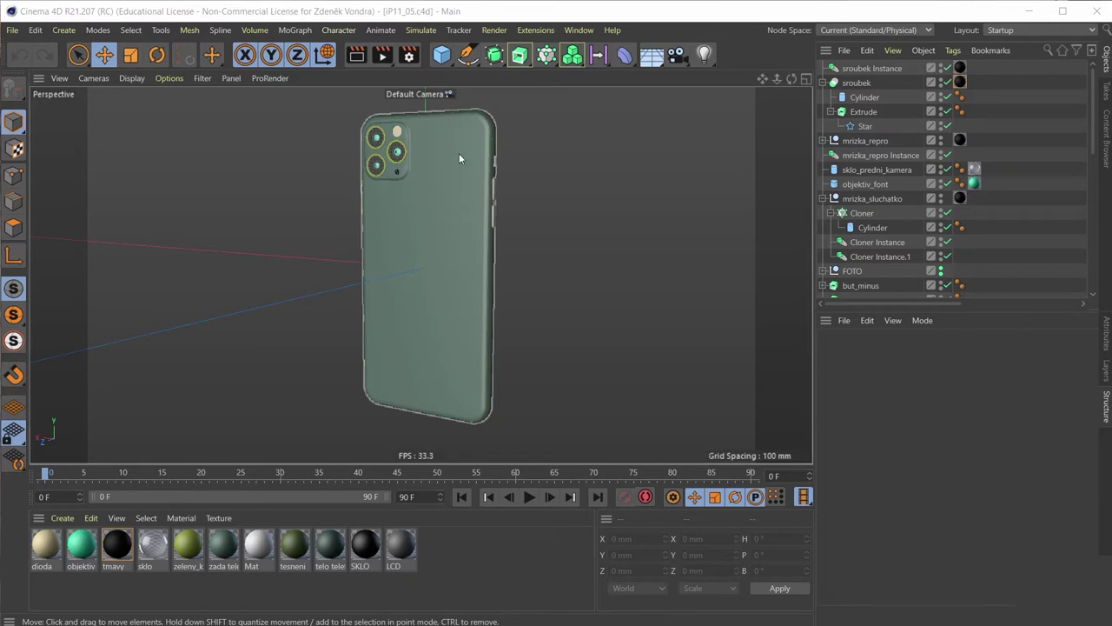
# Switch to the iP11_05_zkouska.c4d project, maximise the perspective view and orbit around both phones.
pyautogui.press('v')
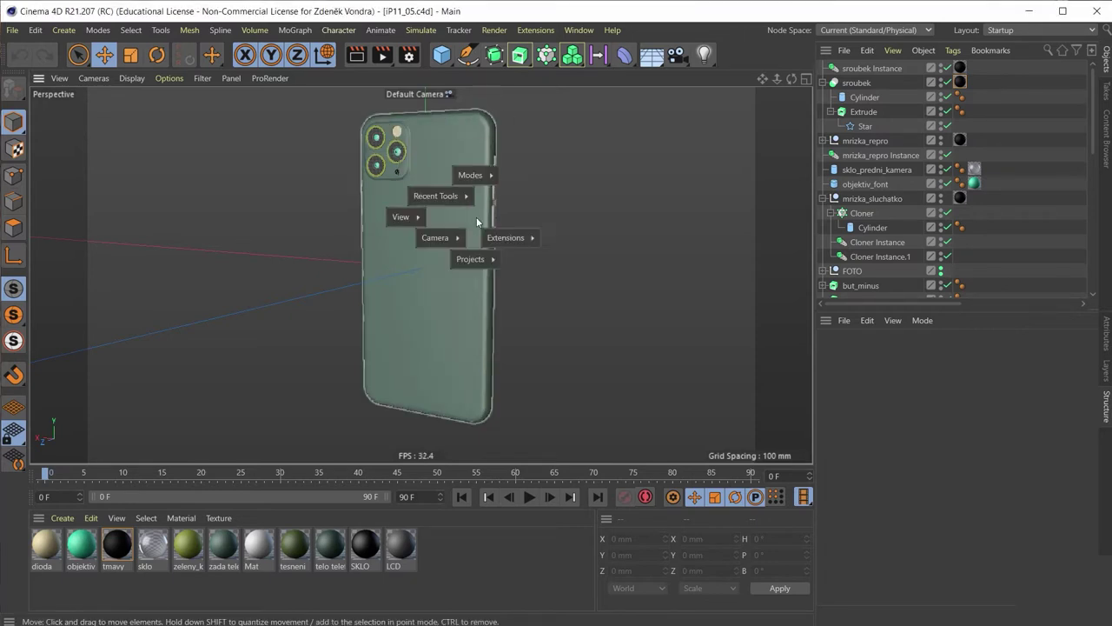
pyautogui.click(483, 294)
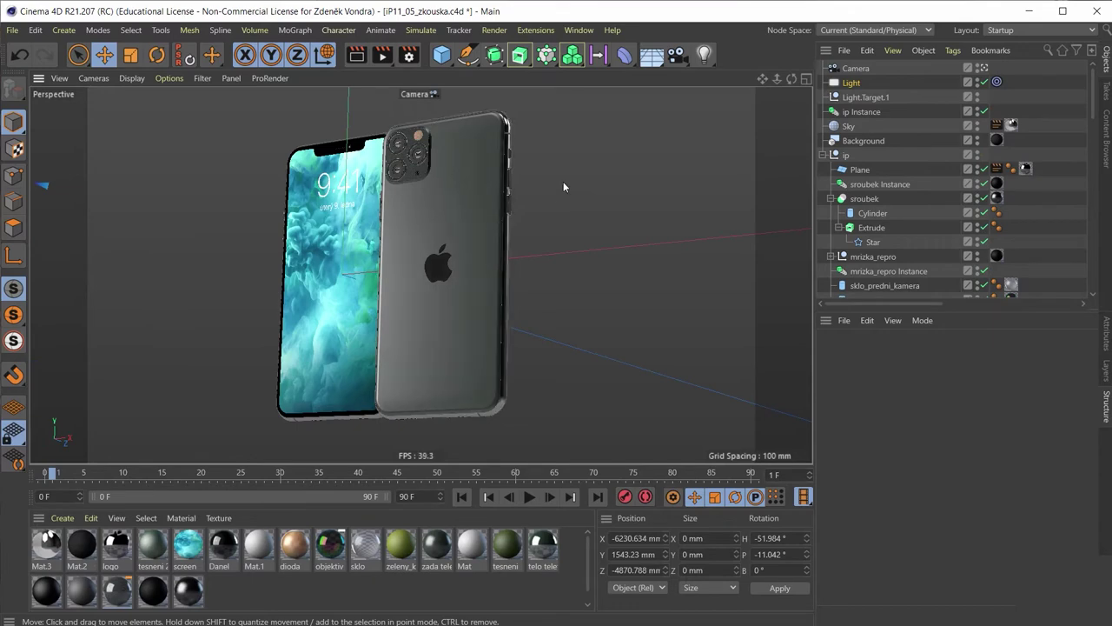
pyautogui.hotkey('ctrl', 'Tab')
pyautogui.moveTo(633, 236)
pyautogui.keyDown('alt'); pyautogui.mouseDown()
pyautogui.moveTo(609, 219)
pyautogui.moveTo(669, 274)
pyautogui.moveTo(672, 206)
pyautogui.moveTo(635, 217)
pyautogui.moveTo(634, 241)
pyautogui.moveTo(664, 285)
pyautogui.moveTo(603, 255)
pyautogui.moveTo(671, 261)
pyautogui.moveTo(637, 250)
pyautogui.moveTo(631, 302)
pyautogui.moveTo(623, 269)
pyautogui.moveTo(658, 238)
pyautogui.moveTo(626, 259)
pyautogui.moveTo(666, 219)
pyautogui.moveTo(657, 211)
pyautogui.moveTo(714, 203)
pyautogui.moveTo(649, 217)
pyautogui.moveTo(643, 253)
pyautogui.moveTo(617, 259)
pyautogui.moveTo(629, 276)
pyautogui.moveTo(632, 258)
pyautogui.moveTo(598, 266)
pyautogui.moveTo(647, 271)
pyautogui.mouseUp(); pyautogui.keyUp('alt')
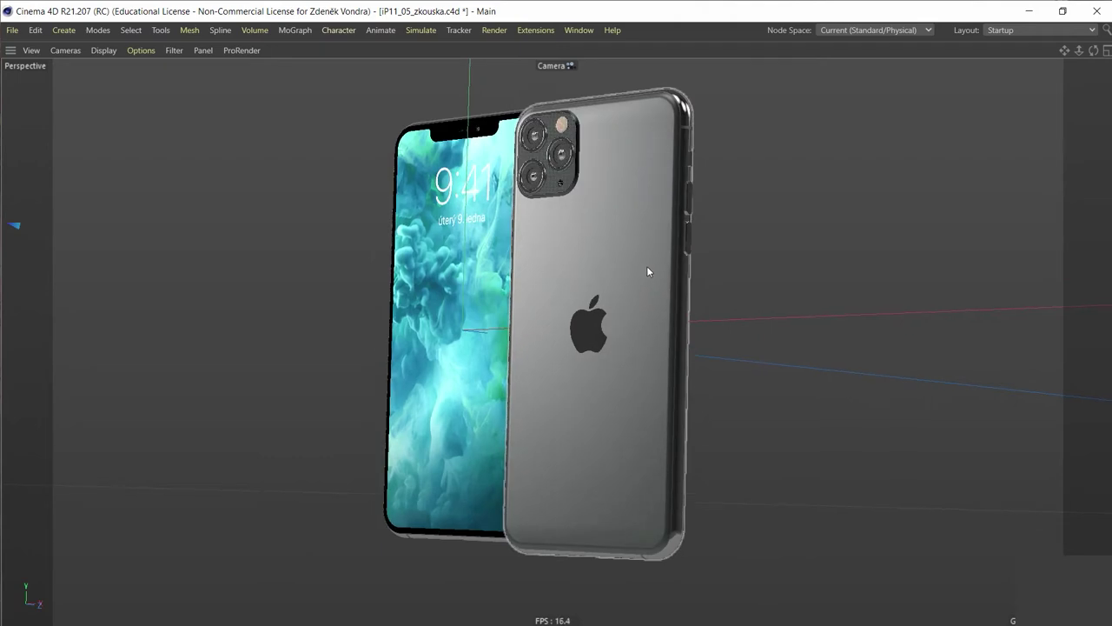
# Bring the rendered phone image in Picture Viewer forward via Task View, then minimise it.
pyautogui.press('super+Tab')
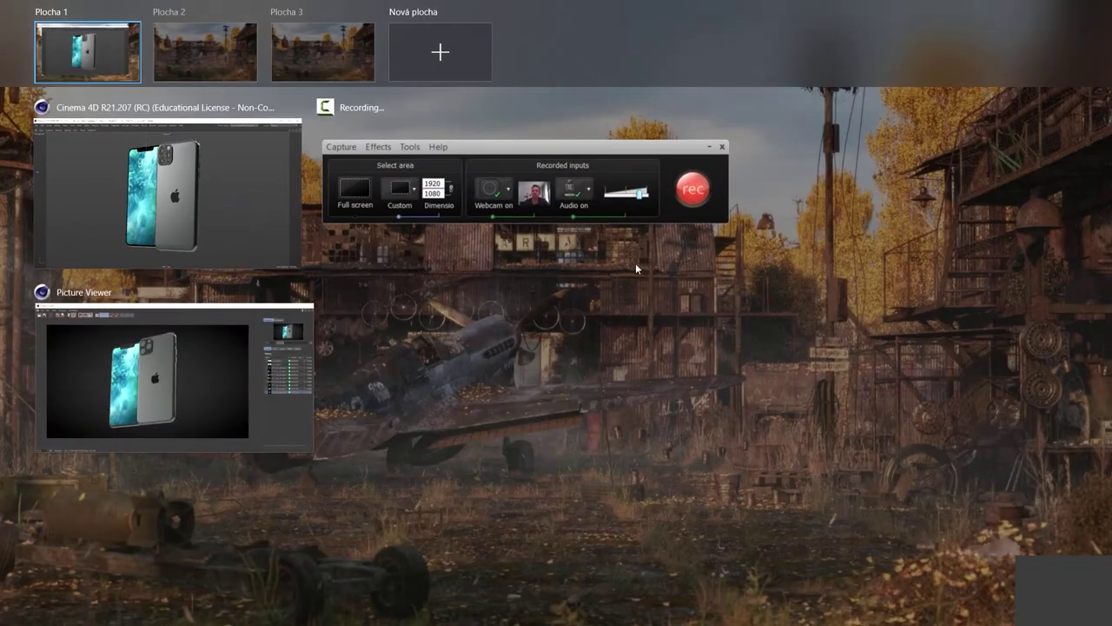
pyautogui.click(179, 369)
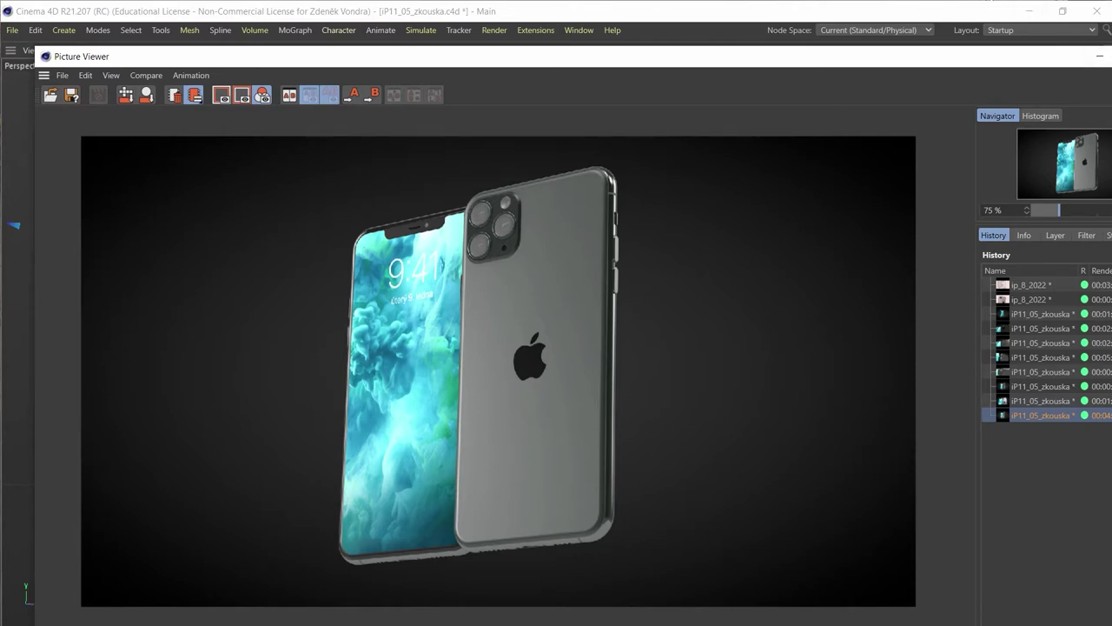
pyautogui.click(1099, 56)
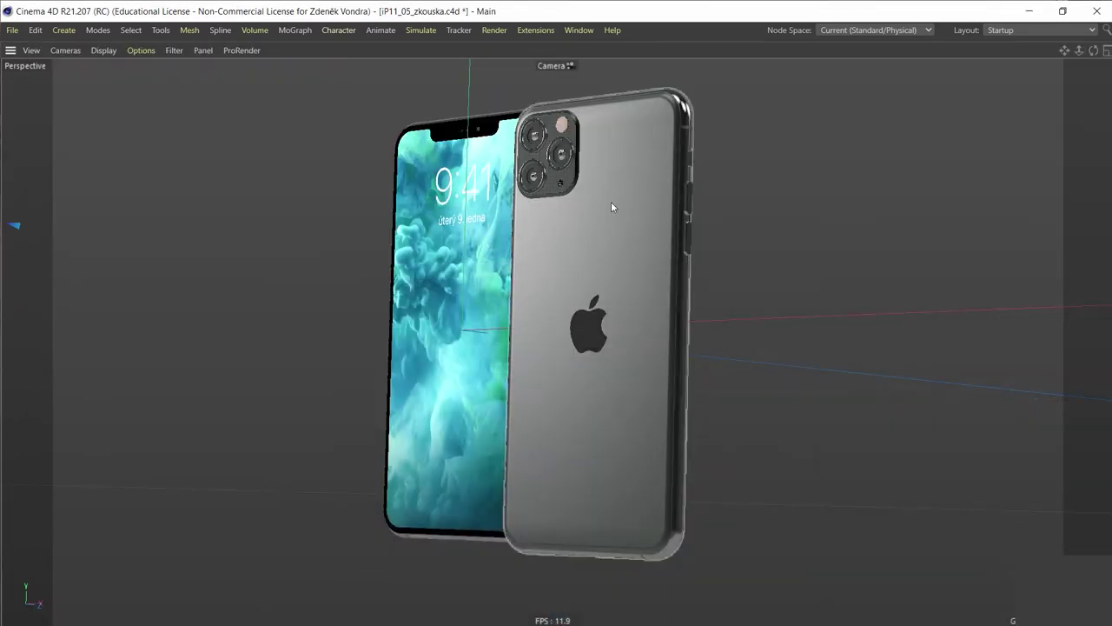
# Switch back to the iP11_05.c4d project and restore the main window to a smaller size.
pyautogui.press('v')
pyautogui.click(618, 264)
pyautogui.press('super+Down')
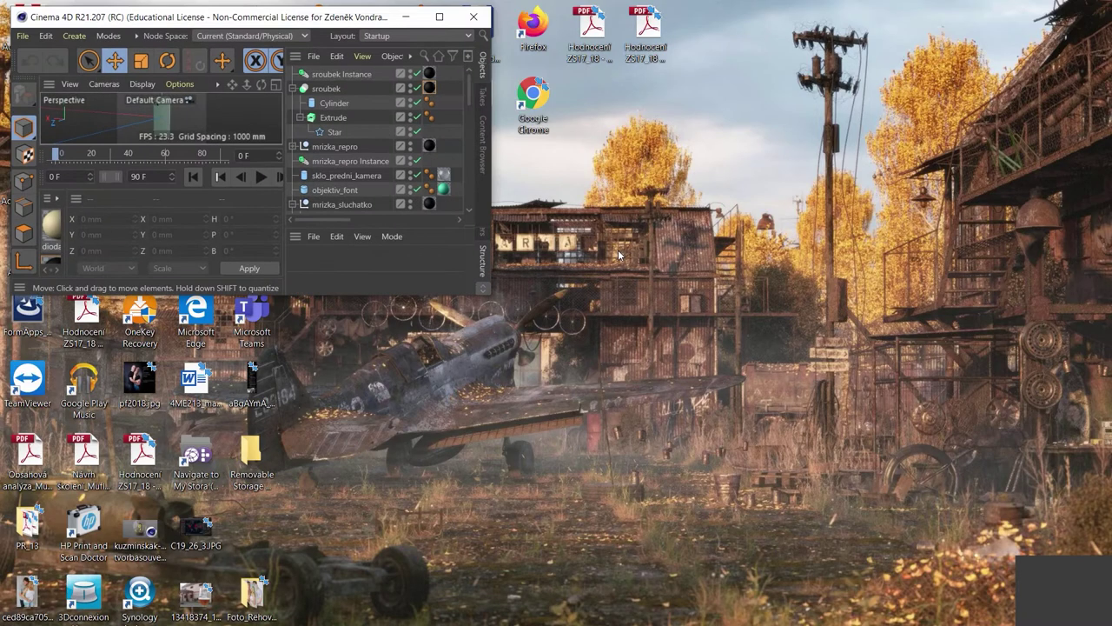
# Maximise the main window and orbit around the green phone.
pyautogui.doubleClick(442, 15)
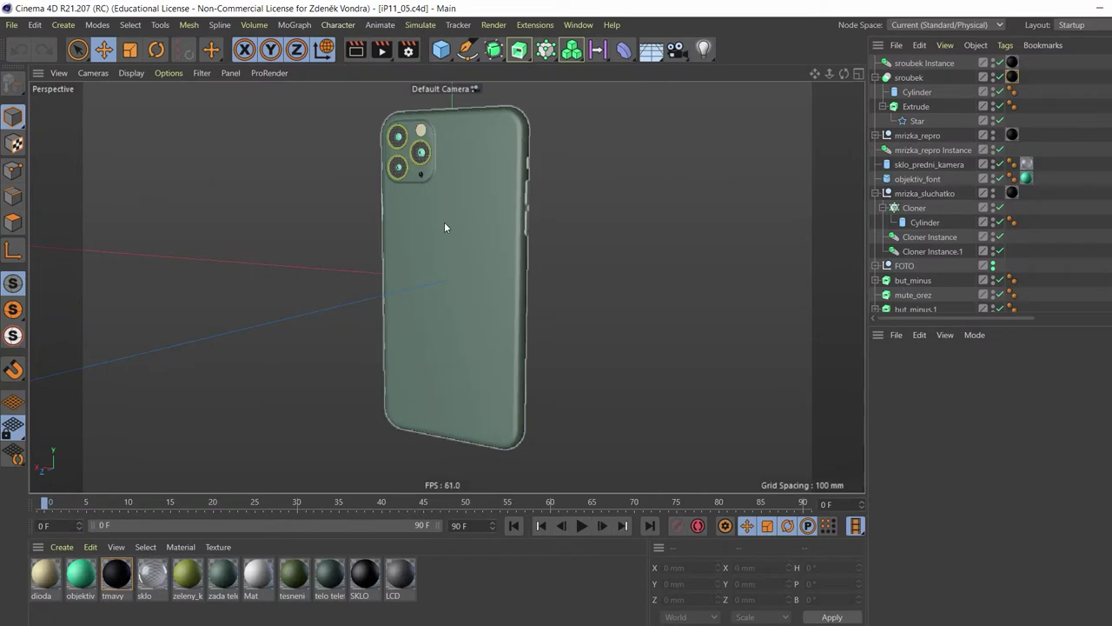
pyautogui.moveTo(492, 251)
pyautogui.keyDown('alt'); pyautogui.mouseDown()
pyautogui.moveTo(434, 159)
pyautogui.moveTo(447, 286)
pyautogui.mouseUp(); pyautogui.keyUp('alt')
pyautogui.scroll(3, 447, 286)
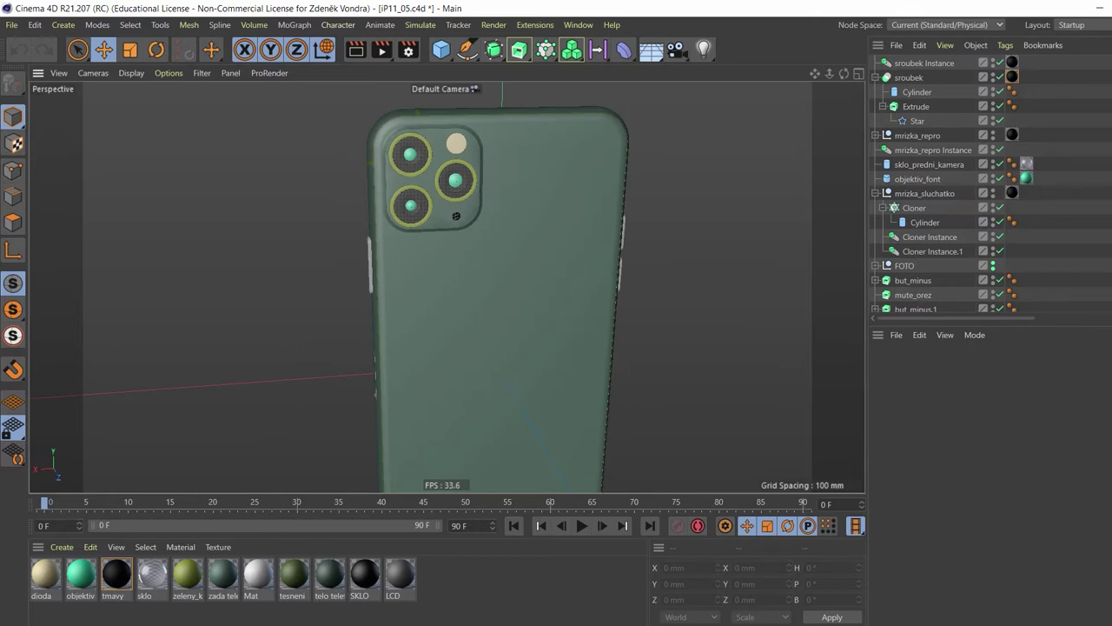
# Restore the main window and resize it to nearly fill the screen.
pyautogui.press('super+Down')
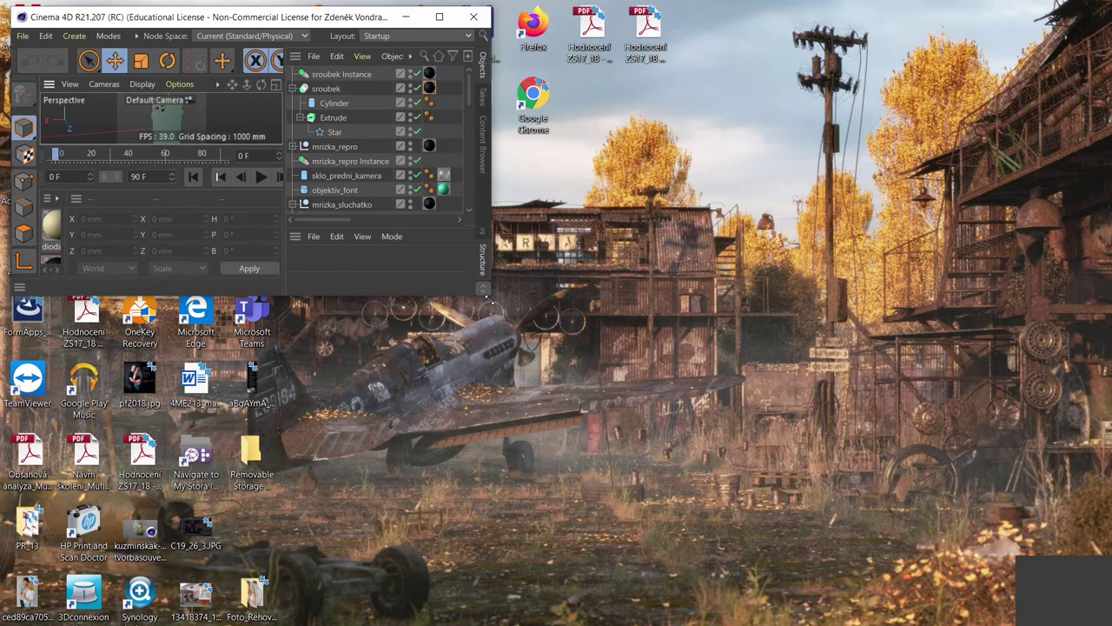
pyautogui.moveTo(489, 298); pyautogui.dragTo(1109, 625)
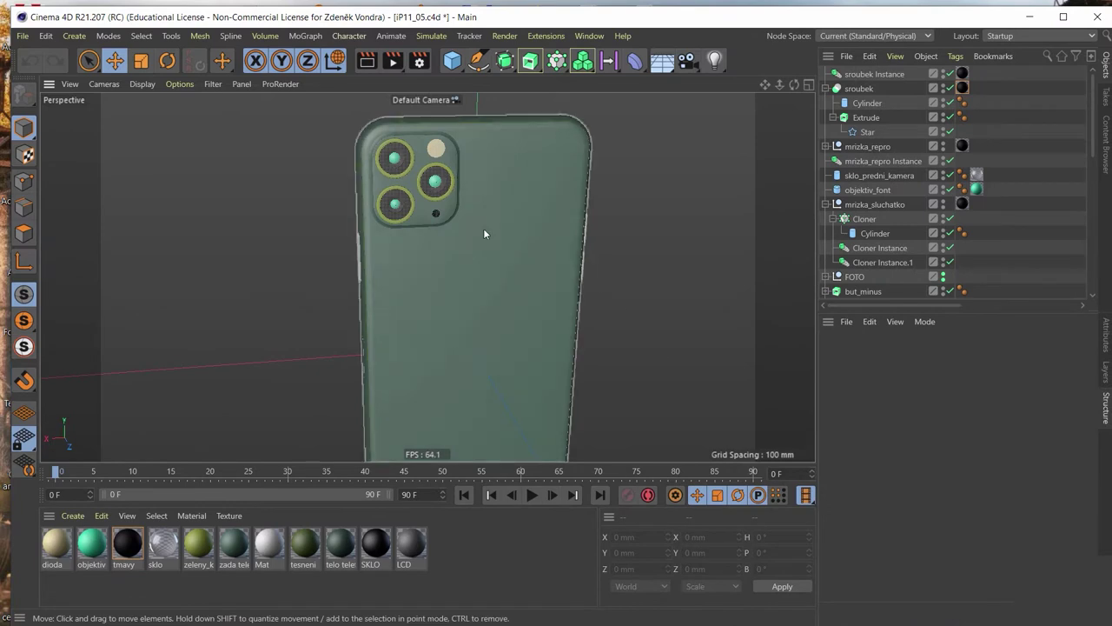
pyautogui.scroll(2, 484, 231)
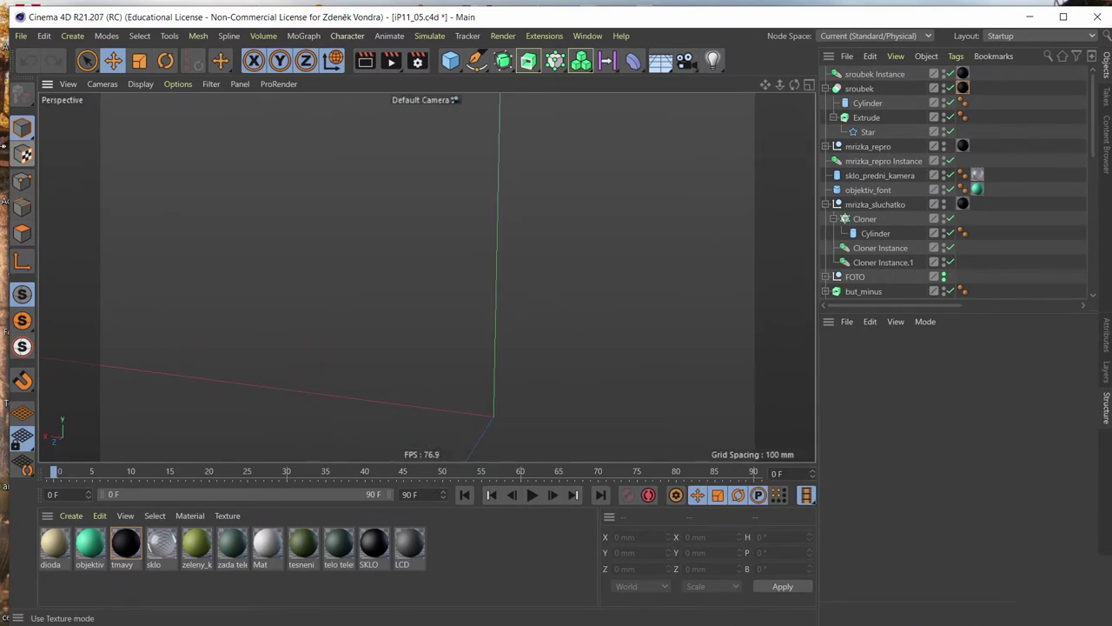
pyautogui.moveTo(4, 145); pyautogui.dragTo(1, 146)
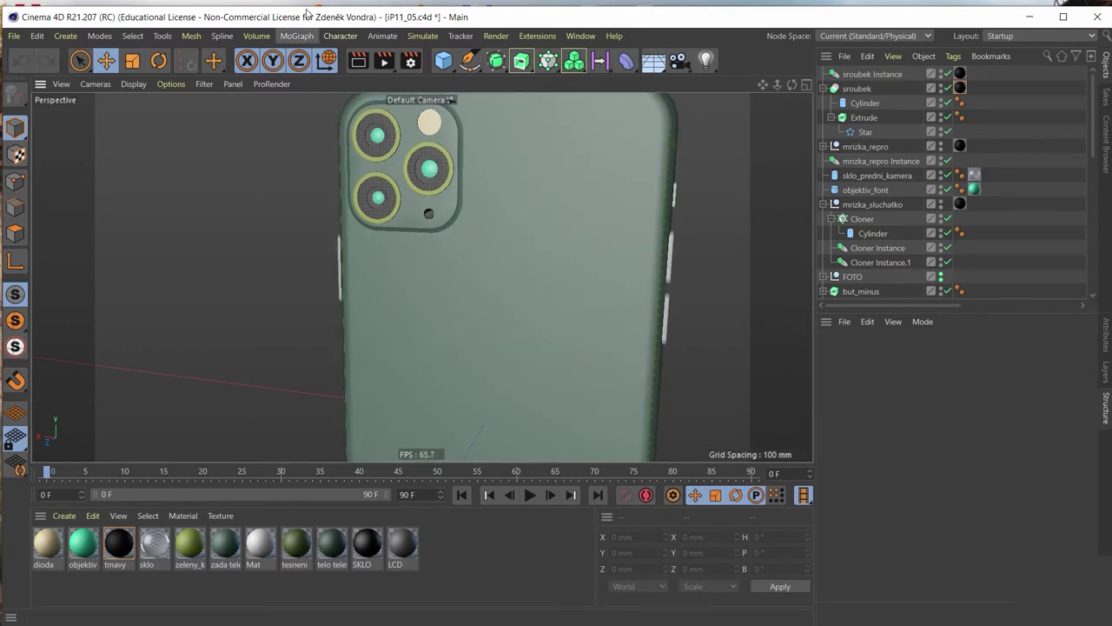
pyautogui.moveTo(307, 13); pyautogui.dragTo(303, 10)
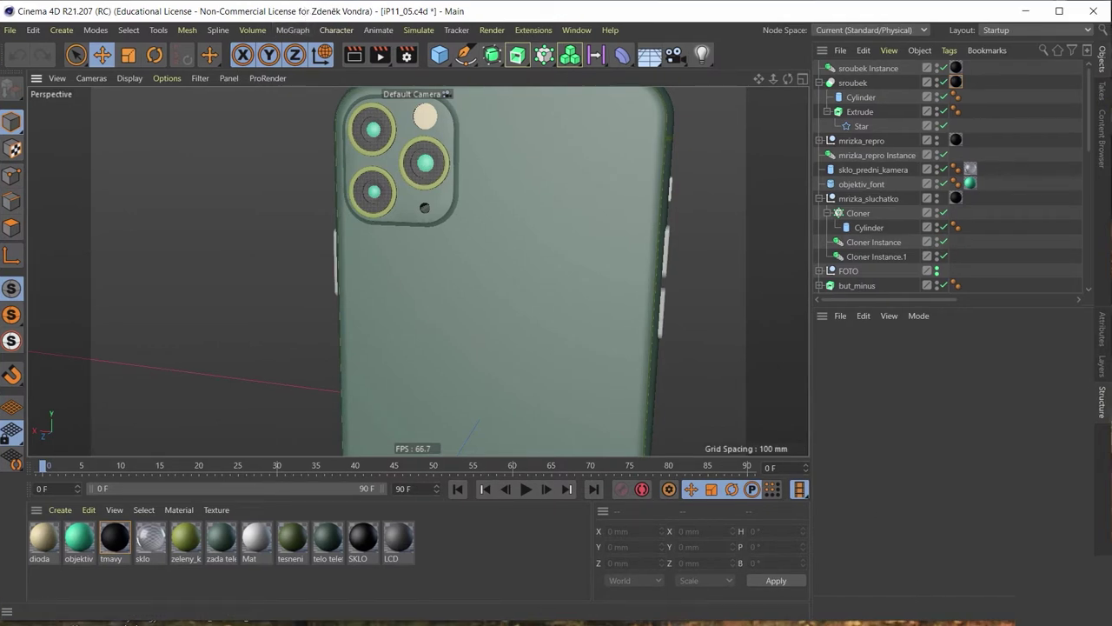
# Maximise the window again and orbit to a three-quarter view of the camera bump.
pyautogui.doubleClick(304, 10)
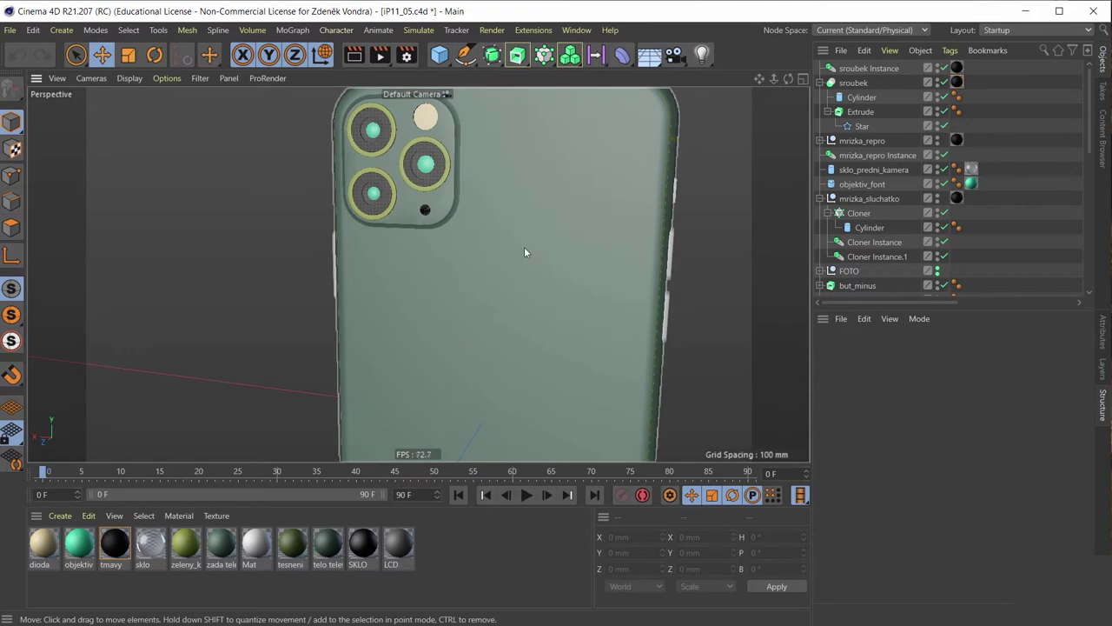
pyautogui.keyDown('alt'); pyautogui.moveTo(524, 252); pyautogui.dragTo(467, 269); pyautogui.keyUp('alt')
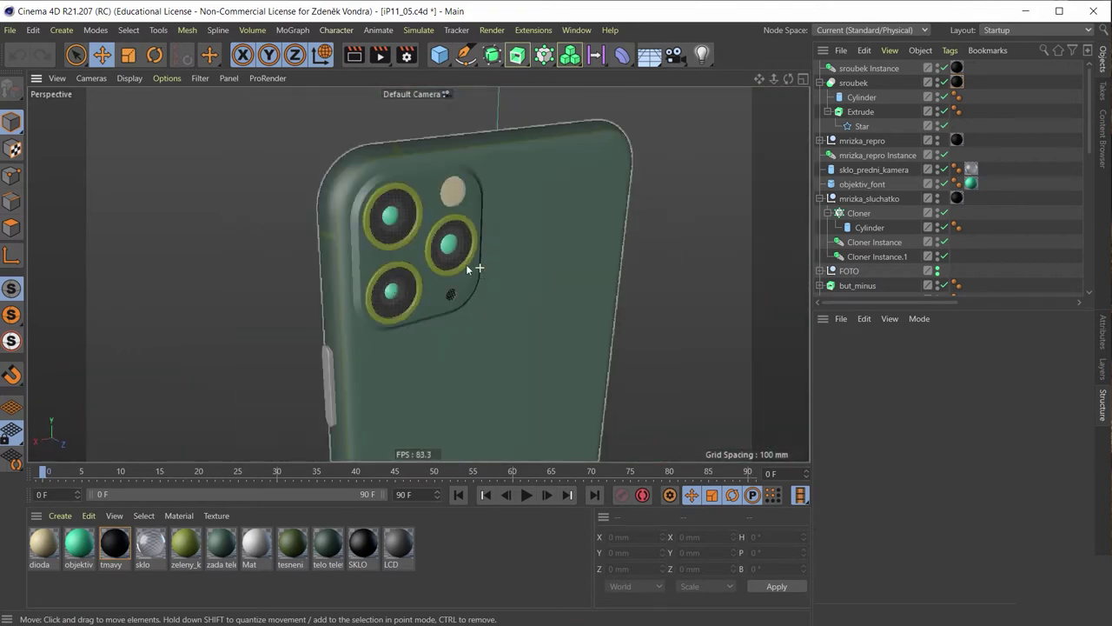
pyautogui.keyDown('alt'); pyautogui.moveTo(426, 200); pyautogui.dragTo(365, 261); pyautogui.keyUp('alt')
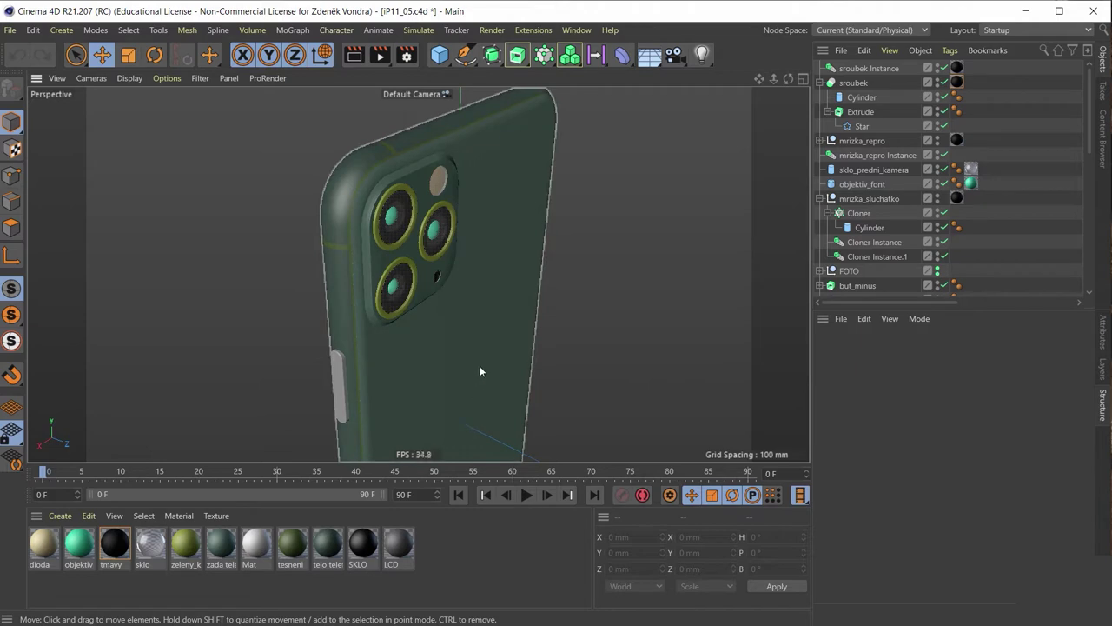
# Open the zada telefonu material on its Color channel, comparing against the reference render.
pyautogui.click(333, 545)
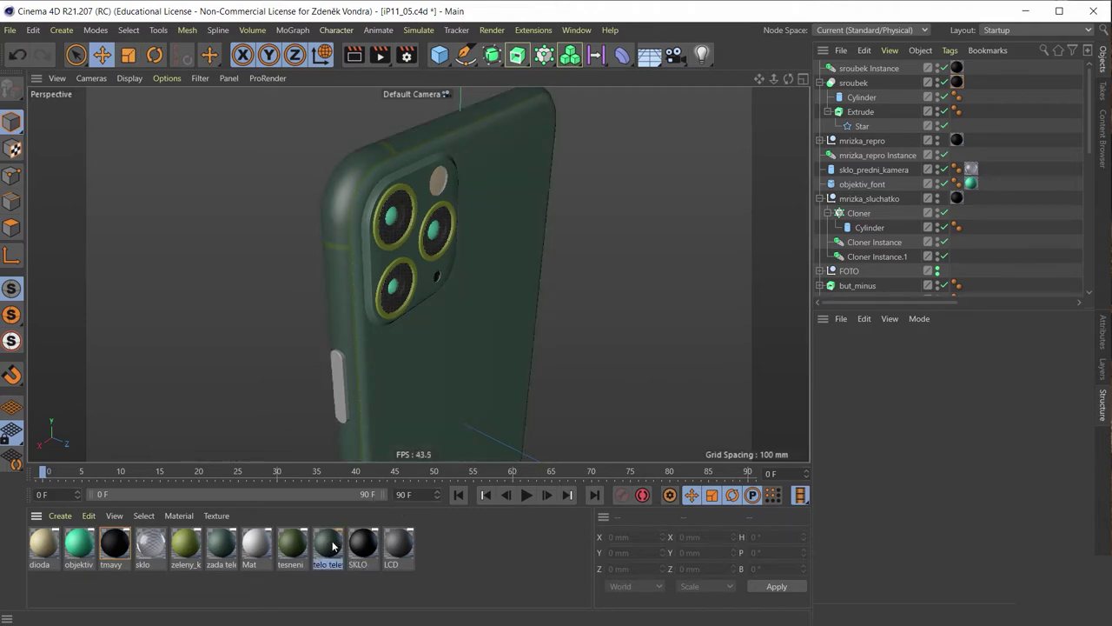
pyautogui.click(220, 545)
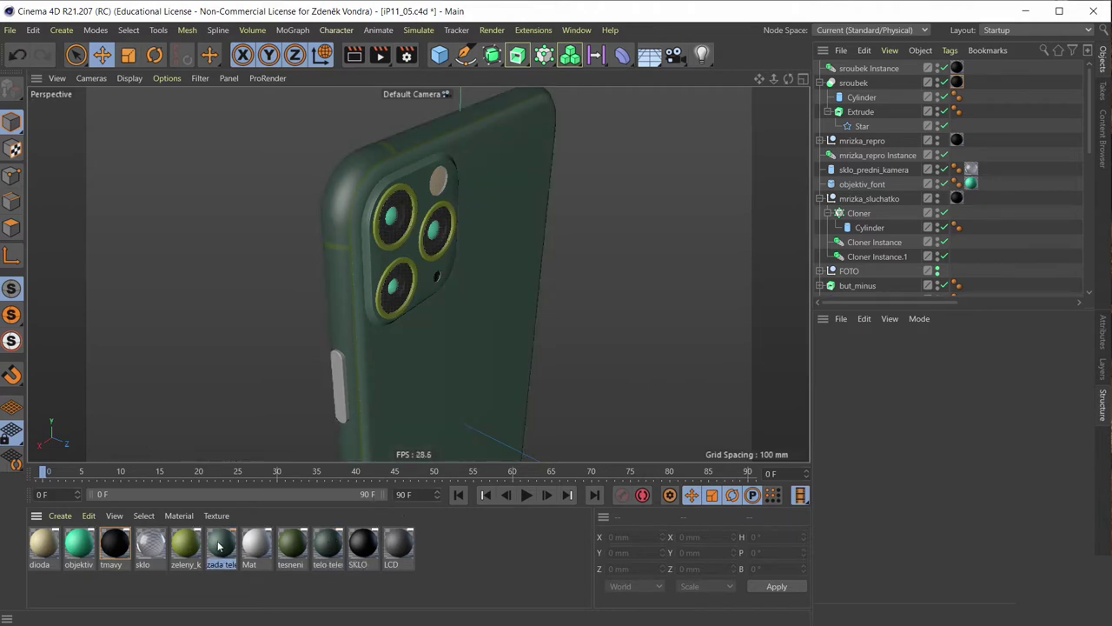
pyautogui.doubleClick(221, 544)
pyautogui.moveTo(561, 104); pyautogui.dragTo(845, 72)
pyautogui.click(539, 233)
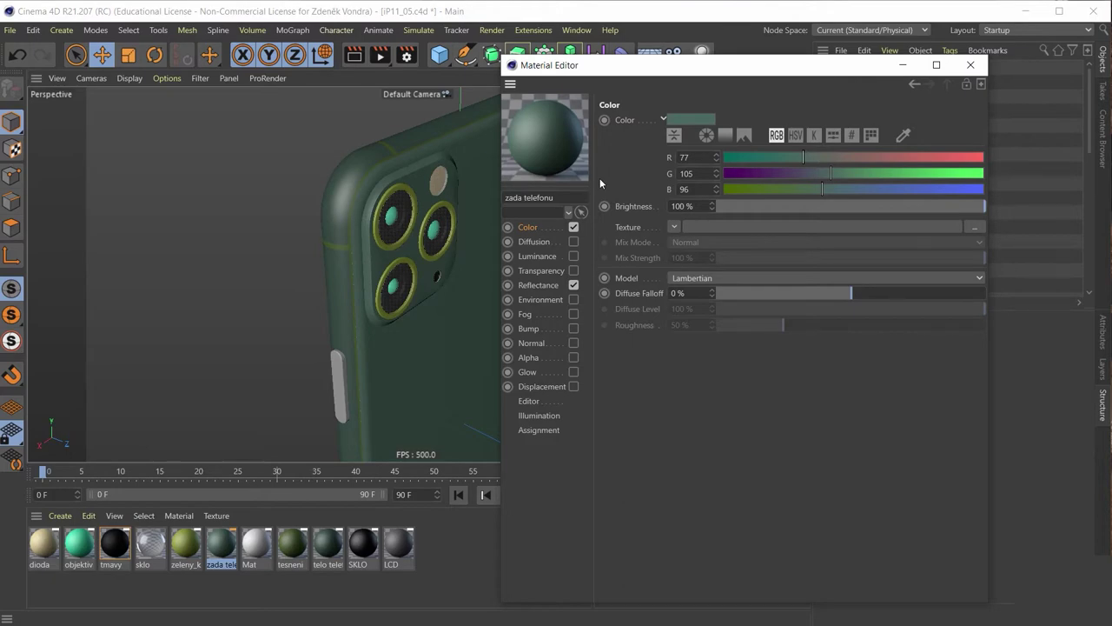
pyautogui.hotkey('alt', 'Tab')
pyautogui.hotkey('alt', 'Tab')
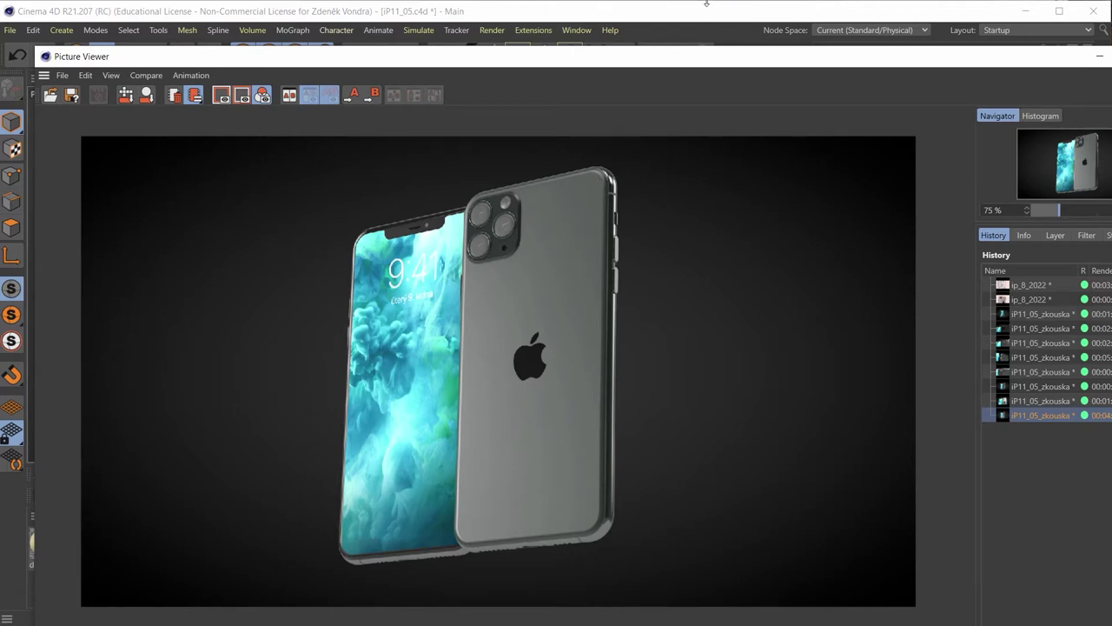
pyautogui.moveTo(843, 57)
pyautogui.mouseDown()
pyautogui.moveTo(791, 52)
pyautogui.moveTo(821, 64)
pyautogui.moveTo(812, 54)
pyautogui.mouseUp()
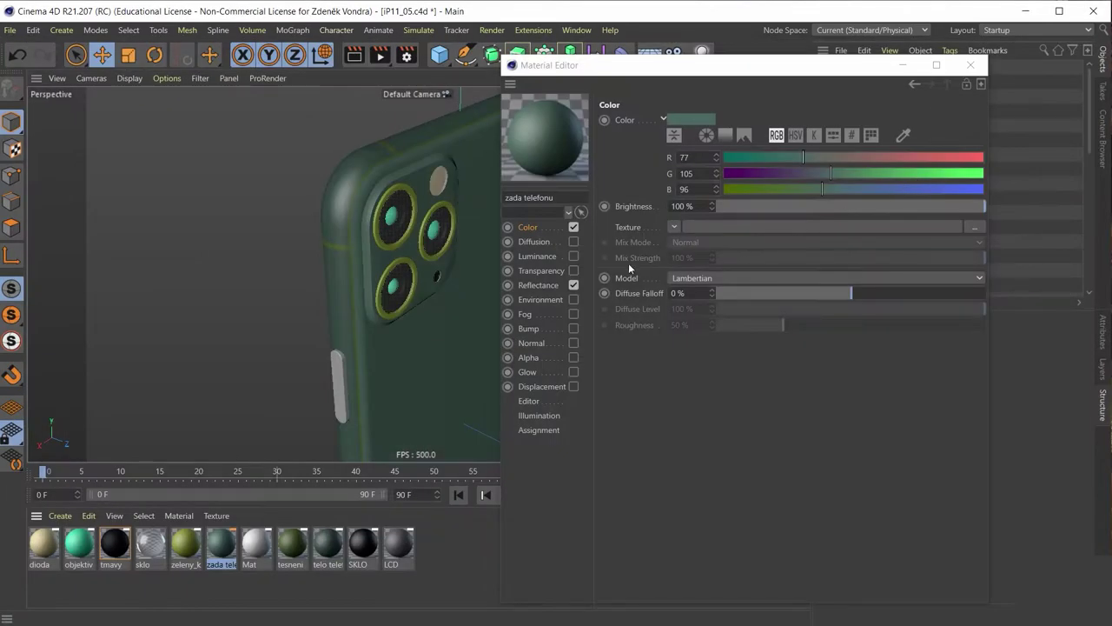
pyautogui.click(534, 231)
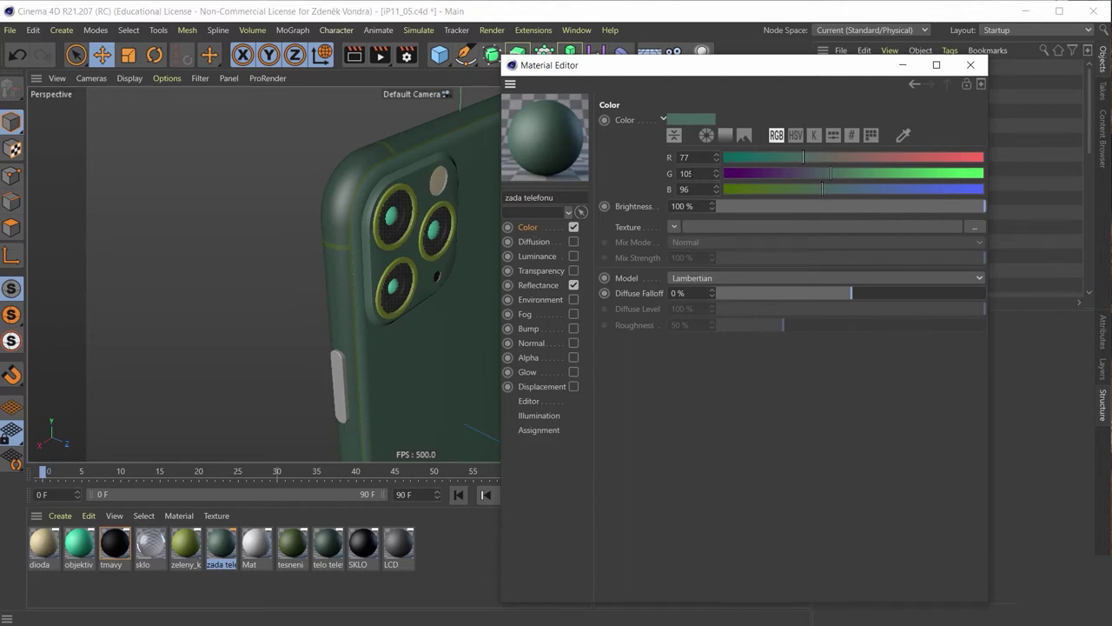
# Set the zada telefonu colour to R 59, G 68, B 63.
pyautogui.click(703, 157)
pyautogui.write('59')
pyautogui.press('Tab')
pyautogui.write('68')
pyautogui.press('Tab')
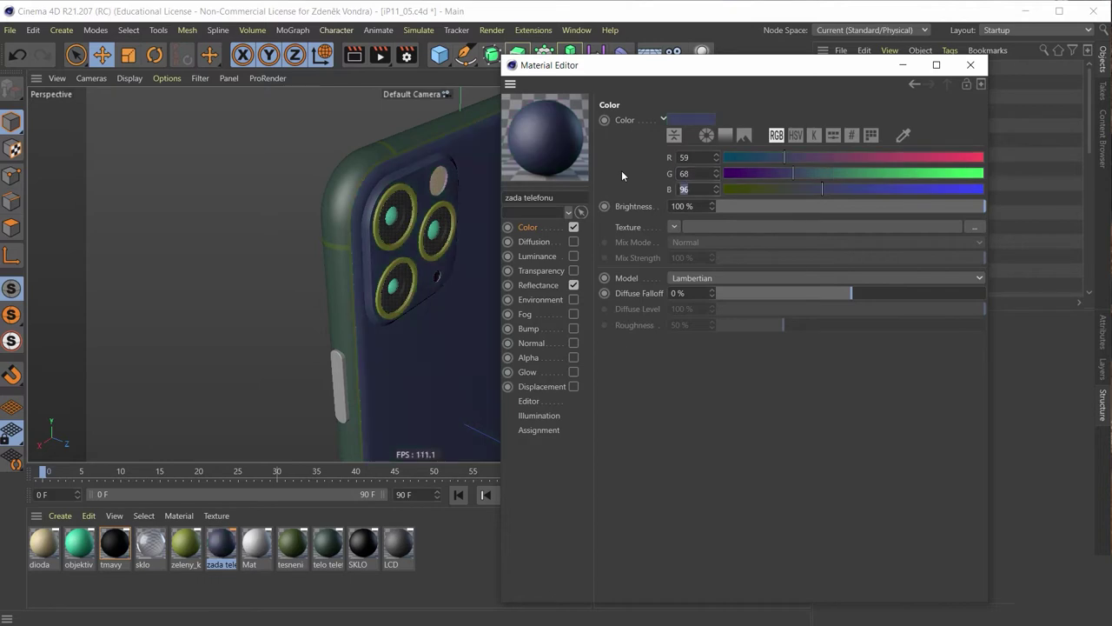
pyautogui.write('9')
pyautogui.press('BackSpace')
pyautogui.write('63')
pyautogui.press('Return')
pyautogui.click(550, 287)
pyautogui.rightClick(637, 175)
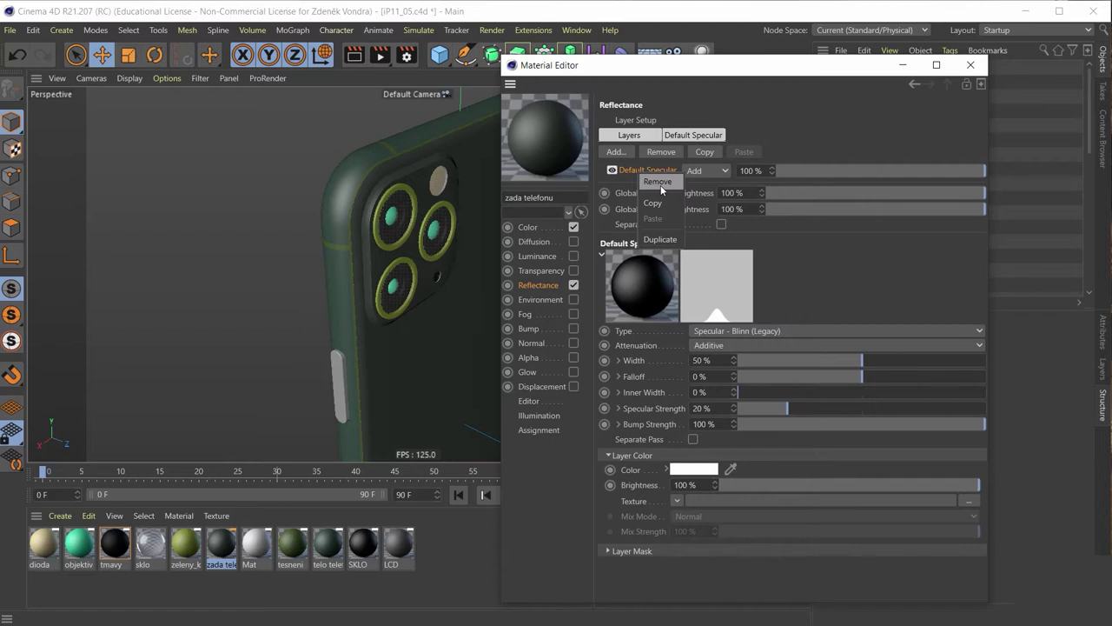
pyautogui.click(660, 181)
pyautogui.click(616, 152)
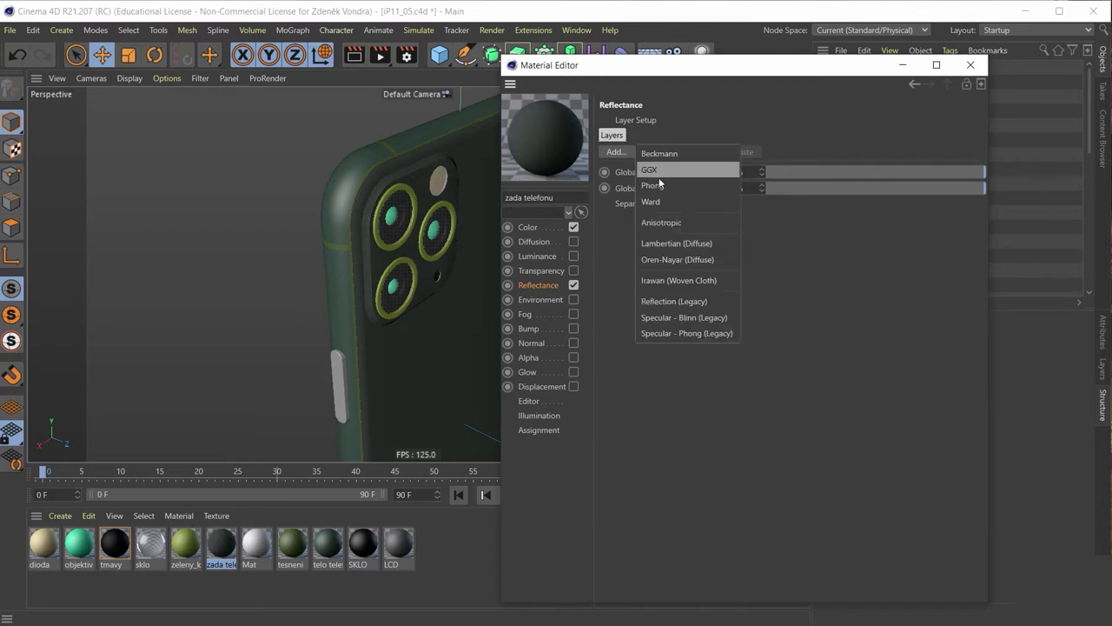
pyautogui.click(670, 155)
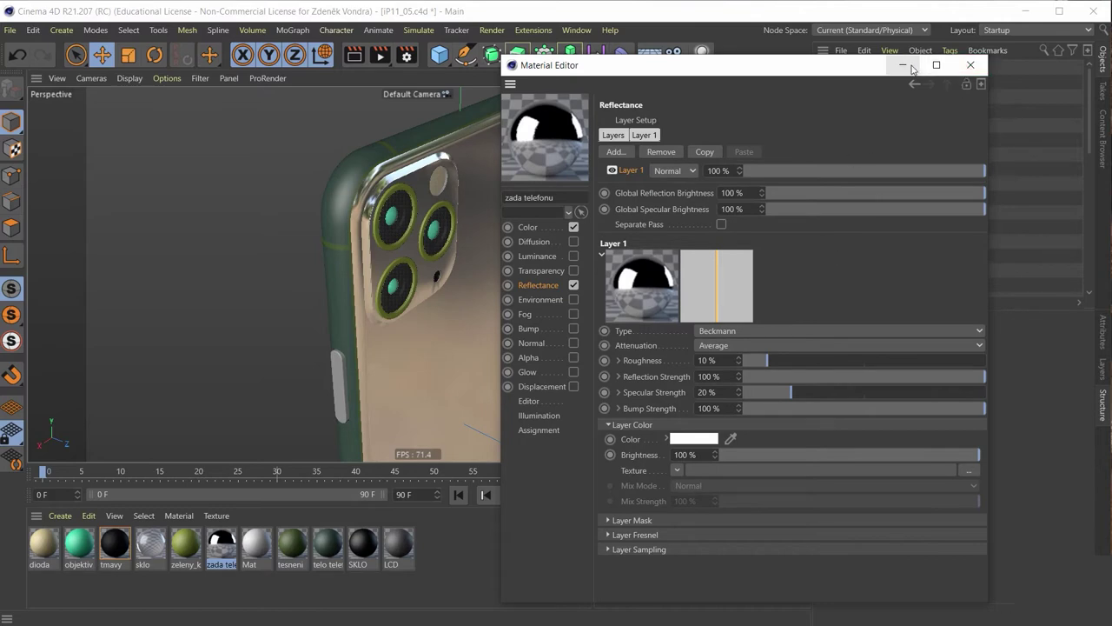
pyautogui.click(971, 64)
pyautogui.keyDown('alt'); pyautogui.moveTo(541, 224); pyautogui.dragTo(435, 222); pyautogui.keyUp('alt')
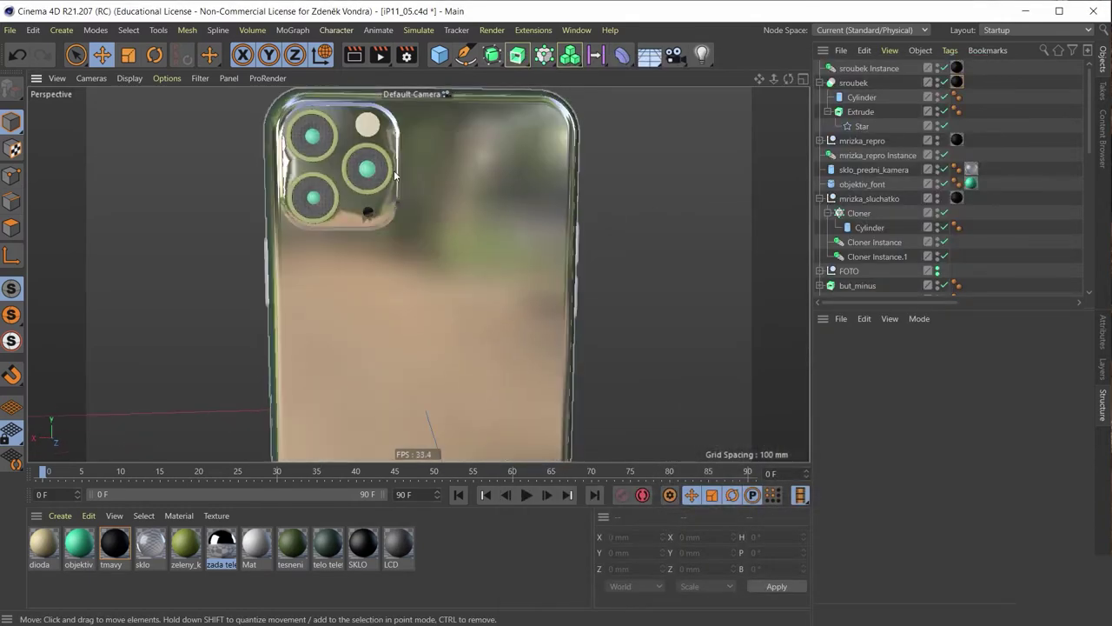
pyautogui.scroll(3, 402, 221)
pyautogui.scroll(3, 401, 222)
pyautogui.scroll(-3, 402, 216)
pyautogui.moveTo(316, 188)
pyautogui.keyDown('alt'); pyautogui.mouseDown()
pyautogui.moveTo(351, 193)
pyautogui.moveTo(438, 318)
pyautogui.moveTo(485, 296)
pyautogui.moveTo(468, 290)
pyautogui.moveTo(491, 345)
pyautogui.moveTo(520, 337)
pyautogui.moveTo(482, 299)
pyautogui.moveTo(659, 308)
pyautogui.mouseUp(); pyautogui.keyUp('alt')
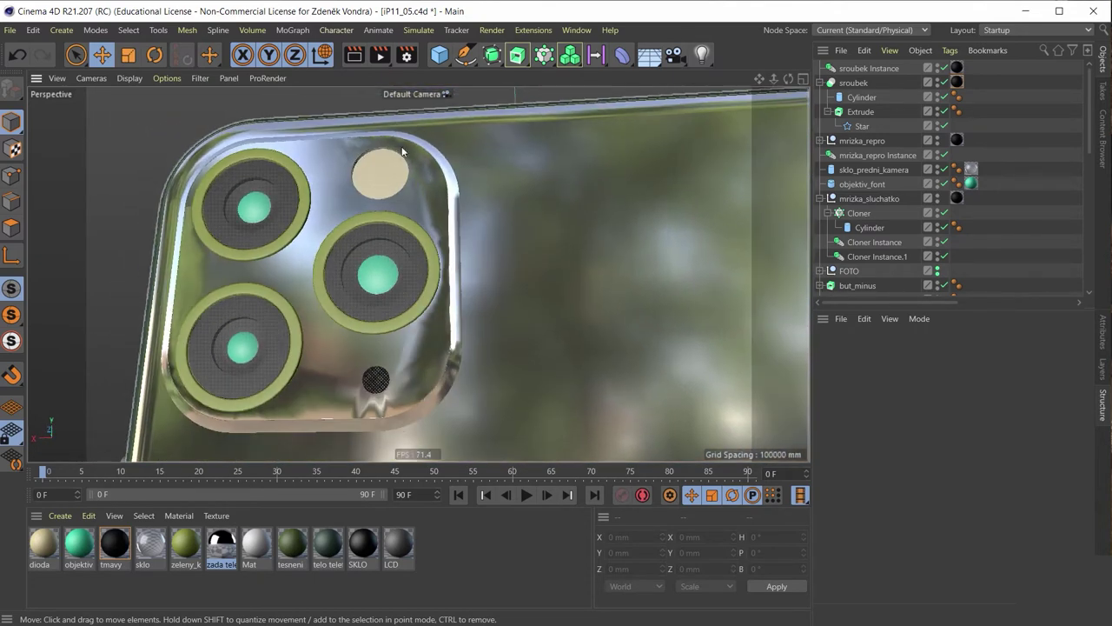
pyautogui.scroll(-2, 897, 218)
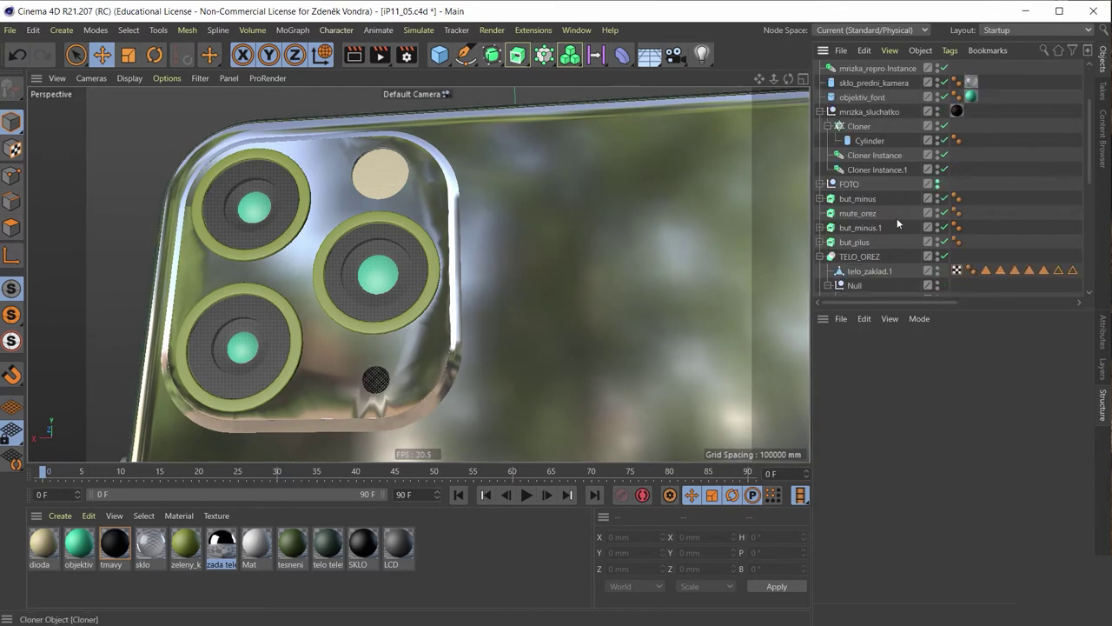
pyautogui.scroll(2, 900, 199)
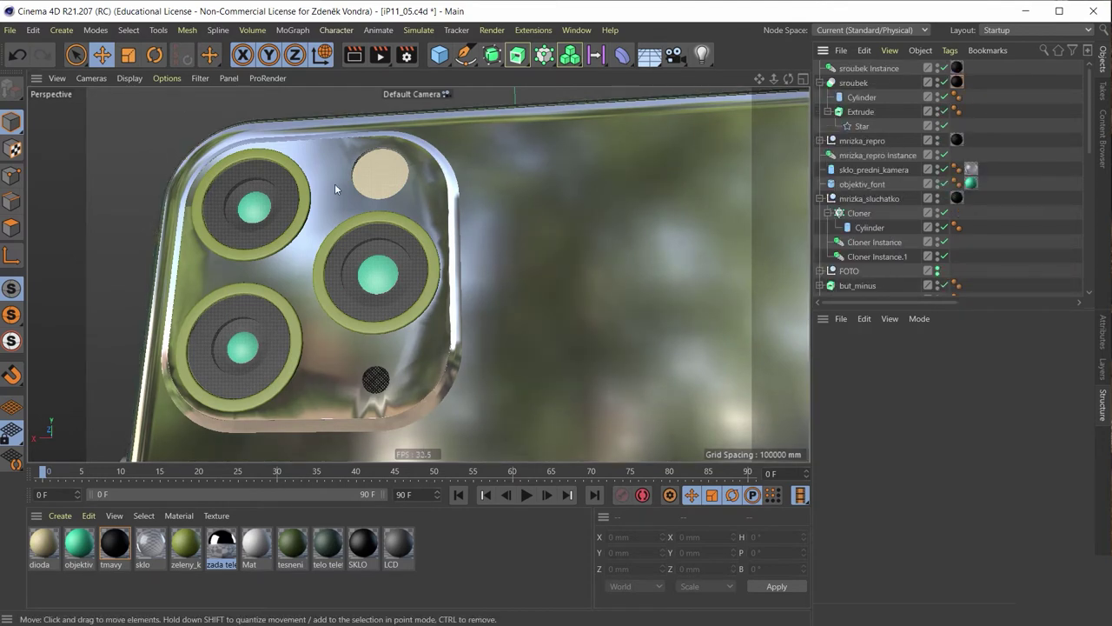
# Expand the FOTO group, select Podklad_foto and show its Phong settings.
pyautogui.click(849, 270)
pyautogui.scroll(-4, 852, 260)
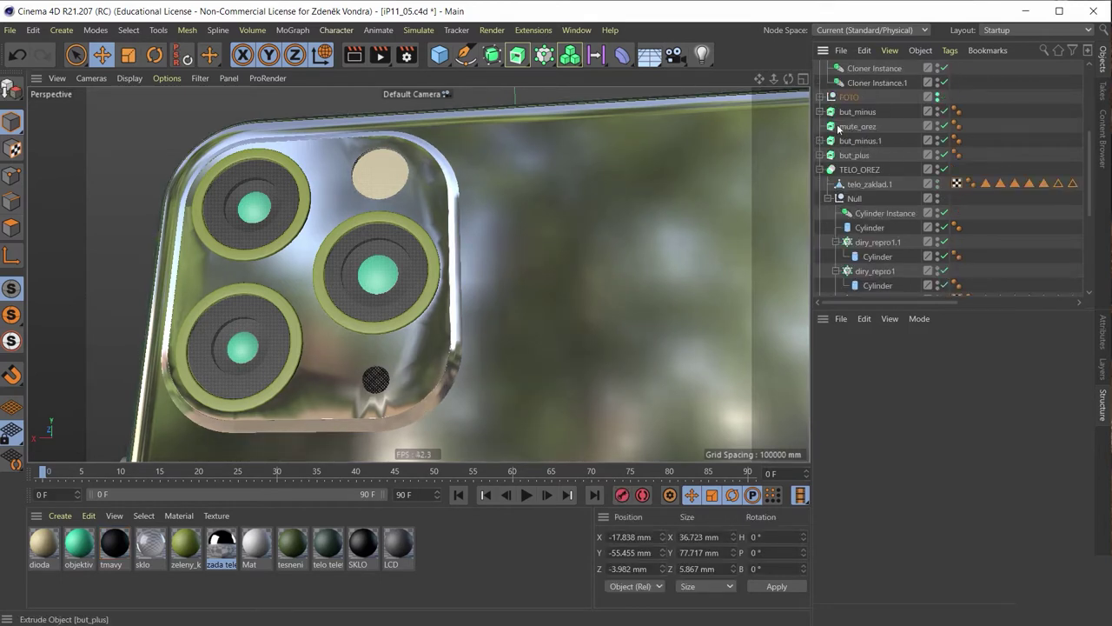
pyautogui.click(820, 98)
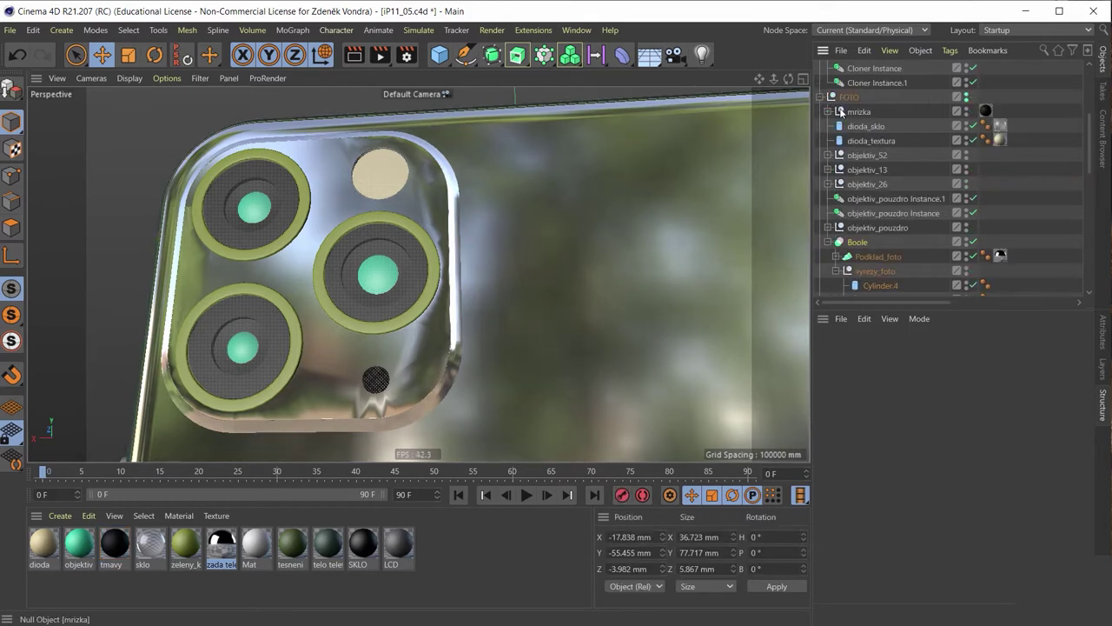
pyautogui.click(876, 258)
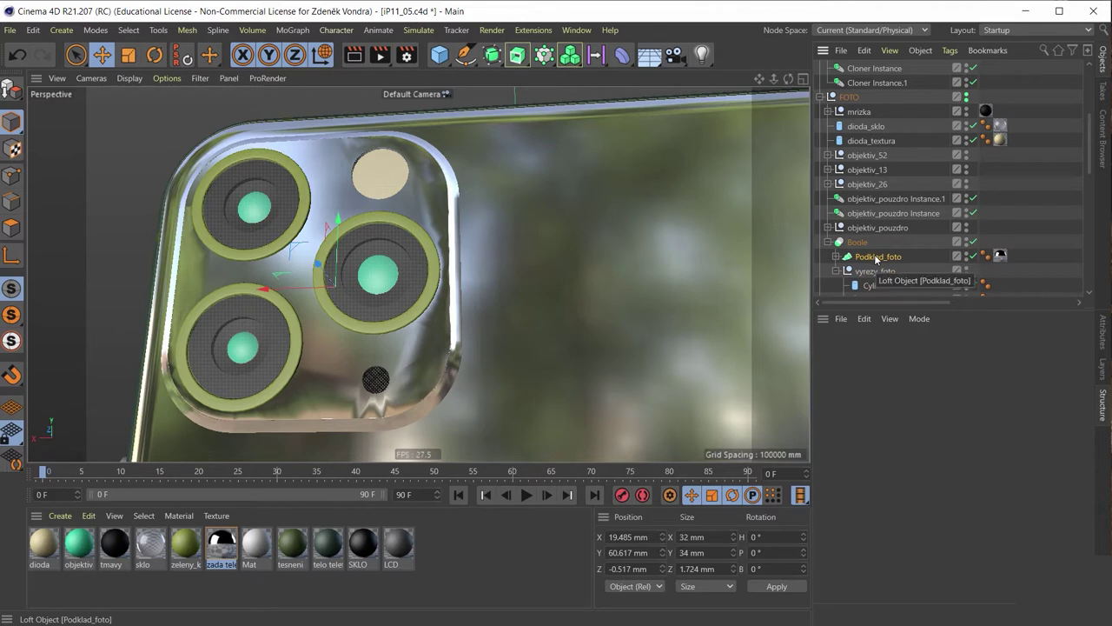
pyautogui.click(1103, 333)
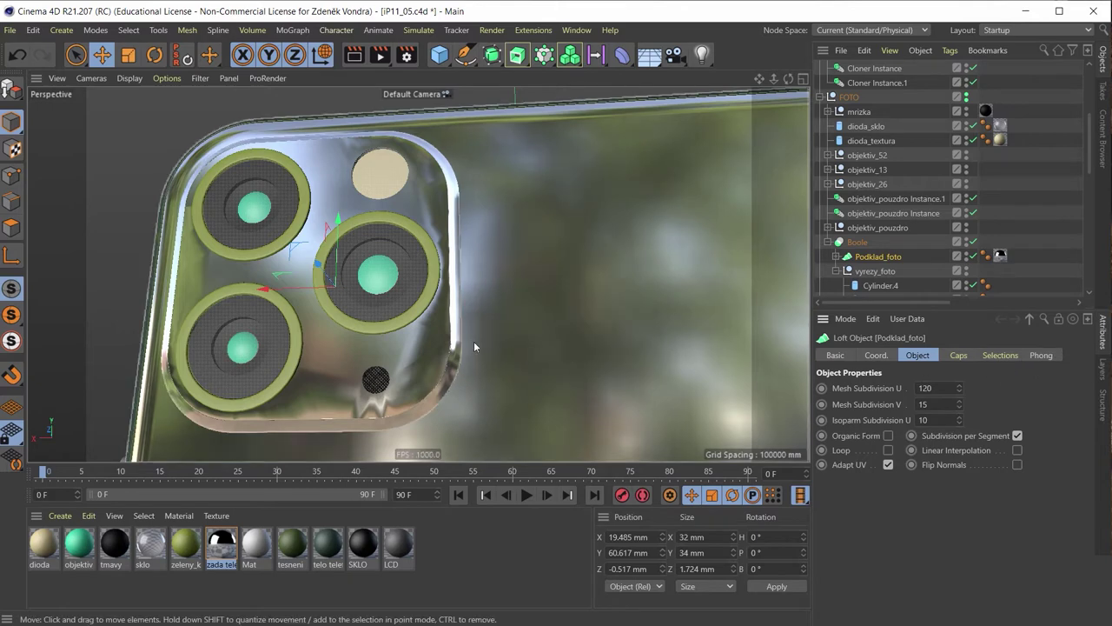
pyautogui.keyDown('alt'); pyautogui.moveTo(473, 340); pyautogui.dragTo(405, 345); pyautogui.keyUp('alt')
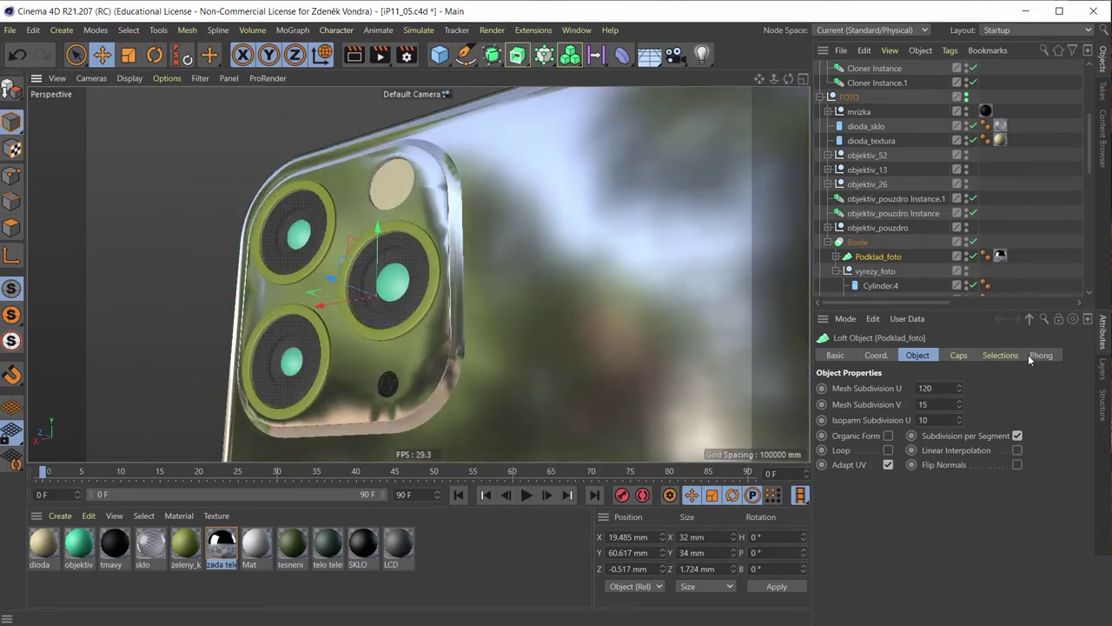
pyautogui.click(1031, 355)
# Set Podklad_foto's Phong angle to 10°.
pyautogui.doubleClick(906, 432)
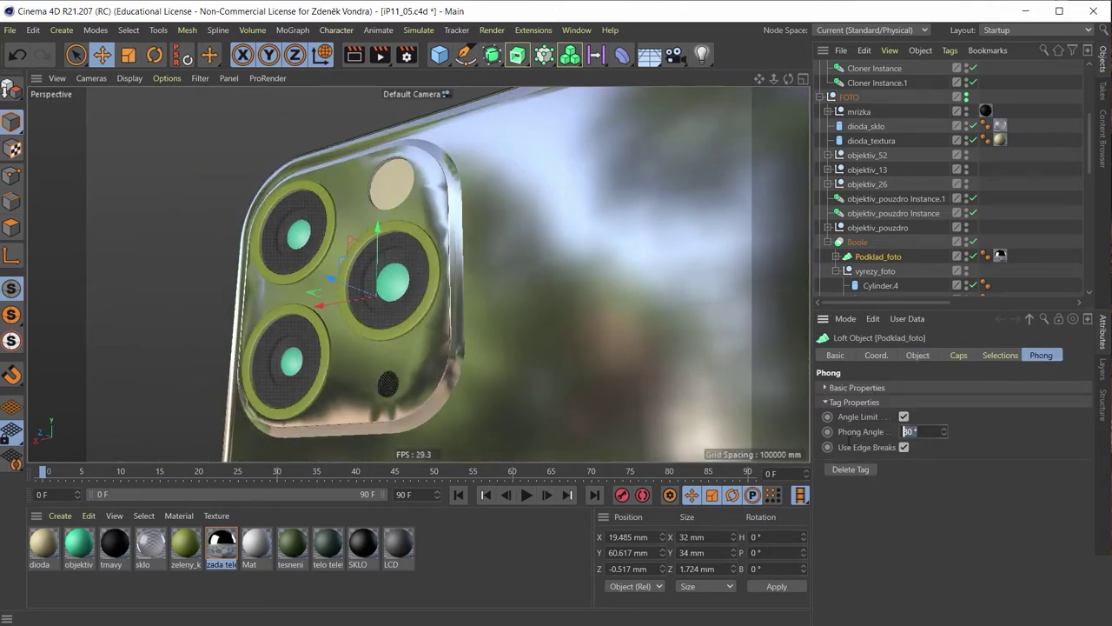
pyautogui.write('38')
pyautogui.doubleClick(917, 432)
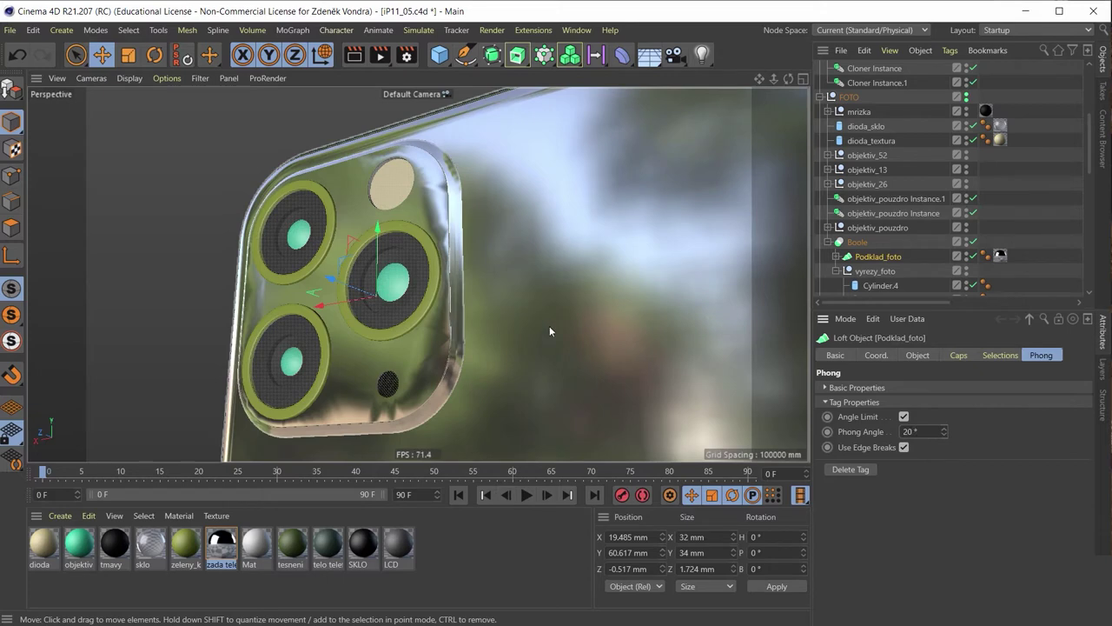
pyautogui.keyDown('alt'); pyautogui.moveTo(550, 326); pyautogui.dragTo(600, 322); pyautogui.keyUp('alt')
pyautogui.doubleClick(912, 432)
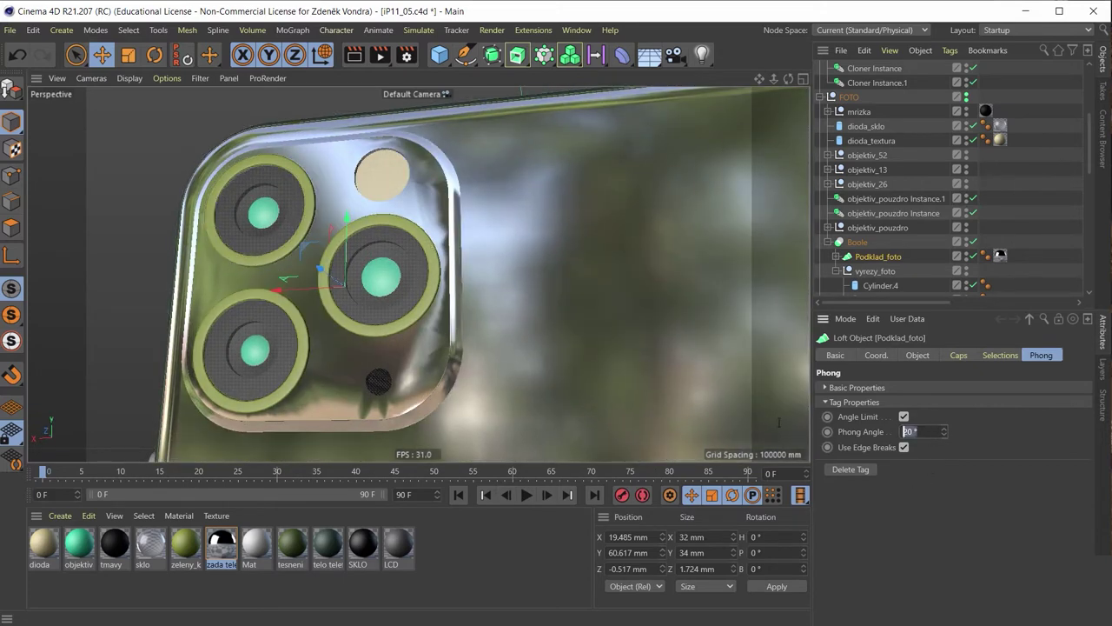
pyautogui.write('10')
pyautogui.press('Return')
pyautogui.moveTo(617, 282)
pyautogui.keyDown('alt'); pyautogui.mouseDown()
pyautogui.moveTo(461, 291)
pyautogui.moveTo(563, 294)
pyautogui.moveTo(488, 396)
pyautogui.moveTo(411, 406)
pyautogui.moveTo(384, 374)
pyautogui.moveTo(438, 370)
pyautogui.moveTo(570, 315)
pyautogui.moveTo(566, 323)
pyautogui.moveTo(421, 226)
pyautogui.mouseUp(); pyautogui.keyUp('alt')
# Give zada telefonu a 10% reflectance layer with 30% roughness.
pyautogui.doubleClick(221, 546)
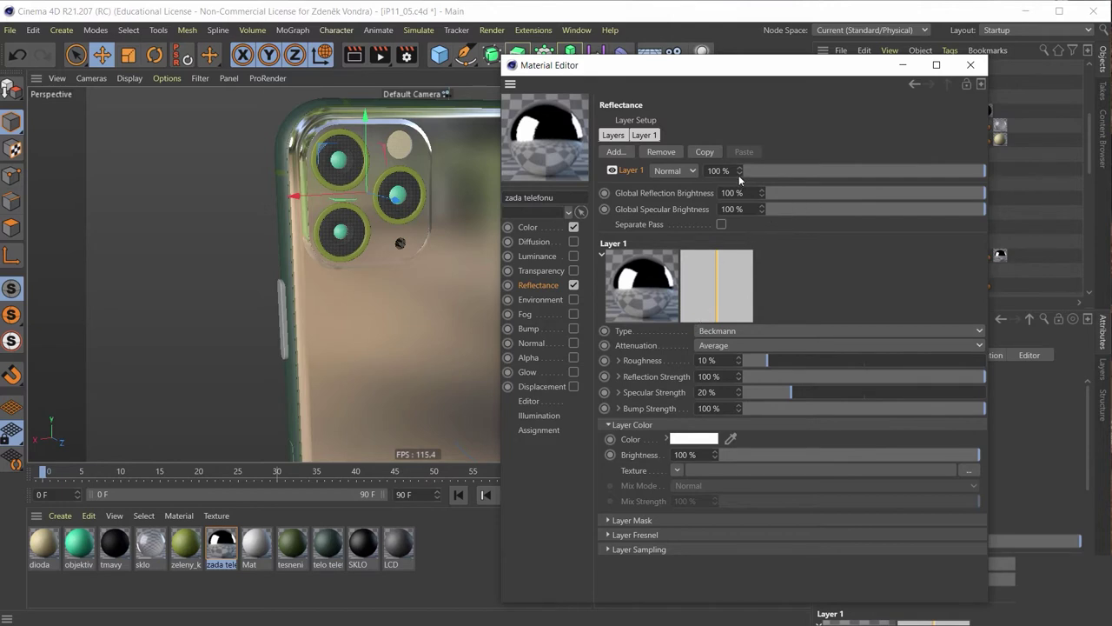
pyautogui.write('10')
pyautogui.press('Return')
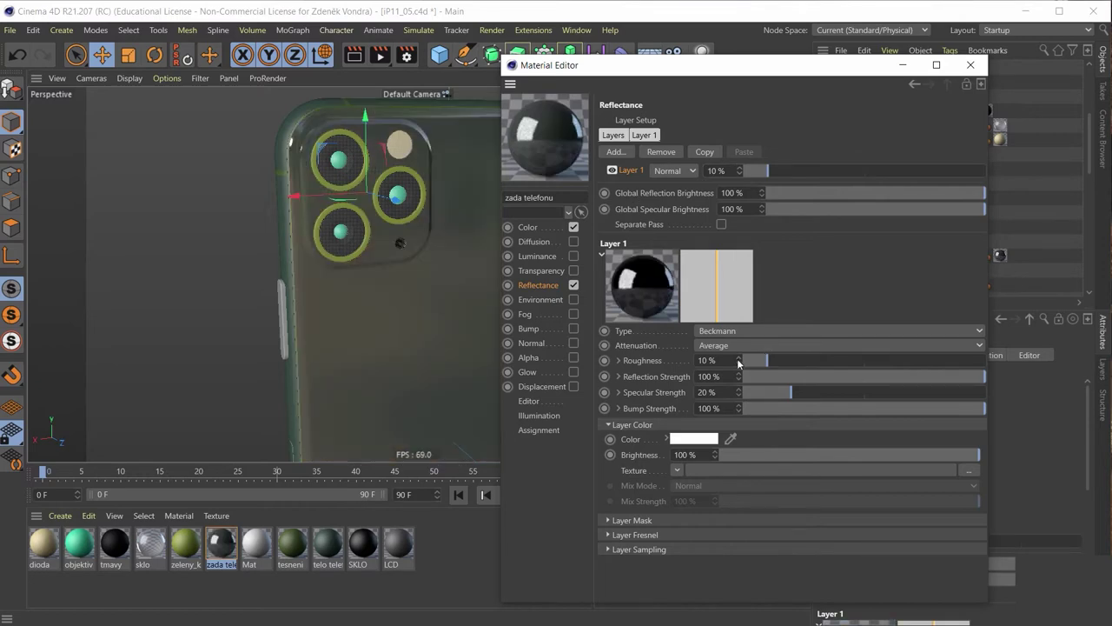
pyautogui.moveTo(476, 275)
pyautogui.keyDown('alt'); pyautogui.mouseDown()
pyautogui.moveTo(367, 243)
pyautogui.moveTo(400, 227)
pyautogui.moveTo(248, 286)
pyautogui.moveTo(328, 306)
pyautogui.mouseUp(); pyautogui.keyUp('alt')
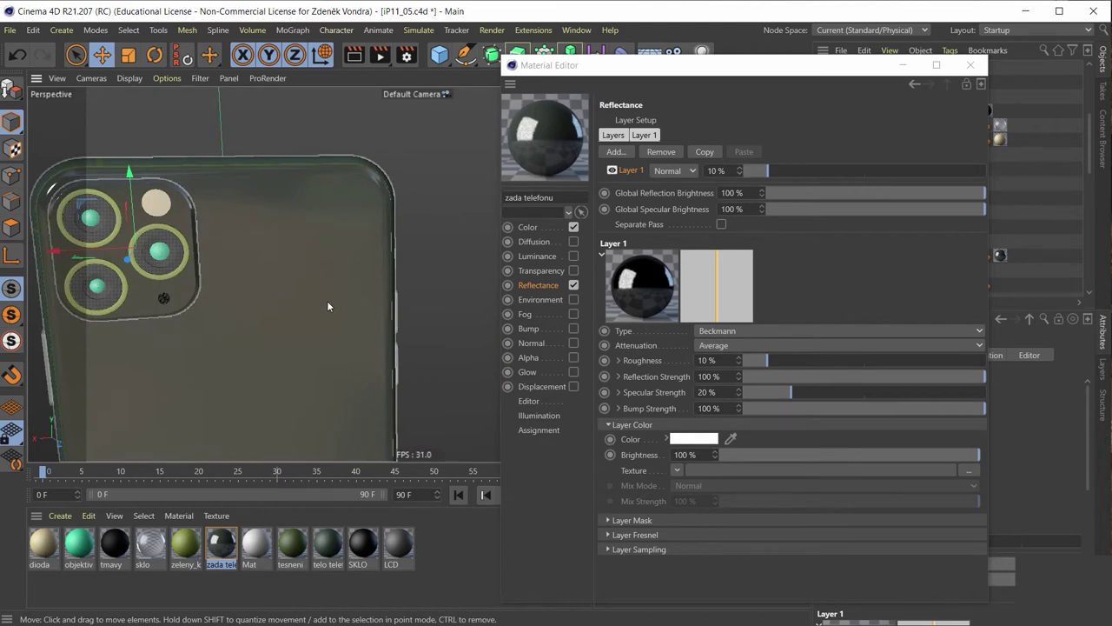
pyautogui.click(713, 360)
pyautogui.write('30')
pyautogui.press('Return')
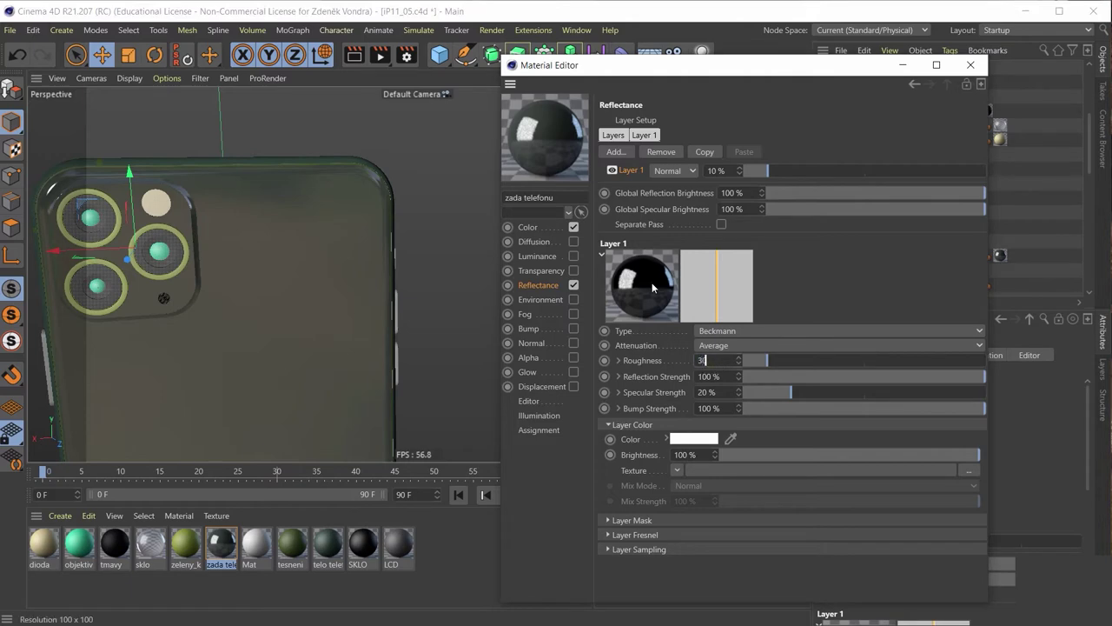
# Inspect the camera bump's satin finish up close, then close the material editor.
pyautogui.moveTo(287, 226)
pyautogui.keyDown('alt'); pyautogui.mouseDown()
pyautogui.moveTo(271, 219)
pyautogui.moveTo(245, 232)
pyautogui.moveTo(298, 225)
pyautogui.moveTo(274, 212)
pyautogui.moveTo(273, 224)
pyautogui.moveTo(391, 152)
pyautogui.moveTo(385, 171)
pyautogui.moveTo(259, 109)
pyautogui.mouseUp(); pyautogui.keyUp('alt')
pyautogui.keyDown('alt'); pyautogui.moveTo(259, 109); pyautogui.dragTo(259, 231, button='middle'); pyautogui.keyUp('alt')
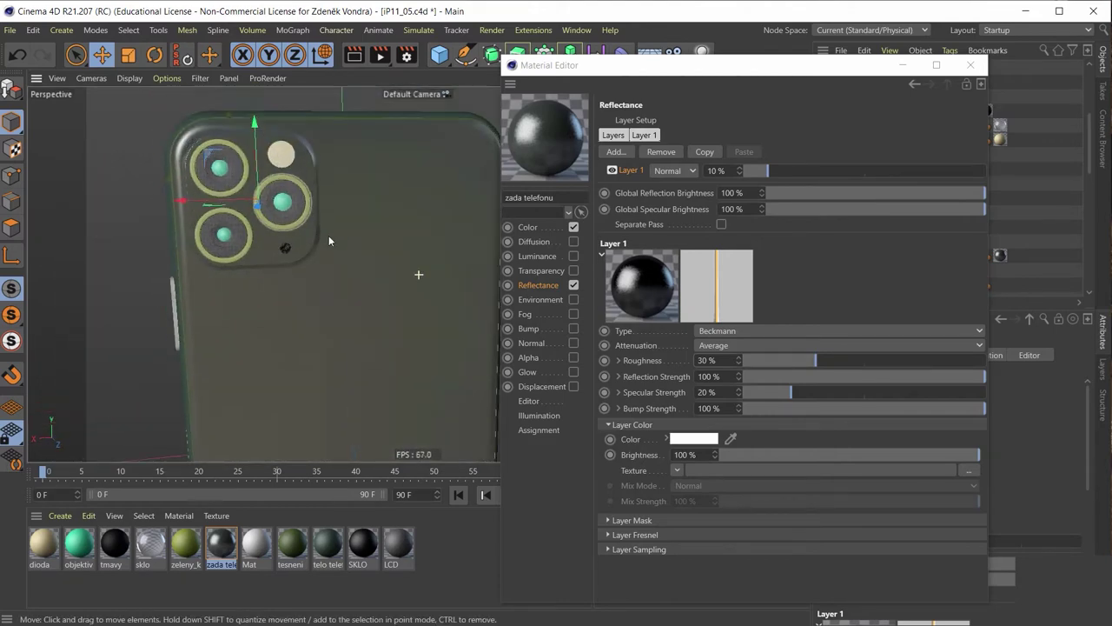
pyautogui.scroll(2, 259, 231)
pyautogui.scroll(2, 259, 231)
pyautogui.moveTo(259, 231)
pyautogui.keyDown('alt'); pyautogui.mouseDown()
pyautogui.moveTo(323, 217)
pyautogui.moveTo(183, 201)
pyautogui.moveTo(243, 168)
pyautogui.moveTo(200, 218)
pyautogui.moveTo(206, 243)
pyautogui.mouseUp(); pyautogui.keyUp('alt')
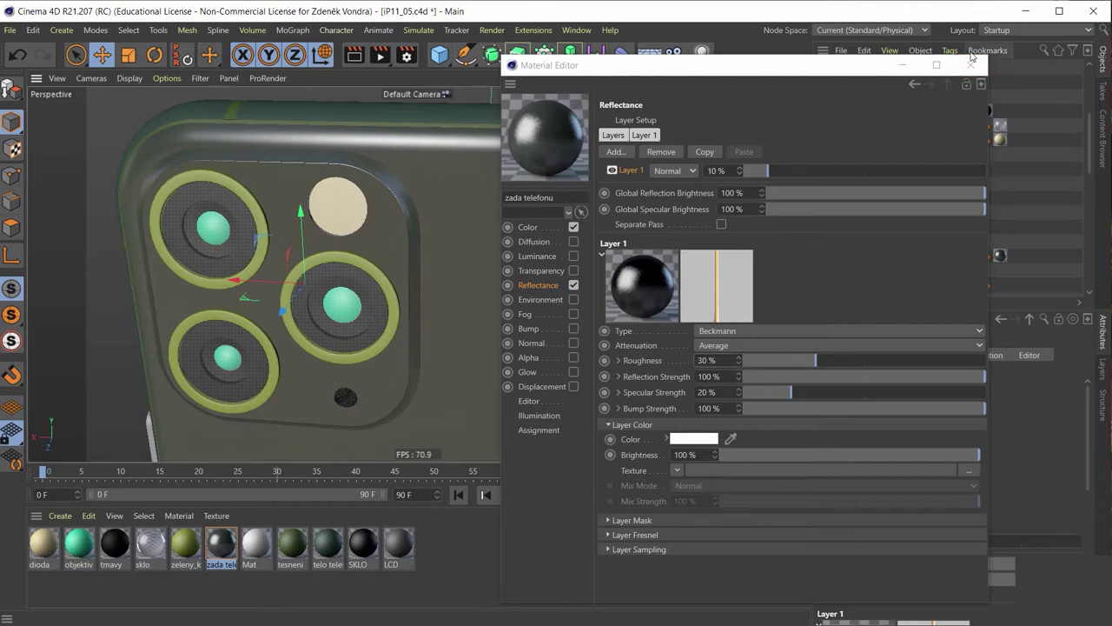
pyautogui.click(976, 65)
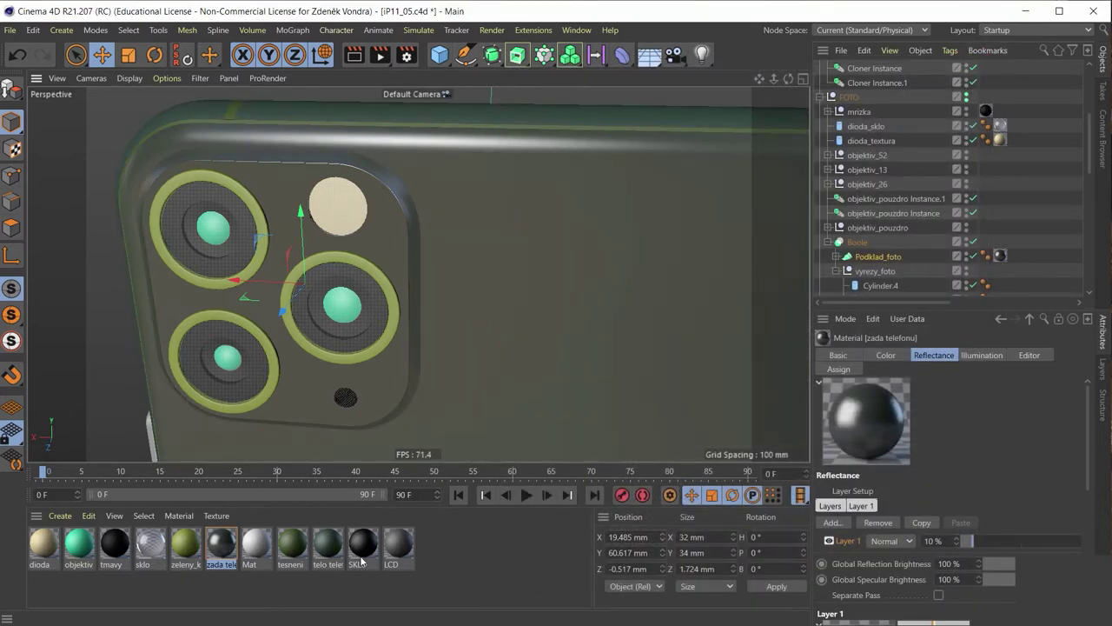
# Orbit to check the back's shading, then duplicate the zada telefonu material.
pyautogui.scroll(-2, 539, 261)
pyautogui.scroll(-2, 547, 244)
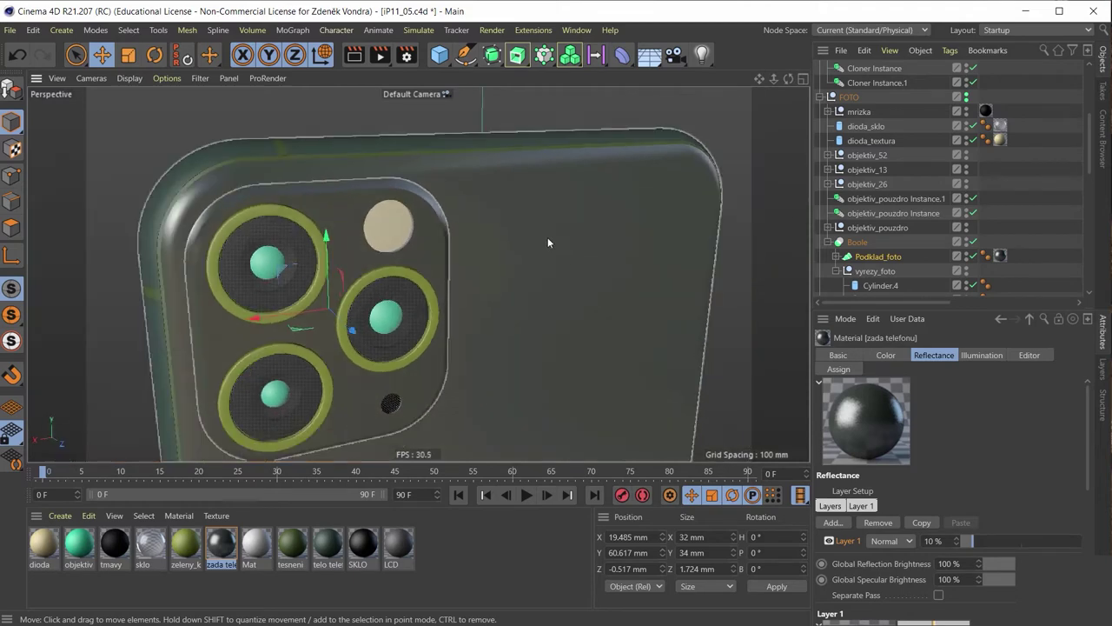
pyautogui.scroll(-2, 534, 244)
pyautogui.moveTo(521, 248)
pyautogui.keyDown('alt'); pyautogui.mouseDown()
pyautogui.moveTo(446, 256)
pyautogui.moveTo(513, 256)
pyautogui.moveTo(487, 262)
pyautogui.moveTo(361, 243)
pyautogui.mouseUp(); pyautogui.keyUp('alt')
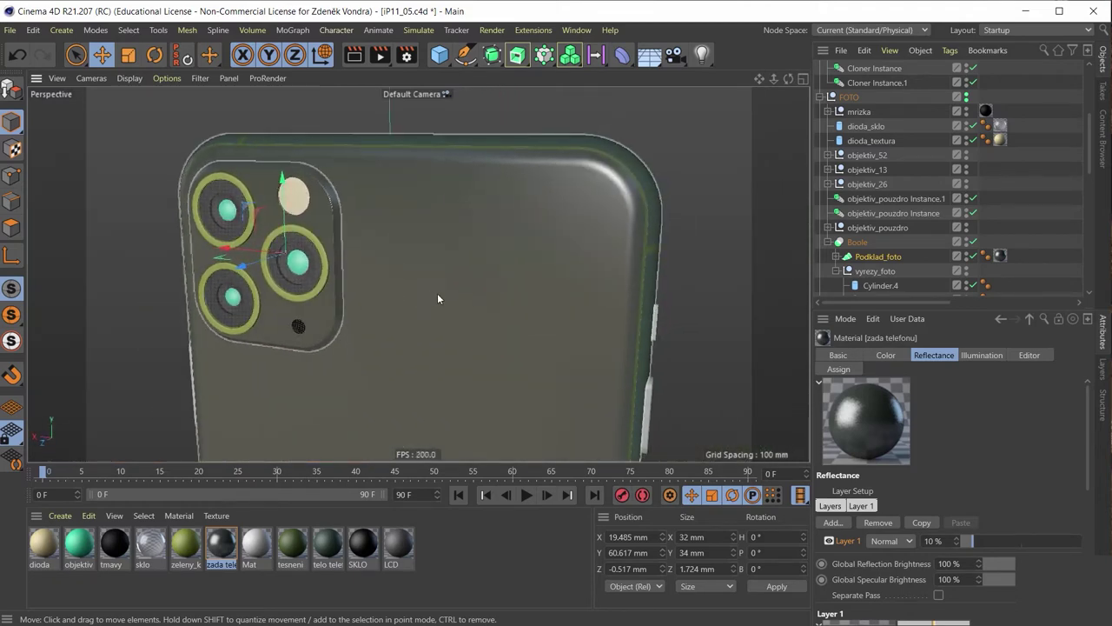
pyautogui.moveTo(437, 298)
pyautogui.keyDown('alt'); pyautogui.mouseDown()
pyautogui.moveTo(458, 246)
pyautogui.moveTo(531, 266)
pyautogui.moveTo(484, 279)
pyautogui.moveTo(357, 274)
pyautogui.mouseUp(); pyautogui.keyUp('alt')
pyautogui.moveTo(240, 343)
pyautogui.keyDown('alt'); pyautogui.mouseDown()
pyautogui.moveTo(263, 320)
pyautogui.moveTo(226, 302)
pyautogui.moveTo(321, 389)
pyautogui.mouseUp(); pyautogui.keyUp('alt')
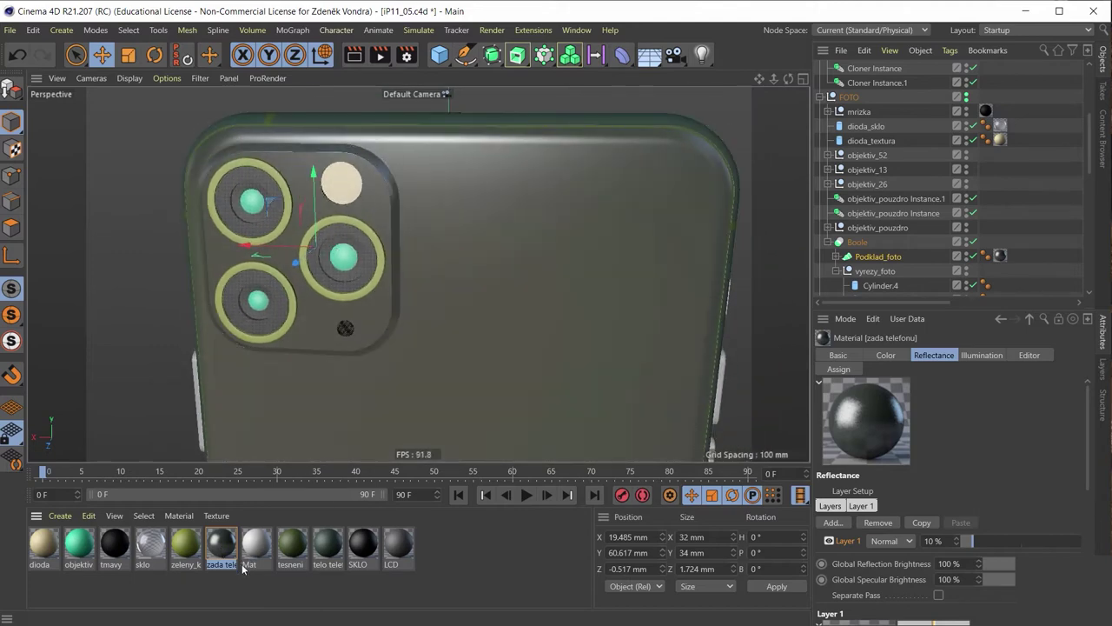
pyautogui.moveTo(385, 281)
pyautogui.keyDown('alt'); pyautogui.mouseDown()
pyautogui.moveTo(388, 202)
pyautogui.moveTo(397, 241)
pyautogui.moveTo(435, 258)
pyautogui.moveTo(399, 264)
pyautogui.mouseUp(); pyautogui.keyUp('alt')
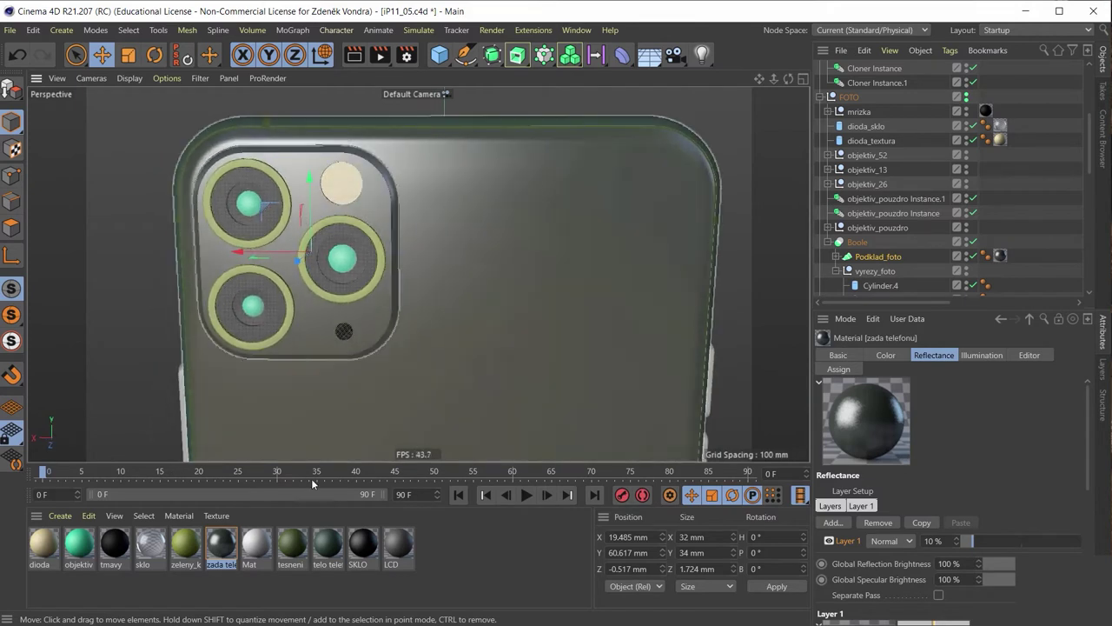
pyautogui.hotkey('ctrl', 'c')
pyautogui.hotkey('ctrl', 'v')
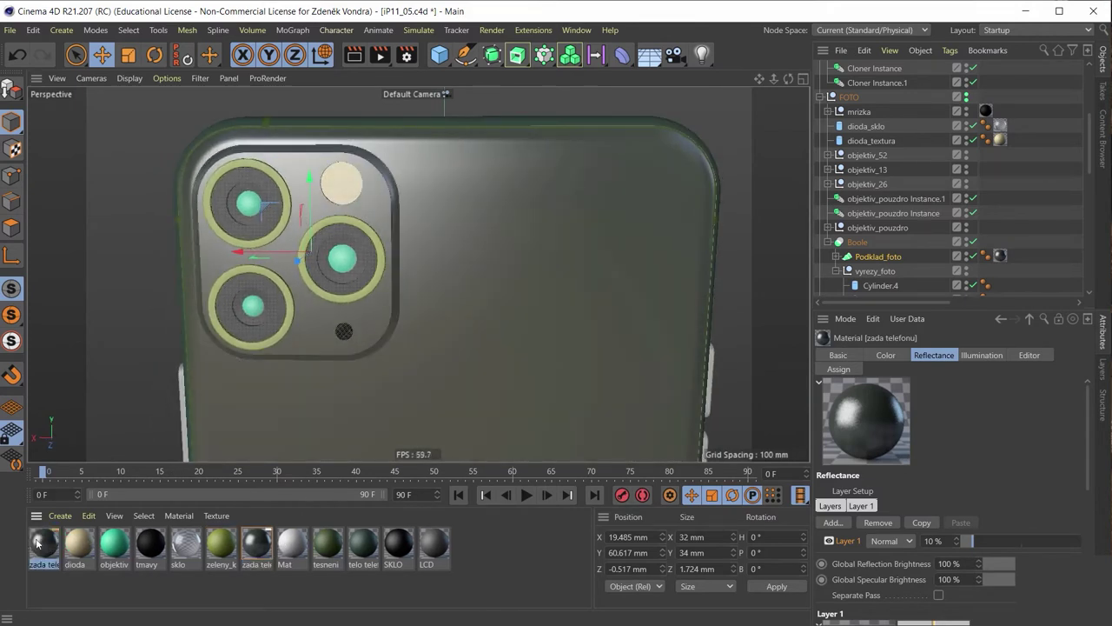
# Move the copied material after zeleny_k and rename it okoli foto.
pyautogui.moveTo(39, 544); pyautogui.dragTo(231, 549)
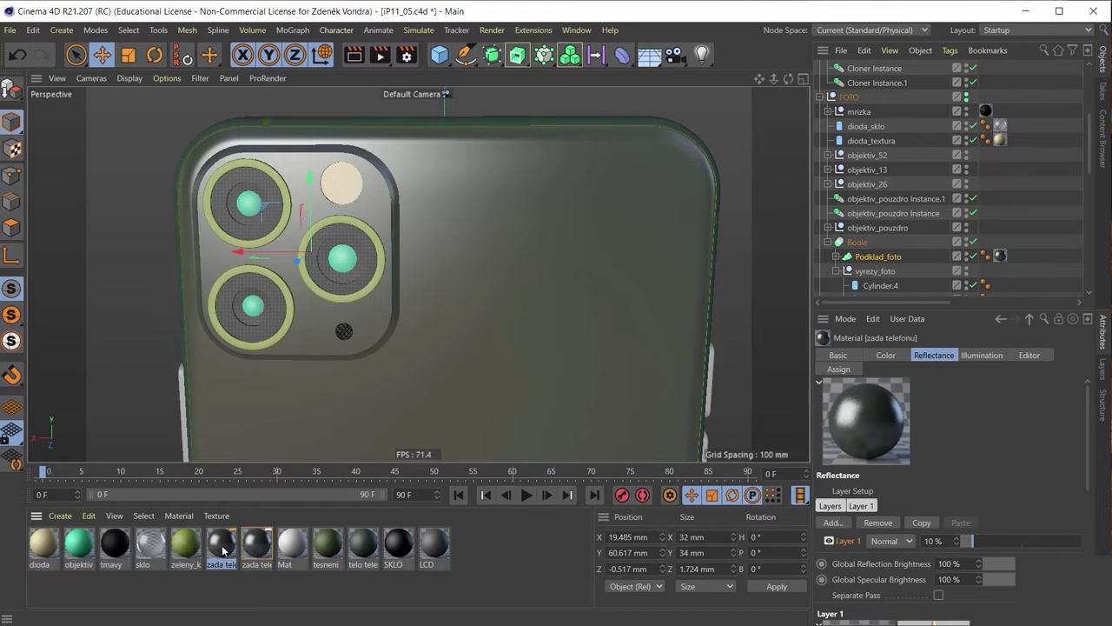
pyautogui.doubleClick(229, 549)
pyautogui.click(276, 232)
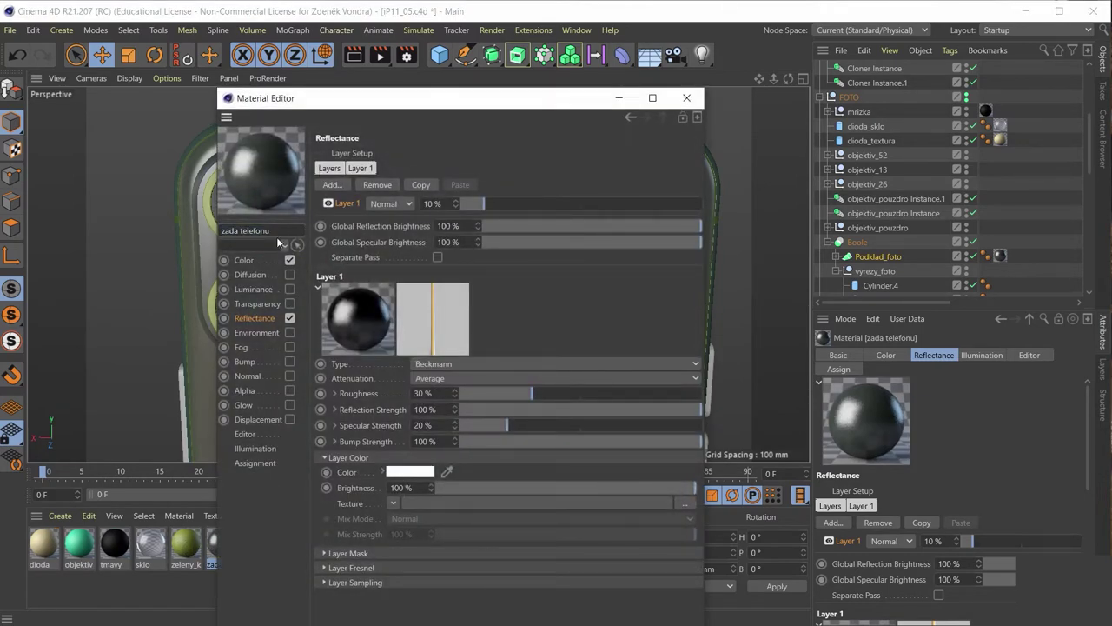
pyautogui.moveTo(269, 232); pyautogui.dragTo(210, 227)
pyautogui.write('oli foto')
# Enable transparency on okoli foto with 60% brightness.
pyautogui.click(247, 261)
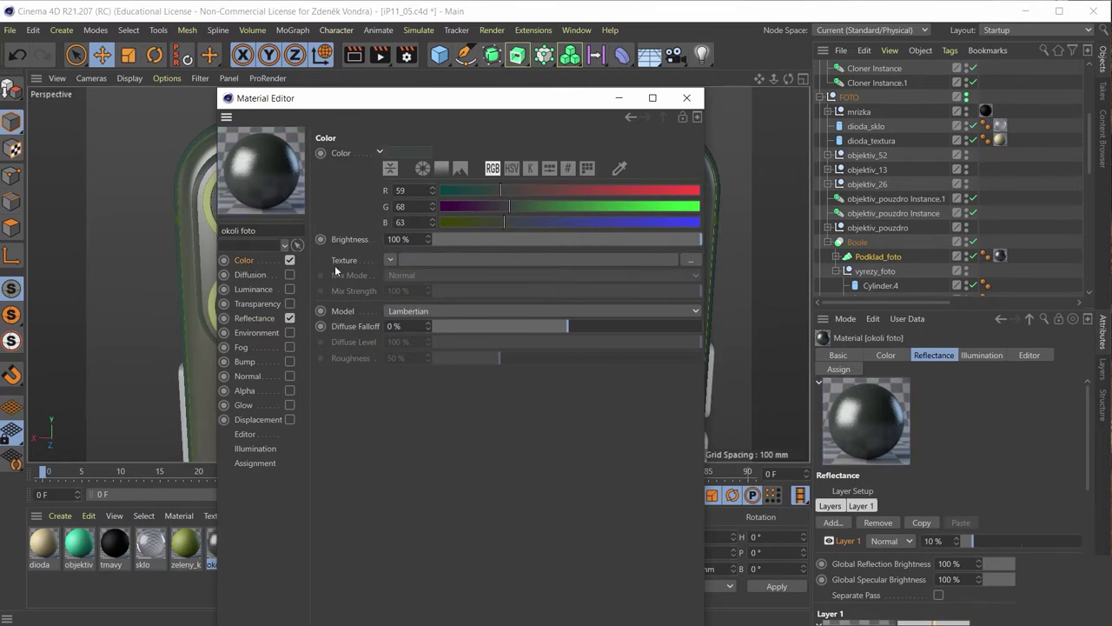
pyautogui.click(263, 306)
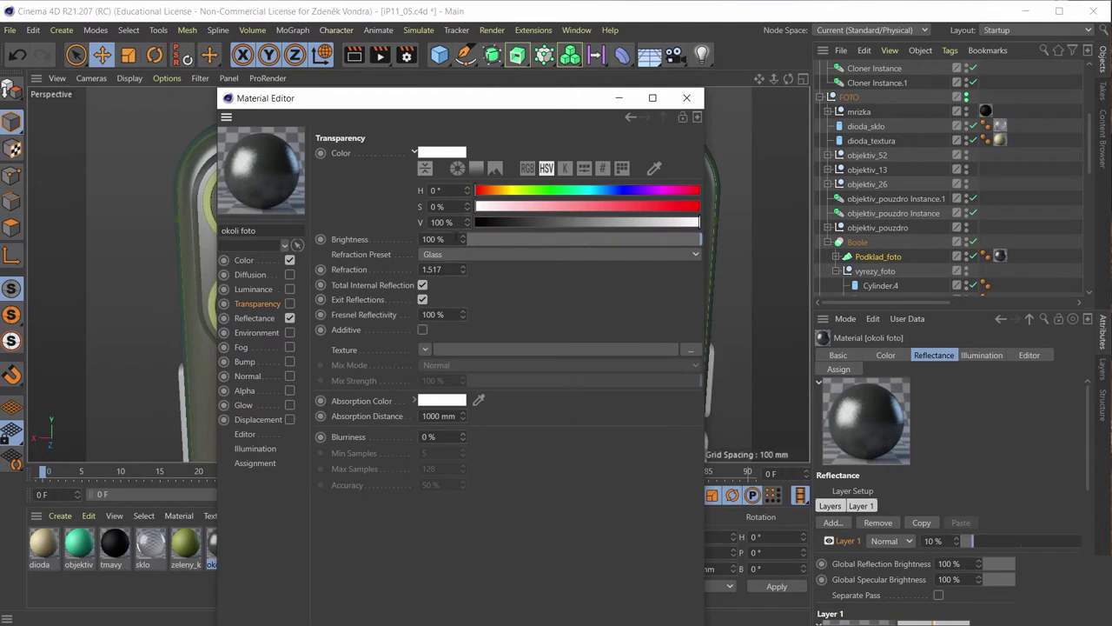
pyautogui.click(289, 304)
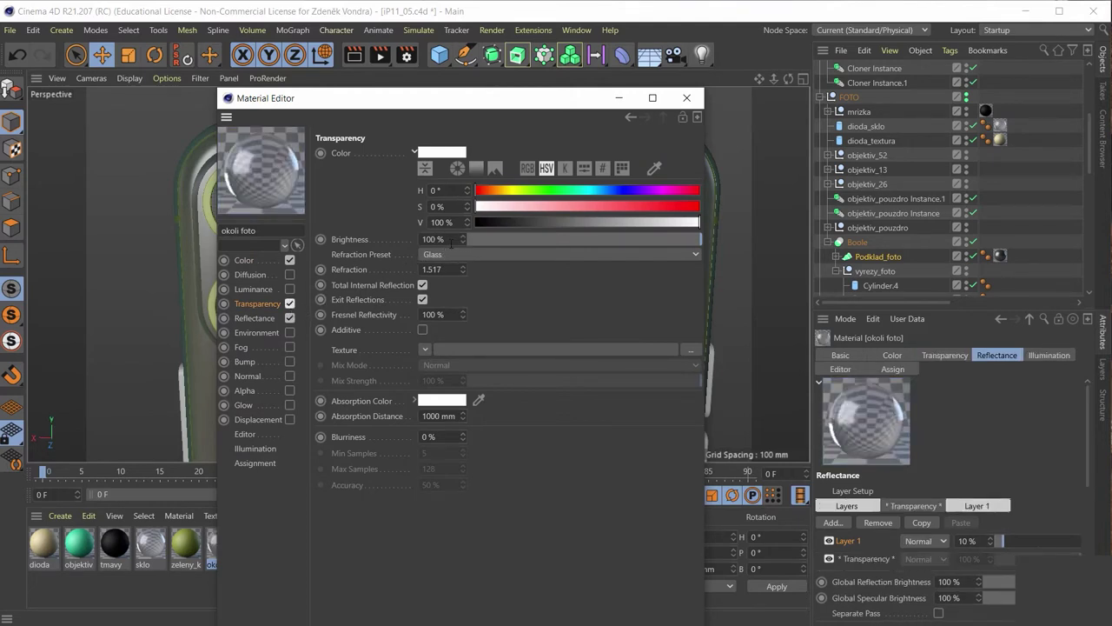
pyautogui.click(443, 240)
pyautogui.write('60')
pyautogui.press('Return')
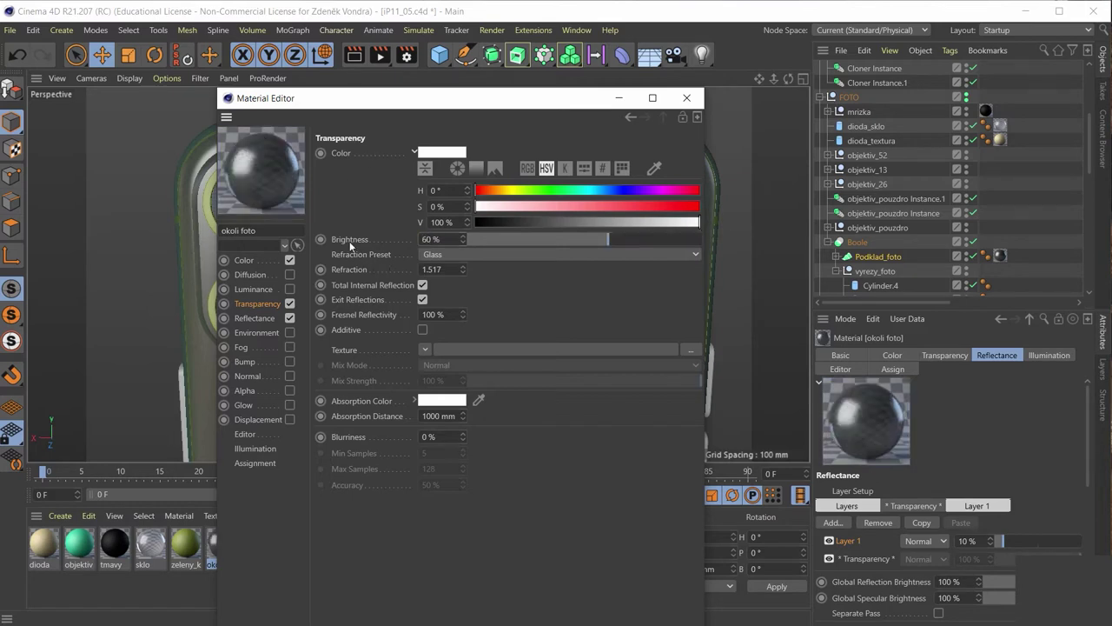
# Set okoli foto's reflectance roughness to 10% and close the editor.
pyautogui.click(260, 319)
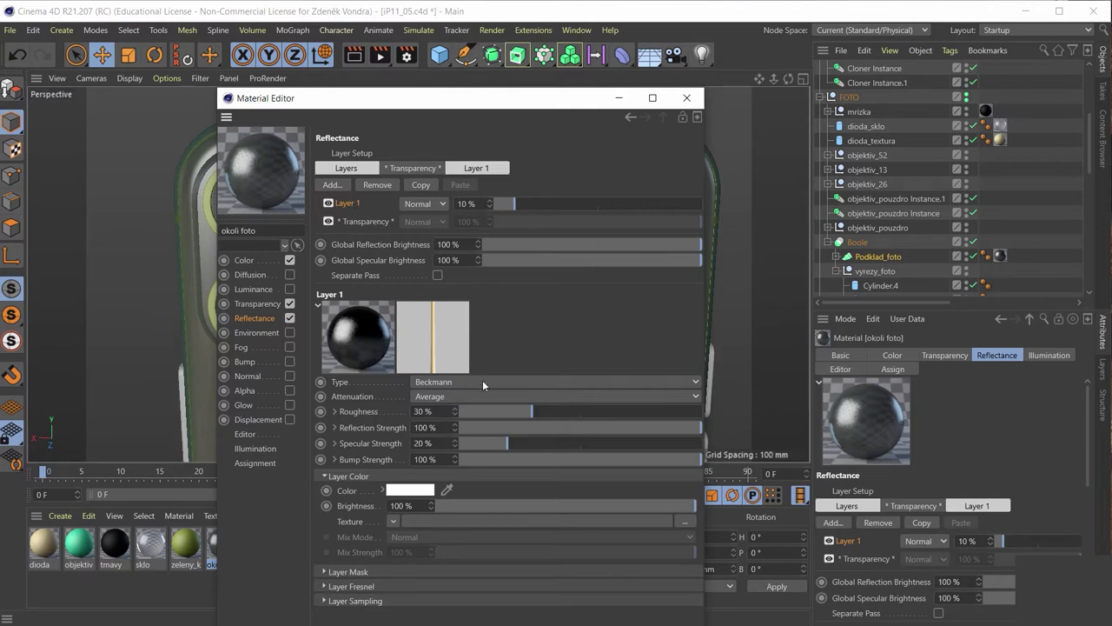
pyautogui.doubleClick(424, 411)
pyautogui.write('10')
pyautogui.press('Return')
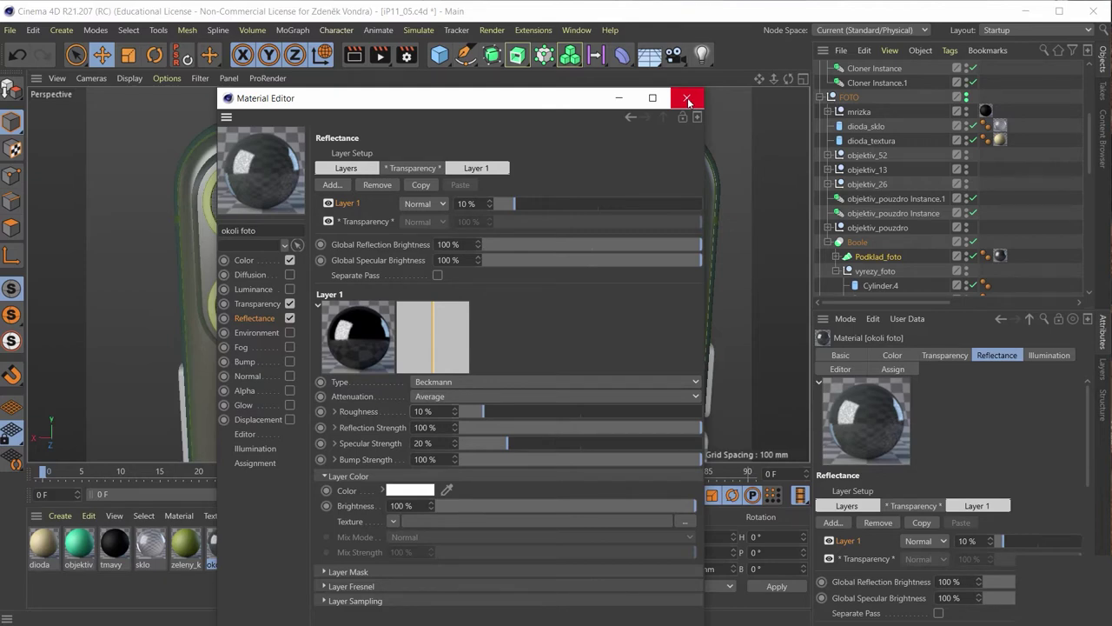
pyautogui.click(688, 102)
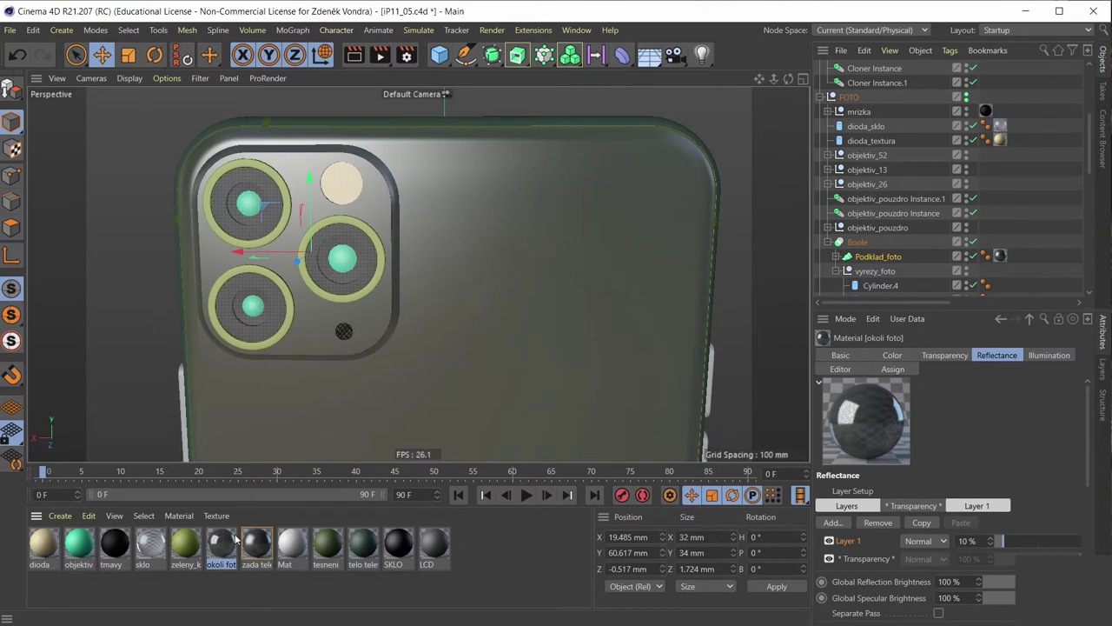
# Duplicate the okoli foto material and place the copy next to zeleny_k.
pyautogui.hotkey('ctrl', 'c')
pyautogui.hotkey('ctrl', 'v')
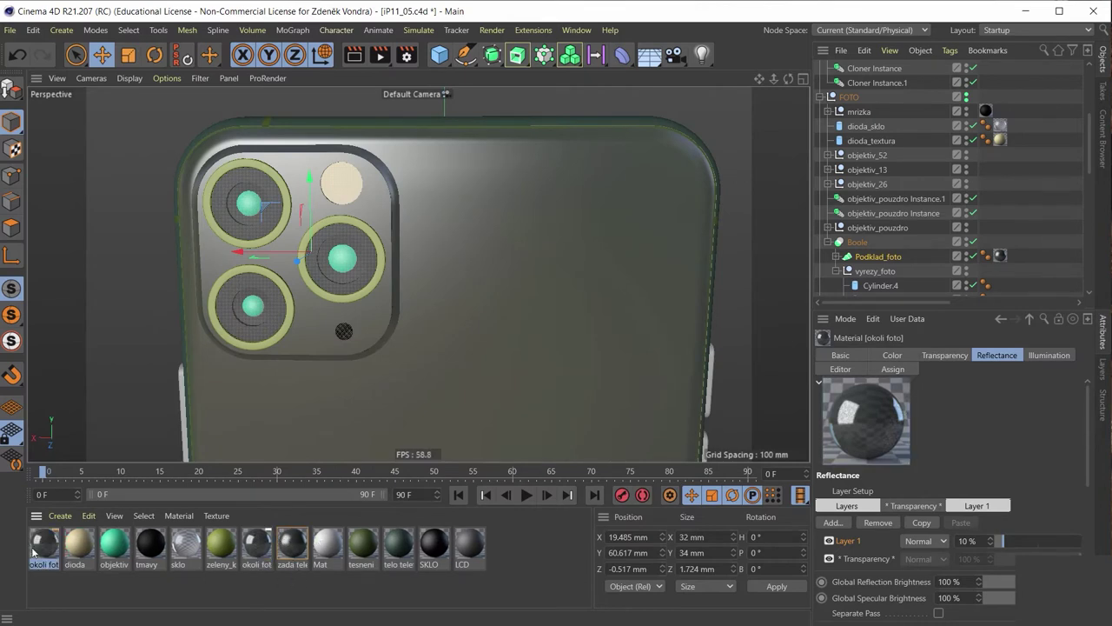
pyautogui.moveTo(58, 546); pyautogui.dragTo(207, 548)
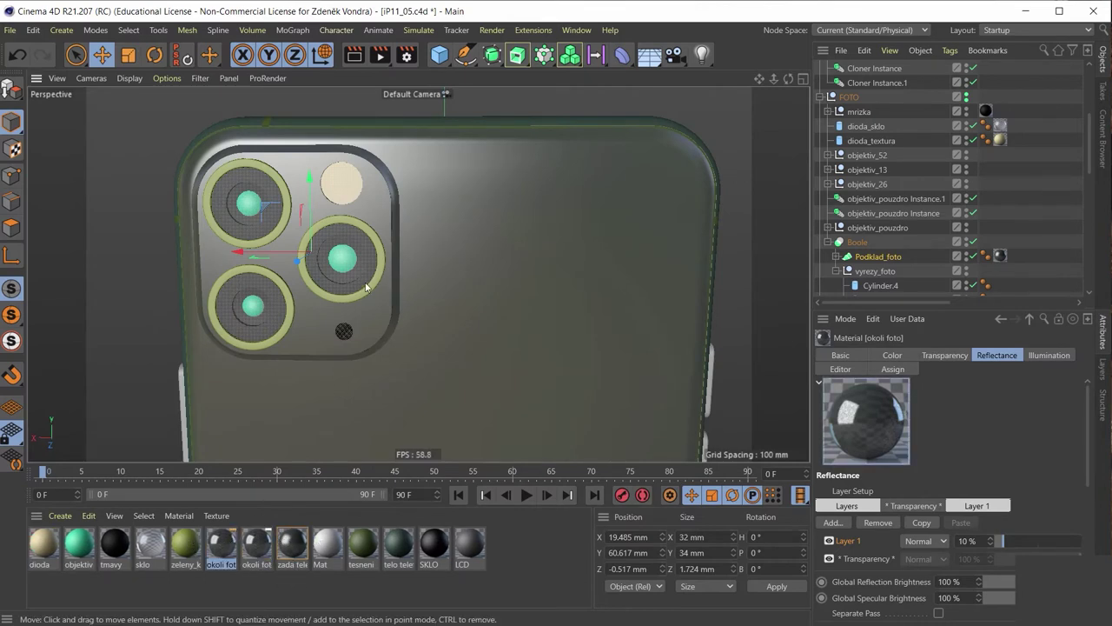
pyautogui.moveTo(398, 285)
pyautogui.keyDown('alt'); pyautogui.mouseDown()
pyautogui.moveTo(330, 268)
pyautogui.moveTo(395, 181)
pyautogui.mouseUp(); pyautogui.keyUp('alt')
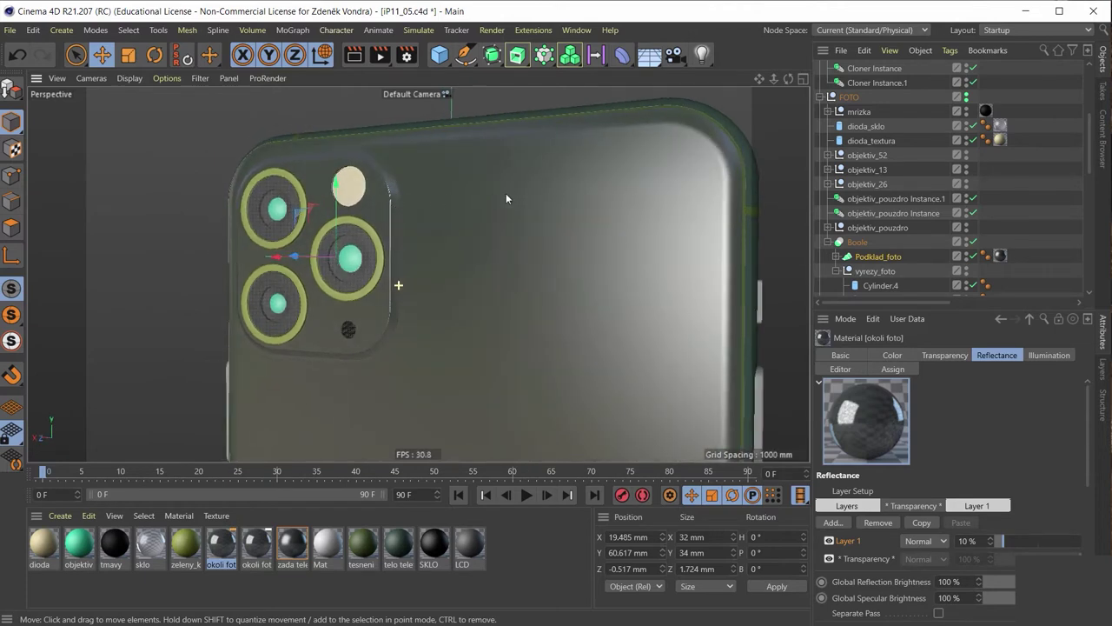
pyautogui.keyDown('alt'); pyautogui.moveTo(472, 233); pyautogui.dragTo(477, 226); pyautogui.keyUp('alt')
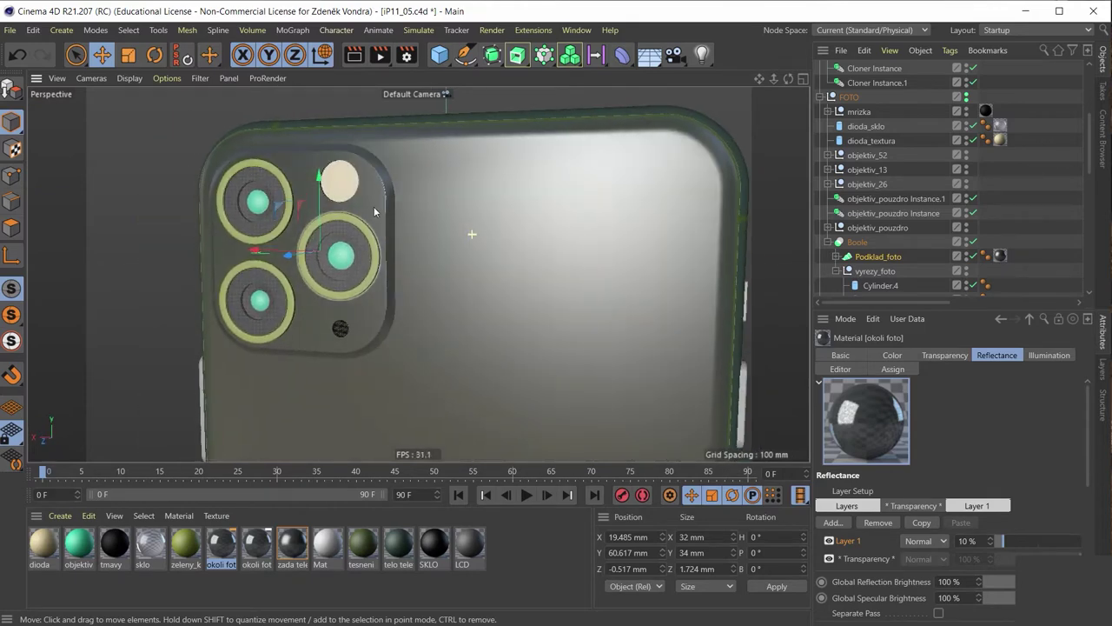
pyautogui.keyDown('alt'); pyautogui.moveTo(397, 218); pyautogui.dragTo(371, 188); pyautogui.keyUp('alt')
pyautogui.keyDown('alt'); pyautogui.moveTo(310, 304); pyautogui.dragTo(313, 263); pyautogui.keyUp('alt')
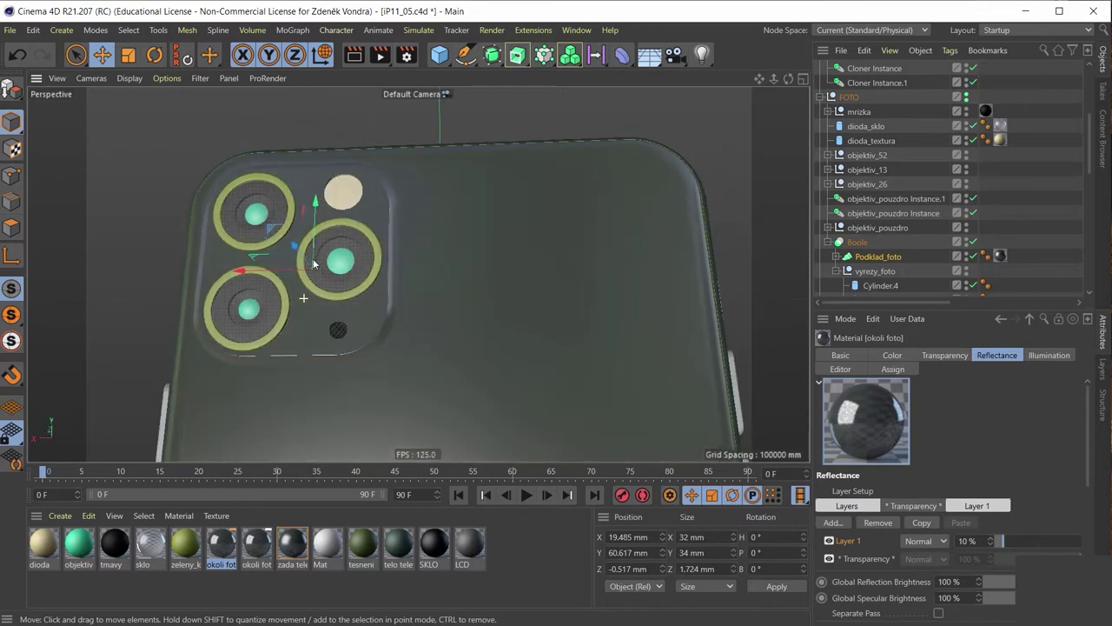
# Rename the copy okoli foto matne with 30% reflectance roughness.
pyautogui.doubleClick(221, 543)
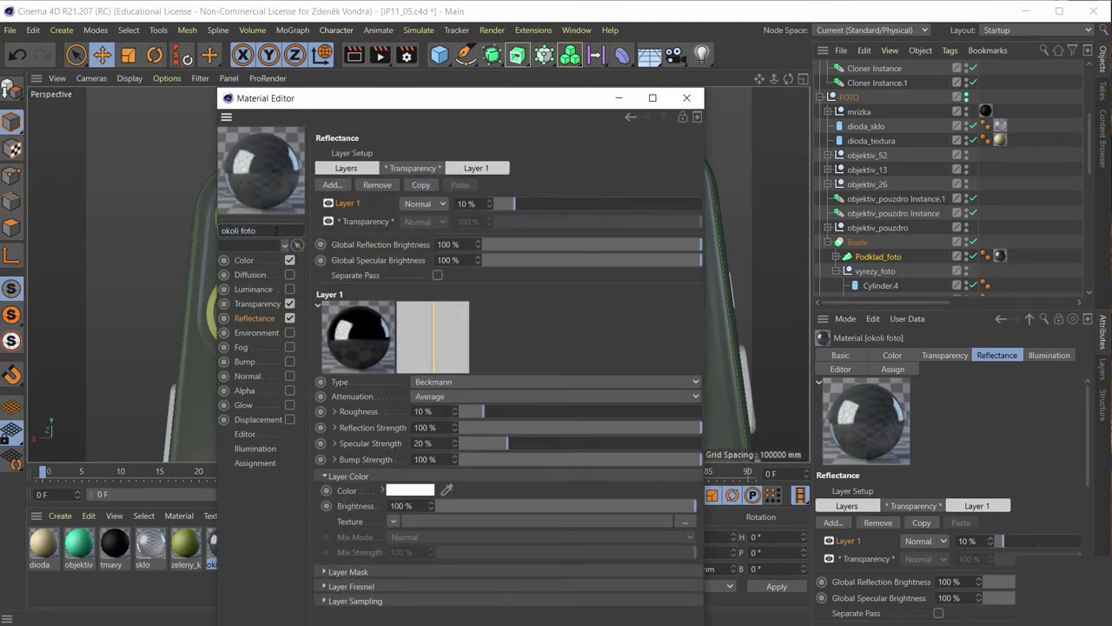
pyautogui.write('tr')
pyautogui.press('Return')
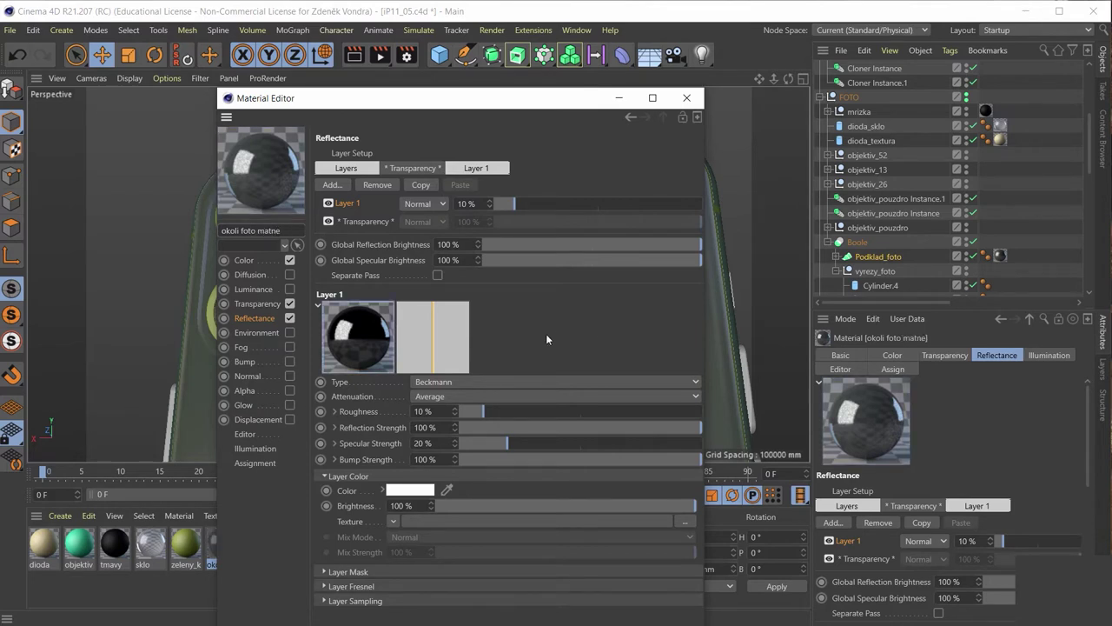
pyautogui.click(423, 411)
pyautogui.write('30')
pyautogui.press('Return')
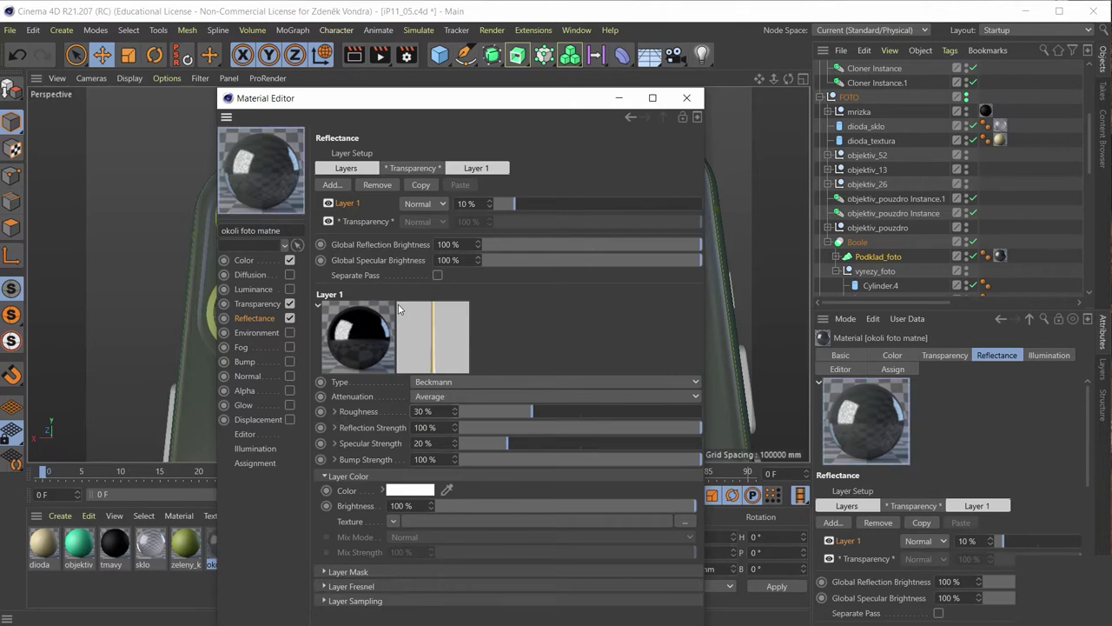
pyautogui.click(687, 97)
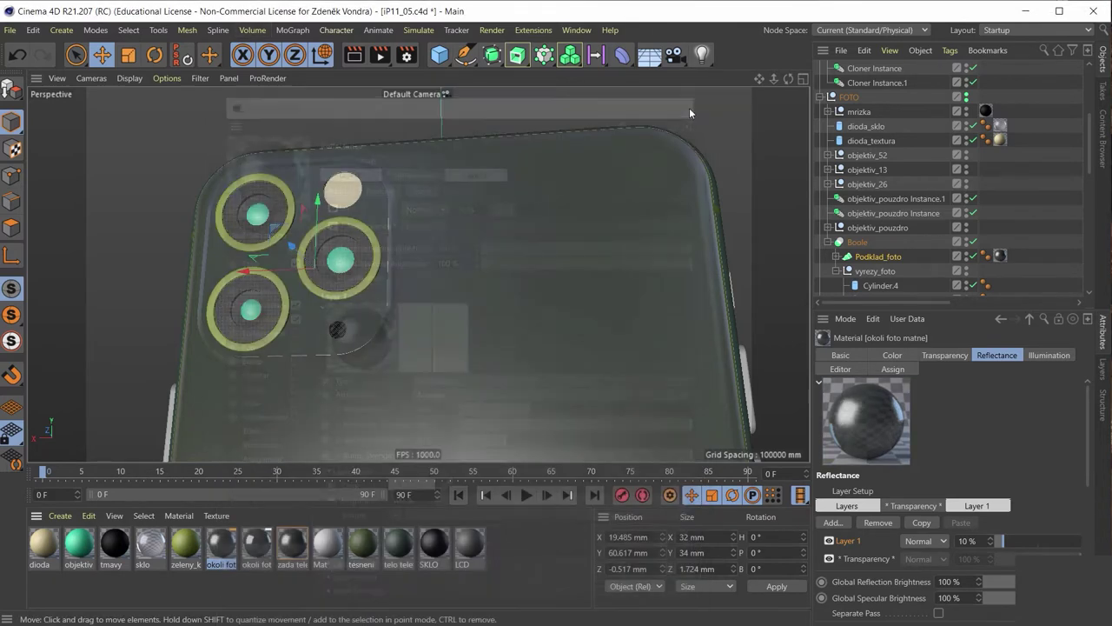
# Orbit and zoom in on the camera lenses.
pyautogui.moveTo(295, 229)
pyautogui.keyDown('alt'); pyautogui.mouseDown()
pyautogui.moveTo(274, 257)
pyautogui.moveTo(175, 252)
pyautogui.moveTo(261, 260)
pyautogui.moveTo(298, 178)
pyautogui.mouseUp(); pyautogui.keyUp('alt')
pyautogui.scroll(5, 273, 261)
pyautogui.scroll(2, 242, 241)
pyautogui.scroll(-3, 298, 178)
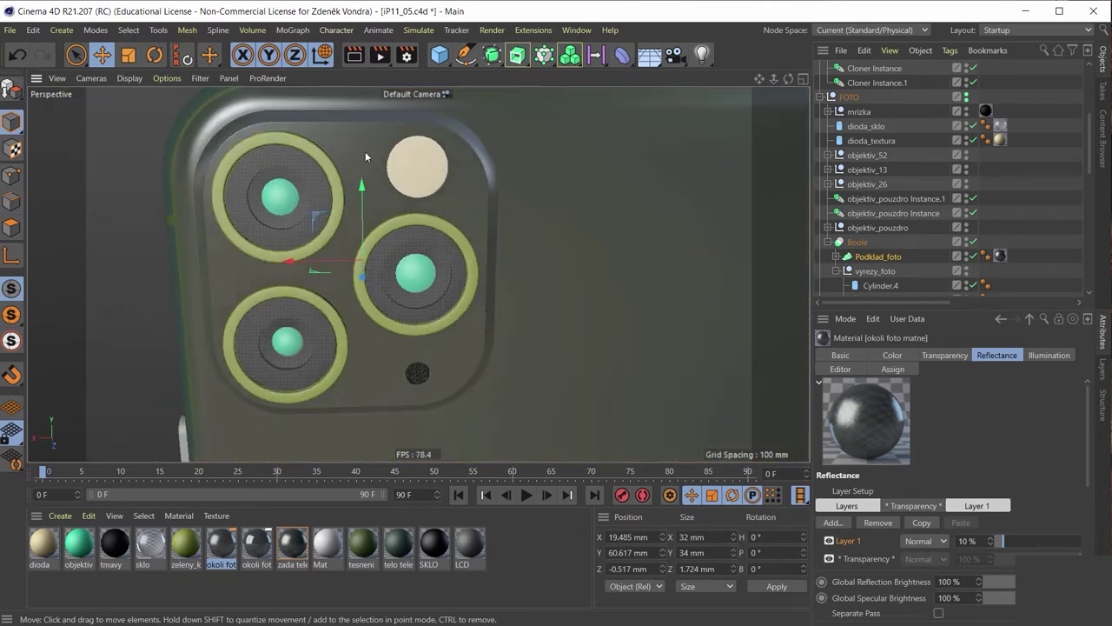
# Select Podklad_foto and try dragging the okoli foto material onto it.
pyautogui.click(858, 241)
pyautogui.click(880, 257)
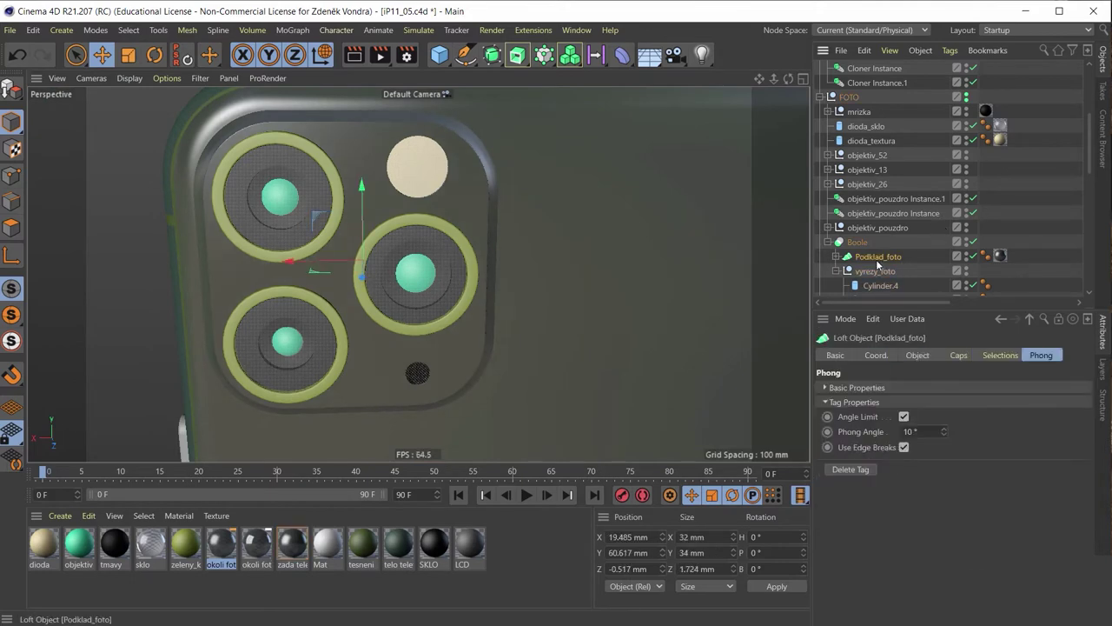
pyautogui.moveTo(257, 557); pyautogui.dragTo(1008, 254)
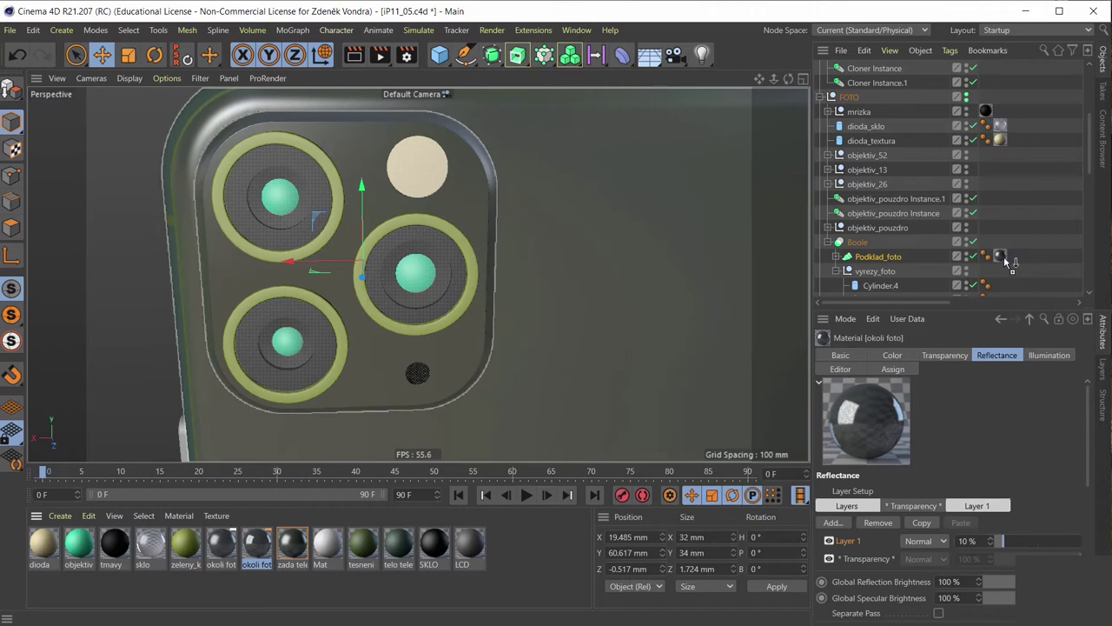
pyautogui.moveTo(456, 325)
pyautogui.keyDown('alt'); pyautogui.mouseDown()
pyautogui.moveTo(393, 238)
pyautogui.moveTo(337, 221)
pyautogui.moveTo(402, 237)
pyautogui.moveTo(374, 218)
pyautogui.moveTo(423, 235)
pyautogui.moveTo(385, 271)
pyautogui.moveTo(394, 229)
pyautogui.moveTo(350, 259)
pyautogui.mouseUp(); pyautogui.keyUp('alt')
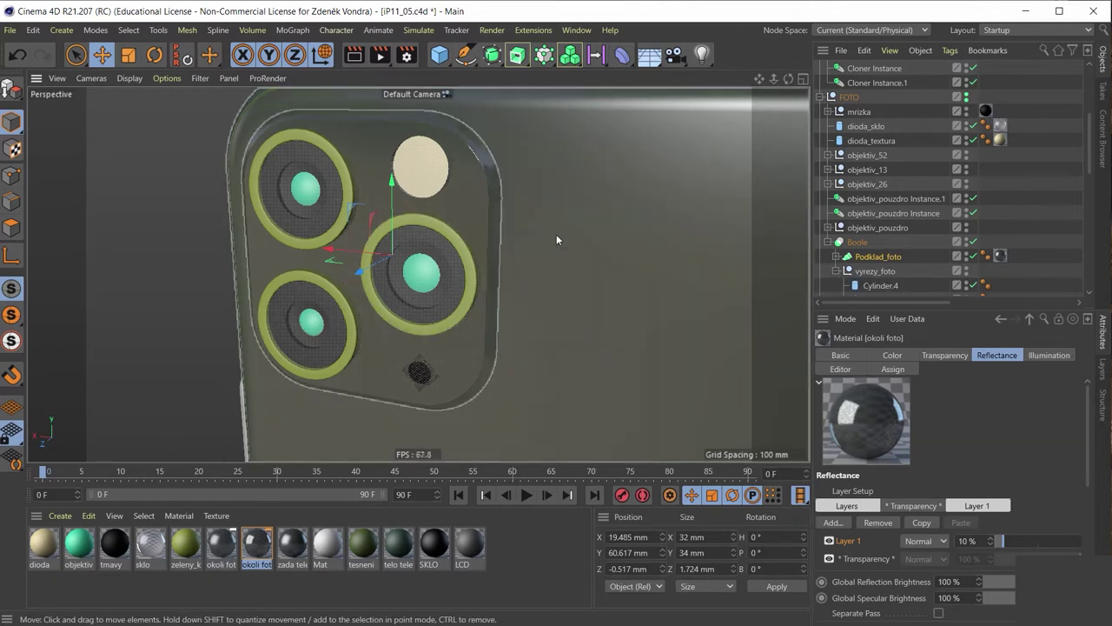
pyautogui.scroll(2, 474, 176)
pyautogui.scroll(3, 478, 176)
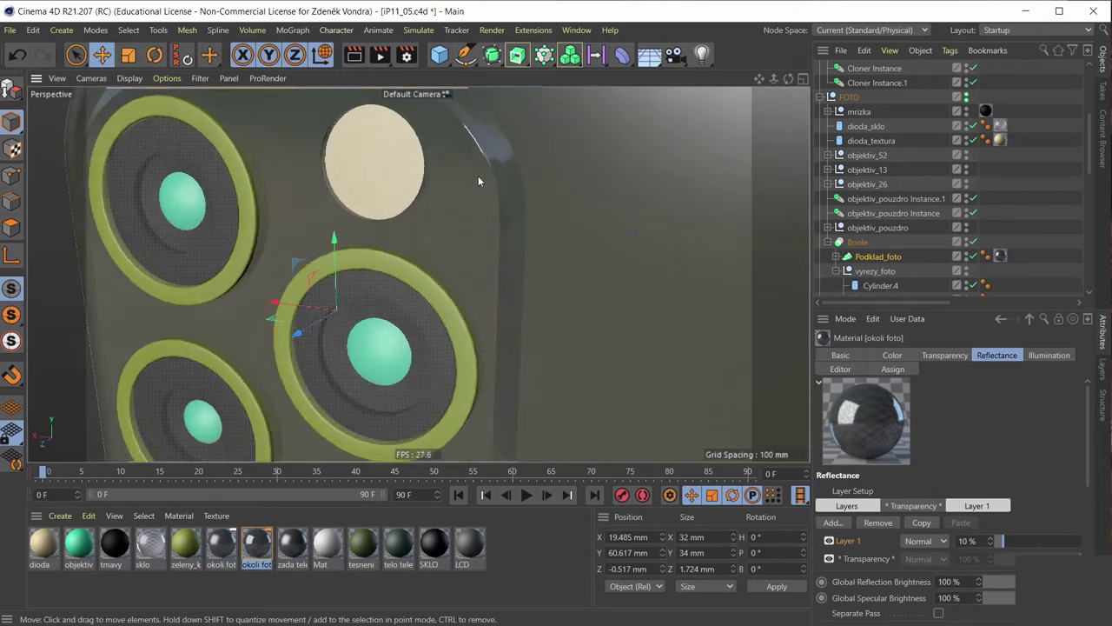
pyautogui.scroll(-1, 469, 167)
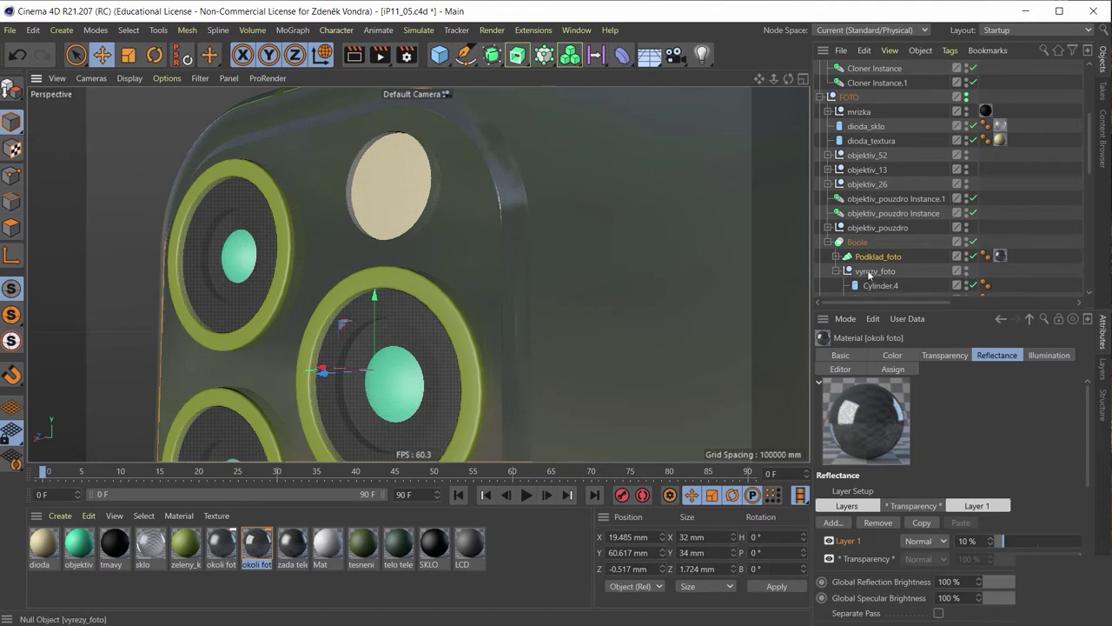
# Orbit to a frontal camera-bump view and expand Podklad_foto to show tvar1–tvar4.
pyautogui.moveTo(515, 256)
pyautogui.keyDown('alt'); pyautogui.mouseDown()
pyautogui.moveTo(502, 173)
pyautogui.moveTo(559, 179)
pyautogui.mouseUp(); pyautogui.keyUp('alt')
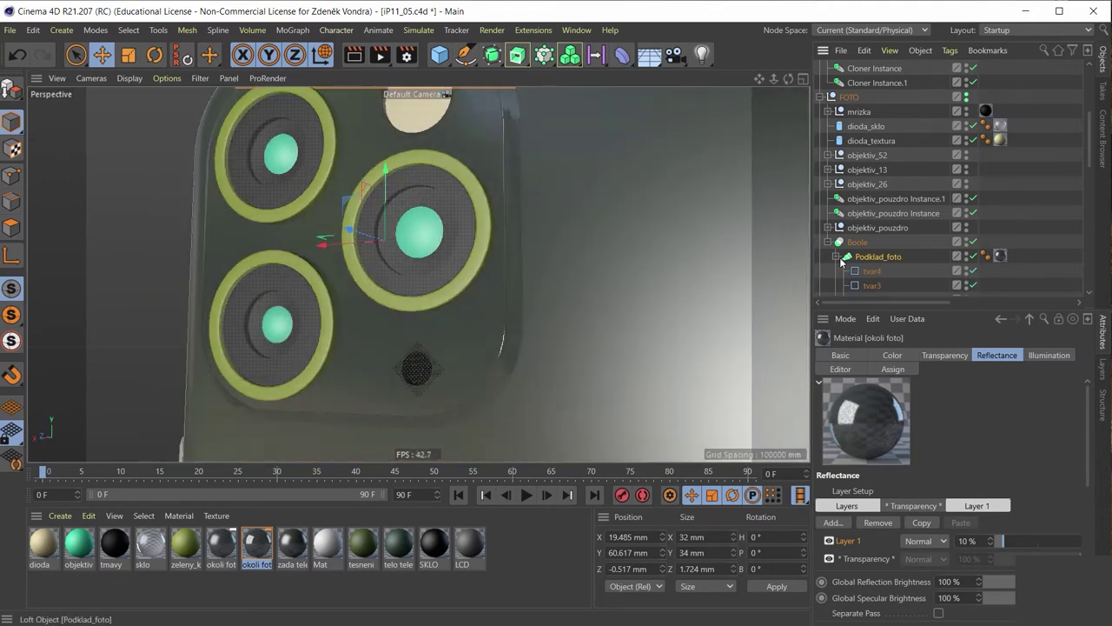
pyautogui.scroll(-3, 860, 256)
pyautogui.click(886, 171)
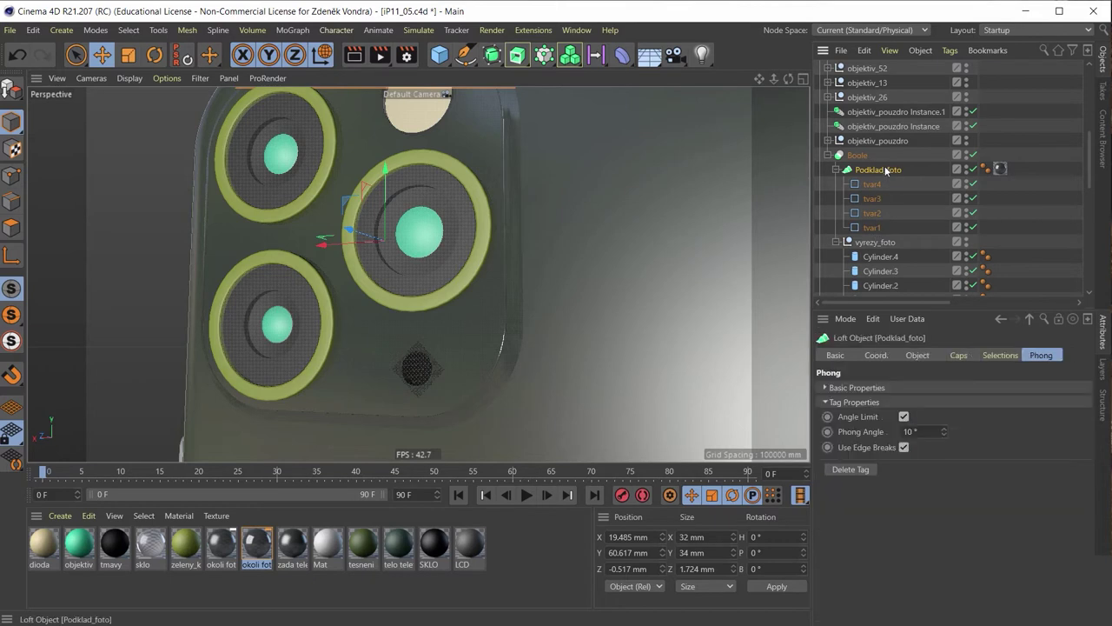
pyautogui.keyDown('shift'); pyautogui.click(873, 229); pyautogui.keyUp('shift')
# Merge Podklad_foto and its tvar splines with Connect Objects + Delete, then enter Polygons mode.
pyautogui.rightClick(873, 228)
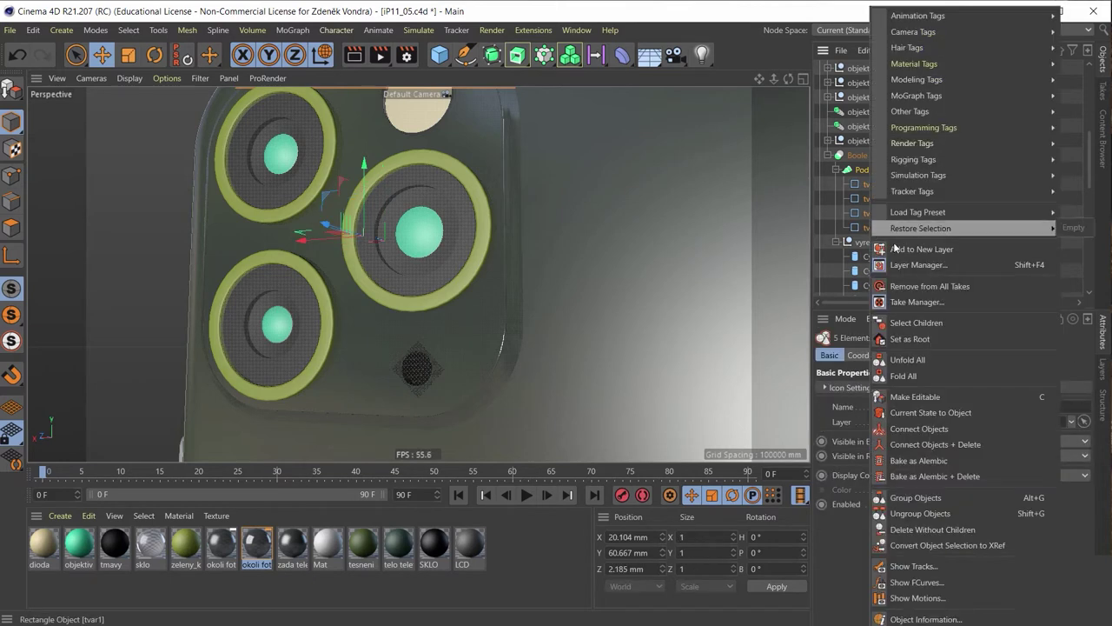
pyautogui.click(492, 144)
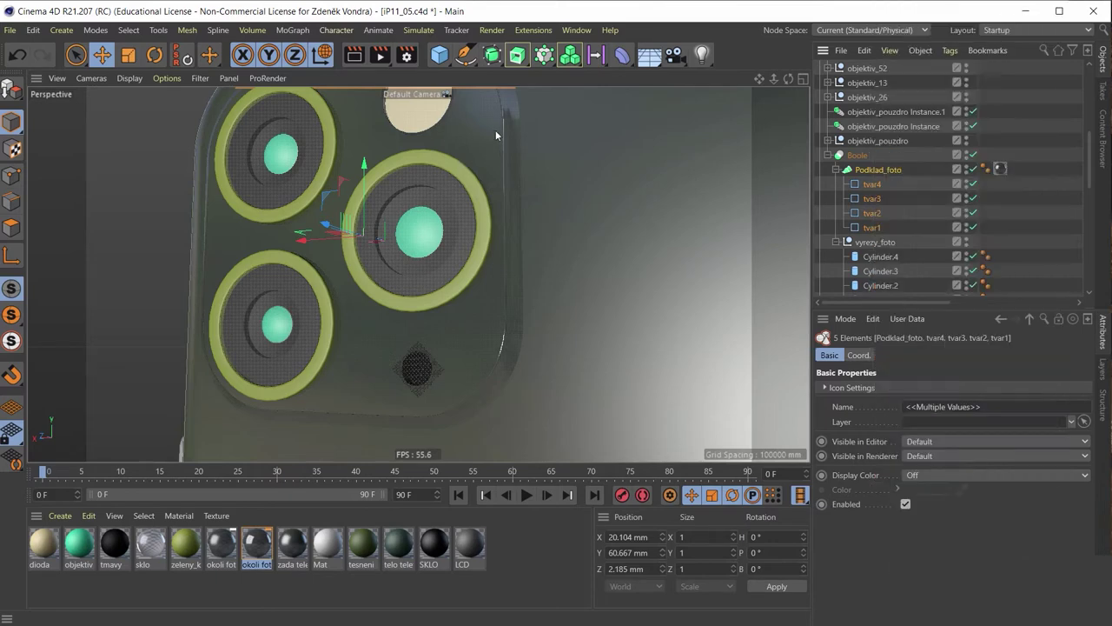
pyautogui.keyDown('alt'); pyautogui.moveTo(487, 117); pyautogui.dragTo(480, 148); pyautogui.keyUp('alt')
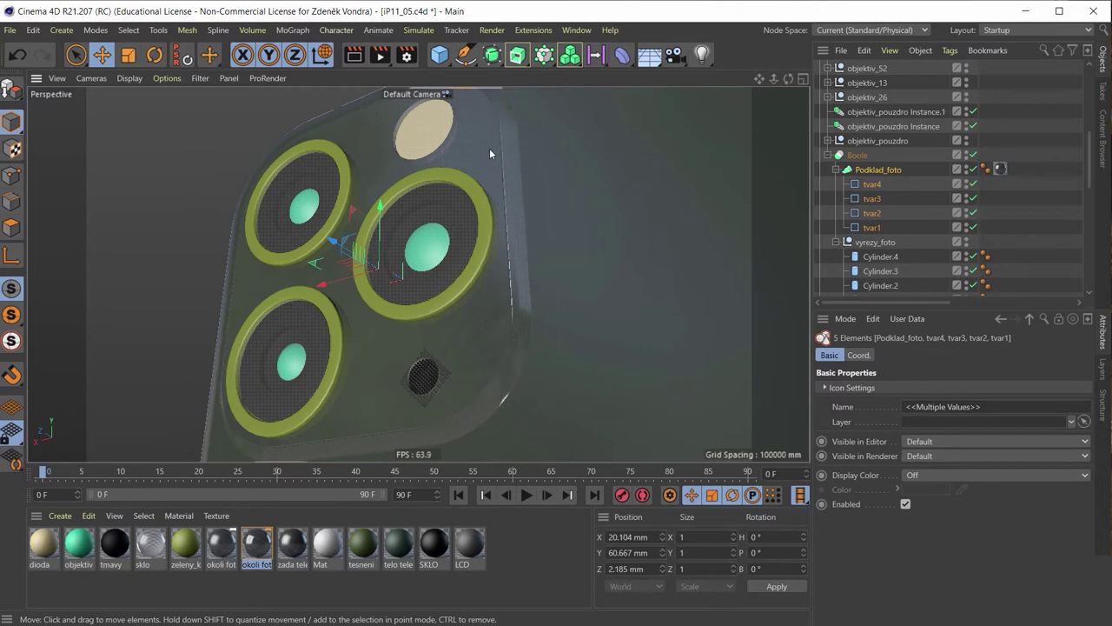
pyautogui.rightClick(874, 176)
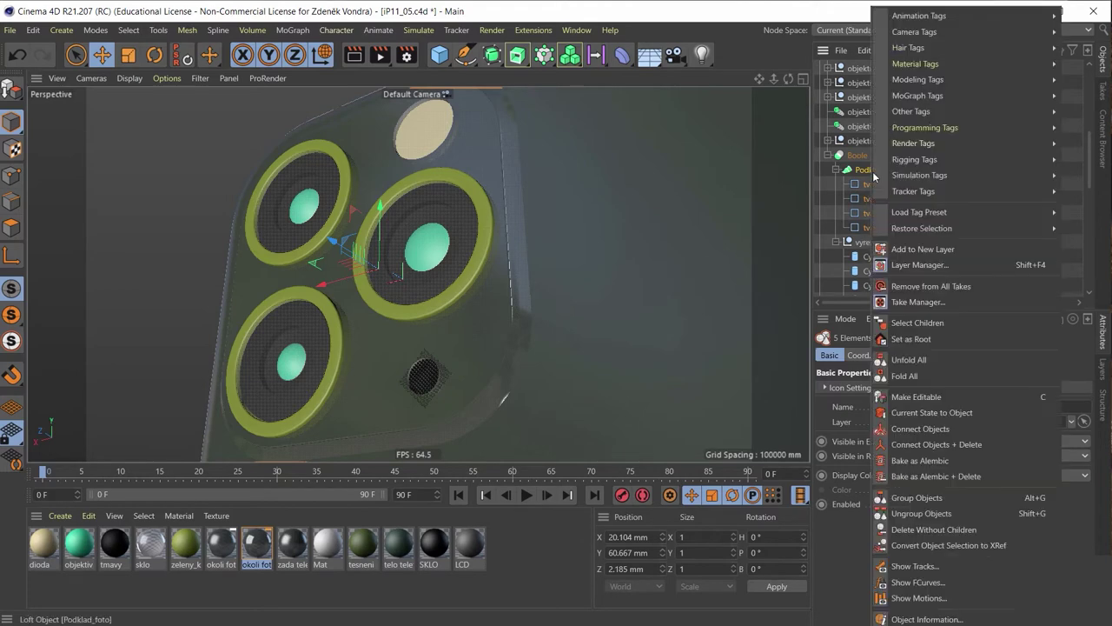
pyautogui.click(950, 448)
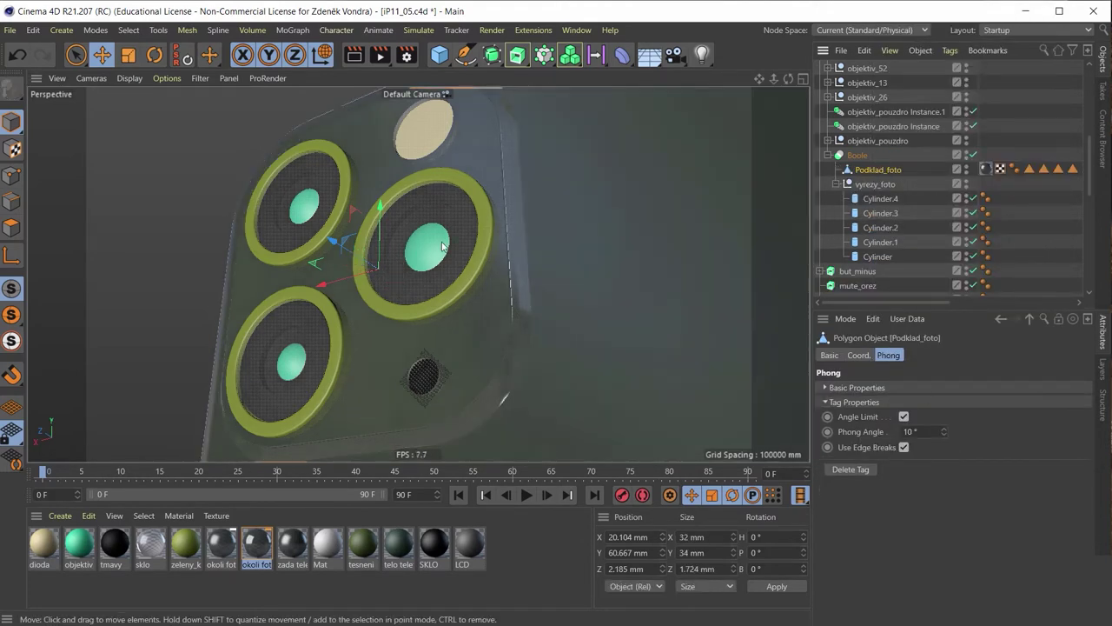
pyautogui.click(11, 228)
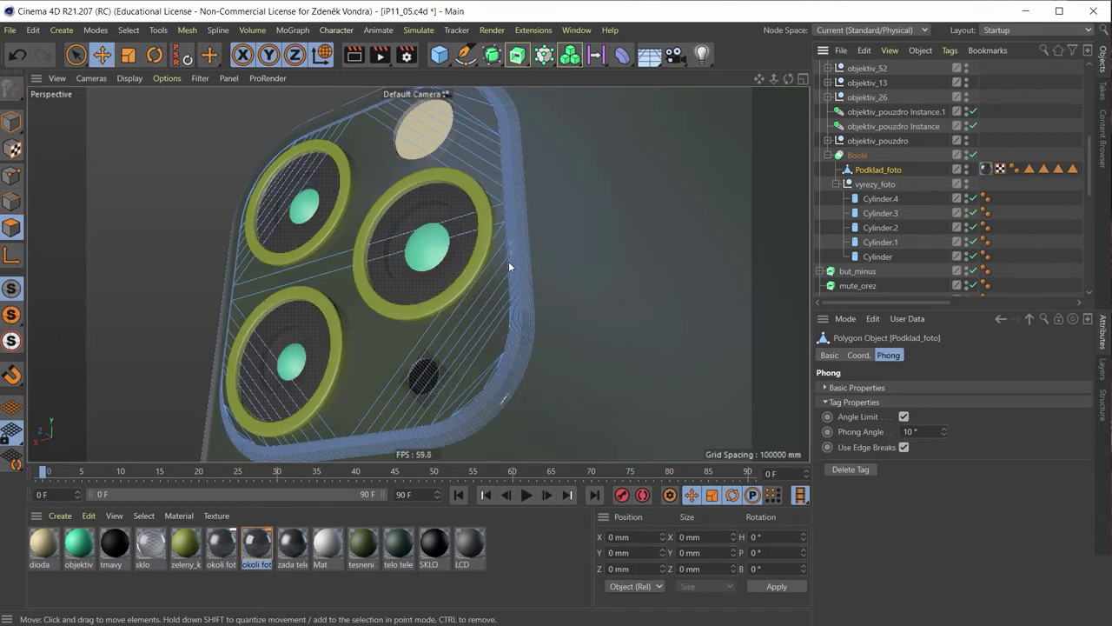
# Select the camera plate's polygons freehand, then invert the selection to cover the whole plate.
pyautogui.click(77, 57)
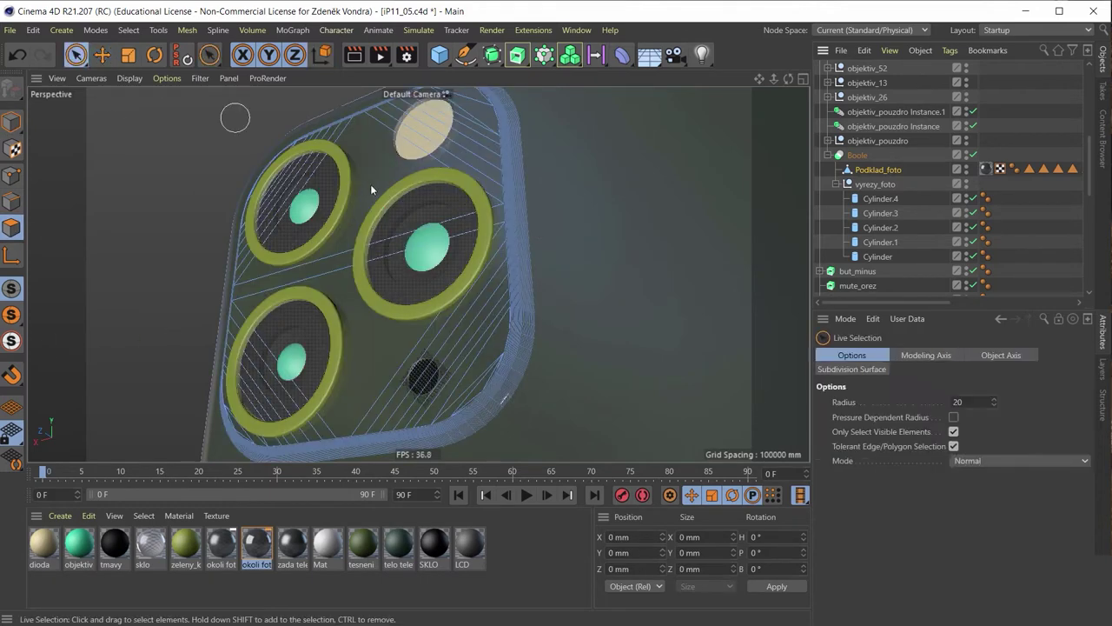
pyautogui.click(370, 184)
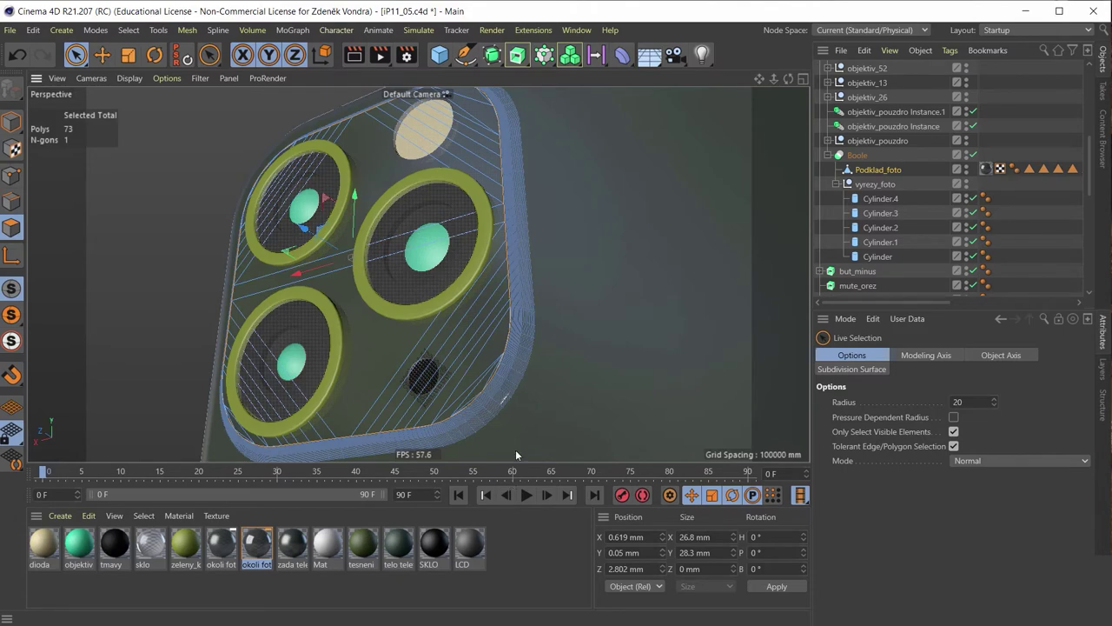
pyautogui.moveTo(343, 232)
pyautogui.keyDown('alt'); pyautogui.mouseDown()
pyautogui.moveTo(540, 332)
pyautogui.moveTo(545, 385)
pyautogui.moveTo(541, 345)
pyautogui.moveTo(430, 310)
pyautogui.moveTo(452, 349)
pyautogui.moveTo(463, 311)
pyautogui.moveTo(481, 315)
pyautogui.moveTo(379, 291)
pyautogui.mouseUp(); pyautogui.keyUp('alt')
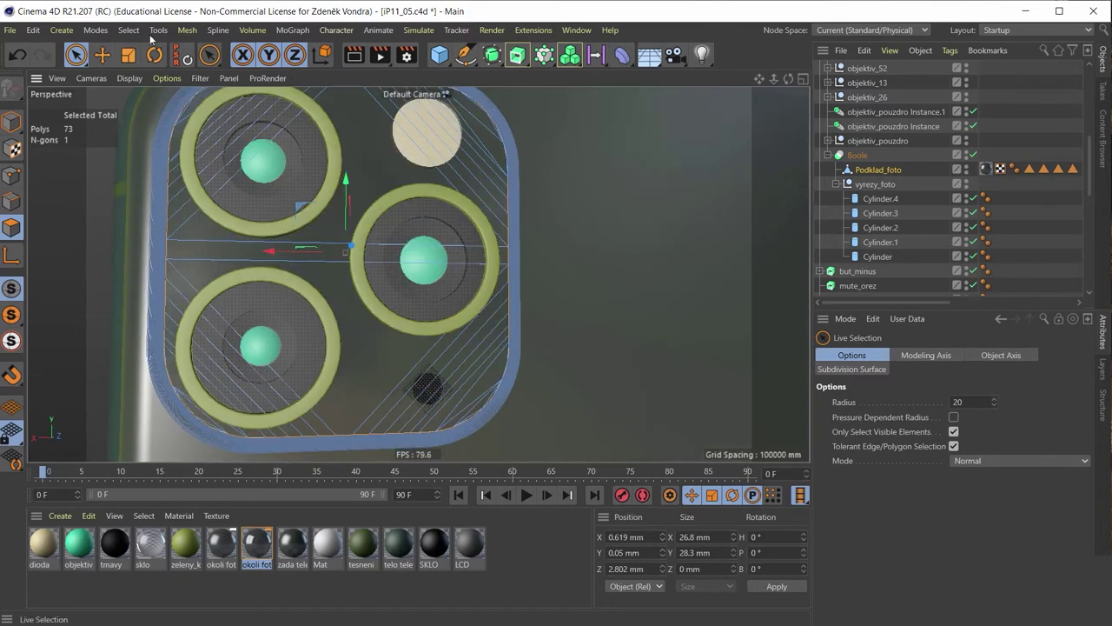
pyautogui.click(127, 31)
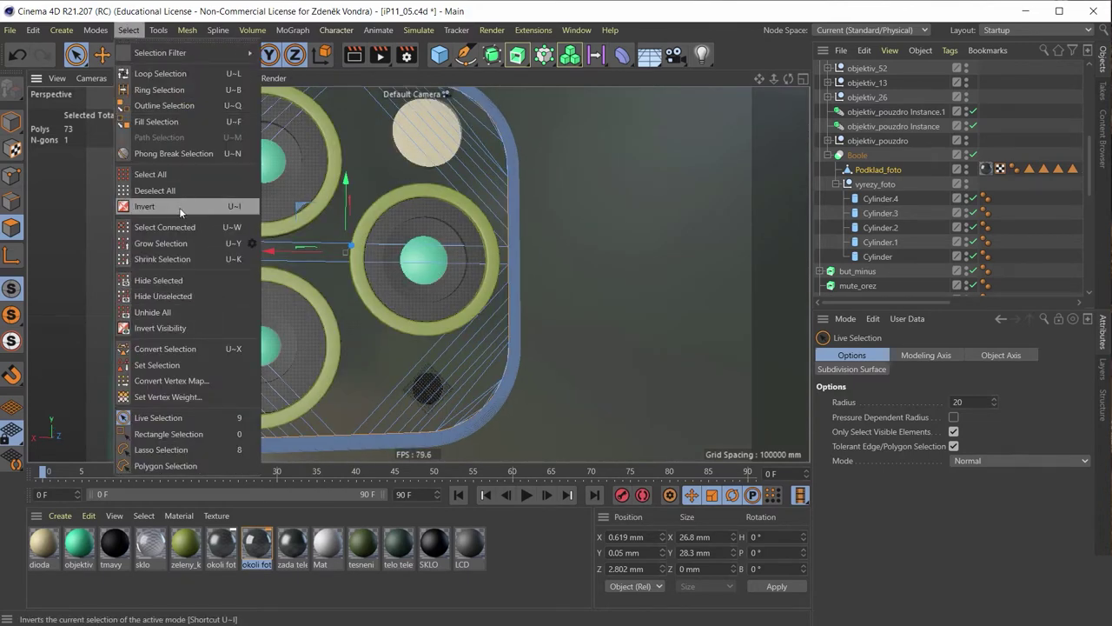
pyautogui.click(144, 206)
# Apply the okoli foto matne material to the plate, limited to Polygon Selection.1.
pyautogui.keyDown('alt'); pyautogui.moveTo(505, 212); pyautogui.dragTo(470, 214); pyautogui.keyUp('alt')
pyautogui.scroll(5, 489, 179)
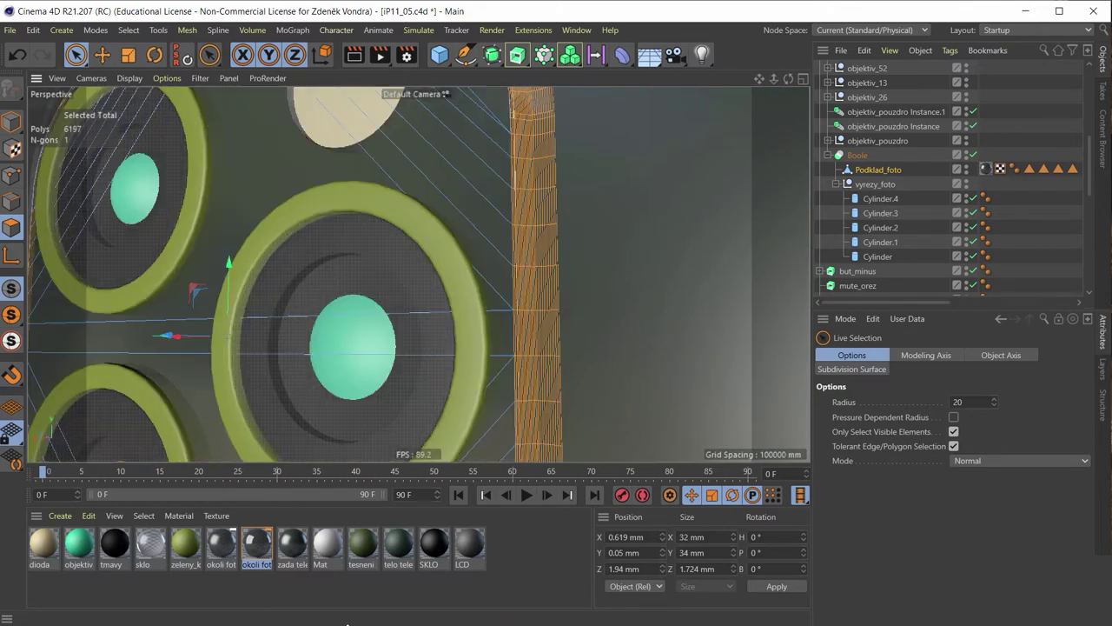
pyautogui.click(222, 543)
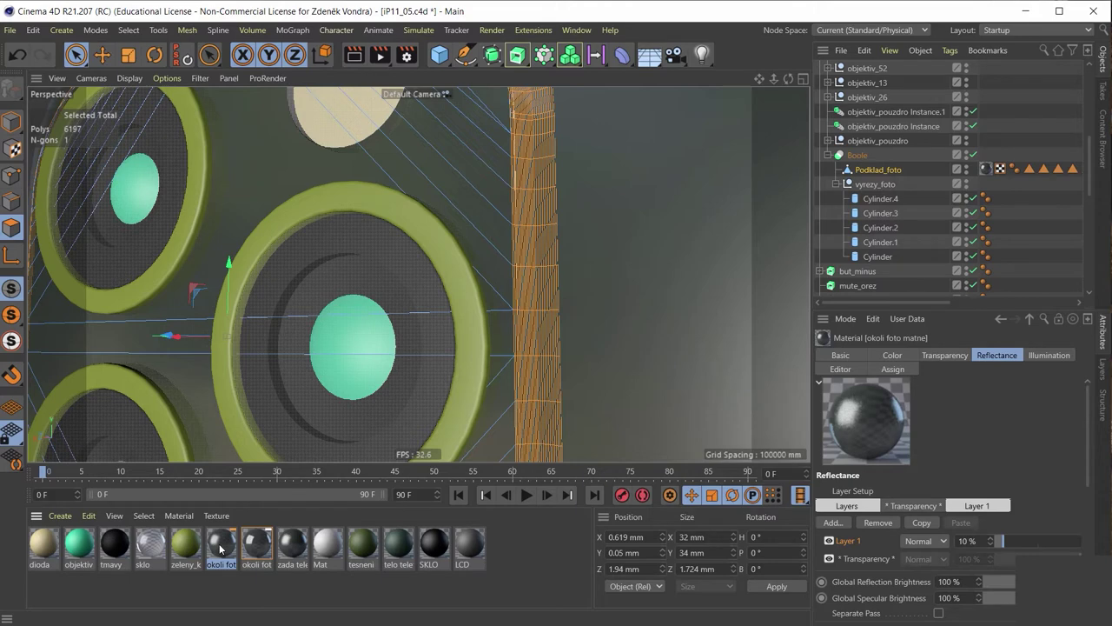
pyautogui.click(530, 284)
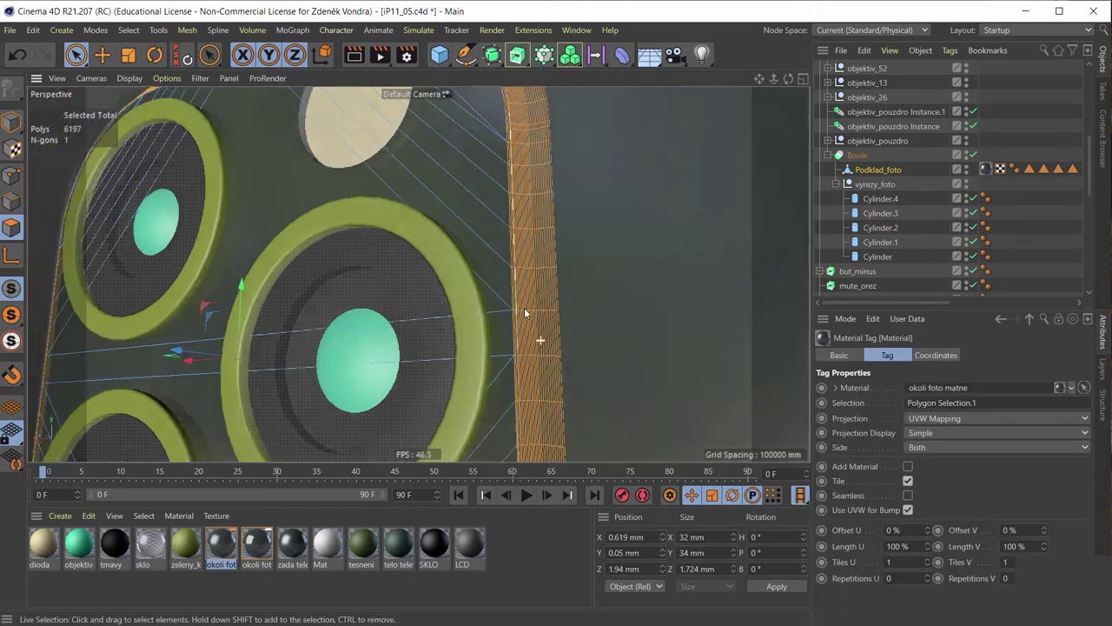
pyautogui.keyDown('alt'); pyautogui.moveTo(531, 284); pyautogui.dragTo(28, 246); pyautogui.keyUp('alt')
# Return to Model mode and orbit to face the camera plate.
pyautogui.click(11, 122)
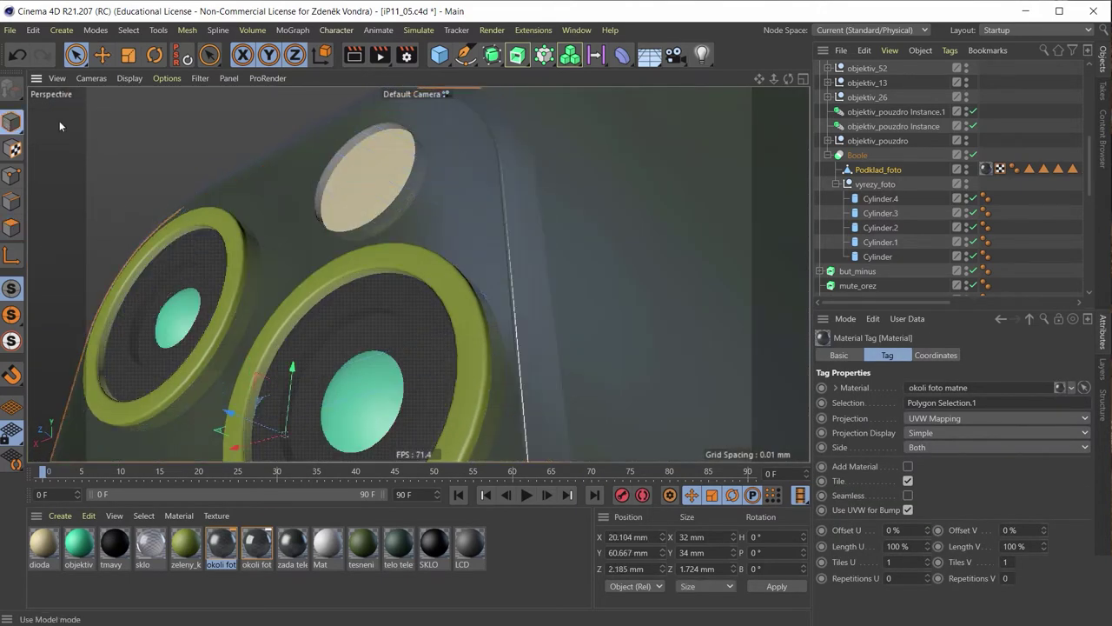
pyautogui.moveTo(557, 261)
pyautogui.keyDown('alt'); pyautogui.mouseDown()
pyautogui.moveTo(469, 258)
pyautogui.moveTo(558, 232)
pyautogui.moveTo(551, 168)
pyautogui.moveTo(557, 252)
pyautogui.moveTo(588, 227)
pyautogui.moveTo(505, 242)
pyautogui.moveTo(478, 229)
pyautogui.moveTo(546, 244)
pyautogui.moveTo(520, 246)
pyautogui.moveTo(556, 239)
pyautogui.mouseUp(); pyautogui.keyUp('alt')
pyautogui.moveTo(556, 239)
pyautogui.keyDown('alt'); pyautogui.mouseDown(button='right')
pyautogui.moveTo(651, 223)
pyautogui.moveTo(634, 271)
pyautogui.moveTo(619, 258)
pyautogui.mouseUp(button='right'); pyautogui.keyUp('alt')
pyautogui.moveTo(619, 258)
pyautogui.keyDown('alt'); pyautogui.mouseDown()
pyautogui.moveTo(567, 273)
pyautogui.moveTo(535, 345)
pyautogui.mouseUp(); pyautogui.keyUp('alt')
# Zoom in on the perforated hole, then pick the grille below the lenses with Move.
pyautogui.scroll(2, 535, 345)
pyautogui.scroll(3, 435, 356)
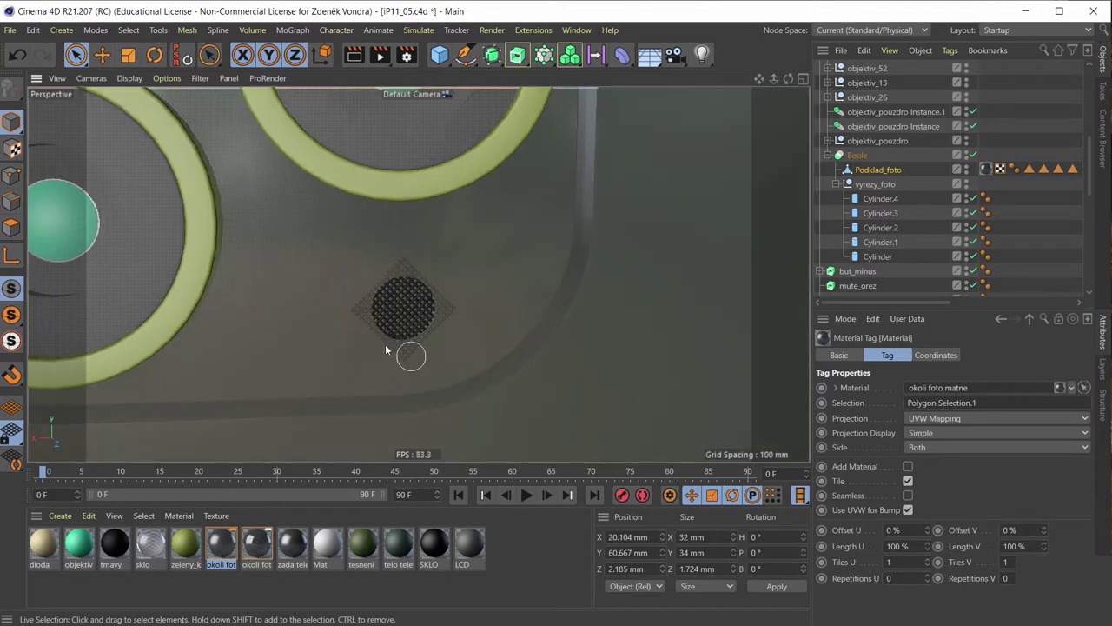
pyautogui.scroll(2, 400, 348)
pyautogui.keyDown('alt'); pyautogui.moveTo(339, 331); pyautogui.dragTo(360, 347); pyautogui.keyUp('alt')
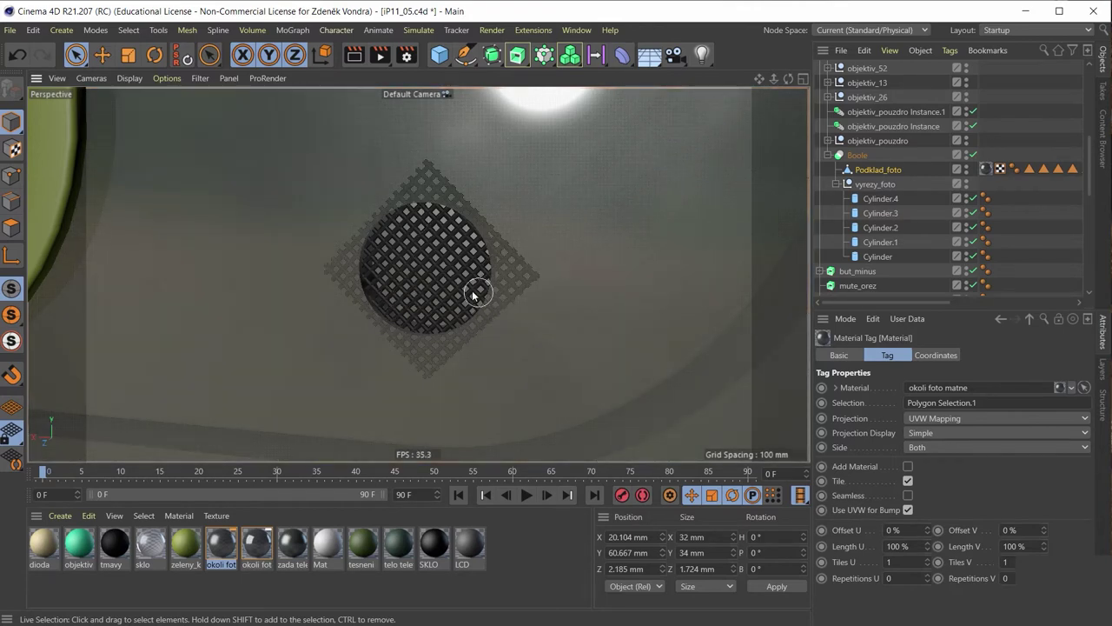
pyautogui.scroll(-3, 487, 272)
pyautogui.scroll(-4, 495, 276)
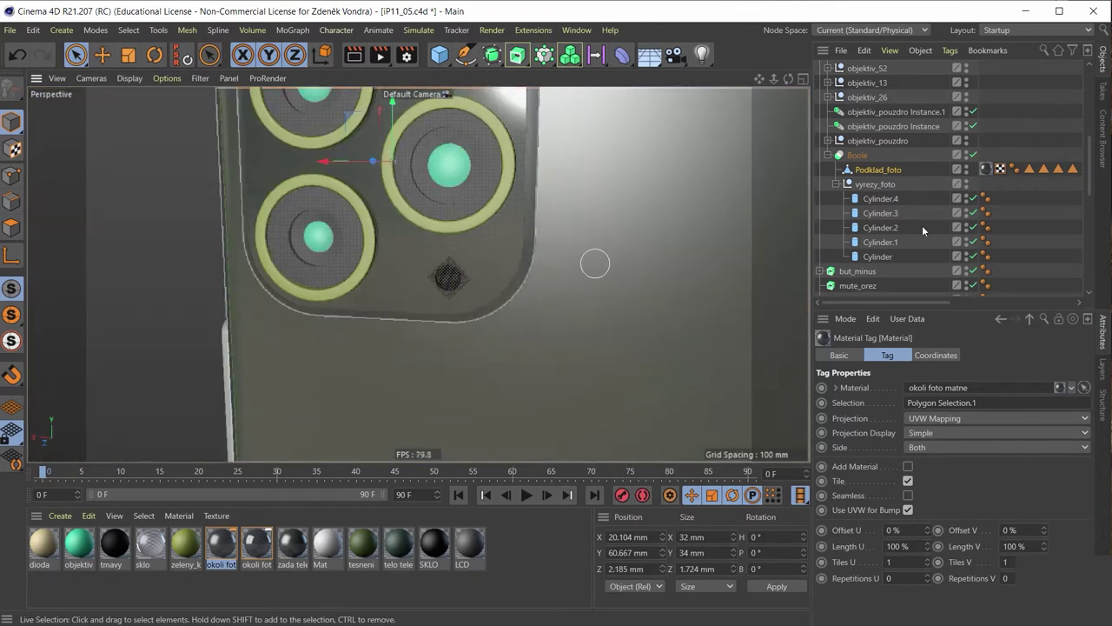
pyautogui.scroll(-4, 889, 197)
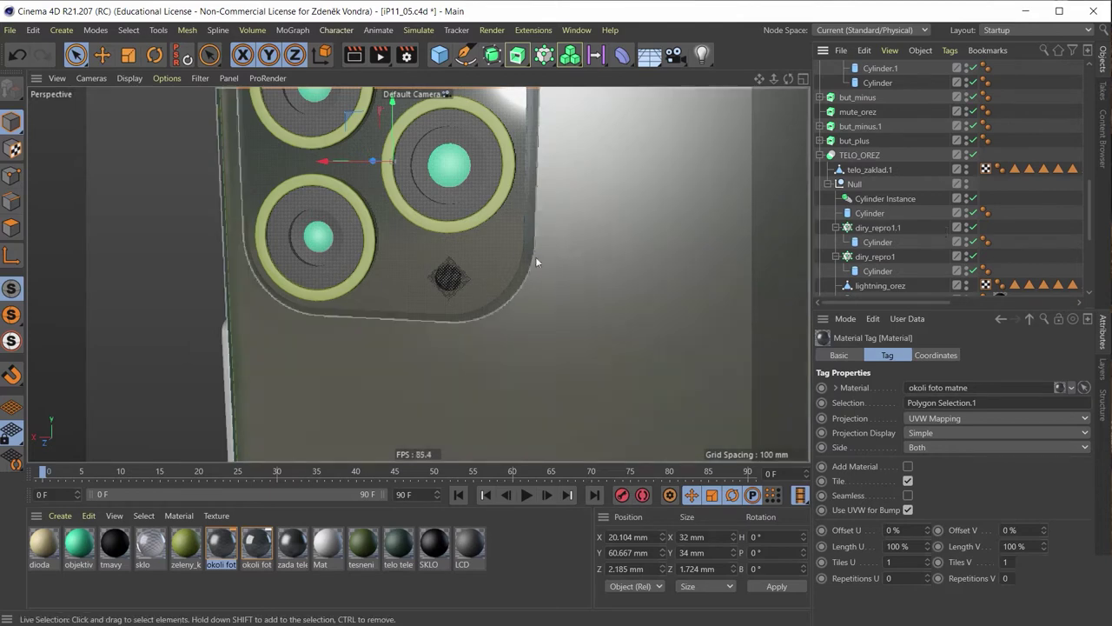
pyautogui.click(102, 54)
pyautogui.click(440, 279)
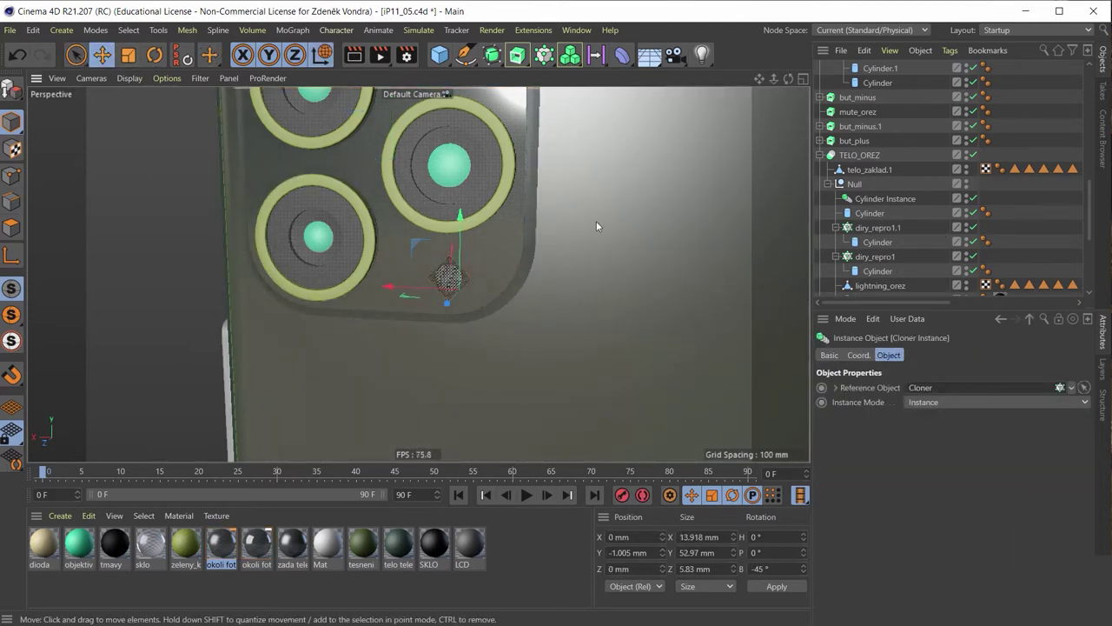
# Merge mrizka, its Cloner and Cloner Instance into one polygon object with Connect Objects + Delete.
pyautogui.scroll(-4, 896, 177)
pyautogui.scroll(3, 896, 178)
pyautogui.scroll(3, 900, 185)
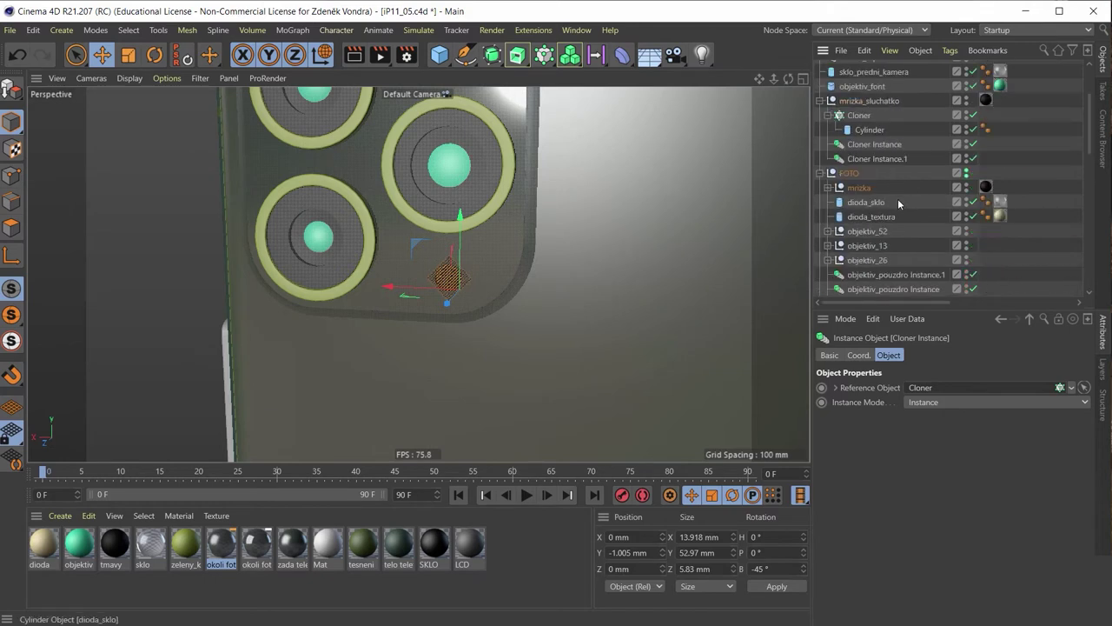
pyautogui.click(828, 187)
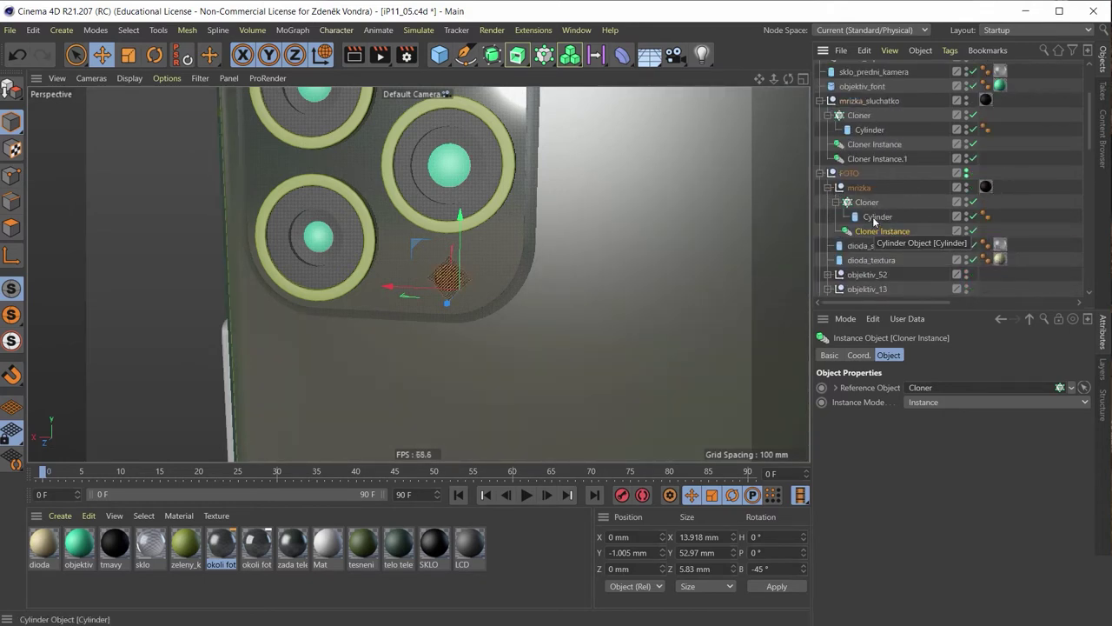
pyautogui.click(862, 187)
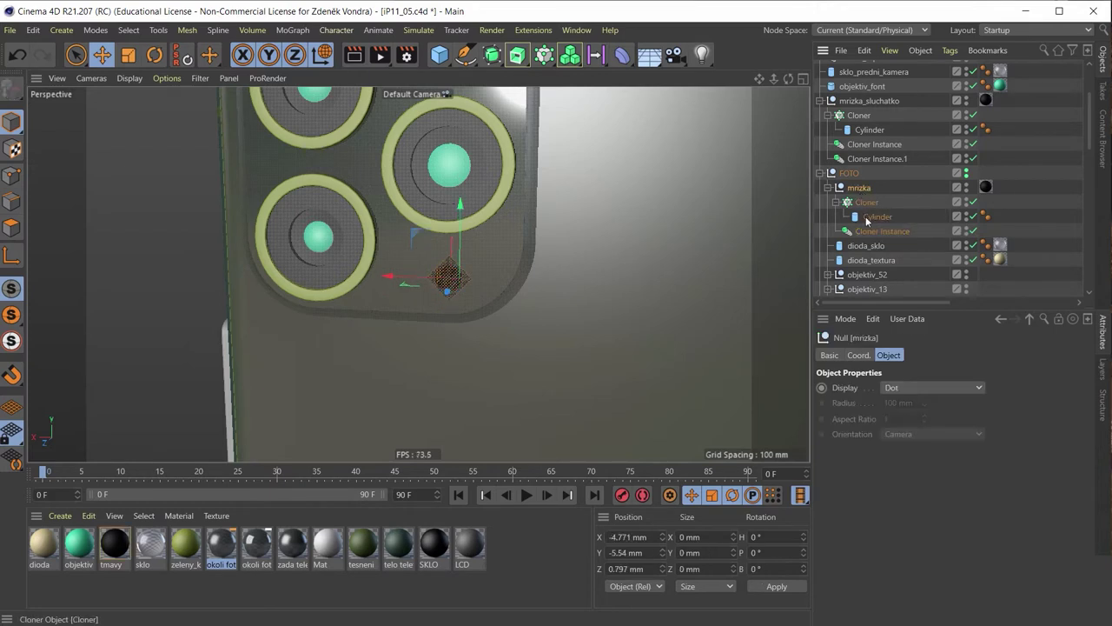
pyautogui.keyDown('shift'); pyautogui.click(869, 231); pyautogui.keyUp('shift')
pyautogui.rightClick(868, 230)
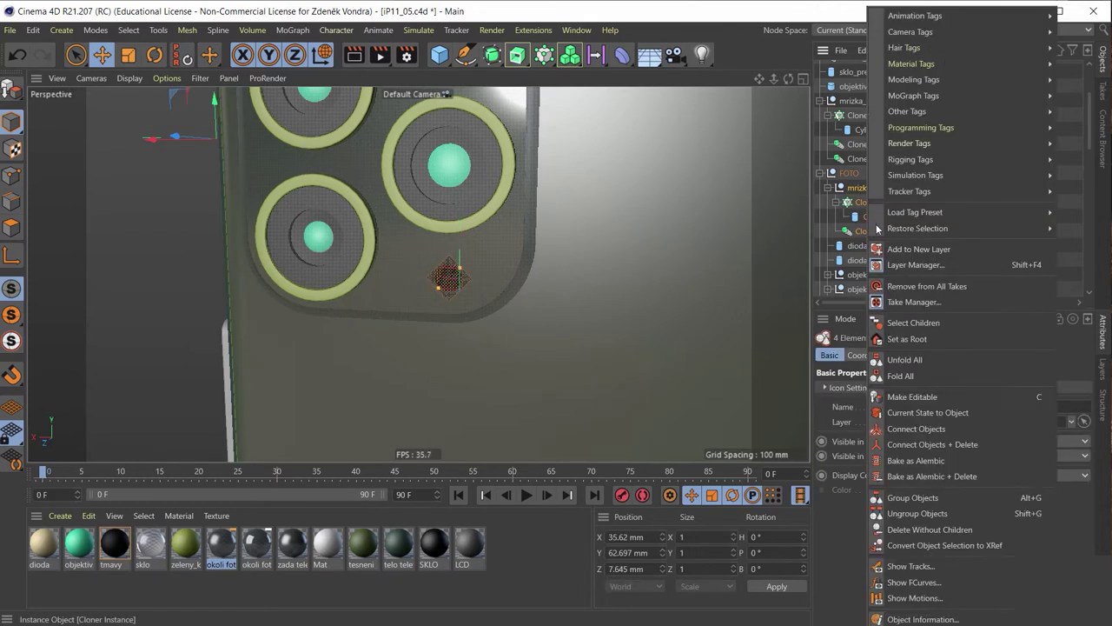
pyautogui.click(947, 445)
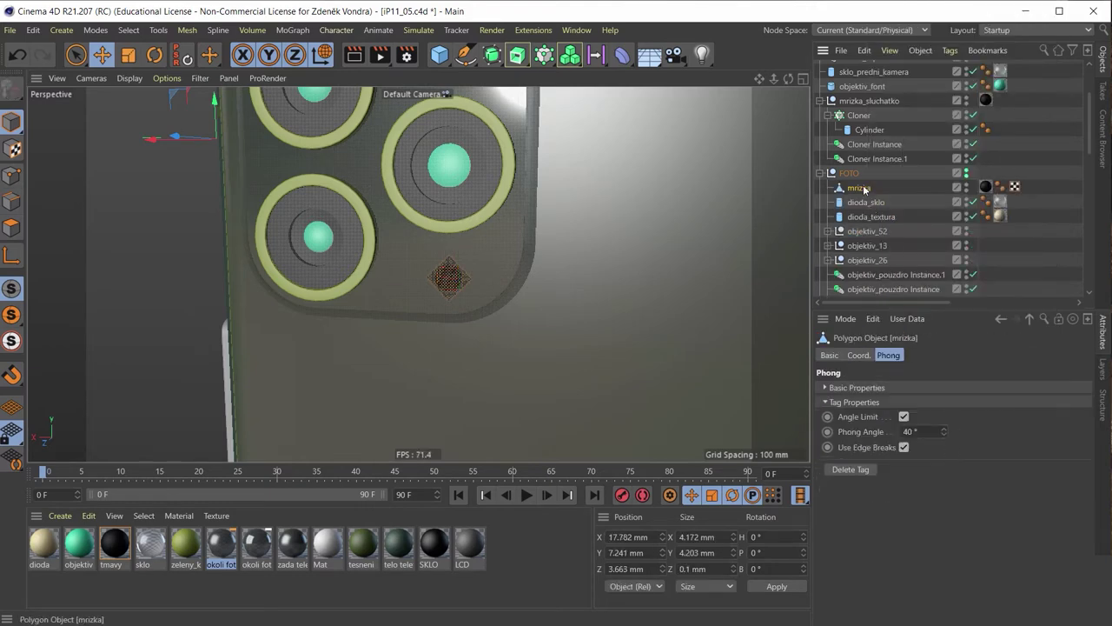
pyautogui.moveTo(462, 282)
pyautogui.keyDown('alt'); pyautogui.mouseDown()
pyautogui.moveTo(518, 297)
pyautogui.moveTo(470, 269)
pyautogui.mouseUp(); pyautogui.keyUp('alt')
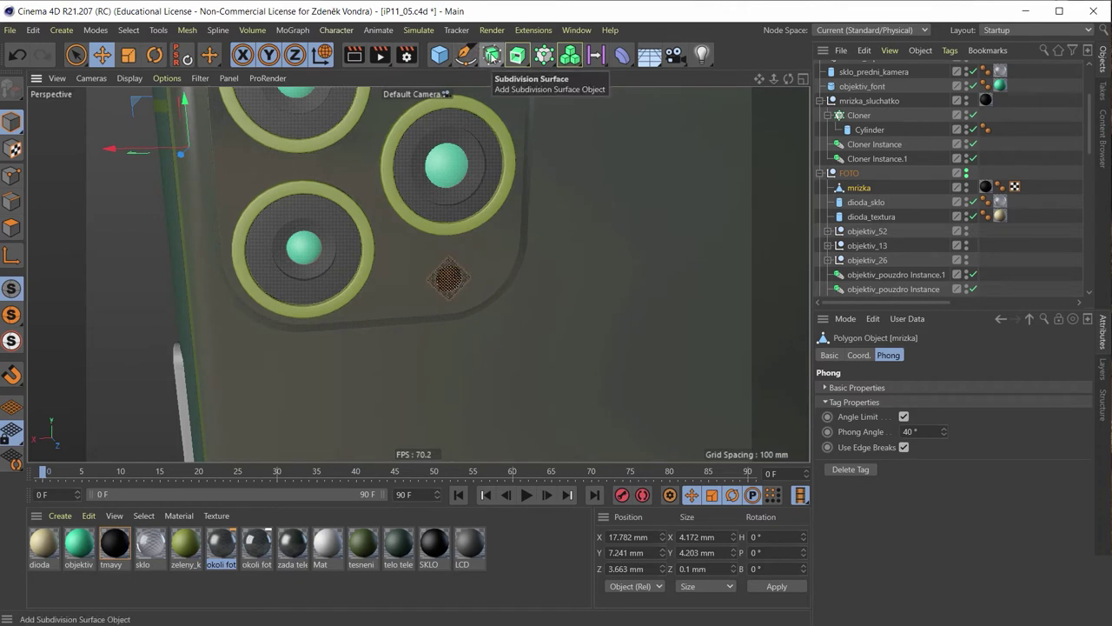
# Add a Tube primitive oriented along +Z.
pyautogui.click(444, 60)
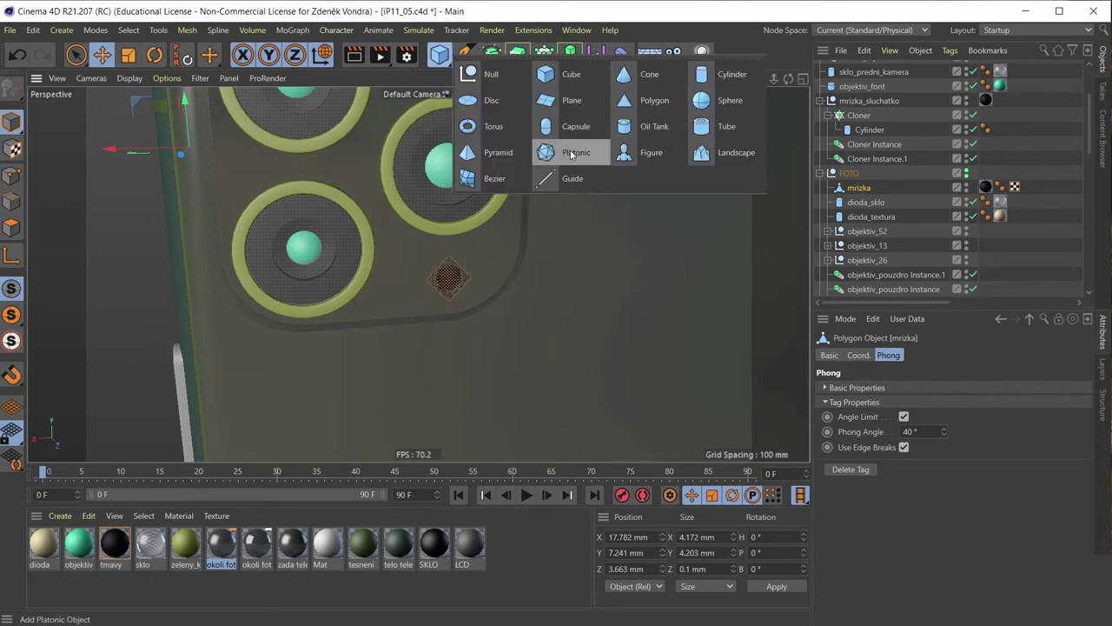
pyautogui.click(722, 127)
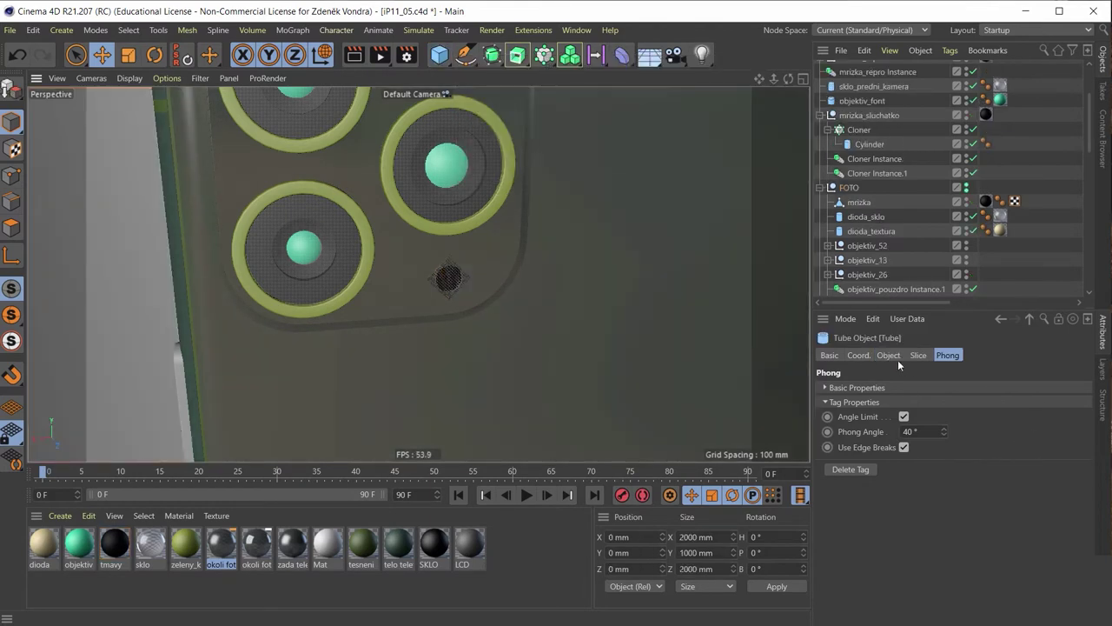
pyautogui.click(892, 356)
pyautogui.click(956, 483)
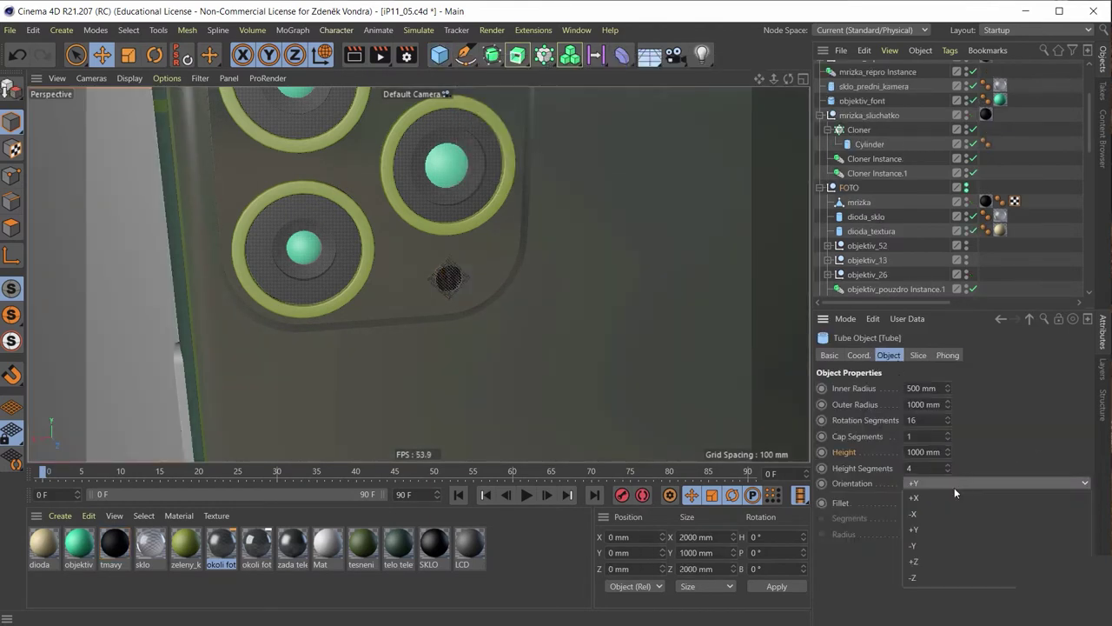
pyautogui.click(944, 563)
# Give the tube a 2 mm inner radius, 3 mm outer radius and 2 mm height.
pyautogui.click(923, 387)
pyautogui.write('2')
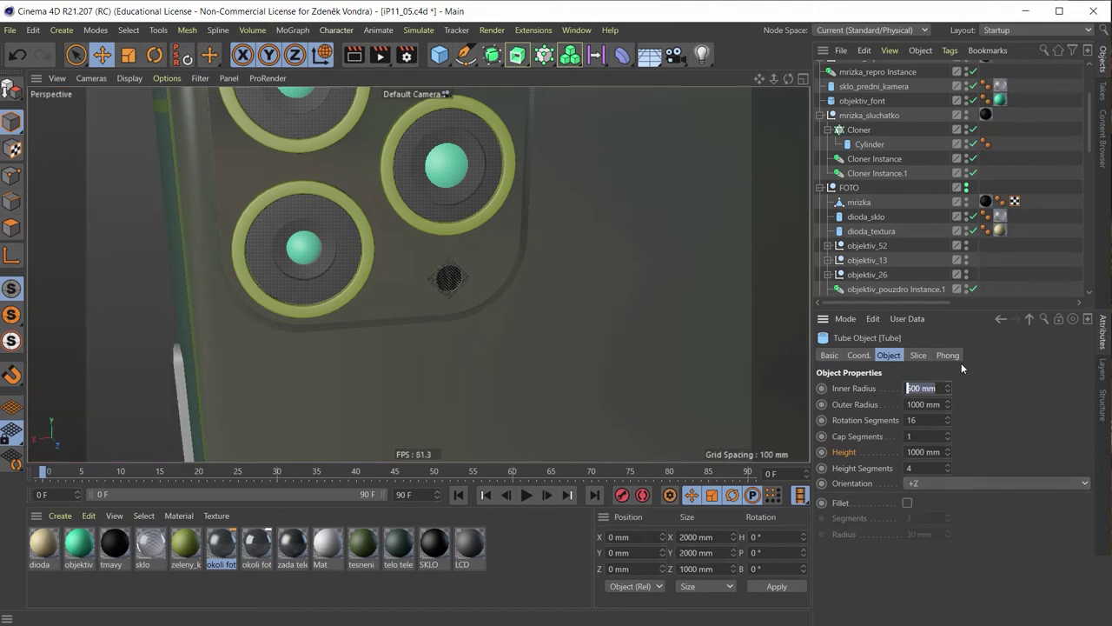
pyautogui.press('Tab')
pyautogui.write('3')
pyautogui.press('Tab')
pyautogui.press('Tab')
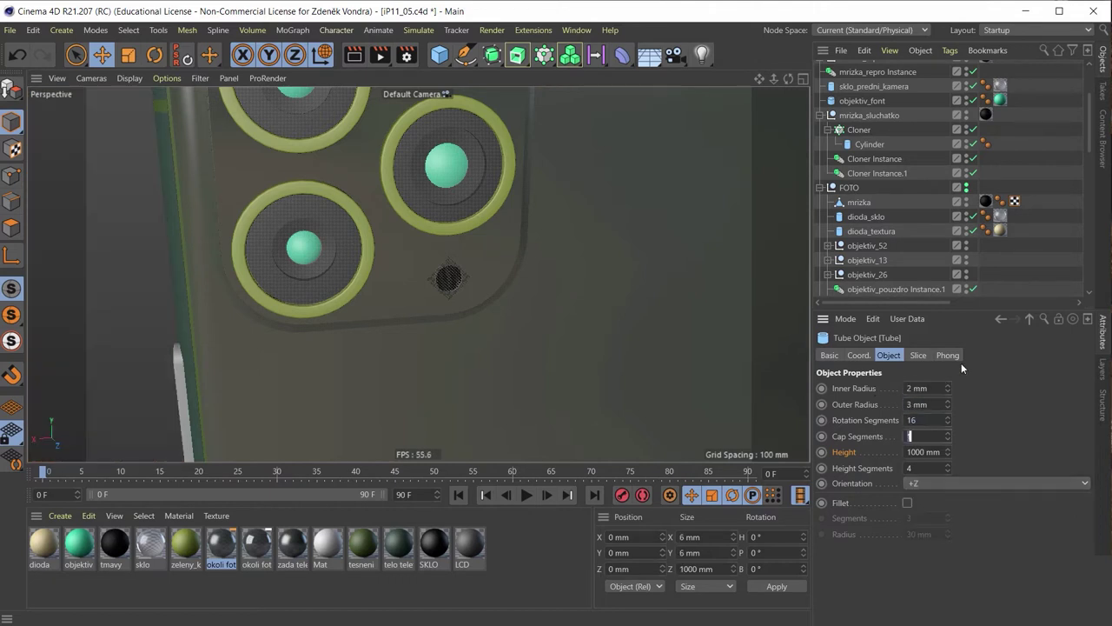
pyautogui.press('Tab')
pyautogui.write('2')
pyautogui.press('Return')
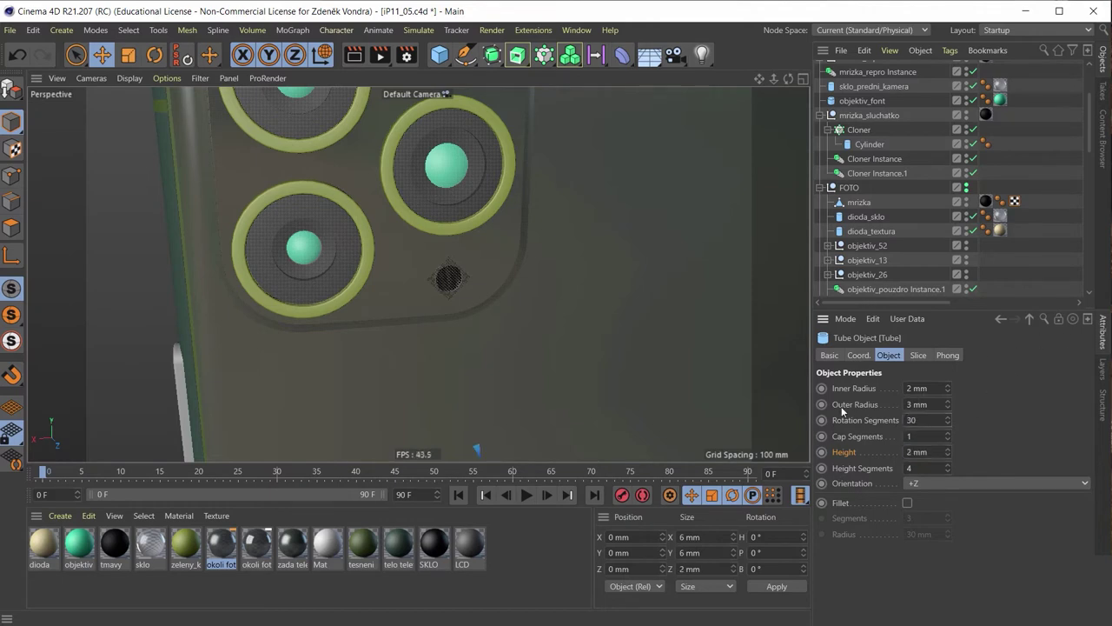
# Move the tube up to the camera module, sideways toward the grille and forward along Z.
pyautogui.scroll(-1, 392, 369)
pyautogui.scroll(-3, 471, 337)
pyautogui.scroll(-2, 518, 304)
pyautogui.scroll(-1, 500, 334)
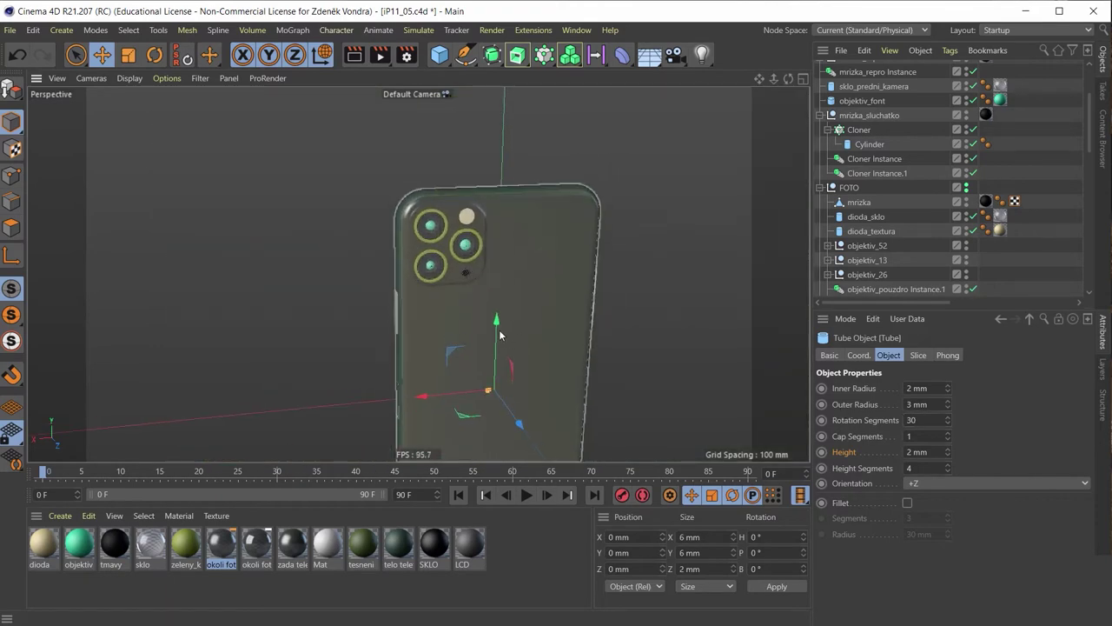
pyautogui.moveTo(500, 335); pyautogui.dragTo(511, 248)
pyautogui.scroll(2, 514, 236)
pyautogui.scroll(2, 463, 302)
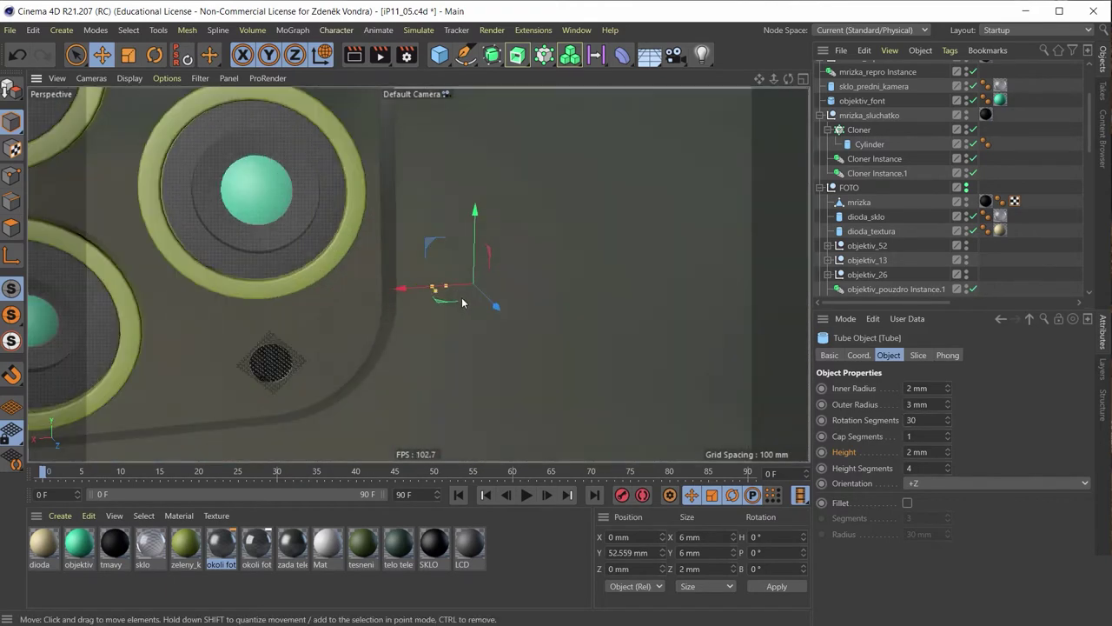
pyautogui.moveTo(392, 293); pyautogui.dragTo(220, 308)
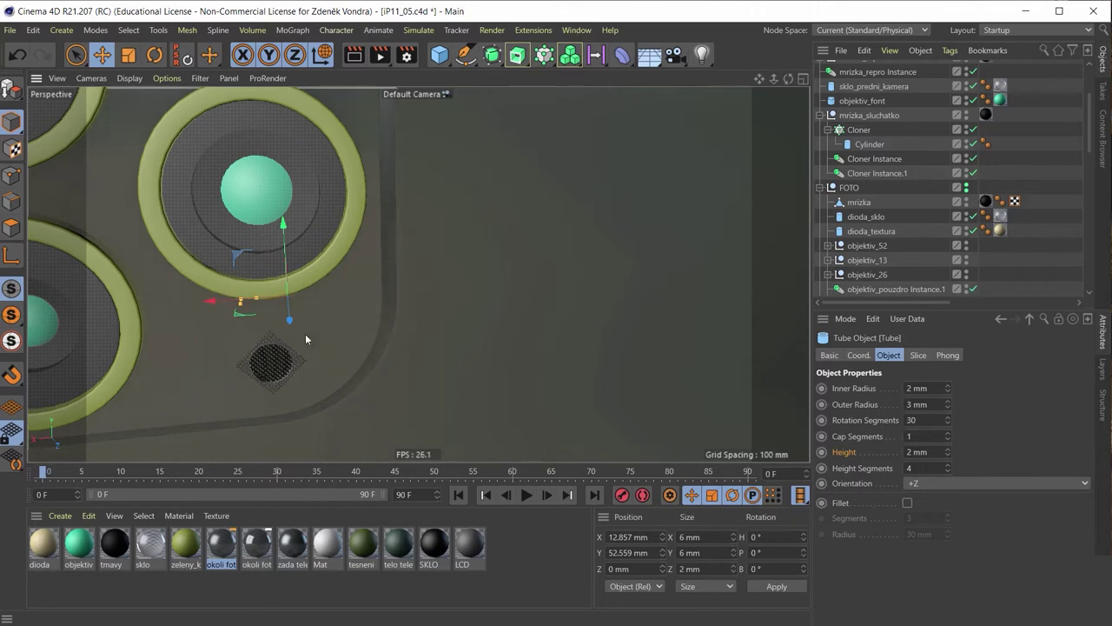
pyautogui.moveTo(290, 341); pyautogui.dragTo(293, 378)
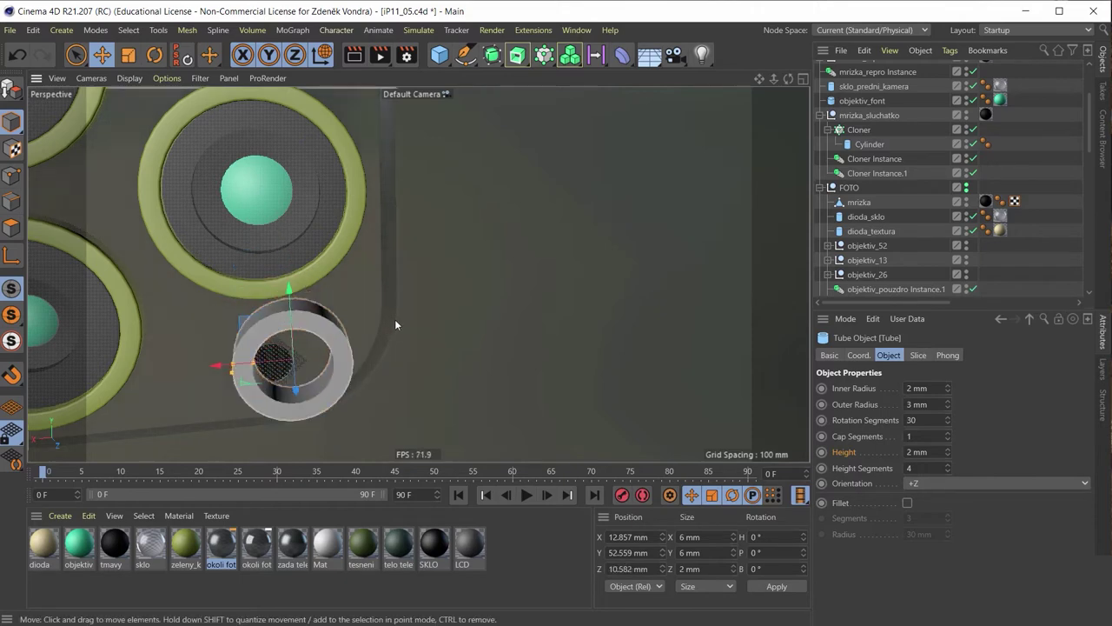
# Centre the tube over the grille hole in the full-size Back view.
pyautogui.middleClick(404, 283)
pyautogui.scroll(-3, 631, 331)
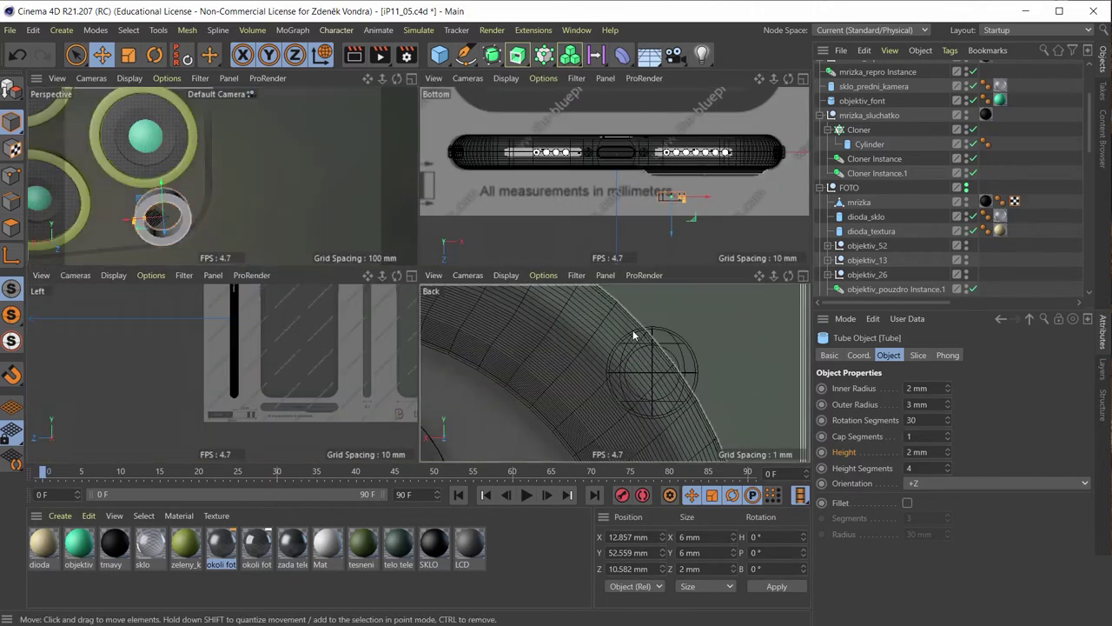
pyautogui.middleClick(622, 321)
pyautogui.scroll(-2, 620, 304)
pyautogui.scroll(-2, 608, 305)
pyautogui.scroll(-2, 624, 314)
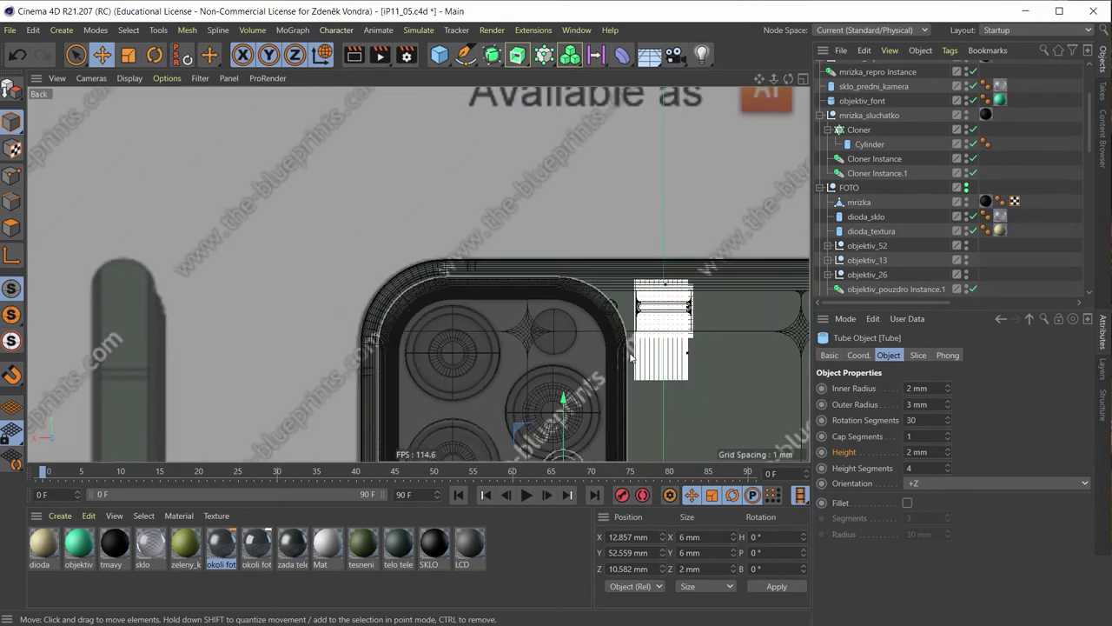
pyautogui.keyDown('alt'); pyautogui.moveTo(608, 348); pyautogui.dragTo(608, 139, button='middle'); pyautogui.keyUp('alt')
pyautogui.scroll(3, 587, 273)
pyautogui.scroll(3, 510, 302)
pyautogui.scroll(2, 510, 302)
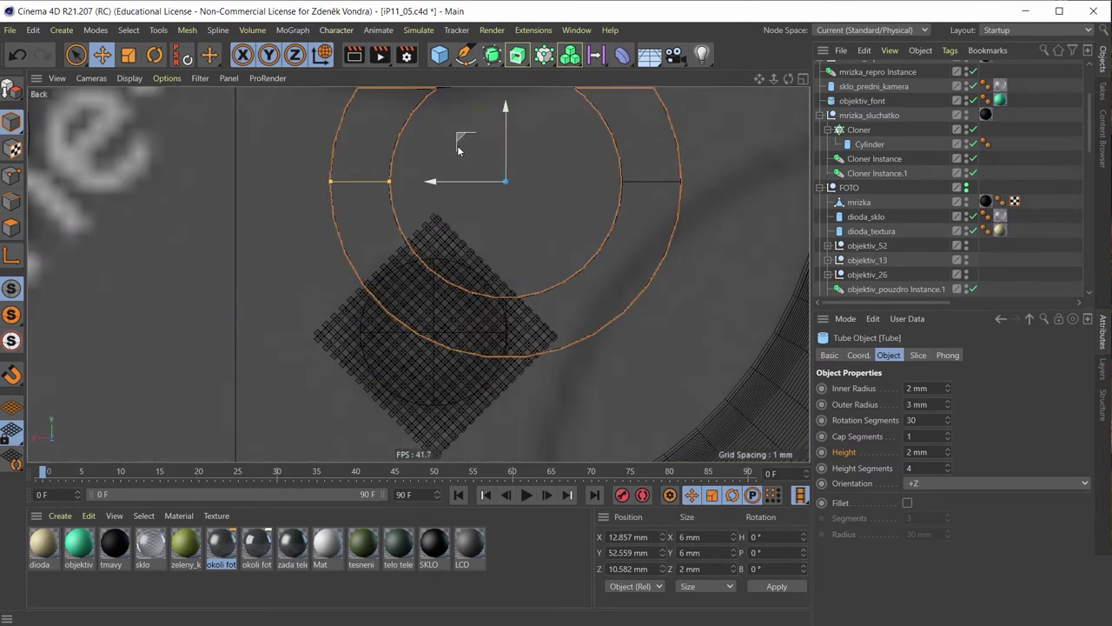
pyautogui.moveTo(465, 147); pyautogui.dragTo(385, 298)
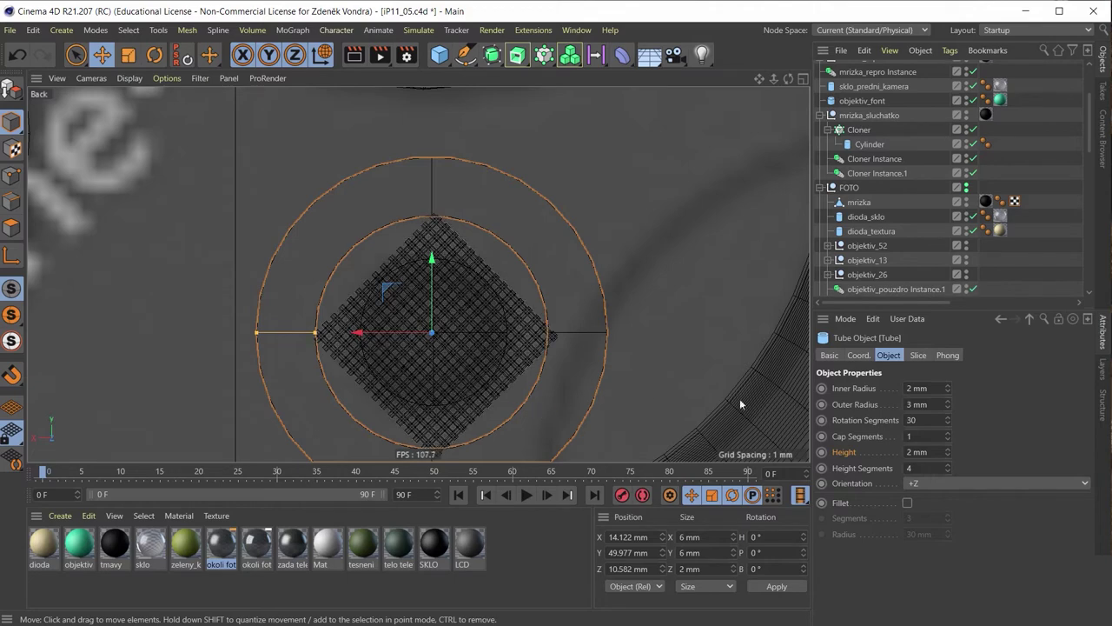
# Set the tube's inner radius to 1.228 mm and rotation segments to 50.
pyautogui.moveTo(316, 334); pyautogui.dragTo(361, 346)
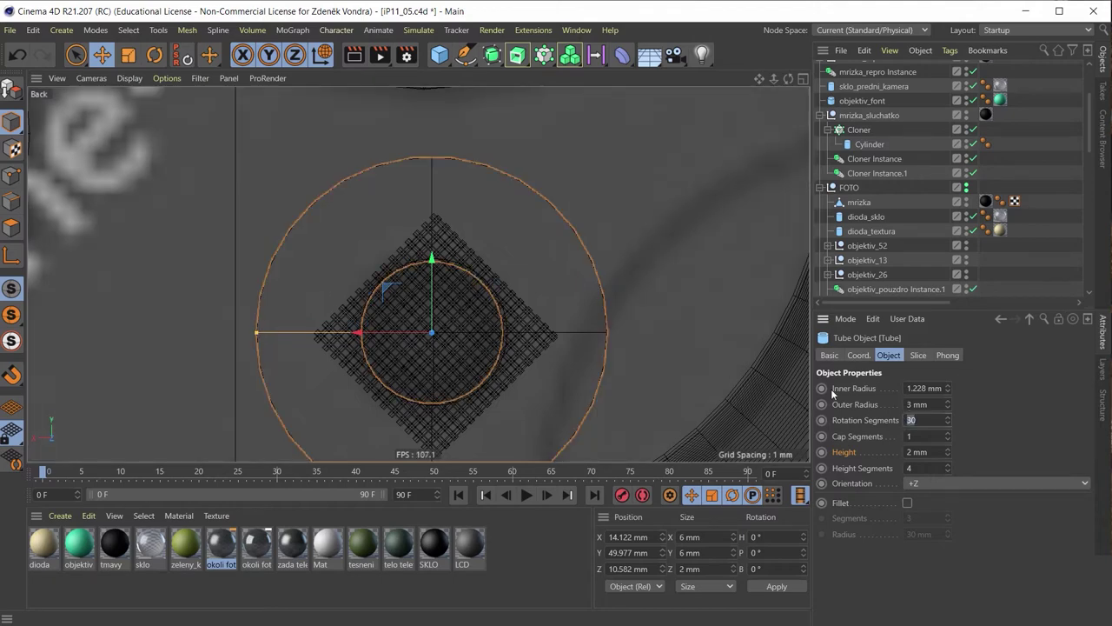
pyautogui.write('50')
pyautogui.press('Return')
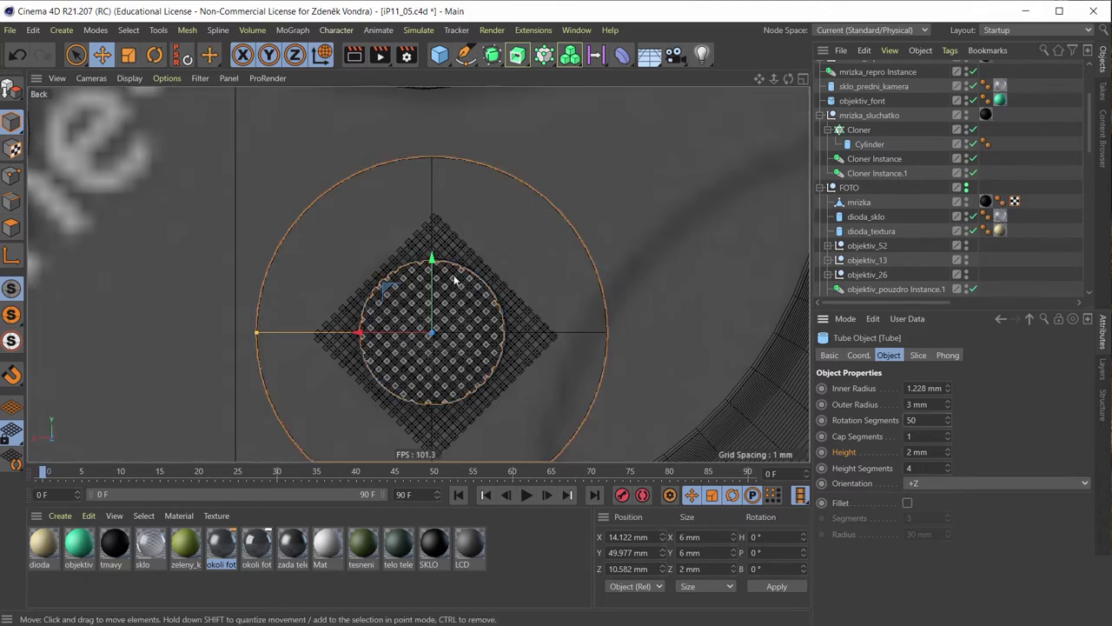
pyautogui.middleClick(454, 280)
pyautogui.middleClick(235, 174)
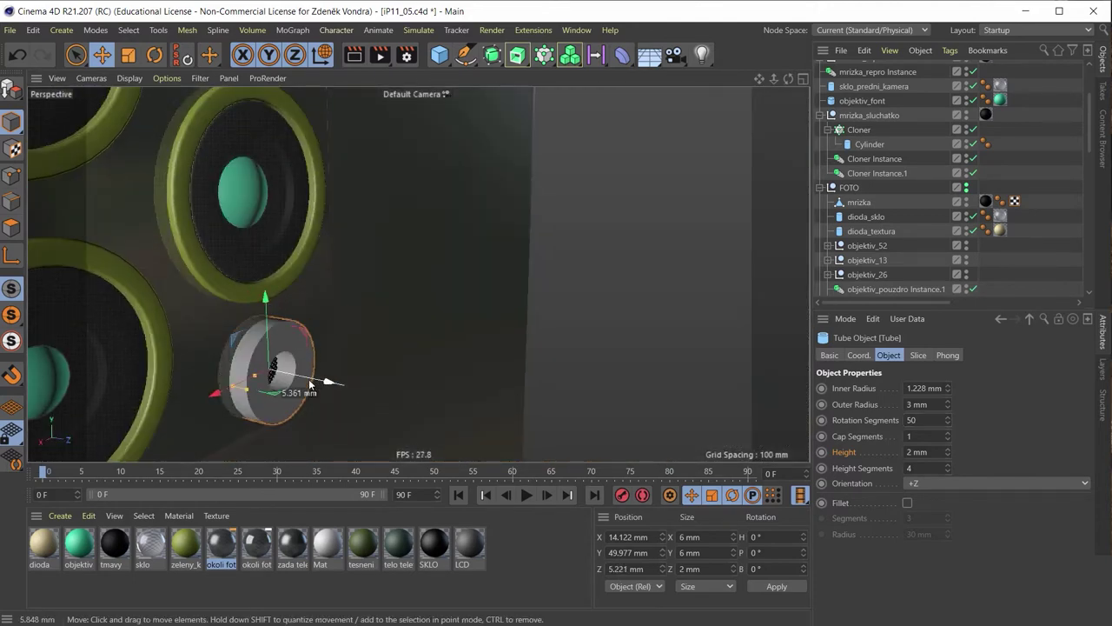
# Push the tube back onto the grille surface.
pyautogui.moveTo(363, 400); pyautogui.dragTo(296, 378)
pyautogui.scroll(3, 331, 375)
pyautogui.scroll(3, 347, 348)
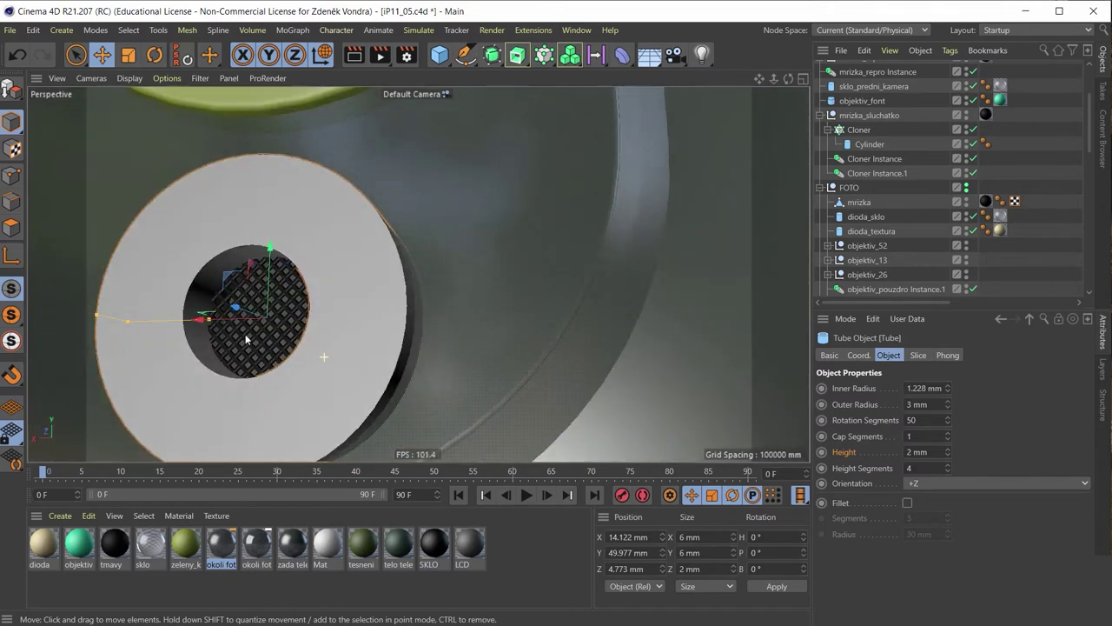
pyautogui.scroll(2, 359, 320)
pyautogui.scroll(3, 908, 148)
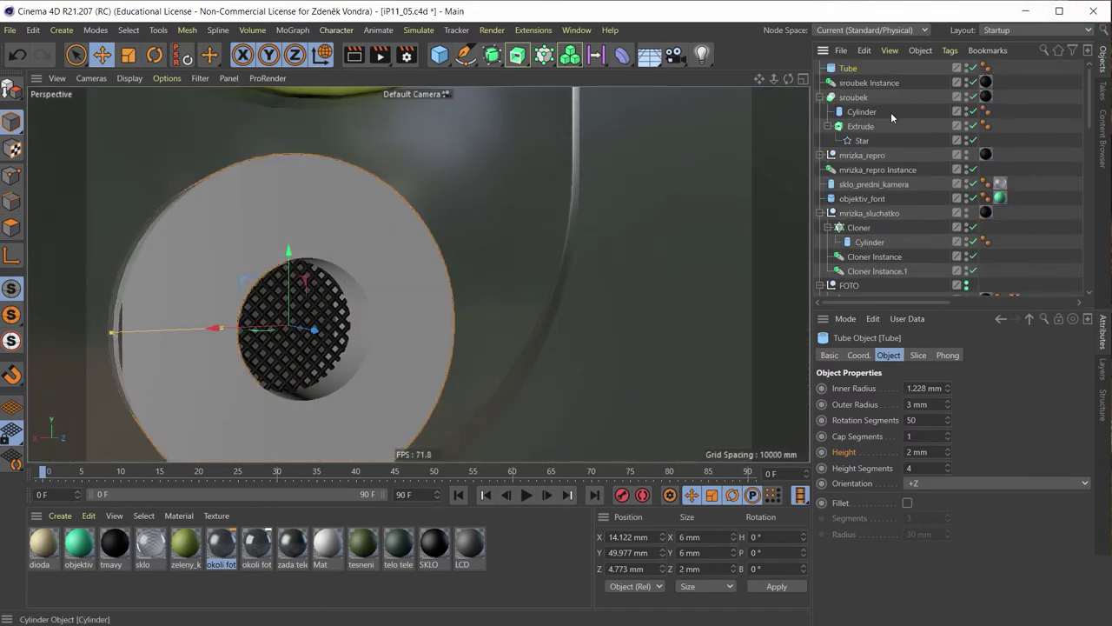
pyautogui.scroll(-2, 889, 117)
pyautogui.scroll(2, 888, 121)
# Add a Boole containing the Tube and place it in the FOTO group with mrizka.
pyautogui.click(517, 56)
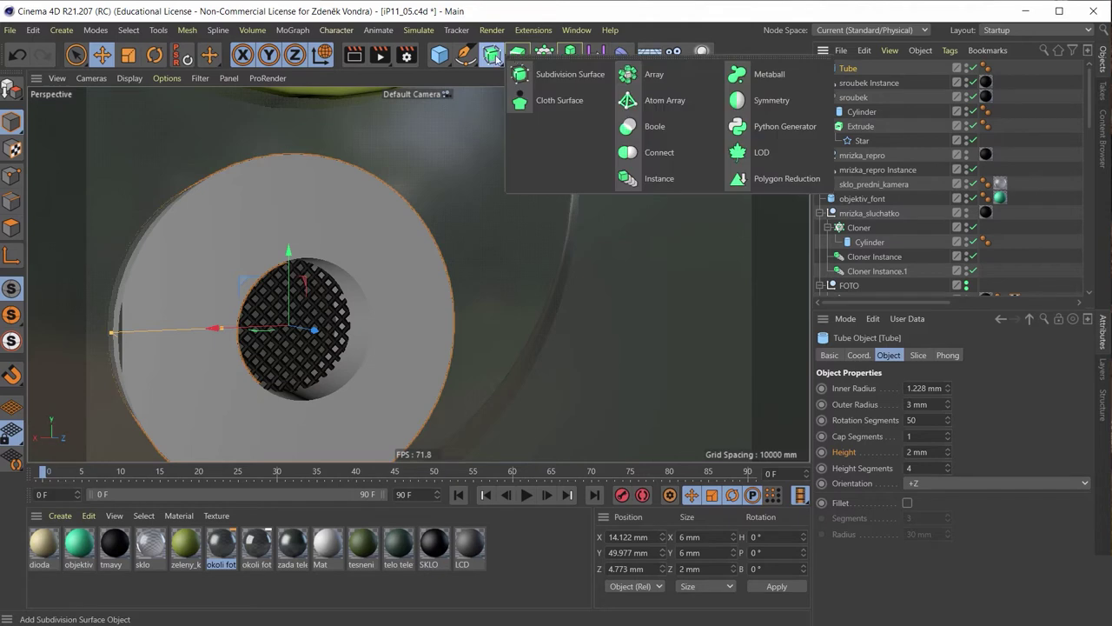
pyautogui.click(655, 128)
pyautogui.moveTo(847, 70); pyautogui.dragTo(856, 97)
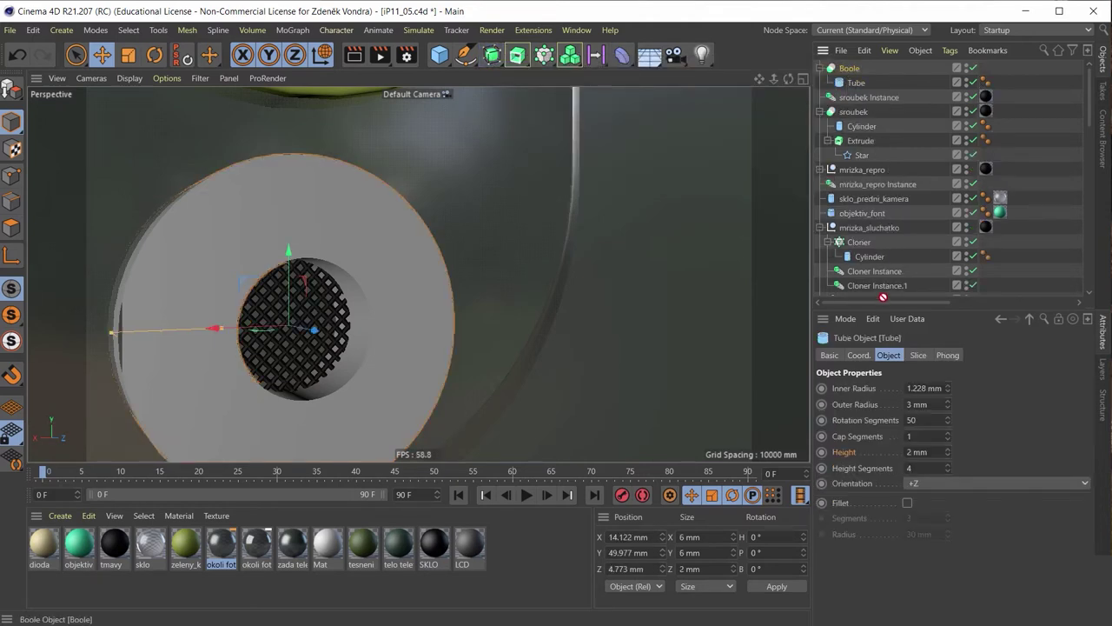
pyautogui.moveTo(883, 298); pyautogui.dragTo(876, 243)
pyautogui.moveTo(851, 124); pyautogui.dragTo(857, 104)
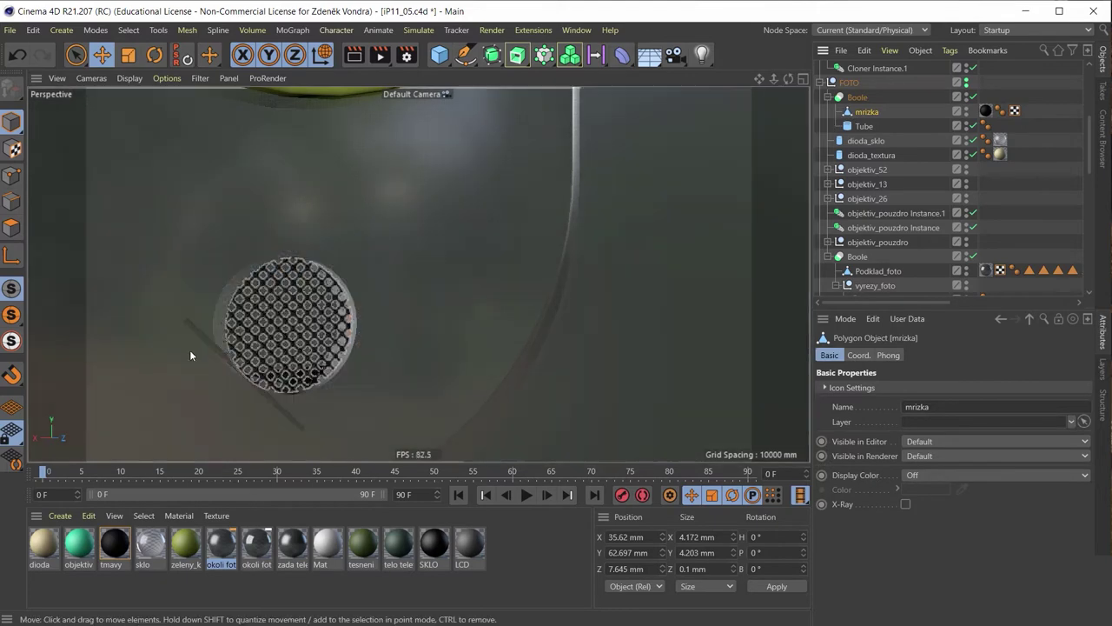
# Slide the Tube slightly forward along Z to about 5.009 mm.
pyautogui.scroll(-3, 209, 360)
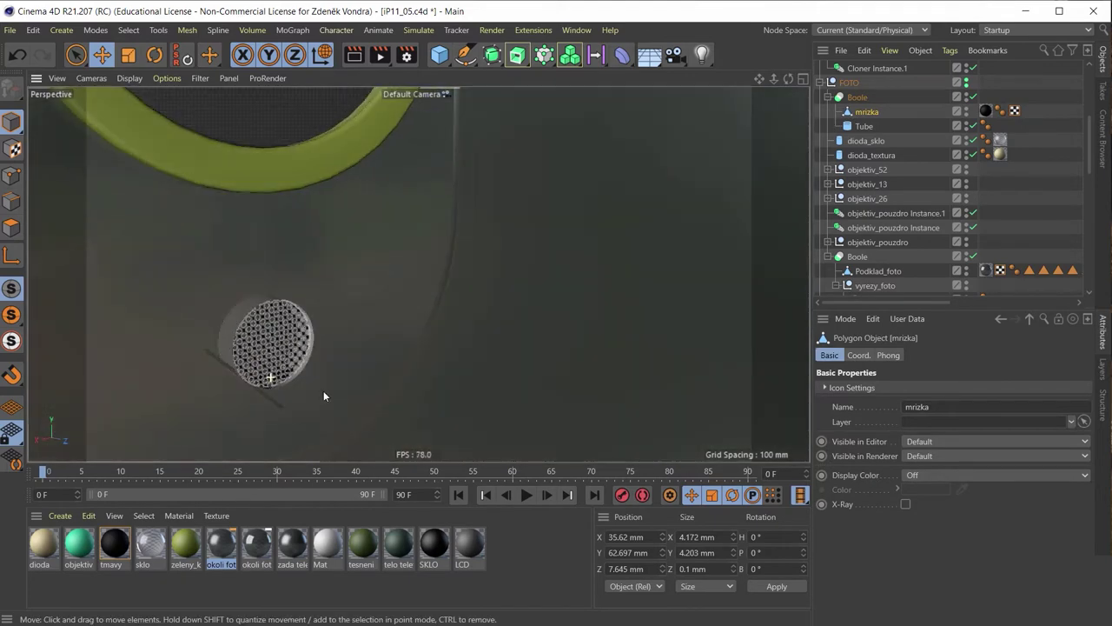
pyautogui.scroll(5, 323, 390)
pyautogui.scroll(-3, 249, 387)
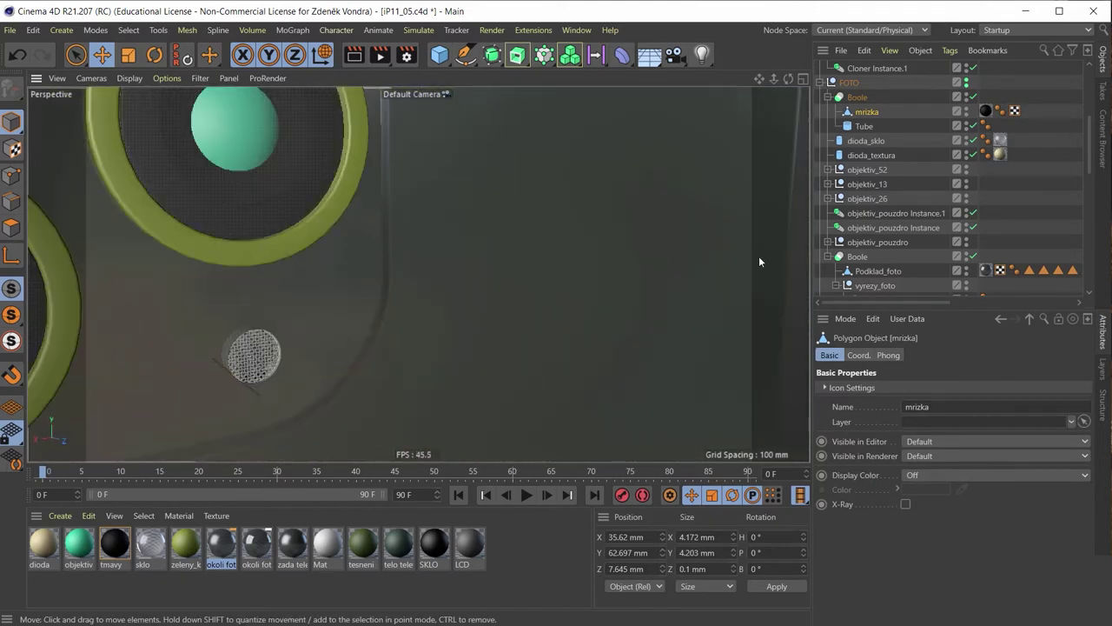
pyautogui.click(865, 131)
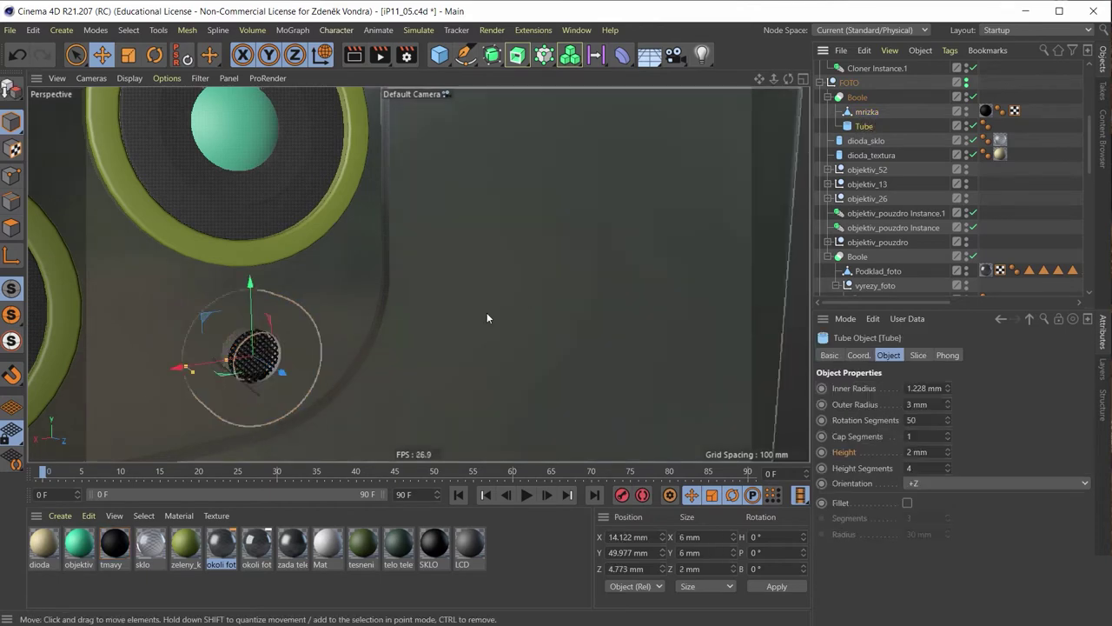
pyautogui.moveTo(487, 312)
pyautogui.keyDown('alt'); pyautogui.mouseDown()
pyautogui.moveTo(240, 402)
pyautogui.moveTo(225, 379)
pyautogui.mouseUp(); pyautogui.keyUp('alt')
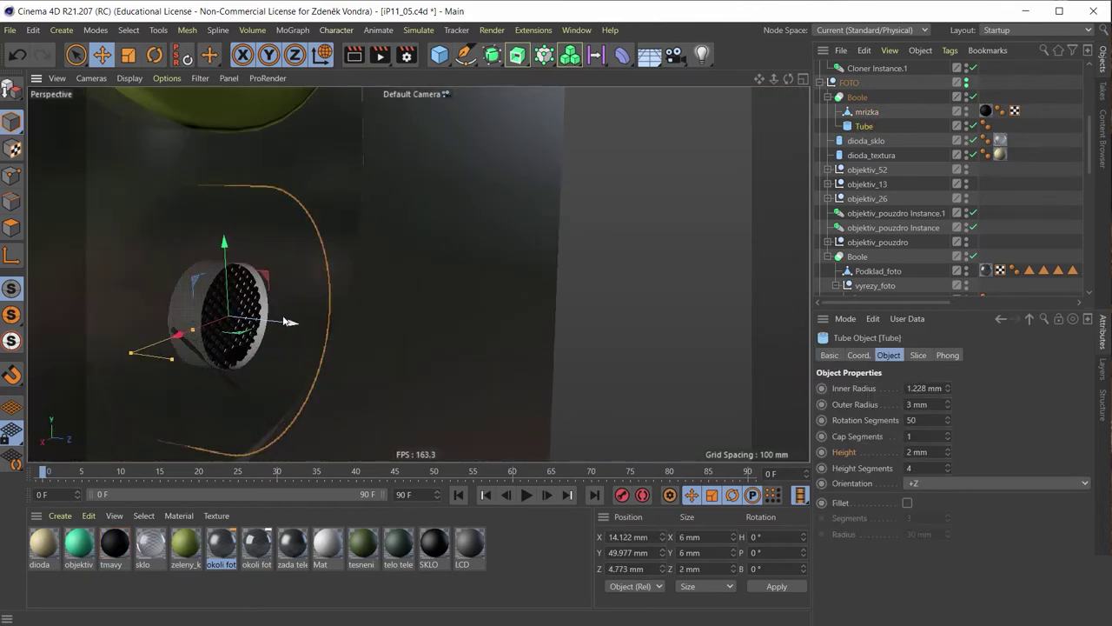
pyautogui.moveTo(292, 322); pyautogui.dragTo(283, 322)
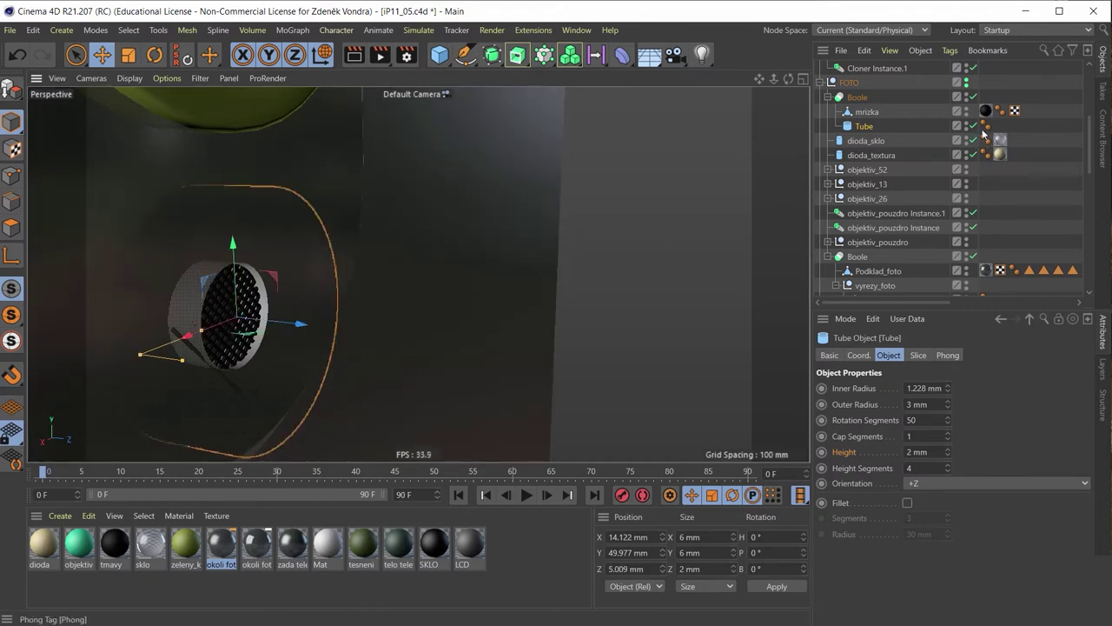
# Select mrizka and view the grille face-on to check the round trimmed patch.
pyautogui.click(867, 113)
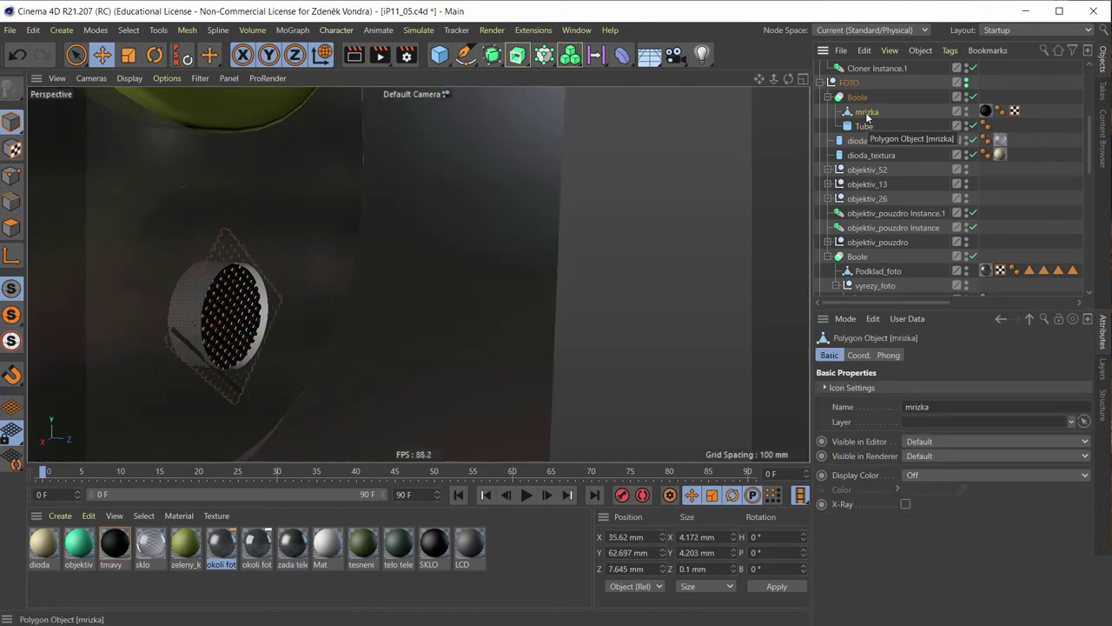
pyautogui.moveTo(411, 316)
pyautogui.keyDown('alt'); pyautogui.mouseDown()
pyautogui.moveTo(172, 361)
pyautogui.moveTo(200, 330)
pyautogui.moveTo(288, 300)
pyautogui.moveTo(333, 254)
pyautogui.mouseUp(); pyautogui.keyUp('alt')
pyautogui.scroll(2, 261, 291)
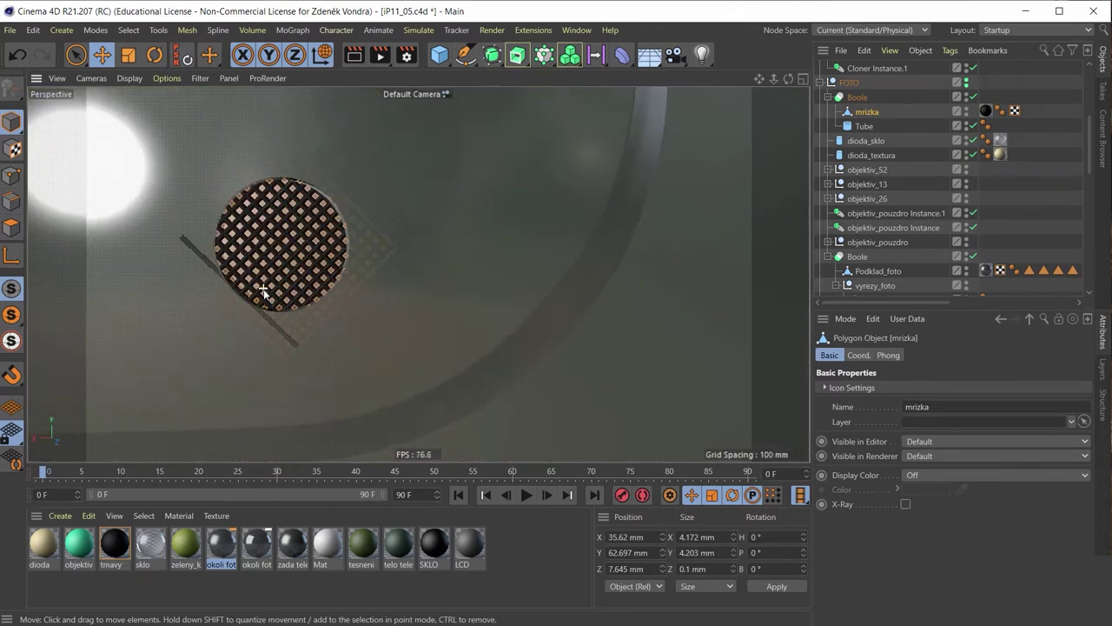
pyautogui.scroll(3, 261, 318)
pyautogui.scroll(-5, 261, 315)
pyautogui.scroll(1, 261, 316)
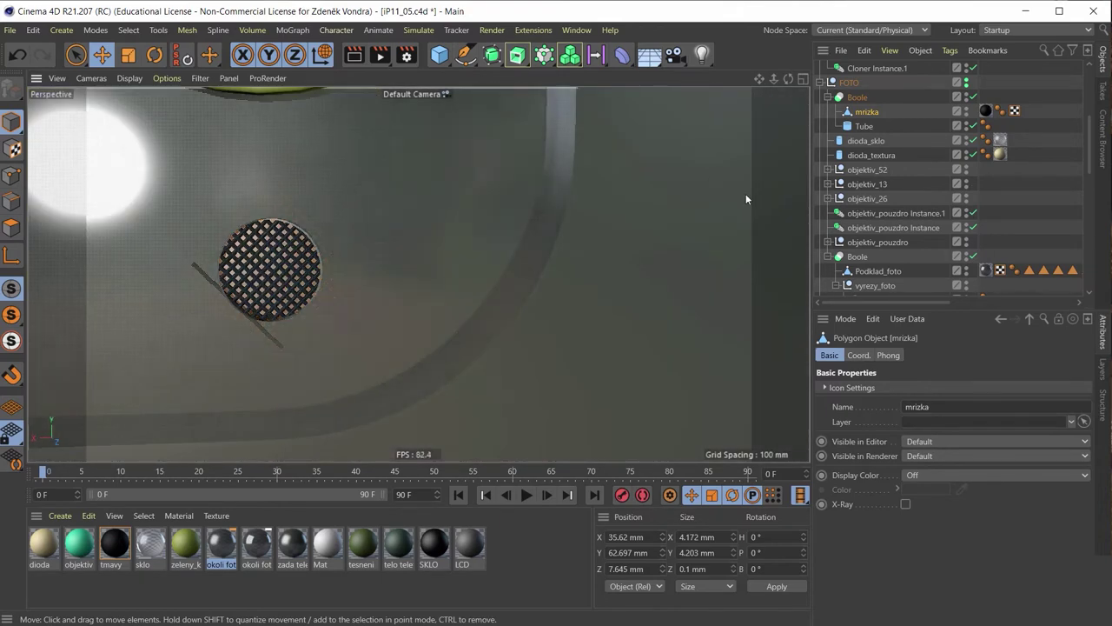
# Set the Tube's cap segments to 21.
pyautogui.click(864, 126)
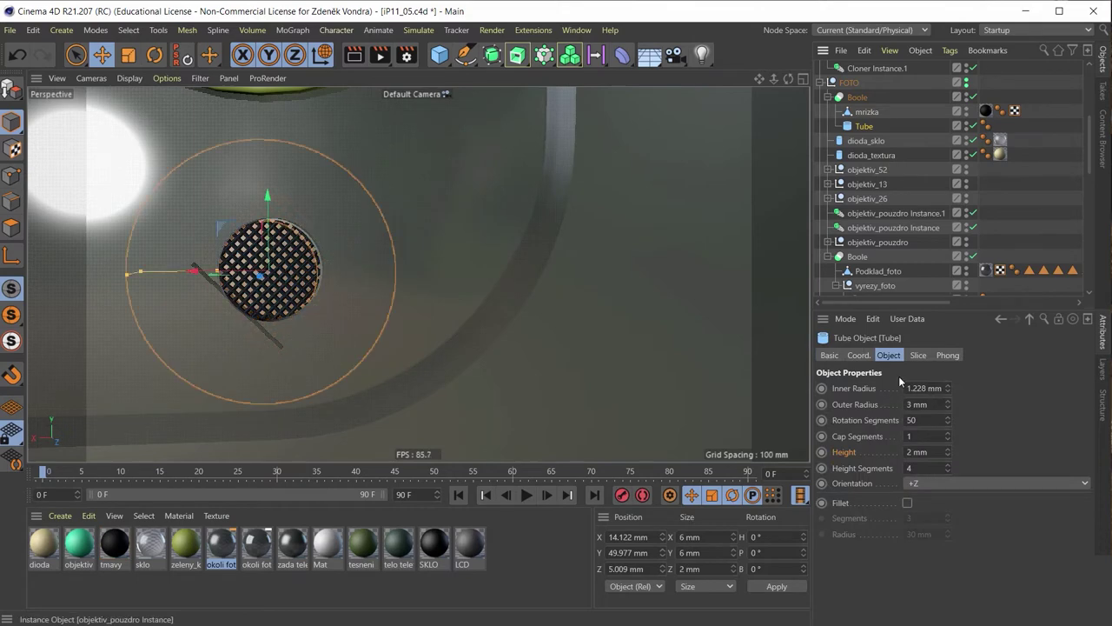
pyautogui.click(949, 435)
pyautogui.moveTo(948, 439)
pyautogui.mouseDown()
pyautogui.moveTo(318, 382)
pyautogui.moveTo(370, 402)
pyautogui.moveTo(341, 401)
pyautogui.mouseUp()
pyautogui.doubleClick(917, 435)
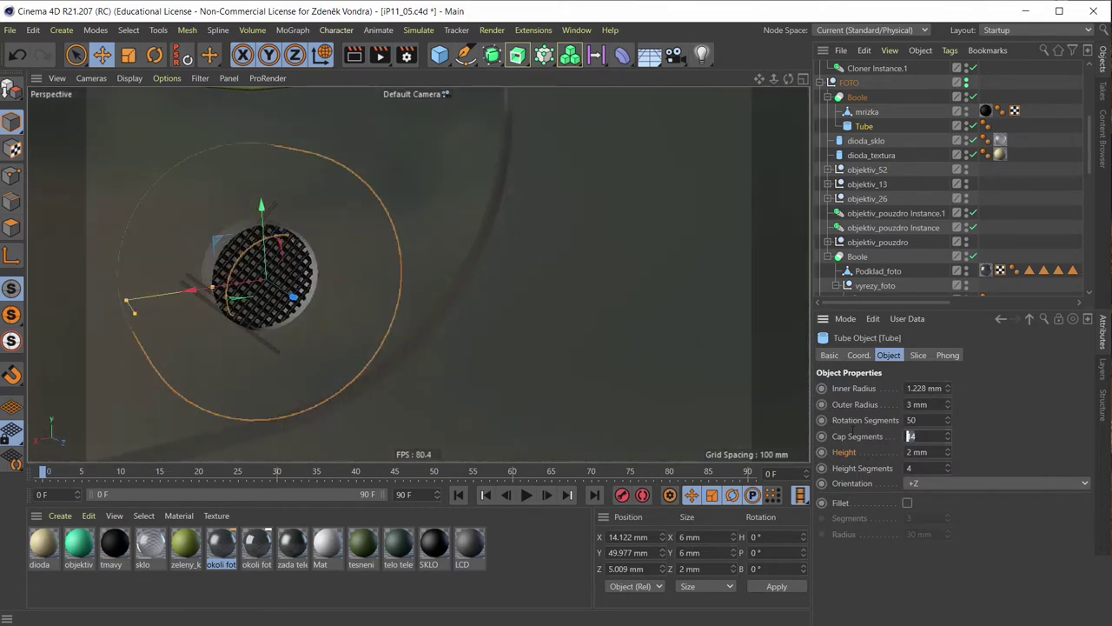
pyautogui.write('20')
pyautogui.press('Return')
pyautogui.write('21')
pyautogui.press('Return')
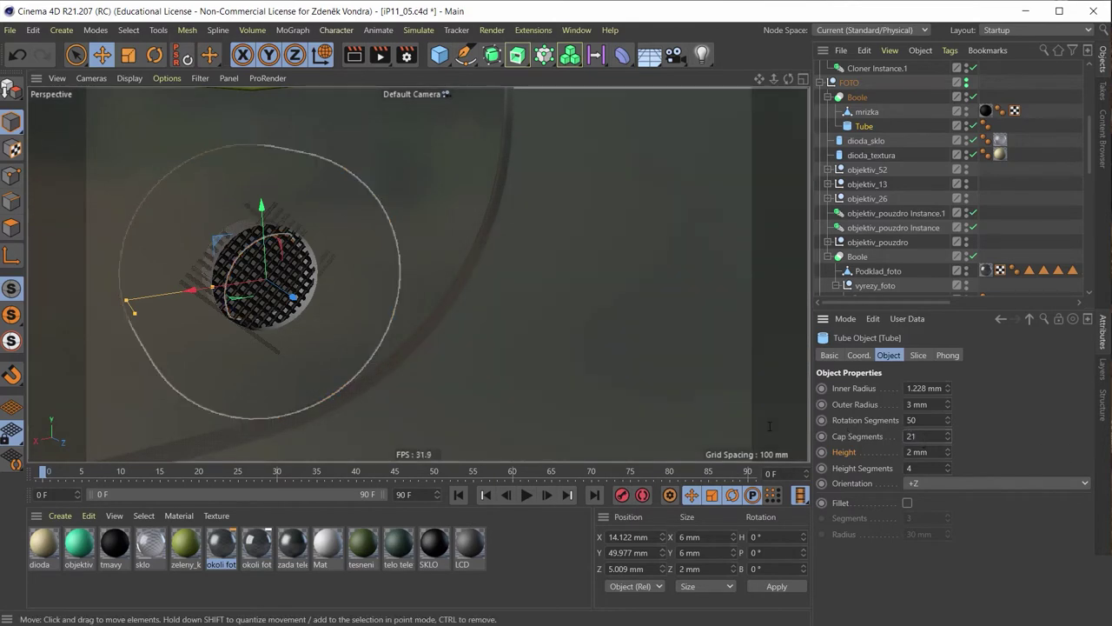
# Set 10 height segments and 16 rotation segments, leaving the tube at Z 5.026 mm.
pyautogui.keyDown('alt'); pyautogui.moveTo(95, 273); pyautogui.dragTo(300, 303); pyautogui.keyUp('alt')
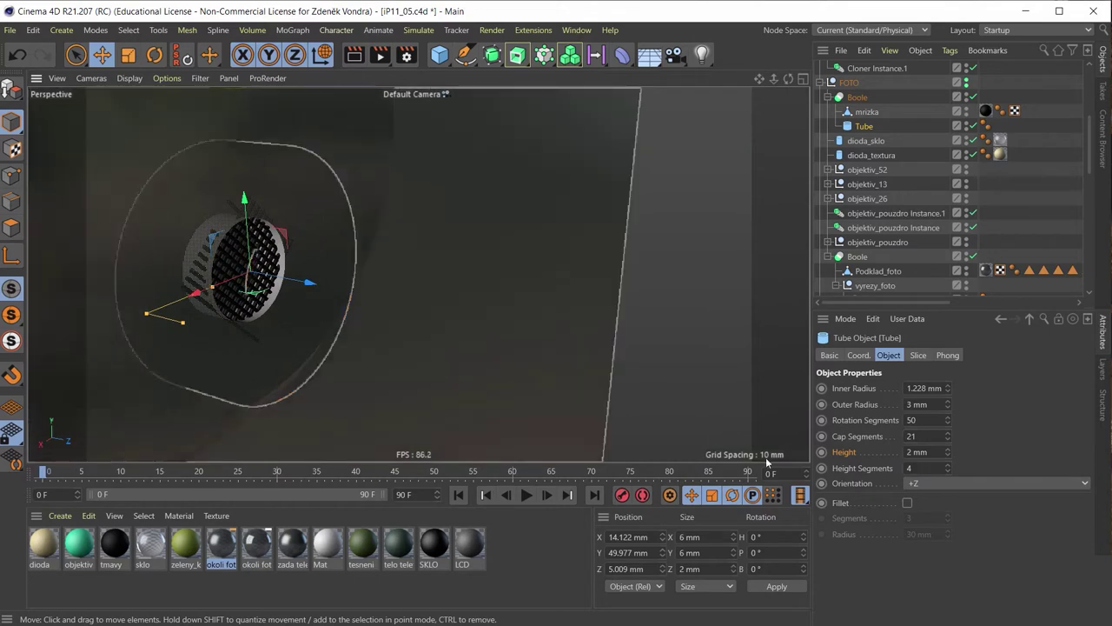
pyautogui.click(924, 467)
pyautogui.write('10')
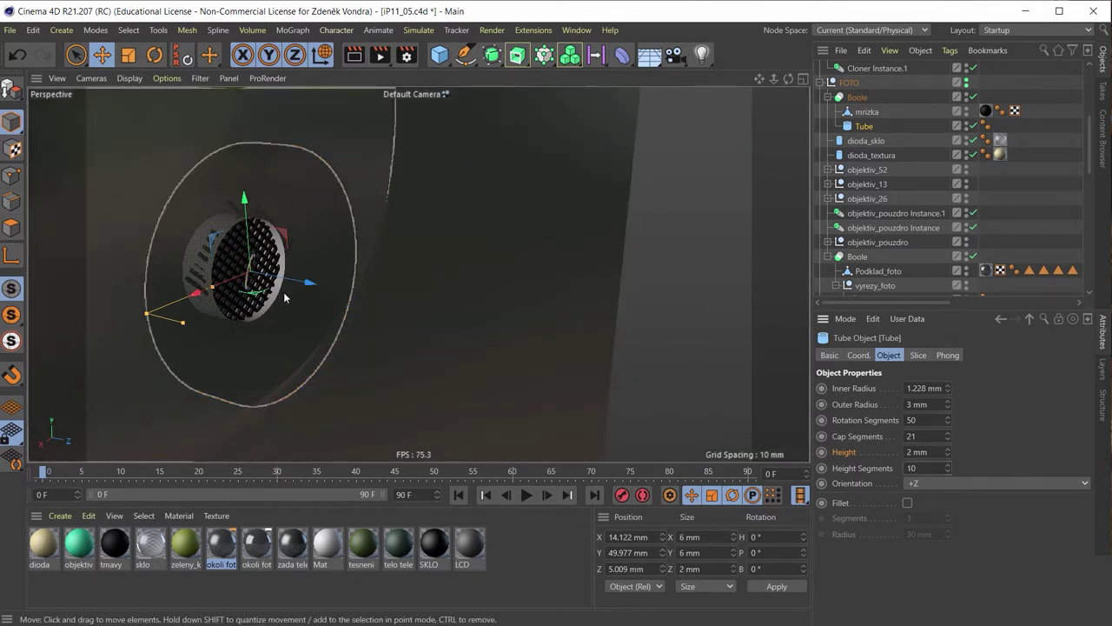
pyautogui.moveTo(297, 291); pyautogui.dragTo(294, 299)
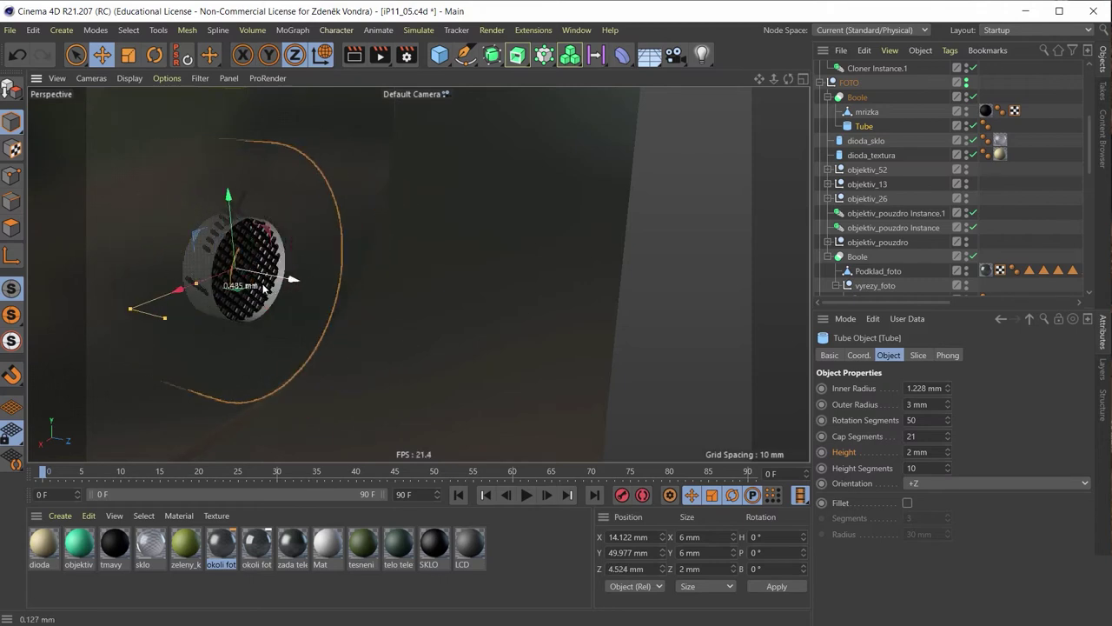
pyautogui.moveTo(294, 299); pyautogui.dragTo(297, 293)
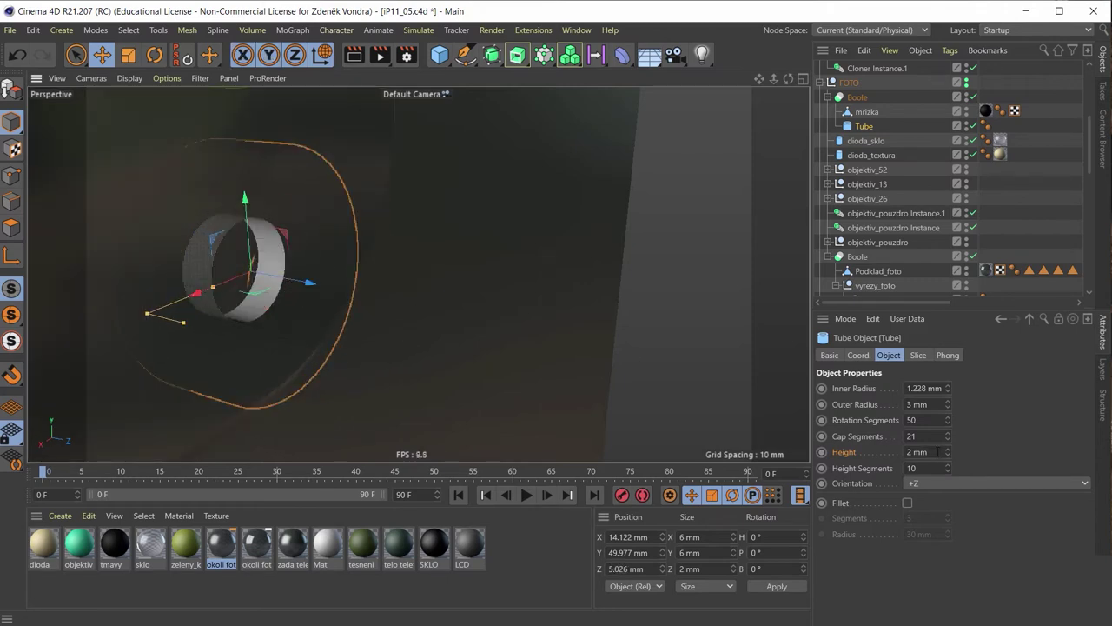
pyautogui.click(926, 420)
pyautogui.write('16')
pyautogui.press('Return')
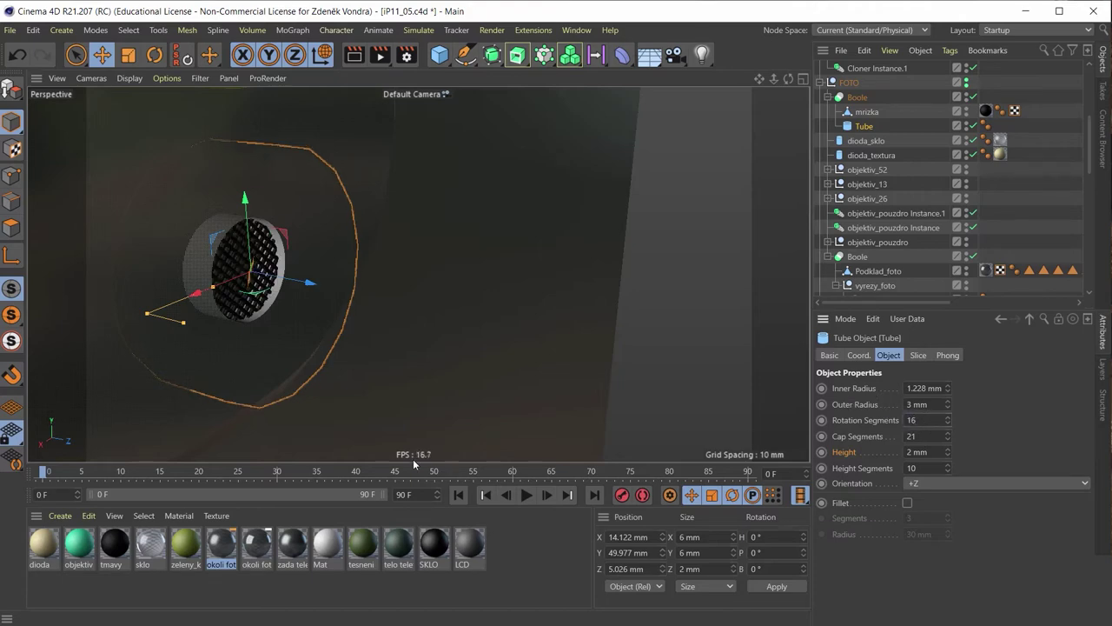
# Orbit and zoom around the tube to inspect the trimmed grille over the camera module.
pyautogui.moveTo(209, 348)
pyautogui.keyDown('alt'); pyautogui.mouseDown()
pyautogui.moveTo(182, 329)
pyautogui.moveTo(230, 297)
pyautogui.mouseUp(); pyautogui.keyUp('alt')
pyautogui.scroll(3, 230, 297)
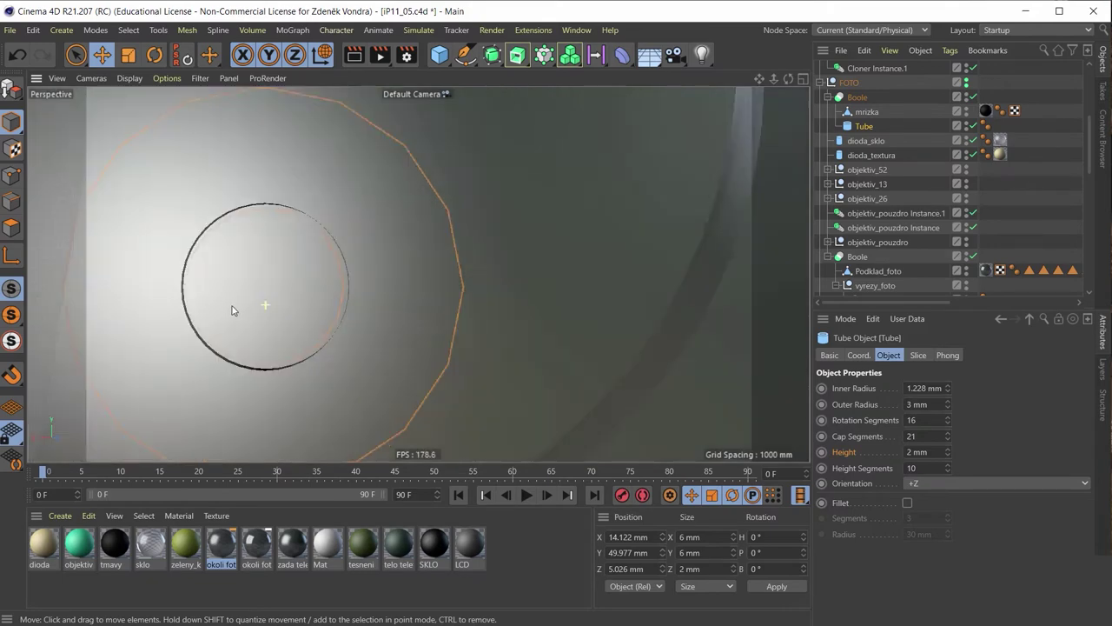
pyautogui.scroll(-6, 231, 308)
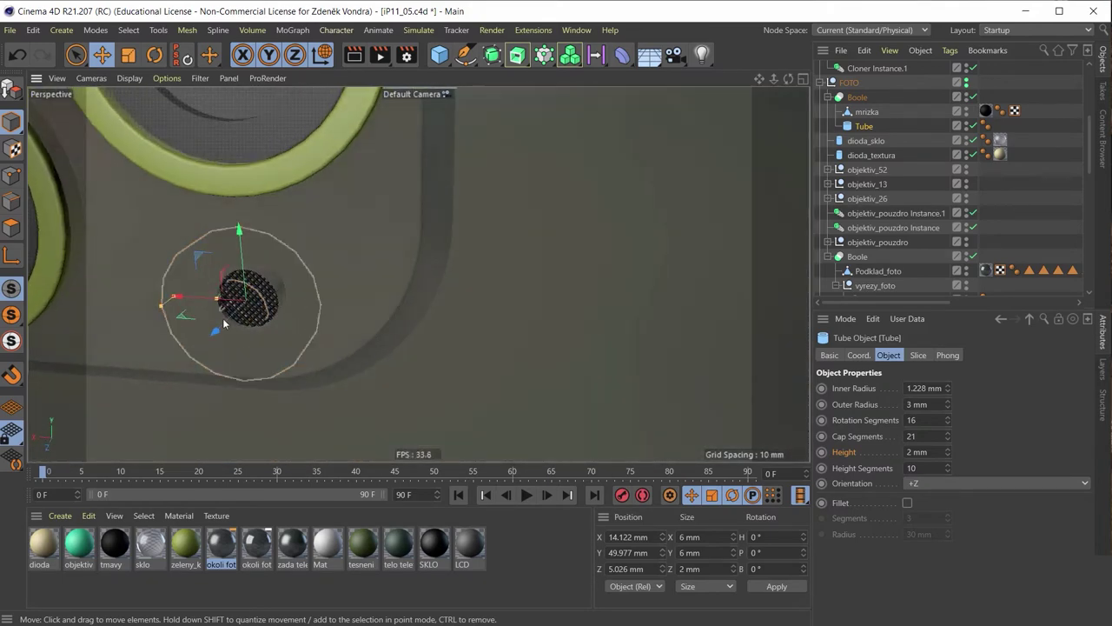
pyautogui.scroll(2, 279, 311)
pyautogui.scroll(2, 262, 300)
pyautogui.moveTo(263, 300)
pyautogui.keyDown('alt'); pyautogui.mouseDown()
pyautogui.moveTo(330, 318)
pyautogui.moveTo(214, 297)
pyautogui.mouseUp(); pyautogui.keyUp('alt')
pyautogui.scroll(-3, 215, 297)
pyautogui.scroll(-1, 215, 297)
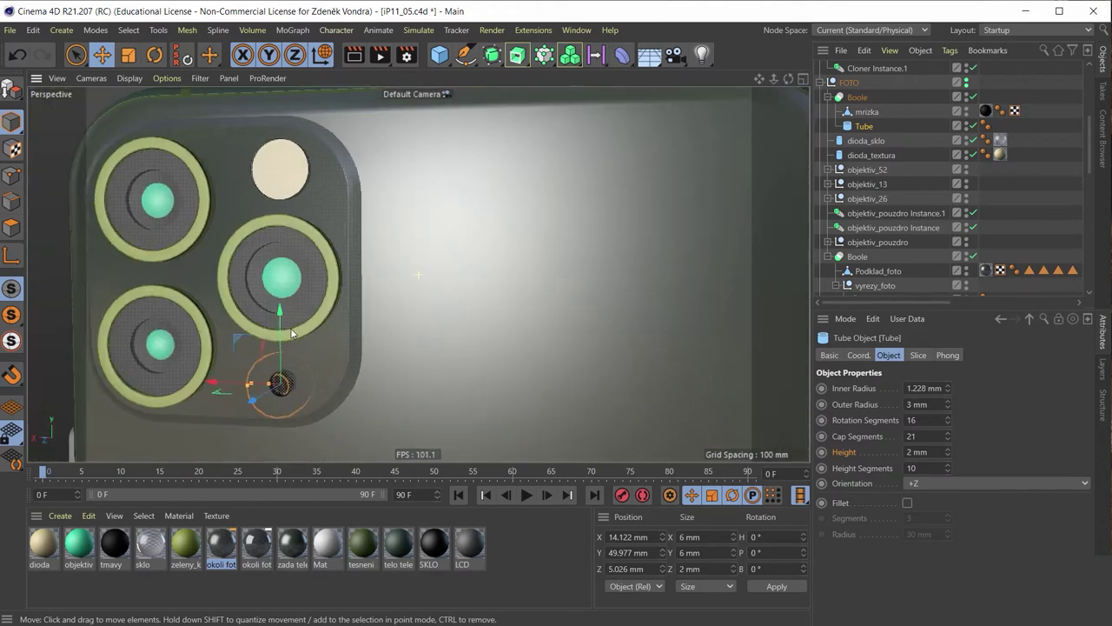
pyautogui.keyDown('alt'); pyautogui.moveTo(321, 284); pyautogui.dragTo(304, 339); pyautogui.keyUp('alt')
# Zoom out to the phone's top edge, open telo telefonu's reflectance settings, and call the V menu.
pyautogui.scroll(-2, 292, 292)
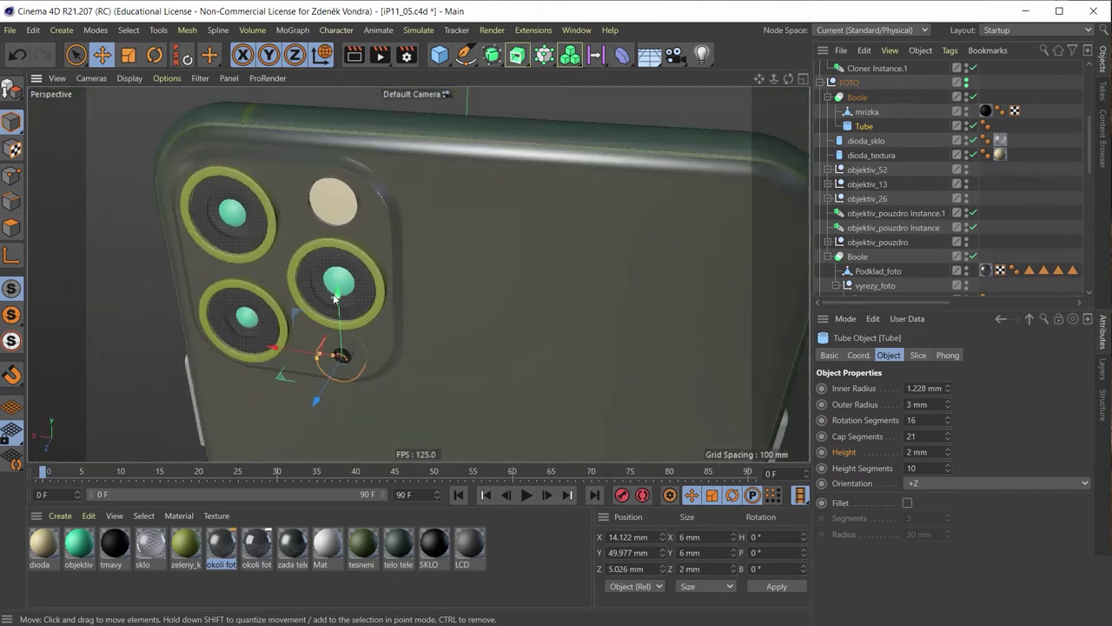
pyautogui.scroll(-2, 295, 287)
pyautogui.moveTo(313, 278)
pyautogui.keyDown('alt'); pyautogui.mouseDown()
pyautogui.moveTo(434, 242)
pyautogui.moveTo(454, 192)
pyautogui.moveTo(439, 192)
pyautogui.mouseUp(); pyautogui.keyUp('alt')
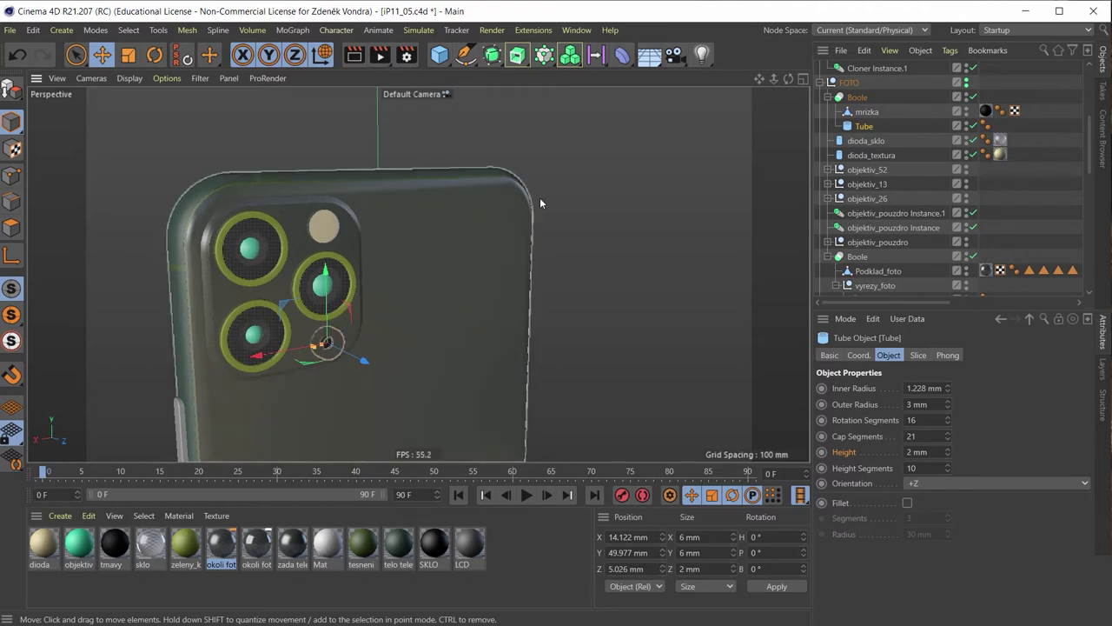
pyautogui.click(406, 546)
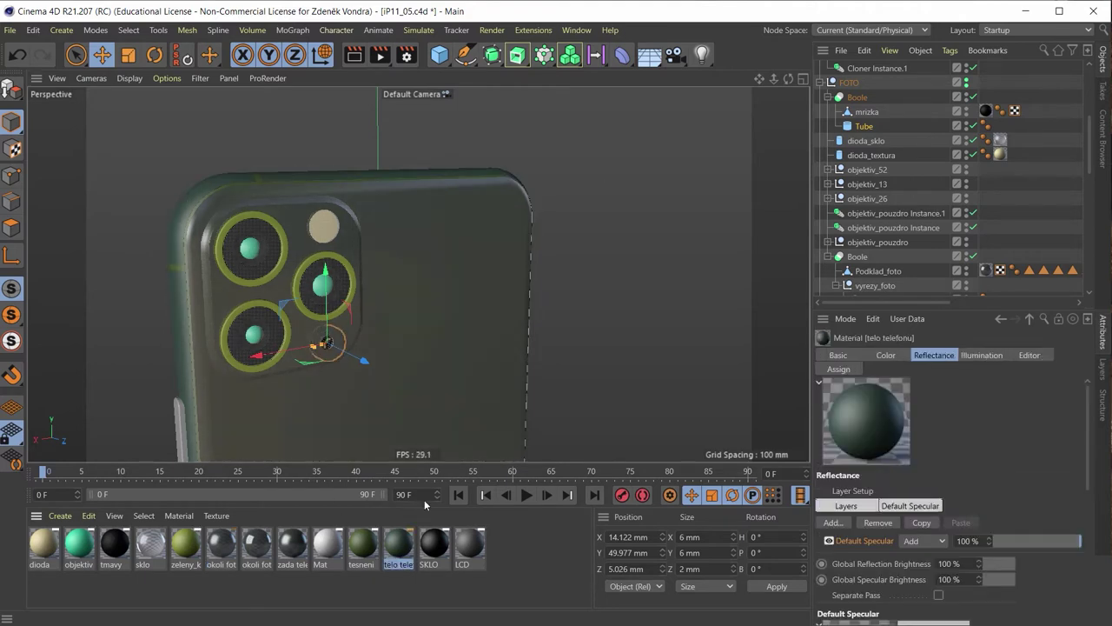
pyautogui.press('v')
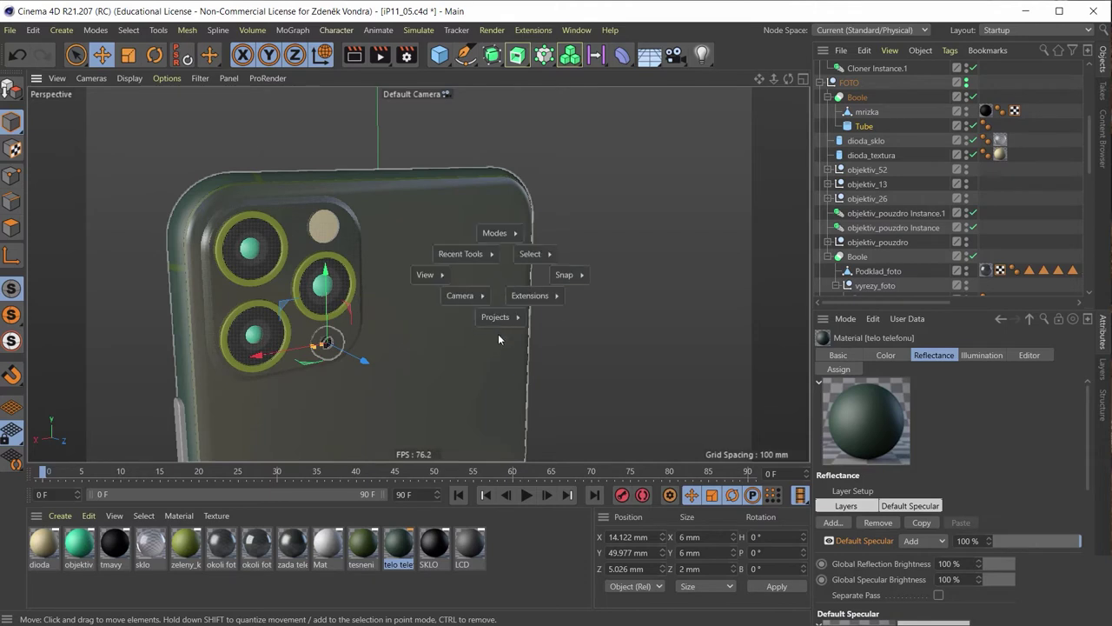
# Switch to the iP11_05.c4d project, reset to the default camera, and orbit the camera bump.
pyautogui.click(501, 348)
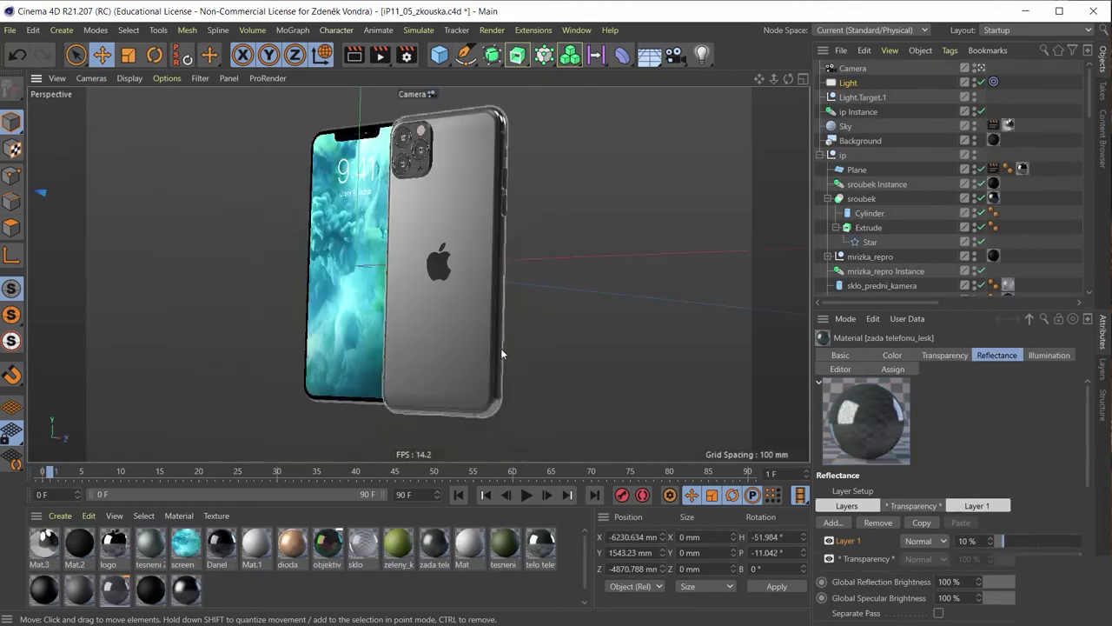
pyautogui.click(981, 68)
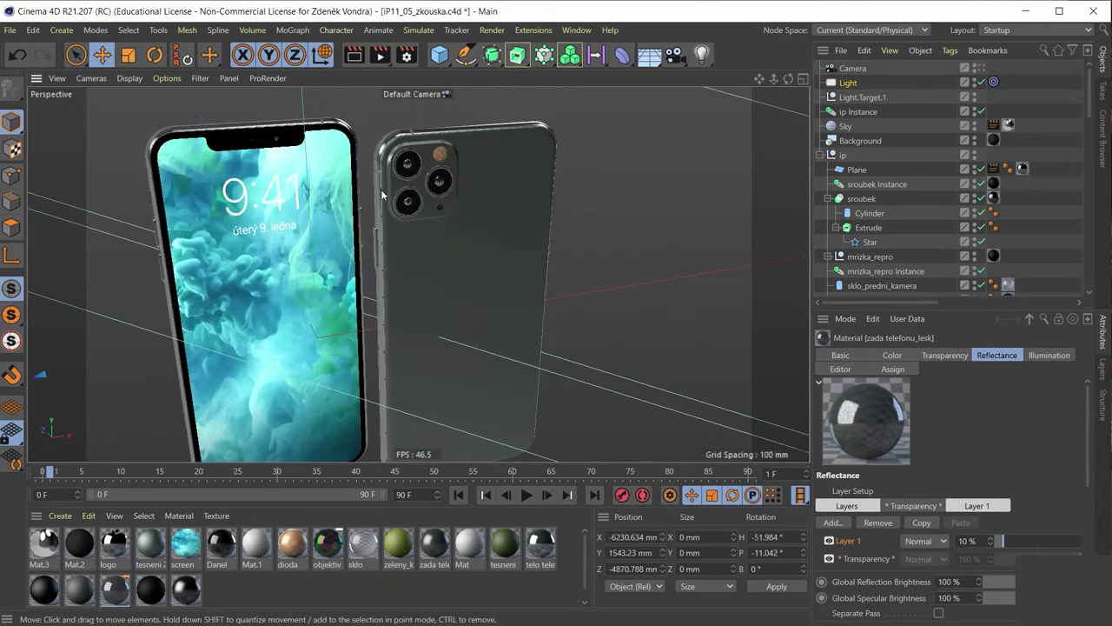
pyautogui.scroll(5, 386, 183)
pyautogui.scroll(3, 386, 184)
pyautogui.moveTo(386, 183)
pyautogui.keyDown('alt'); pyautogui.mouseDown()
pyautogui.moveTo(351, 343)
pyautogui.moveTo(266, 354)
pyautogui.moveTo(239, 320)
pyautogui.moveTo(252, 331)
pyautogui.mouseUp(); pyautogui.keyUp('alt')
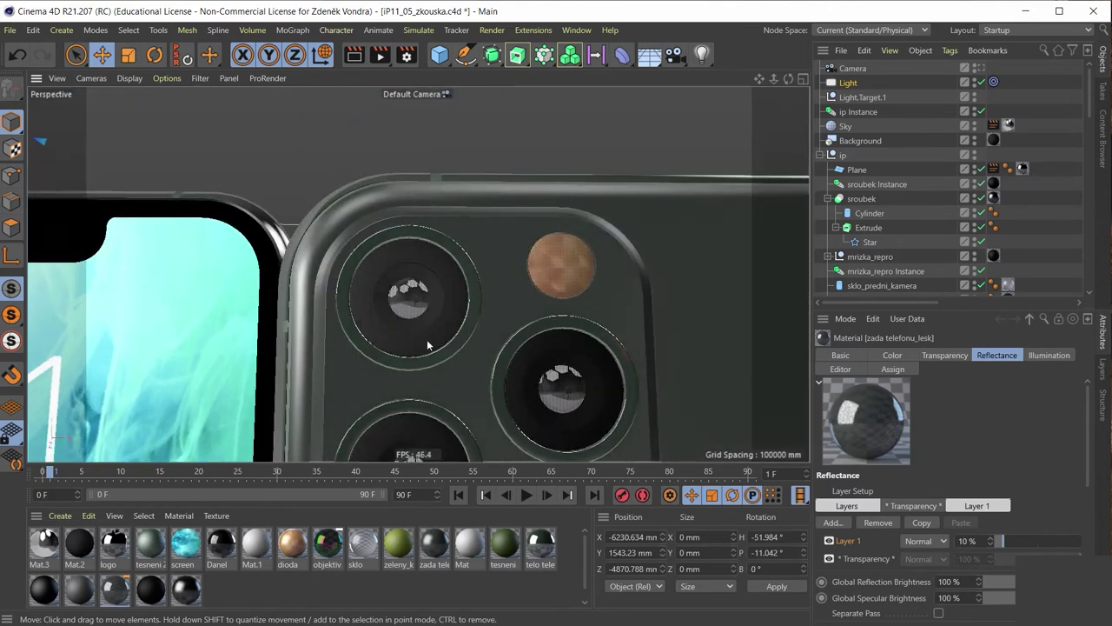
pyautogui.moveTo(427, 345)
pyautogui.keyDown('alt'); pyautogui.mouseDown()
pyautogui.moveTo(452, 363)
pyautogui.moveTo(565, 79)
pyautogui.moveTo(434, 174)
pyautogui.moveTo(439, 298)
pyautogui.moveTo(576, 304)
pyautogui.moveTo(607, 327)
pyautogui.moveTo(551, 293)
pyautogui.moveTo(527, 327)
pyautogui.moveTo(484, 345)
pyautogui.moveTo(417, 309)
pyautogui.moveTo(361, 255)
pyautogui.moveTo(523, 304)
pyautogui.moveTo(435, 295)
pyautogui.moveTo(375, 268)
pyautogui.moveTo(406, 212)
pyautogui.moveTo(433, 197)
pyautogui.moveTo(426, 301)
pyautogui.moveTo(332, 323)
pyautogui.moveTo(356, 317)
pyautogui.moveTo(333, 336)
pyautogui.moveTo(376, 245)
pyautogui.moveTo(478, 322)
pyautogui.moveTo(589, 269)
pyautogui.moveTo(470, 248)
pyautogui.moveTo(466, 275)
pyautogui.mouseUp(); pyautogui.keyUp('alt')
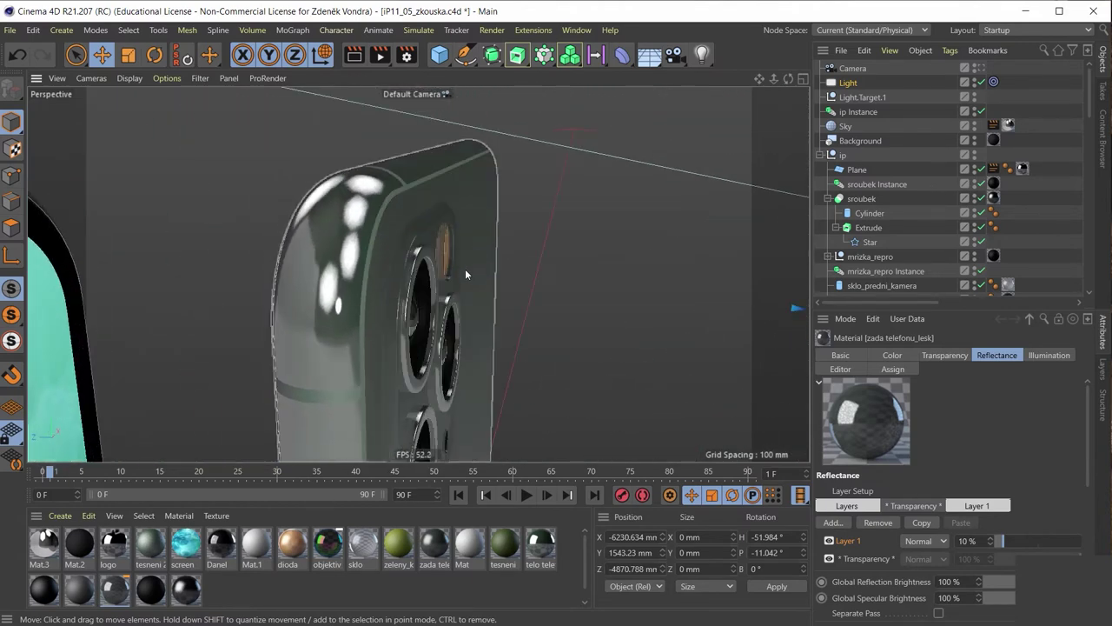
# Orbit close around the camera bump, side buttons and logo, then bring up the V menu.
pyautogui.moveTo(359, 316)
pyautogui.keyDown('alt'); pyautogui.mouseDown()
pyautogui.moveTo(378, 198)
pyautogui.moveTo(291, 256)
pyautogui.moveTo(190, 217)
pyautogui.mouseUp(); pyautogui.keyUp('alt')
pyautogui.scroll(-3, 384, 277)
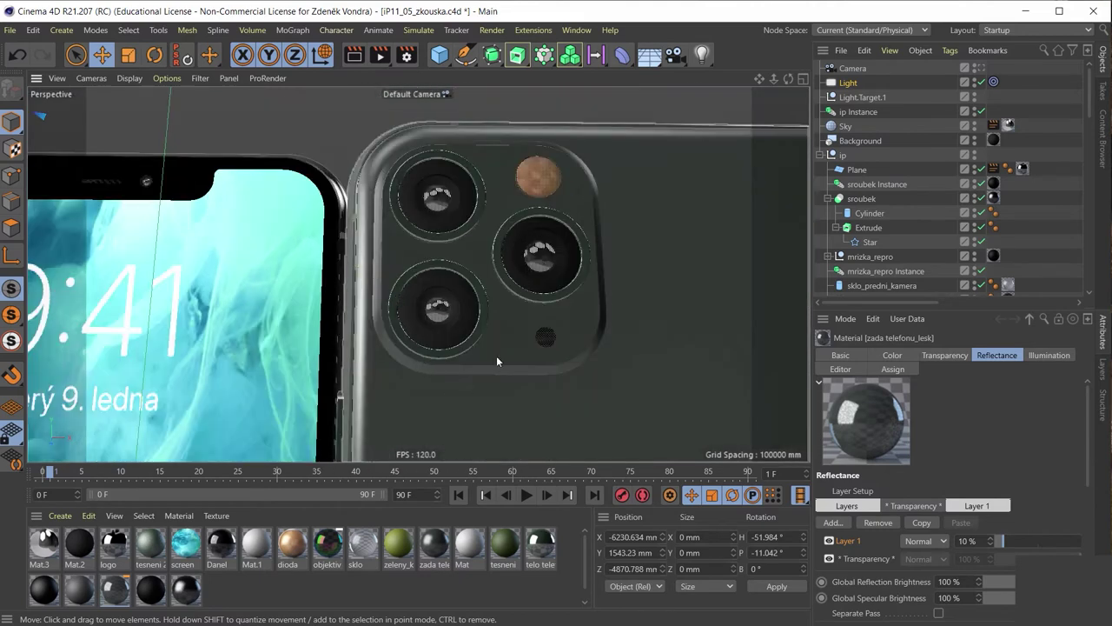
pyautogui.moveTo(496, 372)
pyautogui.keyDown('alt'); pyautogui.mouseDown()
pyautogui.moveTo(366, 350)
pyautogui.moveTo(261, 307)
pyautogui.moveTo(318, 283)
pyautogui.mouseUp(); pyautogui.keyUp('alt')
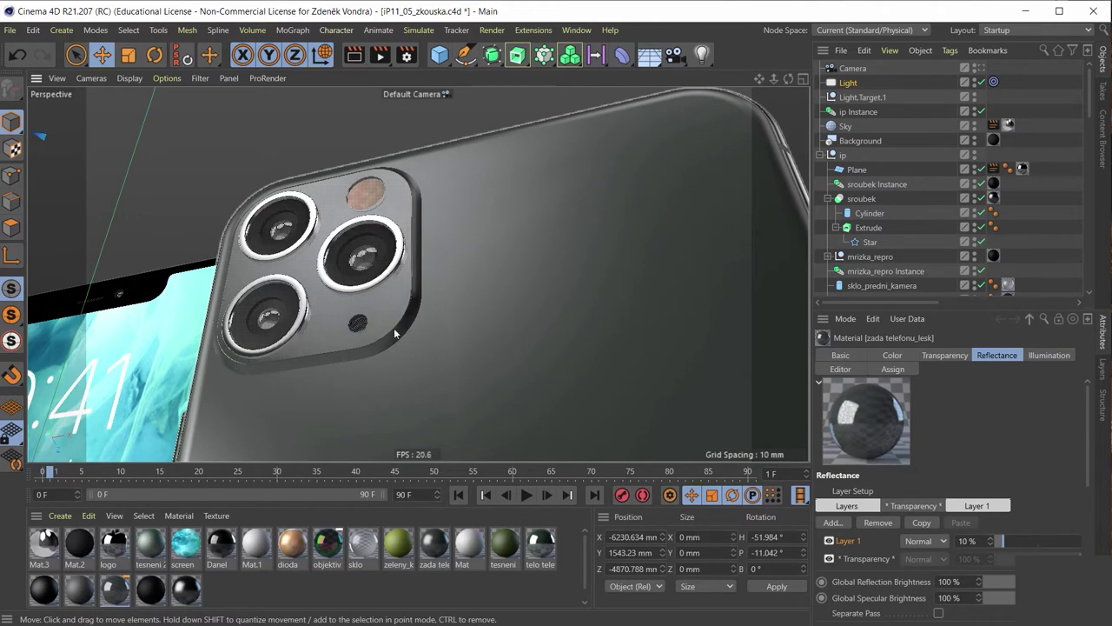
pyautogui.scroll(-3, 394, 327)
pyautogui.scroll(-2, 369, 340)
pyautogui.moveTo(472, 327)
pyautogui.keyDown('alt'); pyautogui.mouseDown()
pyautogui.moveTo(425, 264)
pyautogui.moveTo(430, 280)
pyautogui.moveTo(457, 237)
pyautogui.moveTo(448, 224)
pyautogui.moveTo(474, 218)
pyautogui.moveTo(460, 310)
pyautogui.moveTo(558, 167)
pyautogui.moveTo(603, 223)
pyautogui.moveTo(534, 234)
pyautogui.moveTo(560, 214)
pyautogui.moveTo(532, 196)
pyautogui.moveTo(484, 388)
pyautogui.moveTo(537, 355)
pyautogui.moveTo(434, 320)
pyautogui.moveTo(524, 342)
pyautogui.moveTo(512, 351)
pyautogui.mouseUp(); pyautogui.keyUp('alt')
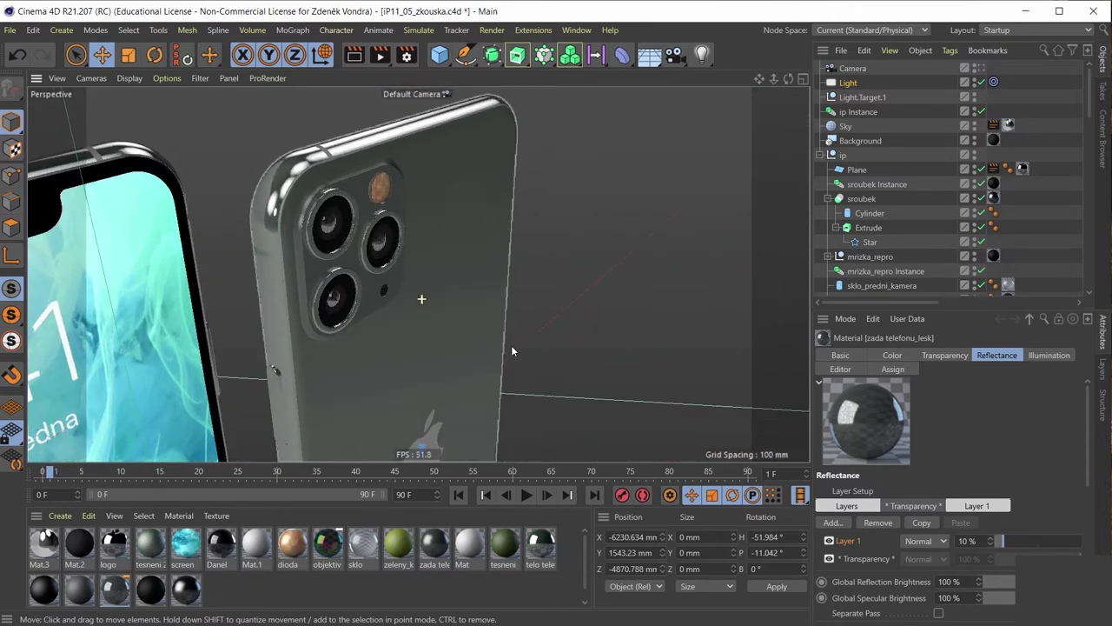
pyautogui.press('v')
pyautogui.press('v')
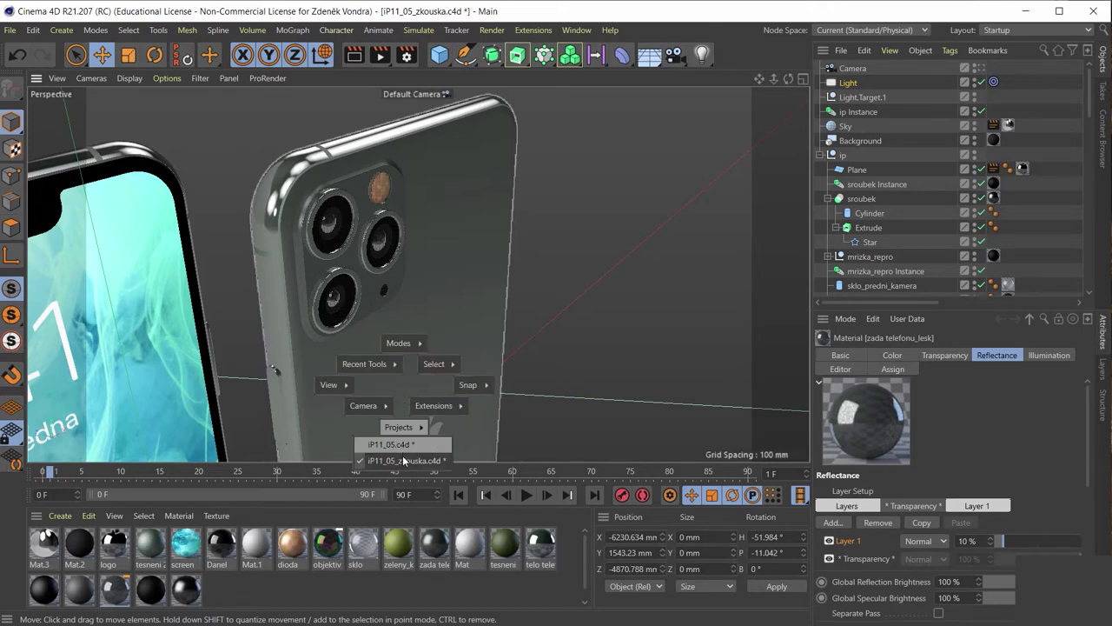
# Switch to iP11_05.c4d and open the telo telefonu material's colour settings.
pyautogui.click(395, 444)
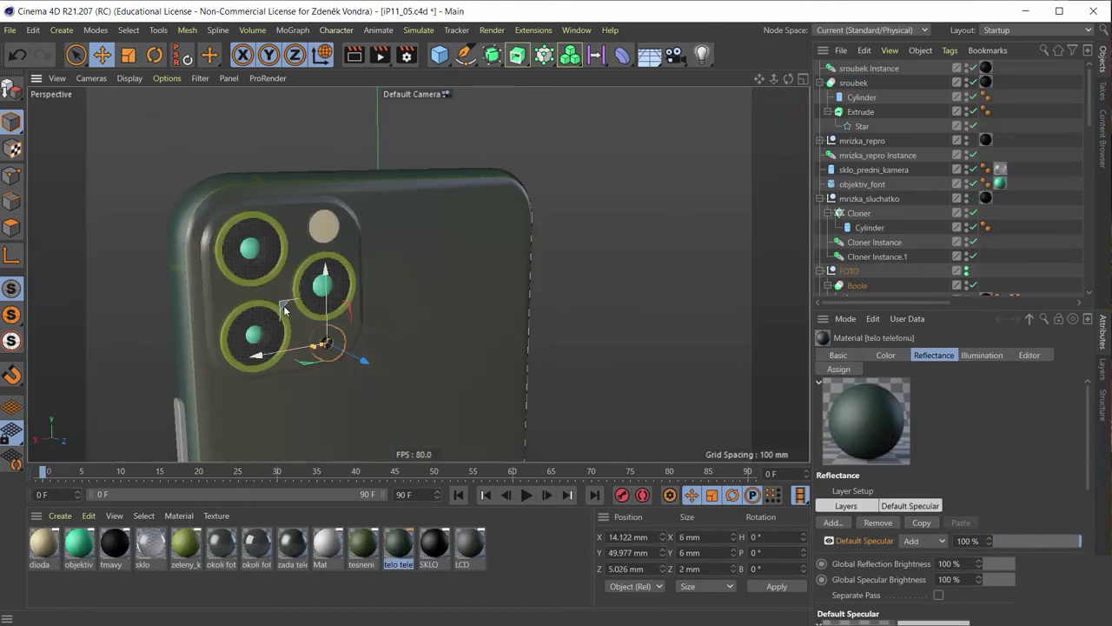
pyautogui.doubleClick(398, 543)
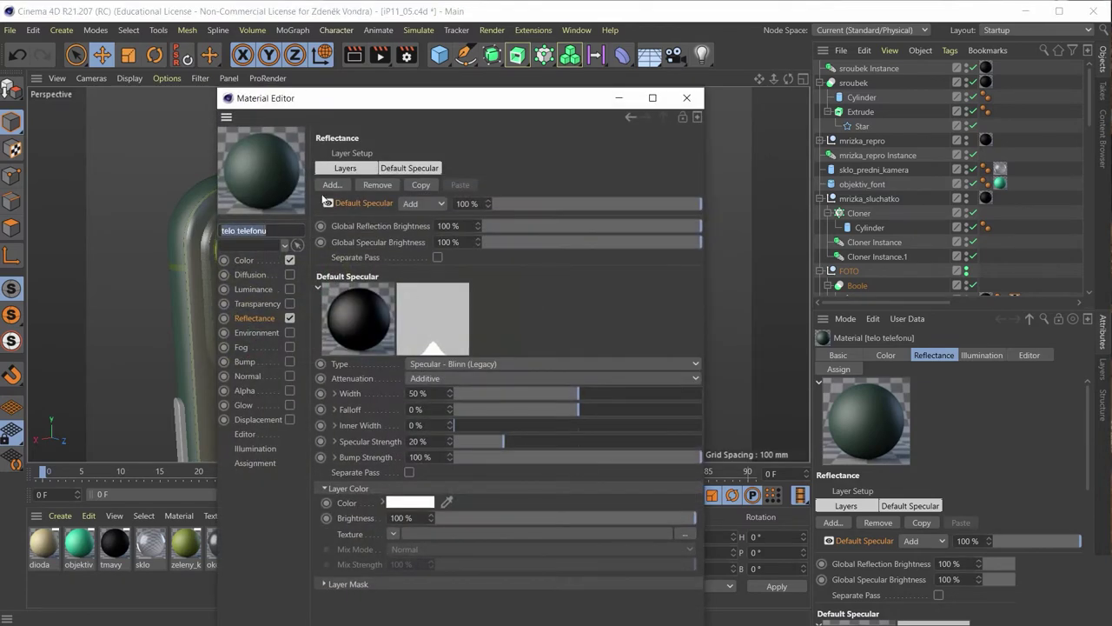
pyautogui.click(243, 261)
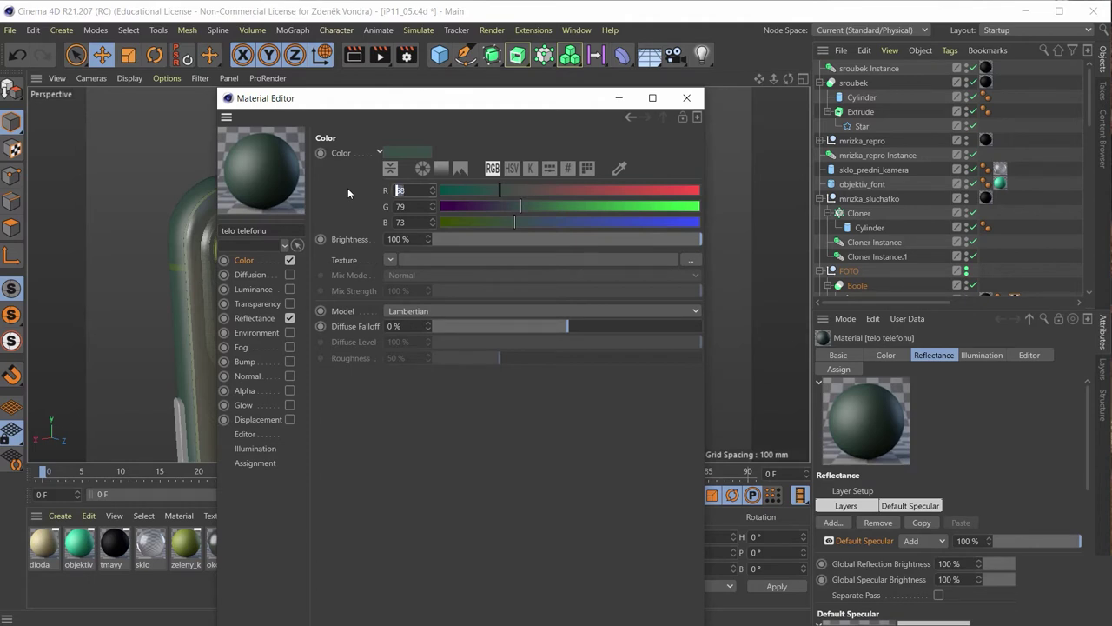
# Set the telo telefonu colour to R 70, G 100, B 80 at 73 % brightness.
pyautogui.write('10')
pyautogui.press('Tab')
pyautogui.write('1')
pyautogui.write('00')
pyautogui.press('Tab')
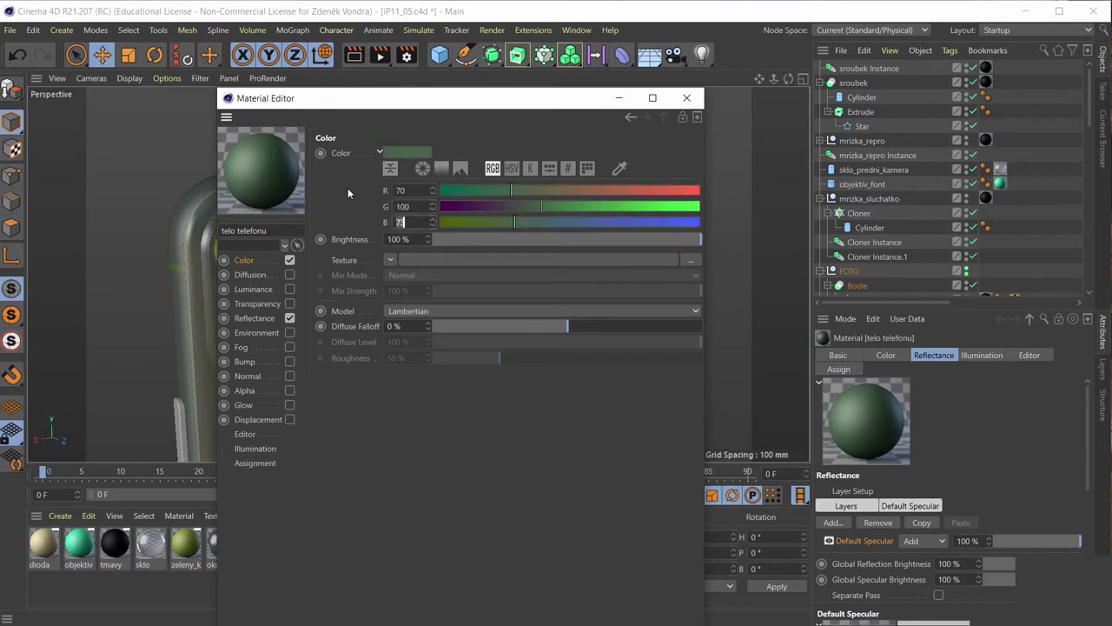
pyautogui.write('80')
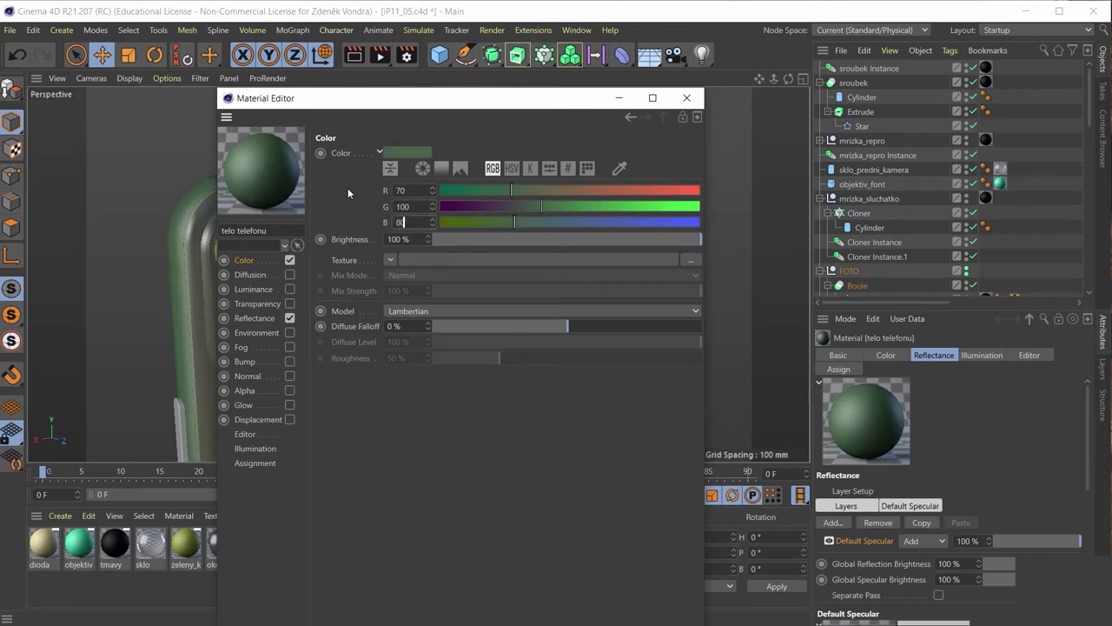
pyautogui.press('Return')
pyautogui.doubleClick(409, 240)
pyautogui.write('13')
pyautogui.press('Return')
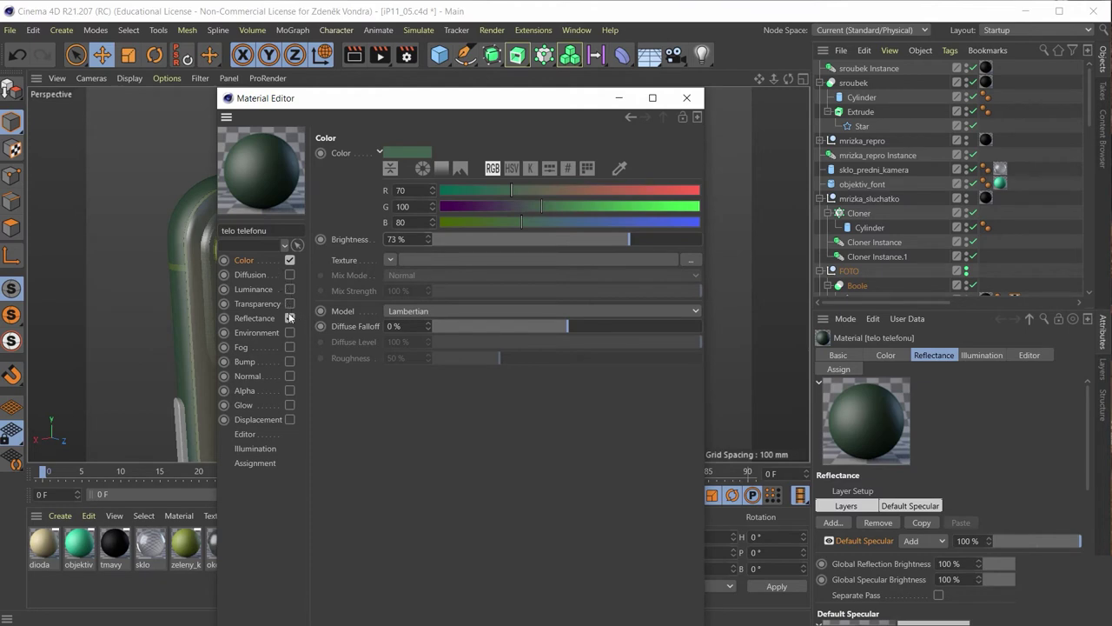
pyautogui.click(266, 321)
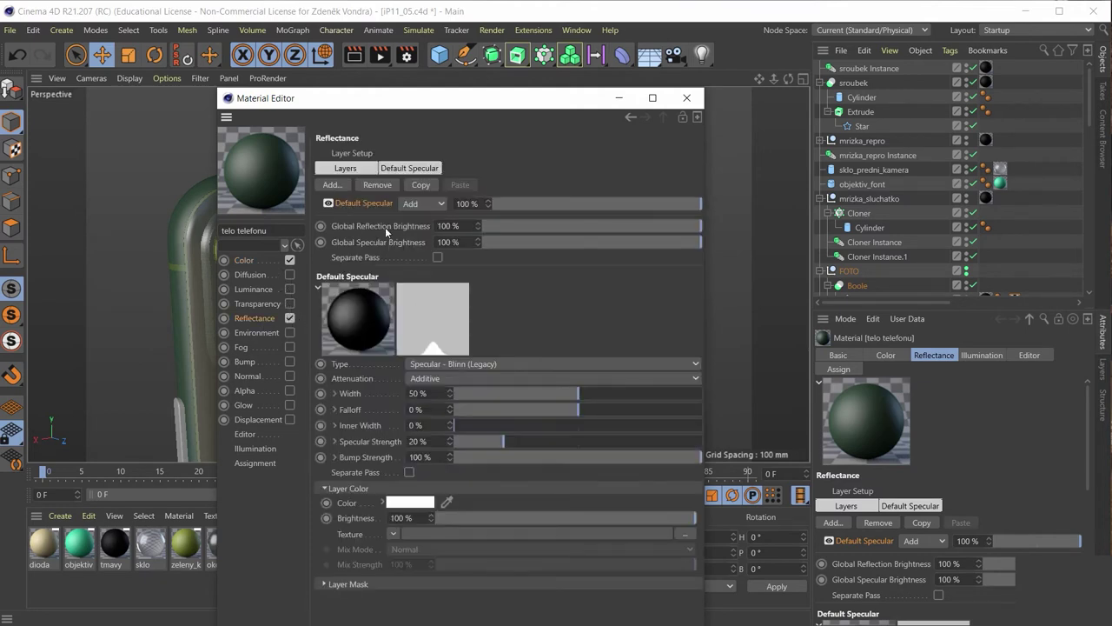
# Replace telo telefonu's default specular with a Beckmann reflectance layer at 36 %.
pyautogui.press('Delete')
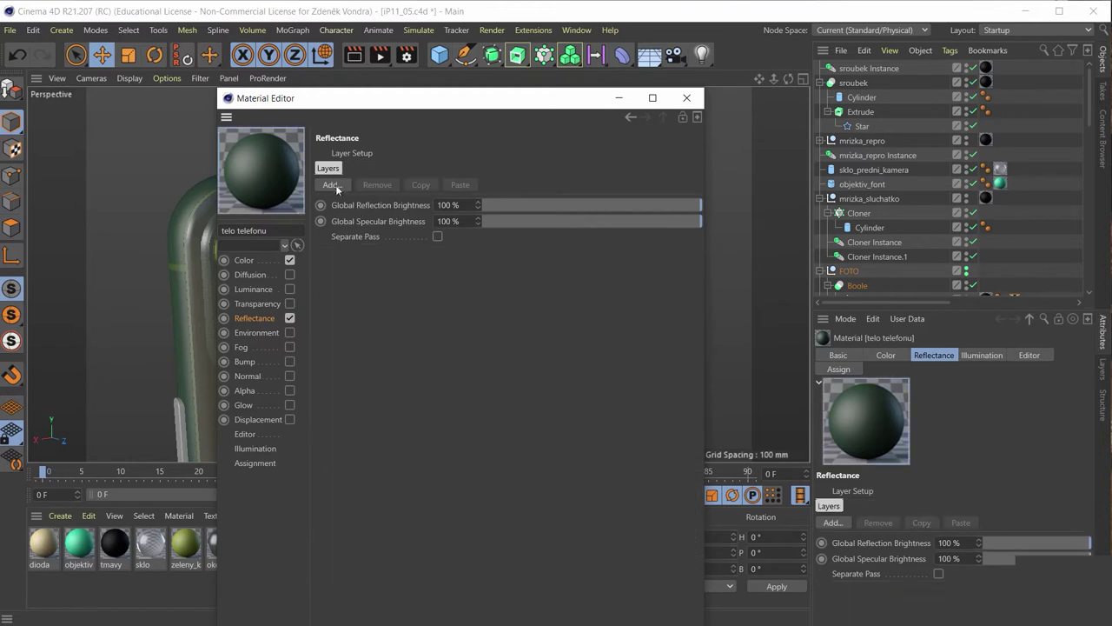
pyautogui.click(334, 184)
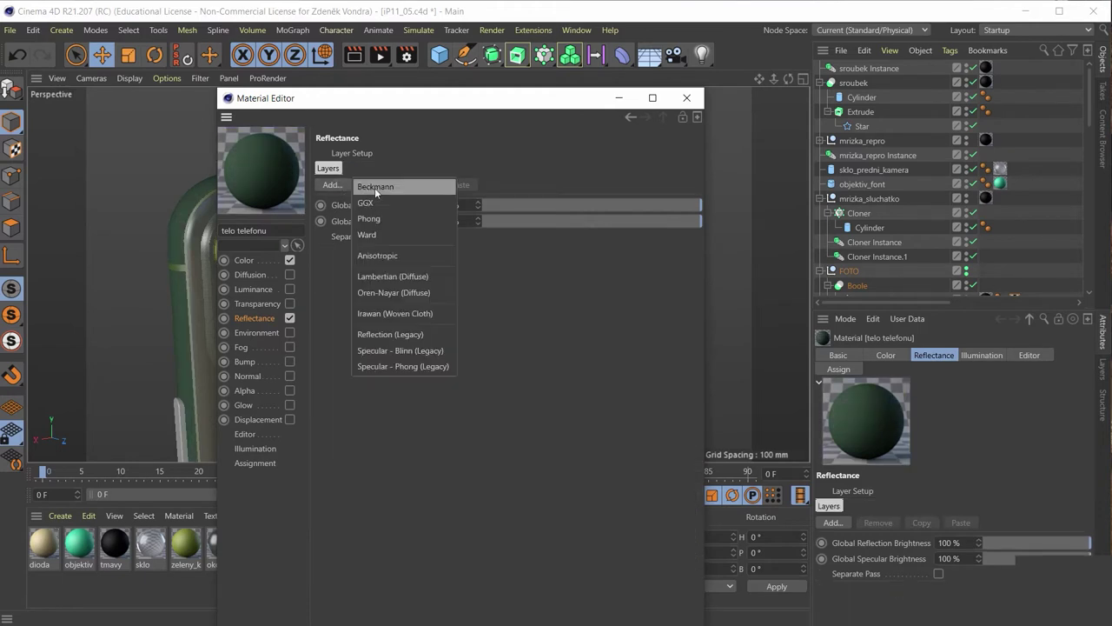
pyautogui.click(374, 188)
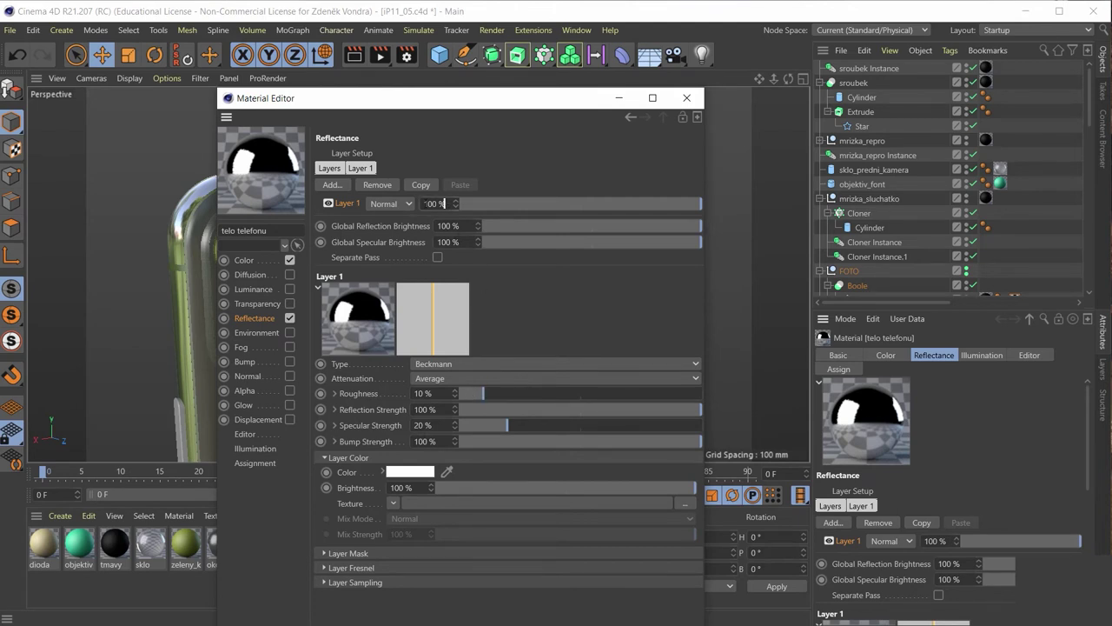
pyautogui.write('36')
pyautogui.press('Return')
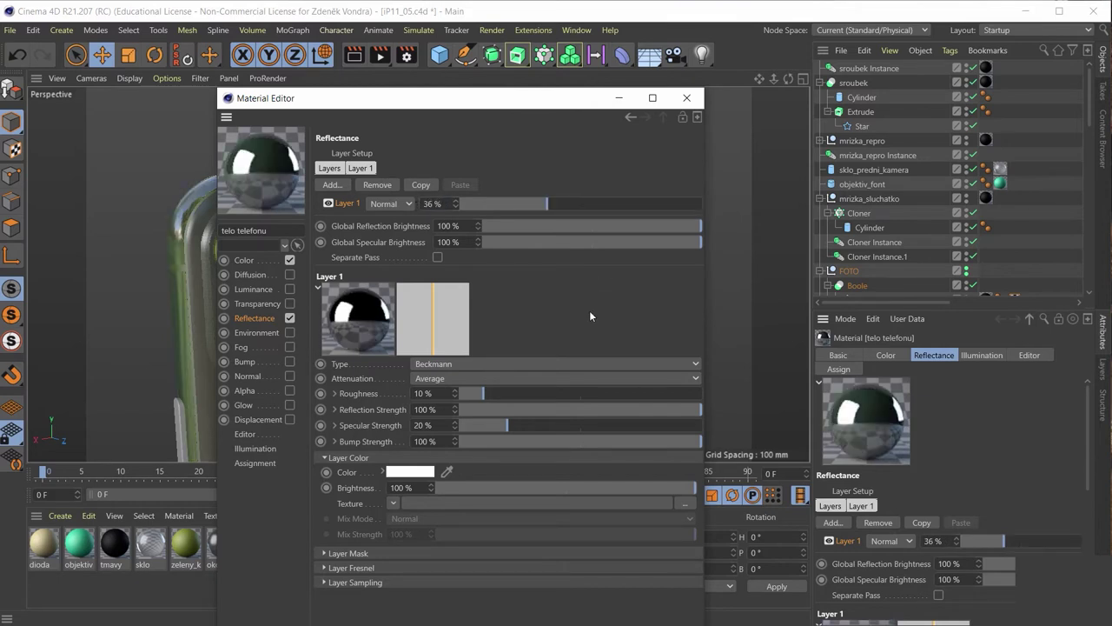
pyautogui.doubleClick(424, 393)
# Close the material editor and orbit in close to the phone's side edge.
pyautogui.click(696, 104)
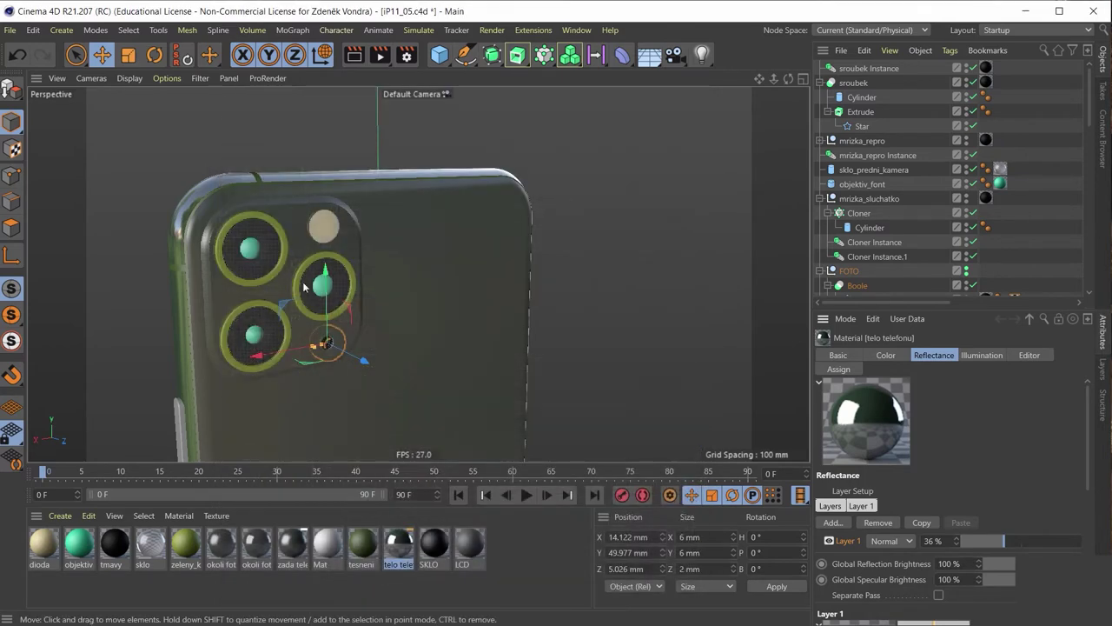
pyautogui.moveTo(348, 243)
pyautogui.keyDown('alt'); pyautogui.mouseDown()
pyautogui.moveTo(205, 228)
pyautogui.moveTo(192, 257)
pyautogui.moveTo(215, 275)
pyautogui.moveTo(182, 284)
pyautogui.moveTo(350, 267)
pyautogui.moveTo(383, 160)
pyautogui.moveTo(429, 176)
pyautogui.moveTo(408, 243)
pyautogui.mouseUp(); pyautogui.keyUp('alt')
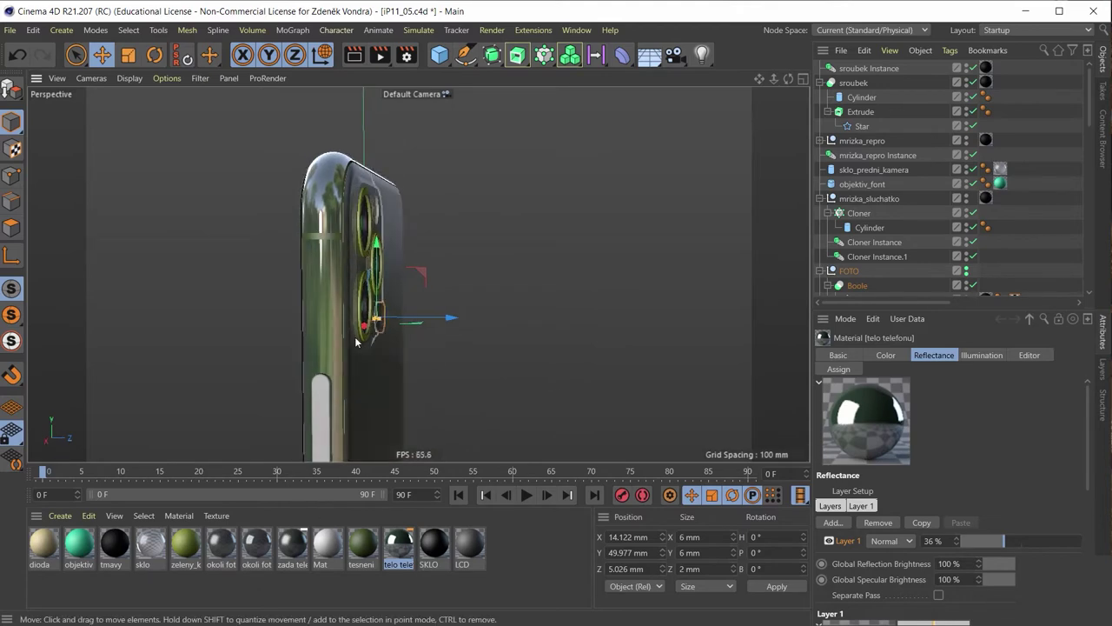
pyautogui.moveTo(355, 336)
pyautogui.keyDown('alt'); pyautogui.mouseDown()
pyautogui.moveTo(226, 340)
pyautogui.moveTo(168, 323)
pyautogui.mouseUp(); pyautogui.keyUp('alt')
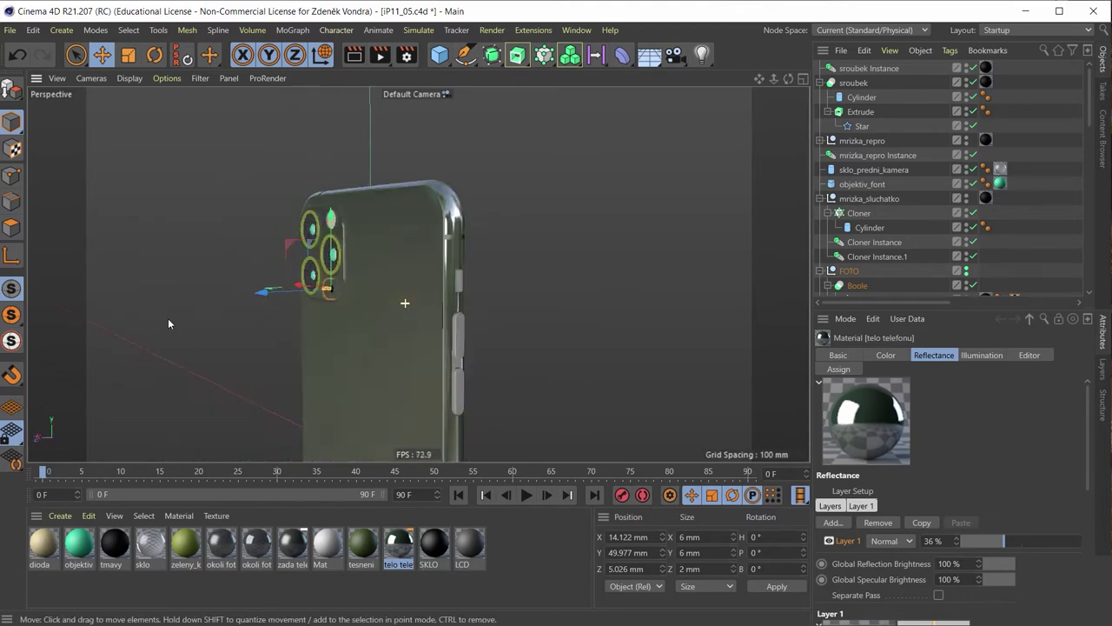
pyautogui.middleClick(479, 299)
pyautogui.middleClick(353, 143)
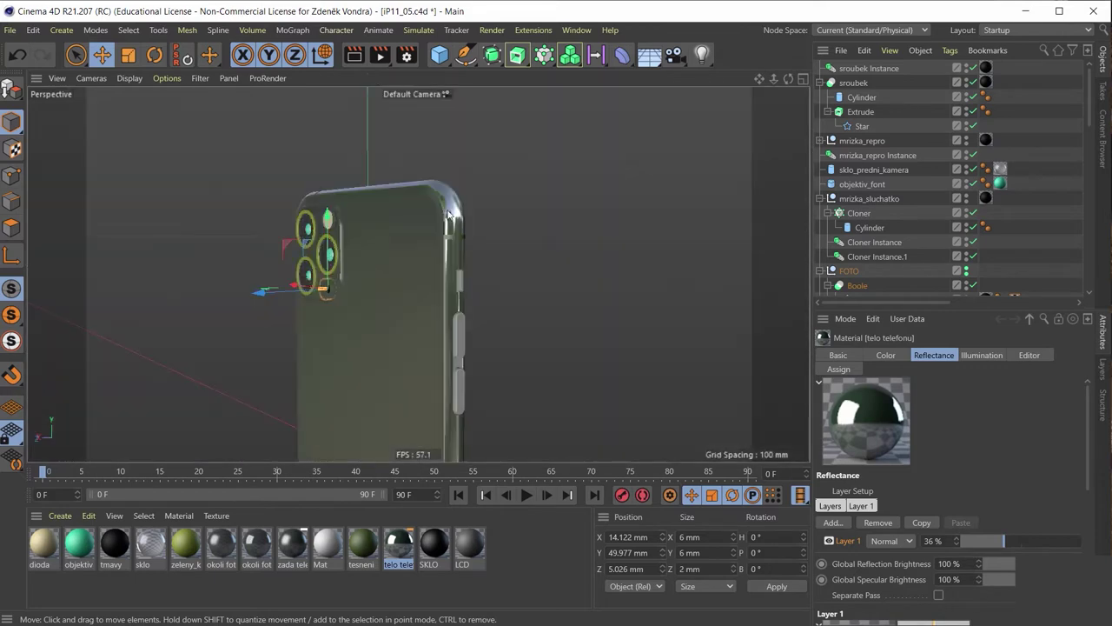
pyautogui.moveTo(474, 249)
pyautogui.keyDown('alt'); pyautogui.mouseDown()
pyautogui.moveTo(434, 246)
pyautogui.moveTo(500, 350)
pyautogui.mouseUp(); pyautogui.keyUp('alt')
pyautogui.scroll(5, 469, 326)
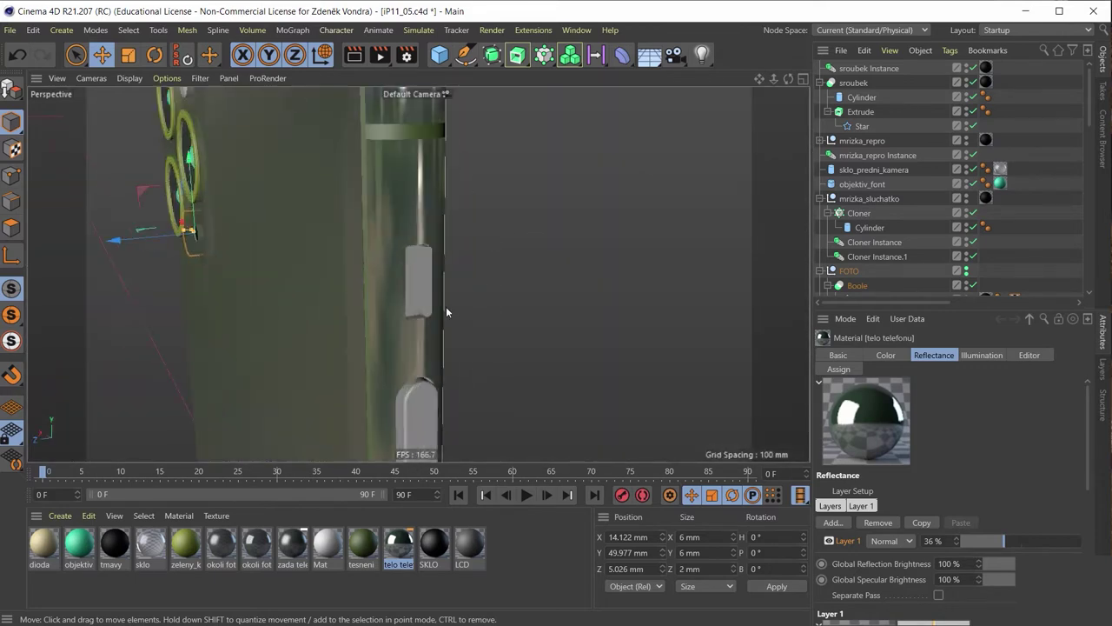
pyautogui.moveTo(446, 306)
pyautogui.keyDown('alt'); pyautogui.mouseDown()
pyautogui.moveTo(378, 273)
pyautogui.moveTo(407, 246)
pyautogui.moveTo(435, 287)
pyautogui.mouseUp(); pyautogui.keyUp('alt')
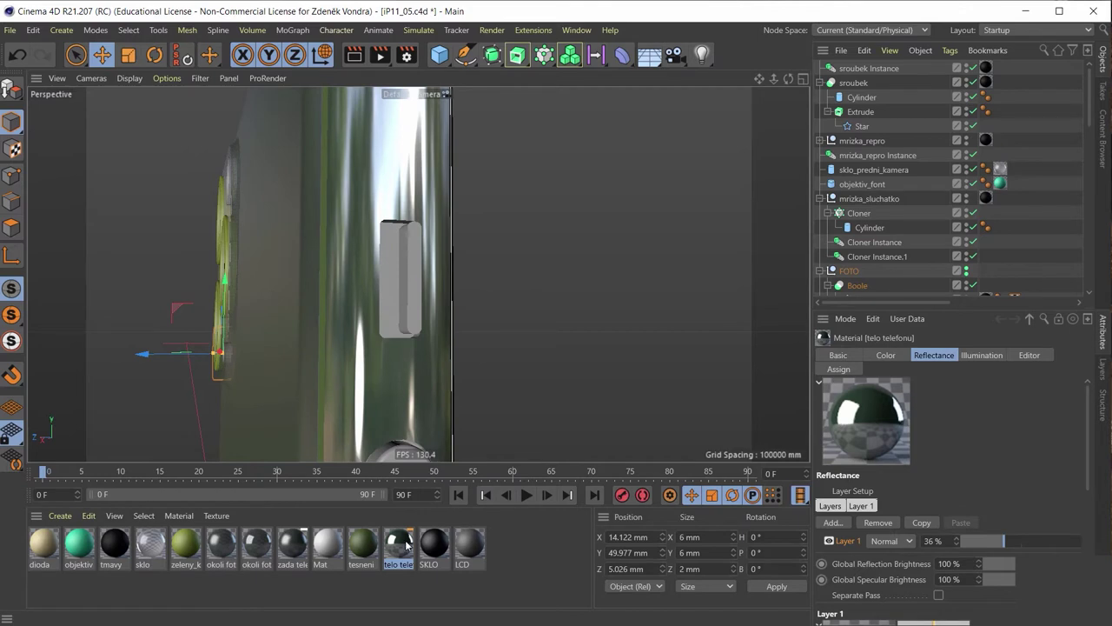
# Apply the telo telefonu material to the phone's side button and orbit to check it.
pyautogui.click(392, 581)
pyautogui.click(405, 544)
pyautogui.moveTo(422, 312); pyautogui.dragTo(419, 195)
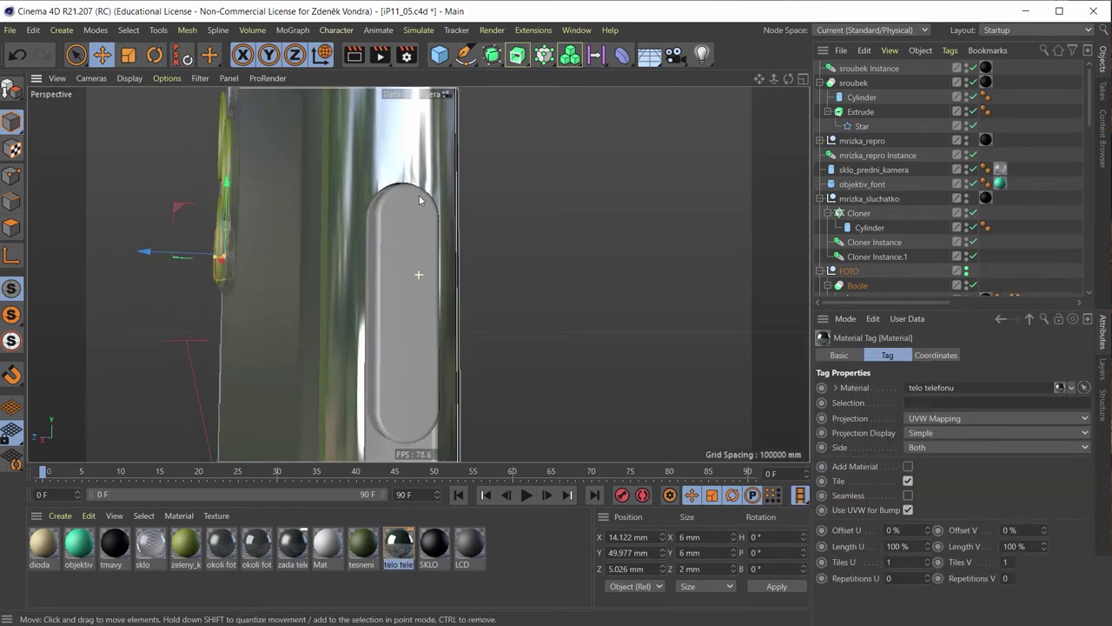
pyautogui.moveTo(422, 331)
pyautogui.keyDown('alt'); pyautogui.mouseDown()
pyautogui.moveTo(391, 132)
pyautogui.moveTo(394, 344)
pyautogui.moveTo(354, 262)
pyautogui.mouseUp(); pyautogui.keyUp('alt')
pyautogui.moveTo(307, 277)
pyautogui.keyDown('alt'); pyautogui.mouseDown()
pyautogui.moveTo(355, 378)
pyautogui.moveTo(343, 291)
pyautogui.mouseUp(); pyautogui.keyUp('alt')
pyautogui.moveTo(390, 383)
pyautogui.keyDown('alt'); pyautogui.mouseDown()
pyautogui.moveTo(417, 357)
pyautogui.moveTo(403, 255)
pyautogui.moveTo(482, 266)
pyautogui.mouseUp(); pyautogui.keyUp('alt')
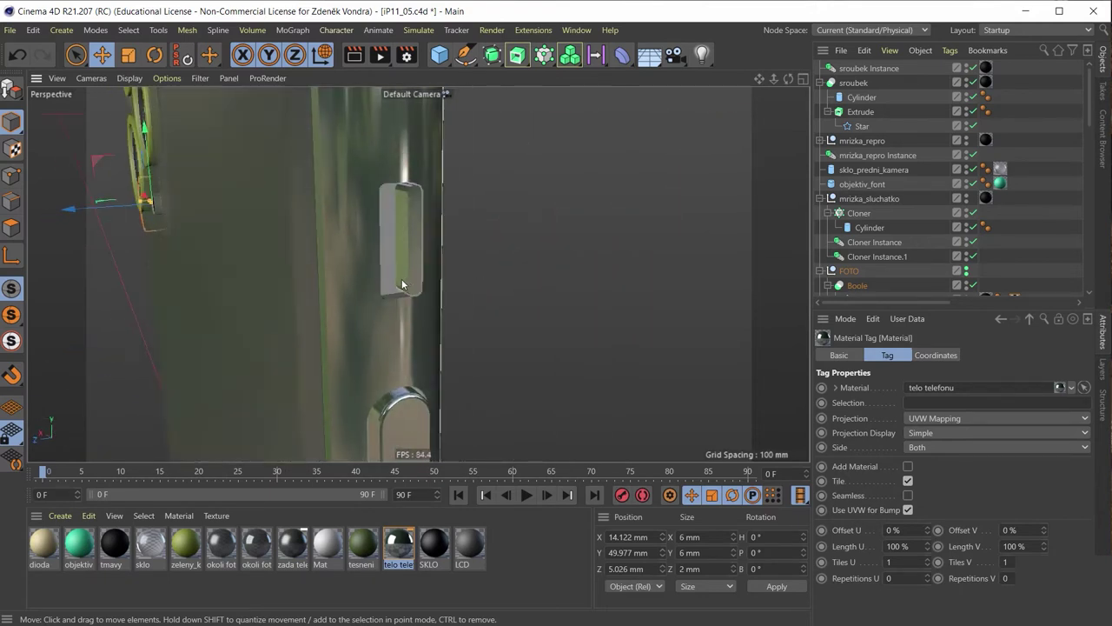
# Assign the telo telefonu material to the +-_orez cutout object.
pyautogui.click(350, 248)
pyautogui.scroll(-3, 887, 181)
pyautogui.scroll(-3, 886, 182)
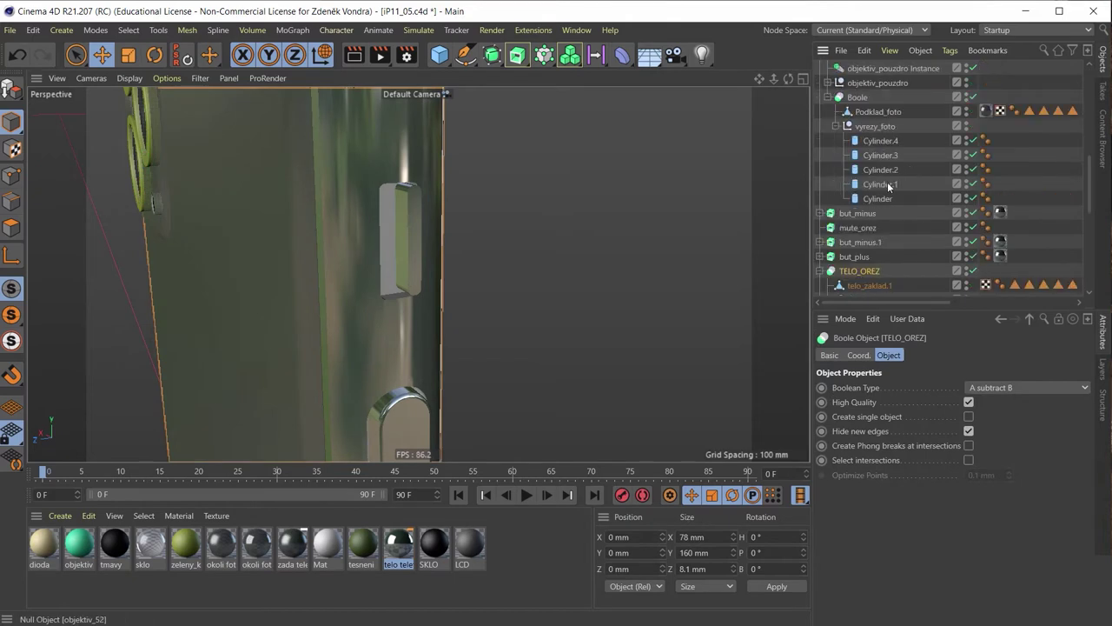
pyautogui.scroll(-2, 889, 188)
pyautogui.scroll(-3, 920, 249)
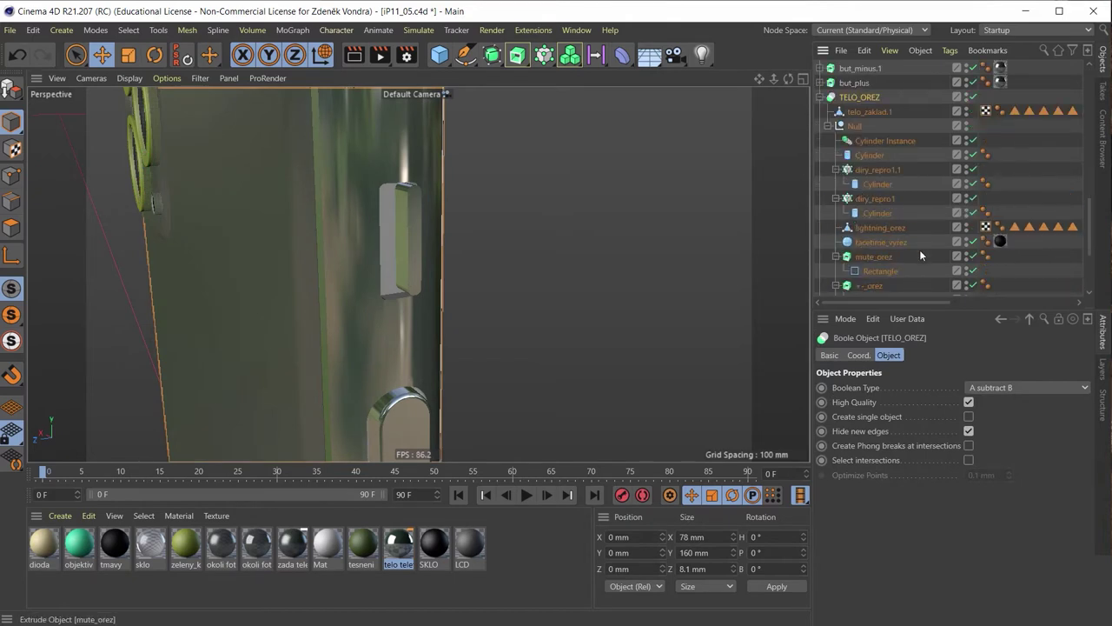
pyautogui.scroll(-2, 919, 249)
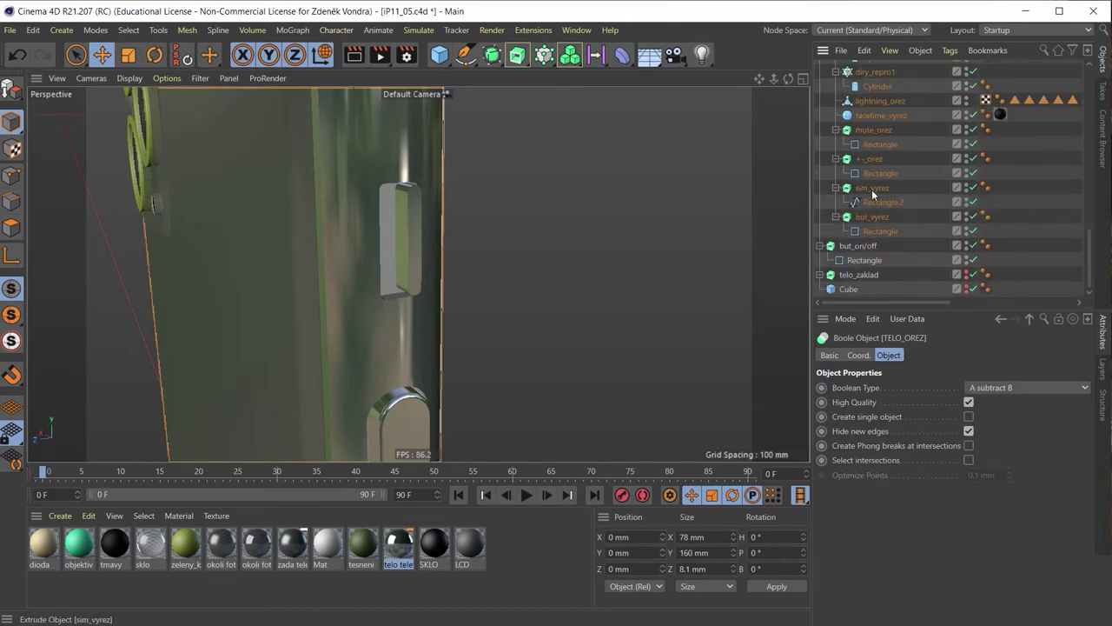
pyautogui.click(868, 160)
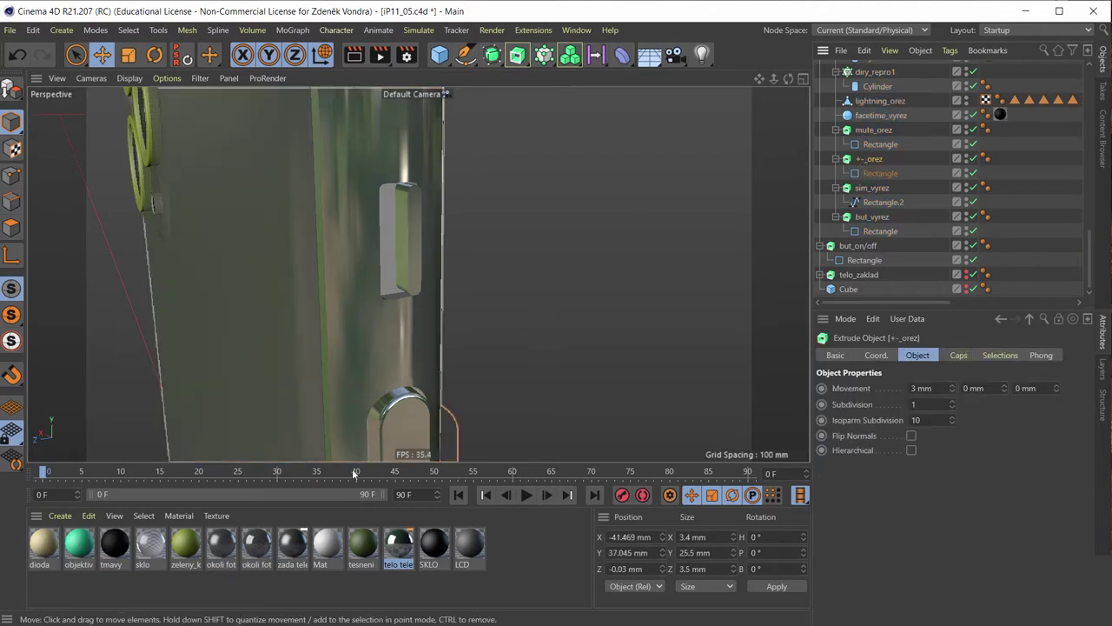
pyautogui.moveTo(409, 550); pyautogui.dragTo(880, 165)
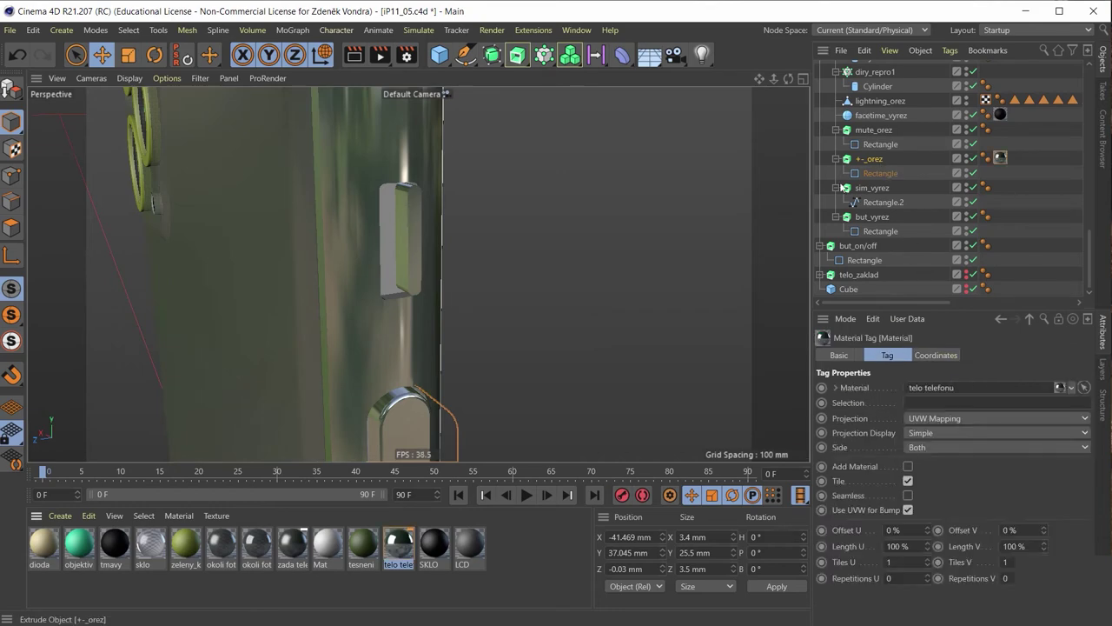
# Apply the telo telefonu material to mute_orez.
pyautogui.keyDown('alt'); pyautogui.moveTo(411, 250); pyautogui.dragTo(403, 357); pyautogui.keyUp('alt')
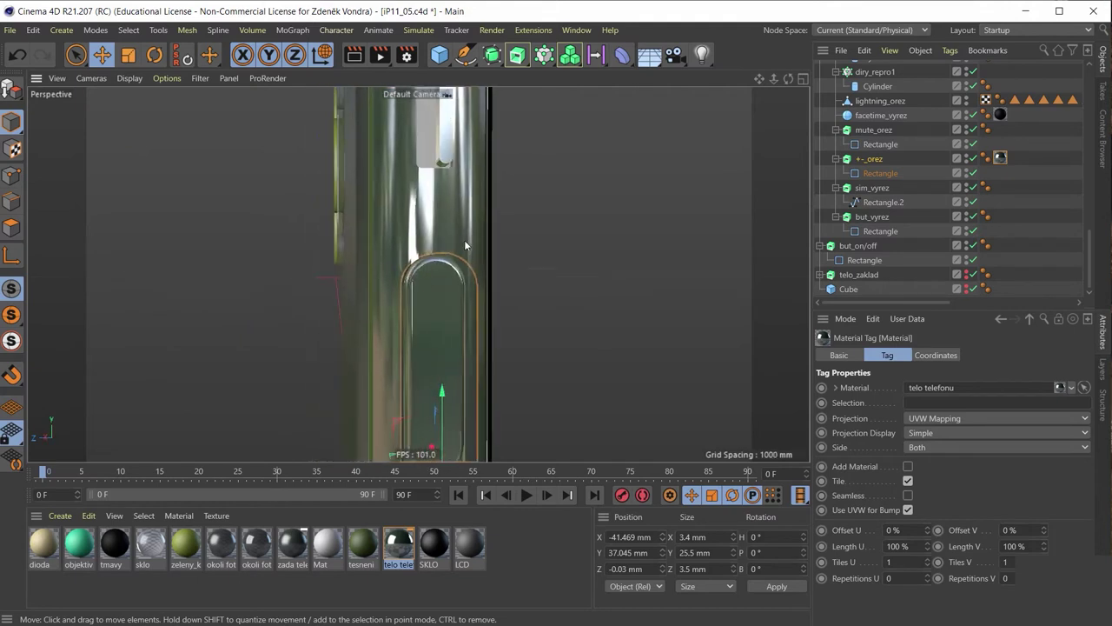
pyautogui.keyDown('alt'); pyautogui.moveTo(403, 357); pyautogui.dragTo(495, 351); pyautogui.keyUp('alt')
pyautogui.moveTo(390, 571); pyautogui.dragTo(922, 223)
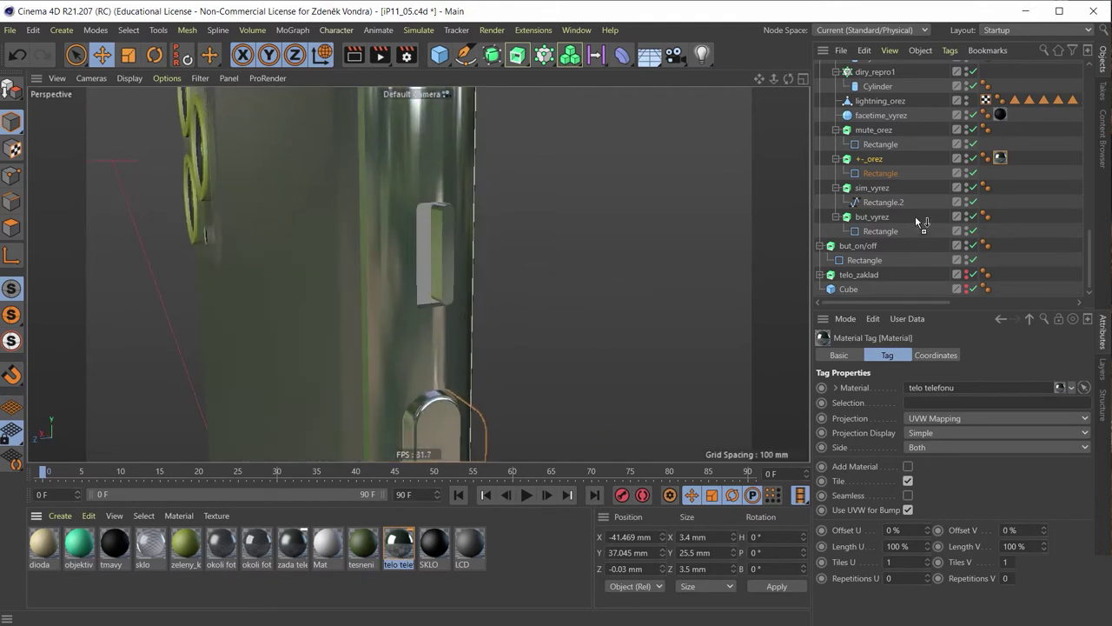
pyautogui.moveTo(922, 222); pyautogui.dragTo(875, 131)
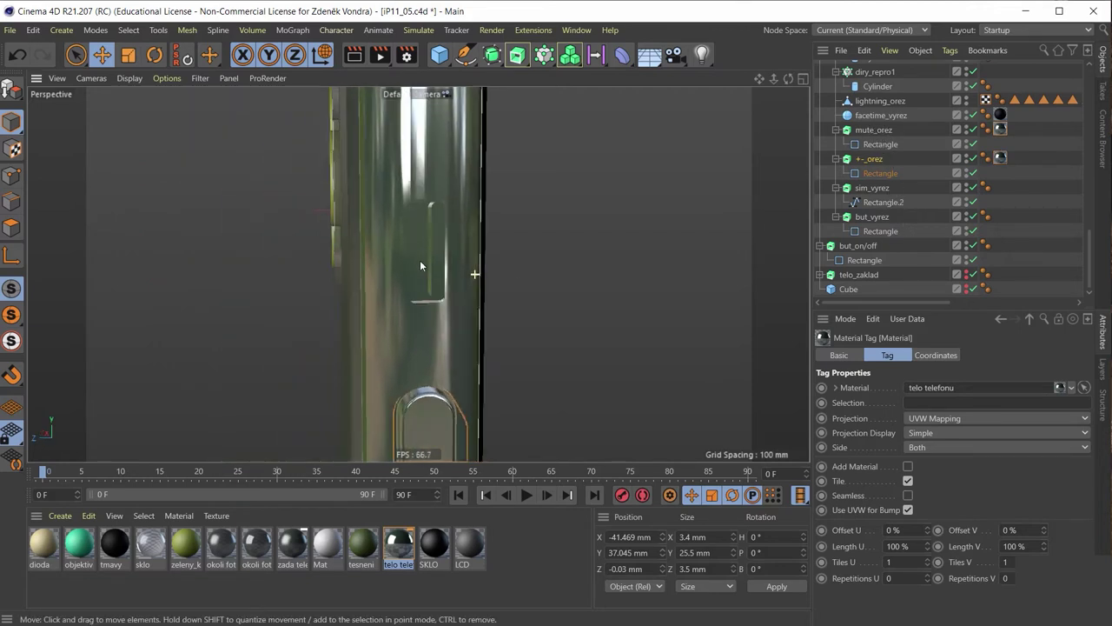
pyautogui.moveTo(533, 274)
pyautogui.keyDown('alt'); pyautogui.mouseDown()
pyautogui.moveTo(425, 265)
pyautogui.moveTo(553, 275)
pyautogui.mouseUp(); pyautogui.keyUp('alt')
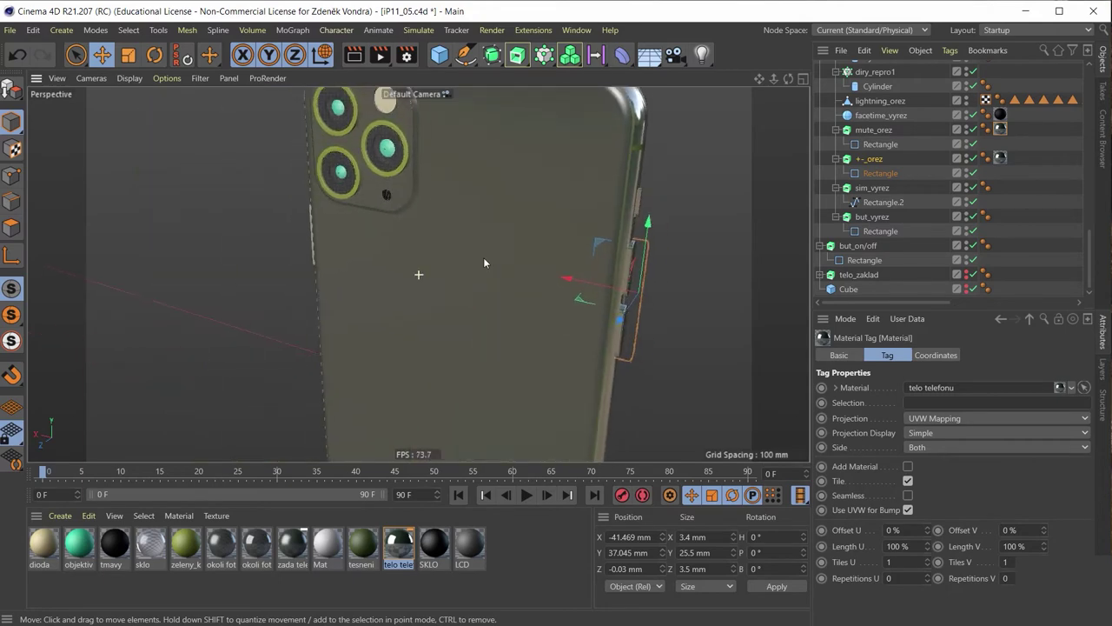
# Apply the telo telefonu material to but_on/off and check the button.
pyautogui.keyDown('alt'); pyautogui.moveTo(552, 273); pyautogui.dragTo(474, 295); pyautogui.keyUp('alt')
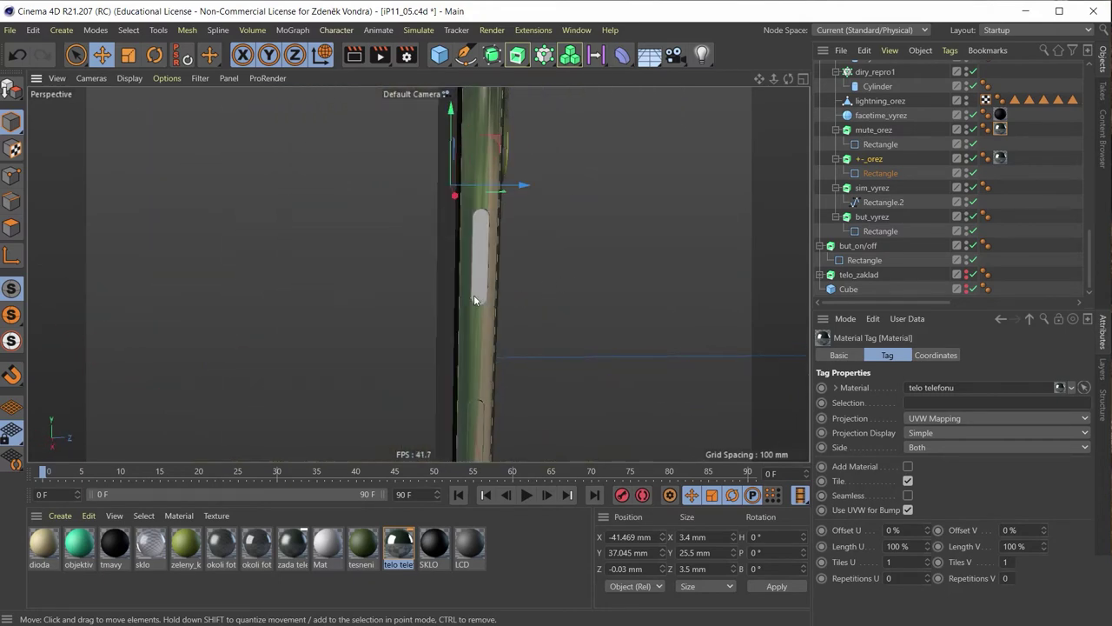
pyautogui.scroll(3, 473, 294)
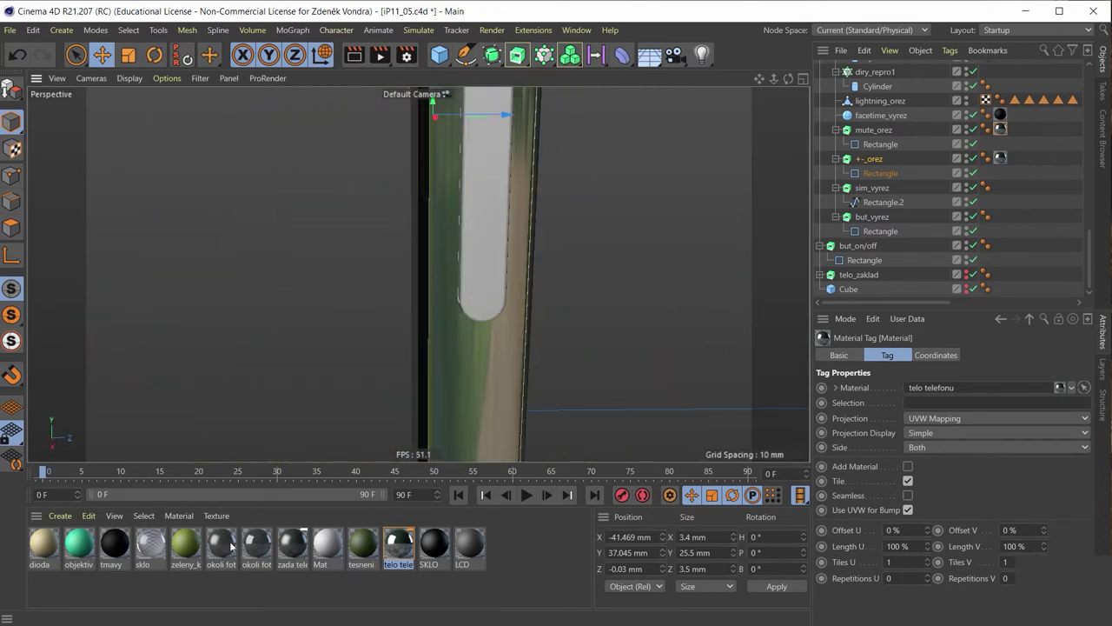
pyautogui.moveTo(393, 554); pyautogui.dragTo(502, 246)
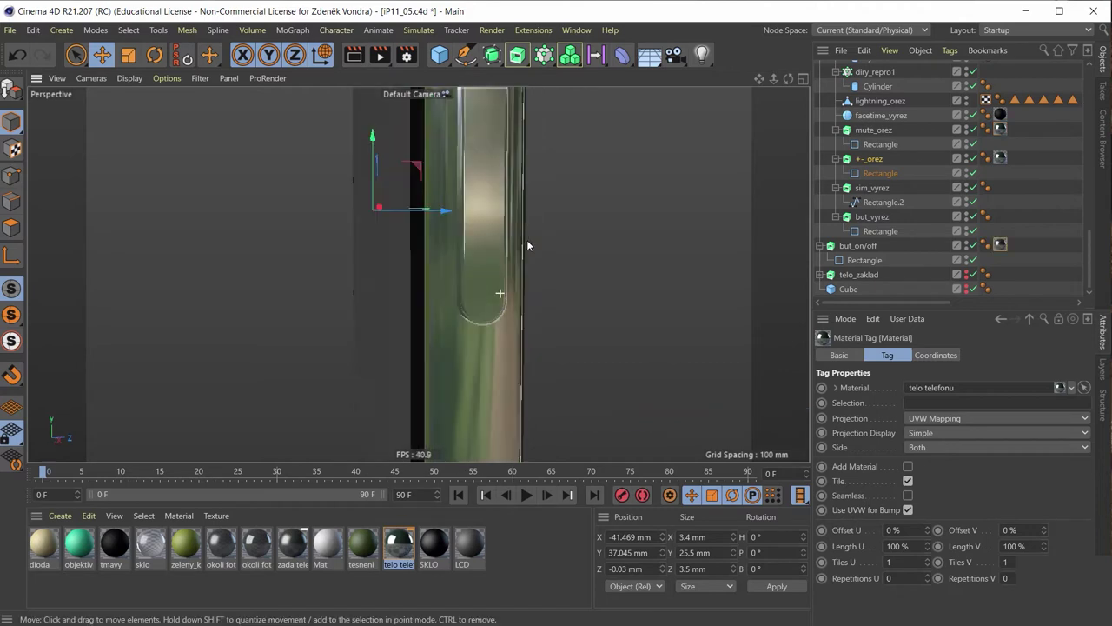
pyautogui.moveTo(486, 305)
pyautogui.keyDown('alt'); pyautogui.mouseDown()
pyautogui.moveTo(272, 296)
pyautogui.moveTo(357, 301)
pyautogui.mouseUp(); pyautogui.keyUp('alt')
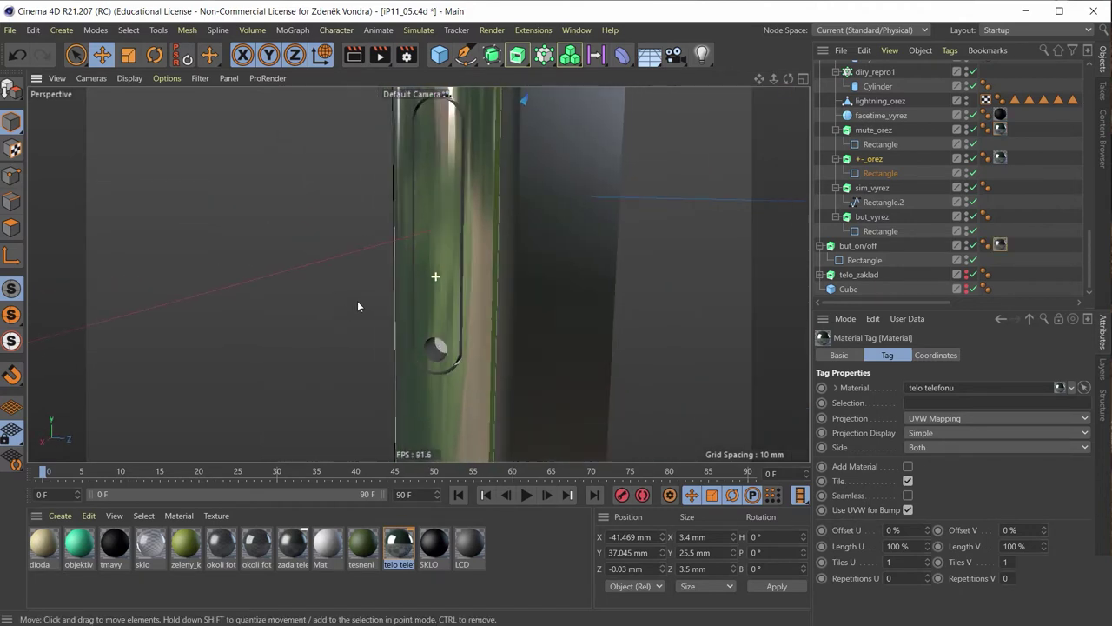
# Apply the telo telefonu material to the sim_vyrez cutout.
pyautogui.click(869, 201)
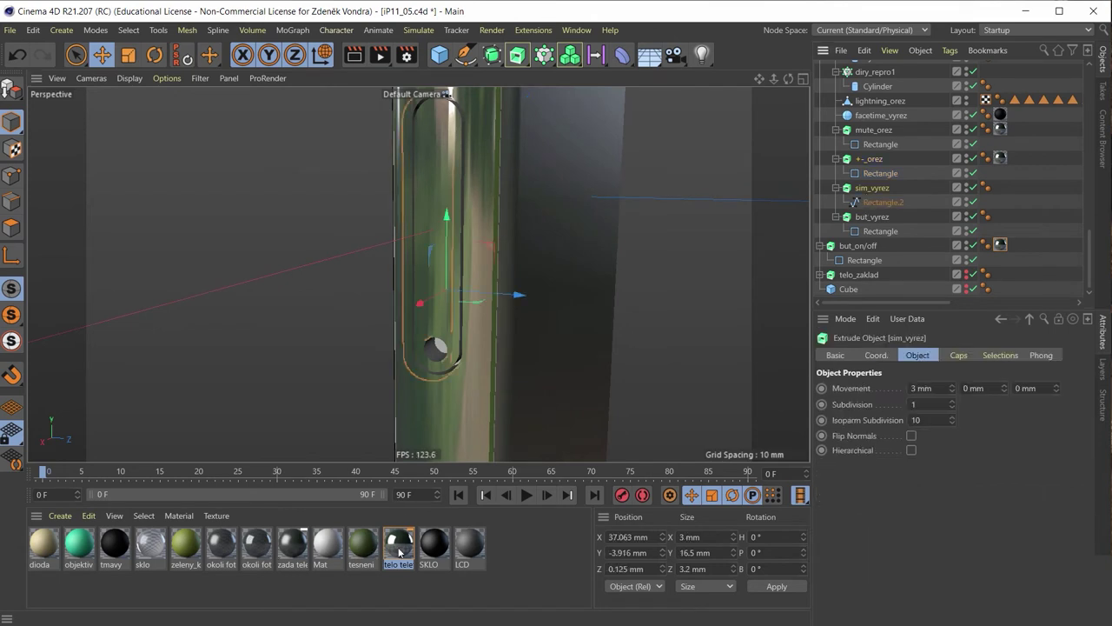
pyautogui.moveTo(400, 551); pyautogui.dragTo(872, 192)
pyautogui.moveTo(513, 233)
pyautogui.keyDown('alt'); pyautogui.mouseDown()
pyautogui.moveTo(614, 216)
pyautogui.moveTo(545, 196)
pyautogui.moveTo(433, 393)
pyautogui.moveTo(309, 371)
pyautogui.moveTo(422, 347)
pyautogui.moveTo(337, 259)
pyautogui.moveTo(248, 248)
pyautogui.mouseUp(); pyautogui.keyUp('alt')
pyautogui.scroll(-5, 546, 202)
# Scroll the Object Manager and select the top-left lens ring.
pyautogui.scroll(5, 247, 247)
pyautogui.scroll(3, 246, 246)
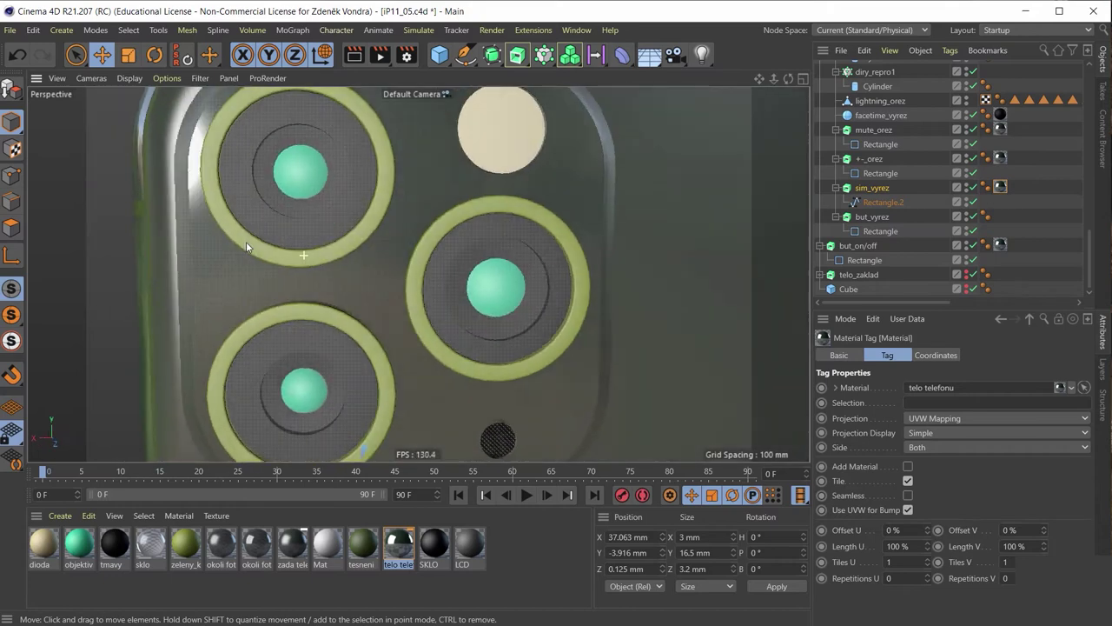
pyautogui.scroll(-2, 165, 243)
pyautogui.scroll(-2, 229, 237)
pyautogui.scroll(-2, 261, 243)
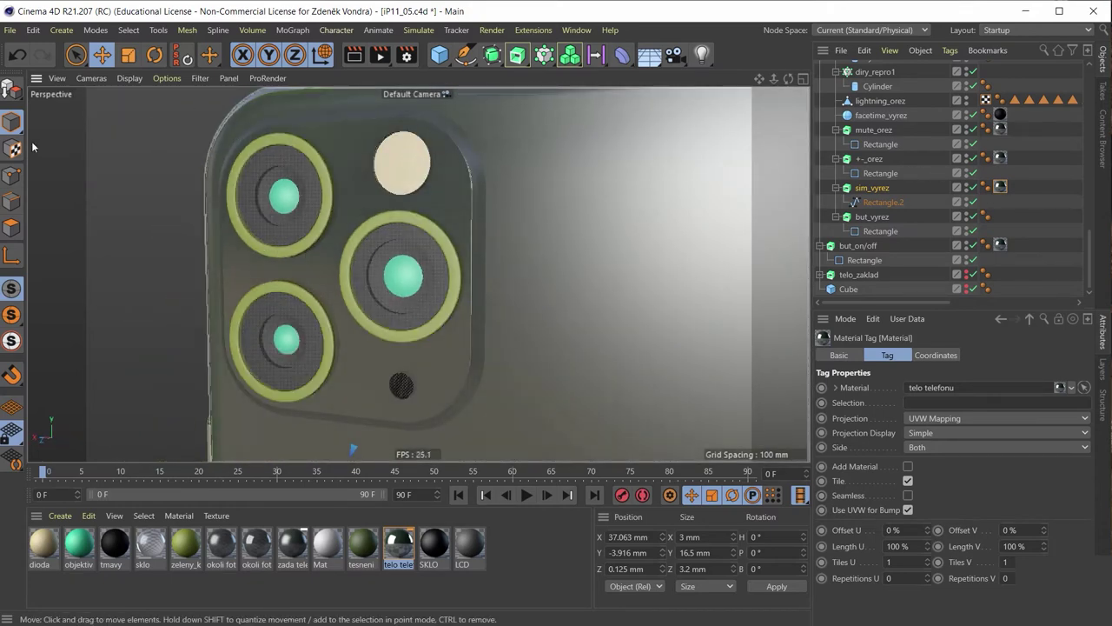
pyautogui.click(316, 173)
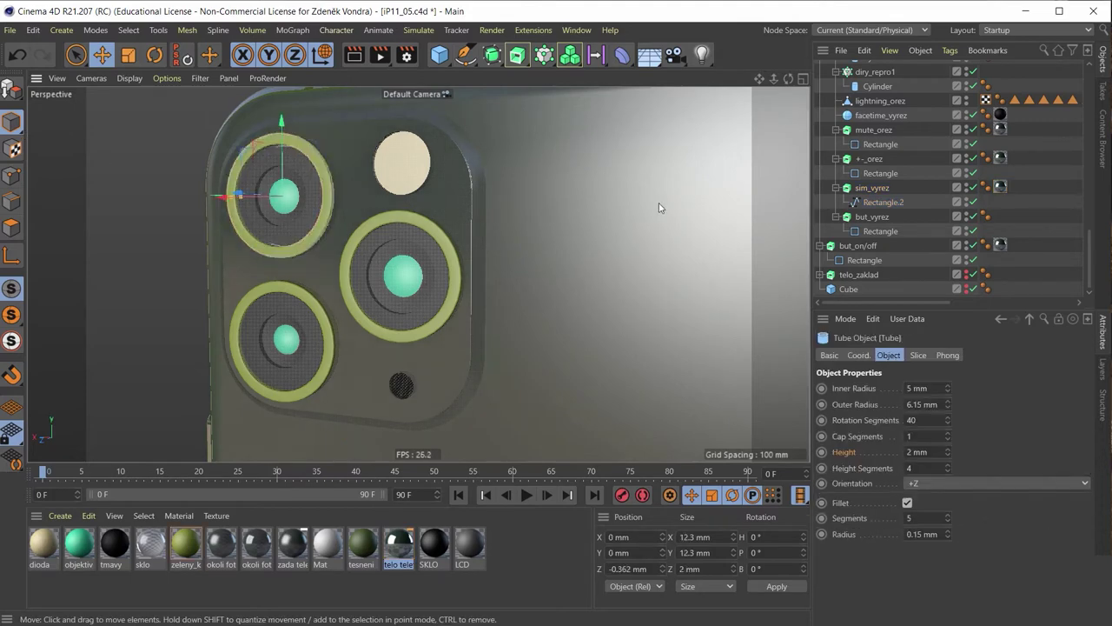
pyautogui.scroll(5, 948, 184)
pyautogui.scroll(5, 948, 185)
# Give the Tube under objektiv_pouzdro a chrome material so the lens rings turn chrome.
pyautogui.scroll(3, 946, 186)
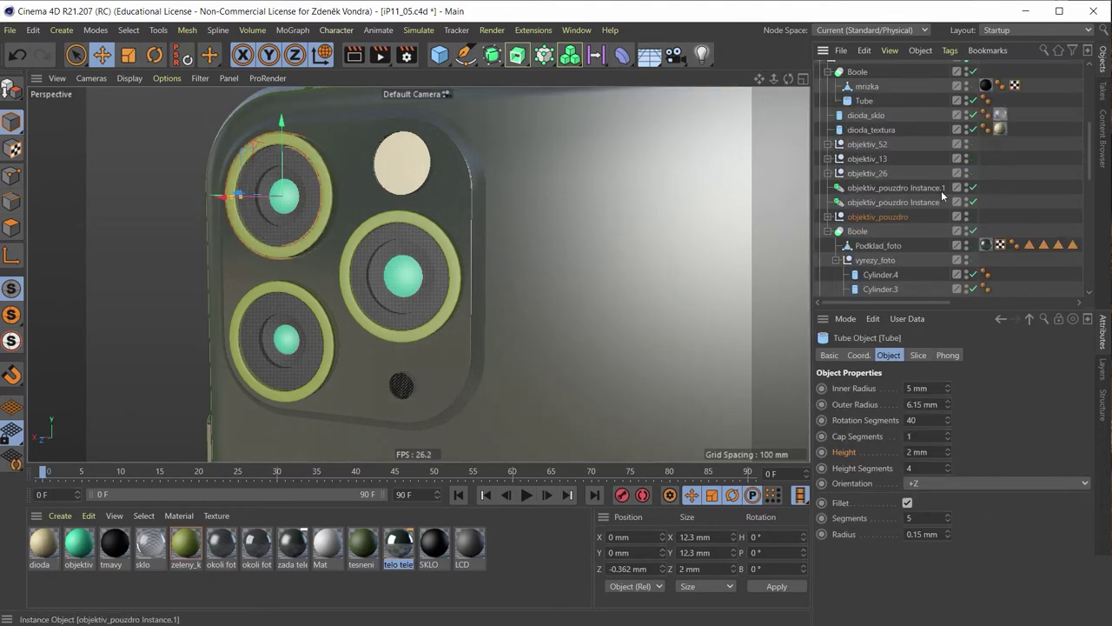
pyautogui.click(828, 222)
pyautogui.click(827, 222)
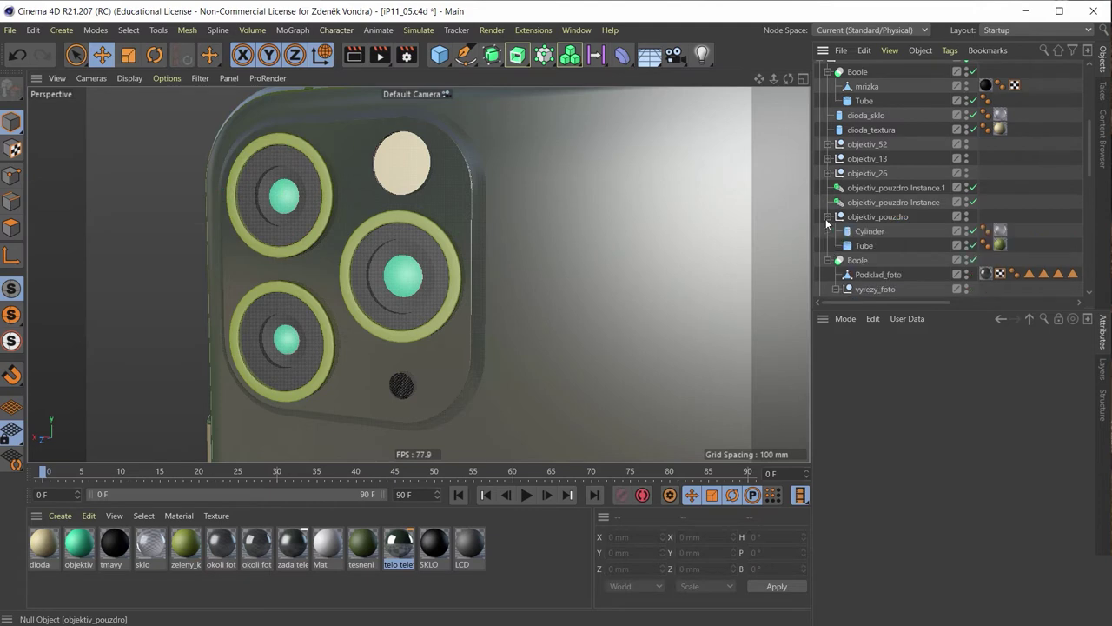
pyautogui.click(862, 246)
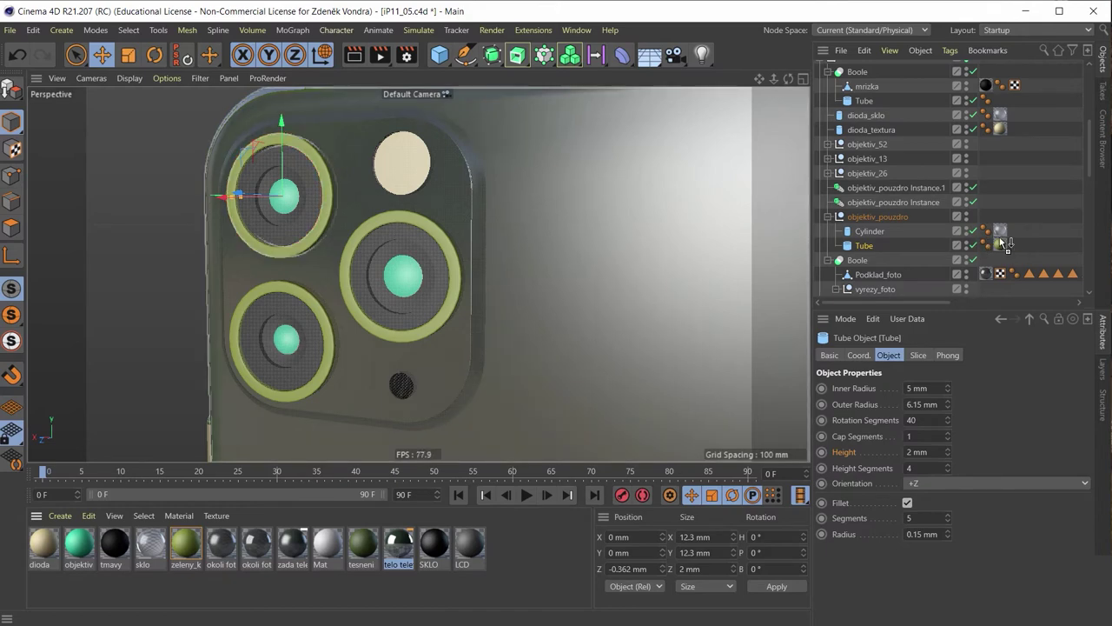
pyautogui.moveTo(1004, 248); pyautogui.dragTo(1001, 247)
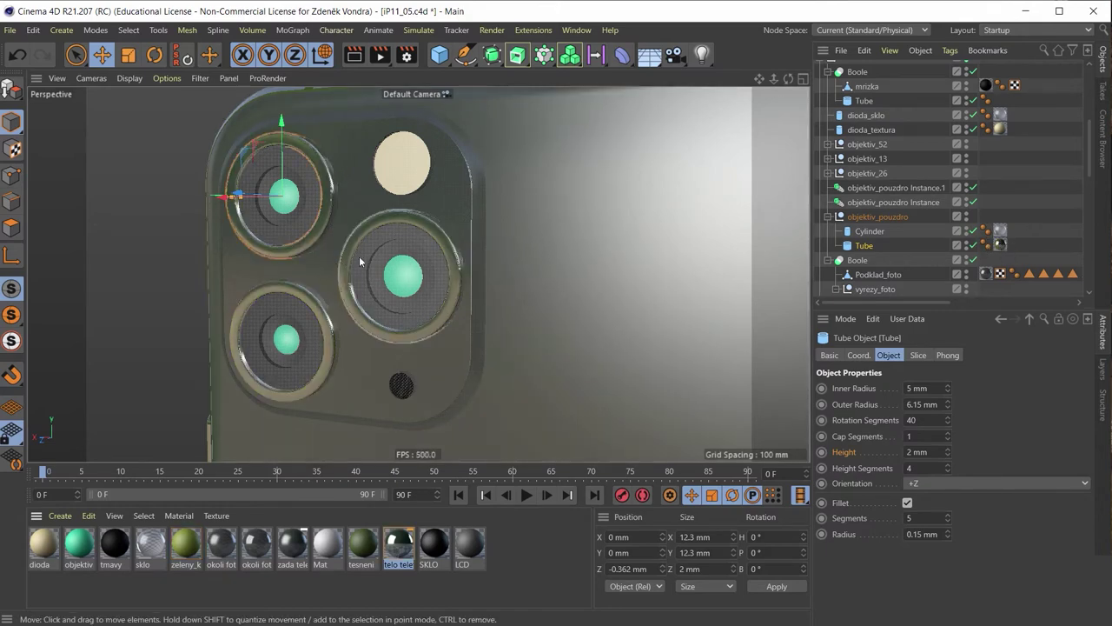
pyautogui.moveTo(359, 255)
pyautogui.keyDown('alt'); pyautogui.mouseDown()
pyautogui.moveTo(412, 252)
pyautogui.moveTo(397, 240)
pyautogui.moveTo(283, 269)
pyautogui.moveTo(438, 326)
pyautogui.moveTo(414, 249)
pyautogui.moveTo(316, 231)
pyautogui.moveTo(319, 252)
pyautogui.moveTo(304, 269)
pyautogui.moveTo(389, 295)
pyautogui.moveTo(448, 300)
pyautogui.moveTo(492, 281)
pyautogui.moveTo(454, 258)
pyautogui.moveTo(442, 278)
pyautogui.moveTo(345, 296)
pyautogui.moveTo(443, 286)
pyautogui.moveTo(425, 311)
pyautogui.moveTo(307, 327)
pyautogui.moveTo(44, 288)
pyautogui.moveTo(154, 323)
pyautogui.moveTo(244, 312)
pyautogui.moveTo(354, 258)
pyautogui.moveTo(246, 324)
pyautogui.moveTo(315, 306)
pyautogui.moveTo(230, 307)
pyautogui.moveTo(221, 330)
pyautogui.mouseUp(); pyautogui.keyUp('alt')
# Inspect the tesneni material in its editor, then bring up the V menu's projects list.
pyautogui.scroll(-1, 220, 326)
pyautogui.scroll(-2, 219, 328)
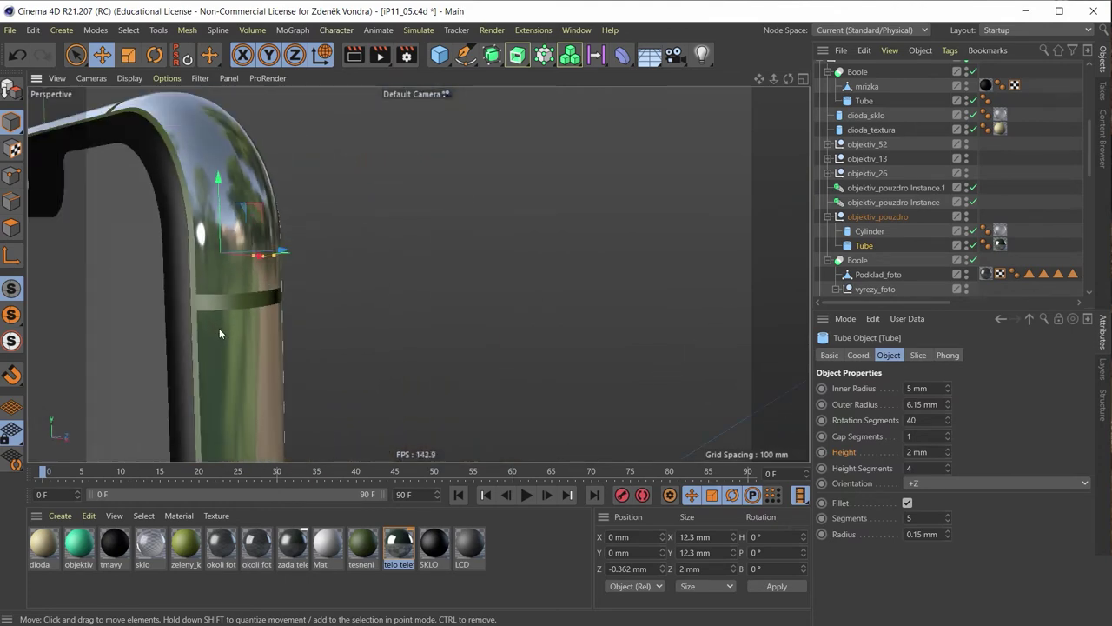
pyautogui.click(361, 545)
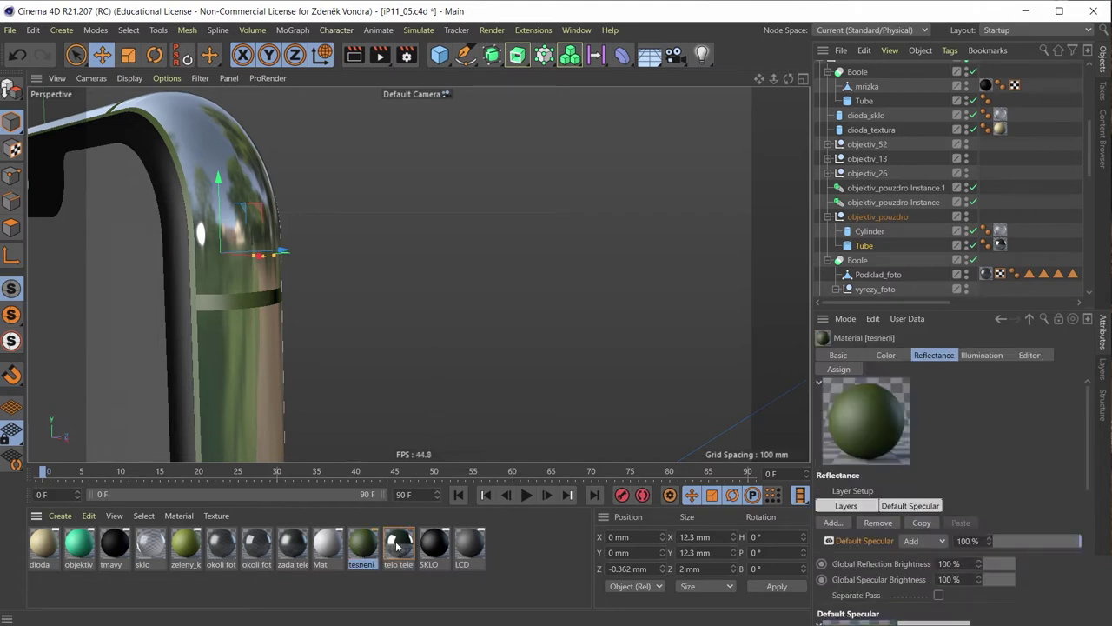
pyautogui.doubleClick(363, 545)
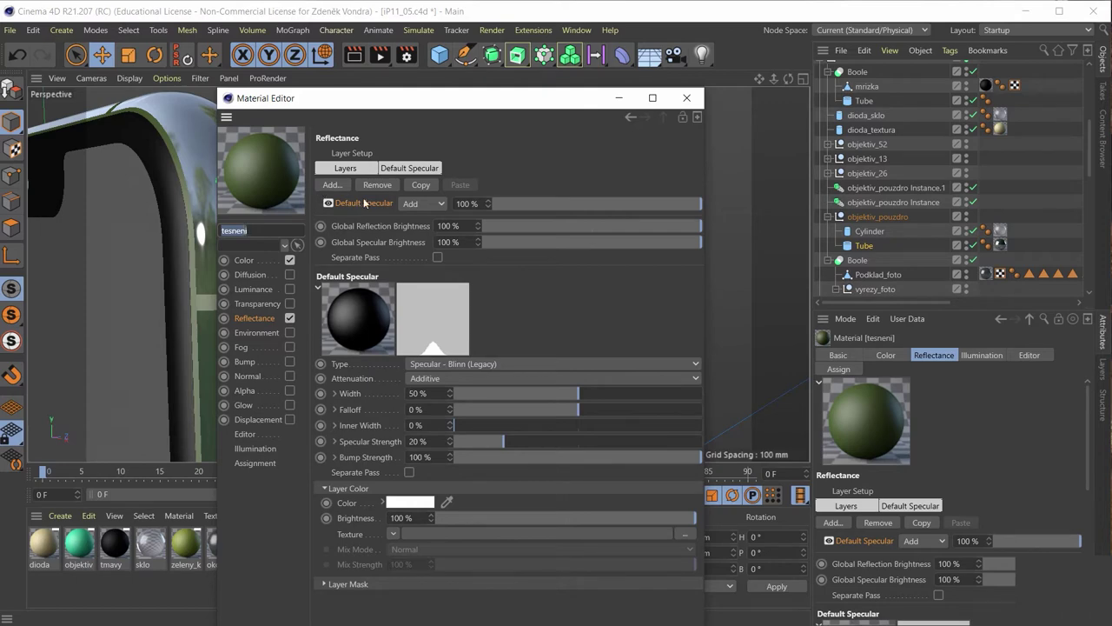
pyautogui.click(686, 97)
pyautogui.press('v')
pyautogui.moveTo(552, 294)
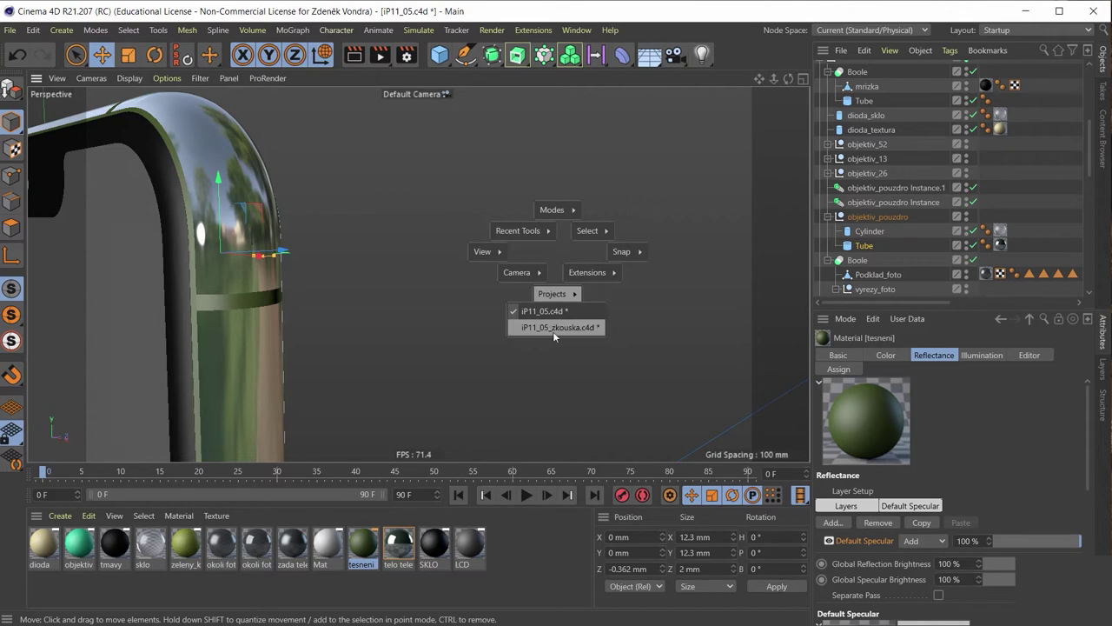
pyautogui.click(553, 334)
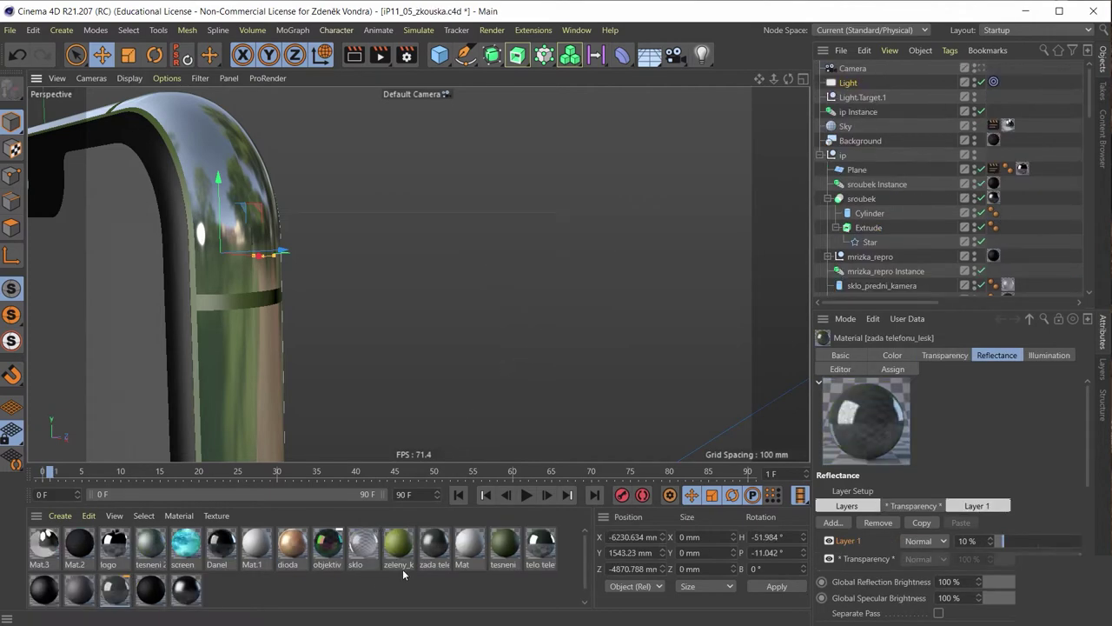
pyautogui.doubleClick(506, 548)
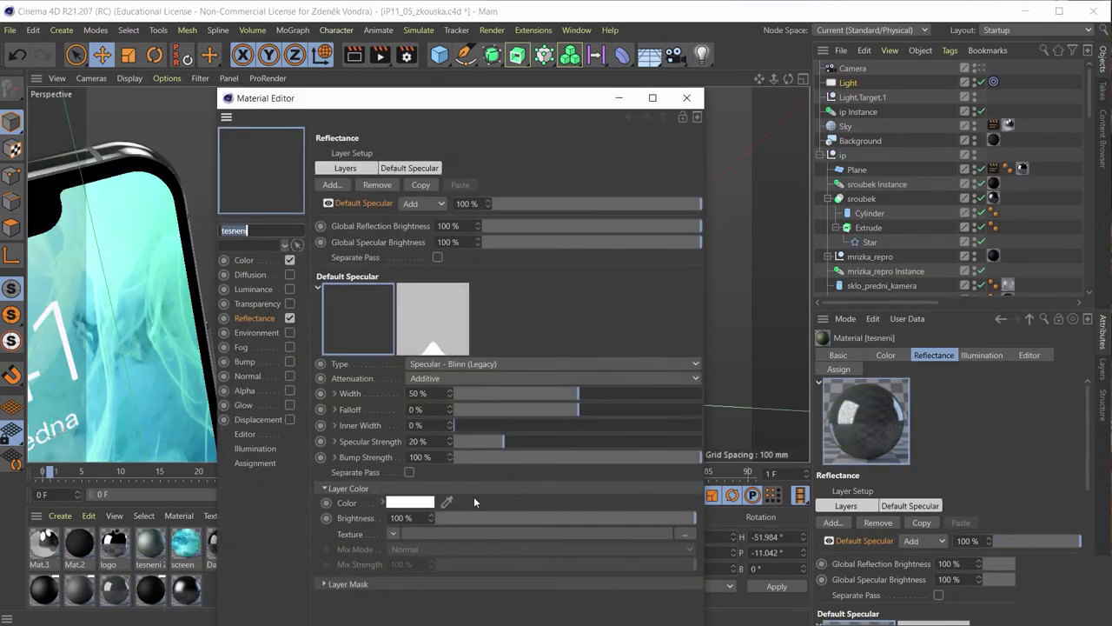
pyautogui.click(246, 262)
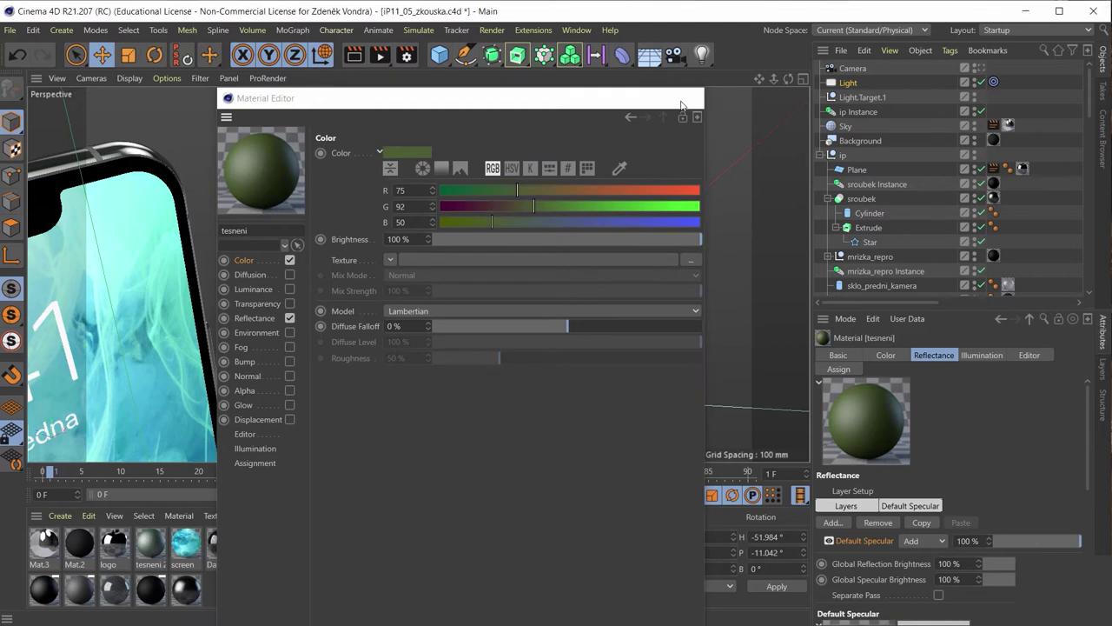
pyautogui.click(687, 98)
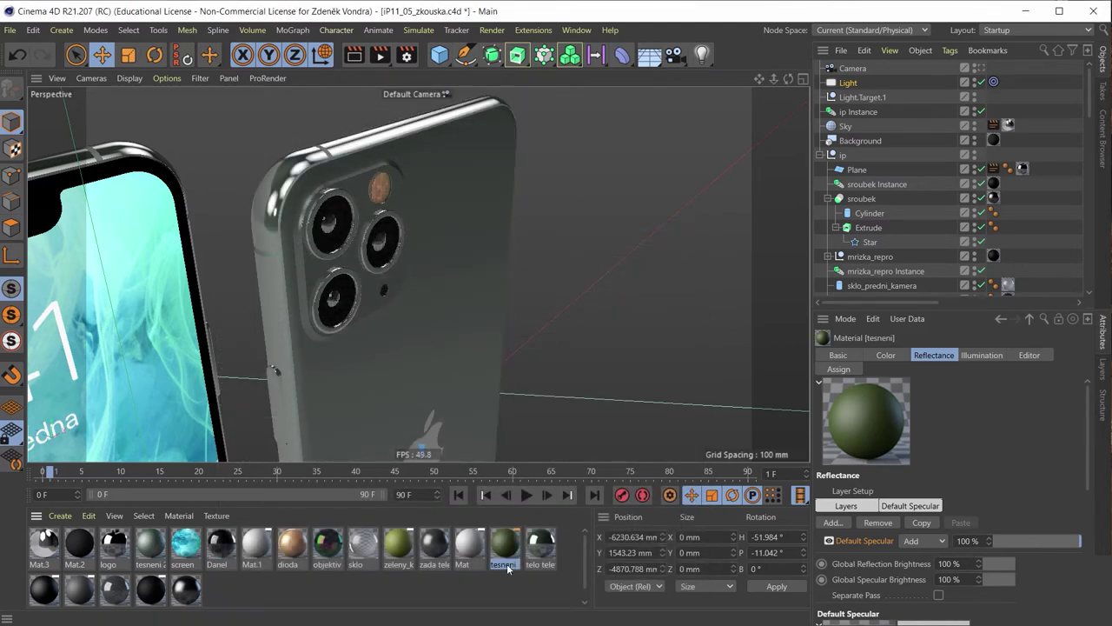
pyautogui.doubleClick(139, 546)
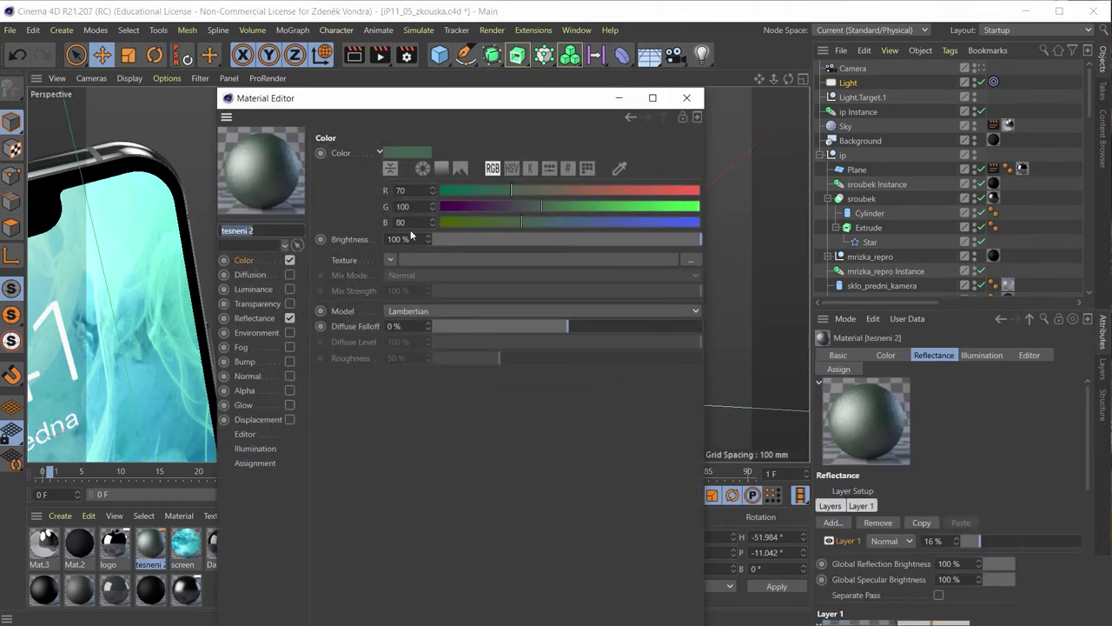
pyautogui.click(618, 98)
pyautogui.press('v')
pyautogui.moveTo(501, 236)
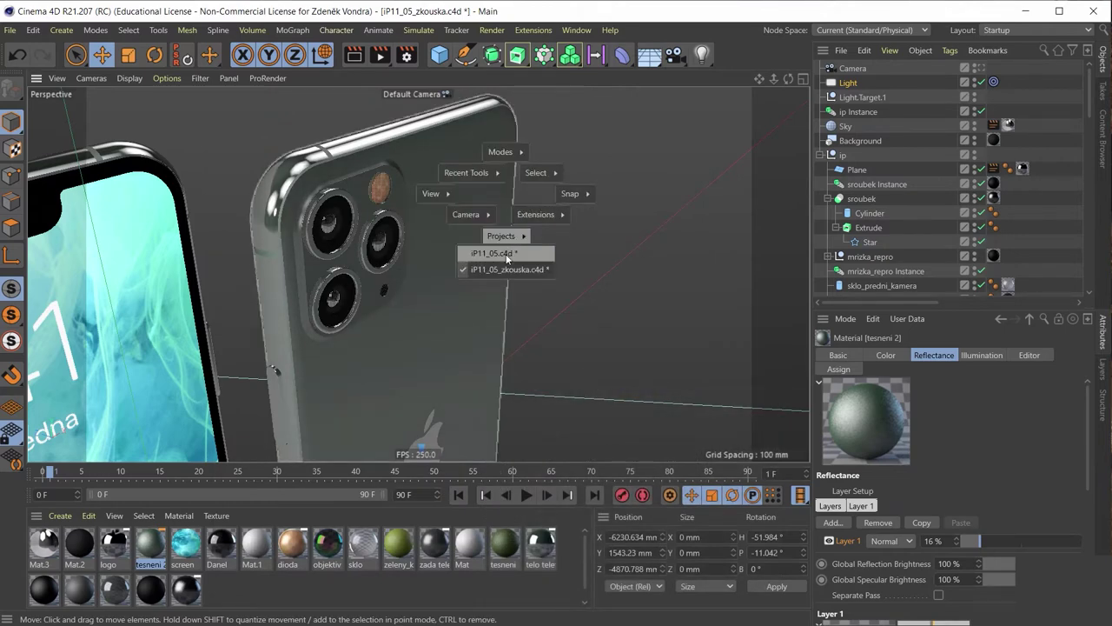
pyautogui.click(506, 253)
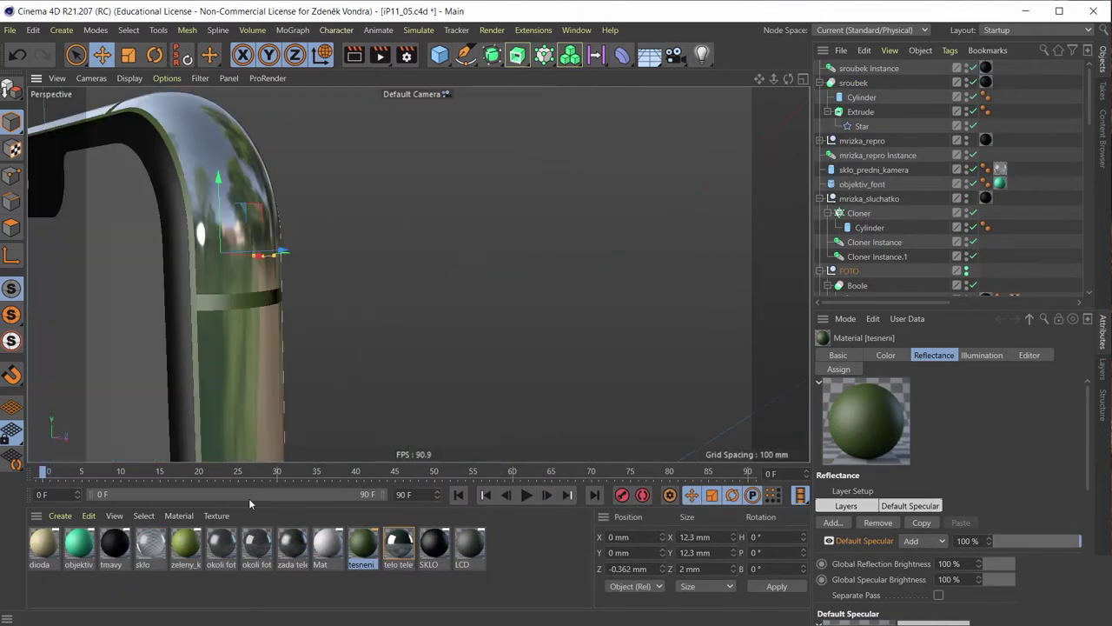
# Set tesneni's colour to R 70, G 100, B 80 at 70 % brightness.
pyautogui.doubleClick(363, 546)
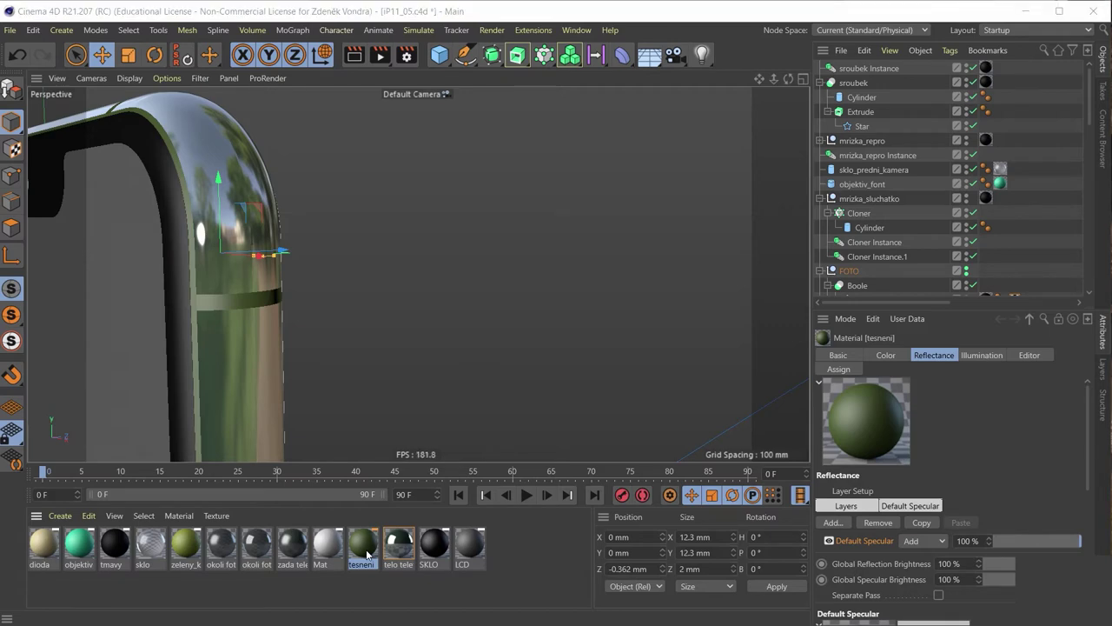
pyautogui.hotkey('ctrl', 'a')
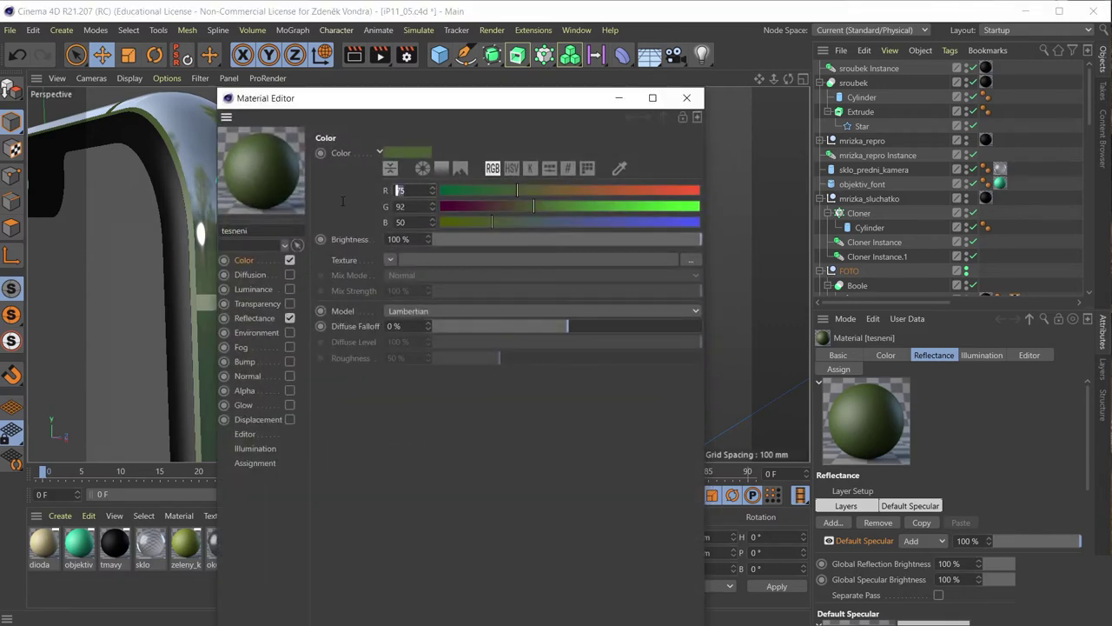
pyautogui.press('Tab')
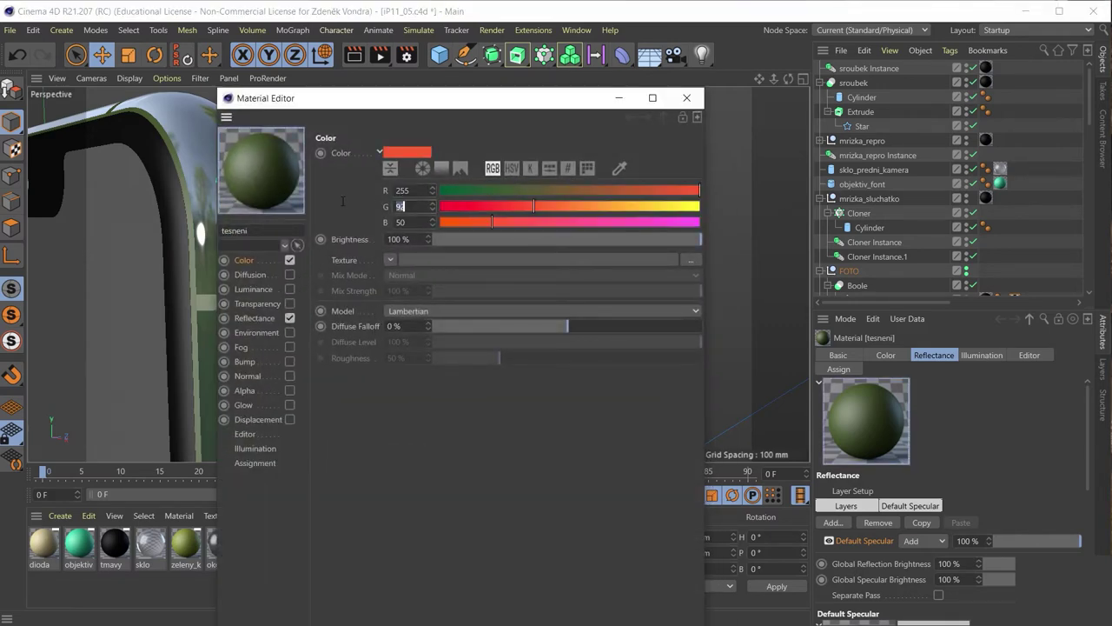
pyautogui.hotkey('shift', 'Tab')
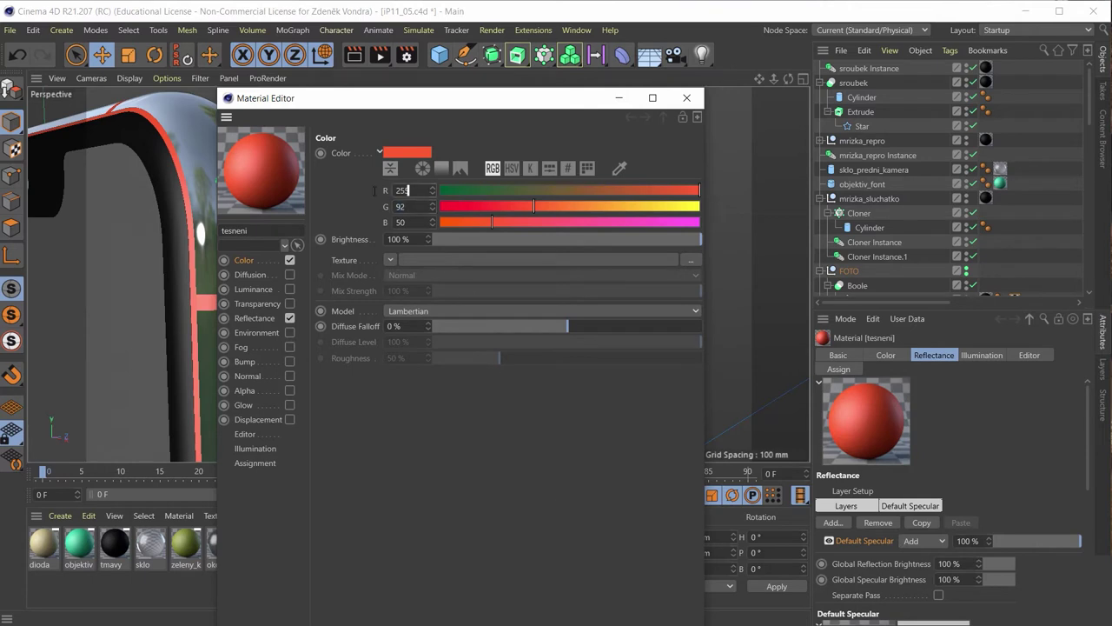
pyautogui.write('70')
pyautogui.press('Tab')
pyautogui.write('10')
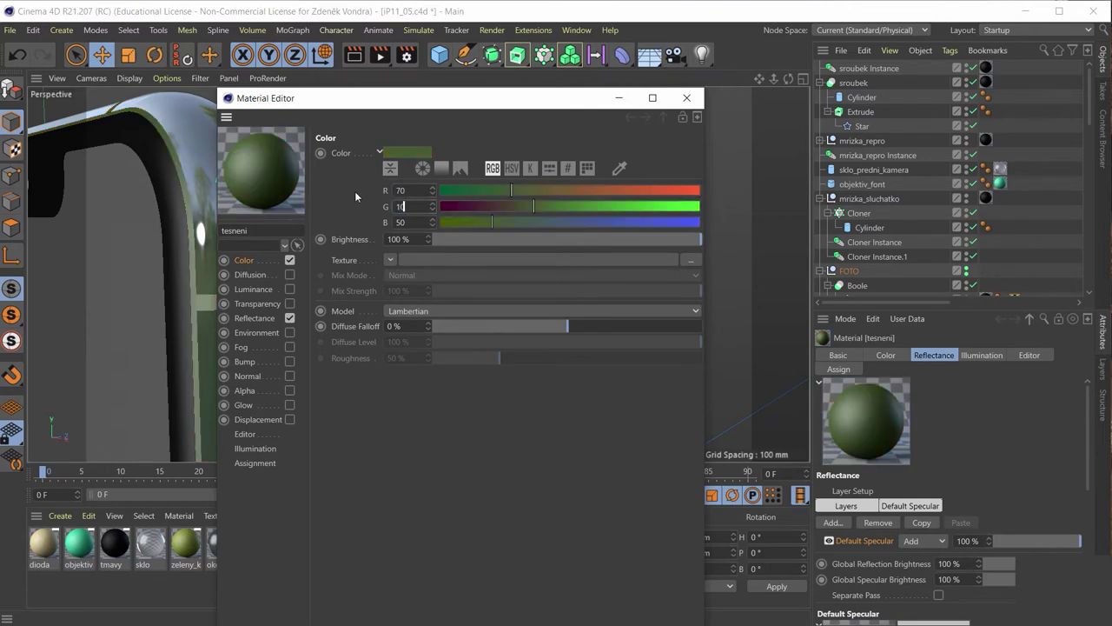
pyautogui.write('0')
pyautogui.press('Tab')
pyautogui.write('8')
pyautogui.write('0')
pyautogui.press('Tab')
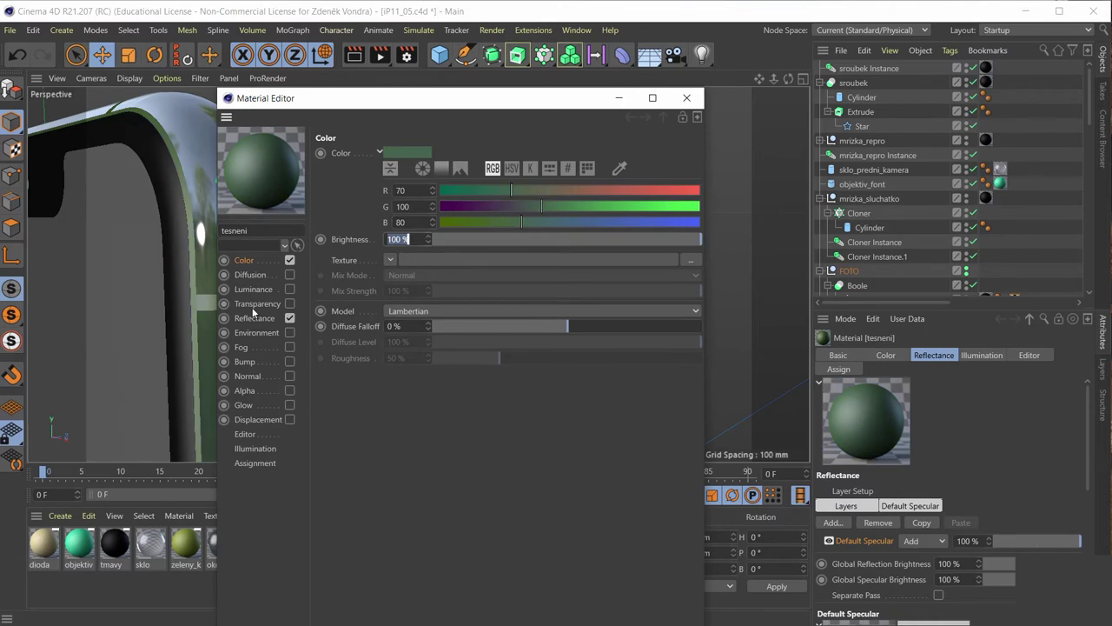
pyautogui.write('7')
pyautogui.write('0')
pyautogui.press('Return')
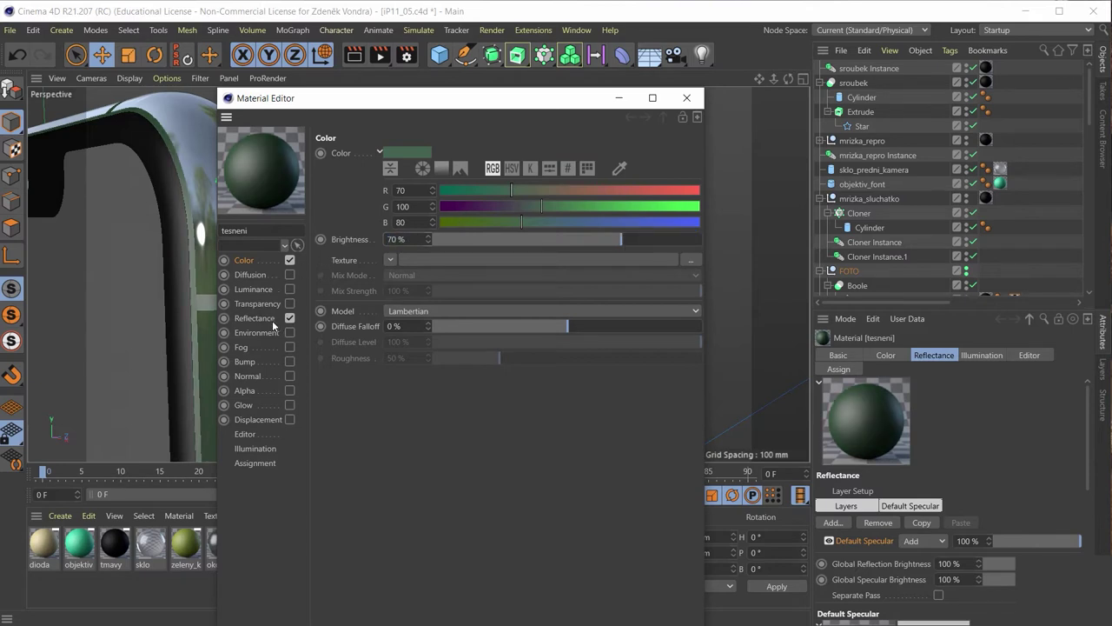
pyautogui.click(254, 318)
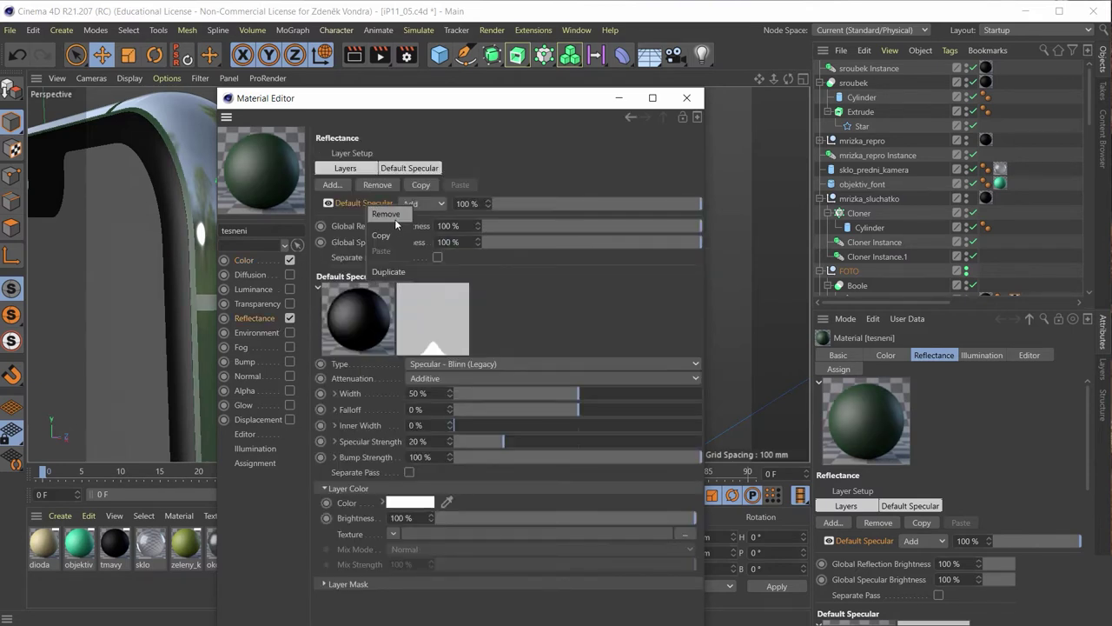
# Replace tesneni's default specular with a Beckmann layer at 16 % strength and 60 % roughness.
pyautogui.click(378, 184)
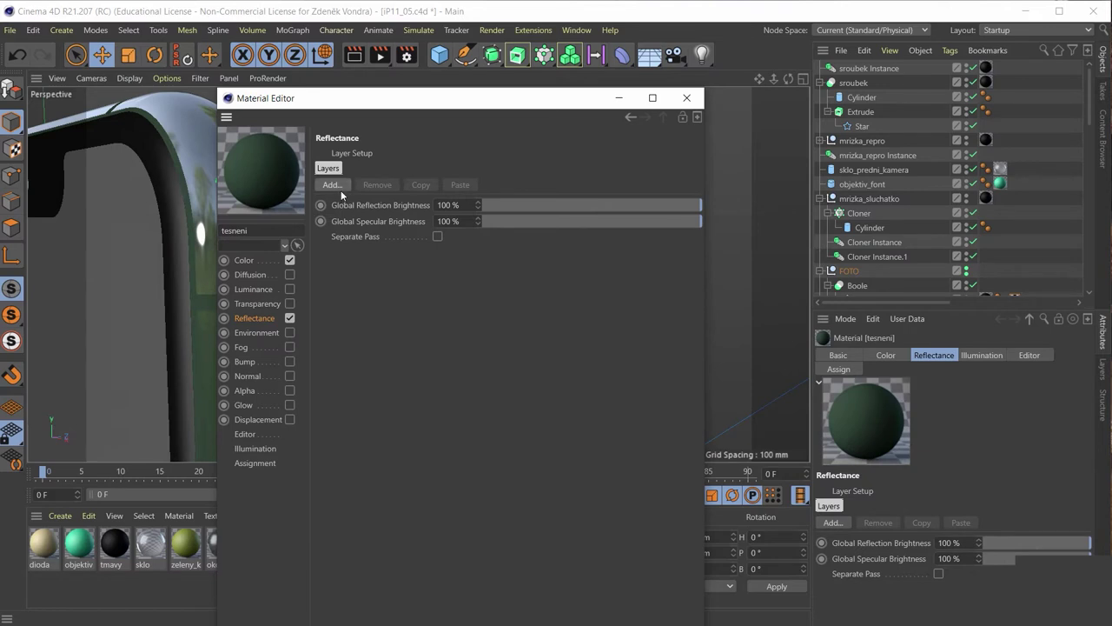
pyautogui.click(342, 188)
pyautogui.click(361, 193)
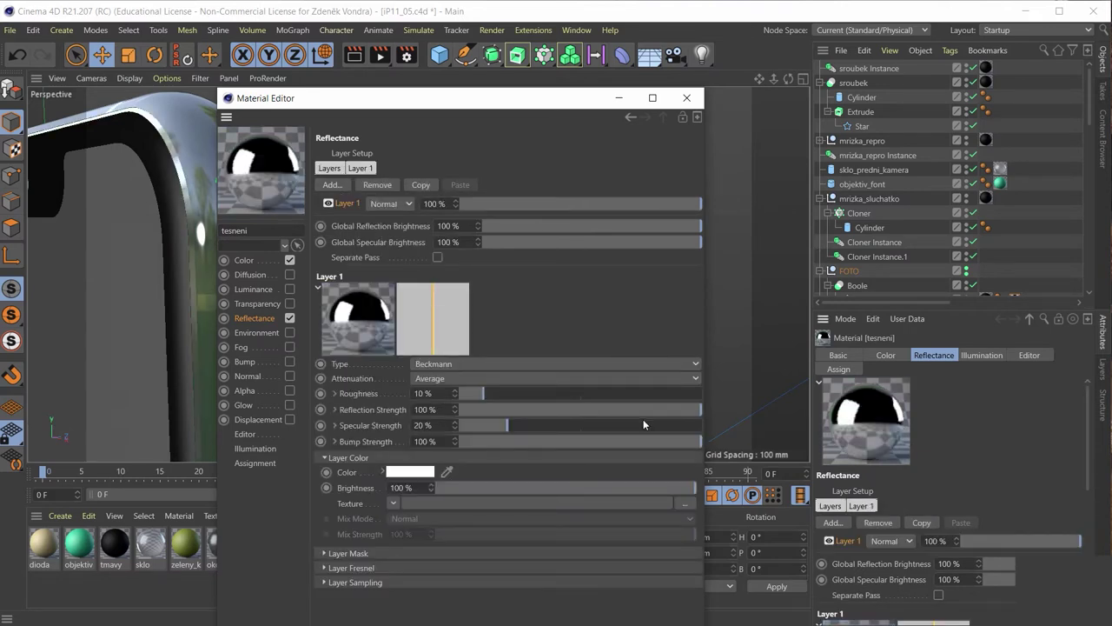
pyautogui.doubleClick(450, 204)
pyautogui.press('BackSpace')
pyautogui.press('Tab')
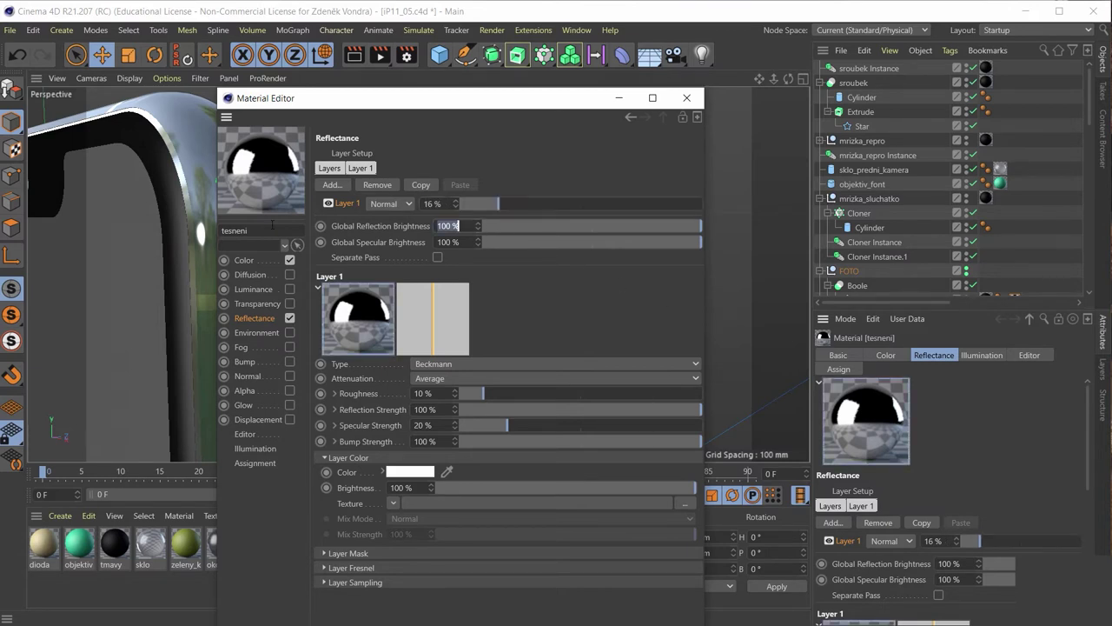
pyautogui.doubleClick(426, 393)
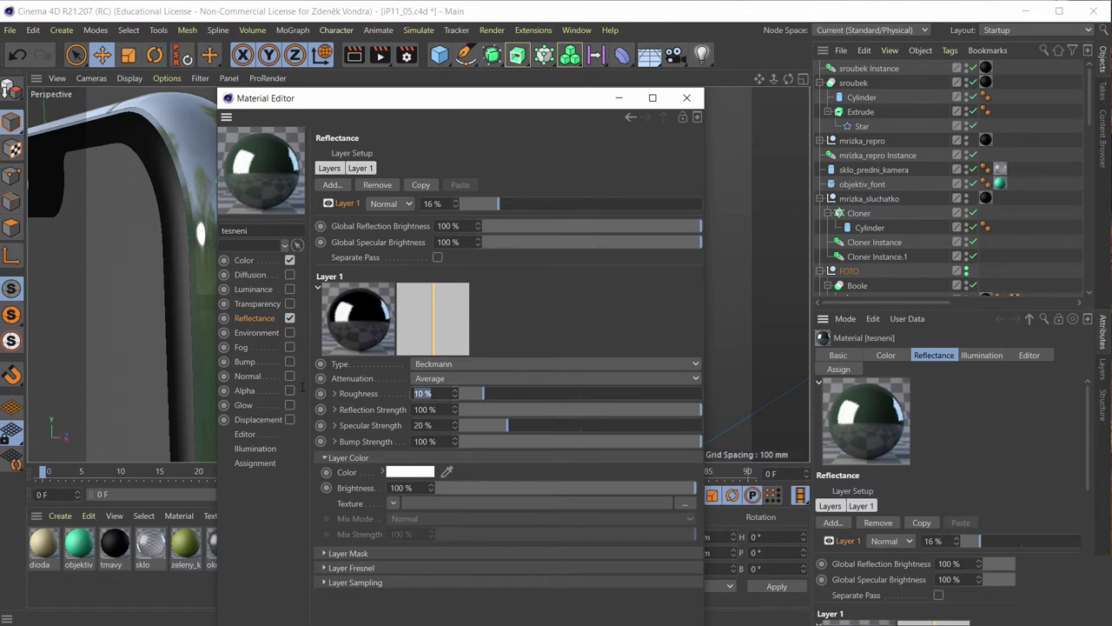
pyautogui.write('60')
pyautogui.press('Return')
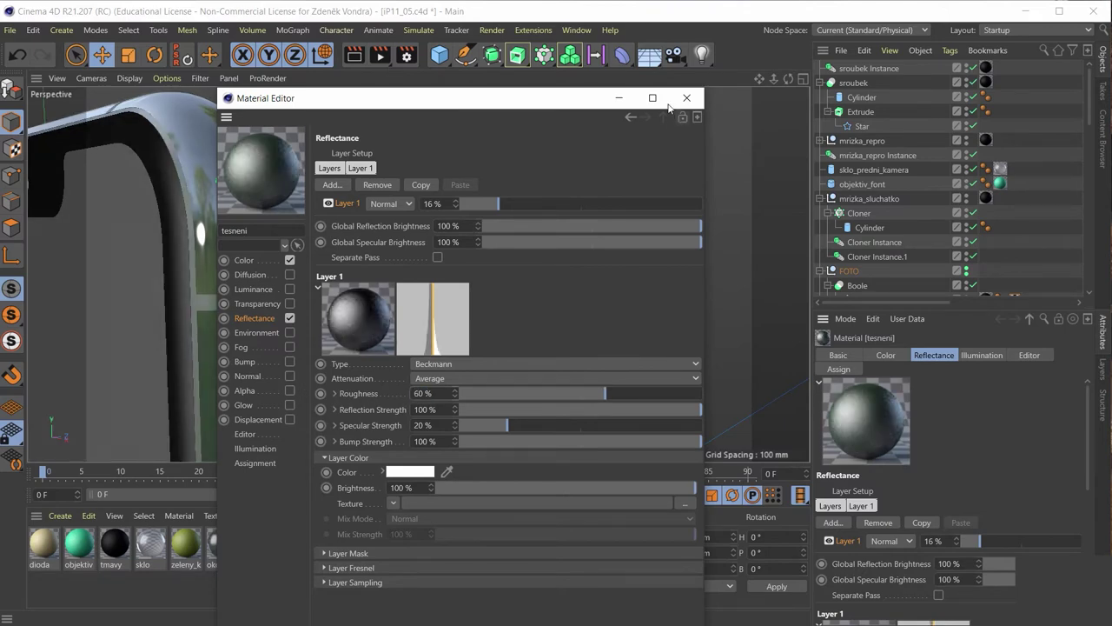
pyautogui.click(687, 97)
pyautogui.keyDown('alt'); pyautogui.moveTo(302, 273); pyautogui.dragTo(337, 273); pyautogui.keyUp('alt')
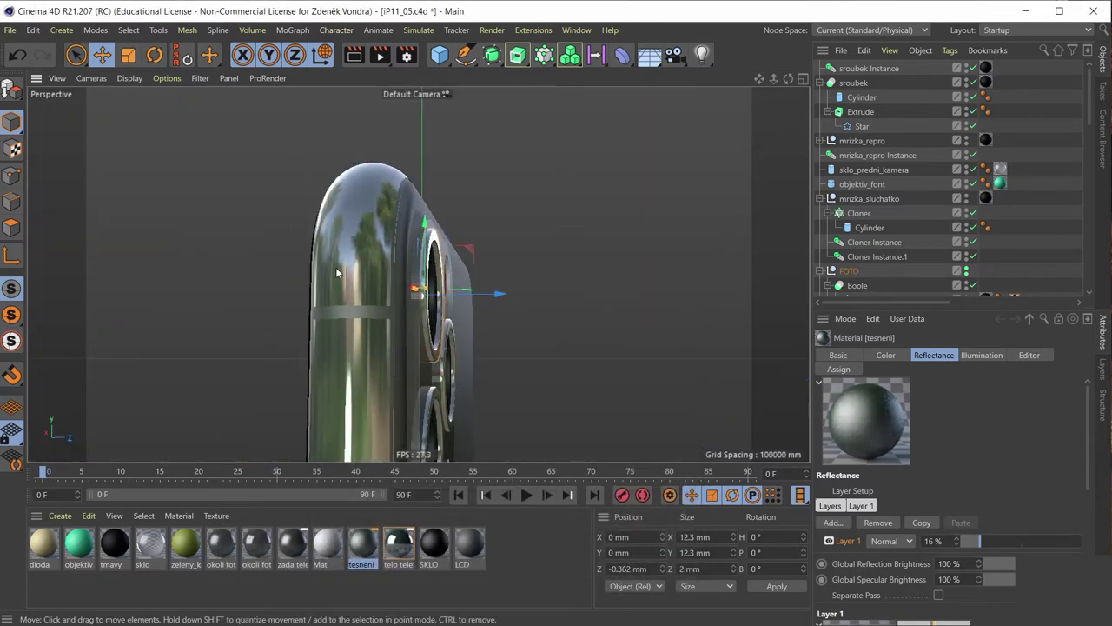
# Duplicate the tesneni material with copy and paste.
pyautogui.scroll(5, 338, 272)
pyautogui.moveTo(430, 323)
pyautogui.keyDown('alt'); pyautogui.mouseDown()
pyautogui.moveTo(274, 343)
pyautogui.moveTo(389, 381)
pyautogui.moveTo(393, 355)
pyautogui.moveTo(341, 324)
pyautogui.moveTo(216, 296)
pyautogui.moveTo(426, 329)
pyautogui.moveTo(396, 335)
pyautogui.moveTo(379, 365)
pyautogui.mouseUp(); pyautogui.keyUp('alt')
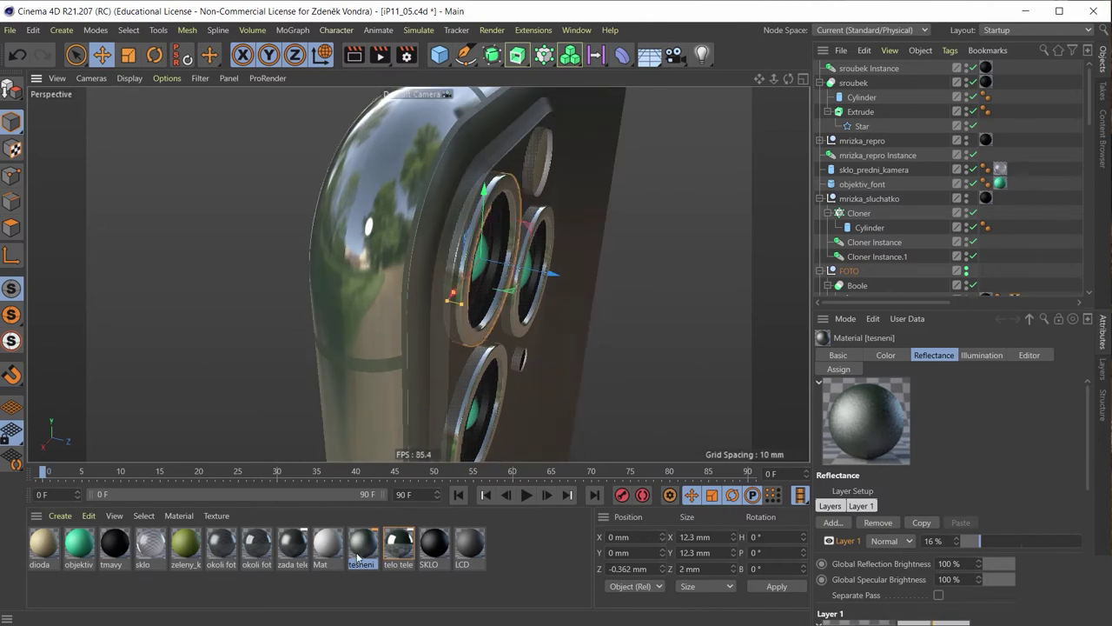
pyautogui.hotkey('ctrl', 'c')
pyautogui.hotkey('ctrl', 'v')
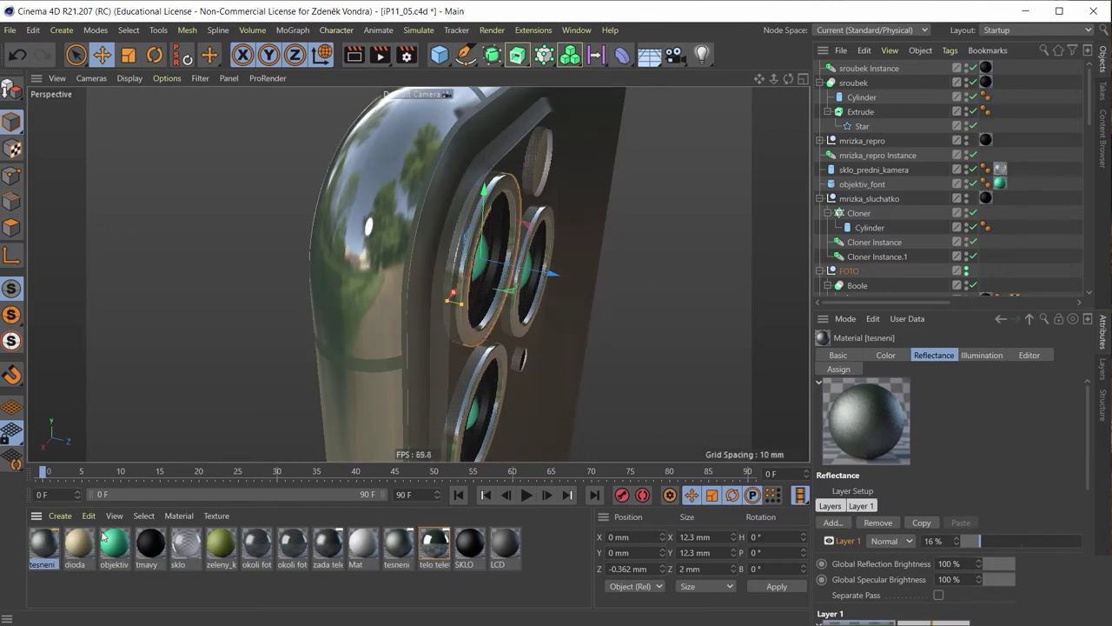
pyautogui.keyDown('alt'); pyautogui.moveTo(292, 363); pyautogui.dragTo(283, 296); pyautogui.keyUp('alt')
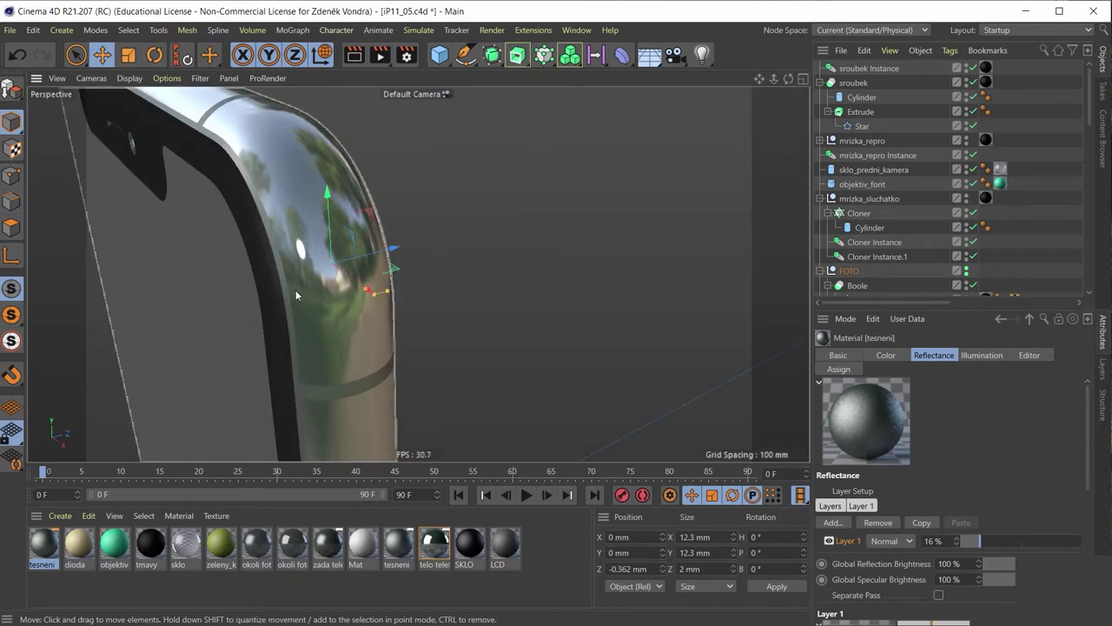
pyautogui.moveTo(314, 357)
pyautogui.keyDown('alt'); pyautogui.mouseDown()
pyautogui.moveTo(327, 345)
pyautogui.moveTo(285, 228)
pyautogui.mouseUp(); pyautogui.keyUp('alt')
# Make the new tesneni copy's colour black using HSV values.
pyautogui.doubleClick(43, 544)
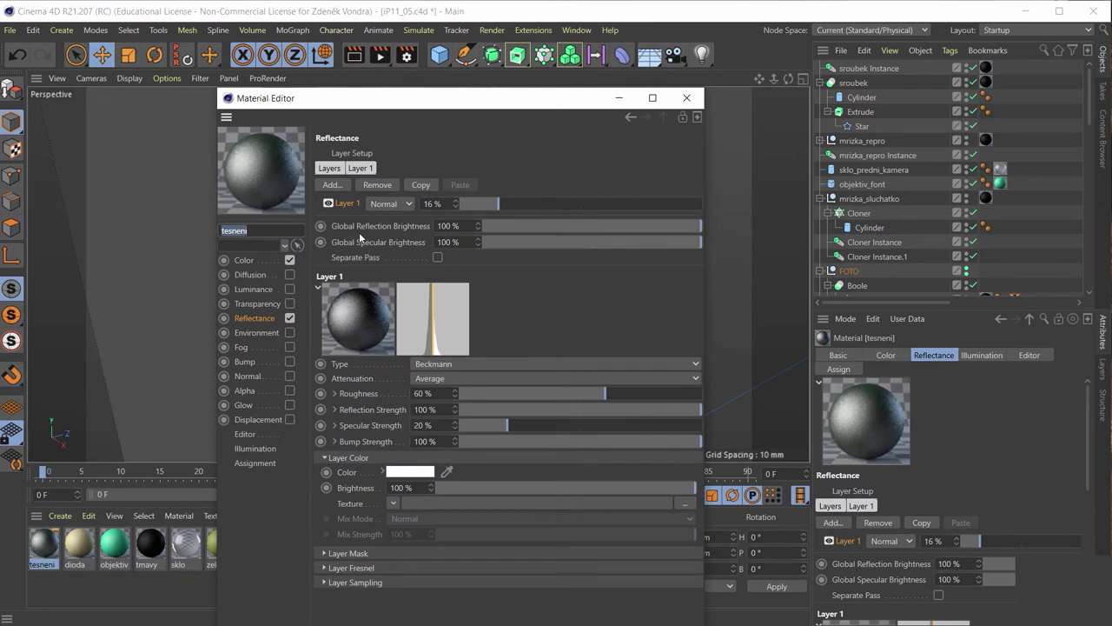
pyautogui.click(241, 261)
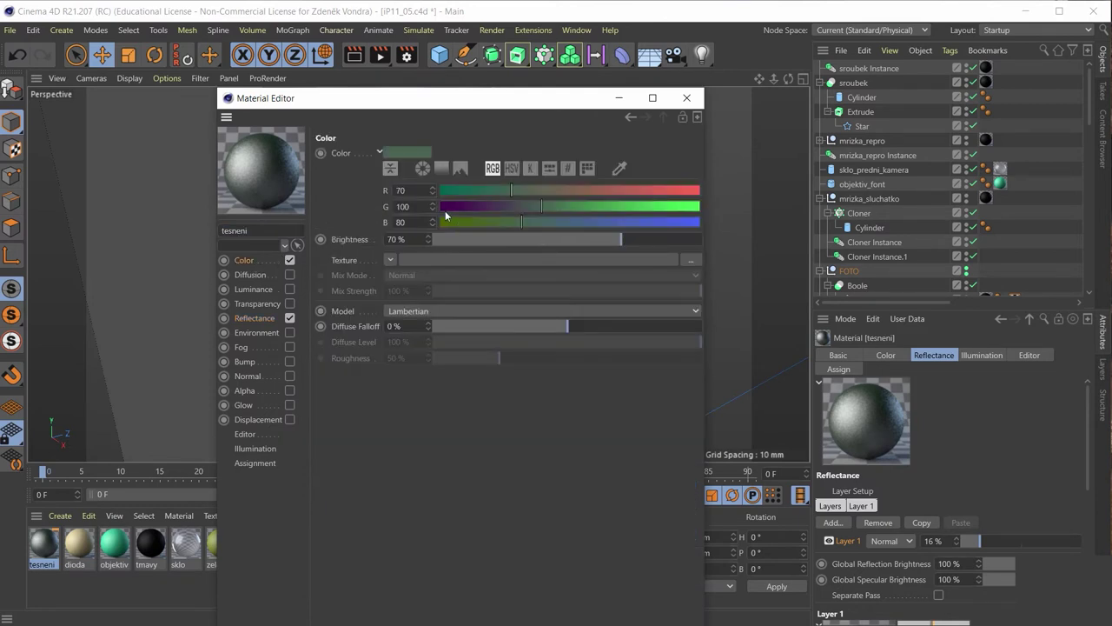
pyautogui.click(512, 167)
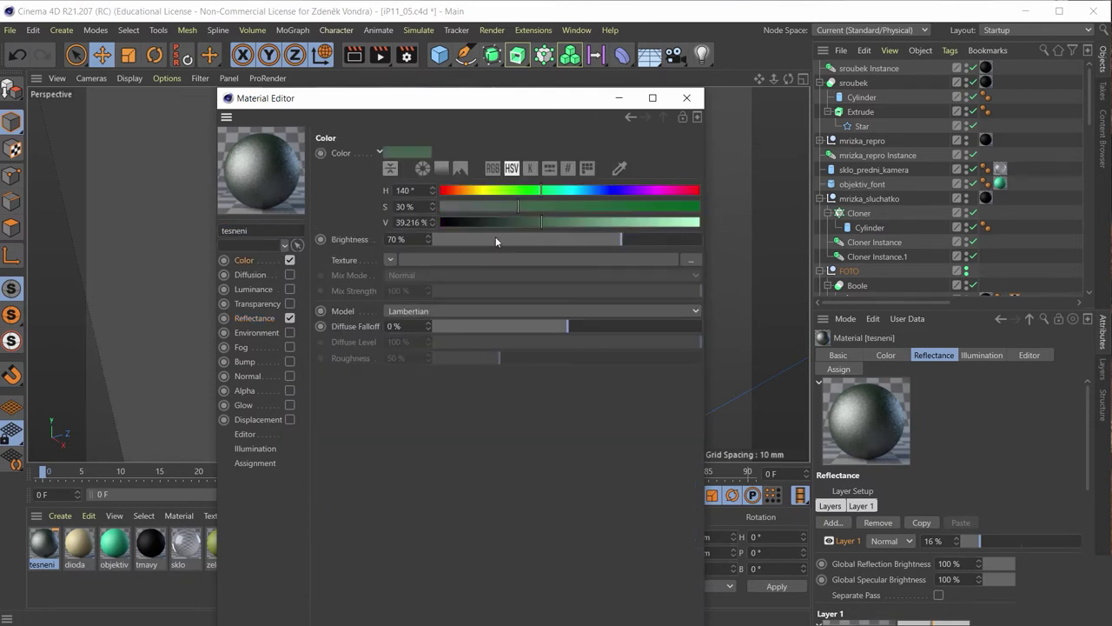
pyautogui.moveTo(533, 222); pyautogui.dragTo(440, 224)
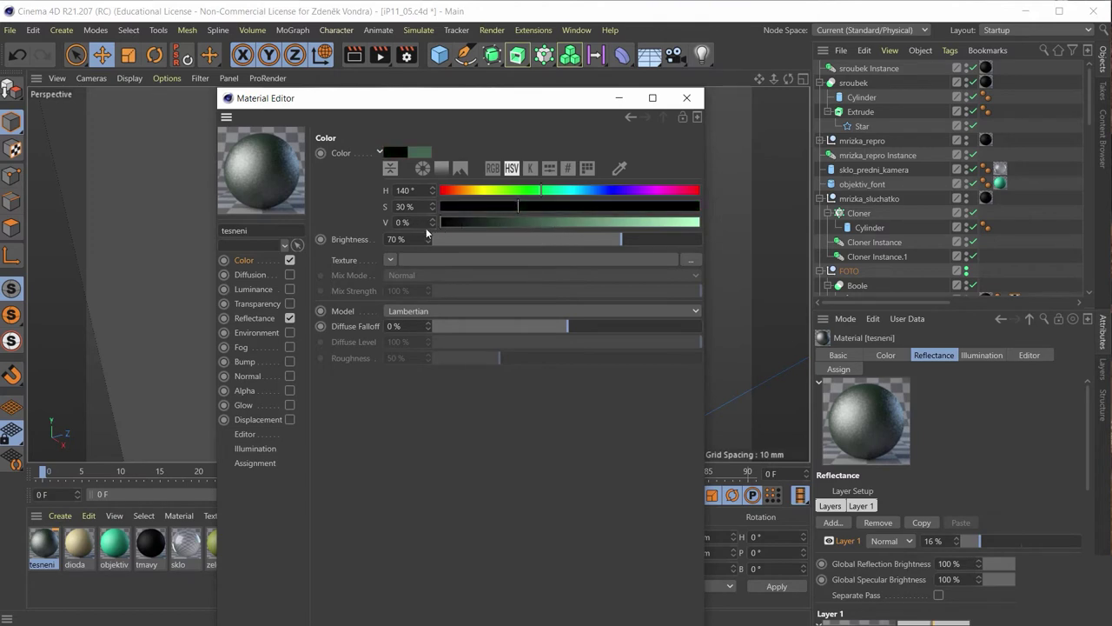
pyautogui.moveTo(519, 206); pyautogui.dragTo(528, 206)
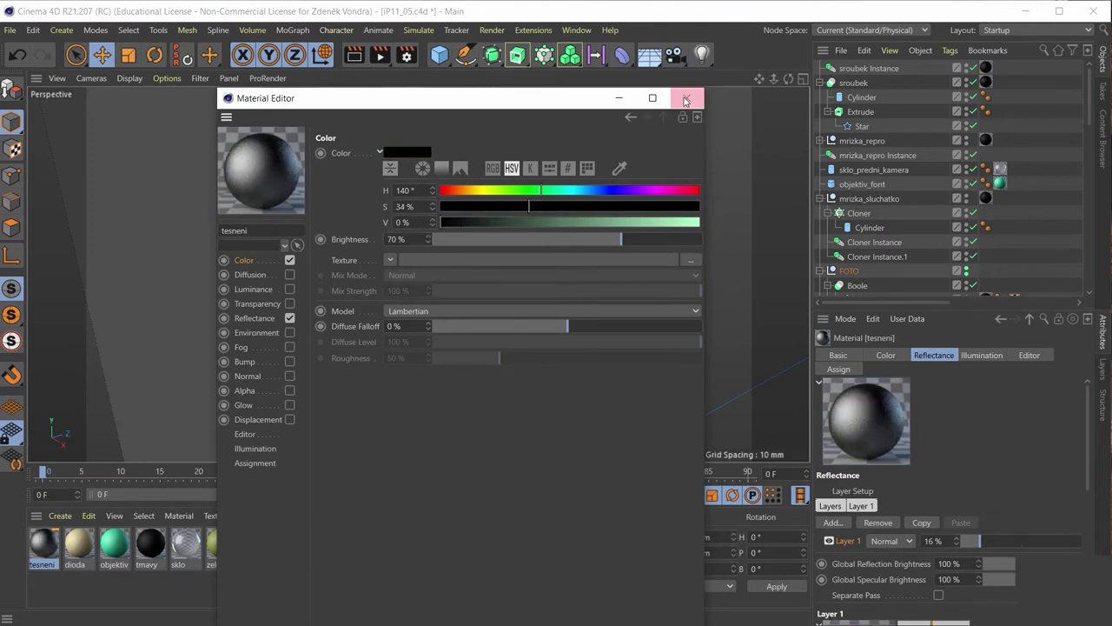
# Set the copy's reflection roughness to 30 % and layer strength to 10 %.
pyautogui.click(255, 318)
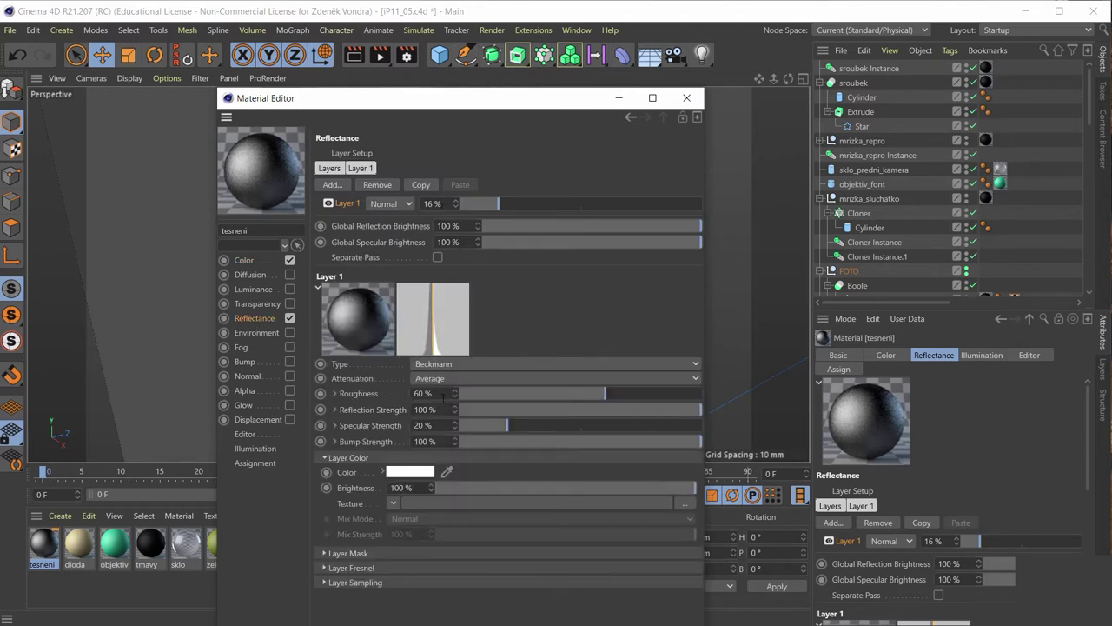
pyautogui.write('30')
pyautogui.press('Return')
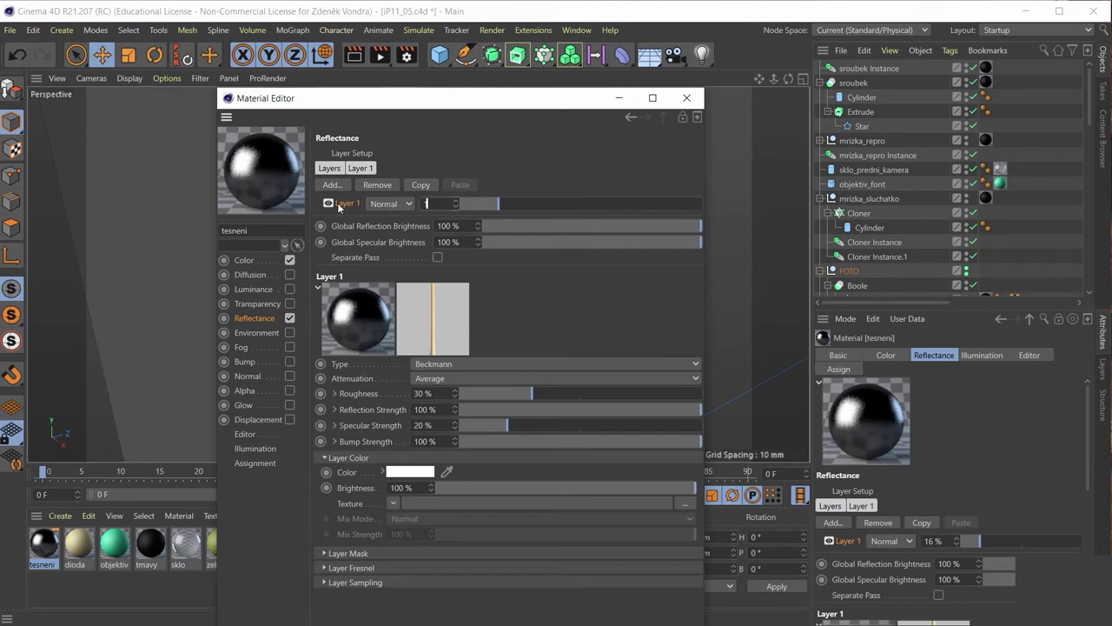
pyautogui.write('10')
pyautogui.press('Return')
# Close the material editor, then select the telo_zaklad.1 mesh inside TELO_OREZ in Polygon mode.
pyautogui.click(687, 97)
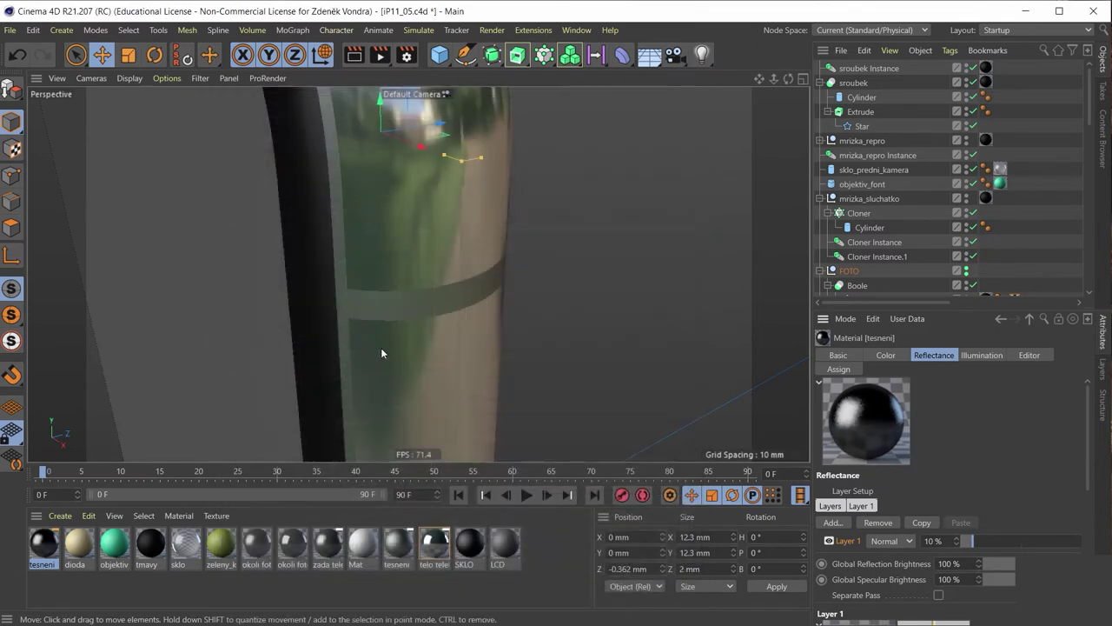
pyautogui.moveTo(381, 352)
pyautogui.keyDown('alt'); pyautogui.mouseDown()
pyautogui.moveTo(402, 229)
pyautogui.moveTo(395, 187)
pyautogui.moveTo(299, 271)
pyautogui.mouseUp(); pyautogui.keyUp('alt')
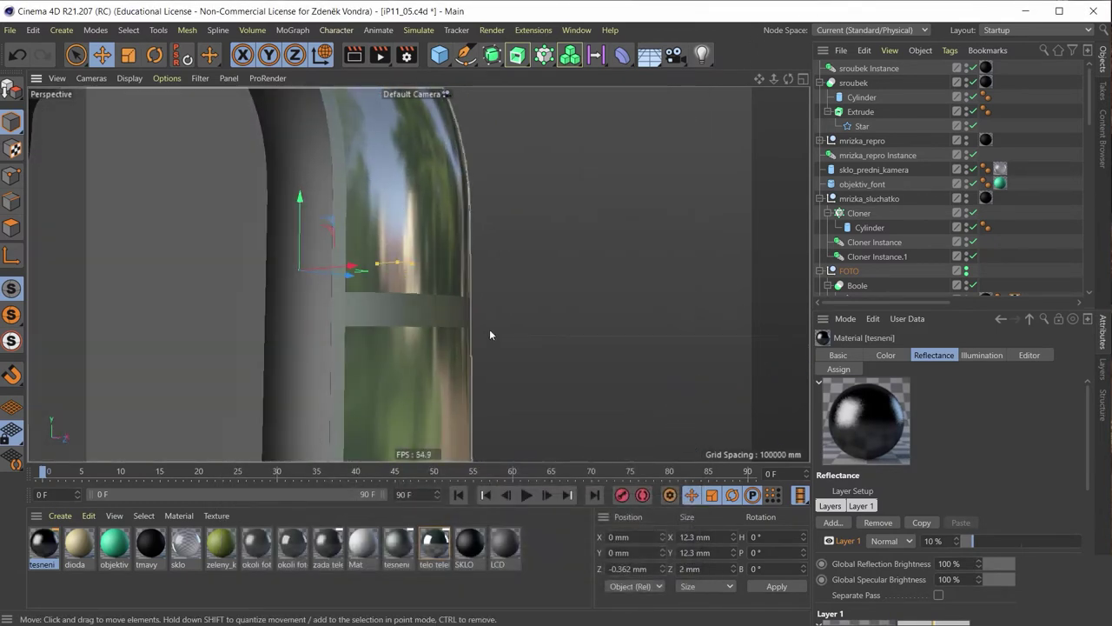
pyautogui.click(432, 209)
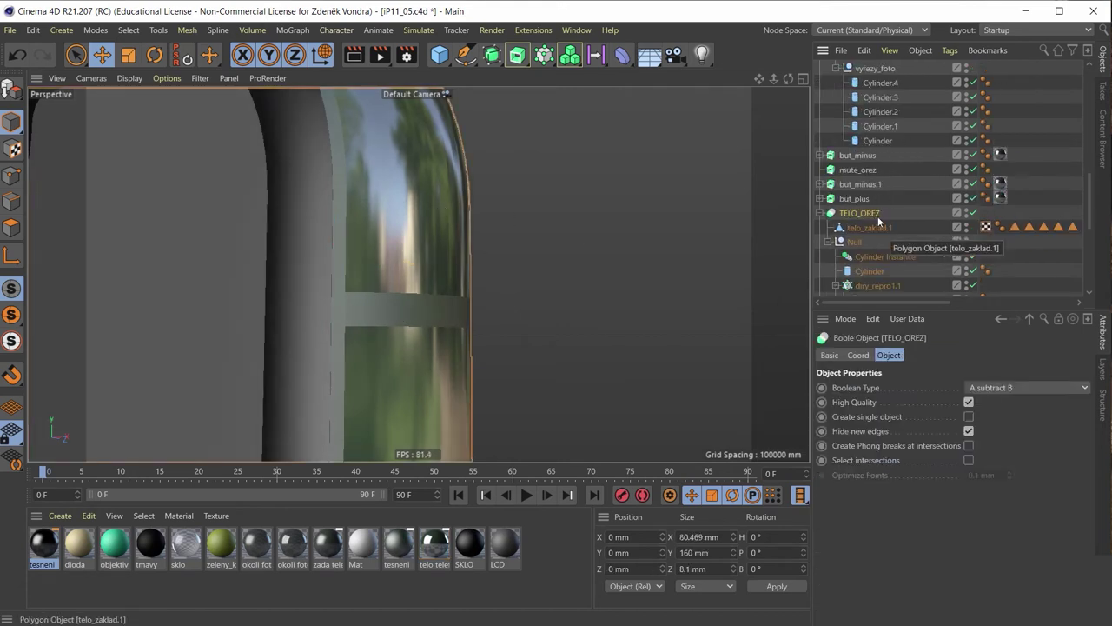
pyautogui.click(859, 228)
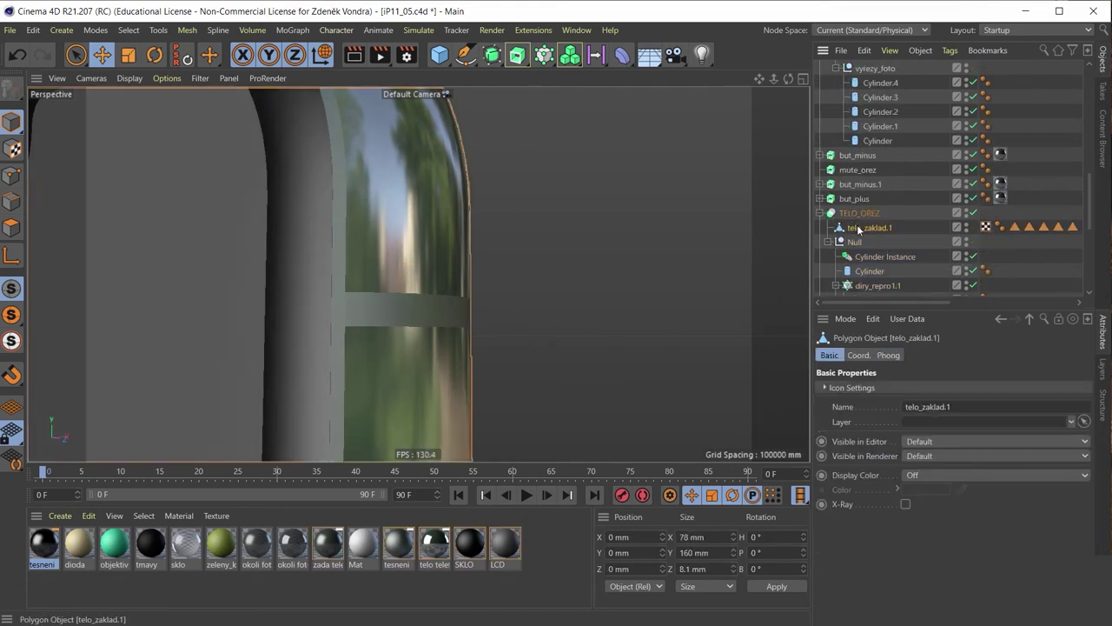
pyautogui.click(10, 224)
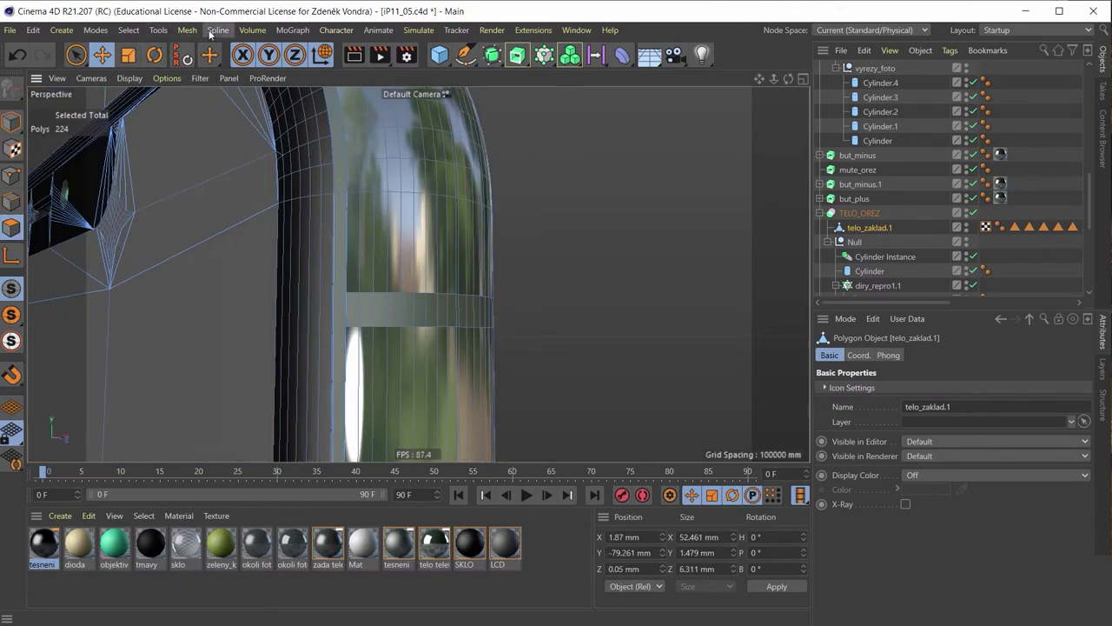
pyautogui.click(130, 30)
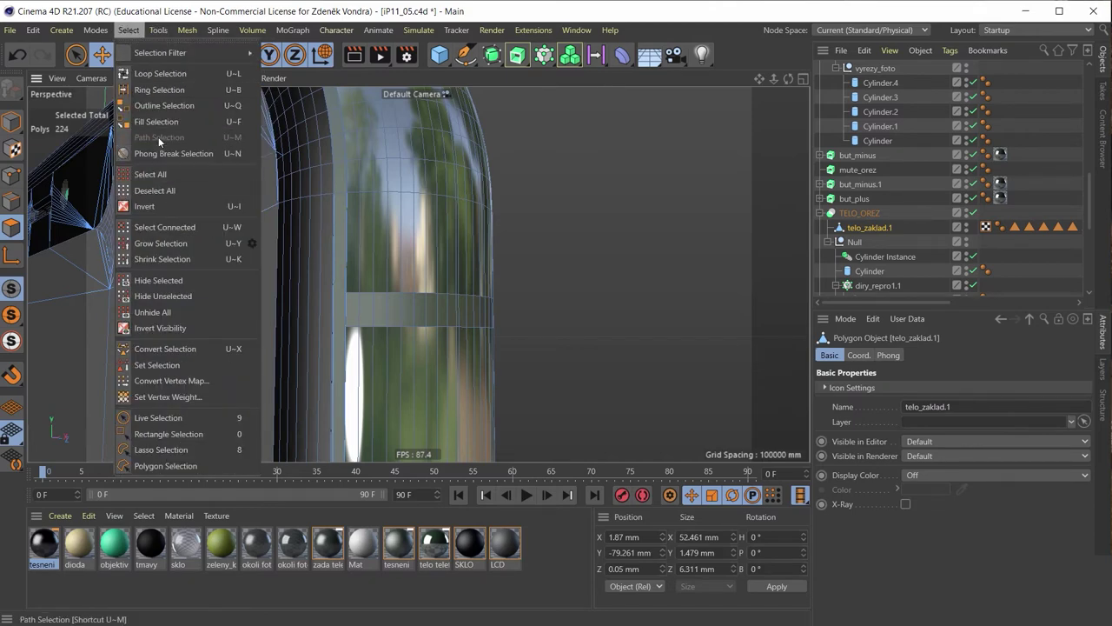
# Select a vertical edge loop on the phone body with Loop Selection.
pyautogui.click(160, 73)
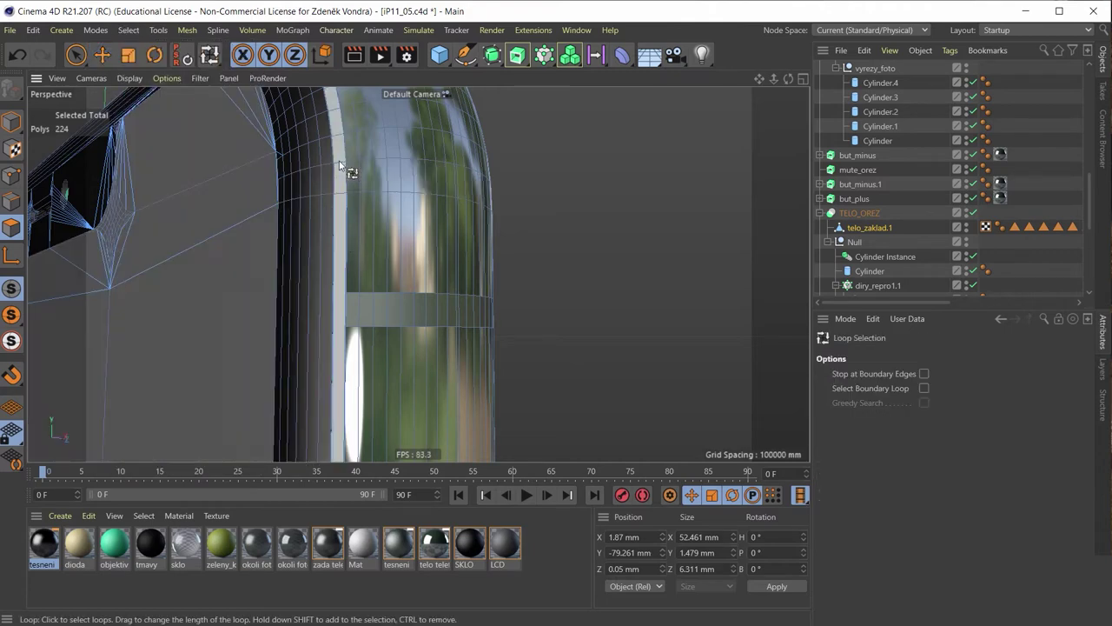
pyautogui.click(346, 193)
pyautogui.moveTo(726, 276)
pyautogui.keyDown('alt'); pyautogui.mouseDown()
pyautogui.moveTo(504, 269)
pyautogui.moveTo(591, 318)
pyautogui.moveTo(561, 326)
pyautogui.moveTo(454, 262)
pyautogui.moveTo(426, 286)
pyautogui.mouseUp(); pyautogui.keyUp('alt')
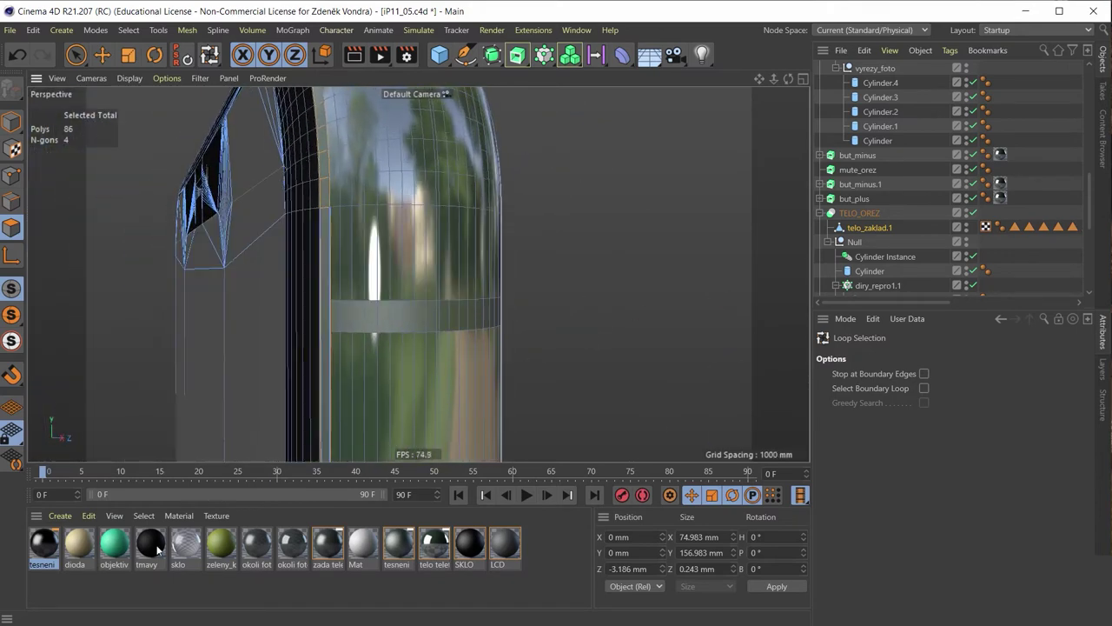
pyautogui.moveTo(319, 228)
pyautogui.mouseDown()
pyautogui.moveTo(323, 219)
pyautogui.moveTo(341, 235)
pyautogui.moveTo(408, 190)
pyautogui.moveTo(453, 228)
pyautogui.moveTo(392, 276)
pyautogui.moveTo(346, 265)
pyautogui.moveTo(382, 242)
pyautogui.moveTo(338, 295)
pyautogui.moveTo(287, 293)
pyautogui.moveTo(405, 287)
pyautogui.moveTo(351, 297)
pyautogui.moveTo(478, 312)
pyautogui.moveTo(183, 141)
pyautogui.mouseUp()
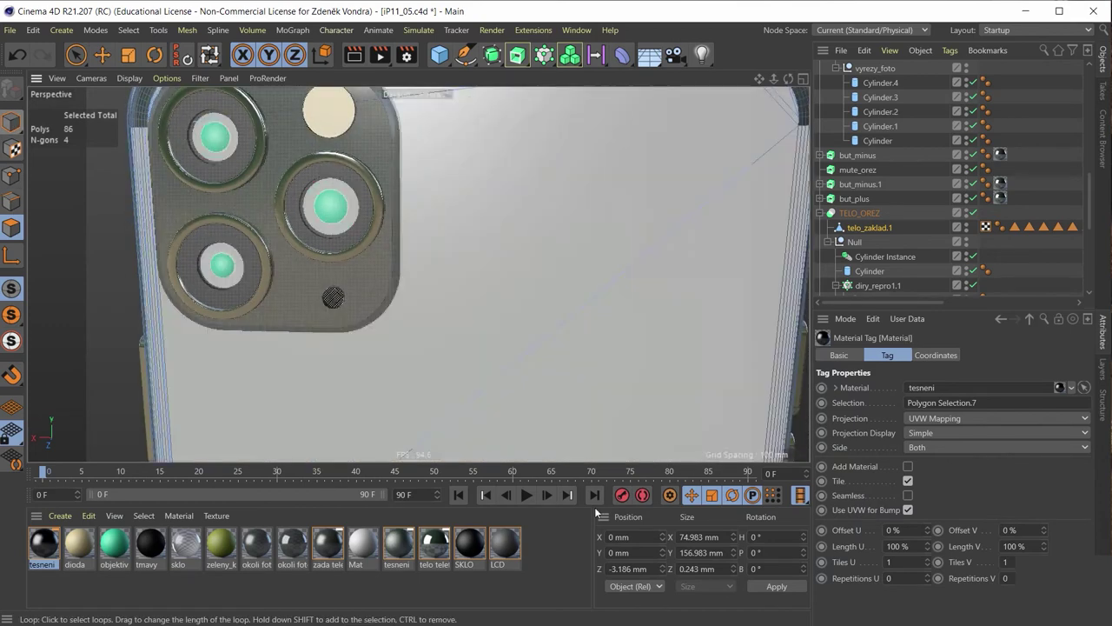
pyautogui.press('u')
pyautogui.press('l')
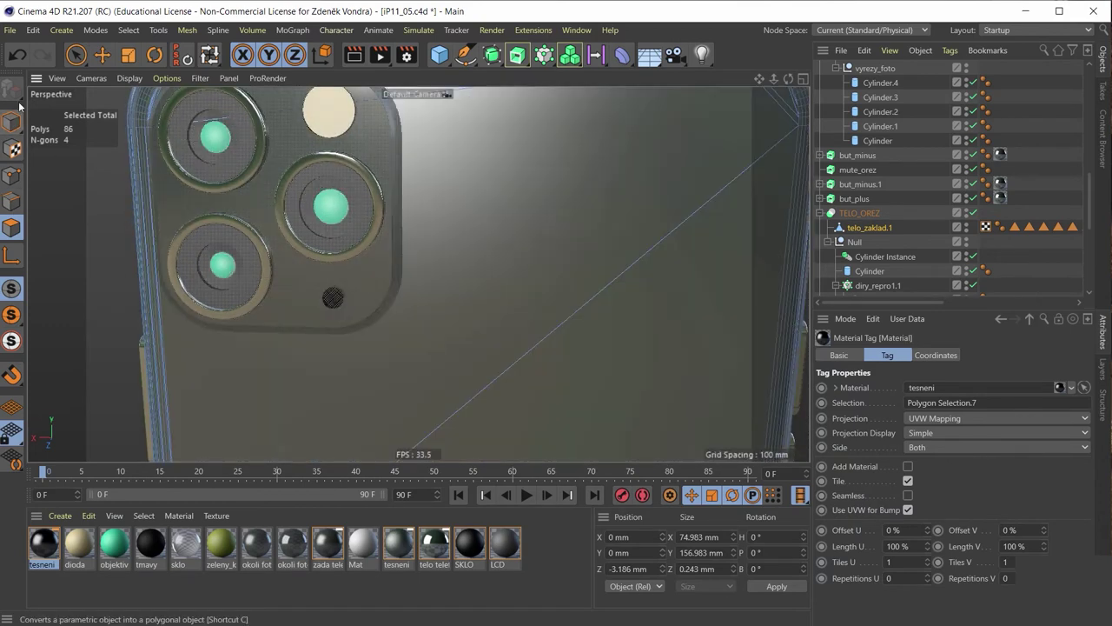
# Switch to Model mode and frame the phone's back and camera bump straight on.
pyautogui.click(11, 122)
pyautogui.moveTo(365, 218)
pyautogui.keyDown('alt'); pyautogui.mouseDown()
pyautogui.moveTo(305, 143)
pyautogui.moveTo(325, 170)
pyautogui.mouseUp(); pyautogui.keyUp('alt')
pyautogui.scroll(-4, 330, 261)
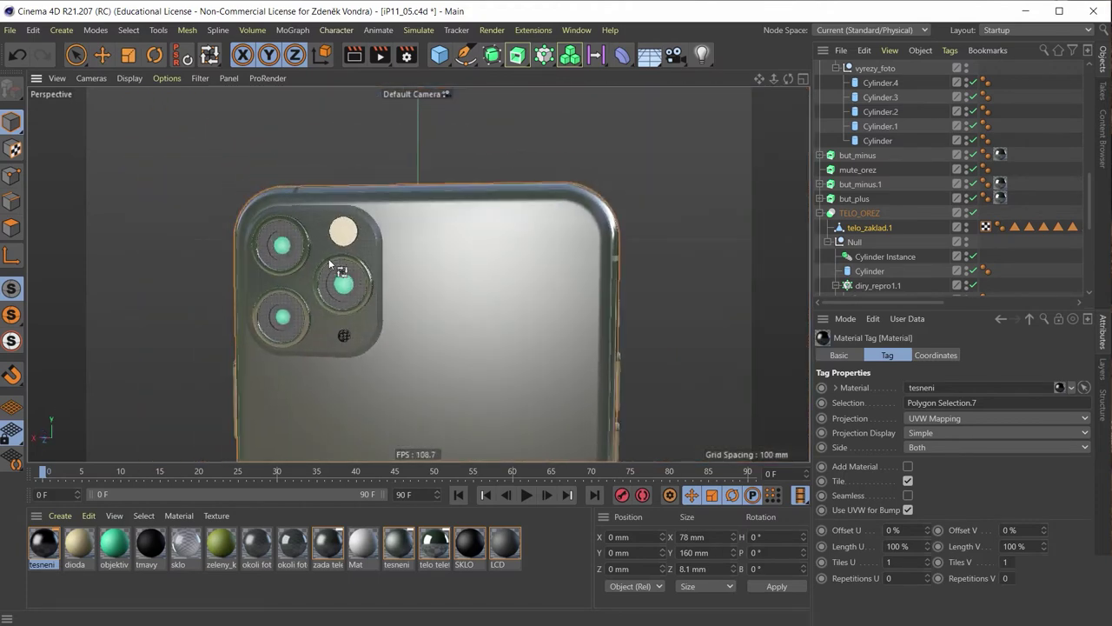
pyautogui.moveTo(331, 262)
pyautogui.keyDown('alt'); pyautogui.mouseDown()
pyautogui.moveTo(332, 250)
pyautogui.moveTo(390, 260)
pyautogui.moveTo(427, 233)
pyautogui.mouseUp(); pyautogui.keyUp('alt')
pyautogui.scroll(4, 331, 250)
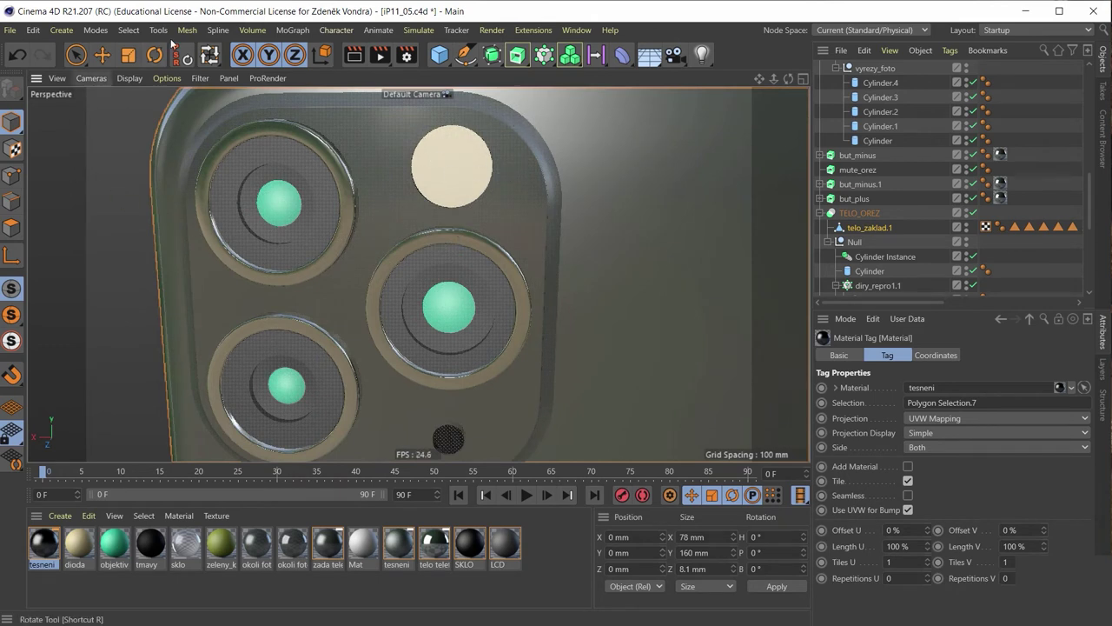
# Load flash.png as the dioda material's Color texture, copying it into the project.
pyautogui.click(74, 544)
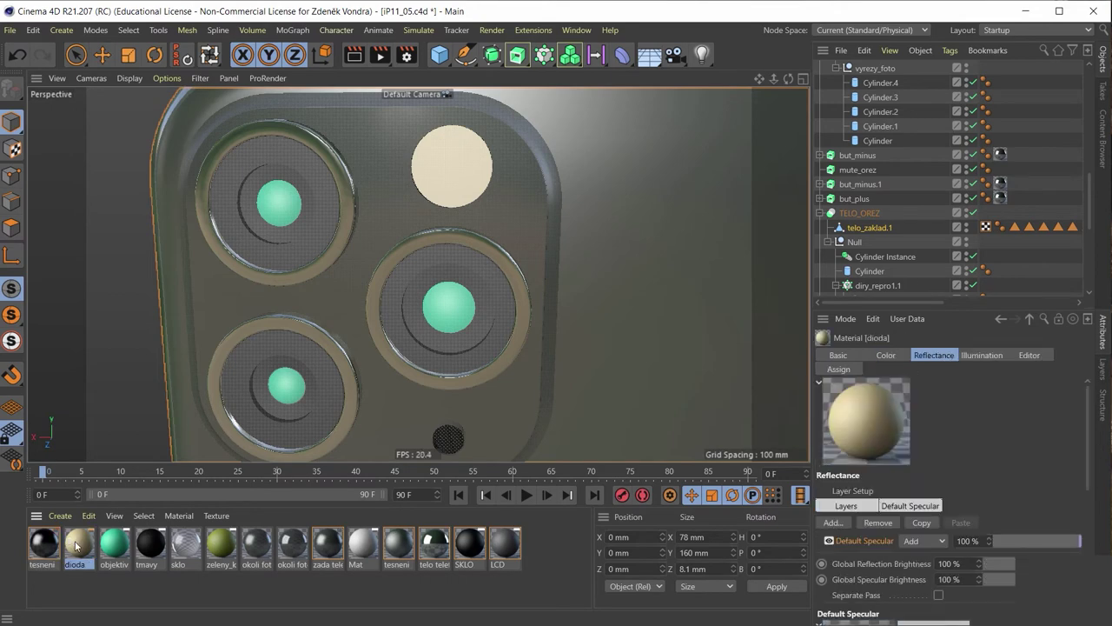
pyautogui.doubleClick(76, 544)
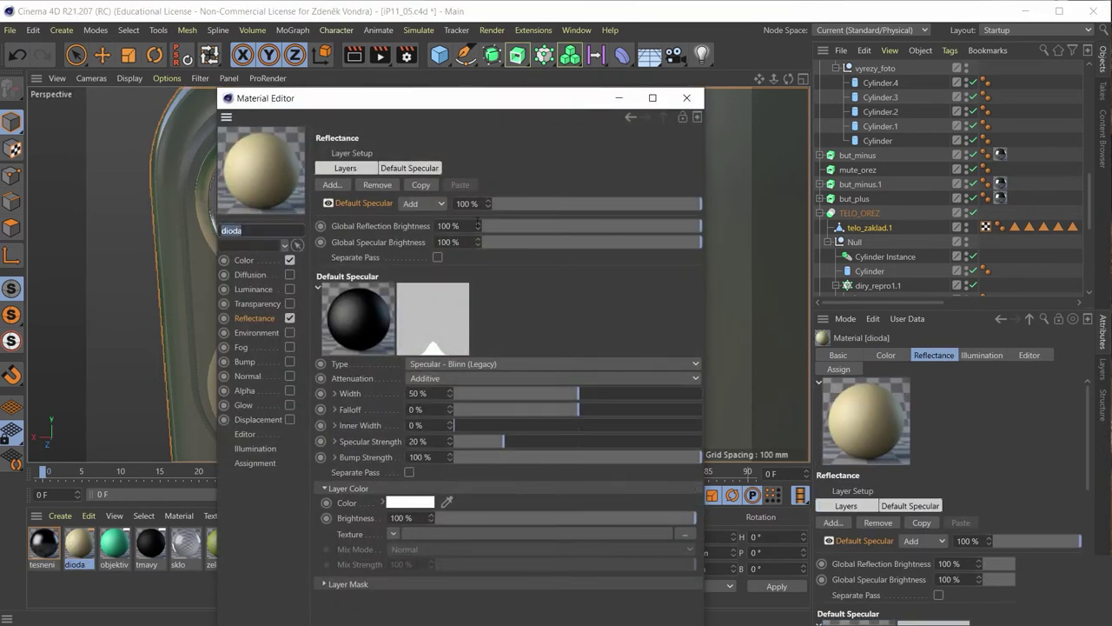
pyautogui.click(270, 262)
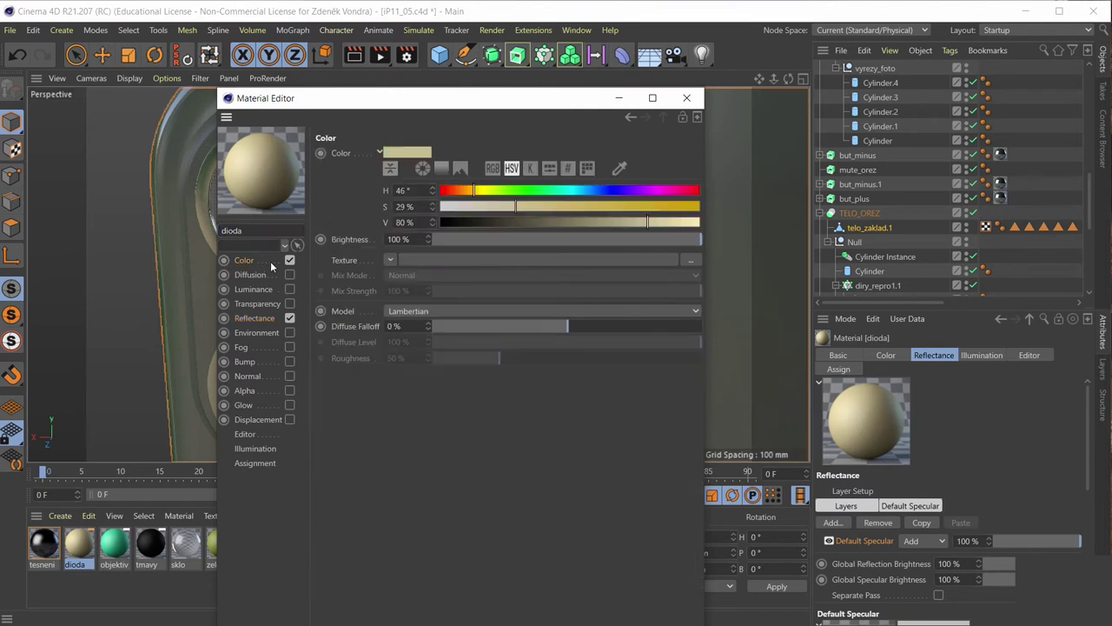
pyautogui.click(535, 256)
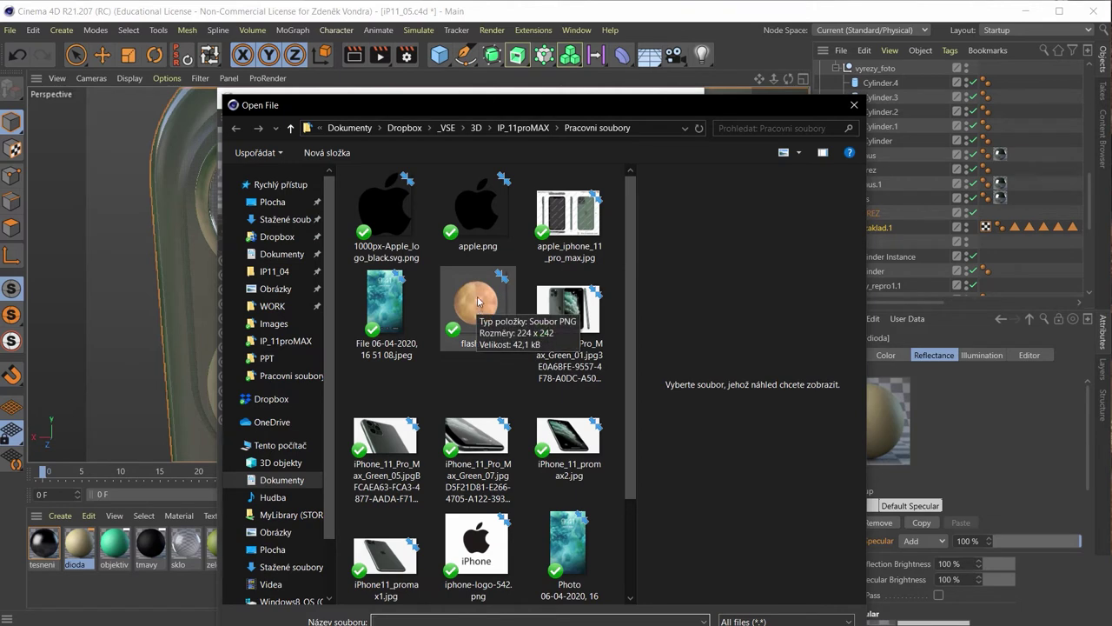
pyautogui.click(477, 302)
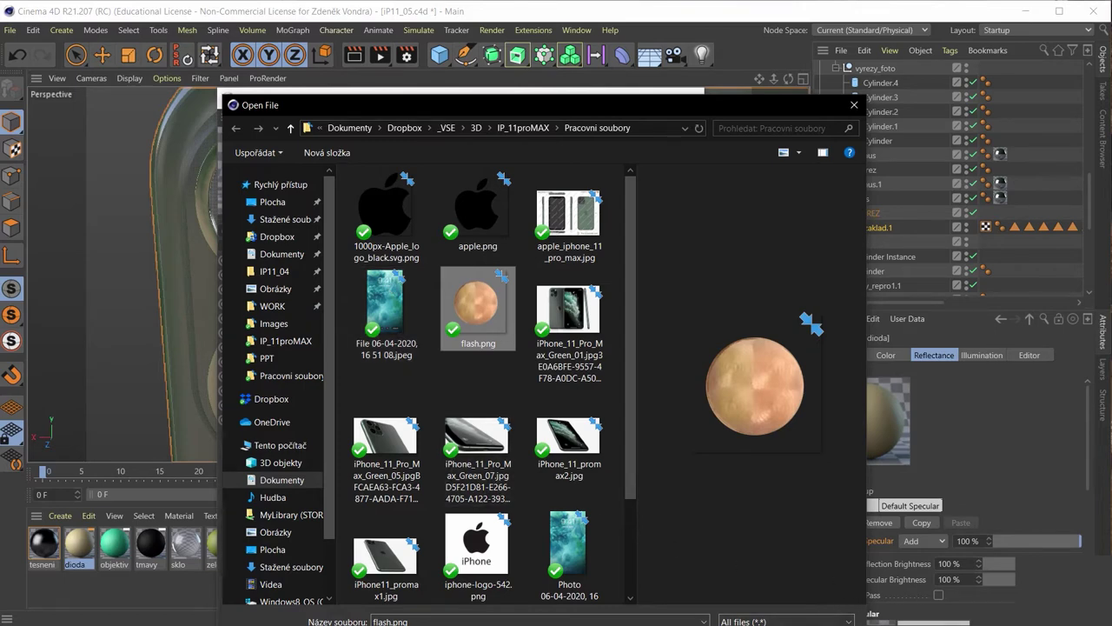
pyautogui.press('Return')
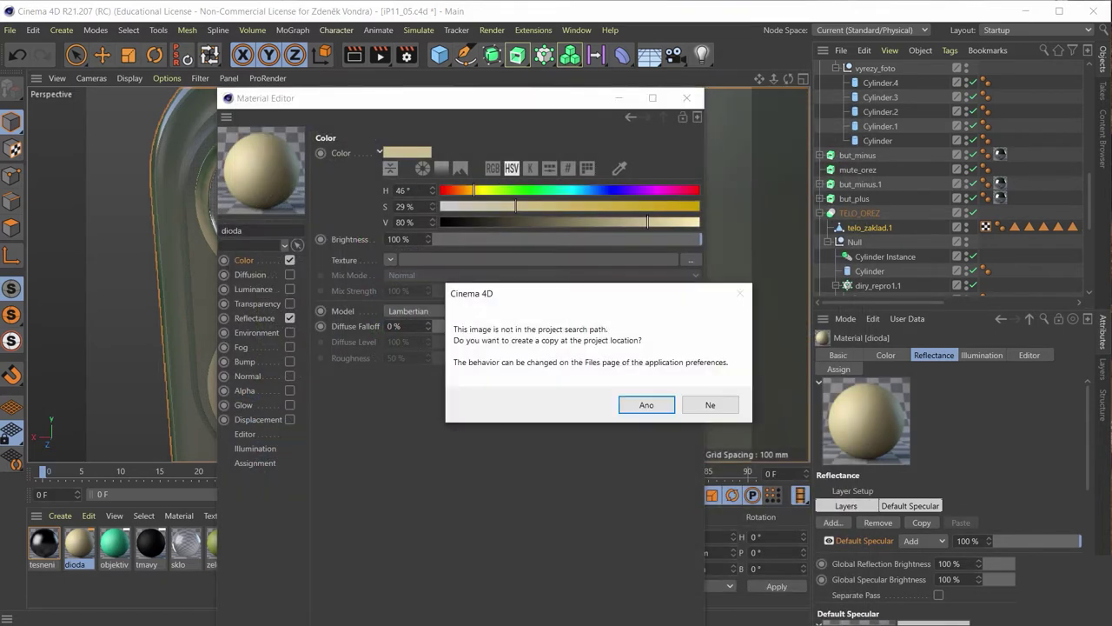
pyautogui.click(685, 405)
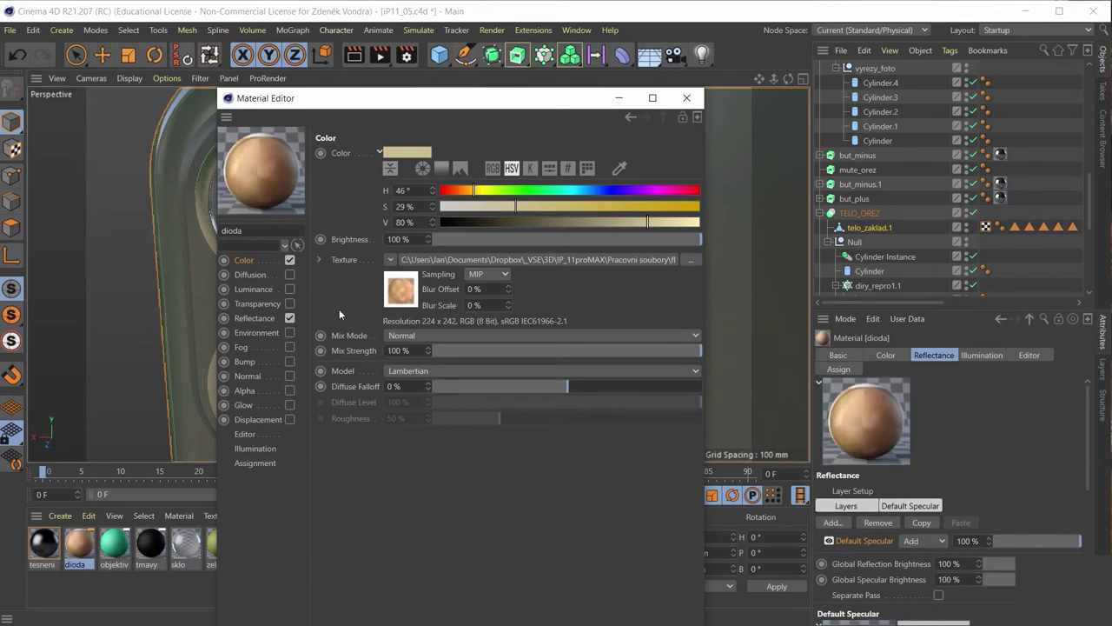
pyautogui.click(258, 318)
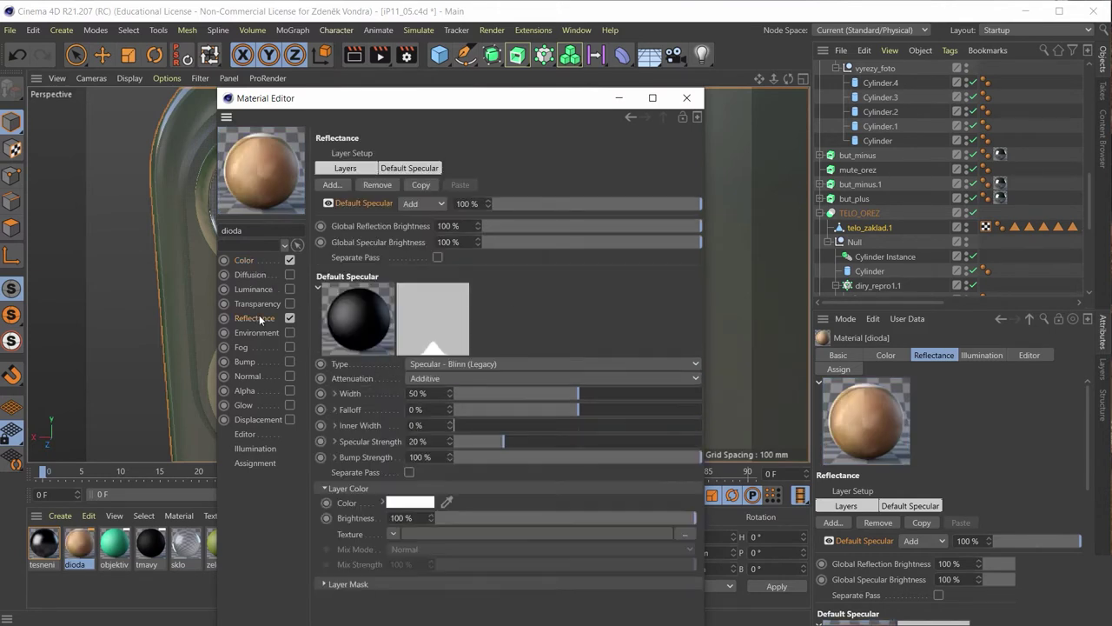
pyautogui.click(687, 97)
# Zoom in on the flash hole and select telo_zaklad.1.
pyautogui.keyDown('alt'); pyautogui.moveTo(410, 174); pyautogui.dragTo(547, 184); pyautogui.keyUp('alt')
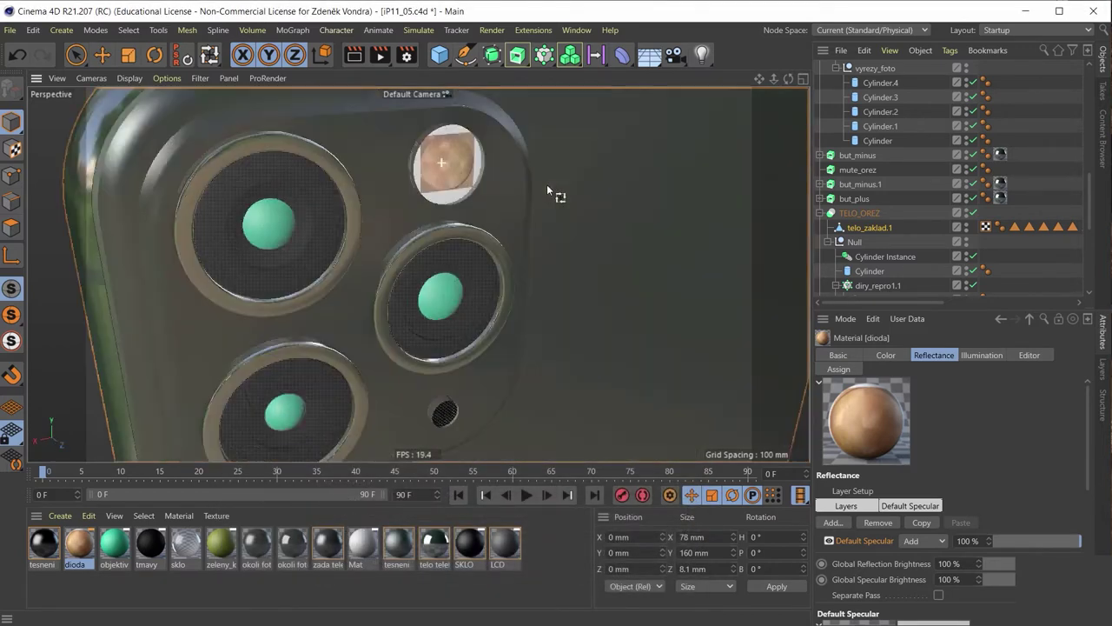
pyautogui.scroll(5, 450, 161)
pyautogui.moveTo(444, 187)
pyautogui.keyDown('alt'); pyautogui.mouseDown()
pyautogui.moveTo(410, 215)
pyautogui.moveTo(435, 198)
pyautogui.moveTo(420, 188)
pyautogui.moveTo(434, 146)
pyautogui.moveTo(448, 154)
pyautogui.moveTo(392, 233)
pyautogui.mouseUp(); pyautogui.keyUp('alt')
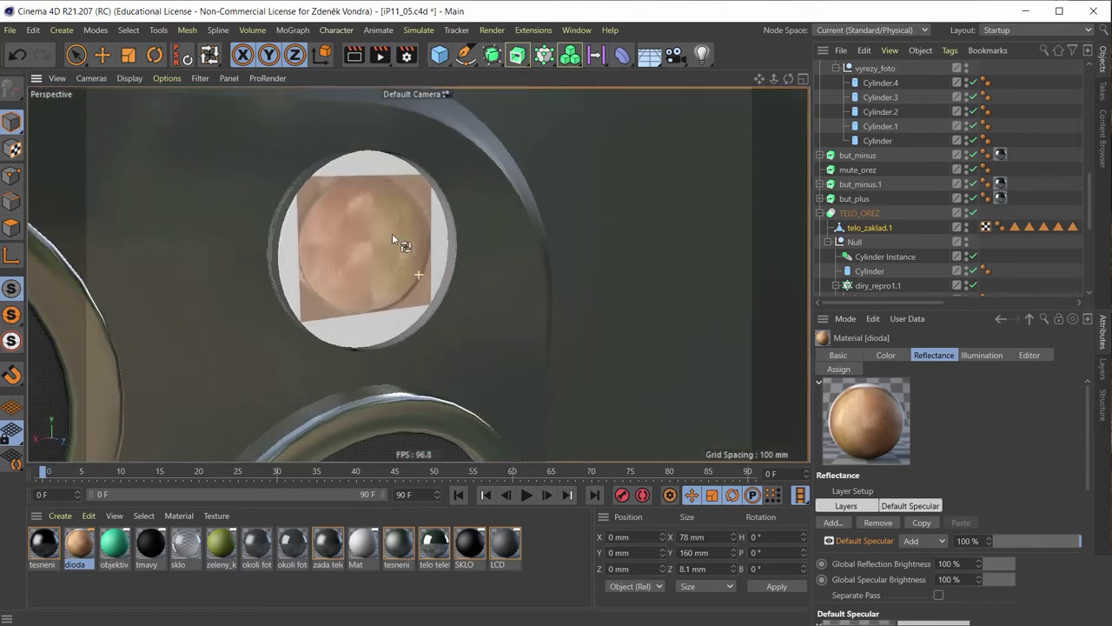
pyautogui.scroll(3, 401, 237)
pyautogui.moveTo(322, 266)
pyautogui.keyDown('alt'); pyautogui.mouseDown()
pyautogui.moveTo(212, 261)
pyautogui.moveTo(191, 238)
pyautogui.moveTo(266, 304)
pyautogui.moveTo(303, 265)
pyautogui.mouseUp(); pyautogui.keyUp('alt')
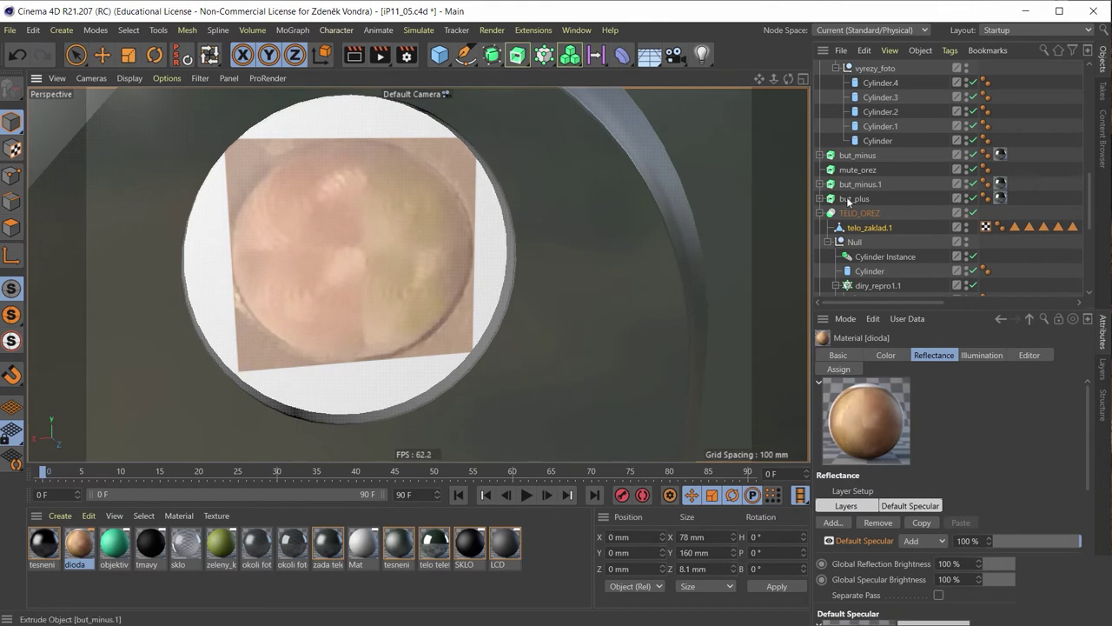
pyautogui.click(867, 229)
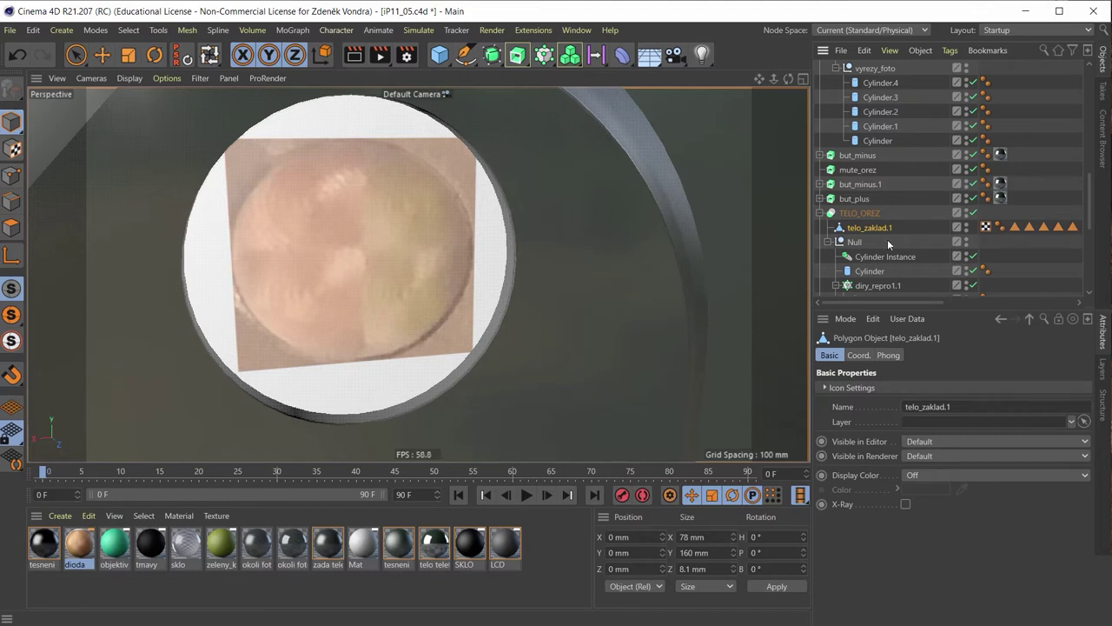
pyautogui.scroll(3, 916, 224)
pyautogui.scroll(2, 913, 221)
pyautogui.scroll(3, 902, 218)
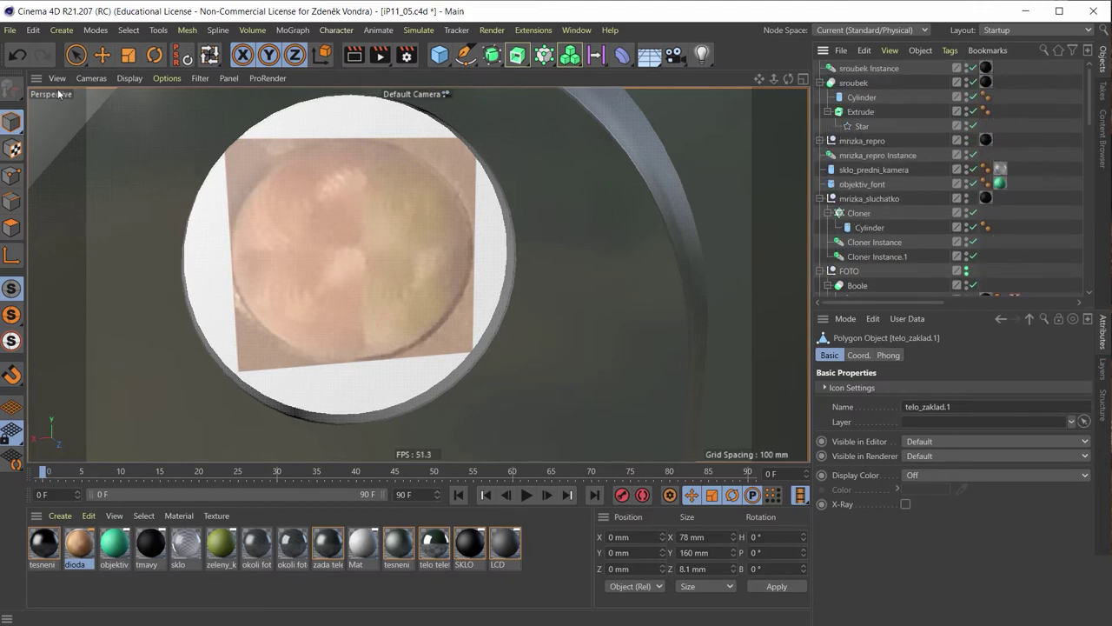
# Switch to the Move tool and select the dioda_sklo cylinder.
pyautogui.click(98, 59)
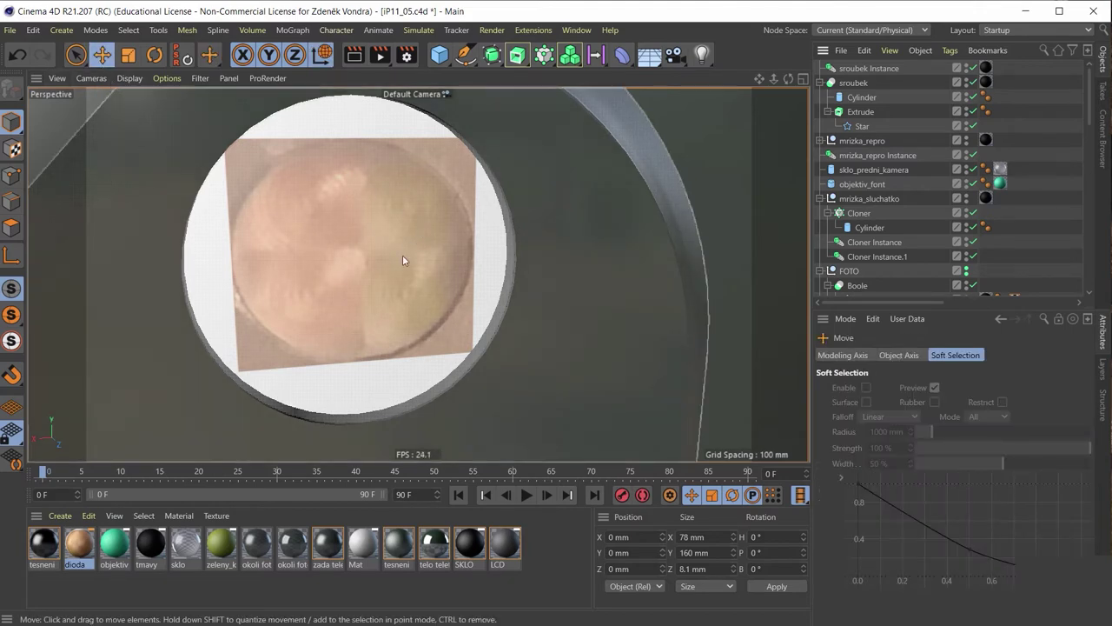
pyautogui.scroll(-2, 947, 224)
pyautogui.scroll(-2, 947, 224)
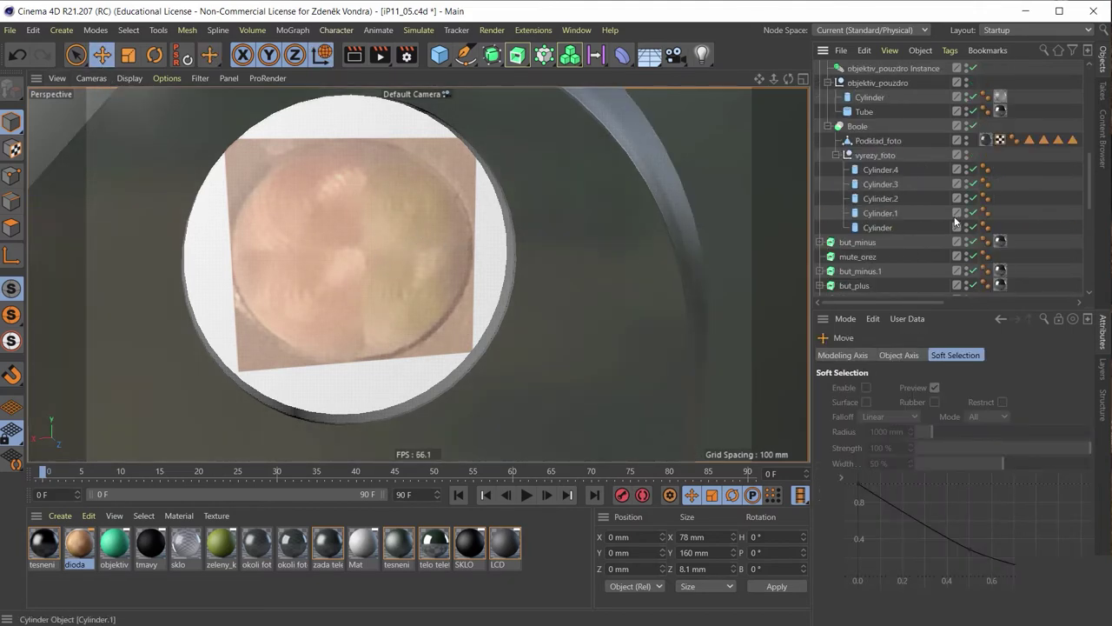
pyautogui.scroll(-2, 947, 224)
pyautogui.scroll(-3, 947, 222)
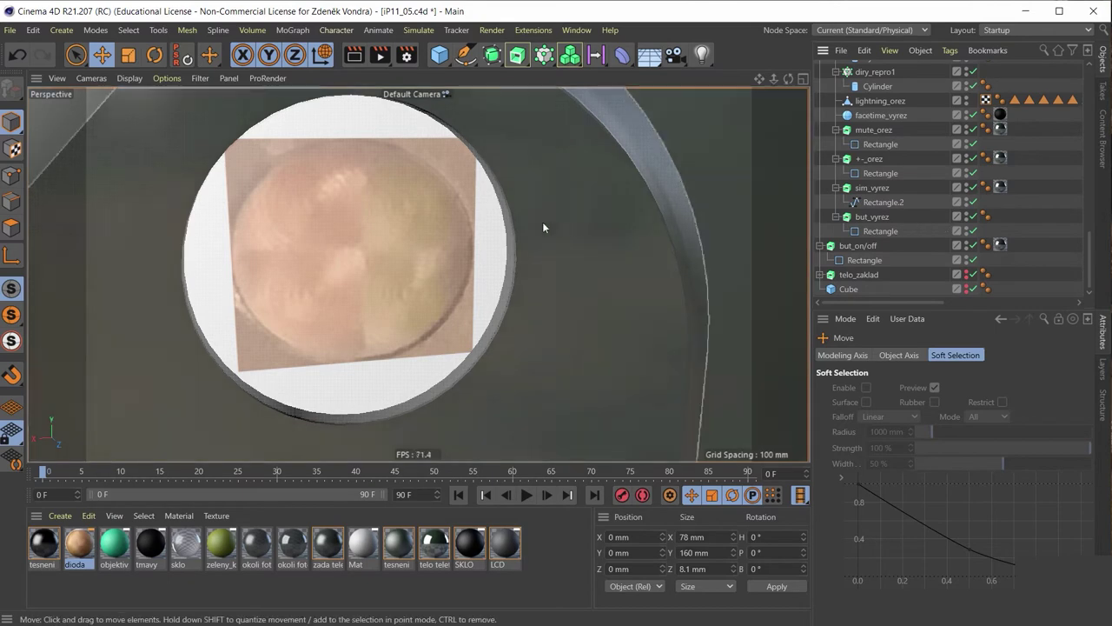
pyautogui.click(407, 216)
pyautogui.keyDown('alt'); pyautogui.moveTo(408, 216); pyautogui.dragTo(487, 222); pyautogui.keyUp('alt')
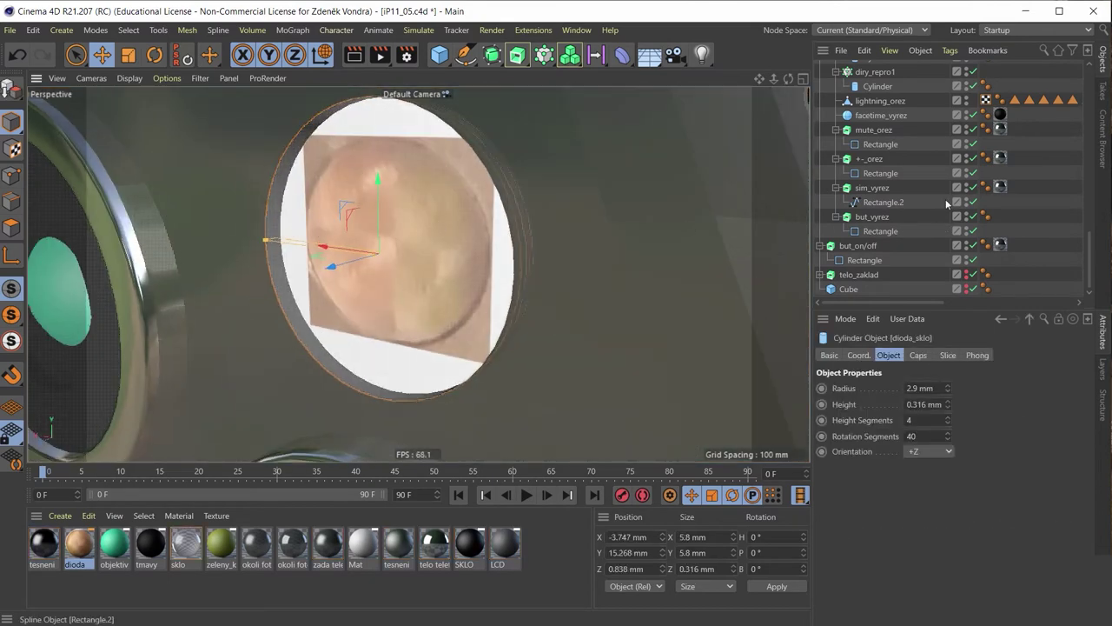
pyautogui.scroll(4, 941, 197)
pyautogui.scroll(-4, 922, 194)
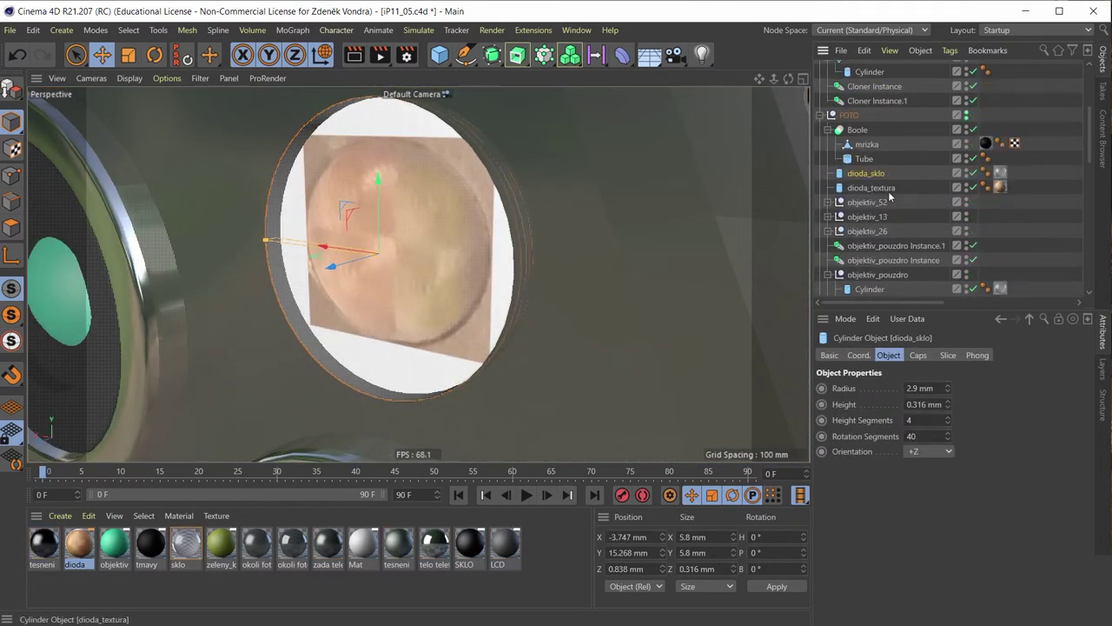
# Set the dioda material tag on dioda_textura to Flat projection.
pyautogui.click(889, 189)
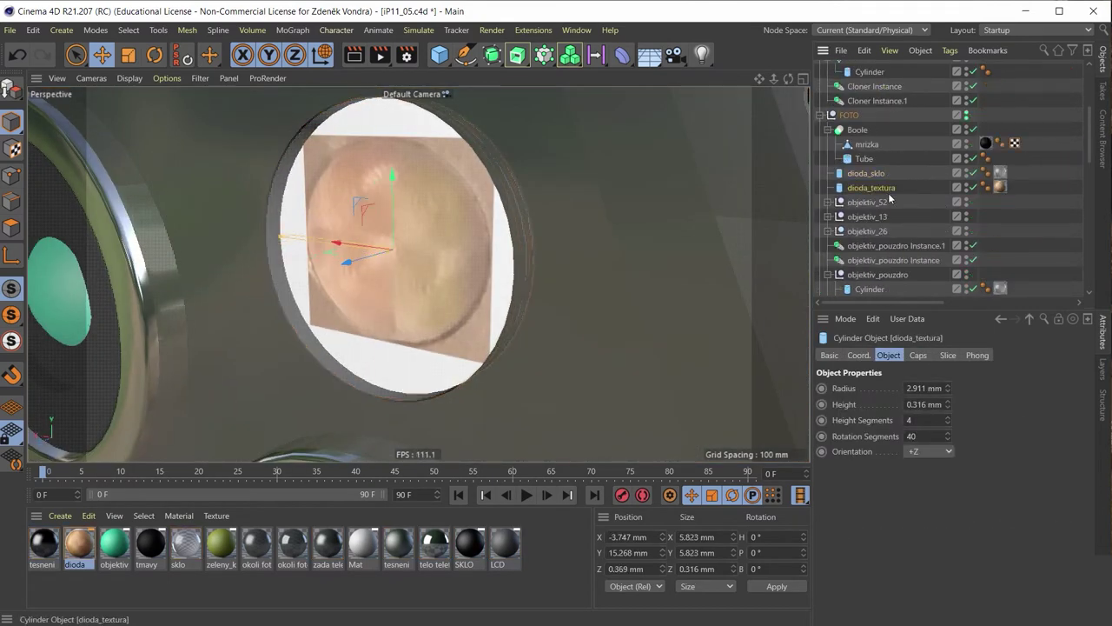
pyautogui.click(993, 187)
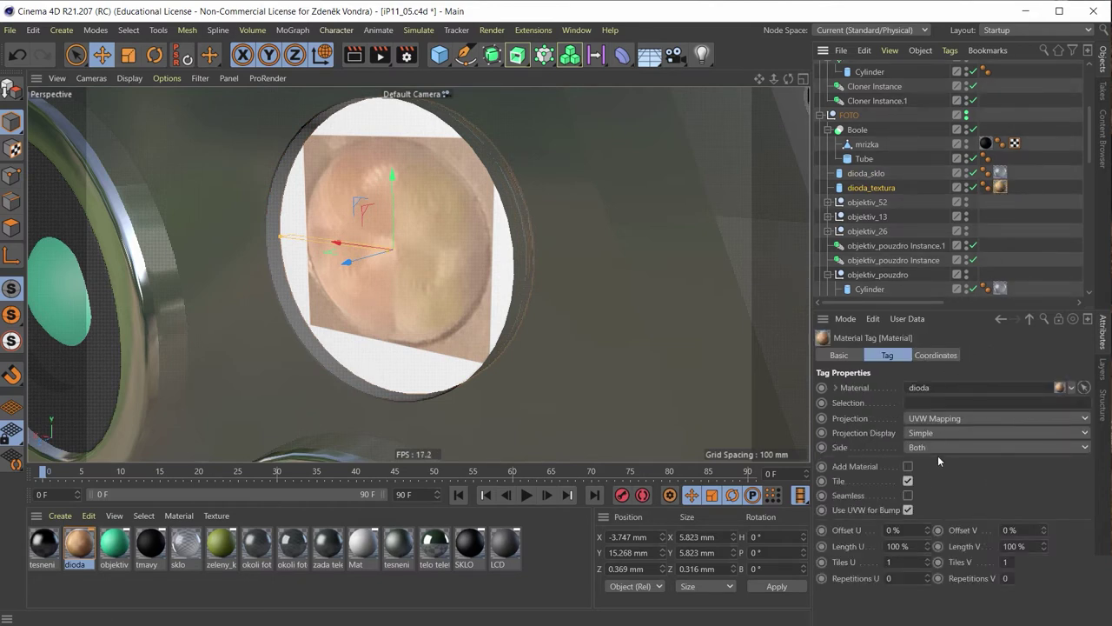
pyautogui.click(949, 419)
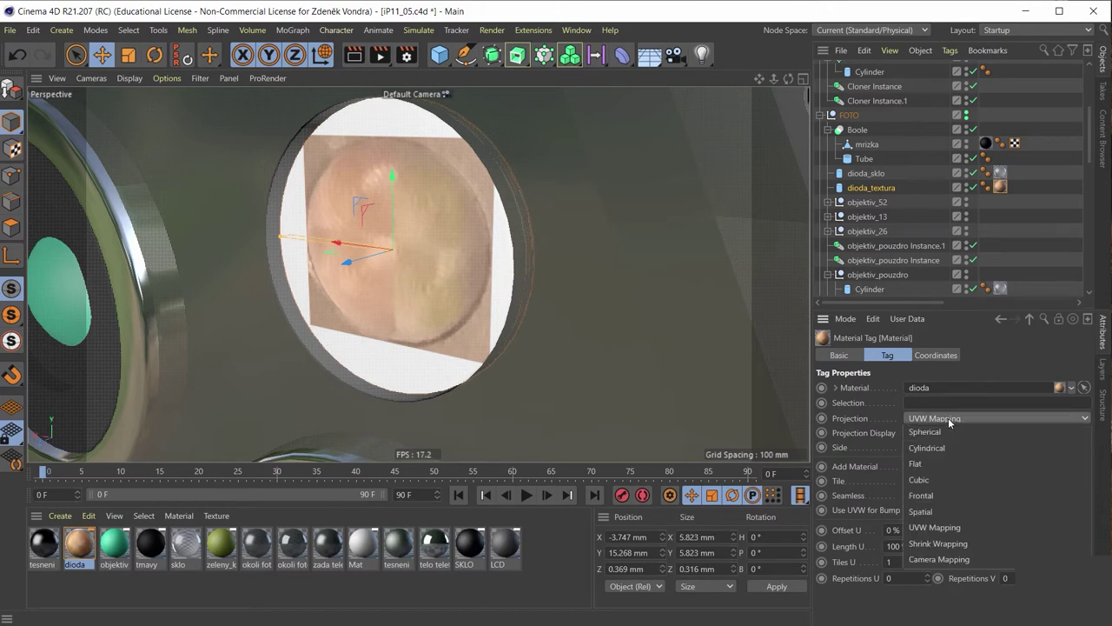
pyautogui.click(945, 458)
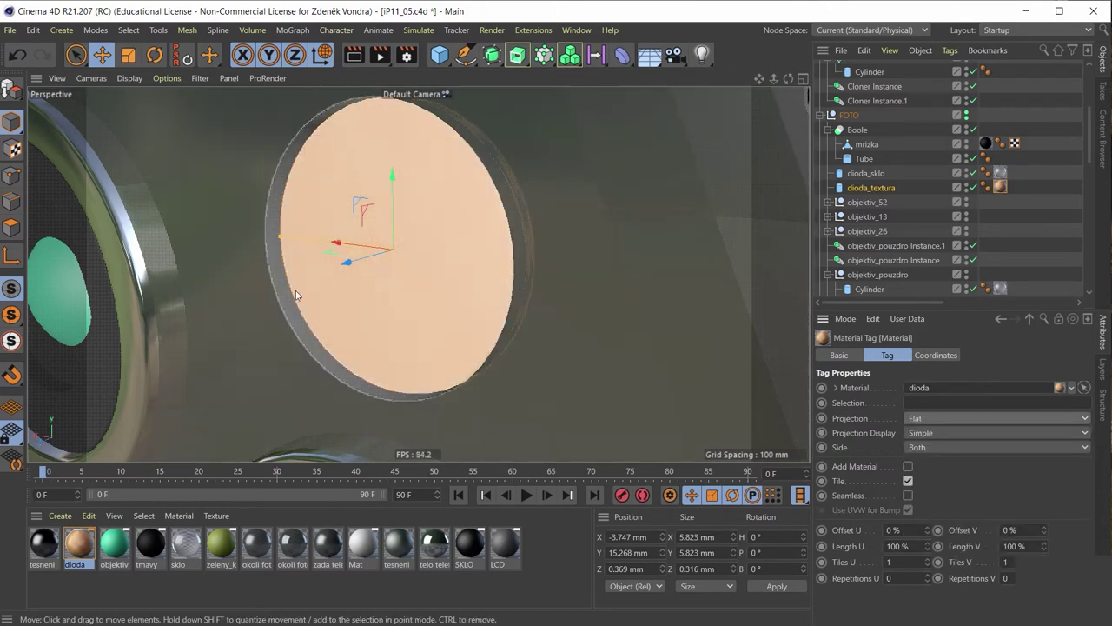
pyautogui.scroll(-6, 296, 291)
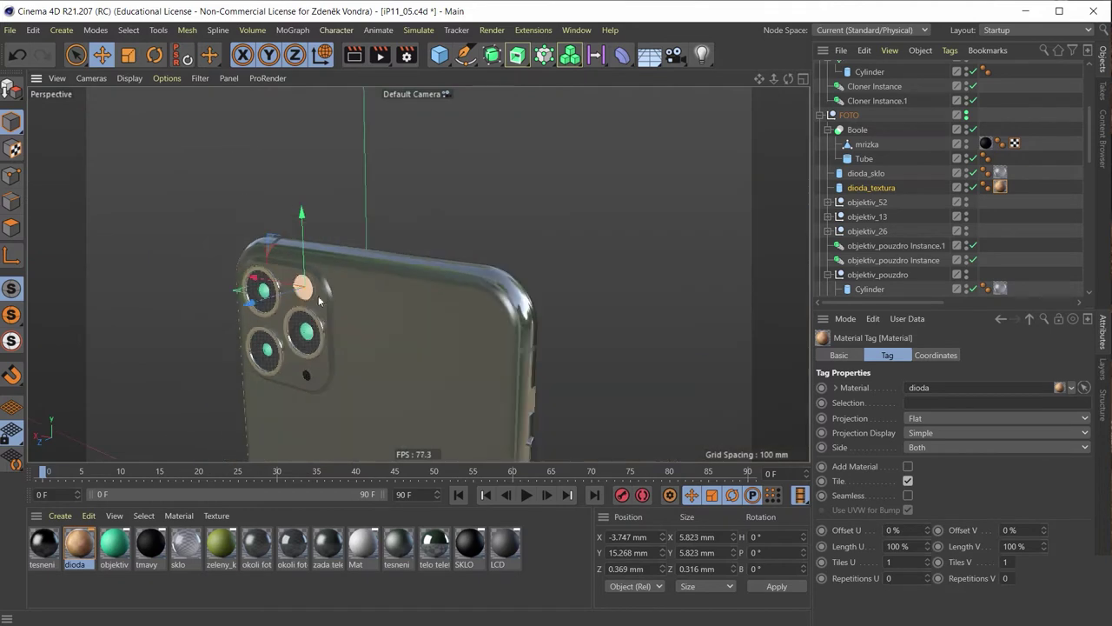
# Fit the dioda_textura texture projection to its object and frame the flash disc.
pyautogui.rightClick(999, 191)
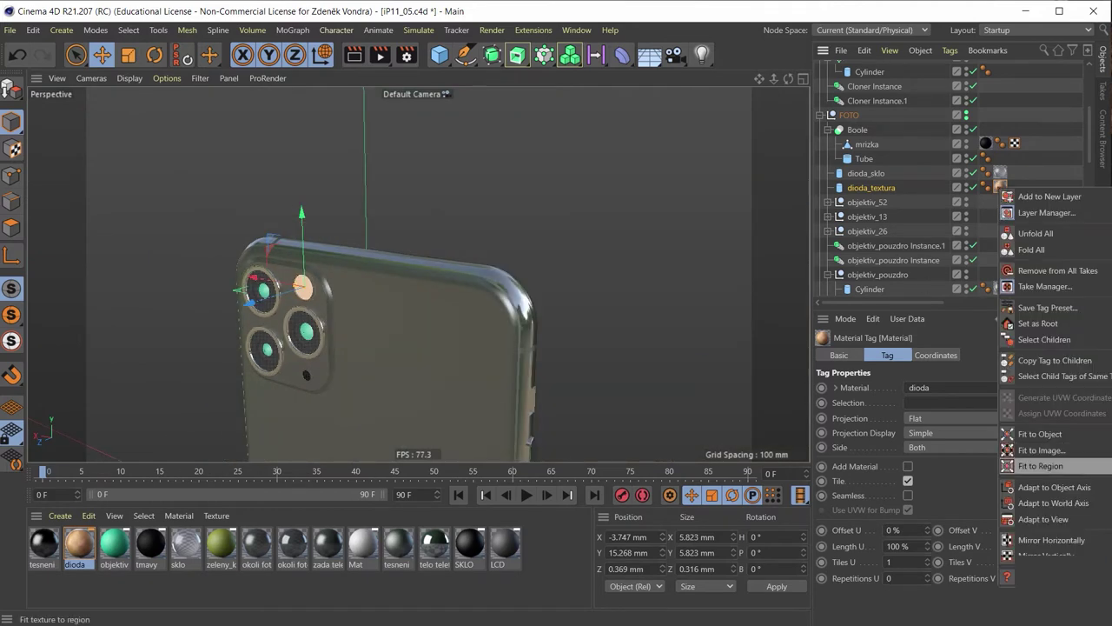
pyautogui.click(1101, 442)
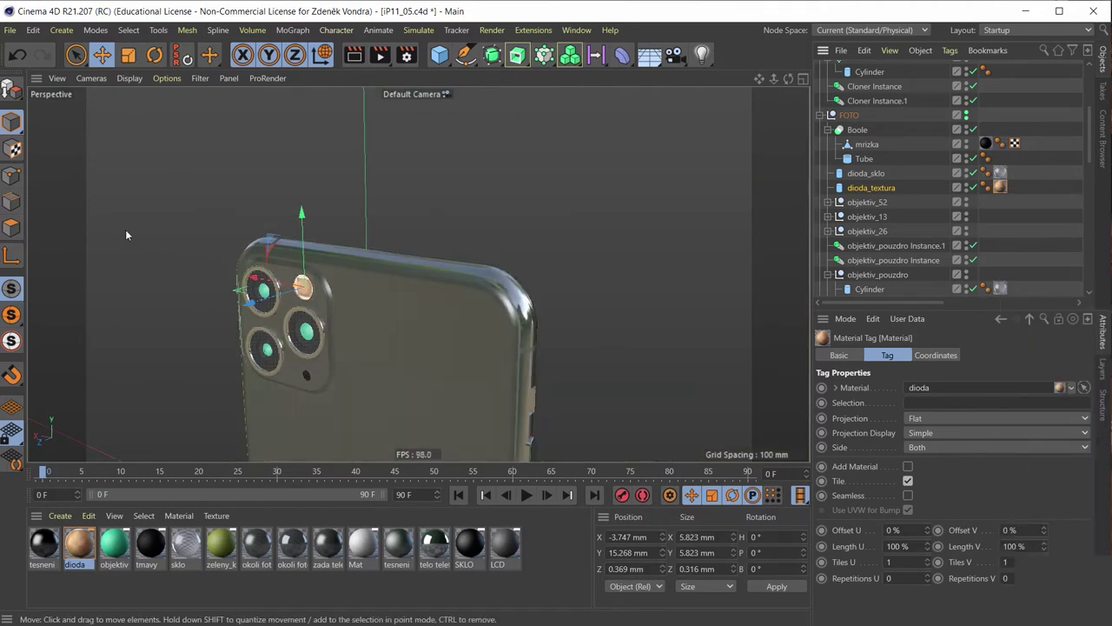
pyautogui.scroll(1, 339, 253)
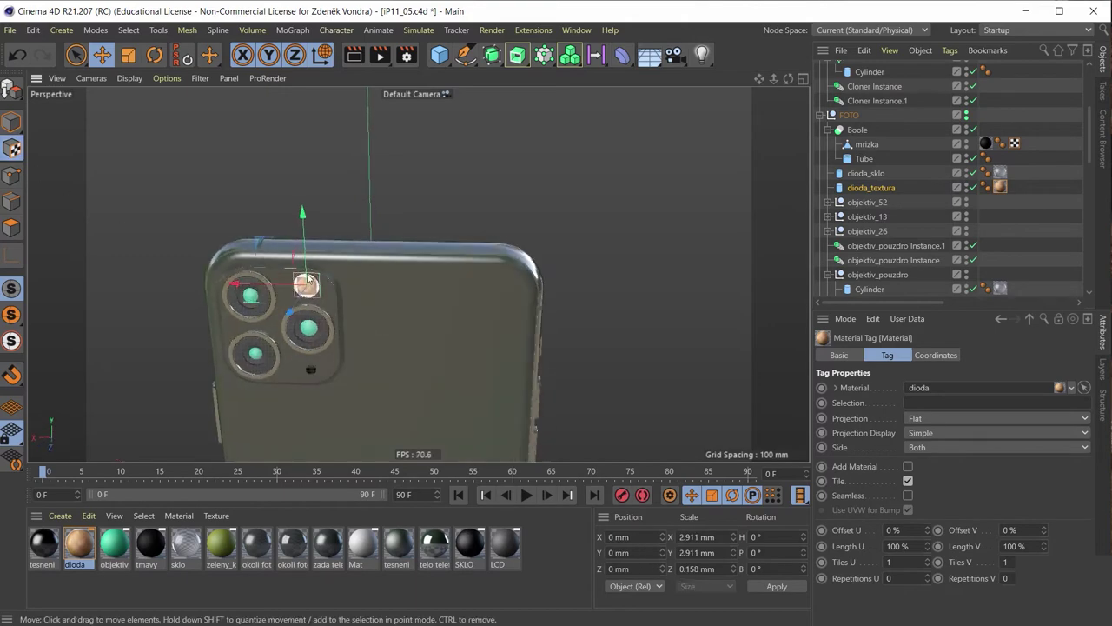
pyautogui.scroll(2, 339, 253)
pyautogui.scroll(3, 339, 253)
pyautogui.scroll(2, 339, 253)
pyautogui.scroll(-1, 319, 220)
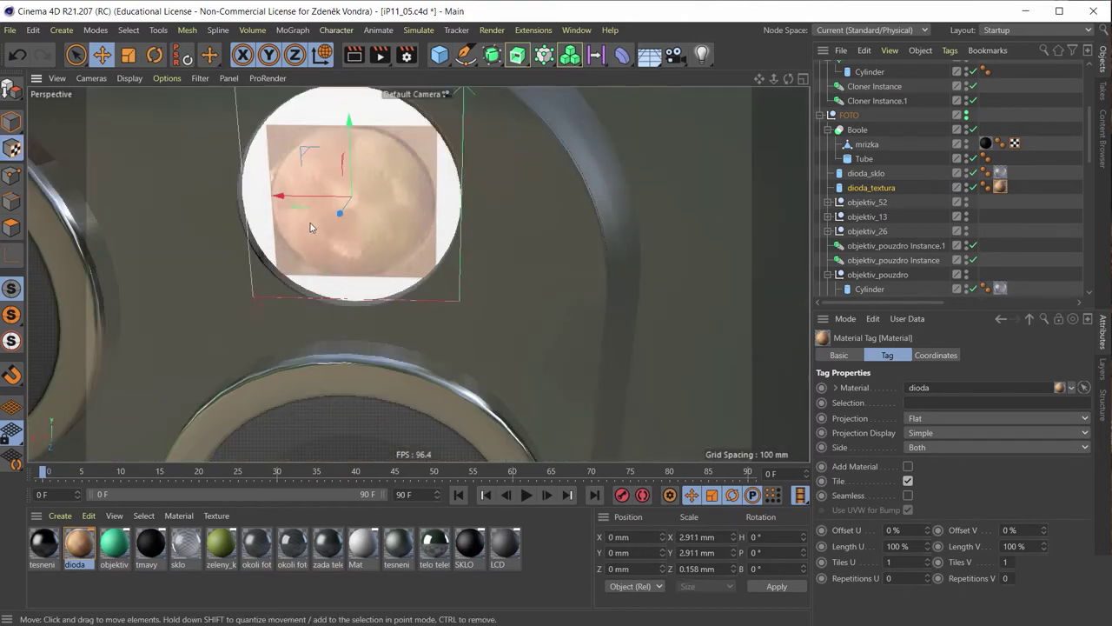
pyautogui.scroll(1, 336, 265)
pyautogui.moveTo(335, 266); pyautogui.dragTo(322, 284, button='middle')
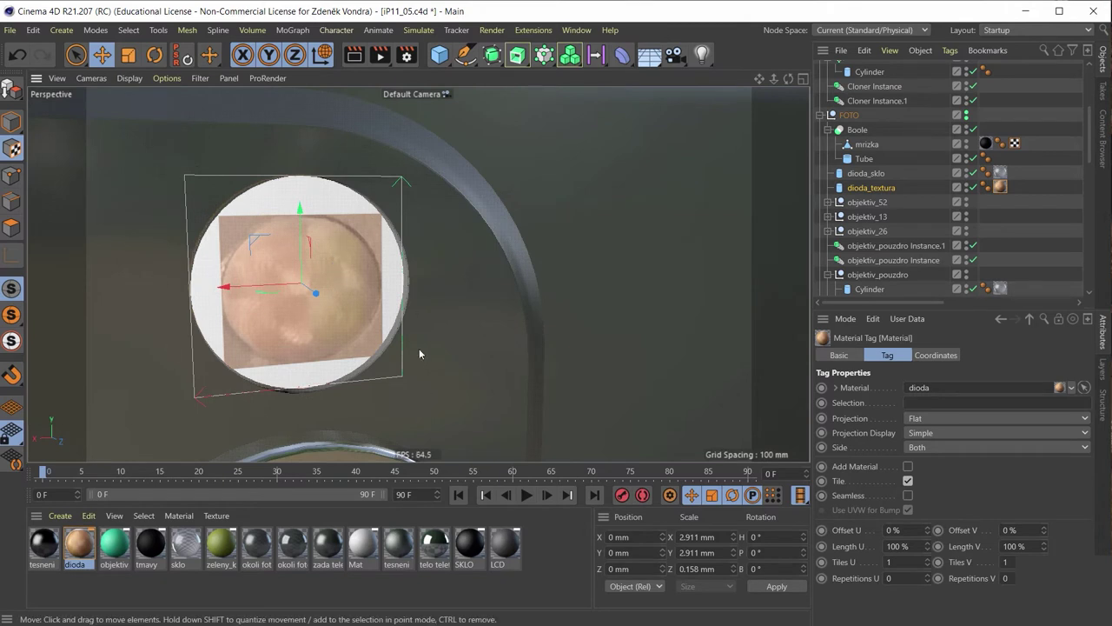
# Scale the flash texture up and stretch it taller to fill the disc.
pyautogui.click(128, 55)
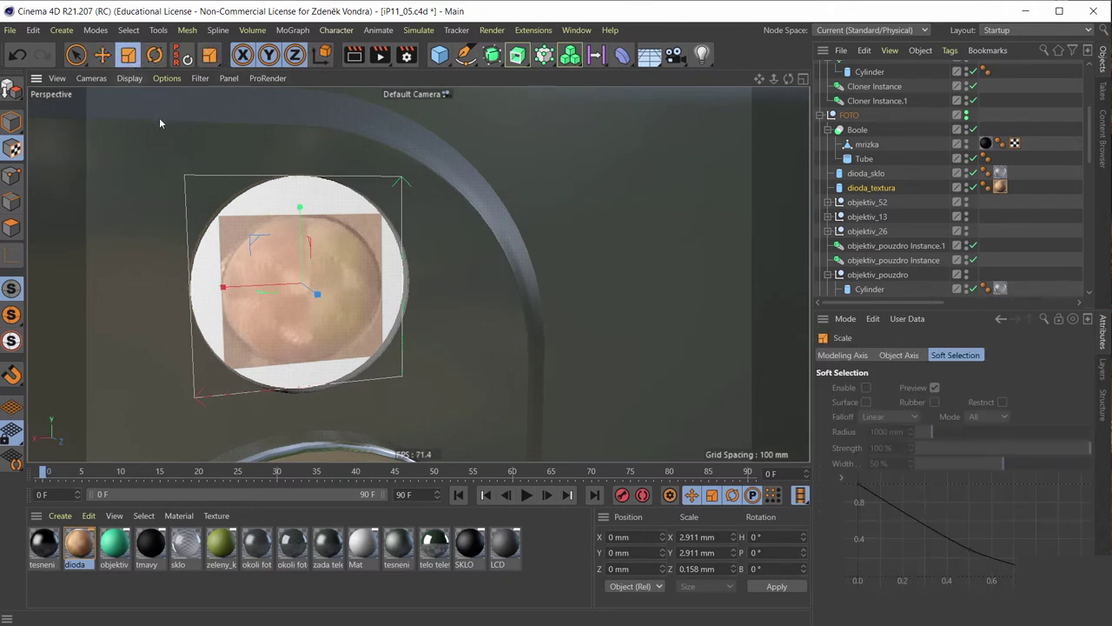
pyautogui.moveTo(253, 240)
pyautogui.mouseDown()
pyautogui.moveTo(232, 218)
pyautogui.moveTo(304, 214)
pyautogui.mouseUp()
pyautogui.press('e')
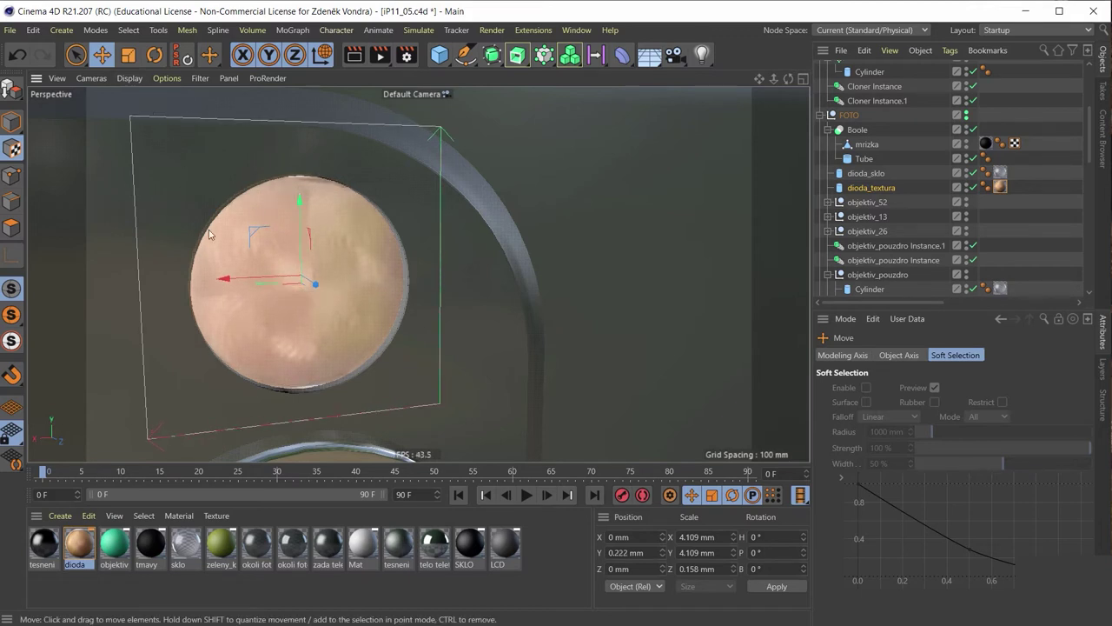
pyautogui.press('t')
pyautogui.moveTo(304, 224); pyautogui.dragTo(308, 205)
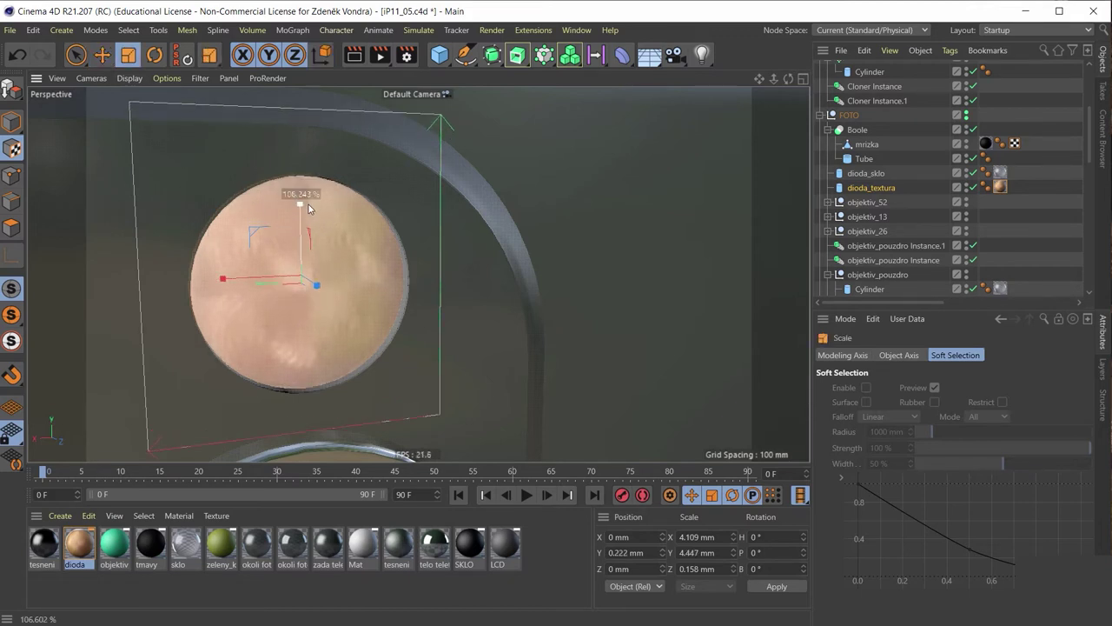
pyautogui.moveTo(309, 248)
pyautogui.keyDown('alt'); pyautogui.mouseDown()
pyautogui.moveTo(152, 213)
pyautogui.moveTo(424, 249)
pyautogui.moveTo(343, 277)
pyautogui.moveTo(197, 238)
pyautogui.moveTo(208, 244)
pyautogui.mouseUp(); pyautogui.keyUp('alt')
pyautogui.scroll(3, 322, 277)
pyautogui.scroll(1, 311, 278)
pyautogui.scroll(-4, 305, 277)
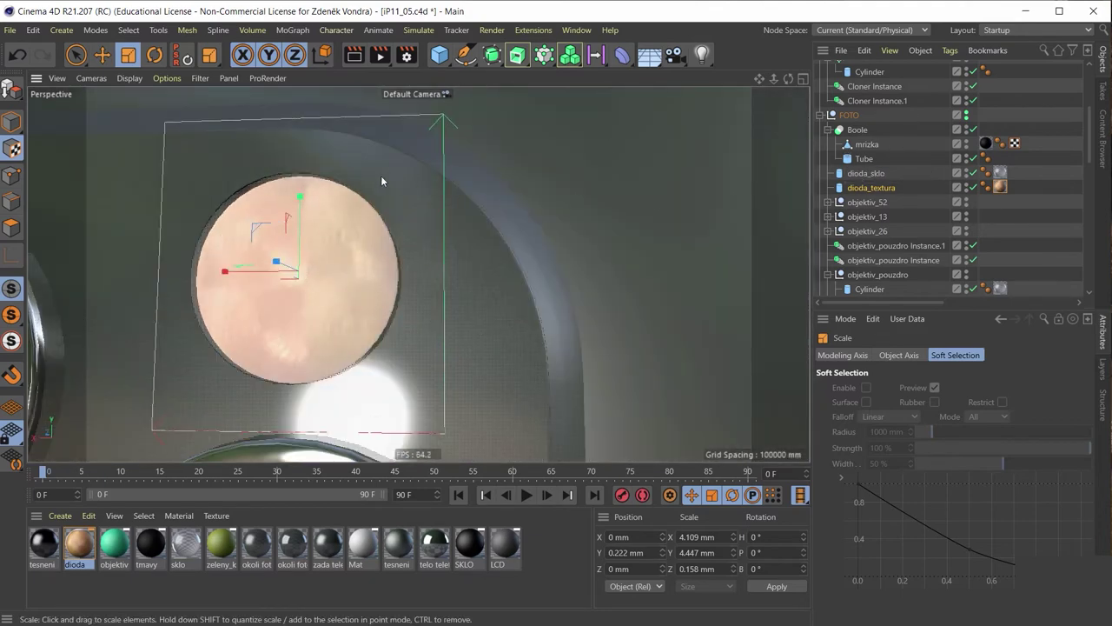
pyautogui.moveTo(381, 175)
pyautogui.keyDown('alt'); pyautogui.mouseDown()
pyautogui.moveTo(226, 242)
pyautogui.moveTo(298, 174)
pyautogui.moveTo(304, 185)
pyautogui.mouseUp(); pyautogui.keyUp('alt')
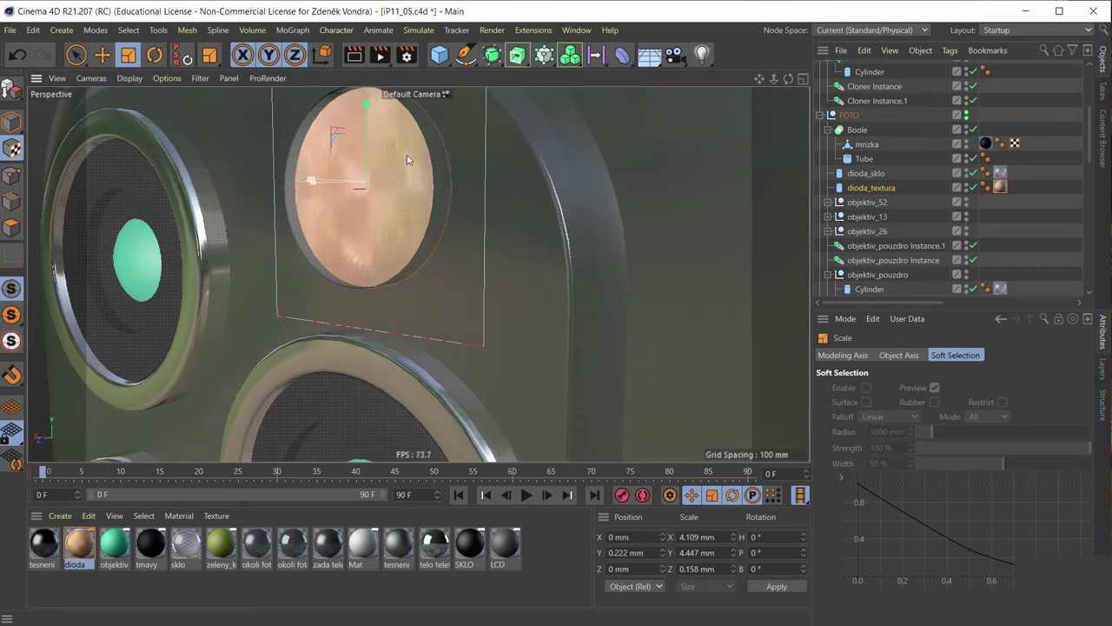
# Apply the okoli foto material to the Cylinder.3 cutout in vyrezy_foto.
pyautogui.scroll(-4, 918, 146)
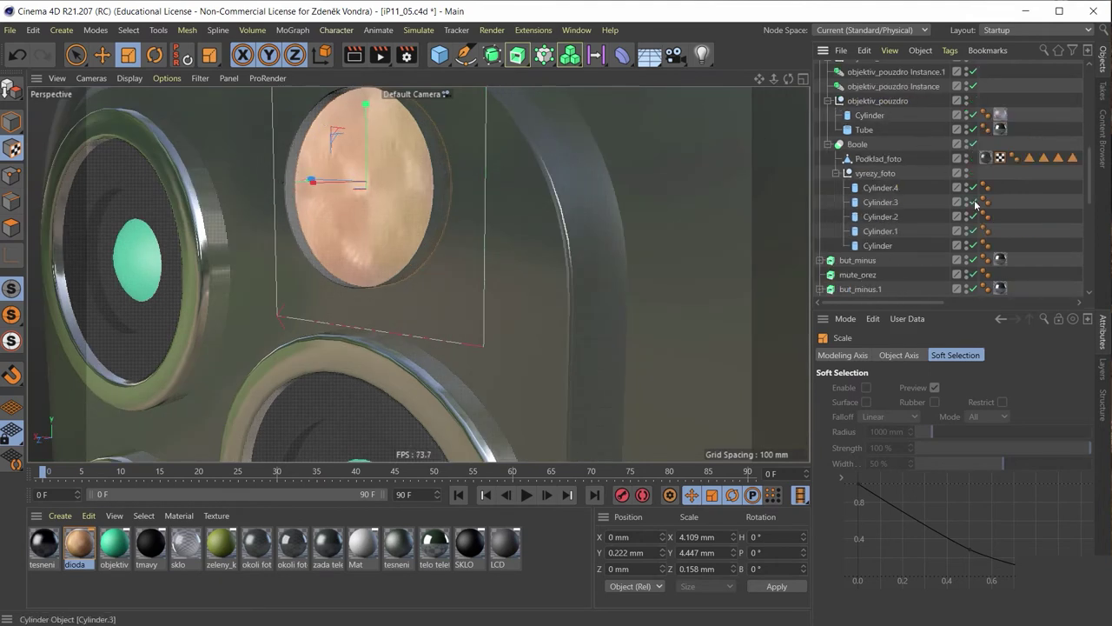
pyautogui.click(880, 187)
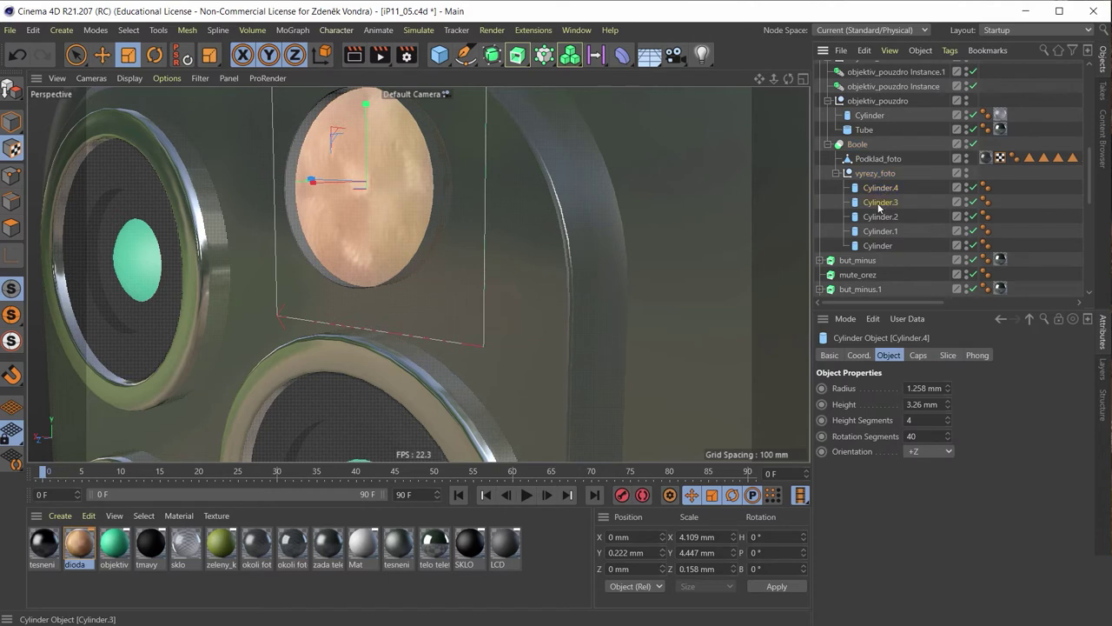
pyautogui.click(881, 205)
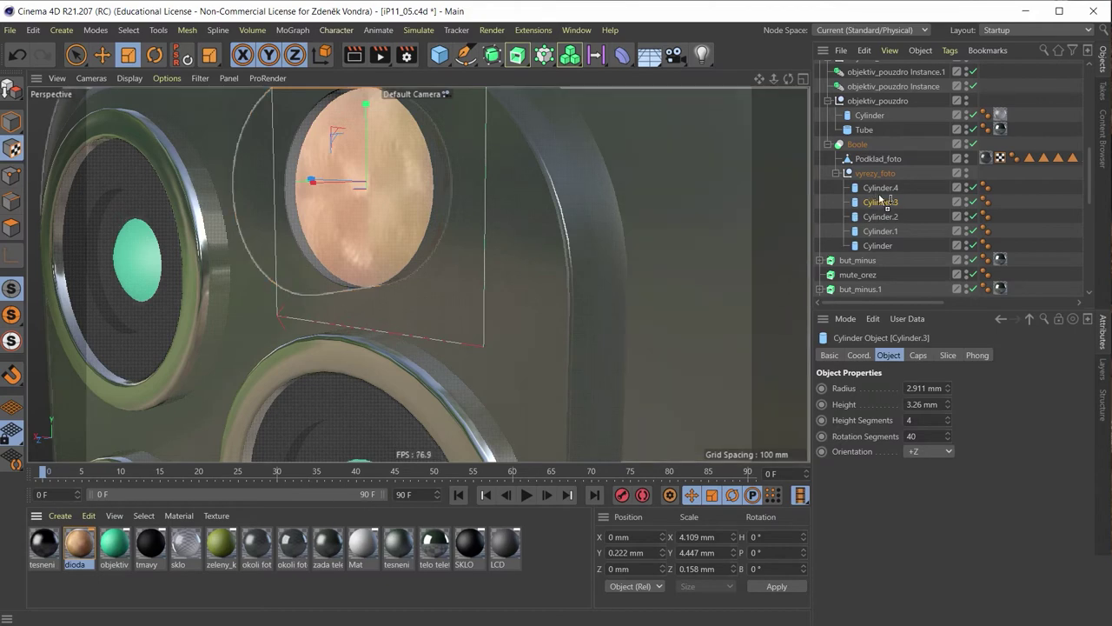
pyautogui.moveTo(881, 208); pyautogui.dragTo(880, 202)
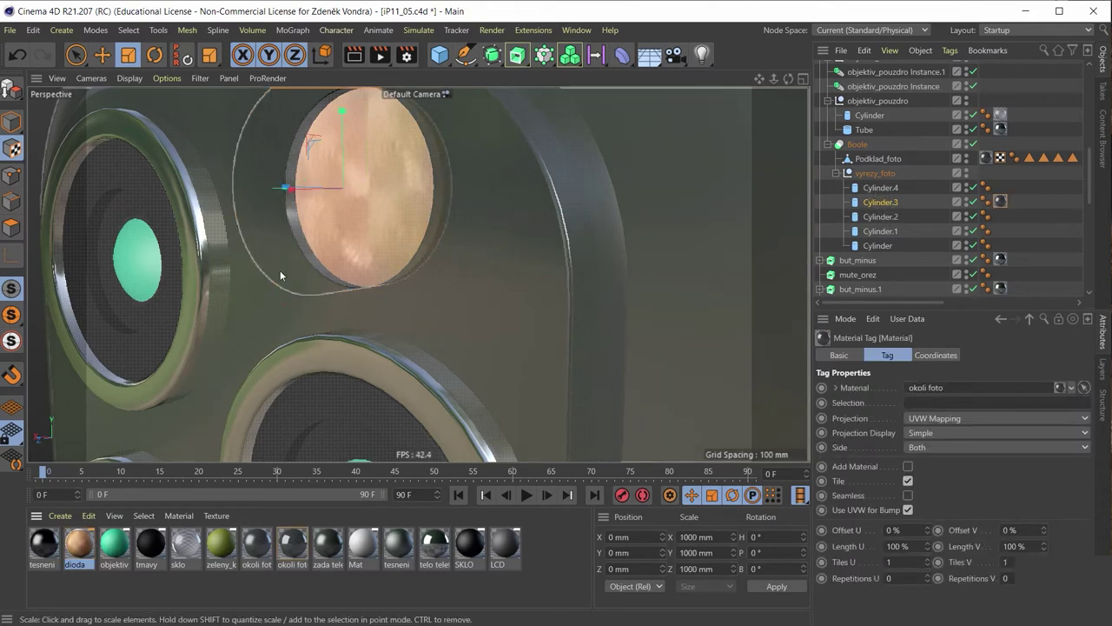
pyautogui.moveTo(280, 271)
pyautogui.keyDown('alt'); pyautogui.mouseDown()
pyautogui.moveTo(230, 263)
pyautogui.moveTo(374, 313)
pyautogui.mouseUp(); pyautogui.keyUp('alt')
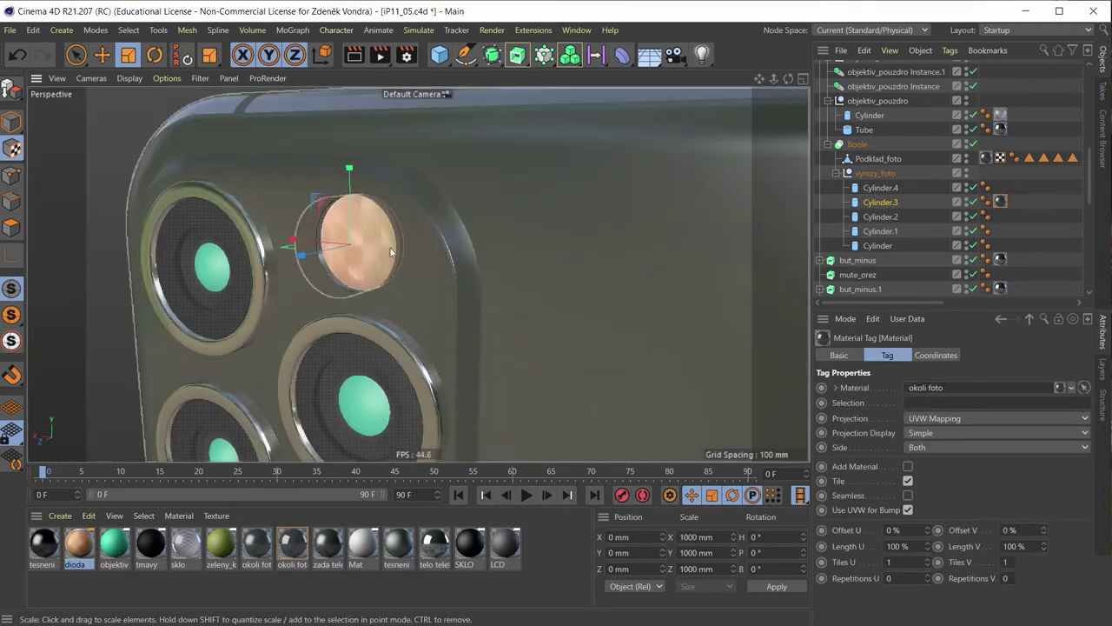
pyautogui.scroll(3, 356, 399)
pyautogui.scroll(5, 334, 344)
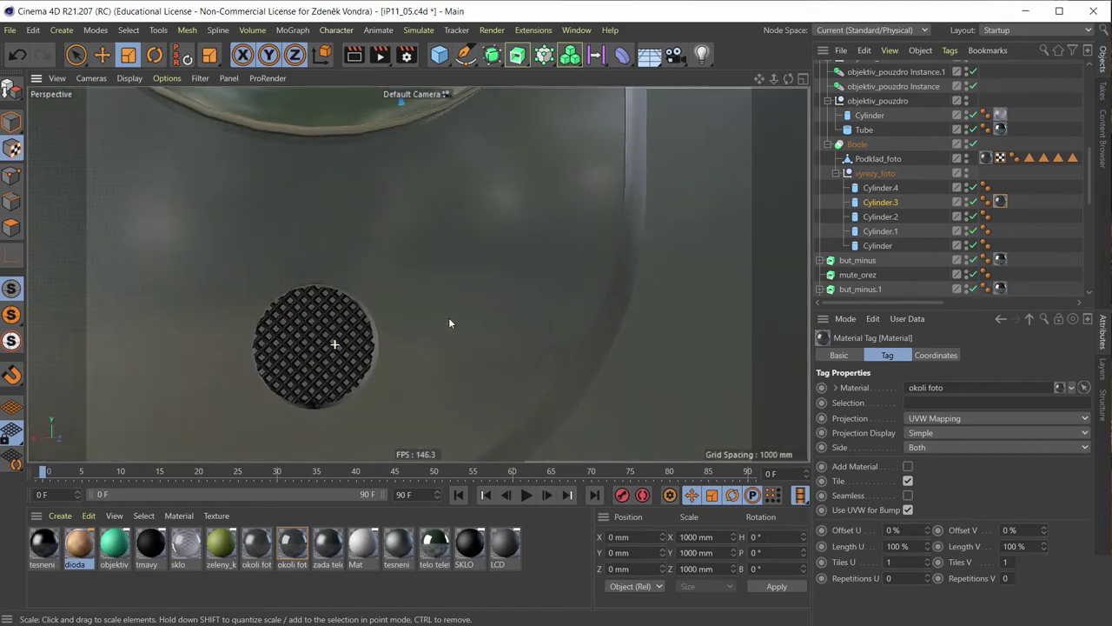
pyautogui.keyDown('alt'); pyautogui.moveTo(496, 327); pyautogui.dragTo(508, 323); pyautogui.keyUp('alt')
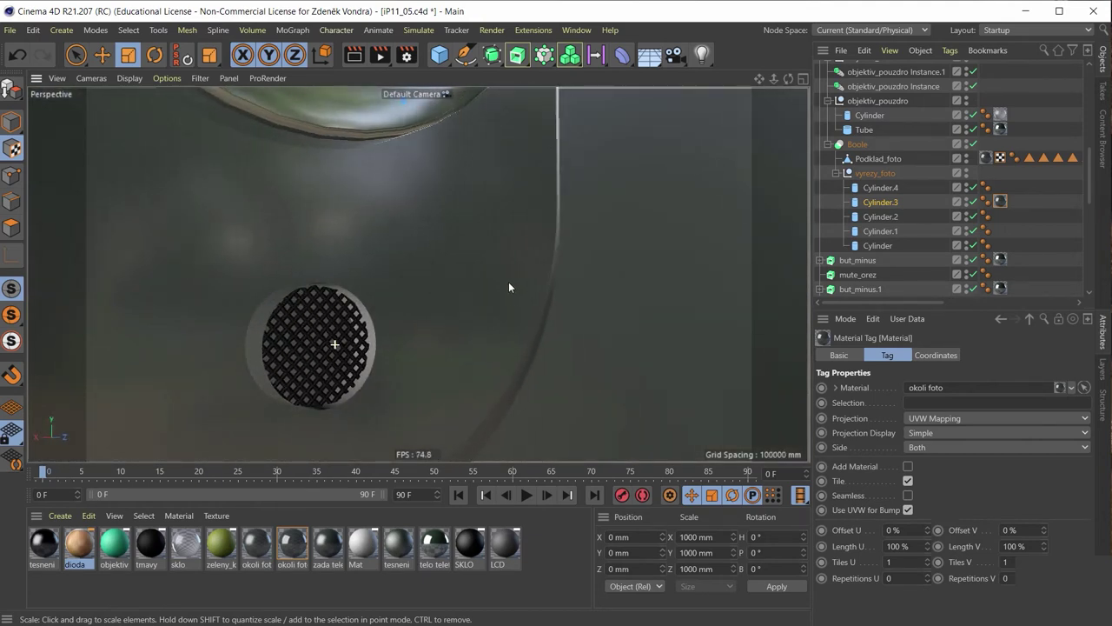
# Apply the okoli foto material to the Cylinder.4 microphone cutout and review the camera area.
pyautogui.click(895, 233)
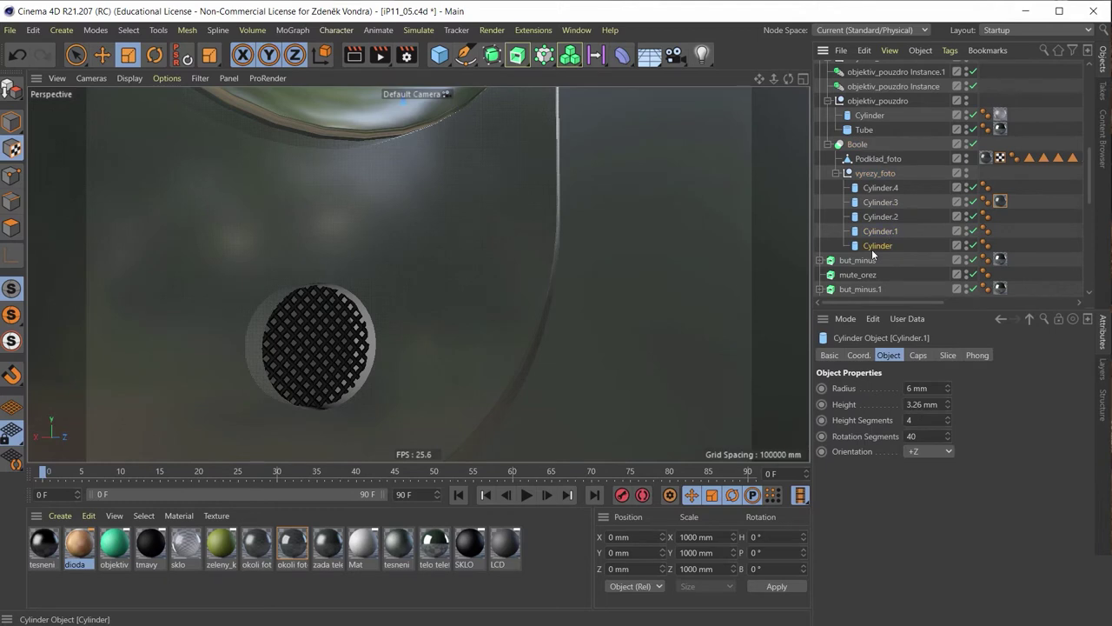
pyautogui.click(880, 201)
pyautogui.click(880, 189)
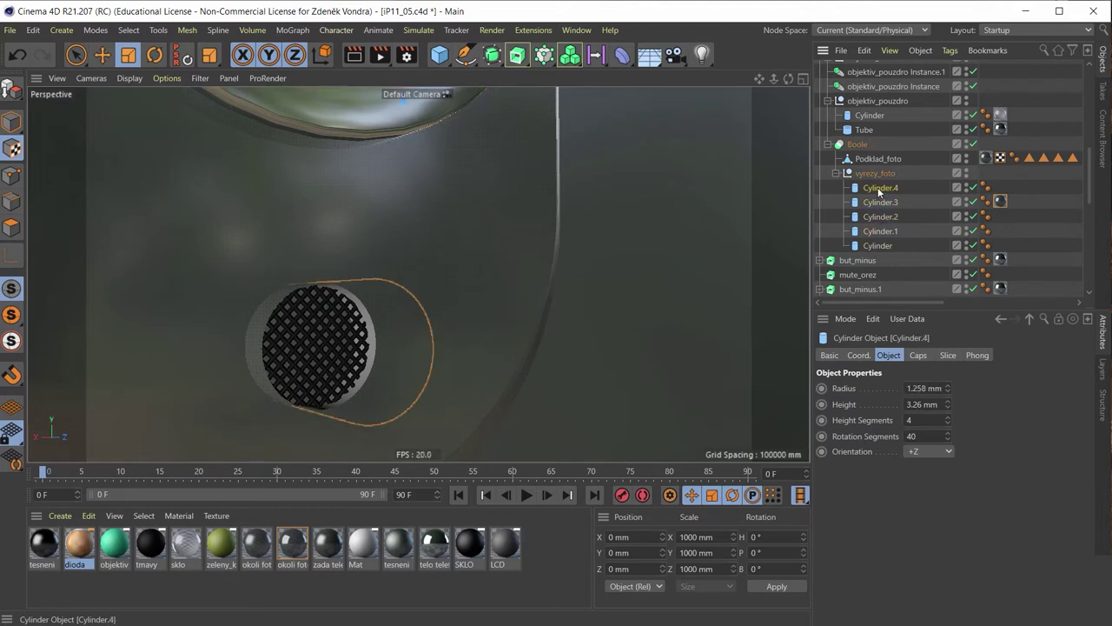
pyautogui.moveTo(298, 549)
pyautogui.mouseDown()
pyautogui.moveTo(856, 190)
pyautogui.moveTo(891, 189)
pyautogui.mouseUp()
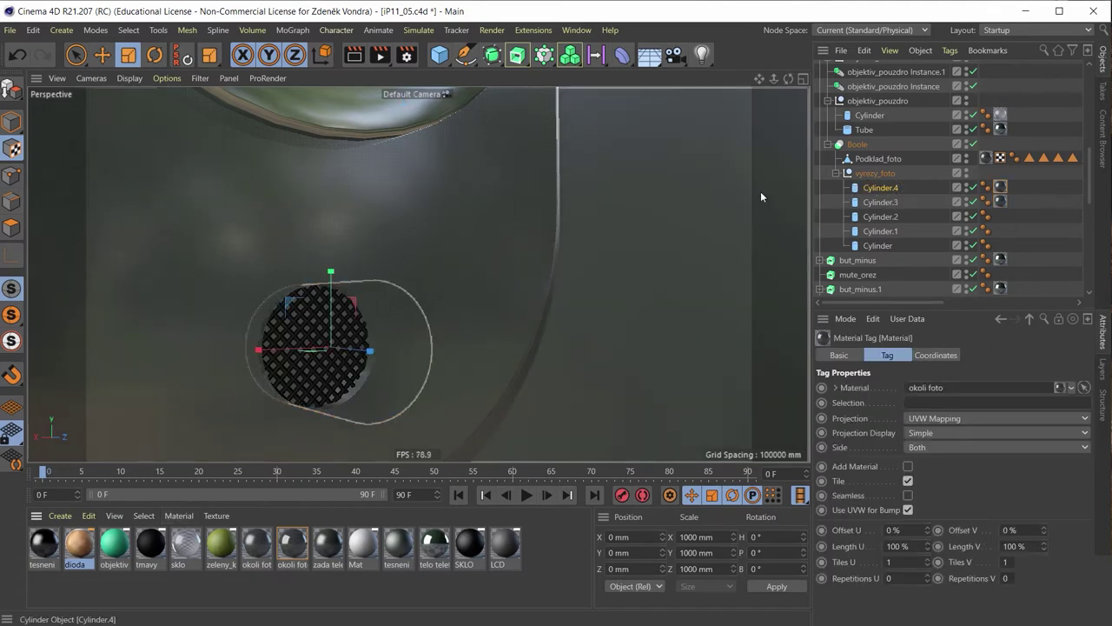
pyautogui.scroll(-5, 365, 305)
pyautogui.keyDown('alt'); pyautogui.moveTo(365, 304); pyautogui.dragTo(232, 283); pyautogui.keyUp('alt')
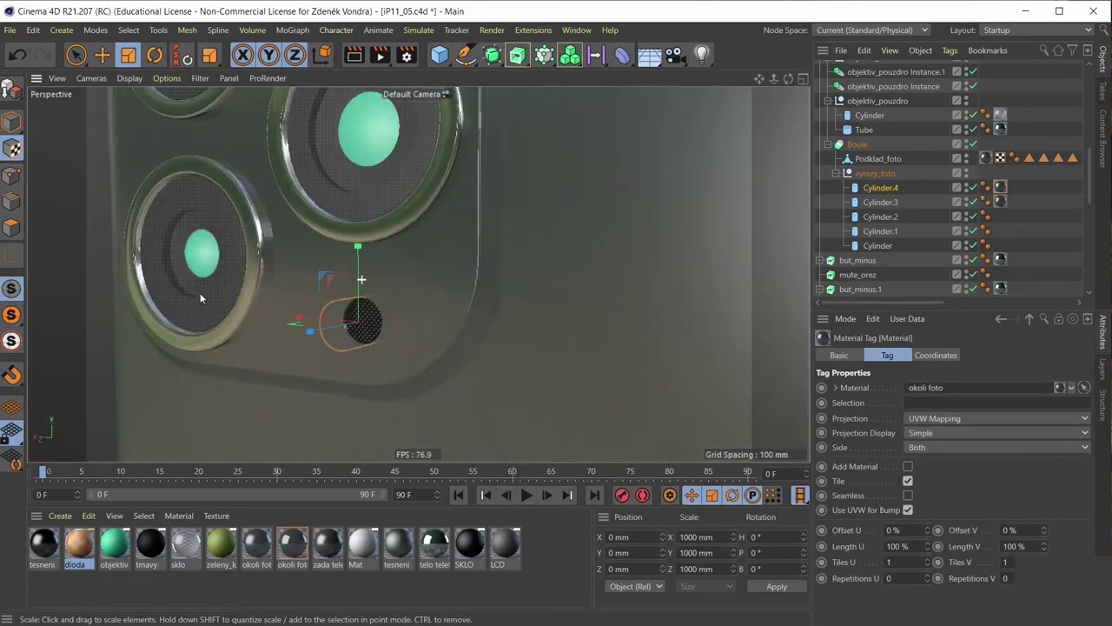
pyautogui.scroll(-5, 232, 283)
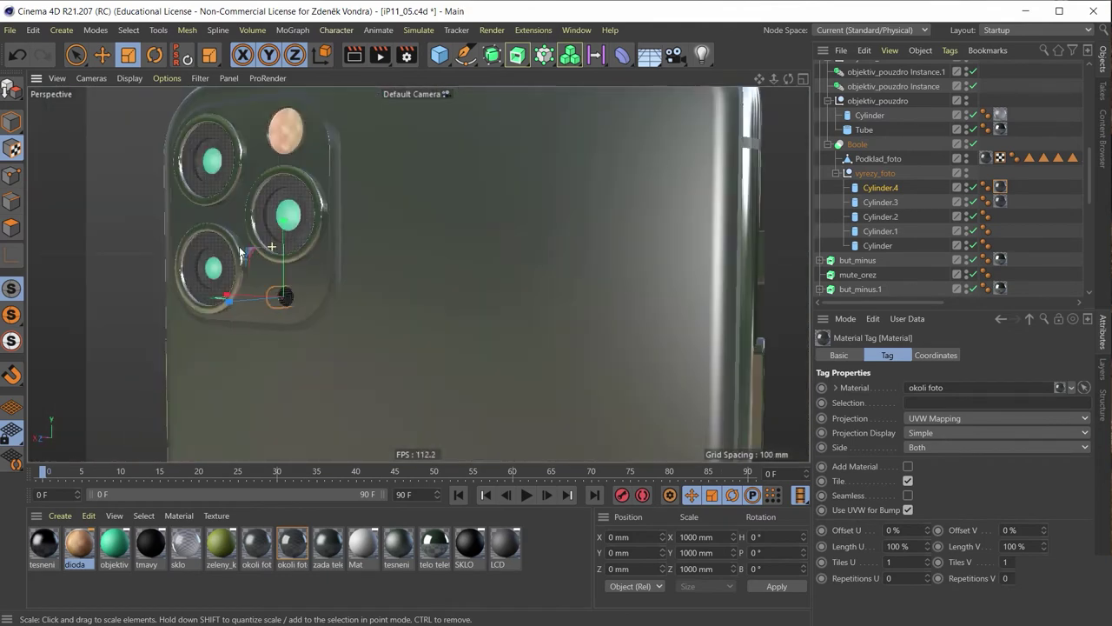
pyautogui.moveTo(232, 283)
pyautogui.keyDown('alt'); pyautogui.mouseDown()
pyautogui.moveTo(333, 255)
pyautogui.moveTo(313, 189)
pyautogui.moveTo(394, 165)
pyautogui.moveTo(297, 304)
pyautogui.moveTo(314, 273)
pyautogui.mouseUp(); pyautogui.keyUp('alt')
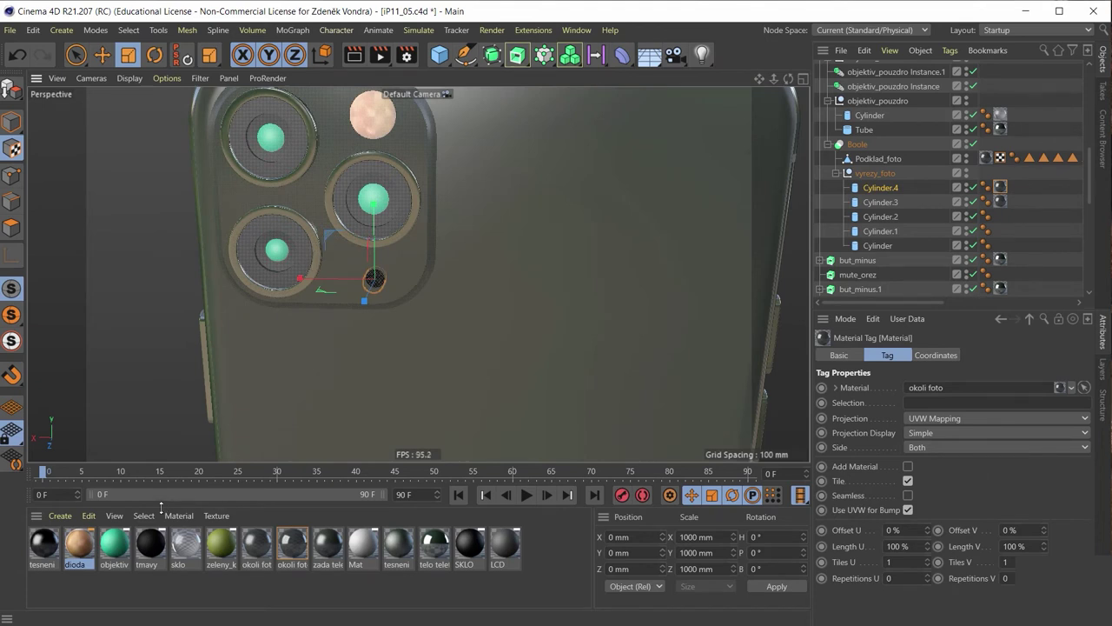
# Disable the objektiv material's Color channel and show its Reflectance settings.
pyautogui.doubleClick(116, 544)
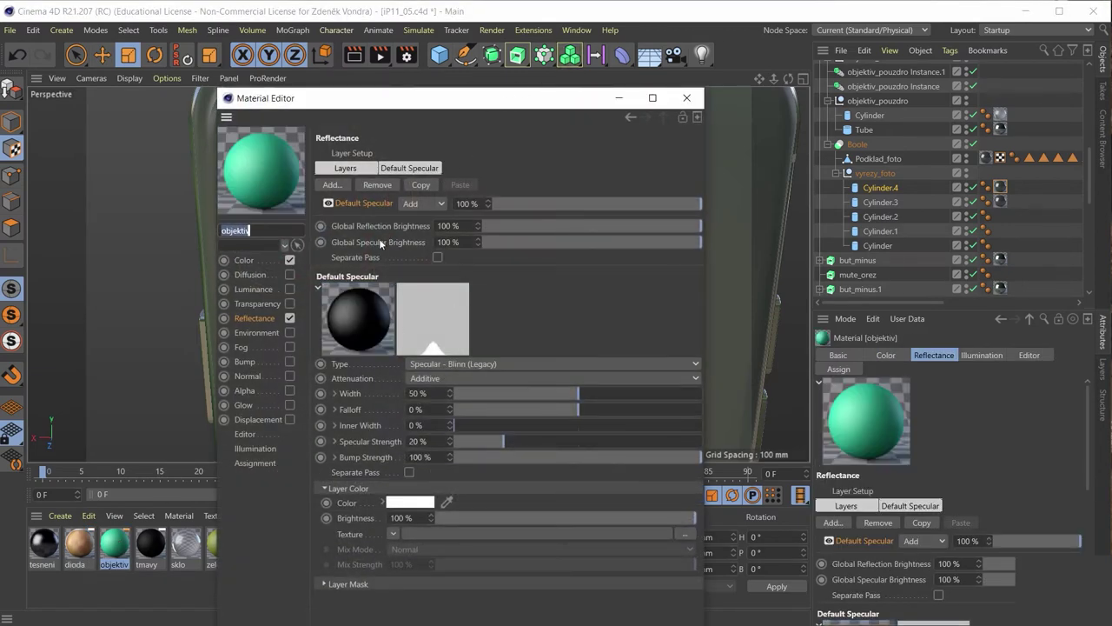
pyautogui.click(290, 260)
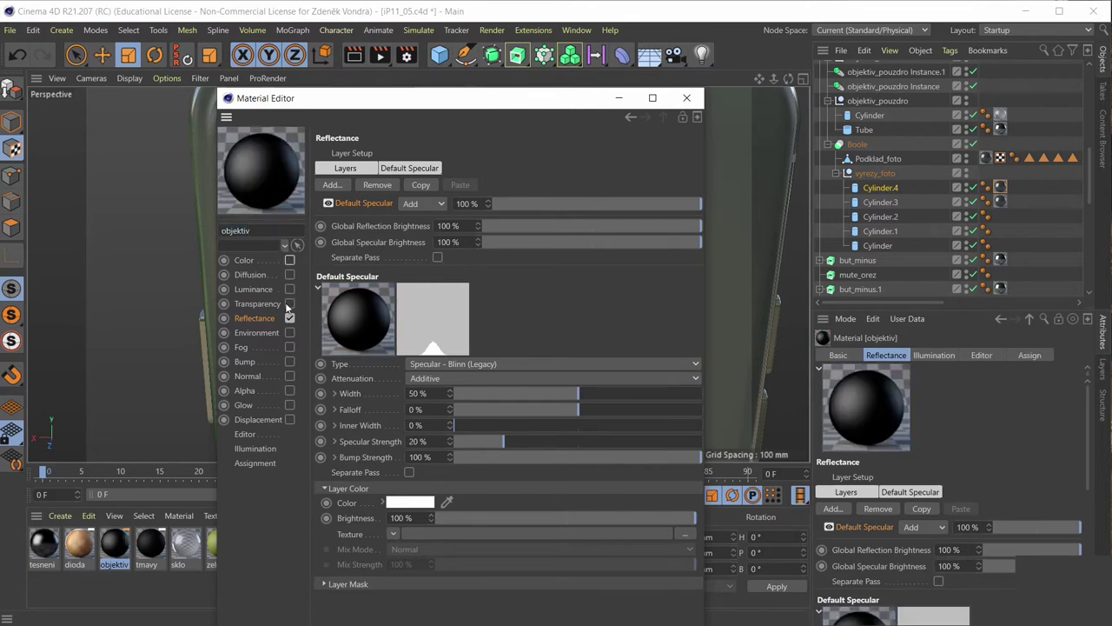
pyautogui.click(290, 303)
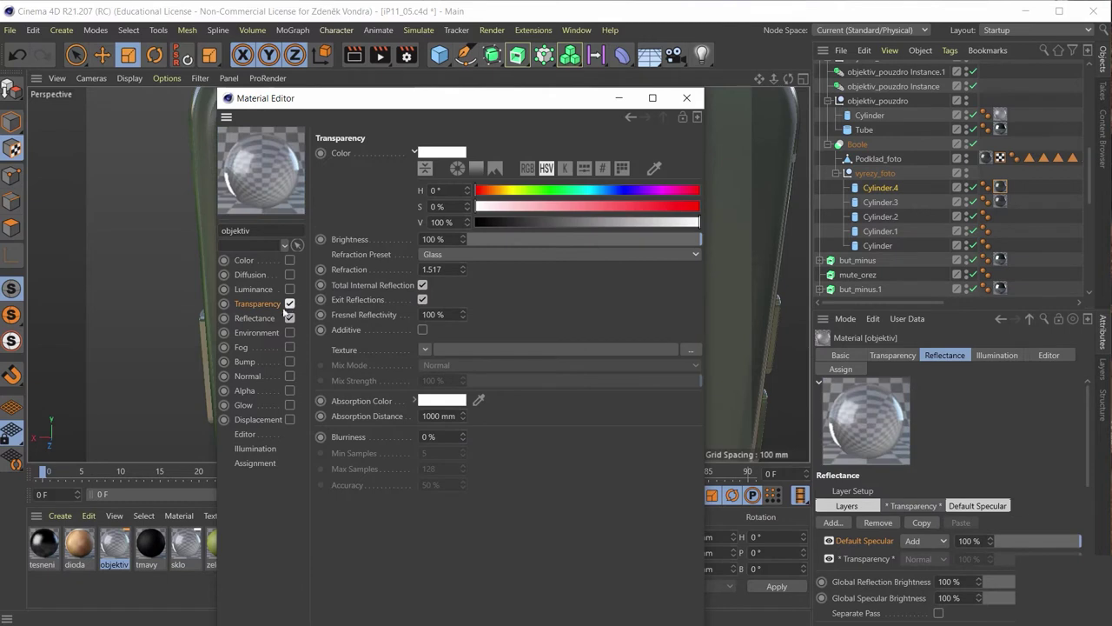
pyautogui.click(290, 304)
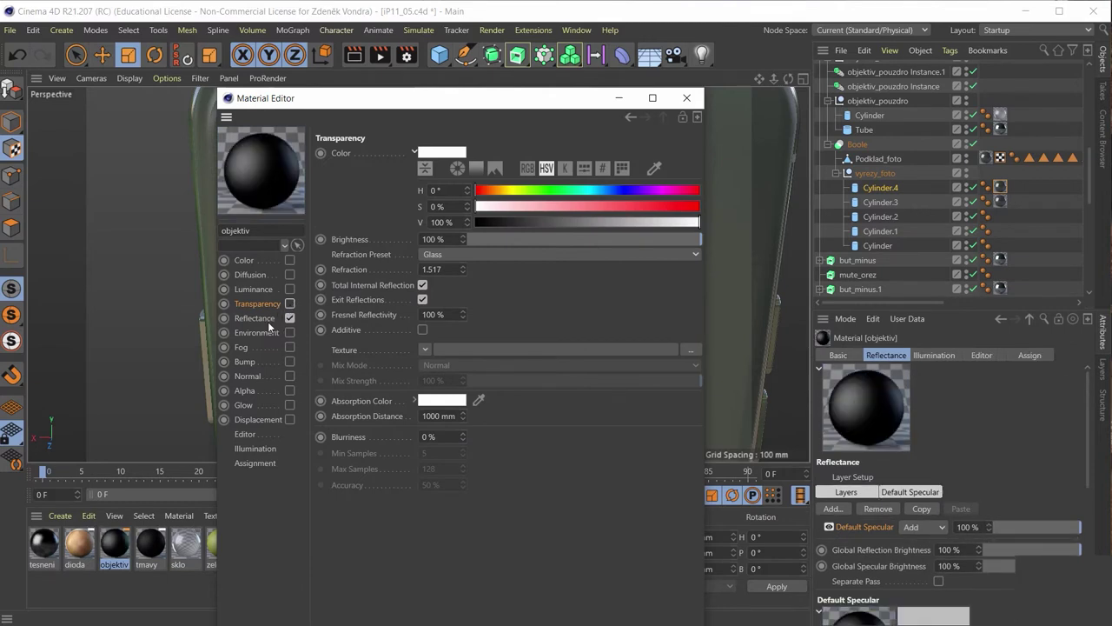
pyautogui.click(272, 320)
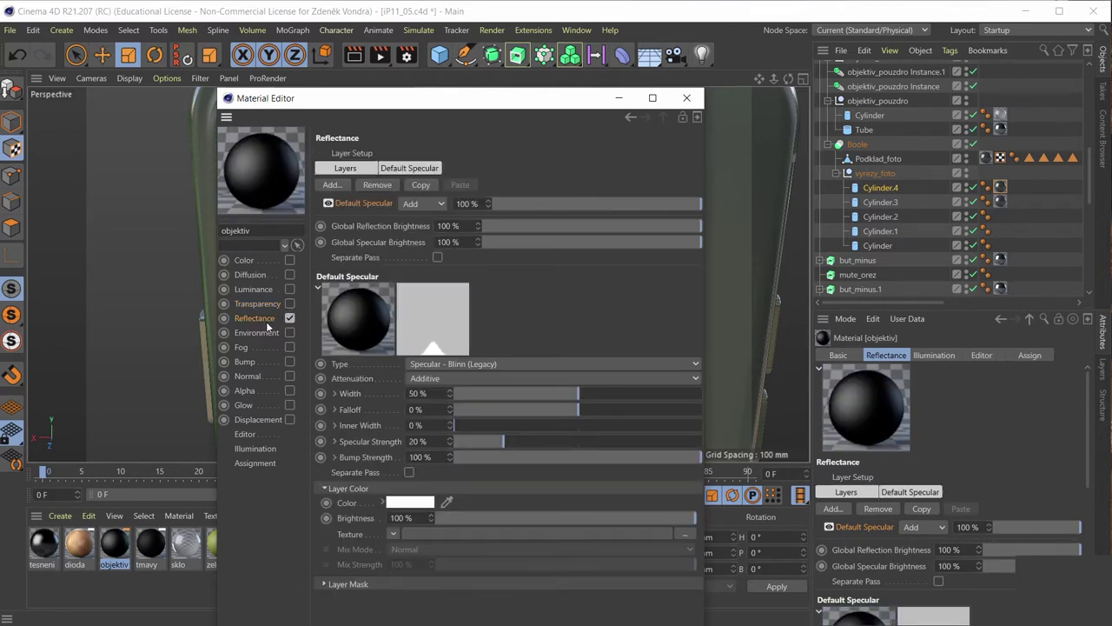
# Replace the Default Specular layer with a Beckmann layer using a Thin Film texture.
pyautogui.rightClick(363, 203)
pyautogui.click(372, 211)
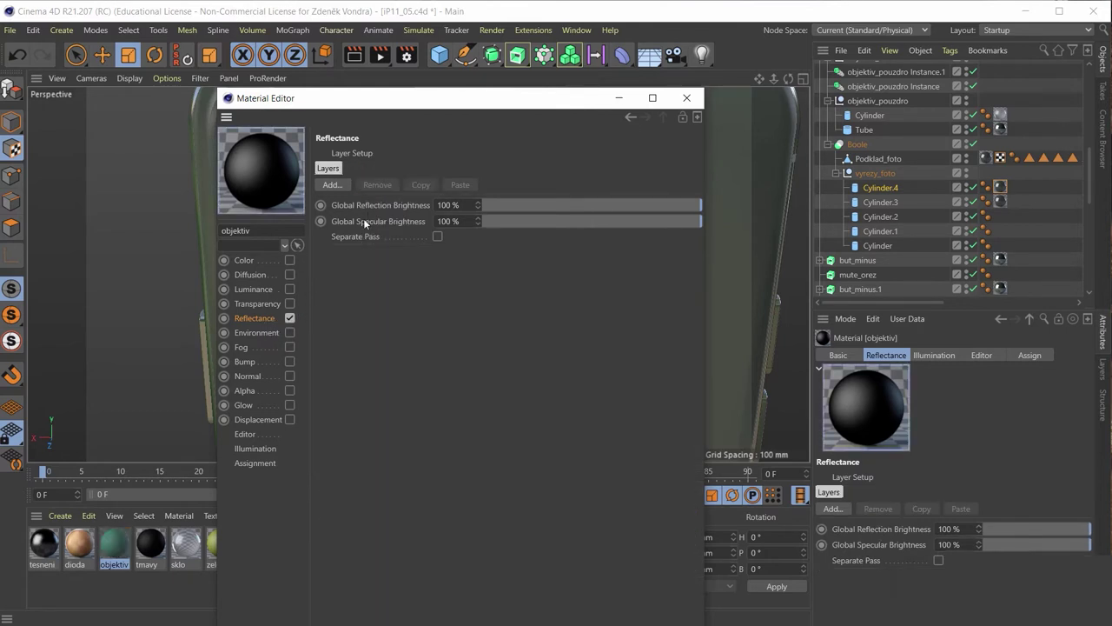
pyautogui.click(340, 186)
pyautogui.click(386, 188)
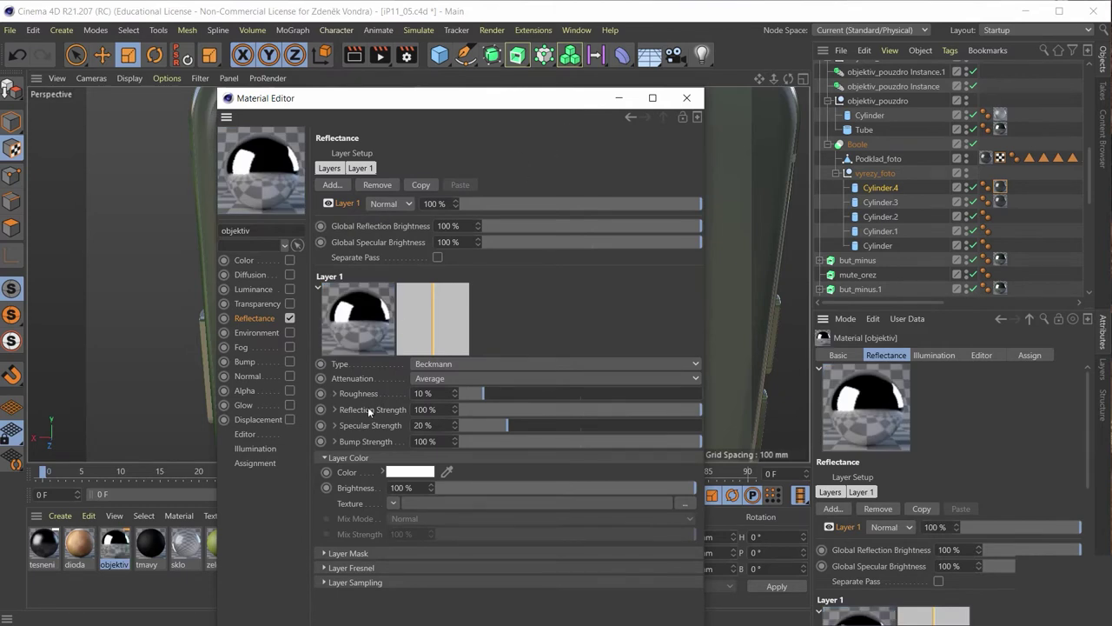
pyautogui.click(394, 504)
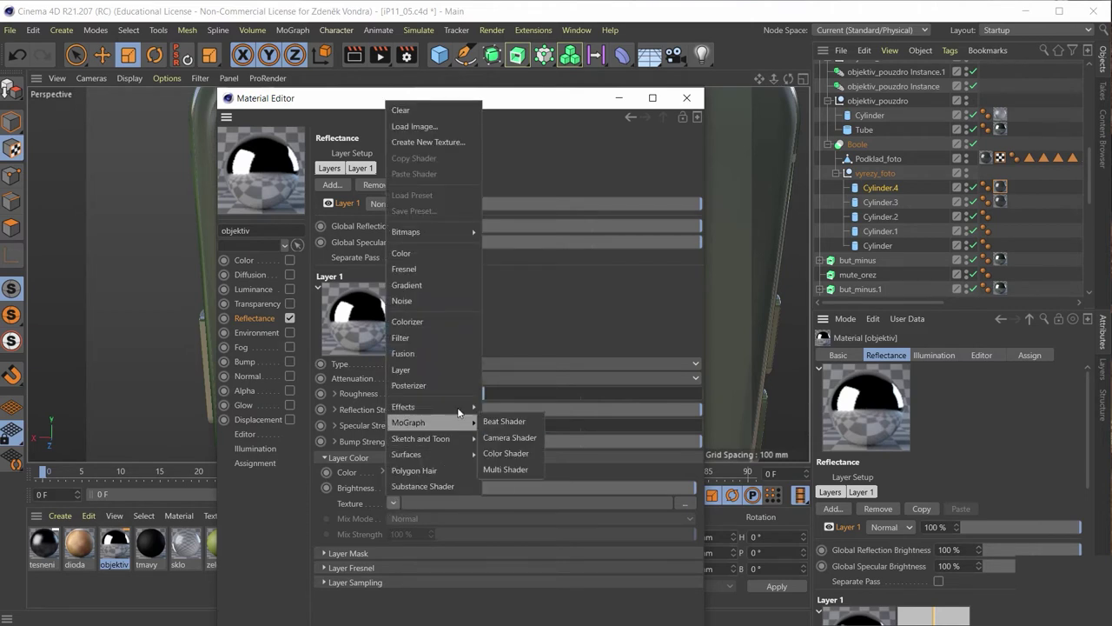
pyautogui.moveTo(431, 407)
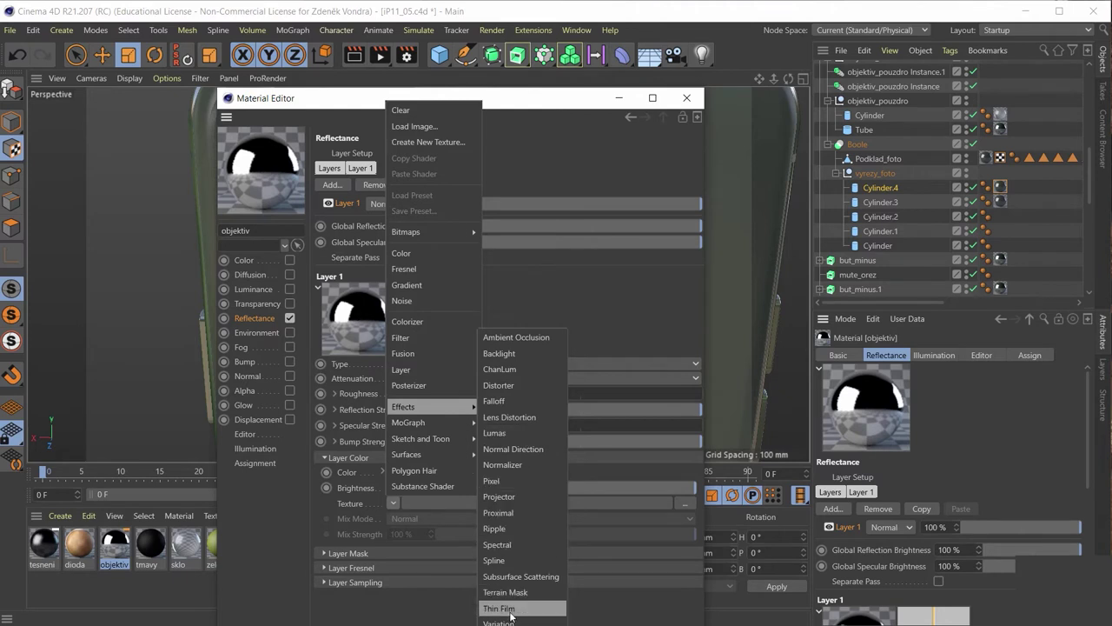
pyautogui.click(511, 608)
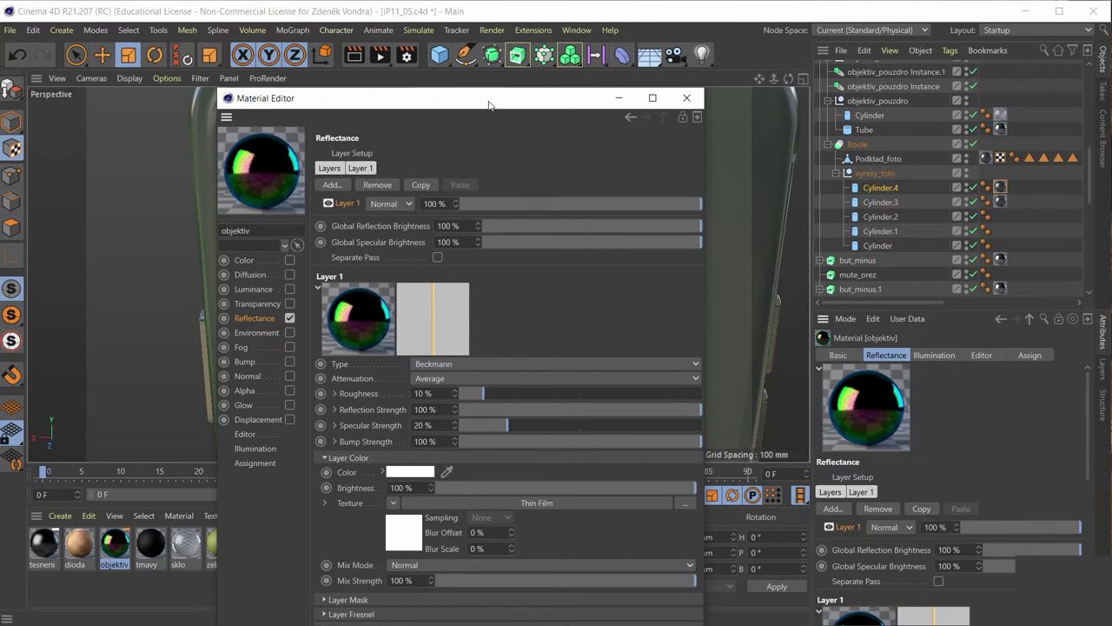
pyautogui.moveTo(489, 104); pyautogui.dragTo(522, 104)
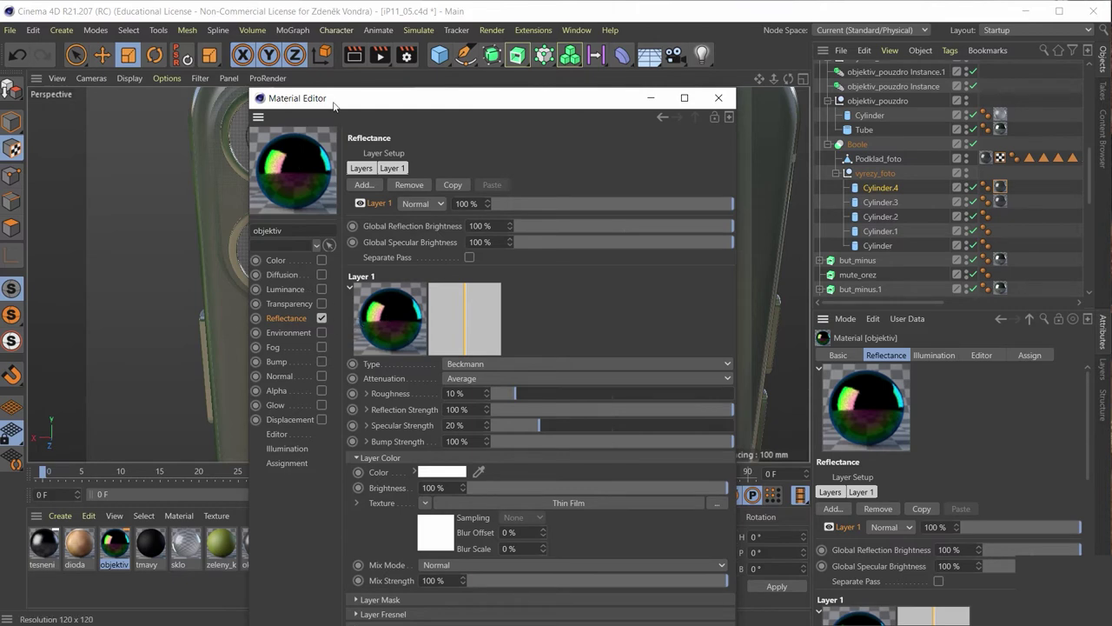
pyautogui.moveTo(351, 101); pyautogui.dragTo(337, 89)
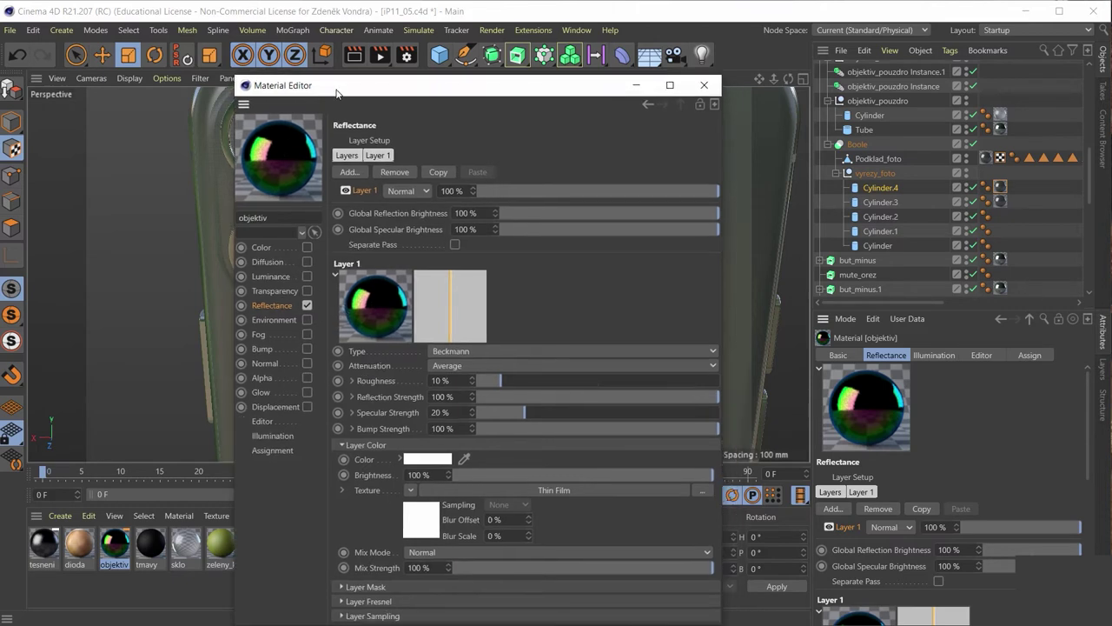
# Enable objektiv transparency with refraction 1 and brightness lowered to about 49%.
pyautogui.click(282, 291)
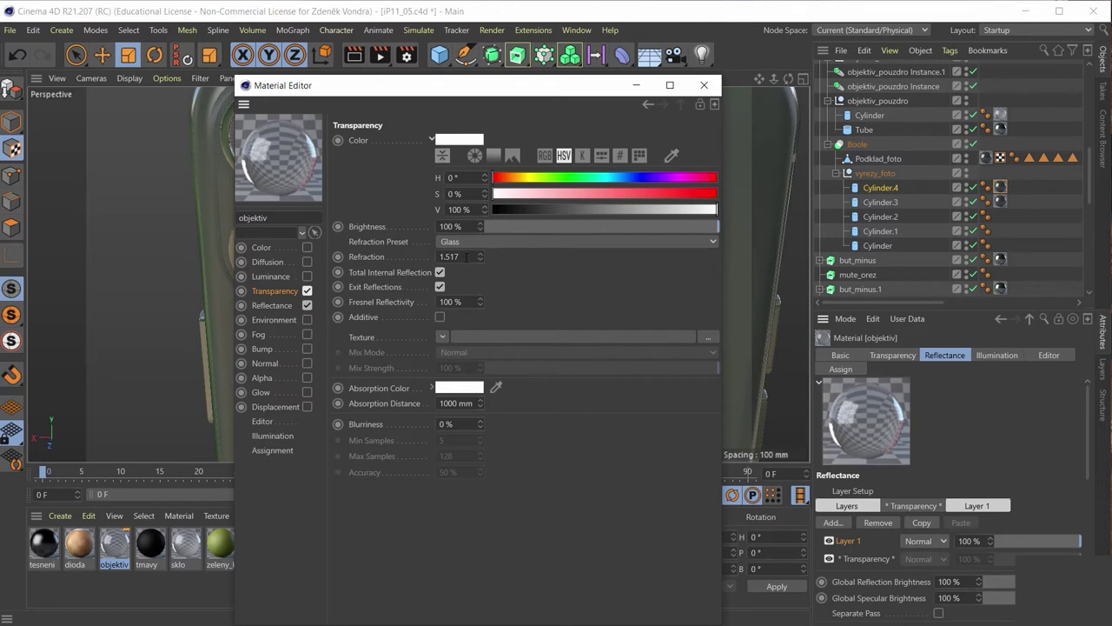
pyautogui.doubleClick(467, 257)
pyautogui.press('BackSpace')
pyautogui.write('1')
pyautogui.press('Return')
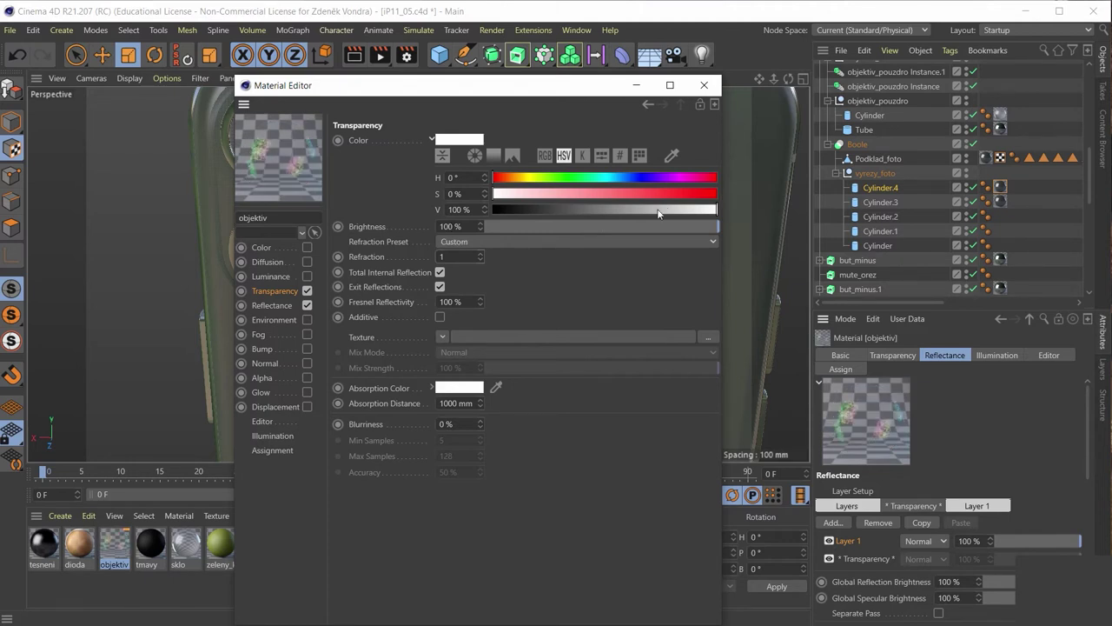
pyautogui.moveTo(658, 213)
pyautogui.mouseDown()
pyautogui.moveTo(621, 210)
pyautogui.moveTo(632, 212)
pyautogui.moveTo(616, 225)
pyautogui.moveTo(737, 212)
pyautogui.mouseUp()
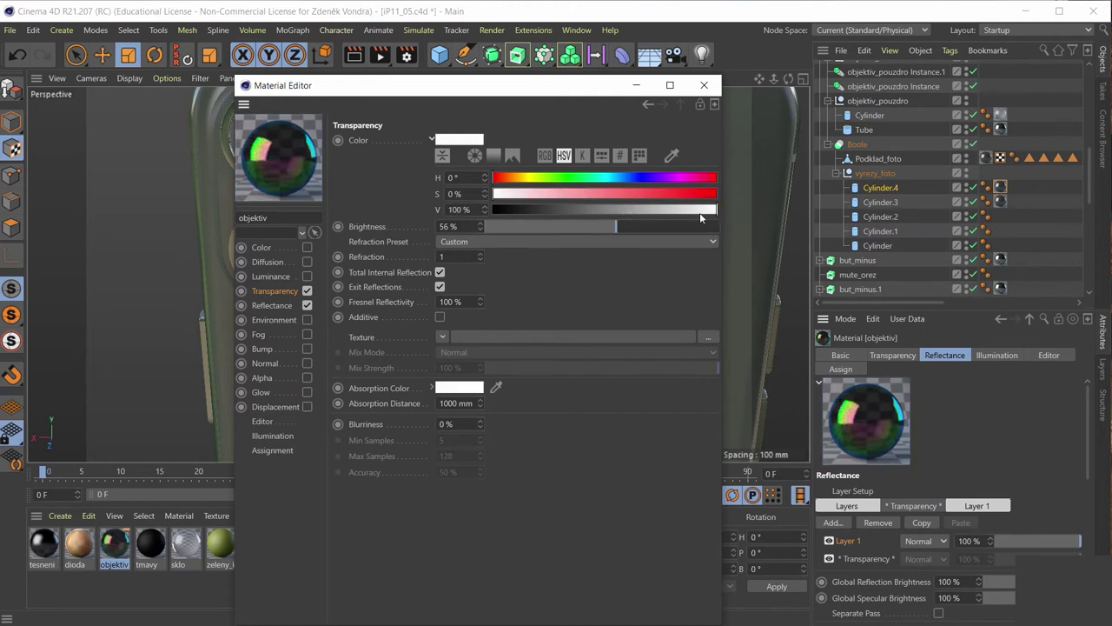
pyautogui.click(614, 230)
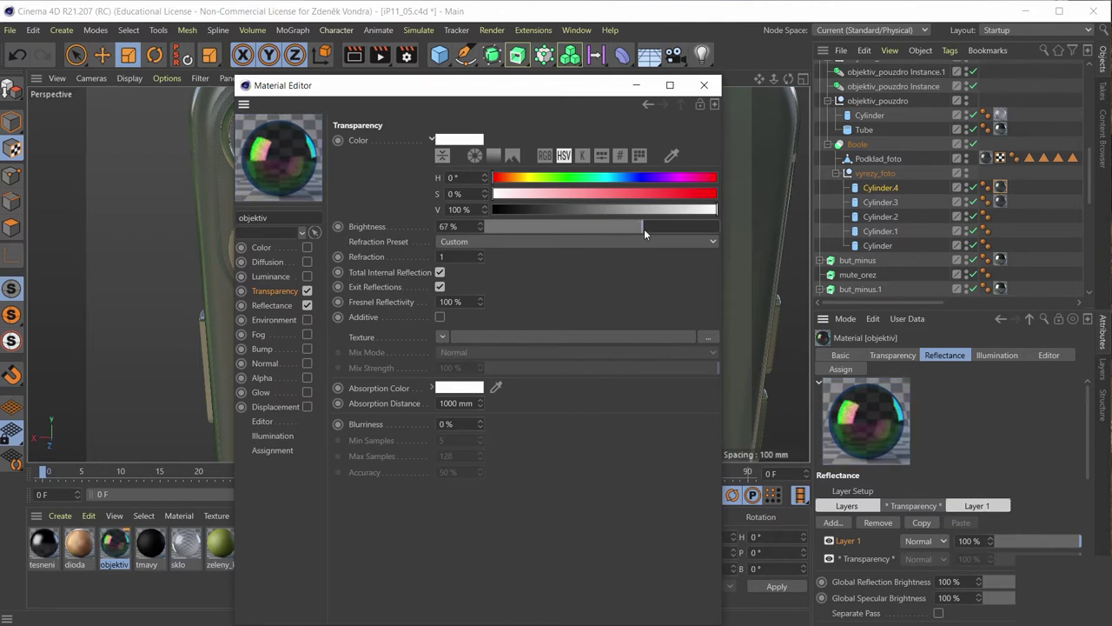
pyautogui.moveTo(644, 228); pyautogui.dragTo(602, 224)
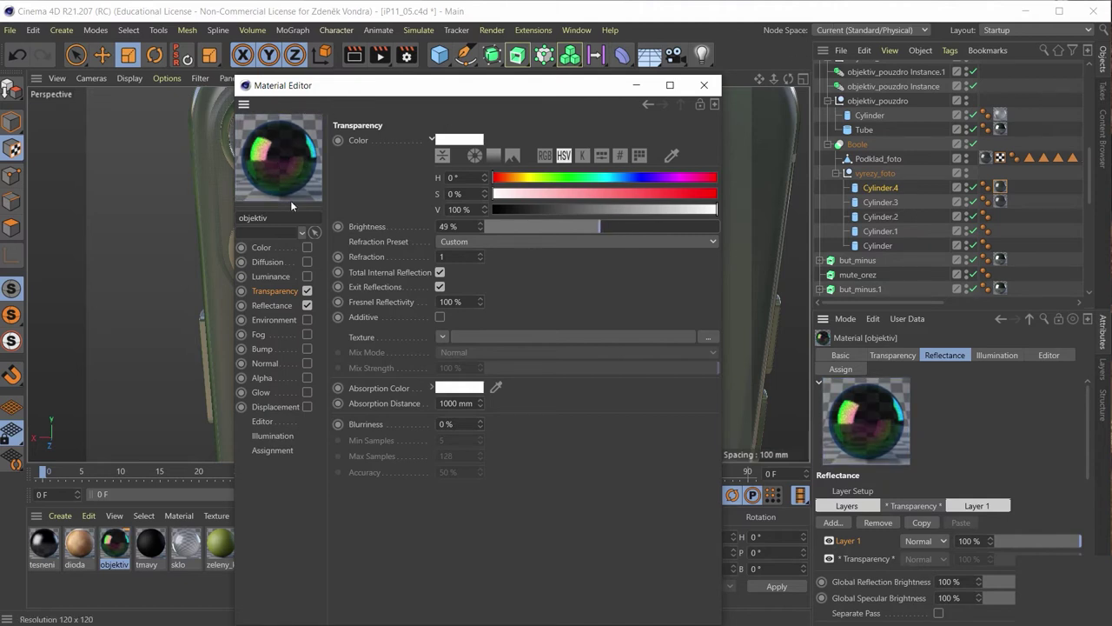
pyautogui.click(704, 86)
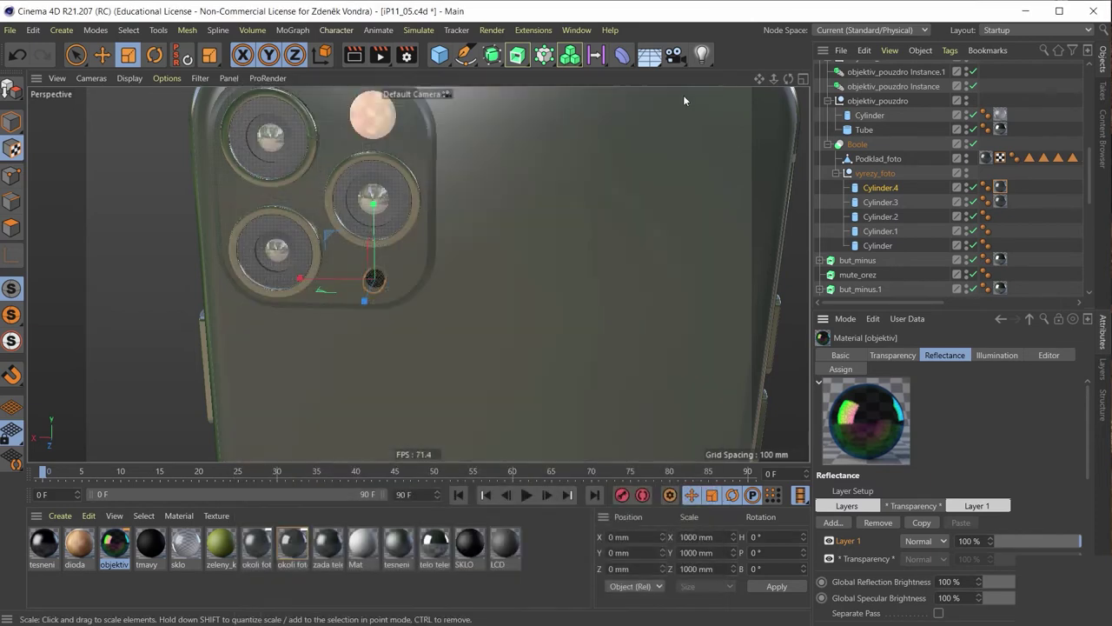
pyautogui.keyDown('alt'); pyautogui.moveTo(403, 219); pyautogui.dragTo(401, 229); pyautogui.keyUp('alt')
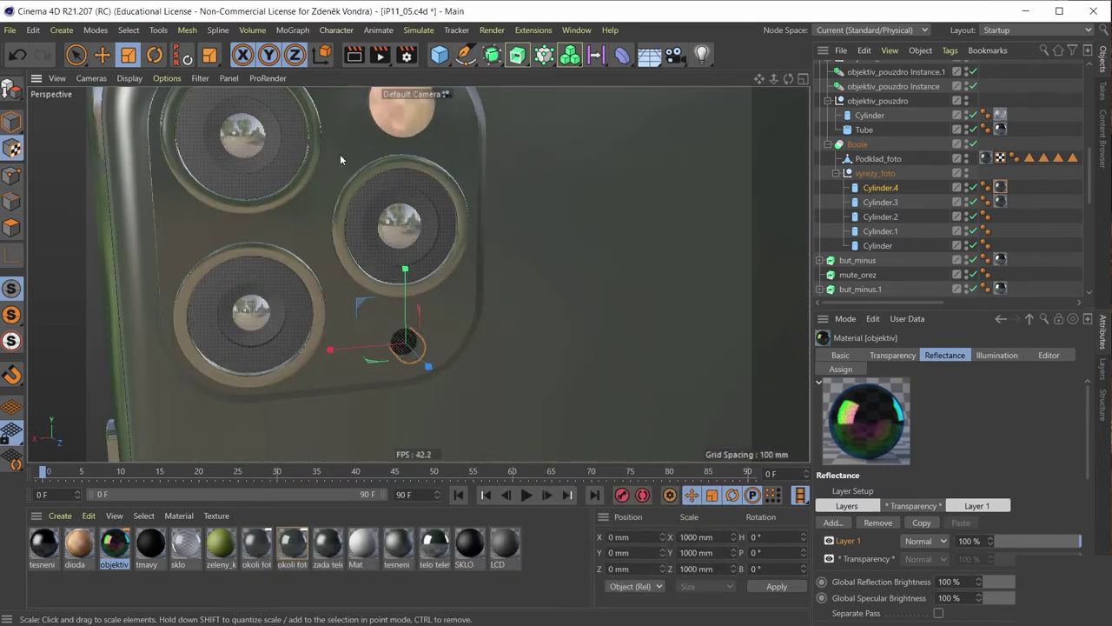
pyautogui.moveTo(401, 229)
pyautogui.keyDown('alt'); pyautogui.mouseDown()
pyautogui.moveTo(381, 172)
pyautogui.moveTo(263, 170)
pyautogui.moveTo(338, 157)
pyautogui.moveTo(317, 138)
pyautogui.moveTo(270, 153)
pyautogui.moveTo(389, 193)
pyautogui.moveTo(283, 208)
pyautogui.moveTo(426, 266)
pyautogui.moveTo(528, 279)
pyautogui.moveTo(263, 248)
pyautogui.moveTo(354, 179)
pyautogui.moveTo(391, 133)
pyautogui.mouseUp(); pyautogui.keyUp('alt')
pyautogui.scroll(3, 263, 249)
pyautogui.scroll(3, 264, 248)
pyautogui.scroll(3, 264, 249)
pyautogui.scroll(-3, 317, 190)
pyautogui.scroll(3, 550, 188)
pyautogui.moveTo(550, 188)
pyautogui.keyDown('alt'); pyautogui.mouseDown()
pyautogui.moveTo(809, 197)
pyautogui.moveTo(750, 167)
pyautogui.moveTo(712, 213)
pyautogui.moveTo(533, 218)
pyautogui.mouseUp(); pyautogui.keyUp('alt')
pyautogui.scroll(-5, 539, 322)
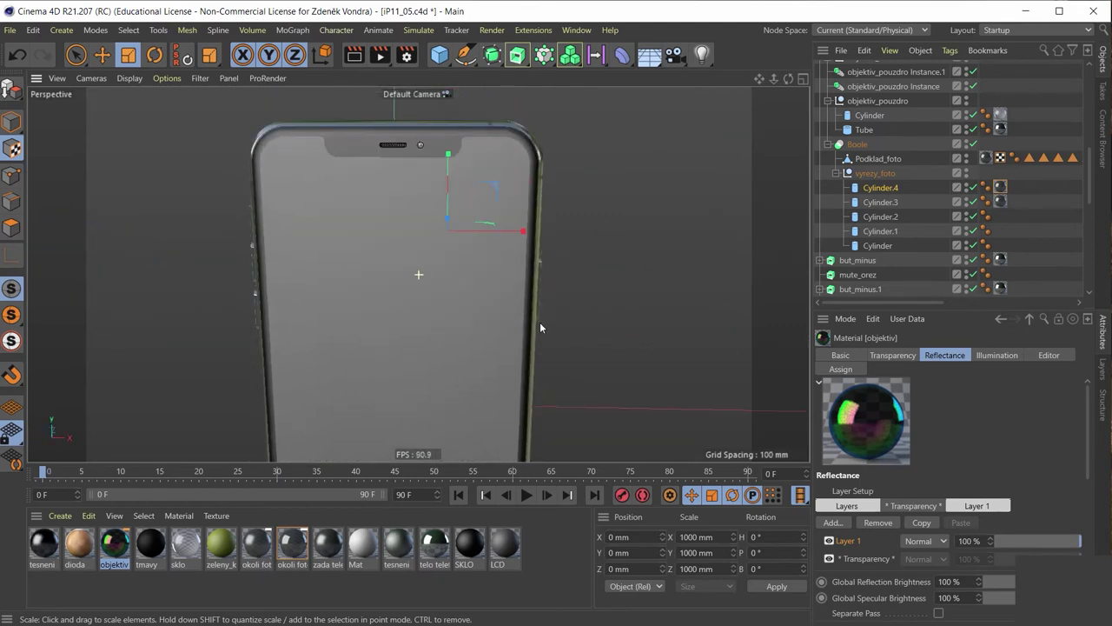
pyautogui.moveTo(539, 322)
pyautogui.keyDown('alt'); pyautogui.mouseDown()
pyautogui.moveTo(432, 220)
pyautogui.moveTo(384, 197)
pyautogui.moveTo(379, 241)
pyautogui.moveTo(283, 188)
pyautogui.moveTo(384, 192)
pyautogui.moveTo(342, 184)
pyautogui.moveTo(364, 187)
pyautogui.mouseUp(); pyautogui.keyUp('alt')
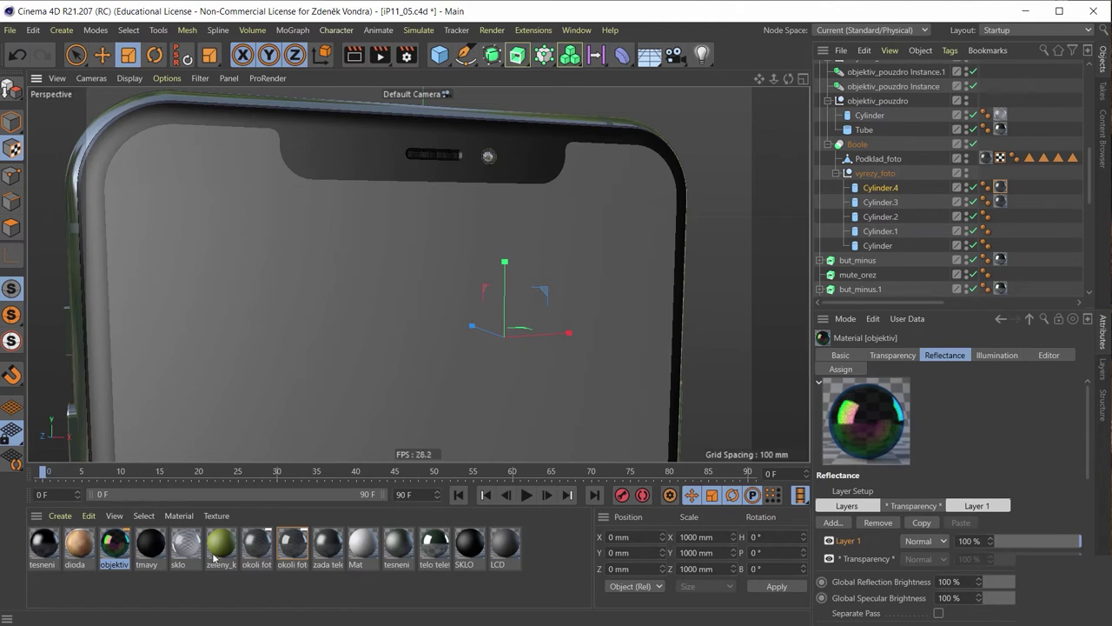
# Select the SKLO material, view the phone's chrome edge, and bring up the Create > Extensions shader list.
pyautogui.click(468, 547)
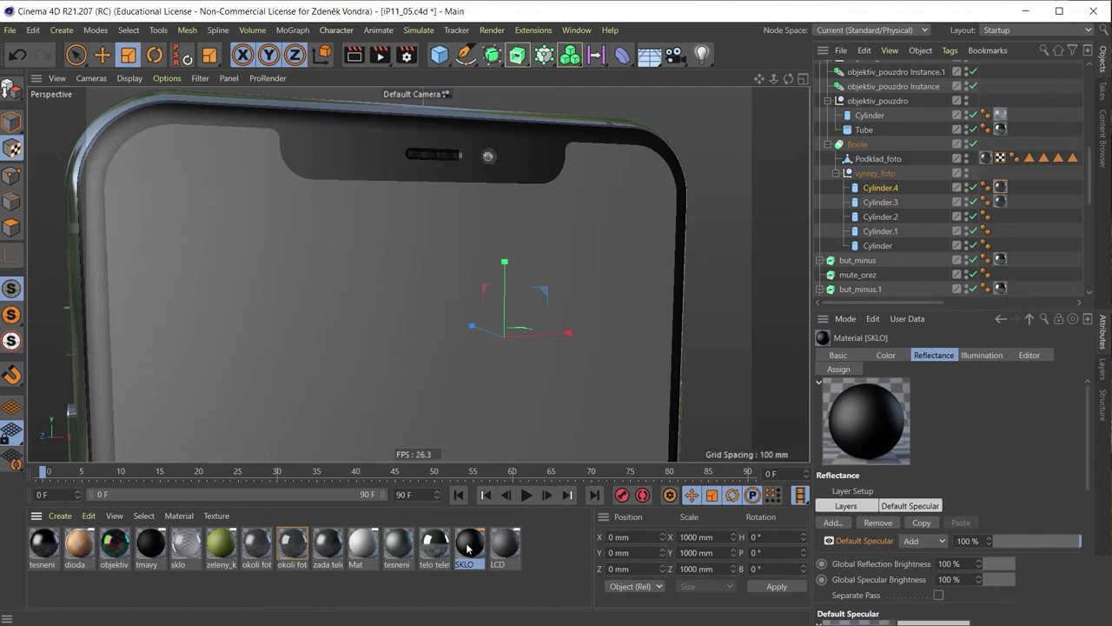
pyautogui.moveTo(394, 231)
pyautogui.keyDown('alt'); pyautogui.mouseDown()
pyautogui.moveTo(494, 193)
pyautogui.moveTo(499, 159)
pyautogui.mouseUp(); pyautogui.keyUp('alt')
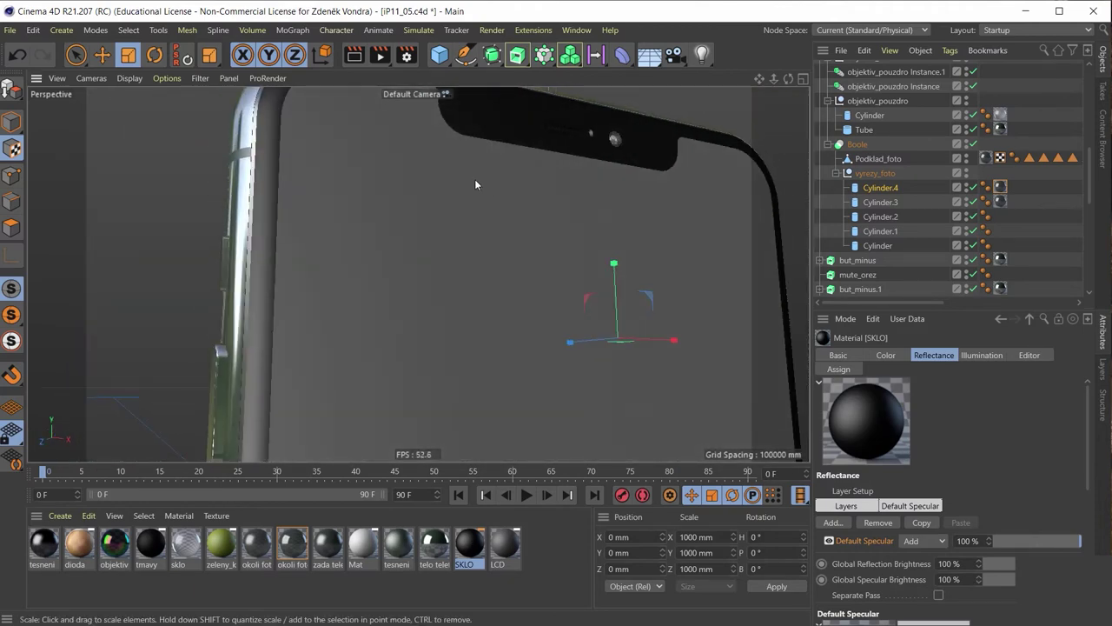
pyautogui.moveTo(405, 231)
pyautogui.keyDown('alt'); pyautogui.mouseDown()
pyautogui.moveTo(451, 149)
pyautogui.moveTo(330, 285)
pyautogui.moveTo(265, 258)
pyautogui.moveTo(368, 253)
pyautogui.moveTo(304, 280)
pyautogui.mouseUp(); pyautogui.keyUp('alt')
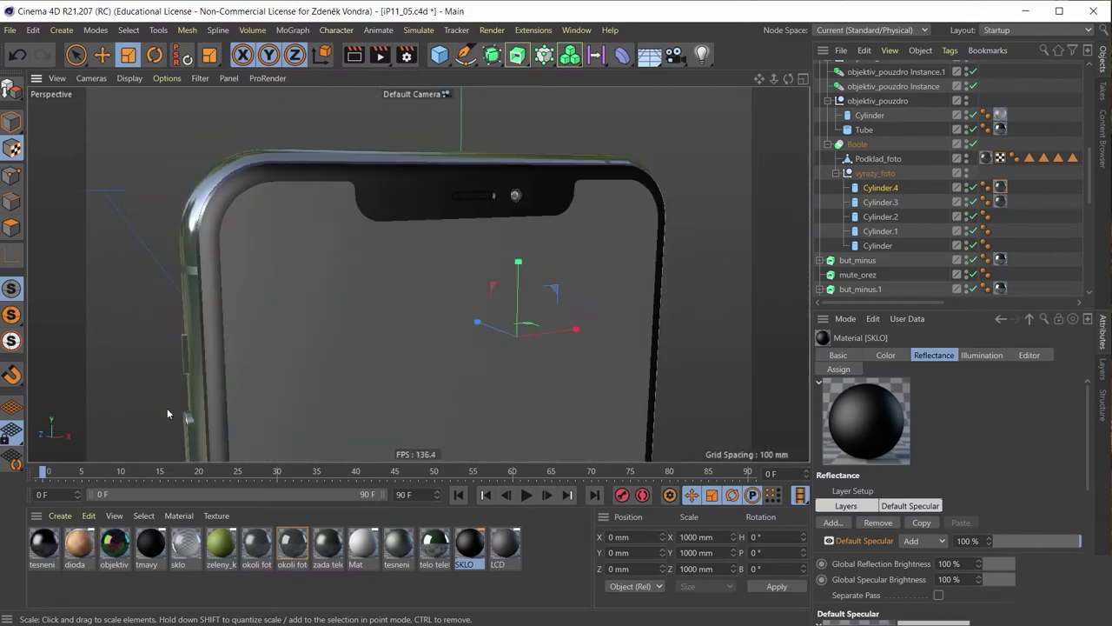
pyautogui.click(50, 518)
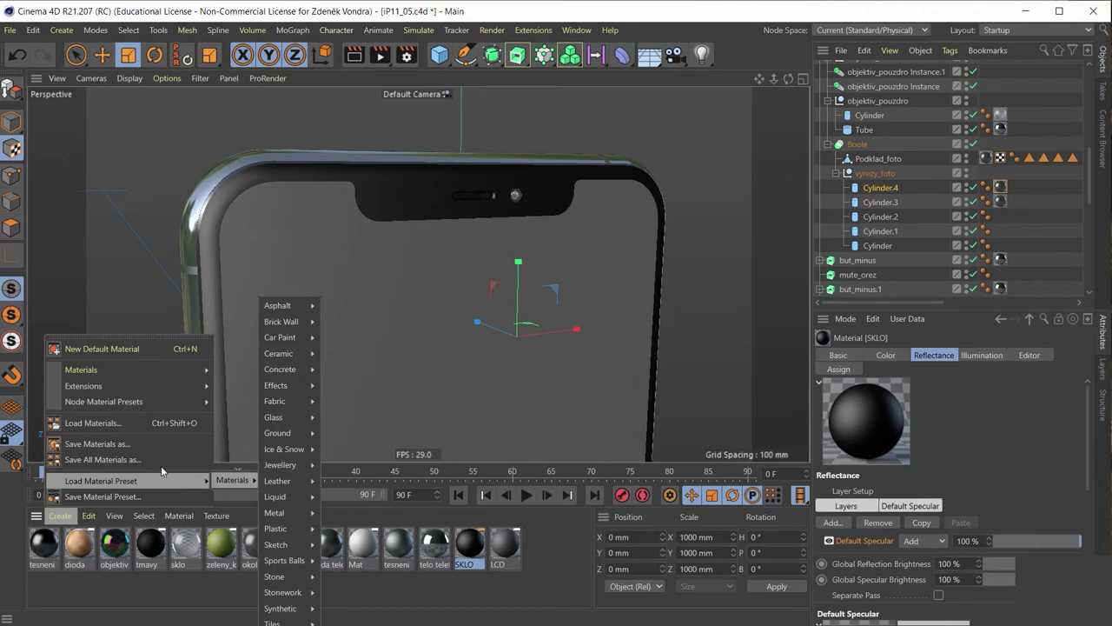
pyautogui.moveTo(113, 386)
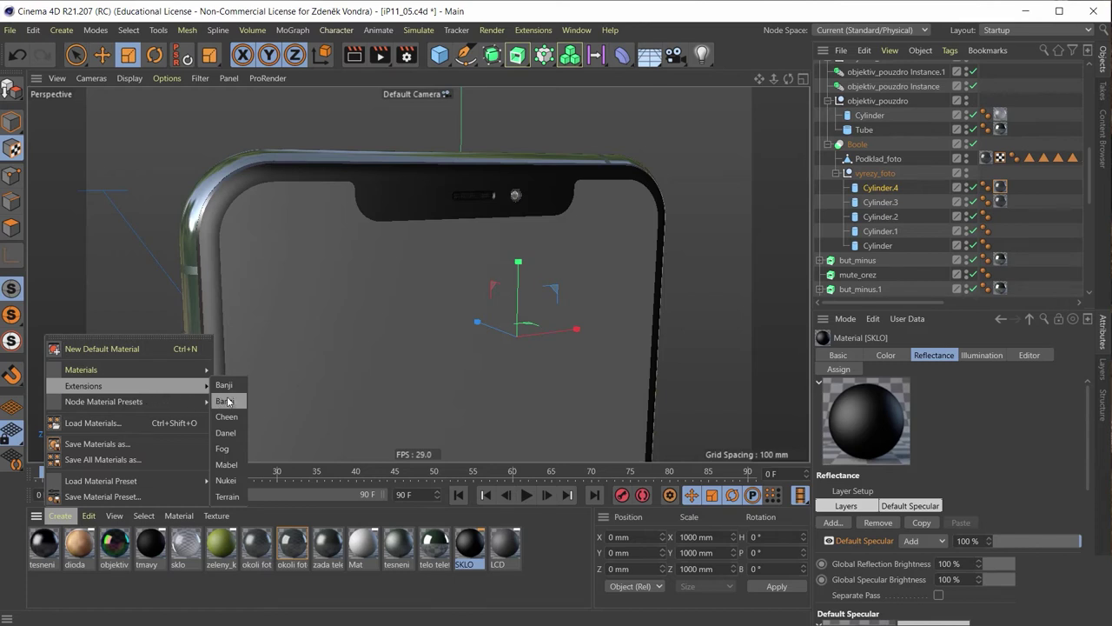
# Create a Danel material and set its diffuse colour to black.
pyautogui.click(226, 433)
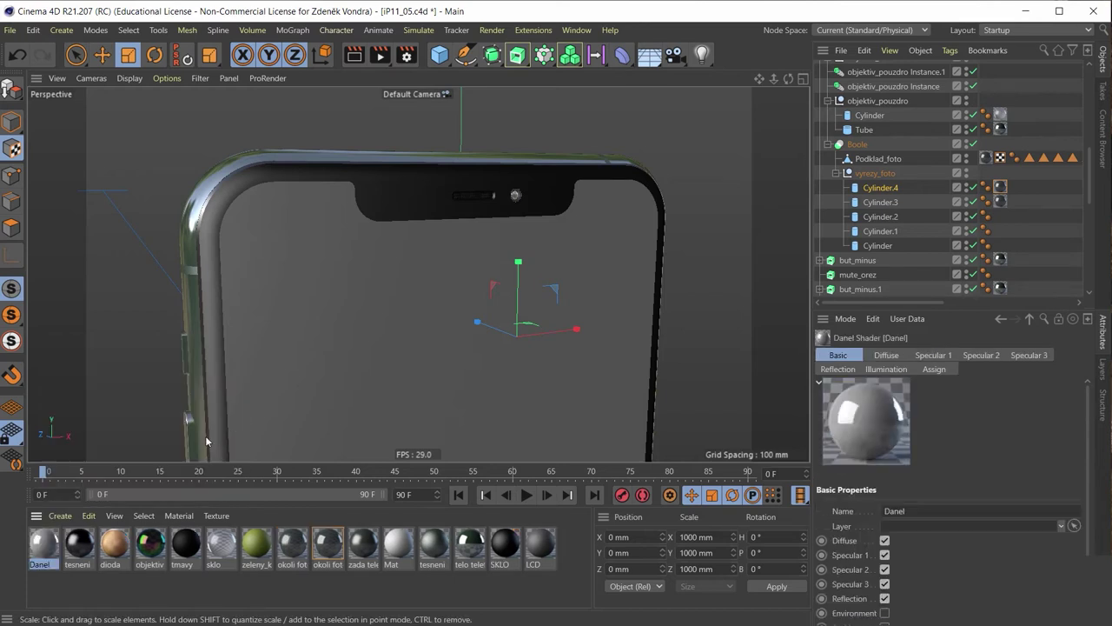
pyautogui.doubleClick(48, 549)
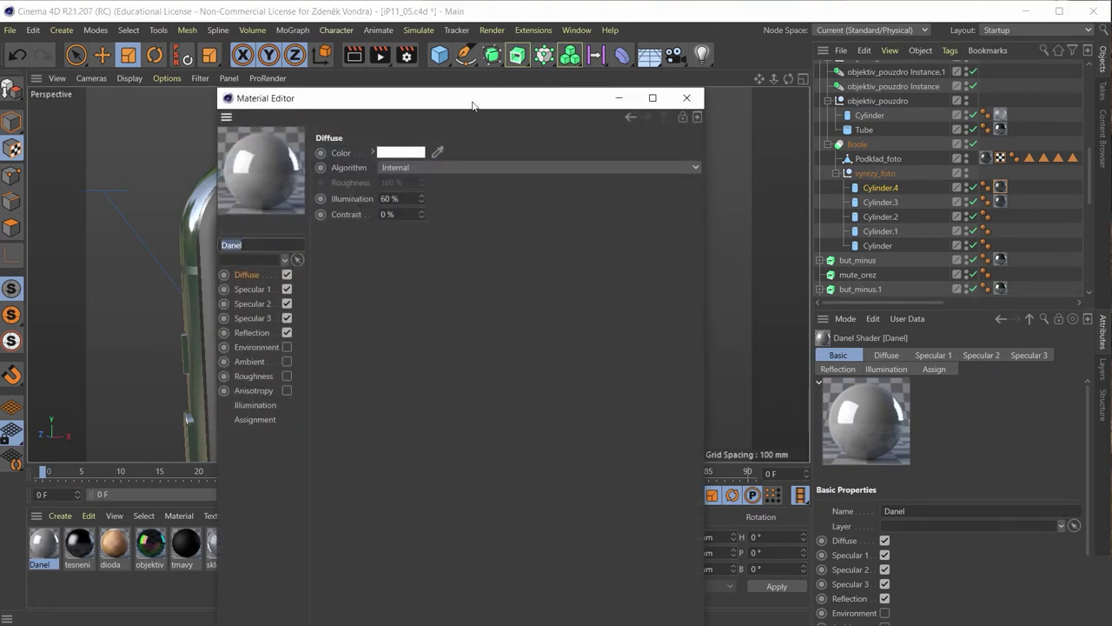
pyautogui.moveTo(472, 104)
pyautogui.mouseDown()
pyautogui.moveTo(619, 115)
pyautogui.moveTo(677, 160)
pyautogui.mouseUp()
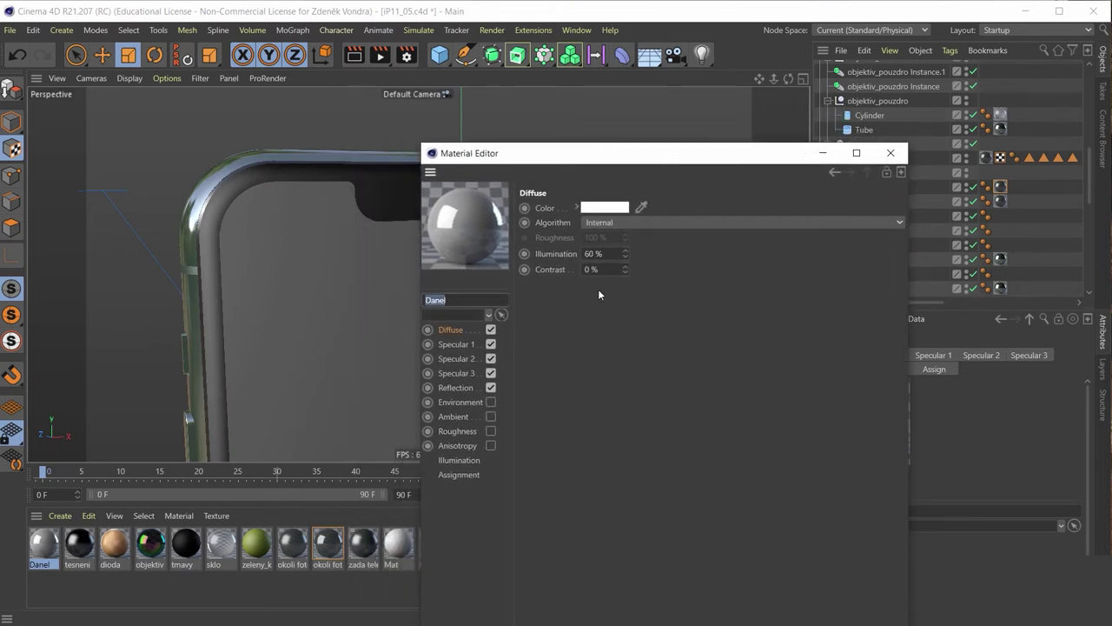
pyautogui.click(458, 331)
pyautogui.click(604, 209)
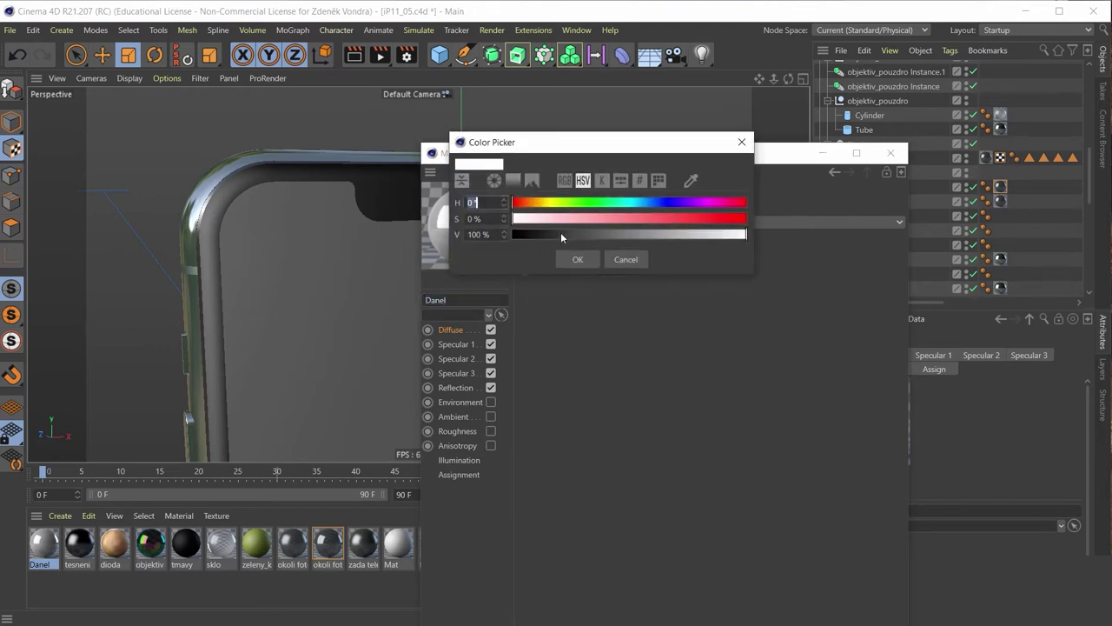
pyautogui.moveTo(560, 235); pyautogui.dragTo(516, 236)
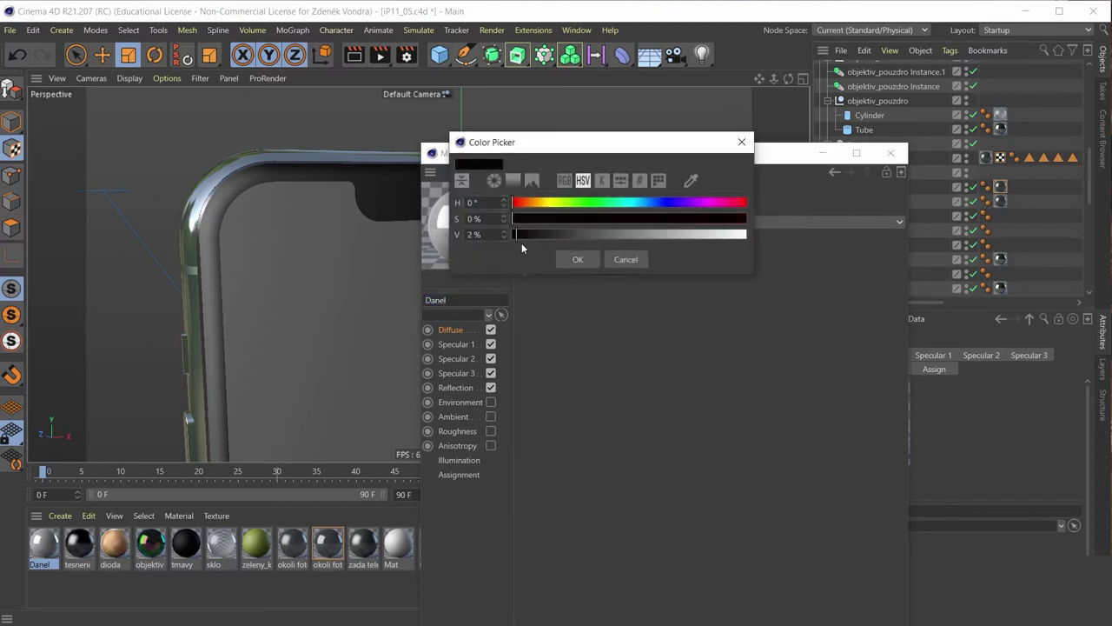
pyautogui.click(578, 259)
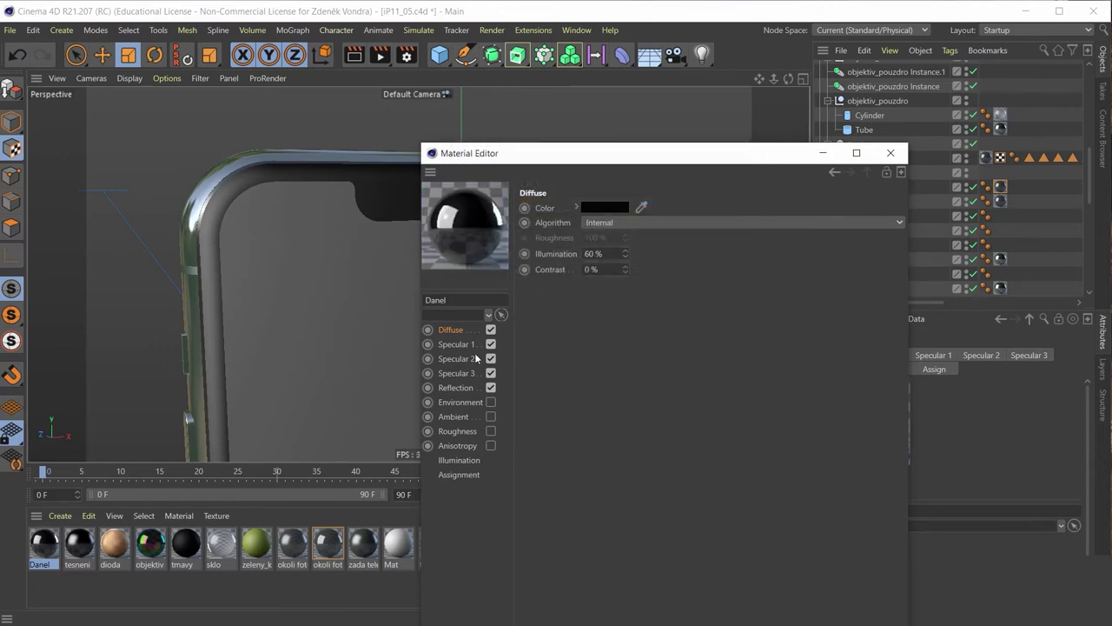
# Set the Danel reflection colour to 68% grey and close the editor.
pyautogui.click(474, 388)
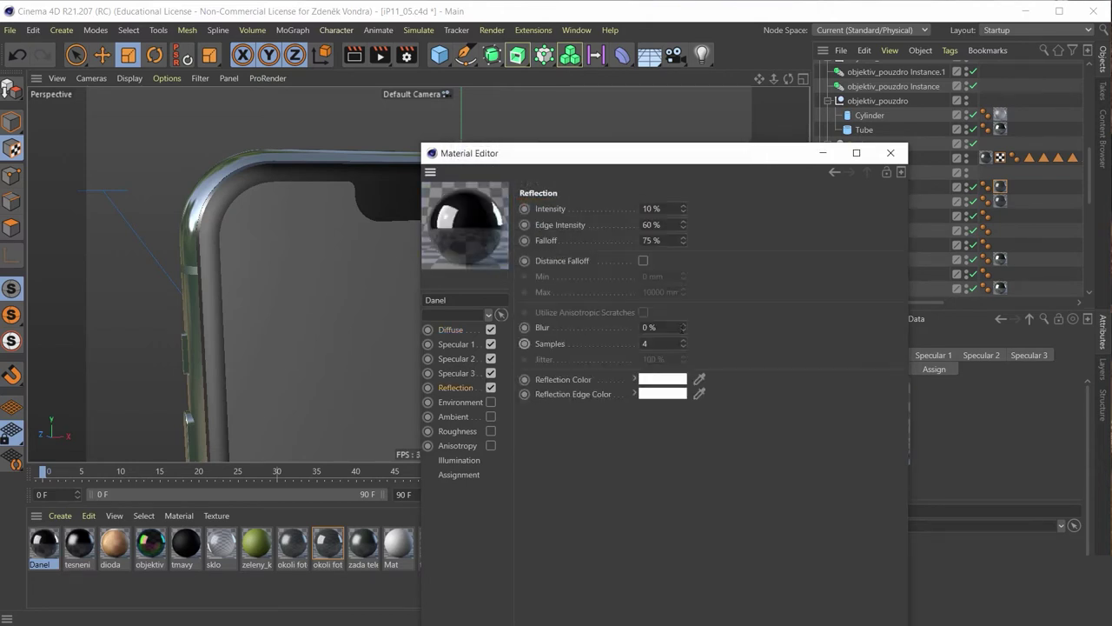
pyautogui.click(673, 380)
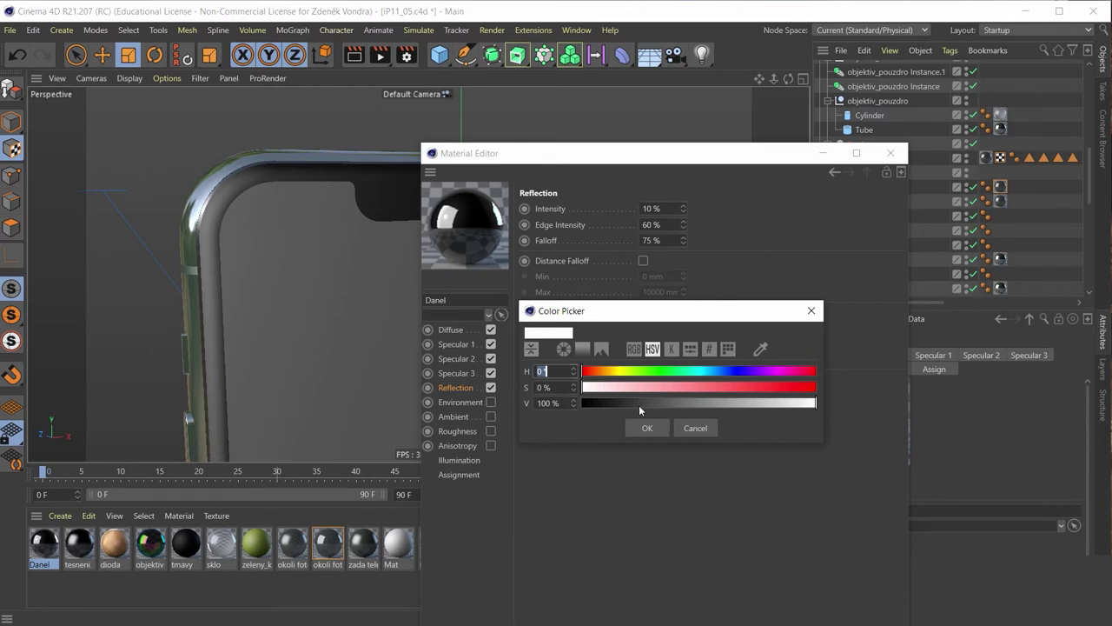
pyautogui.moveTo(809, 402); pyautogui.dragTo(762, 407)
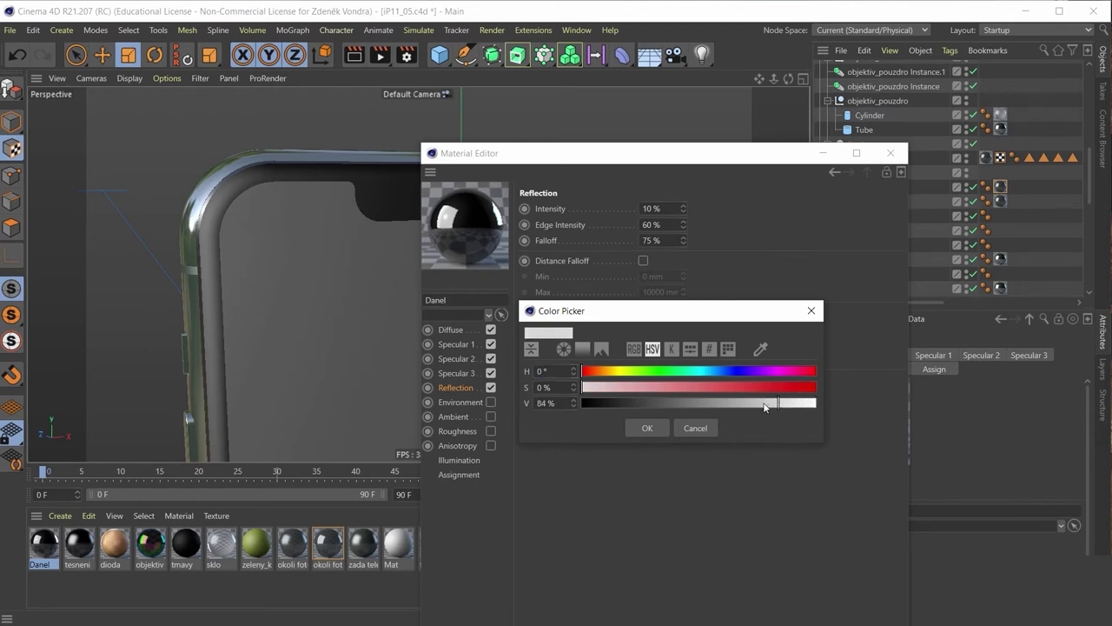
pyautogui.click(647, 428)
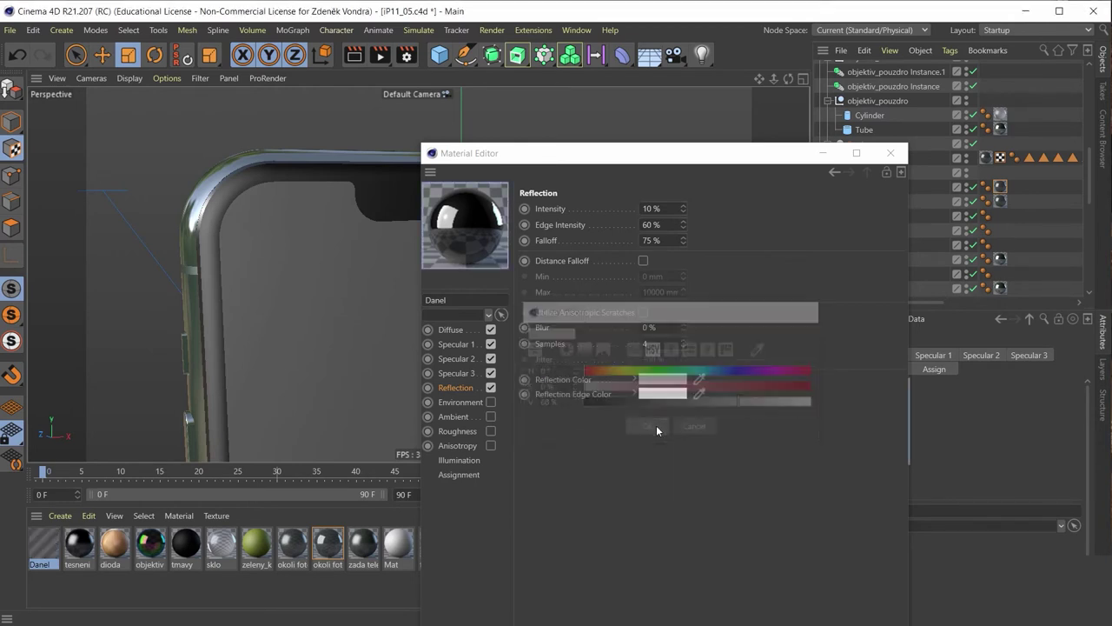
pyautogui.click(890, 153)
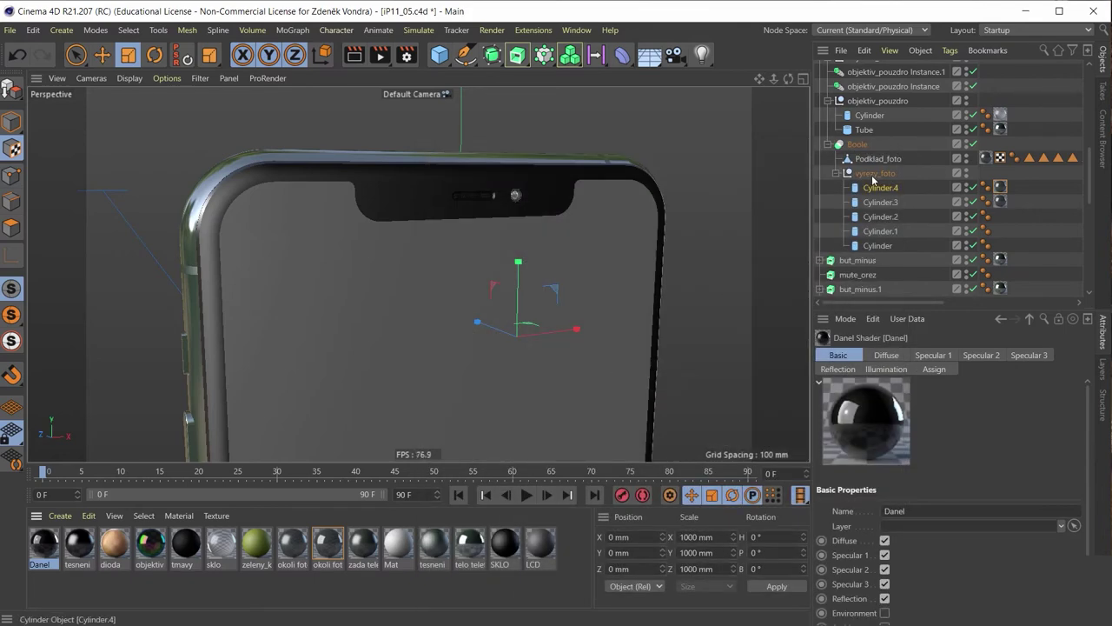
# Apply the Danel material to the telo_zaklad.1 phone body.
pyautogui.click(878, 158)
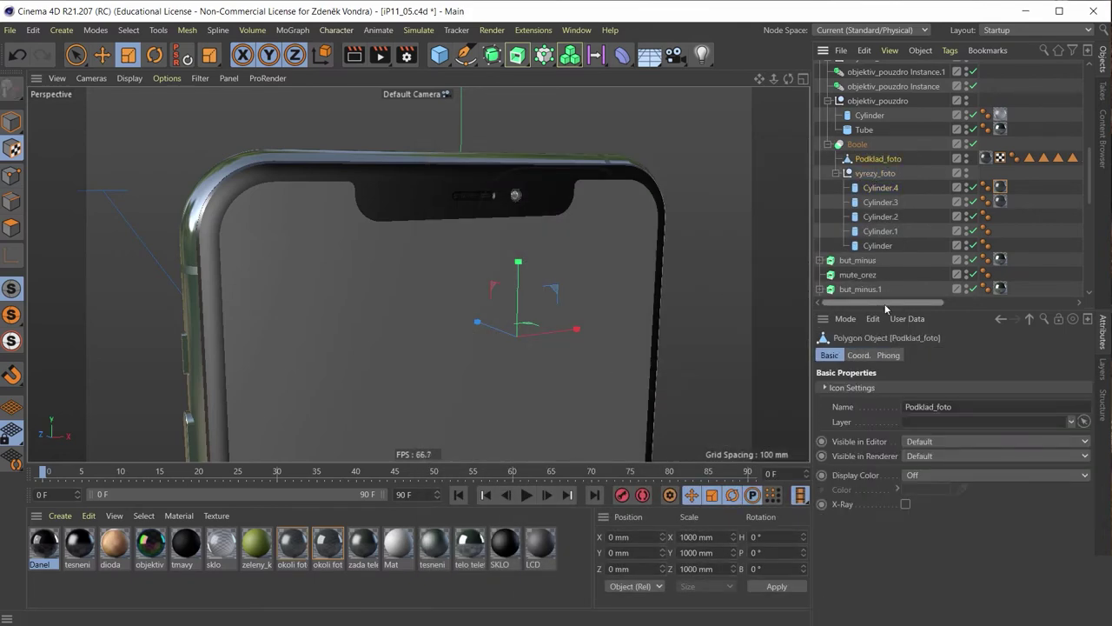
pyautogui.moveTo(879, 302)
pyautogui.mouseDown()
pyautogui.moveTo(996, 302)
pyautogui.moveTo(880, 297)
pyautogui.mouseUp()
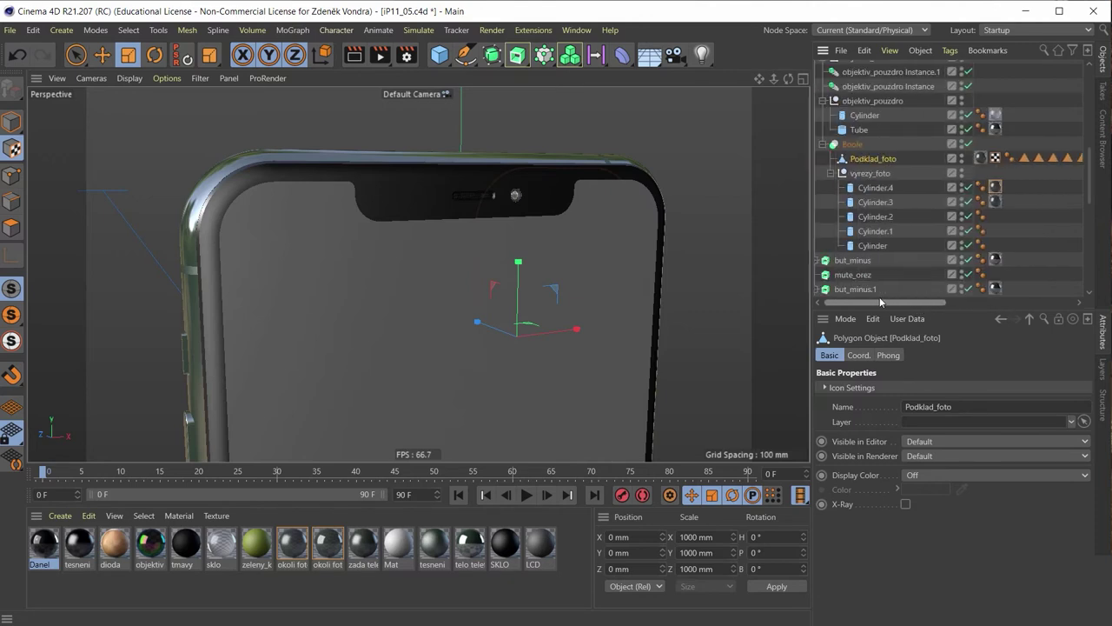
pyautogui.scroll(5, 891, 213)
pyautogui.scroll(-3, 891, 214)
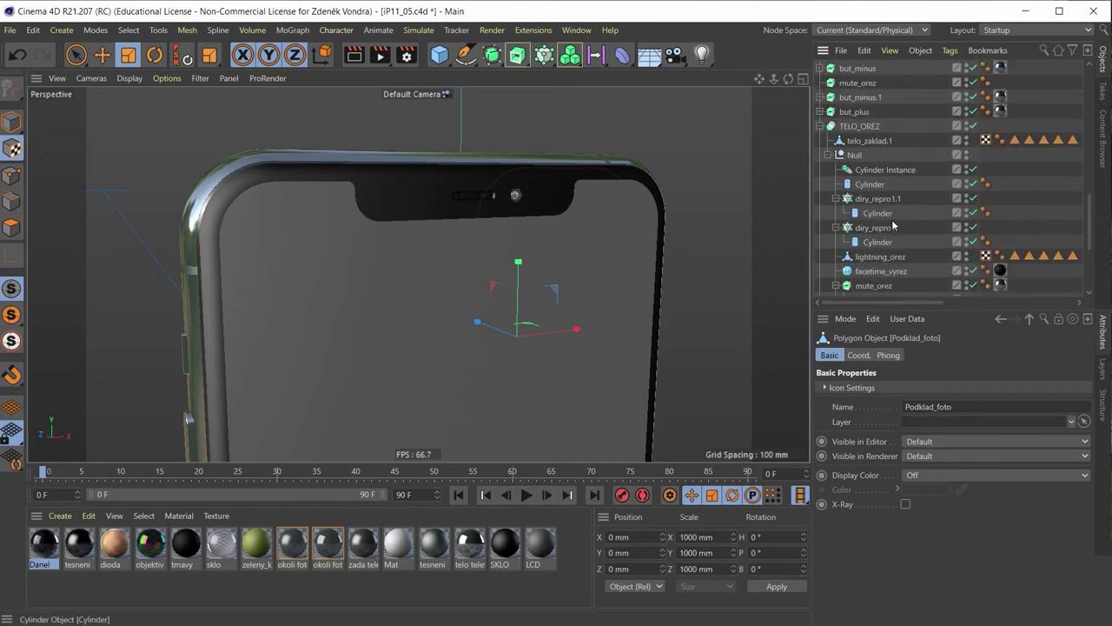
pyautogui.scroll(-5, 891, 214)
pyautogui.scroll(-4, 891, 213)
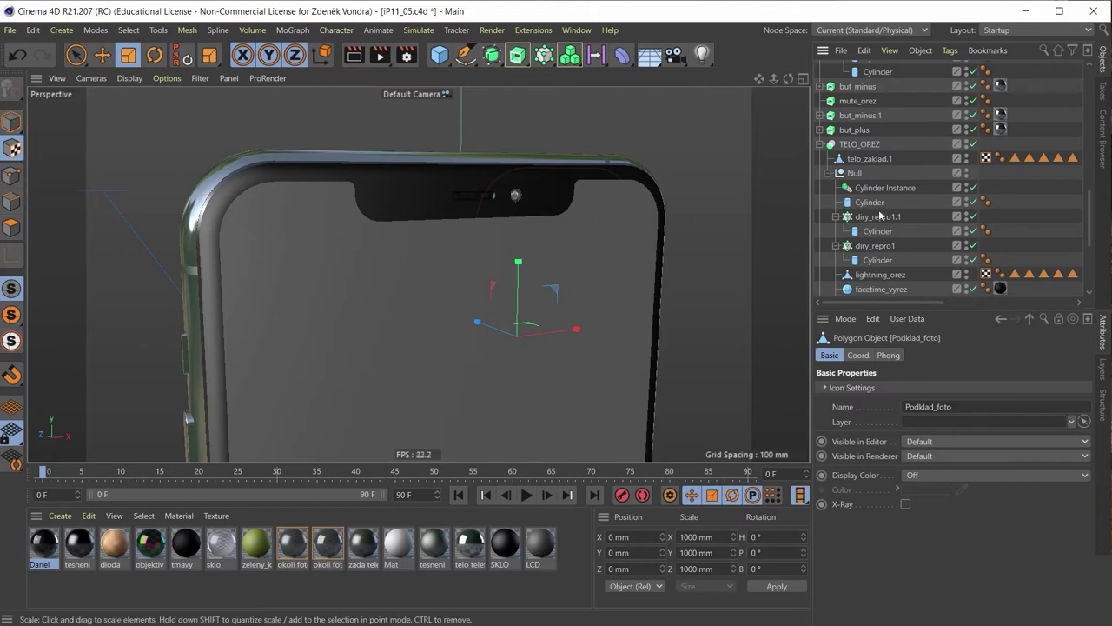
pyautogui.click(859, 160)
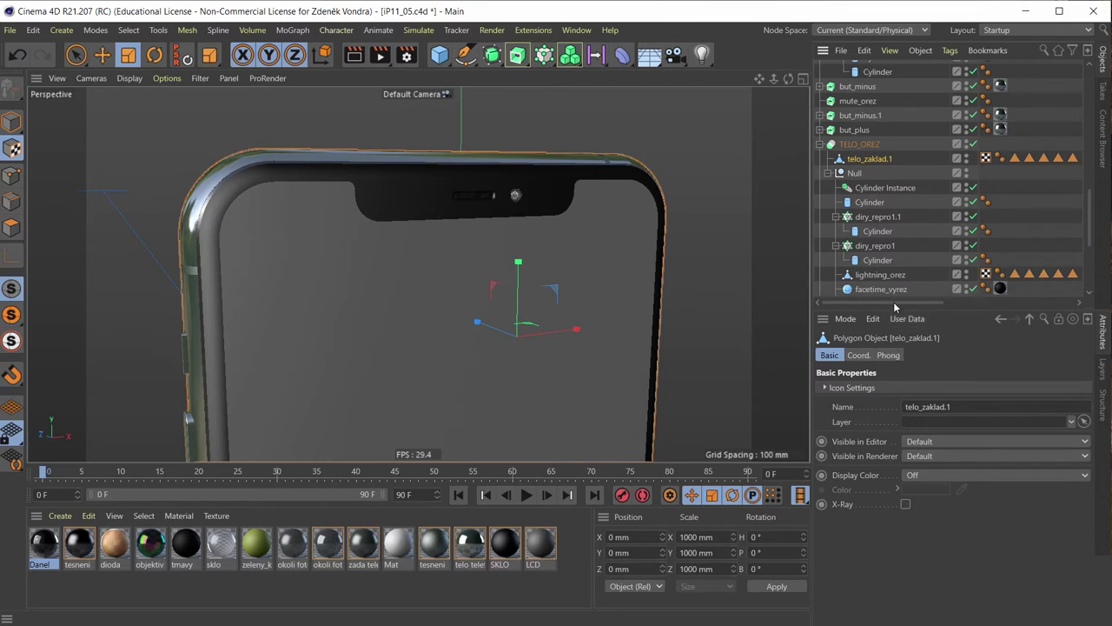
pyautogui.moveTo(893, 302); pyautogui.dragTo(1035, 302)
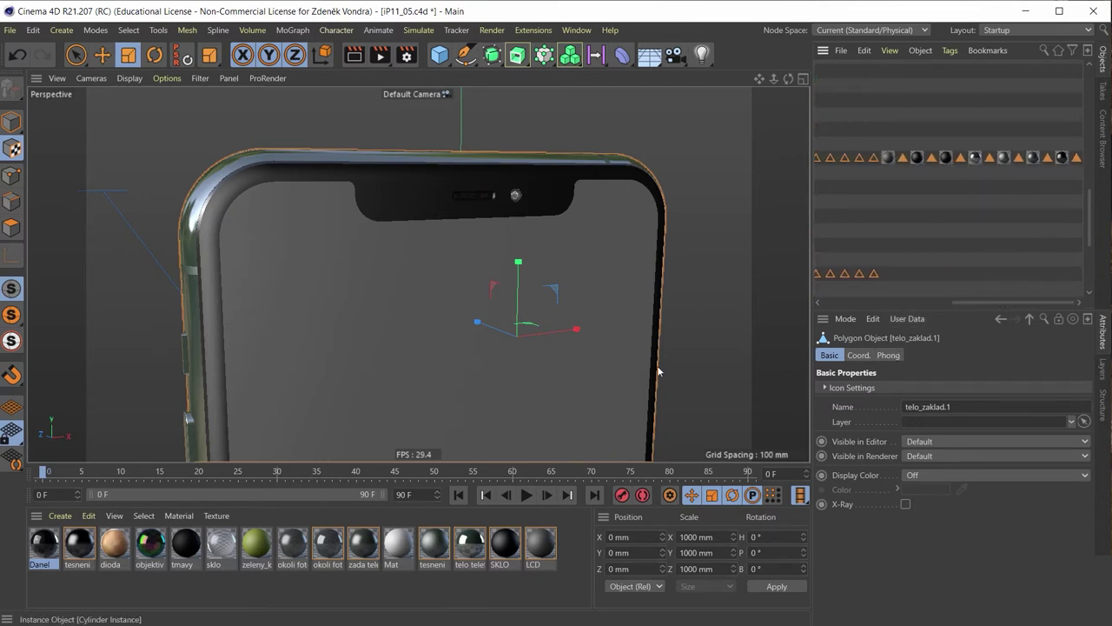
pyautogui.moveTo(37, 555); pyautogui.dragTo(931, 161)
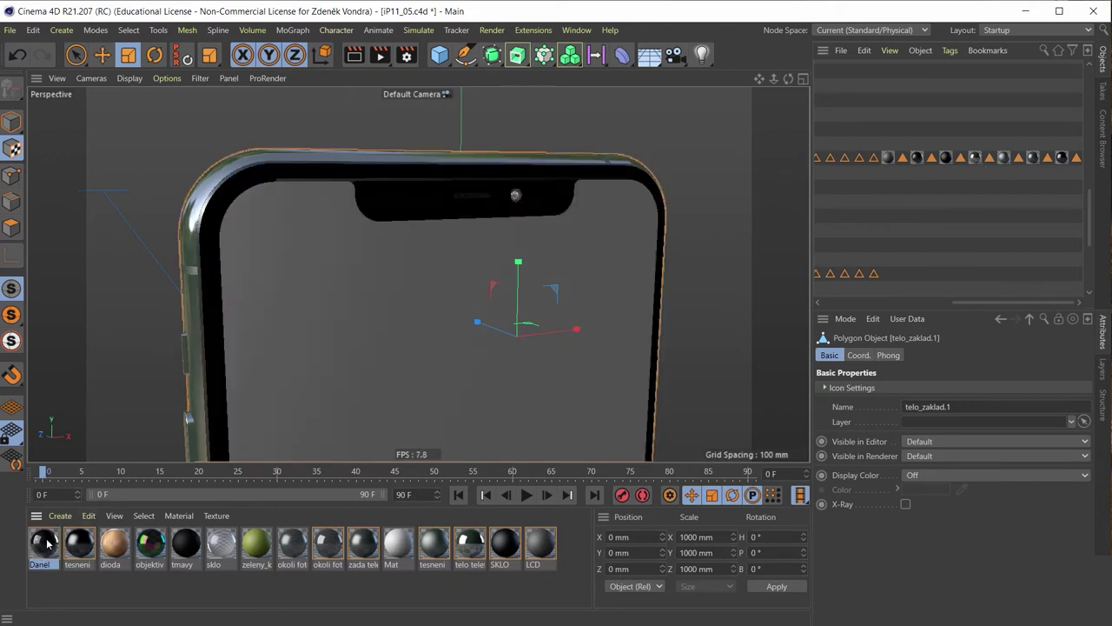
pyautogui.moveTo(917, 160)
pyautogui.mouseDown()
pyautogui.moveTo(909, 195)
pyautogui.moveTo(928, 152)
pyautogui.mouseUp()
# Orbit around the phone to inspect the Danel-textured body, then deselect the material.
pyautogui.moveTo(483, 241)
pyautogui.keyDown('alt'); pyautogui.mouseDown()
pyautogui.moveTo(355, 214)
pyautogui.moveTo(372, 272)
pyautogui.moveTo(409, 228)
pyautogui.moveTo(457, 197)
pyautogui.moveTo(417, 277)
pyautogui.mouseUp(); pyautogui.keyUp('alt')
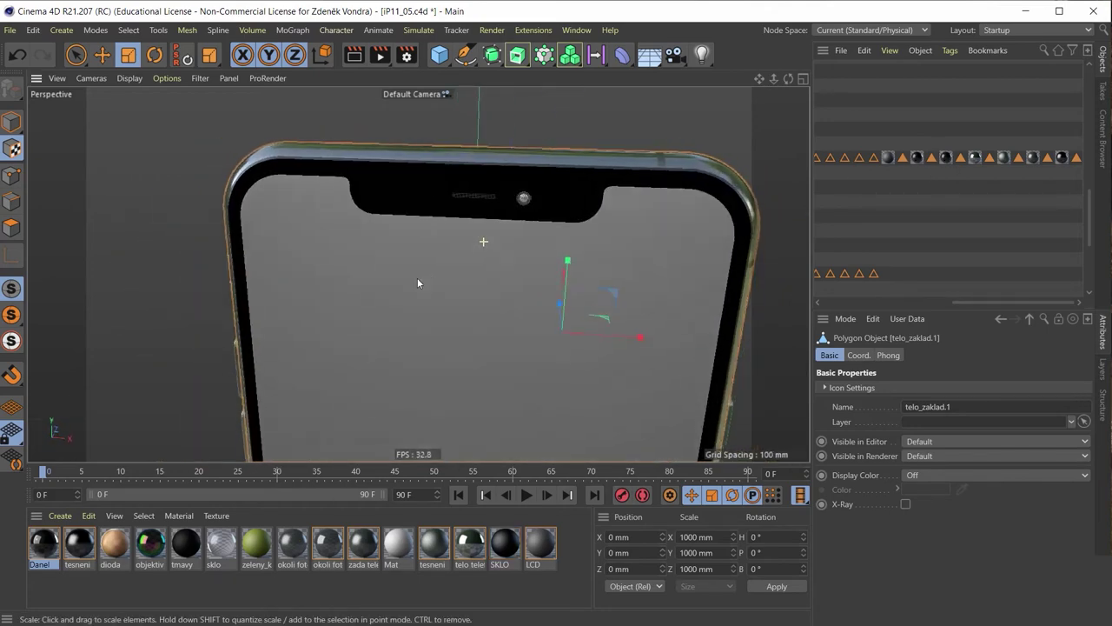
pyautogui.scroll(-5, 461, 296)
pyautogui.moveTo(492, 336)
pyautogui.keyDown('alt'); pyautogui.mouseDown()
pyautogui.moveTo(395, 288)
pyautogui.moveTo(376, 155)
pyautogui.mouseUp(); pyautogui.keyUp('alt')
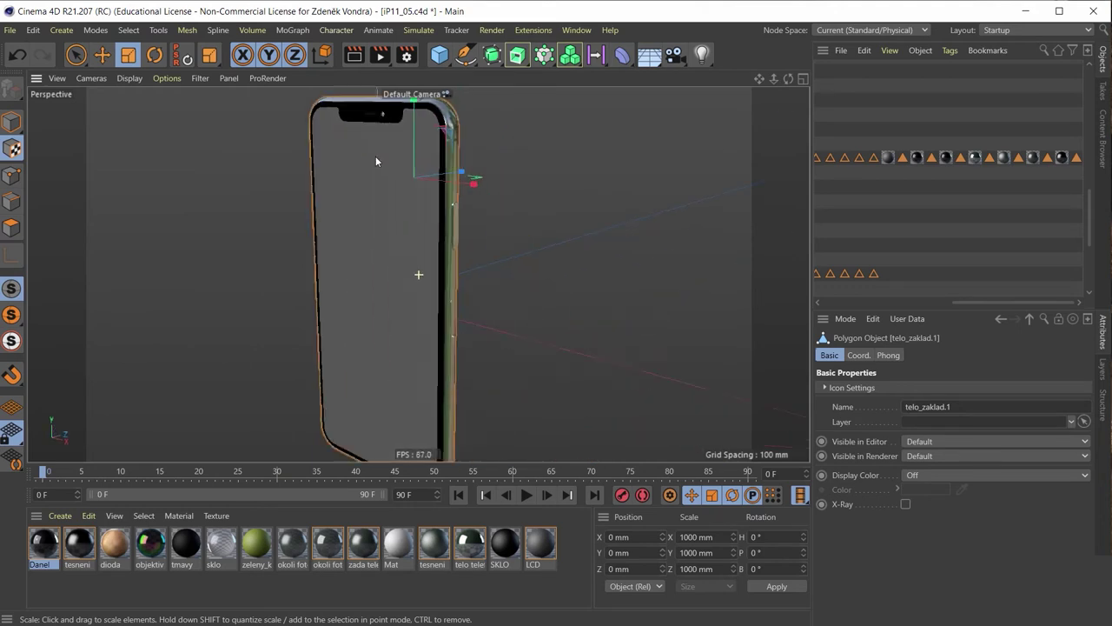
pyautogui.moveTo(440, 304)
pyautogui.keyDown('alt'); pyautogui.mouseDown()
pyautogui.moveTo(479, 103)
pyautogui.moveTo(469, 172)
pyautogui.moveTo(494, 273)
pyautogui.moveTo(489, 255)
pyautogui.mouseUp(); pyautogui.keyUp('alt')
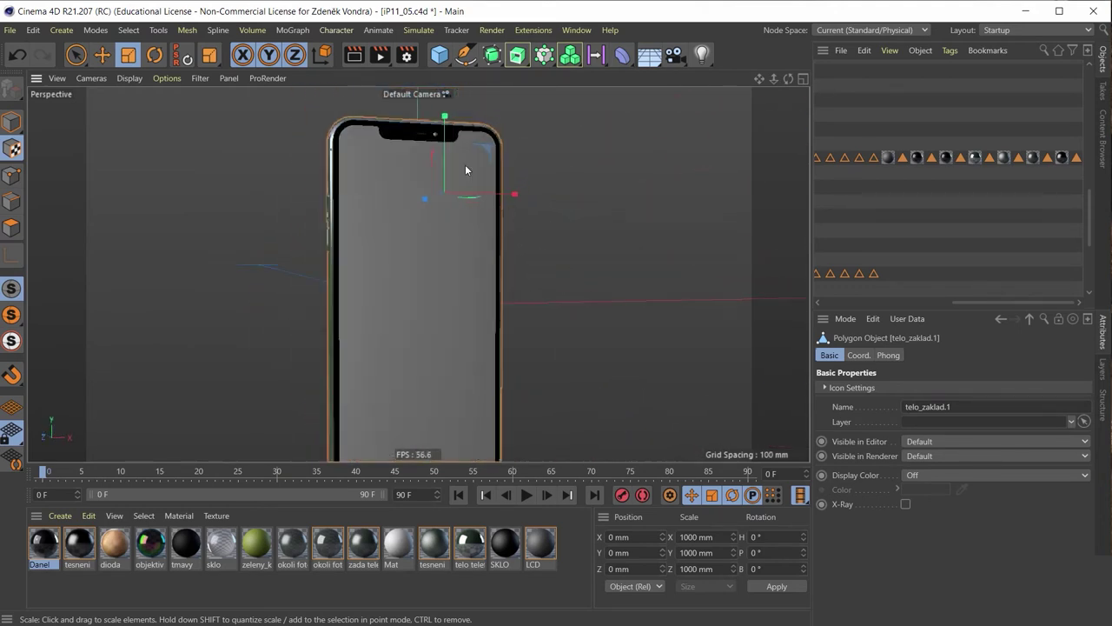
pyautogui.scroll(5, 411, 137)
pyautogui.scroll(2, 412, 137)
pyautogui.keyDown('alt'); pyautogui.moveTo(392, 221); pyautogui.dragTo(350, 255); pyautogui.keyUp('alt')
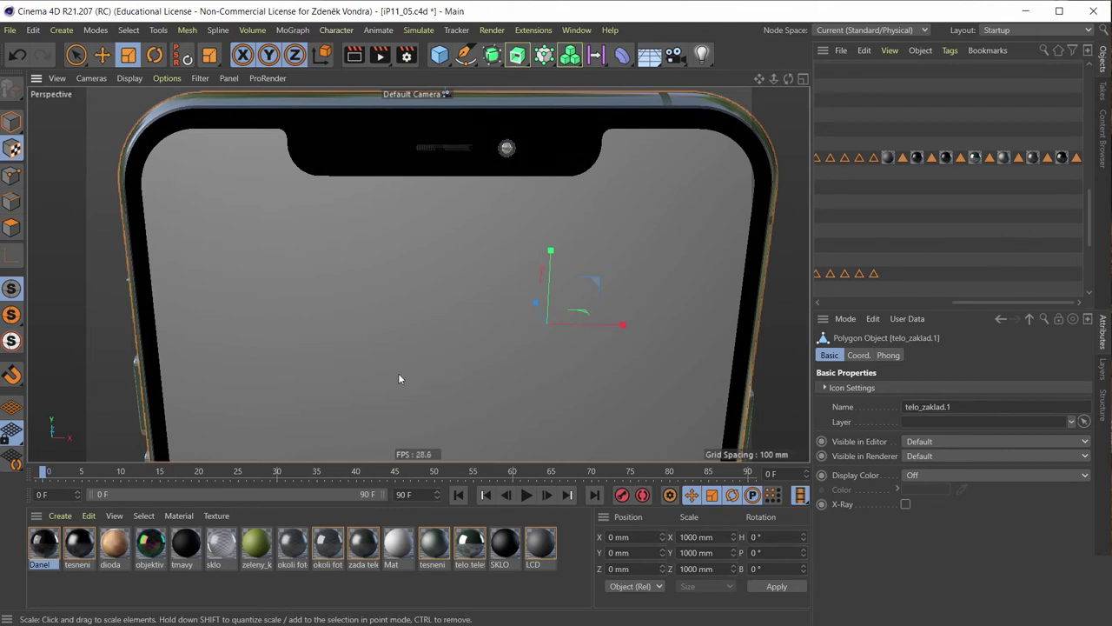
pyautogui.click(79, 594)
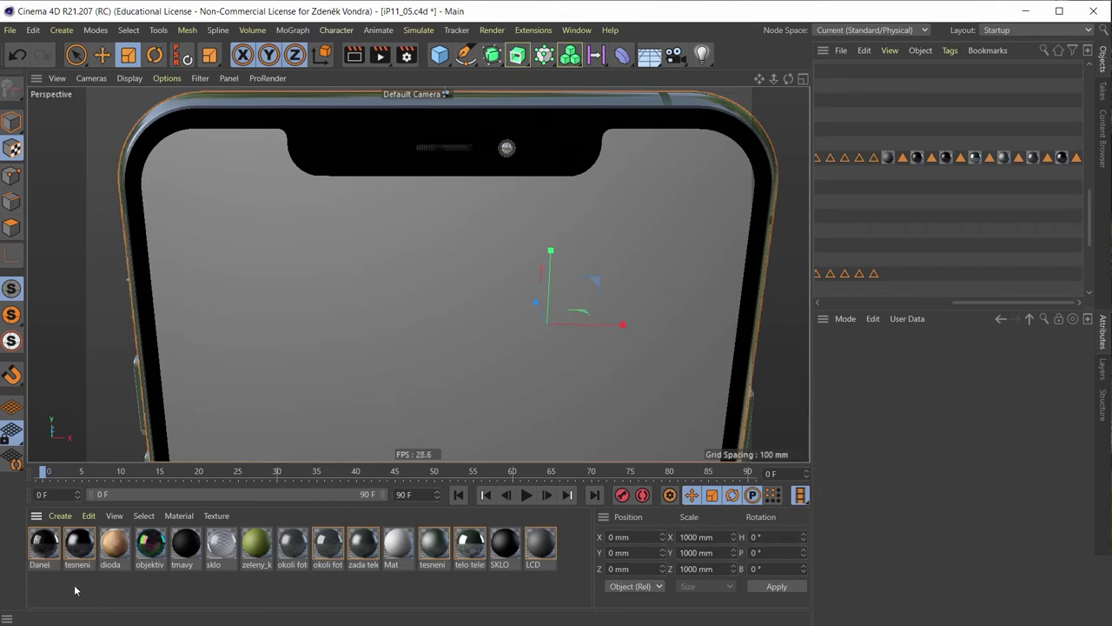
# Create a new material and name it screen.
pyautogui.doubleClick(74, 591)
pyautogui.doubleClick(52, 541)
pyautogui.write('screen')
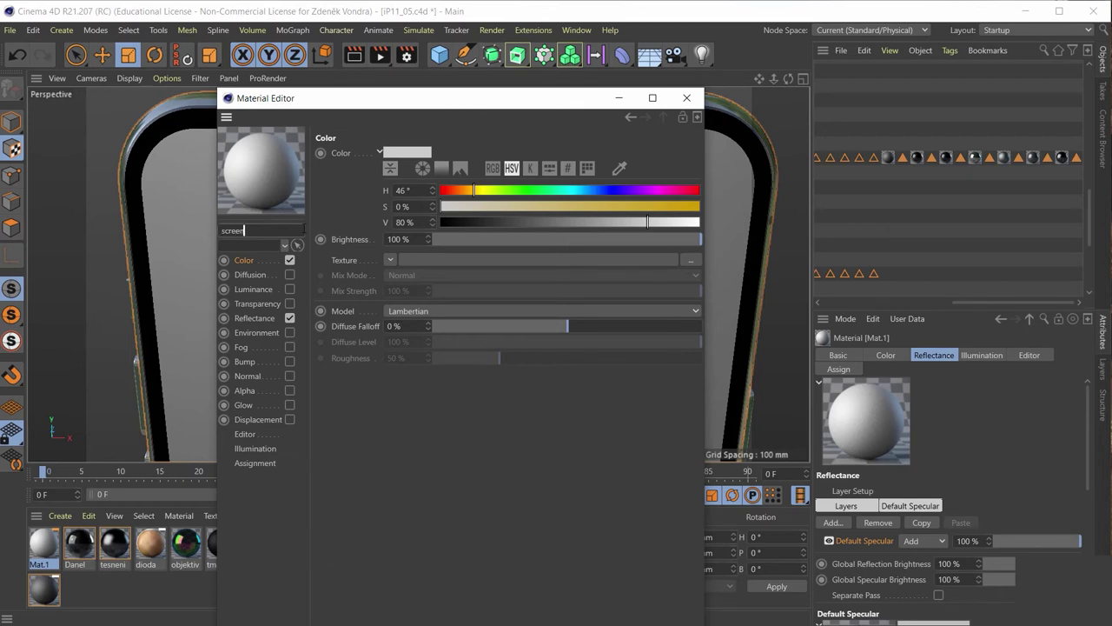
pyautogui.press('Return')
# Load screen.png as the material's Color texture without copying it to the project.
pyautogui.moveTo(494, 243); pyautogui.dragTo(752, 229)
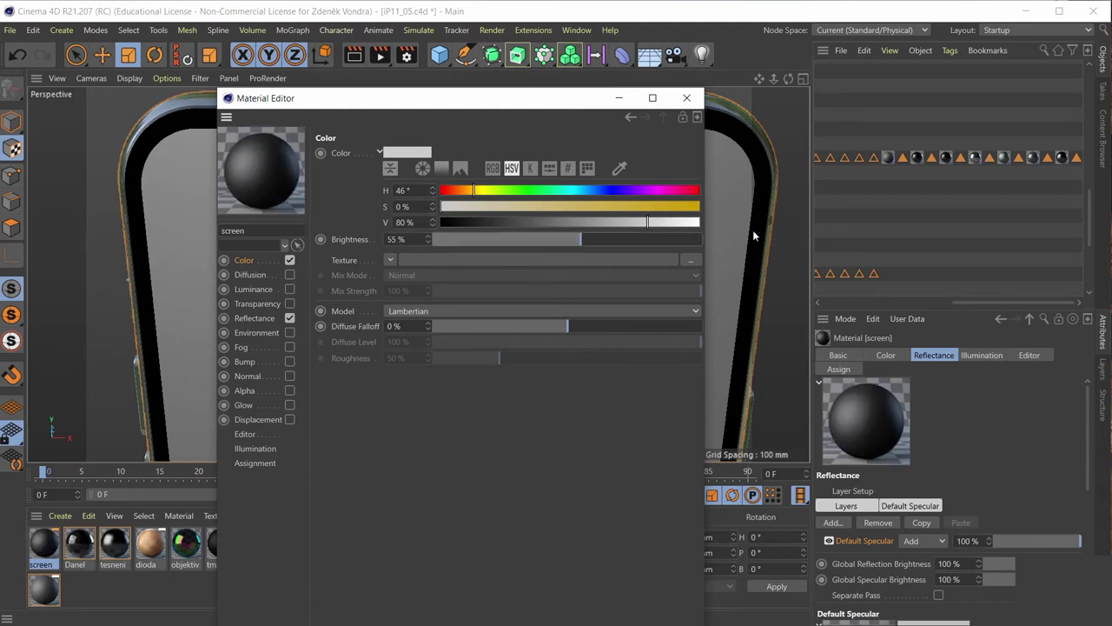
pyautogui.click(479, 259)
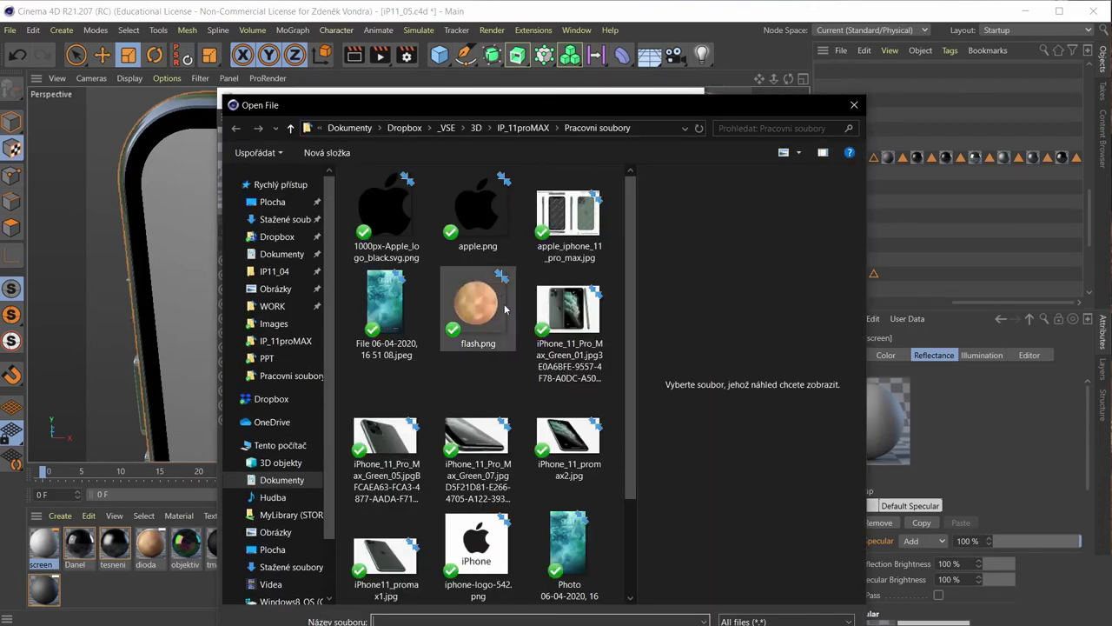
pyautogui.scroll(-2, 561, 444)
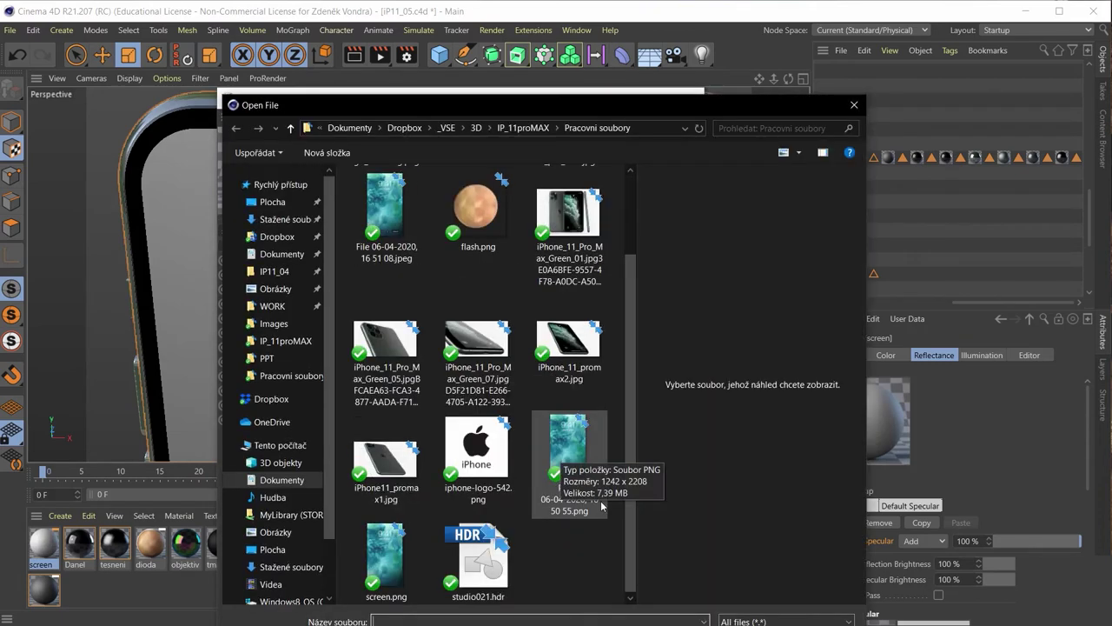
pyautogui.click(385, 557)
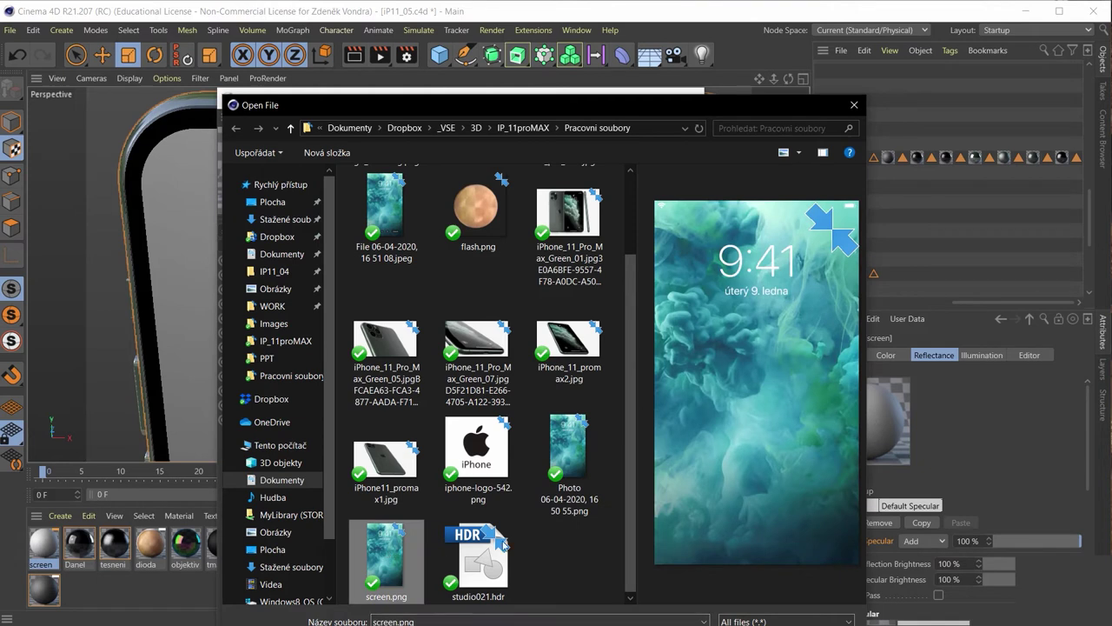
pyautogui.click(577, 452)
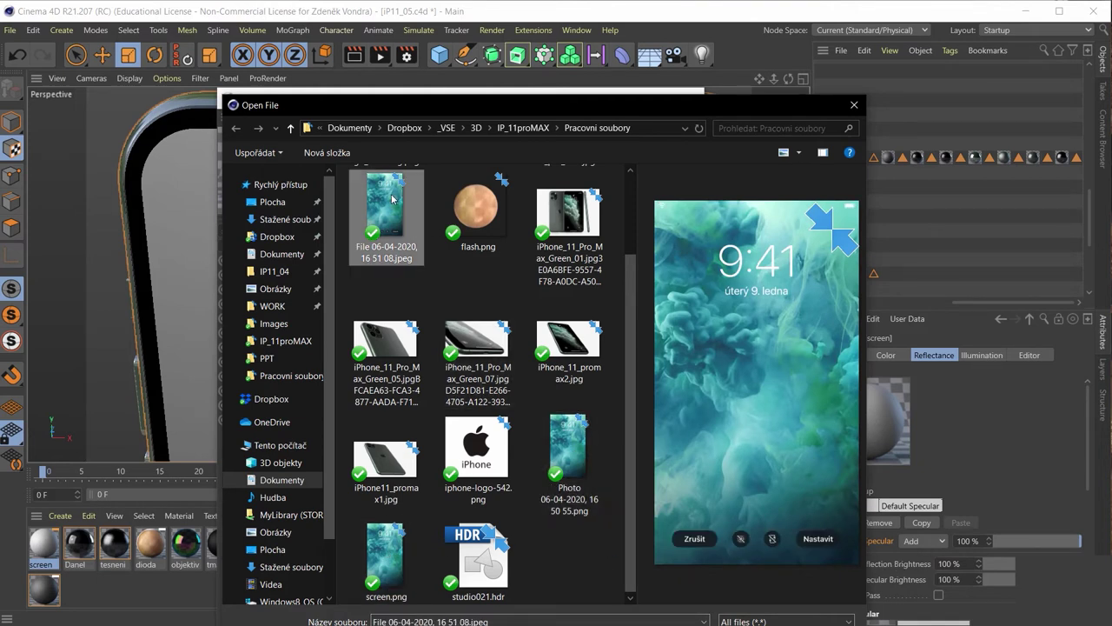
pyautogui.click(395, 551)
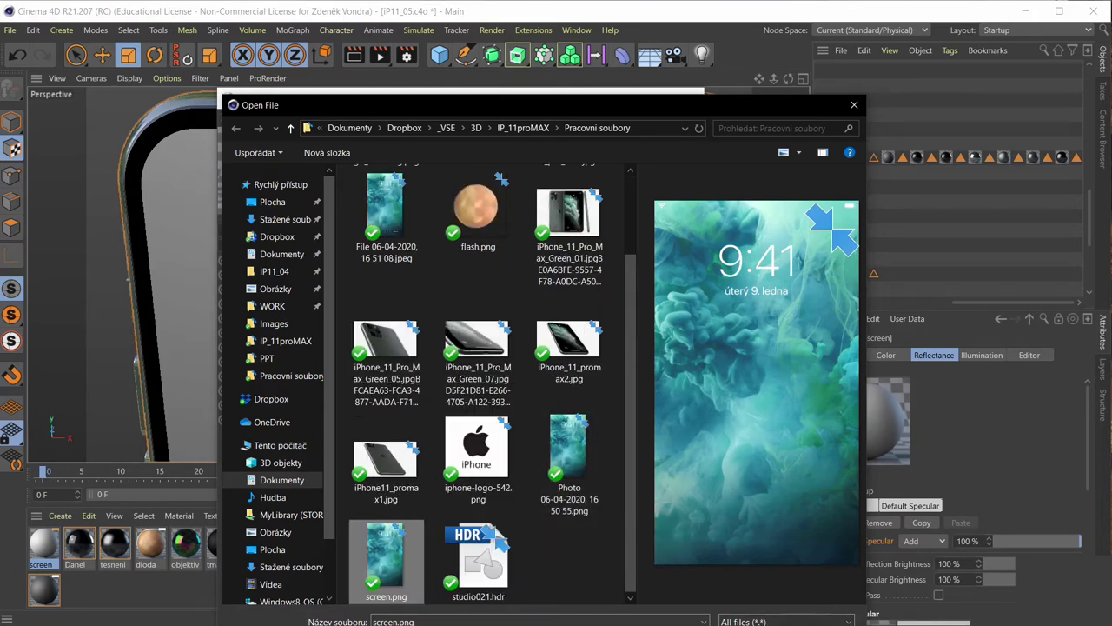
pyautogui.doubleClick(387, 556)
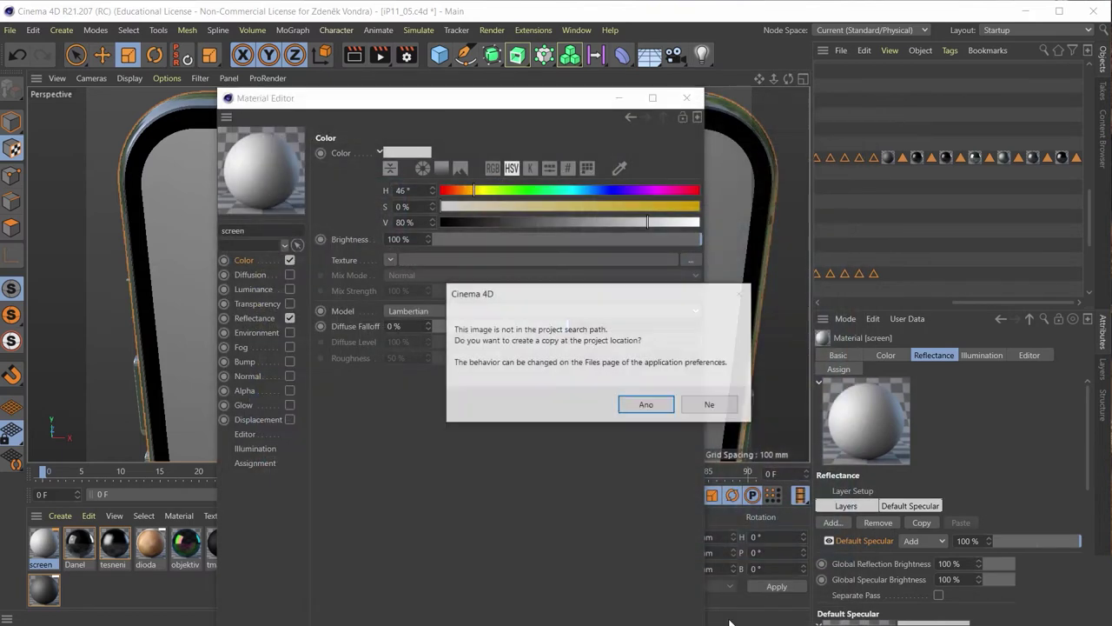
pyautogui.click(712, 405)
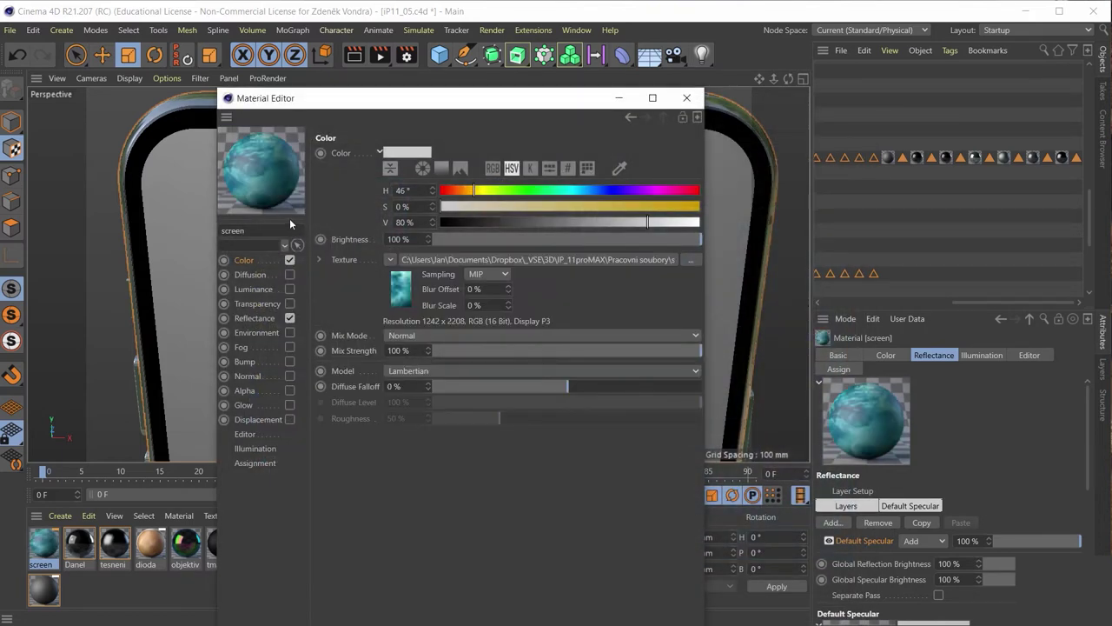
# Disable Reflectance and enable Luminance using the Photo 06-04-2020 lock-screen image as texture.
pyautogui.click(290, 318)
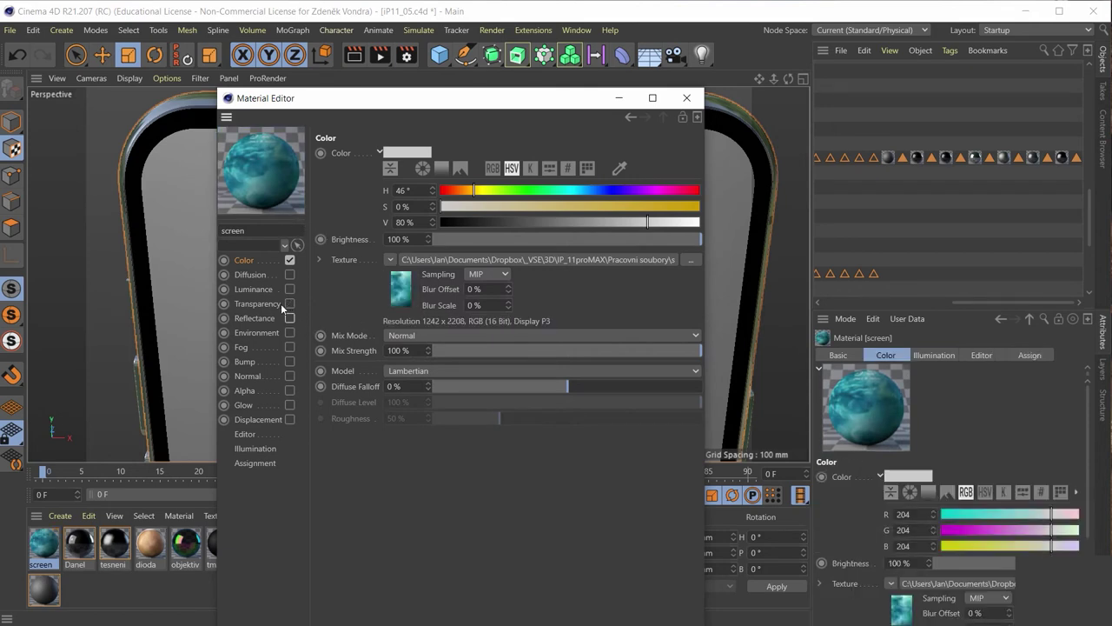
pyautogui.click(280, 303)
pyautogui.click(289, 288)
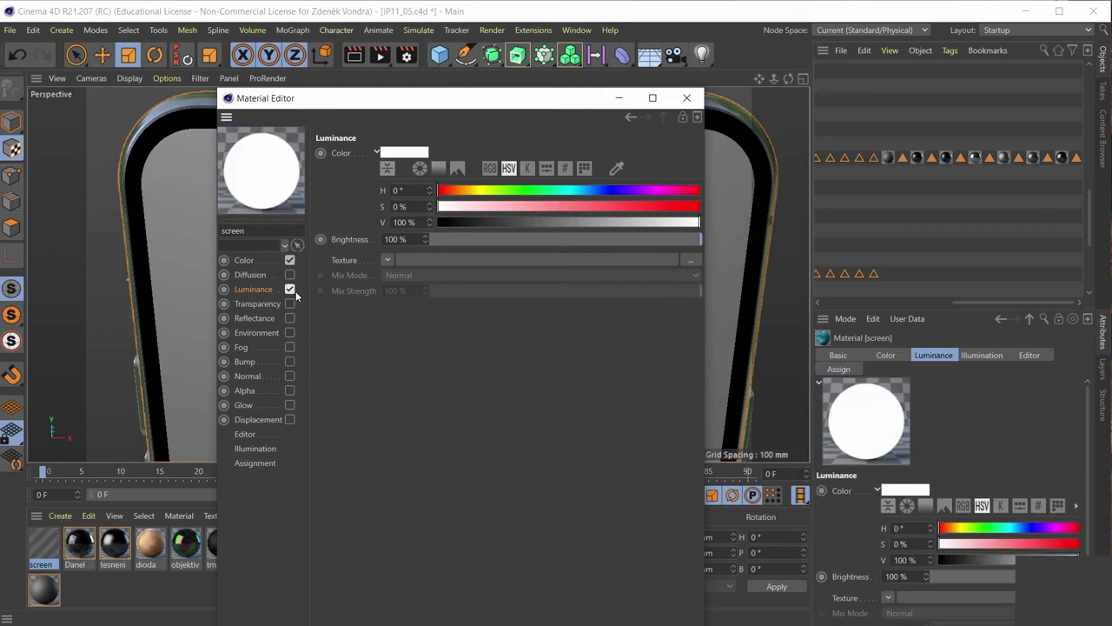
pyautogui.click(499, 259)
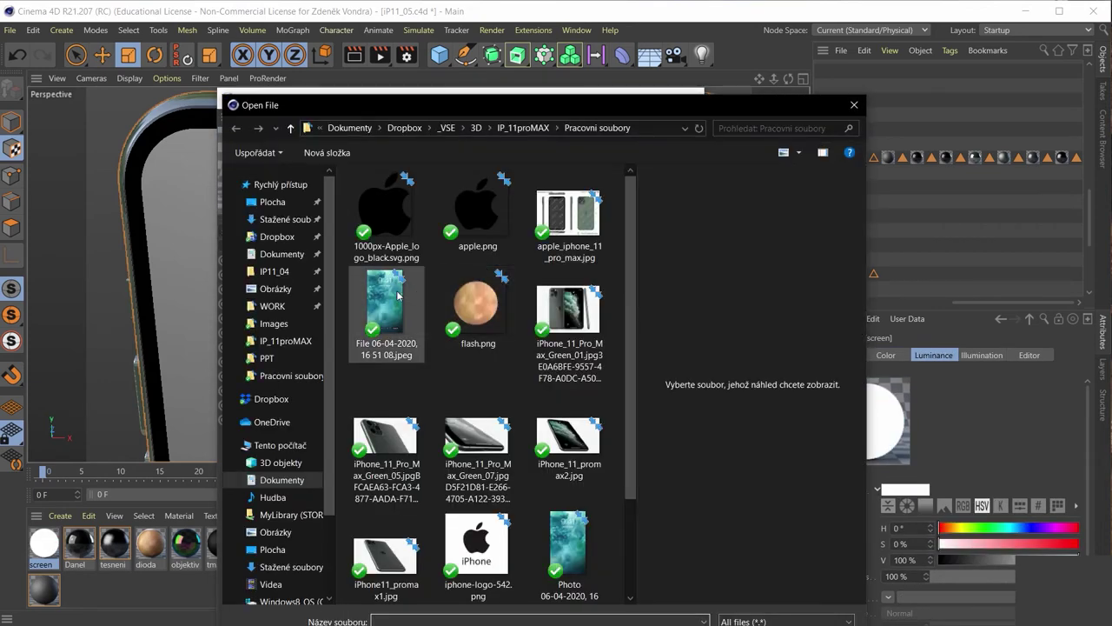
pyautogui.click(398, 296)
pyautogui.click(579, 556)
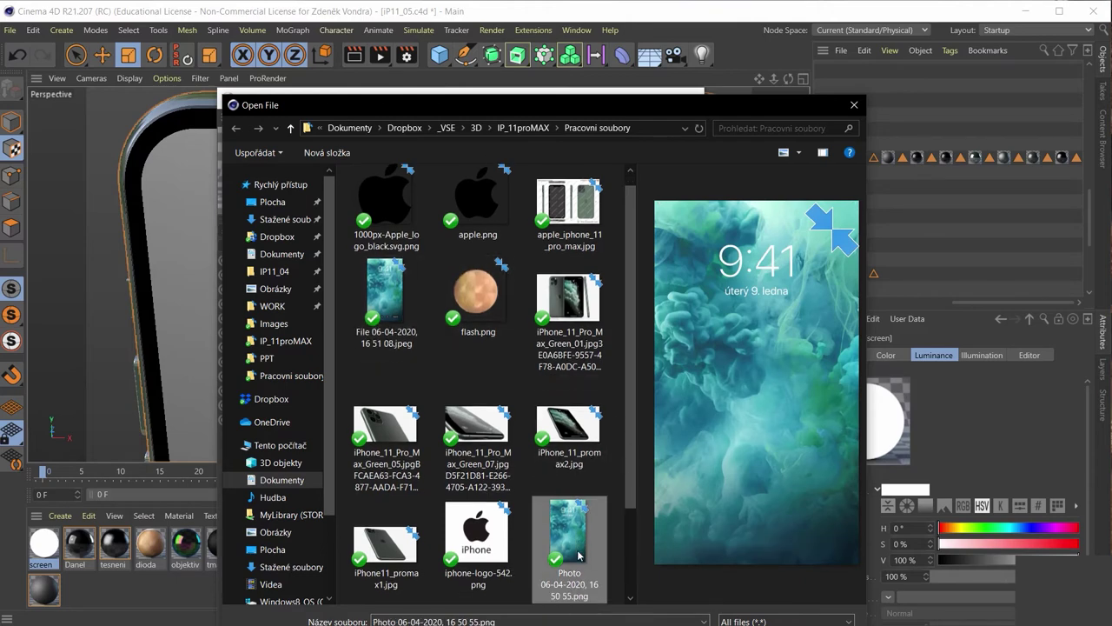
pyautogui.press('Return')
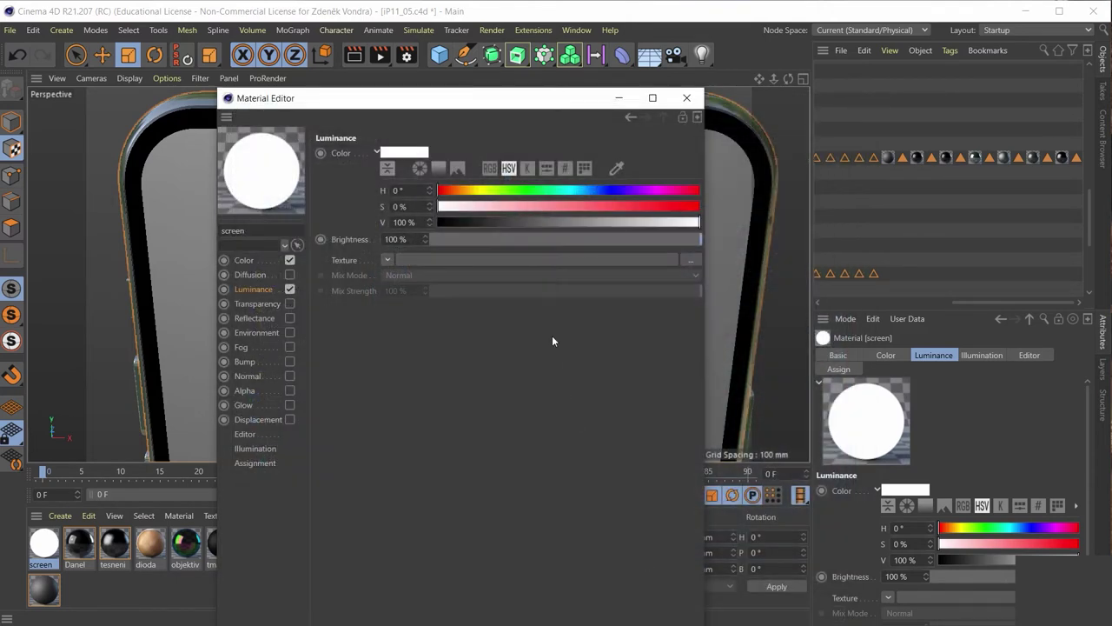
pyautogui.click(711, 407)
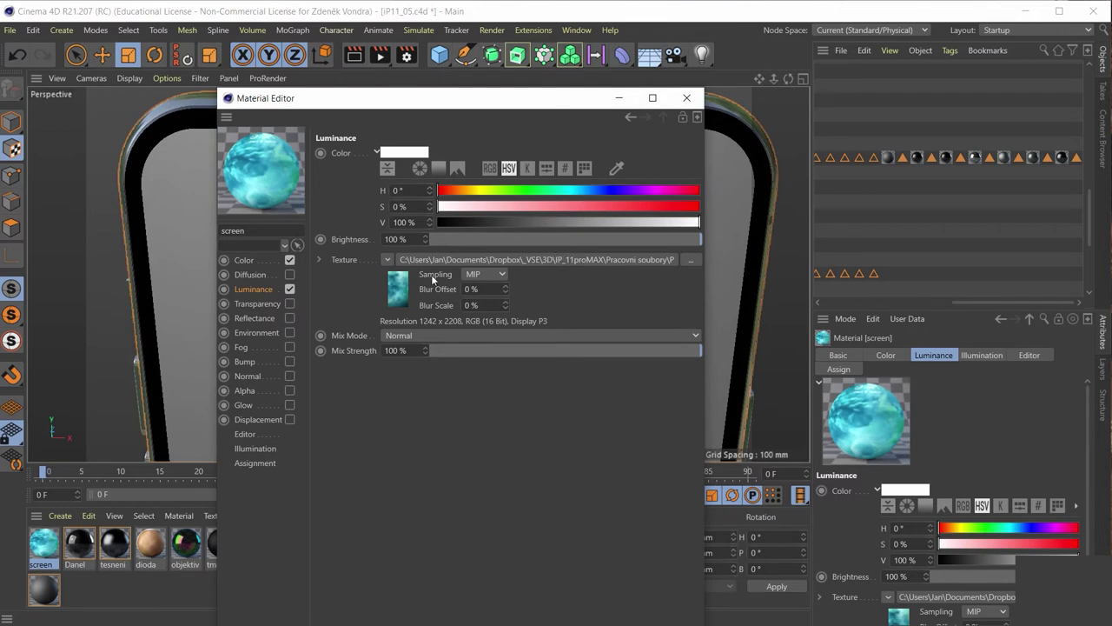
# Set luminance brightness to 50% and close the Material Editor.
pyautogui.doubleClick(420, 242)
pyautogui.write('50')
pyautogui.press('Return')
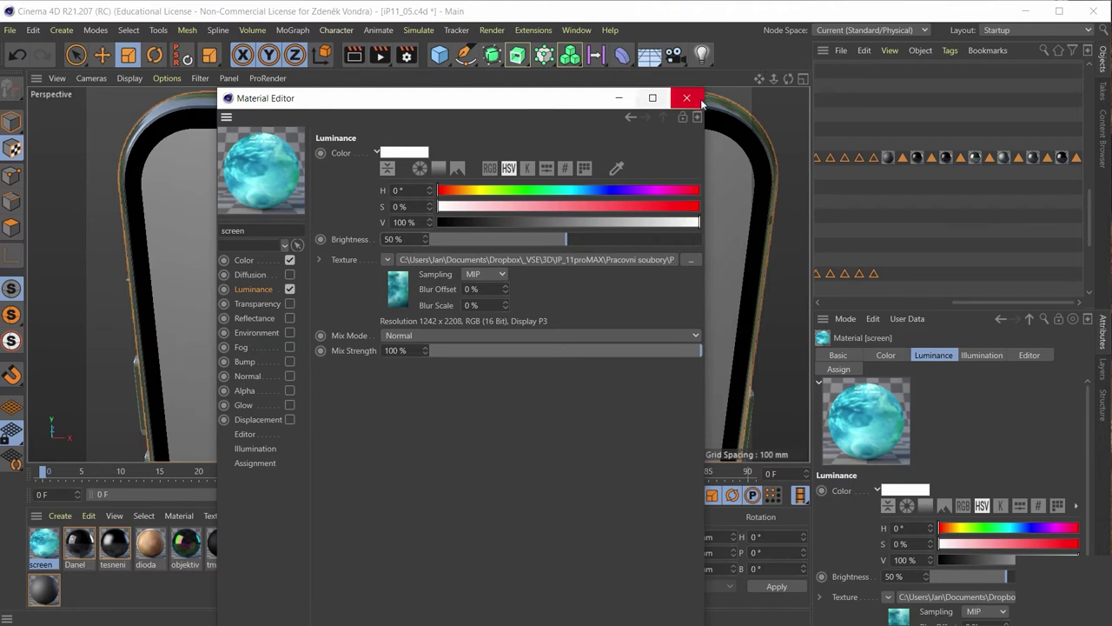
pyautogui.click(686, 98)
# Switch to polygon mode and select the phone's front screen polygons.
pyautogui.scroll(-5, 436, 321)
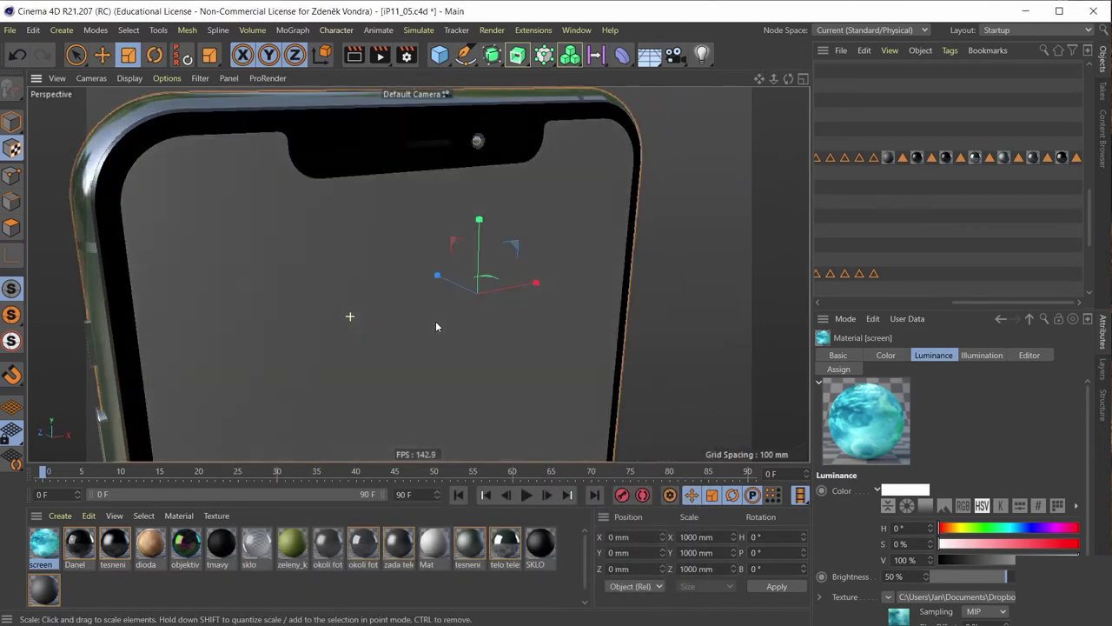
pyautogui.scroll(-3, 426, 316)
pyautogui.moveTo(426, 317)
pyautogui.keyDown('alt'); pyautogui.mouseDown()
pyautogui.moveTo(365, 164)
pyautogui.moveTo(368, 180)
pyautogui.mouseUp(); pyautogui.keyUp('alt')
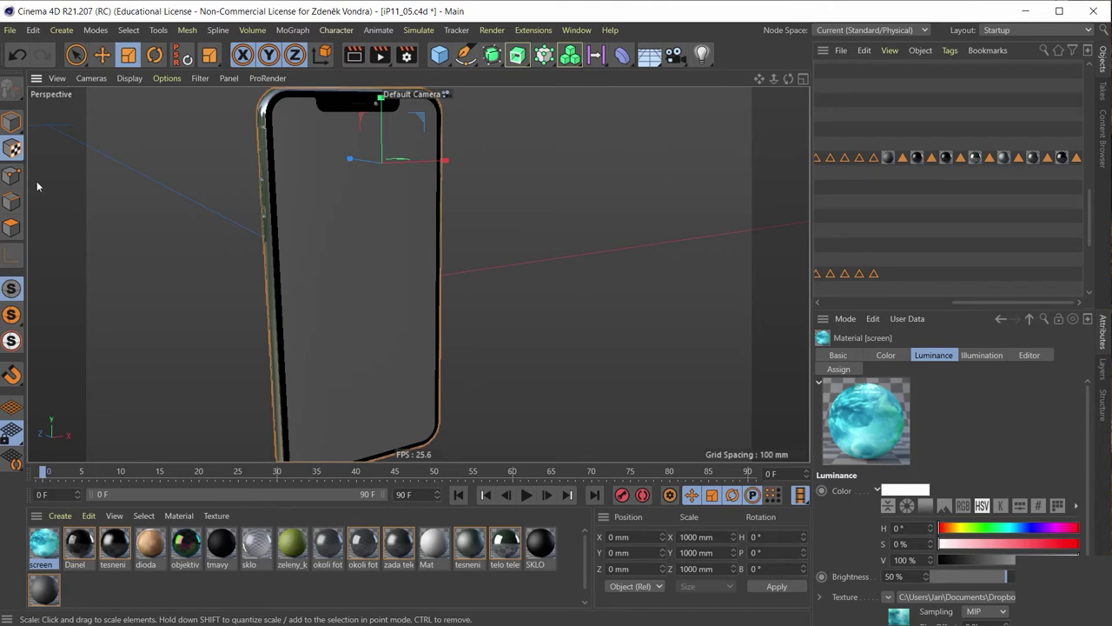
pyautogui.click(12, 226)
pyautogui.click(312, 228)
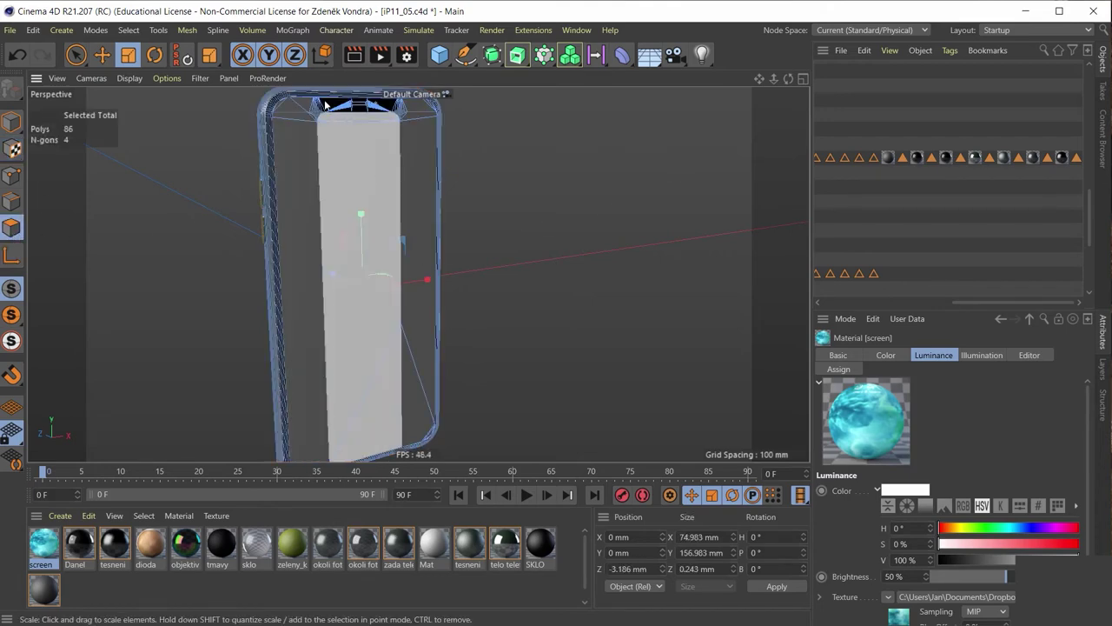
pyautogui.scroll(2, 325, 105)
pyautogui.scroll(3, 307, 142)
pyautogui.scroll(-2, 359, 251)
pyautogui.scroll(2, 315, 252)
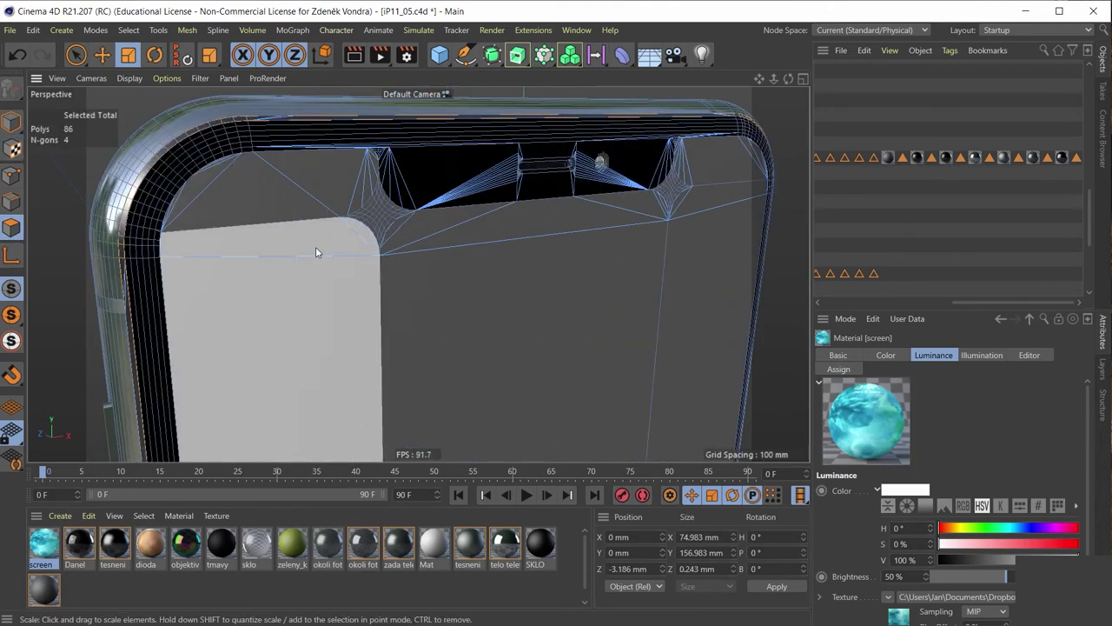
# With Live Selection, paint the notch-corner patch polygons into the selection.
pyautogui.click(76, 55)
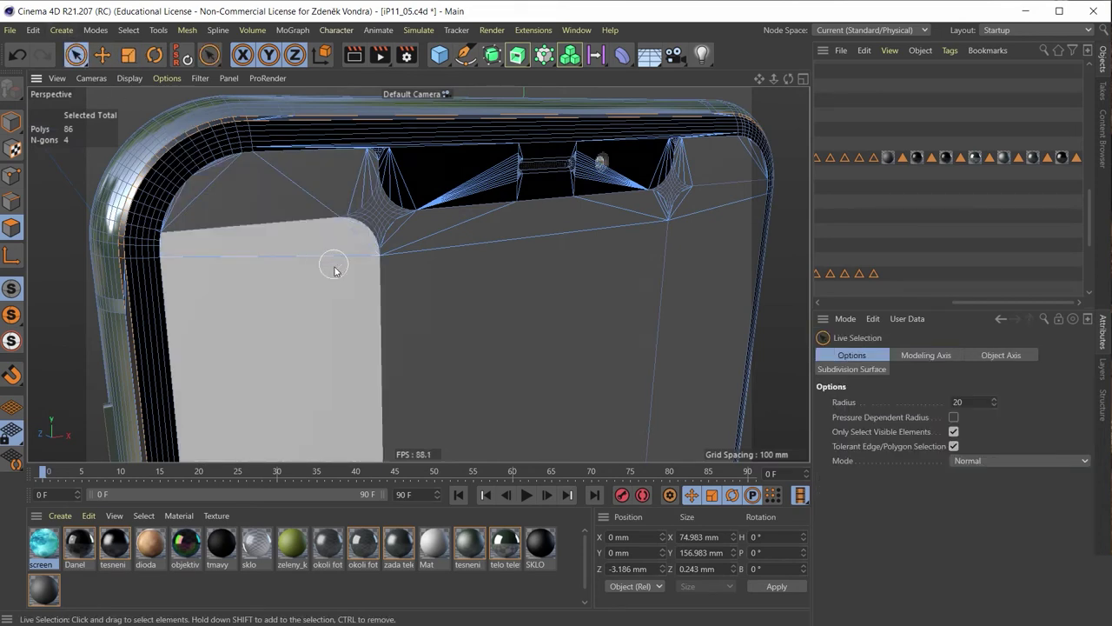
pyautogui.click(354, 216)
pyautogui.scroll(3, 359, 229)
pyautogui.scroll(-3, 365, 232)
pyautogui.keyDown('shift'); pyautogui.click(427, 257); pyautogui.keyUp('shift')
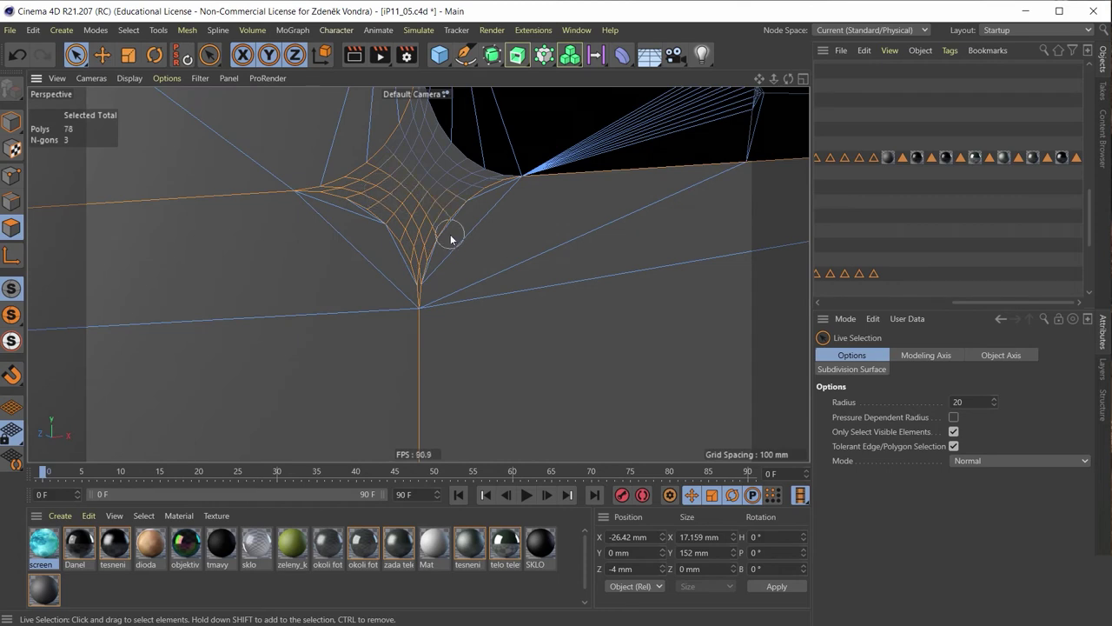
pyautogui.keyDown('shift'); pyautogui.click(458, 175); pyautogui.keyUp('shift')
pyautogui.moveTo(415, 171); pyautogui.dragTo(461, 284, button='middle')
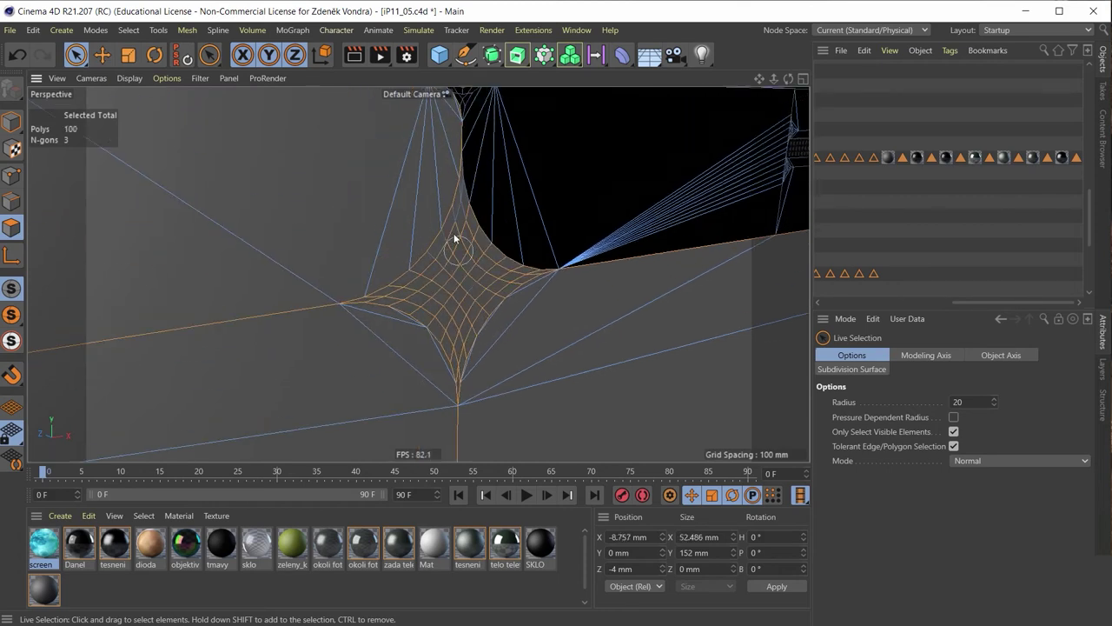
pyautogui.moveTo(453, 233)
pyautogui.keyDown('shift'); pyautogui.mouseDown()
pyautogui.moveTo(454, 207)
pyautogui.moveTo(417, 293)
pyautogui.mouseUp(); pyautogui.keyUp('shift')
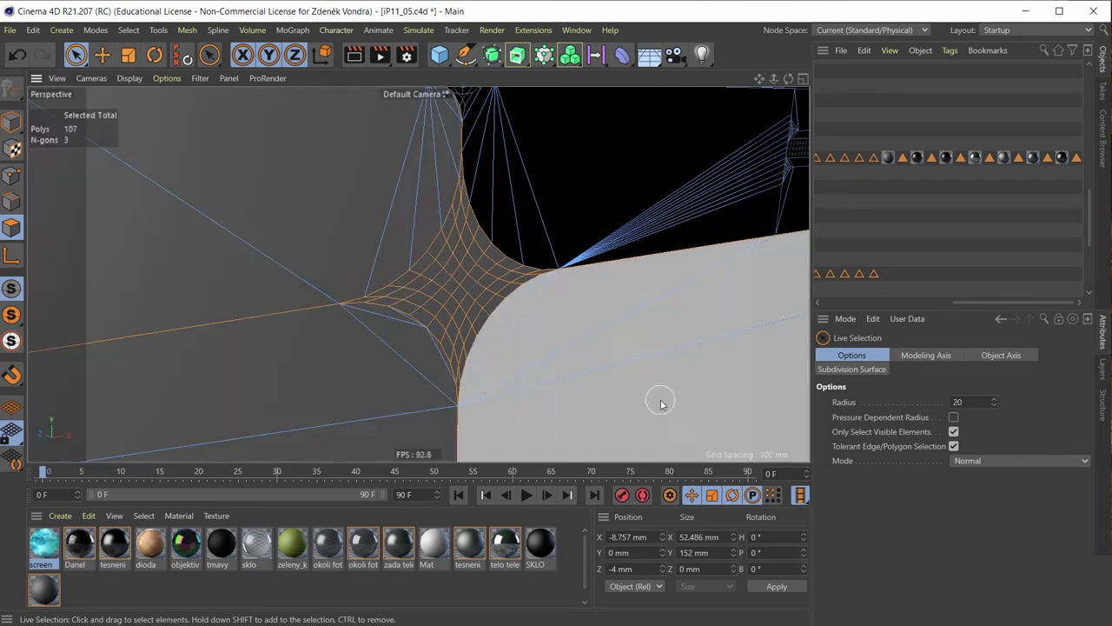
pyautogui.keyDown('alt'); pyautogui.moveTo(487, 372); pyautogui.dragTo(474, 349); pyautogui.keyUp('alt')
pyautogui.moveTo(415, 180)
pyautogui.keyDown('alt'); pyautogui.mouseDown()
pyautogui.moveTo(390, 135)
pyautogui.moveTo(407, 334)
pyautogui.moveTo(408, 242)
pyautogui.moveTo(421, 293)
pyautogui.moveTo(517, 393)
pyautogui.moveTo(199, 273)
pyautogui.moveTo(641, 322)
pyautogui.moveTo(646, 363)
pyautogui.moveTo(336, 310)
pyautogui.mouseUp(); pyautogui.keyUp('alt')
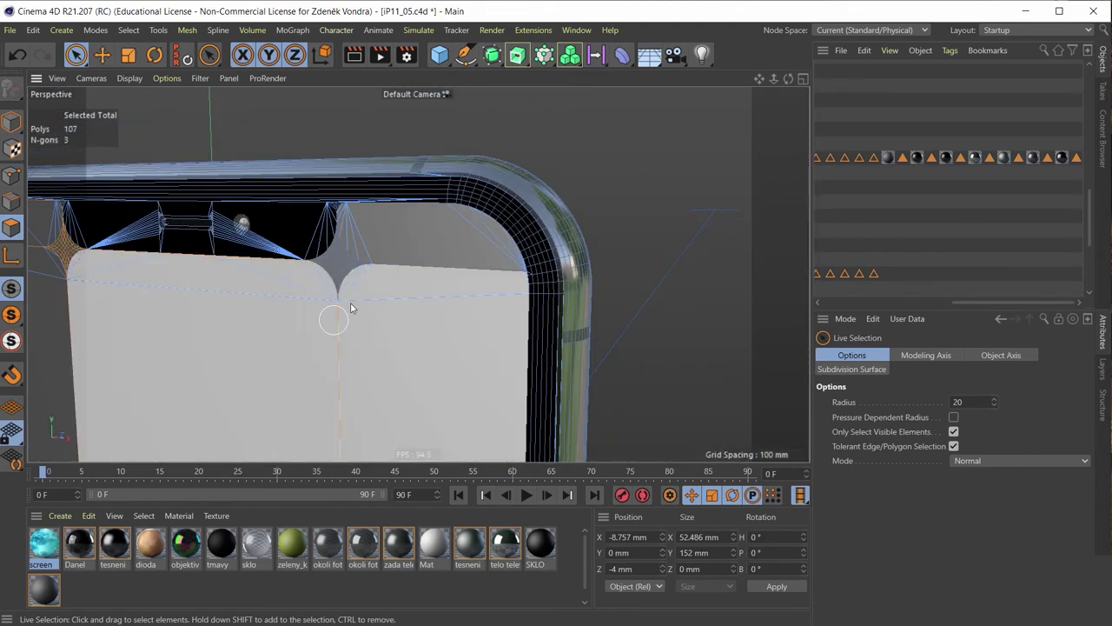
pyautogui.scroll(5, 315, 272)
pyautogui.scroll(3, 304, 290)
pyautogui.scroll(2, 375, 174)
# Add the star patch's upper-left part and the large front face, totalling 202 polygons.
pyautogui.moveTo(374, 174)
pyautogui.keyDown('shift'); pyautogui.mouseDown()
pyautogui.moveTo(292, 249)
pyautogui.moveTo(331, 179)
pyautogui.moveTo(304, 202)
pyautogui.moveTo(261, 212)
pyautogui.moveTo(305, 173)
pyautogui.moveTo(316, 145)
pyautogui.moveTo(304, 203)
pyautogui.mouseUp(); pyautogui.keyUp('shift')
pyautogui.scroll(-3, 341, 155)
pyautogui.scroll(4, 345, 139)
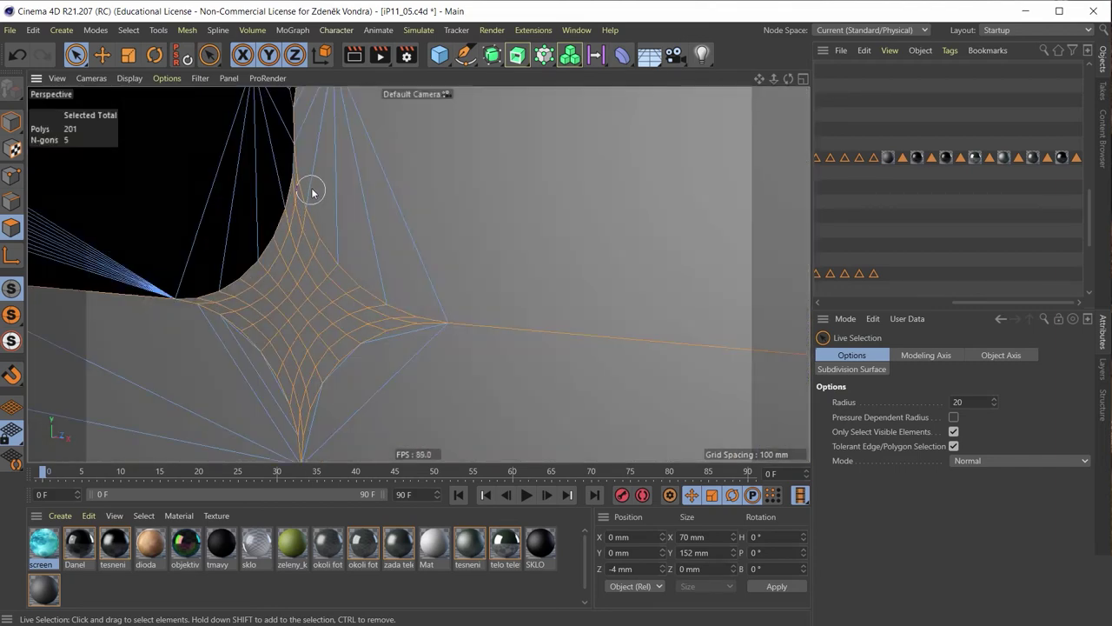
pyautogui.keyDown('shift'); pyautogui.moveTo(310, 179); pyautogui.dragTo(349, 205); pyautogui.keyUp('shift')
pyautogui.scroll(-3, 527, 358)
pyautogui.scroll(-3, 504, 385)
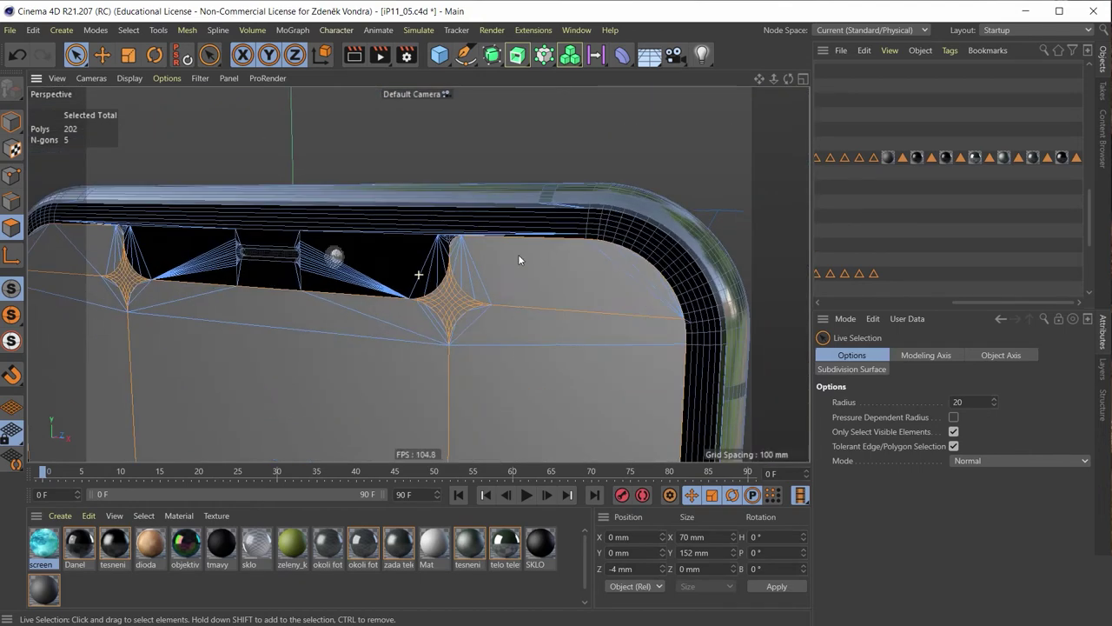
pyautogui.scroll(-3, 521, 258)
pyautogui.scroll(-3, 510, 281)
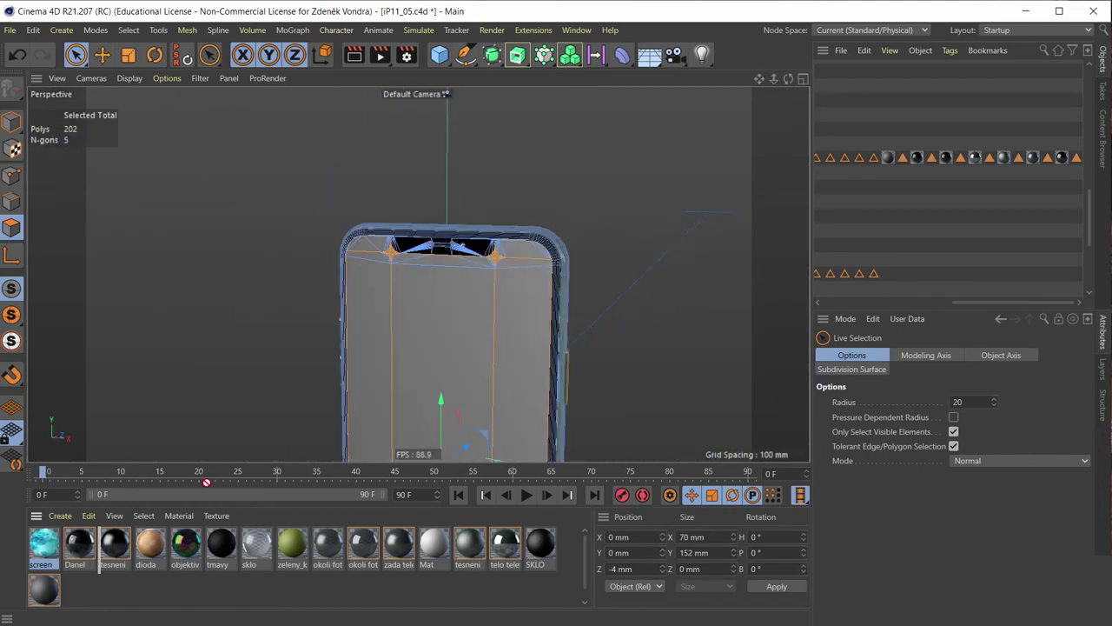
# Drag the screen material onto the selected polygons, tagging it to Polygon Selection.8.
pyautogui.moveTo(206, 481)
pyautogui.mouseDown()
pyautogui.moveTo(454, 374)
pyautogui.moveTo(526, 409)
pyautogui.moveTo(446, 364)
pyautogui.mouseUp()
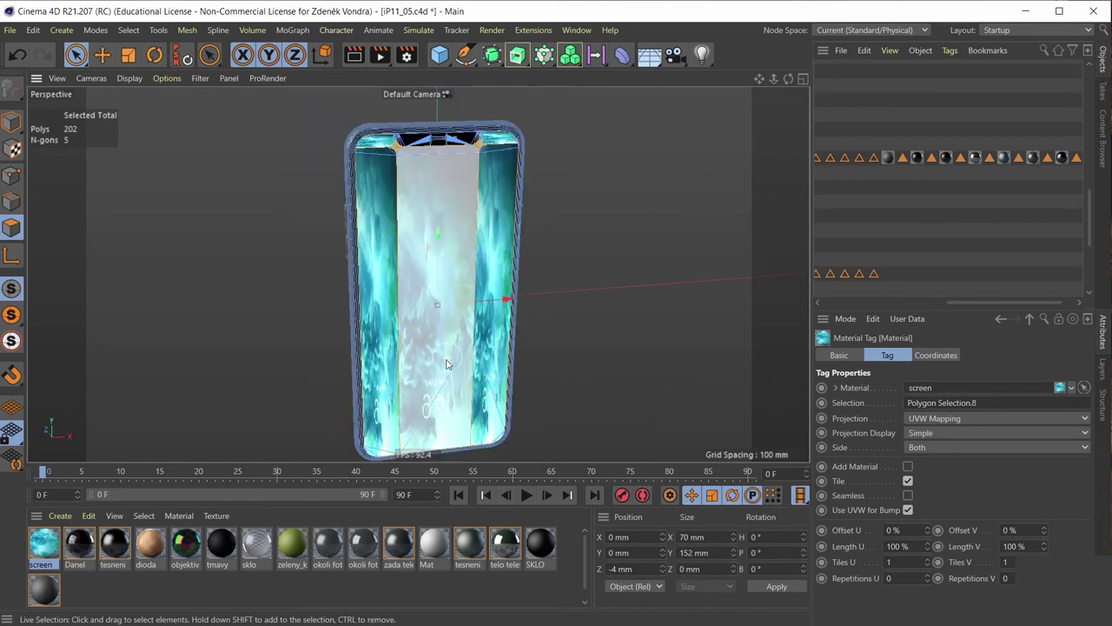
pyautogui.scroll(5, 533, 243)
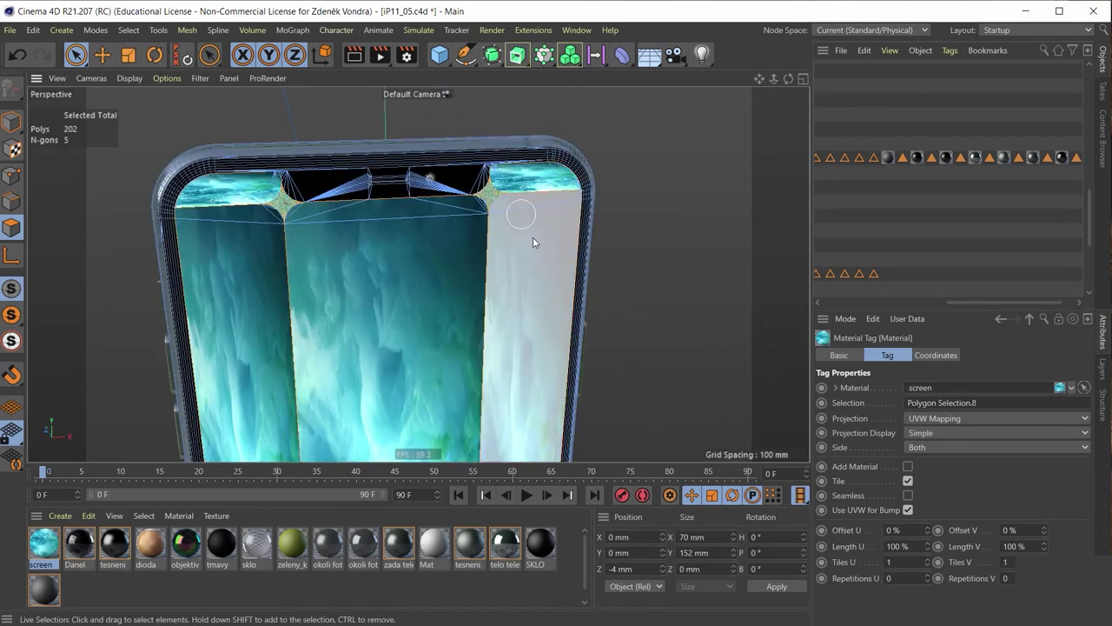
pyautogui.scroll(3, 533, 243)
pyautogui.scroll(2, 442, 219)
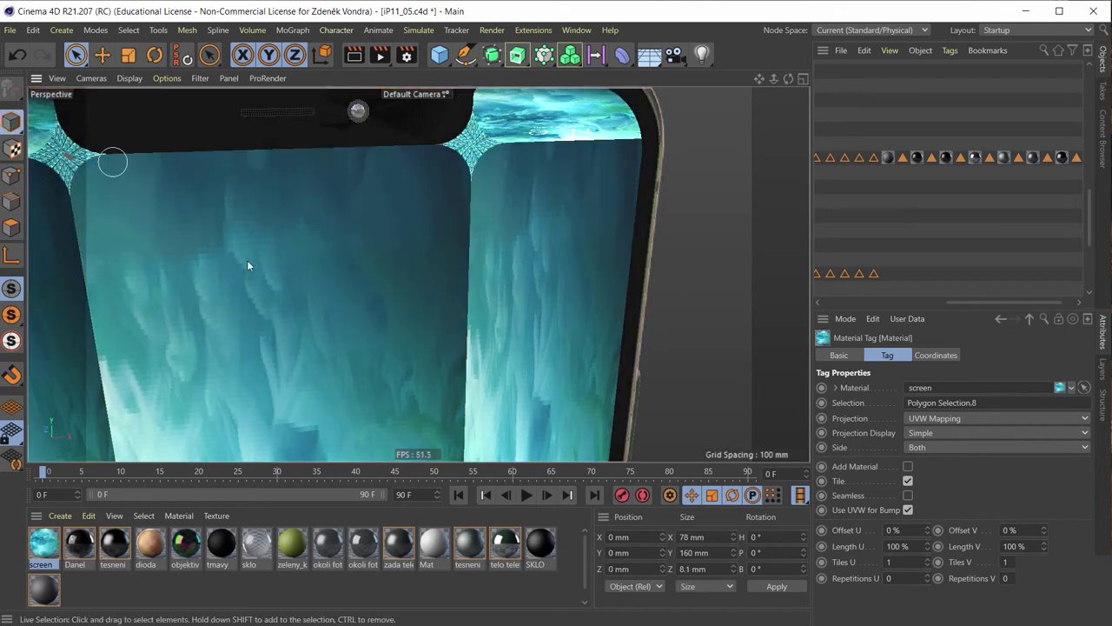
pyautogui.keyDown('alt'); pyautogui.moveTo(248, 265); pyautogui.dragTo(278, 290); pyautogui.keyUp('alt')
pyautogui.scroll(-2, 248, 256)
pyautogui.scroll(-2, 255, 273)
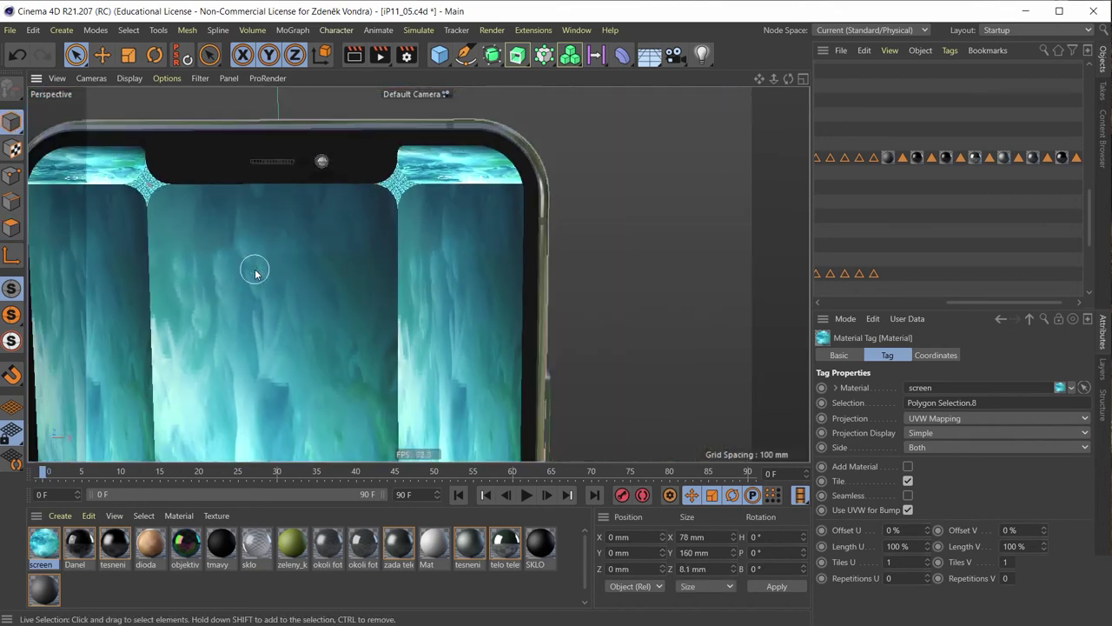
pyautogui.scroll(-2, 357, 211)
pyautogui.scroll(-3, 409, 293)
pyautogui.moveTo(410, 293)
pyautogui.keyDown('alt'); pyautogui.mouseDown()
pyautogui.moveTo(463, 141)
pyautogui.moveTo(452, 309)
pyautogui.mouseUp(); pyautogui.keyUp('alt')
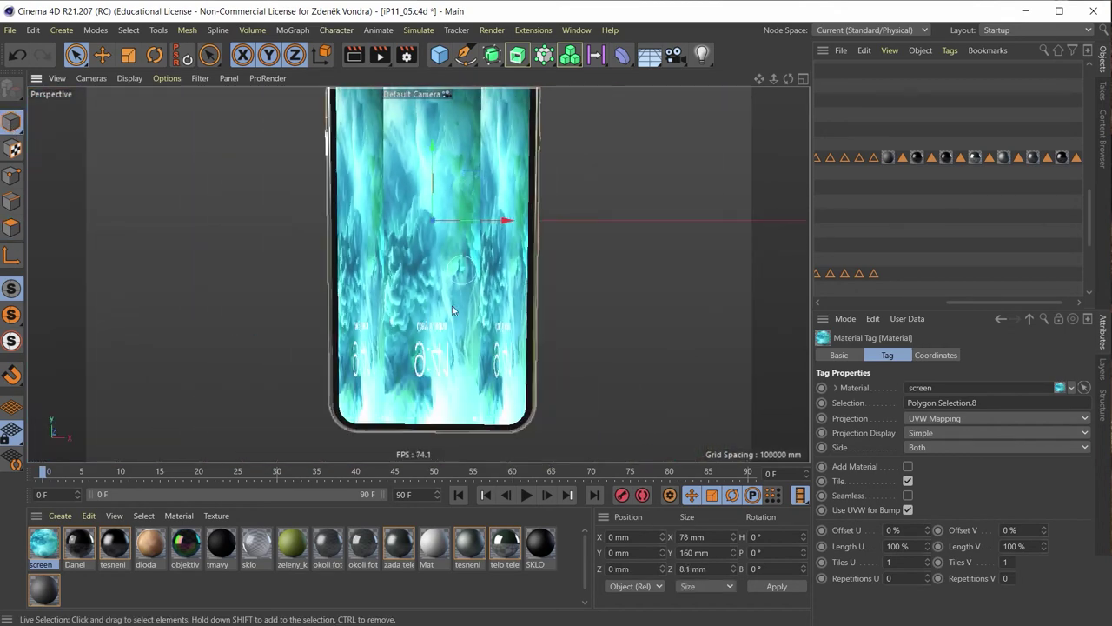
pyautogui.moveTo(445, 216)
pyautogui.keyDown('alt'); pyautogui.mouseDown()
pyautogui.moveTo(548, 289)
pyautogui.moveTo(668, 127)
pyautogui.mouseUp(); pyautogui.keyUp('alt')
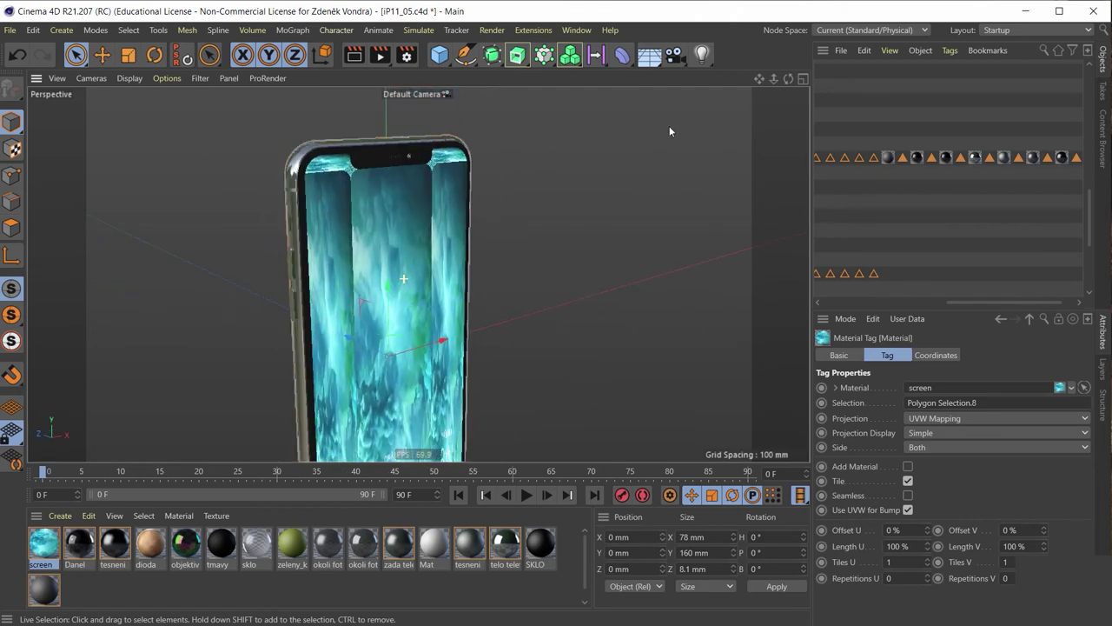
pyautogui.moveTo(994, 303); pyautogui.dragTo(1076, 303)
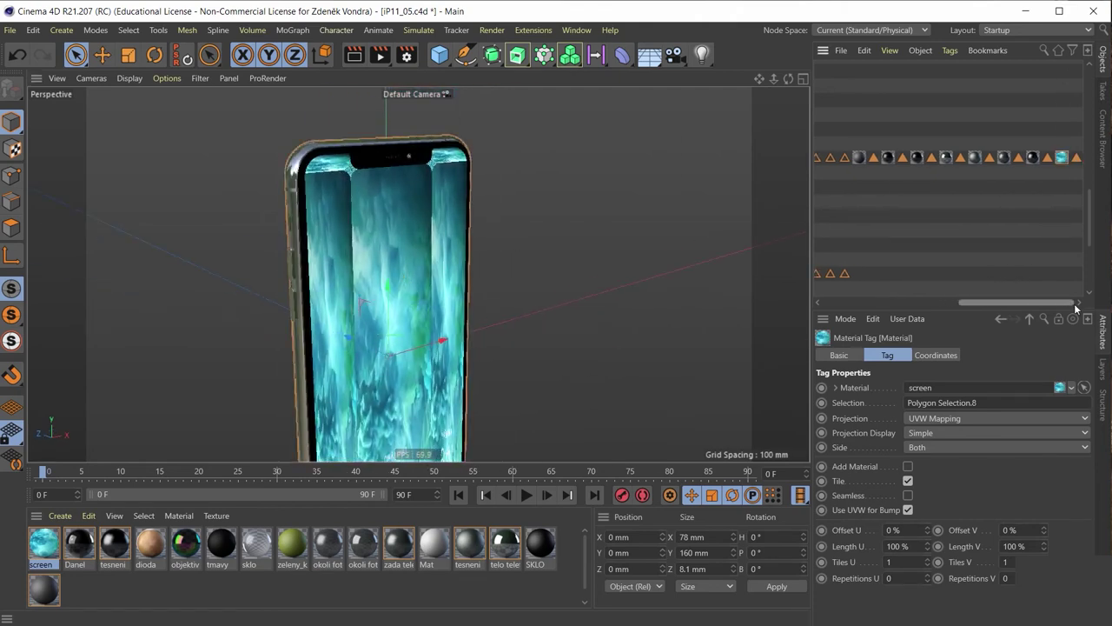
# Set the screen tag's projection to Flat and fit it to the object.
pyautogui.click(932, 419)
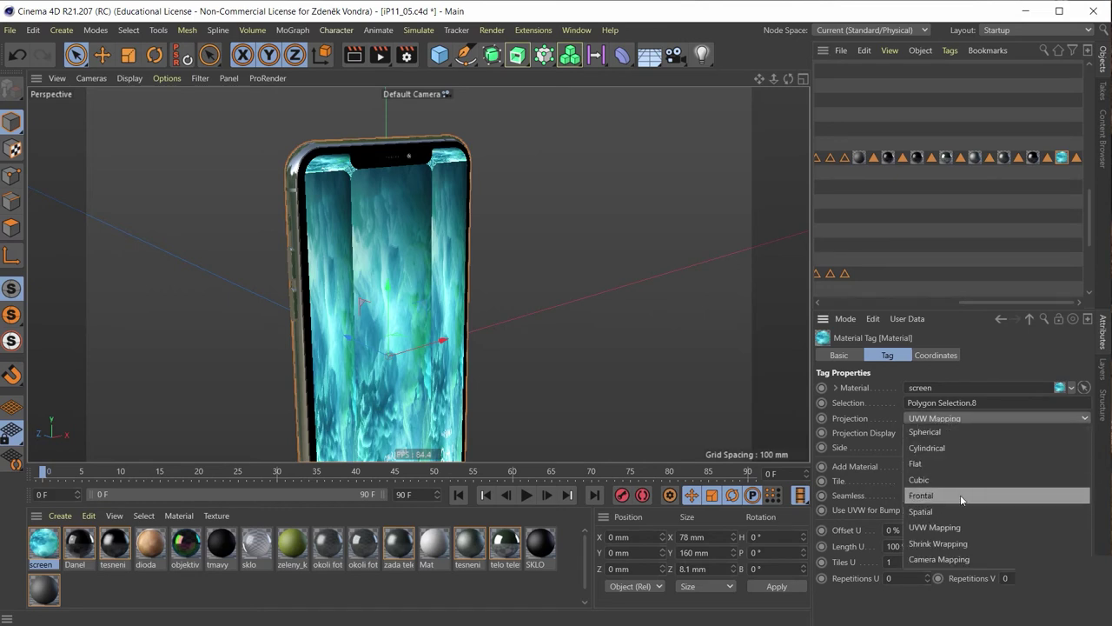
pyautogui.click(956, 465)
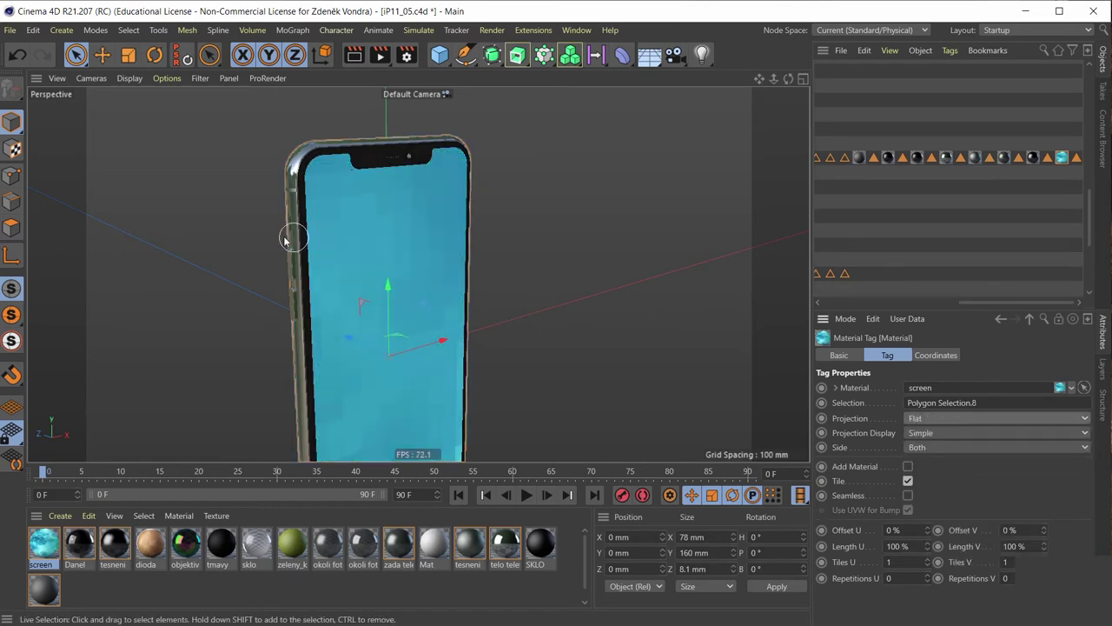
pyautogui.rightClick(1062, 158)
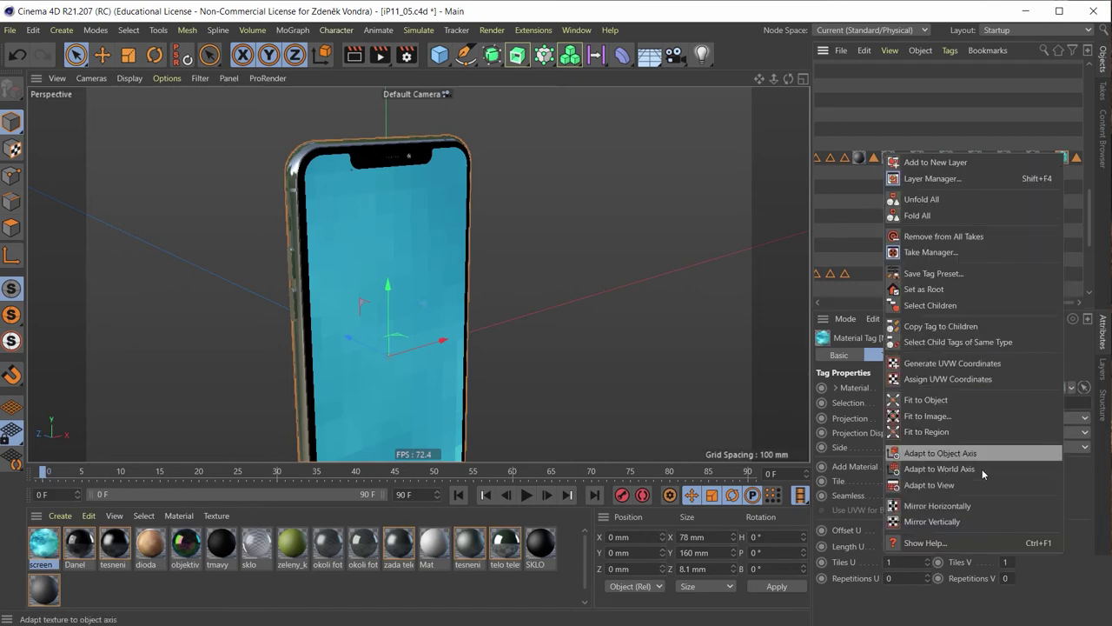
pyautogui.click(986, 401)
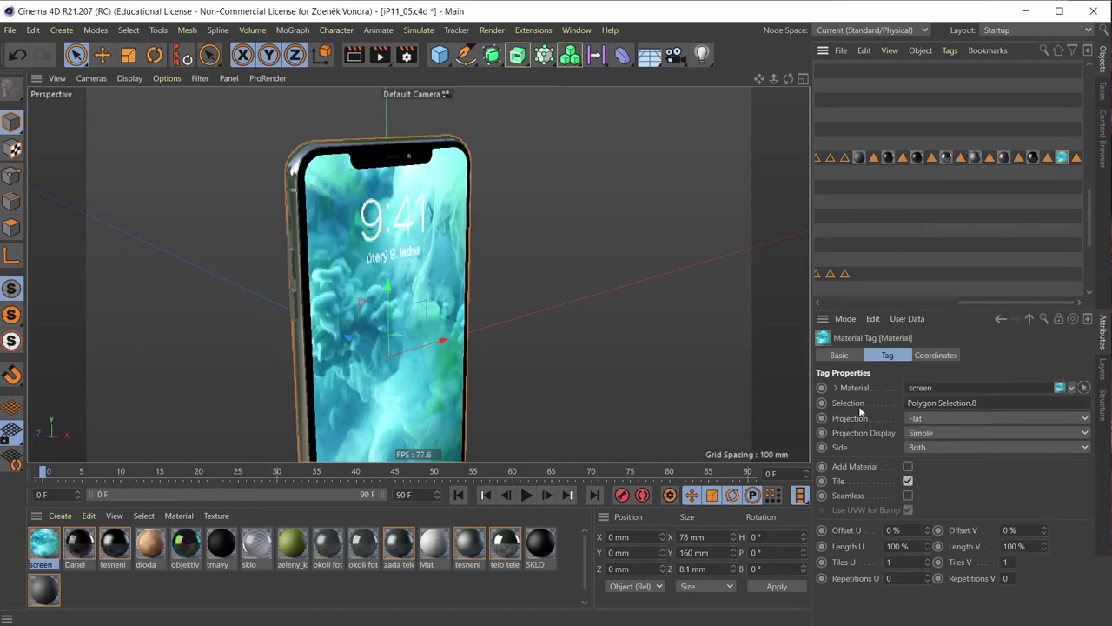
pyautogui.keyDown('alt'); pyautogui.moveTo(408, 287); pyautogui.dragTo(365, 261); pyautogui.keyUp('alt')
pyautogui.scroll(4, 345, 189)
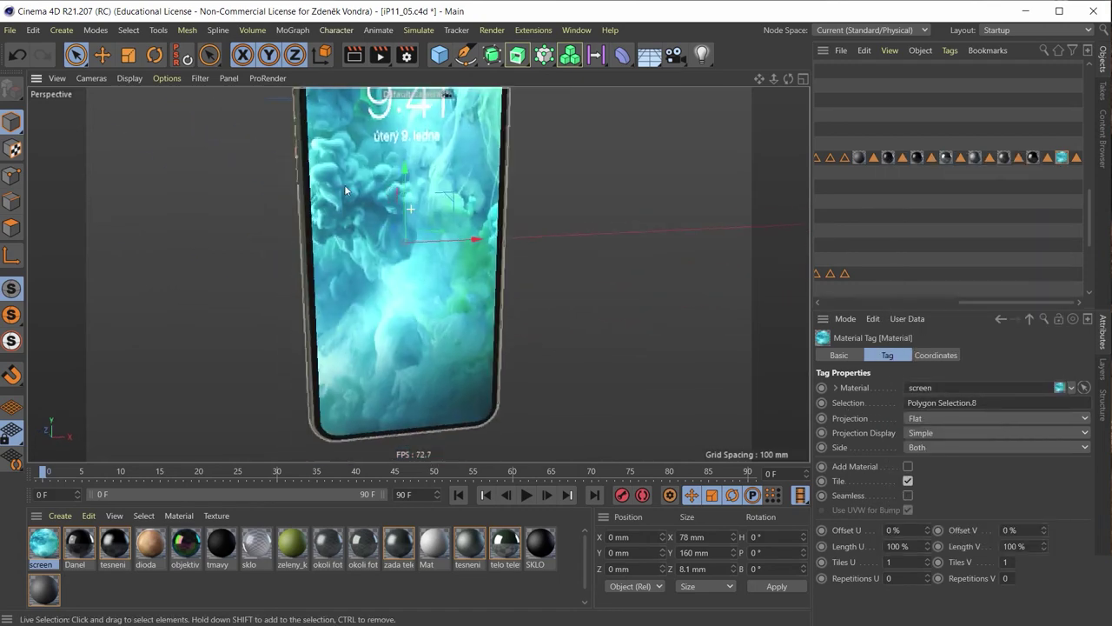
pyautogui.keyDown('alt'); pyautogui.moveTo(345, 189); pyautogui.dragTo(465, 211); pyautogui.keyUp('alt')
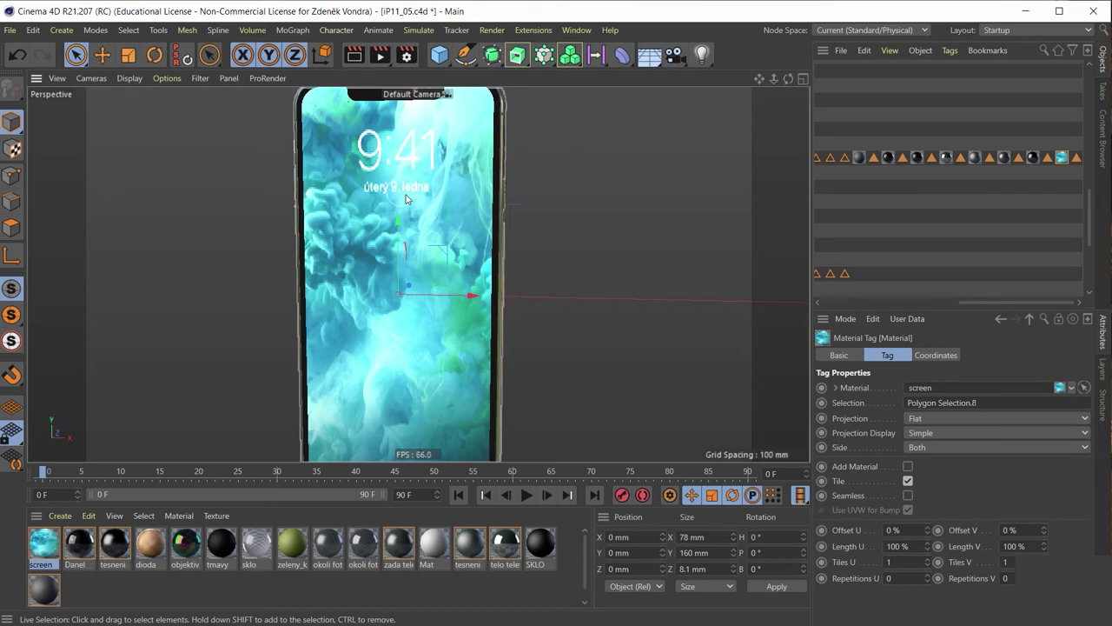
pyautogui.keyDown('alt'); pyautogui.moveTo(406, 199); pyautogui.dragTo(442, 201); pyautogui.keyUp('alt')
pyautogui.middleClick(425, 185)
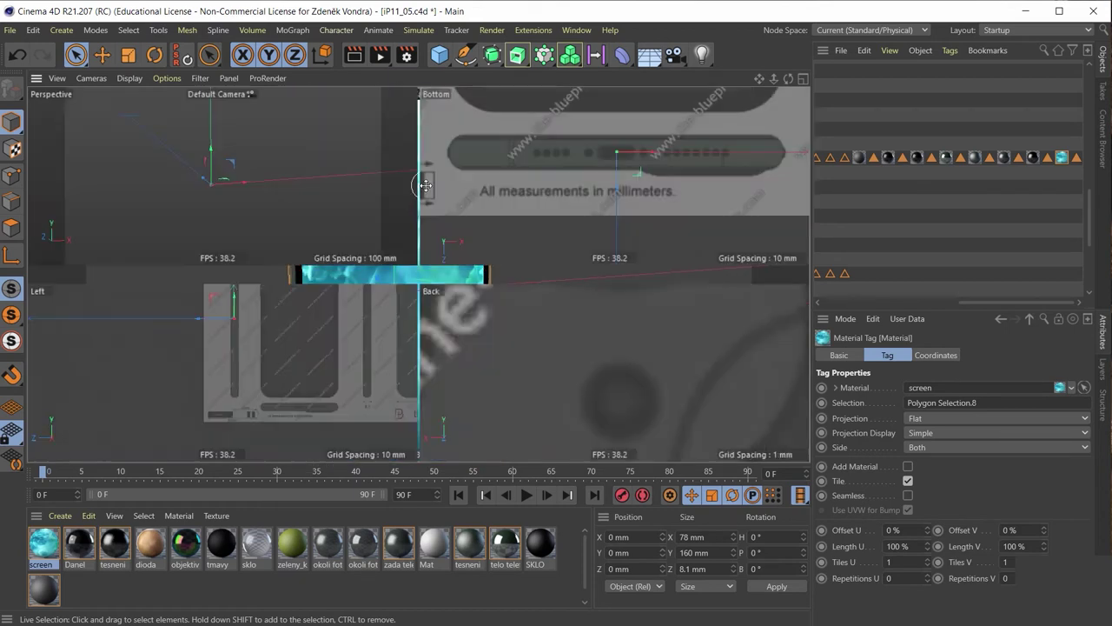
pyautogui.middleClick(341, 155)
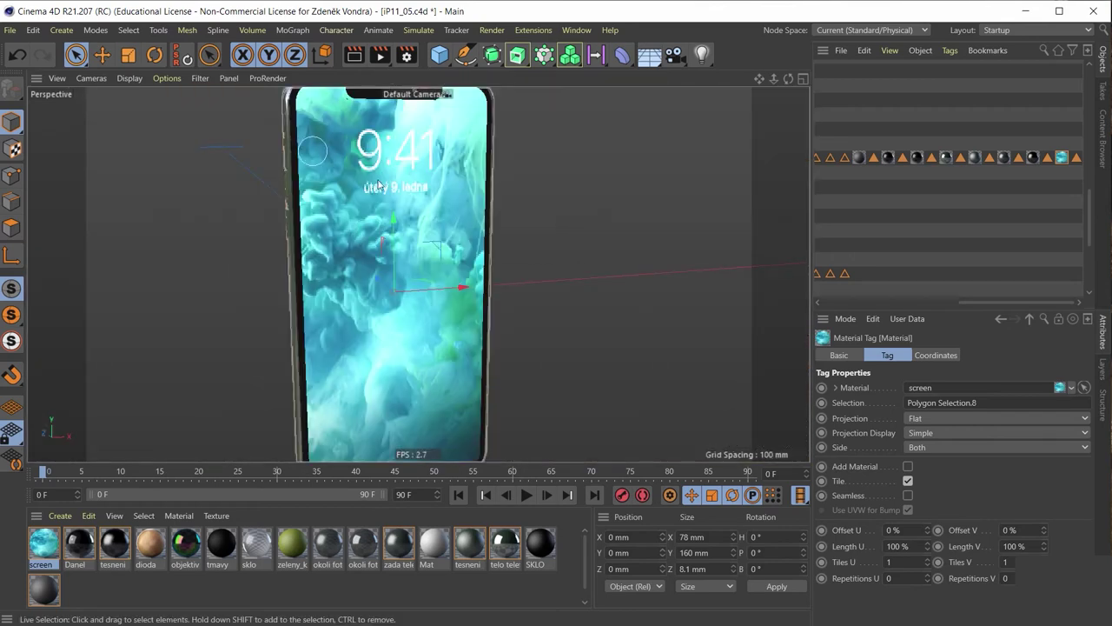
pyautogui.scroll(-2, 408, 209)
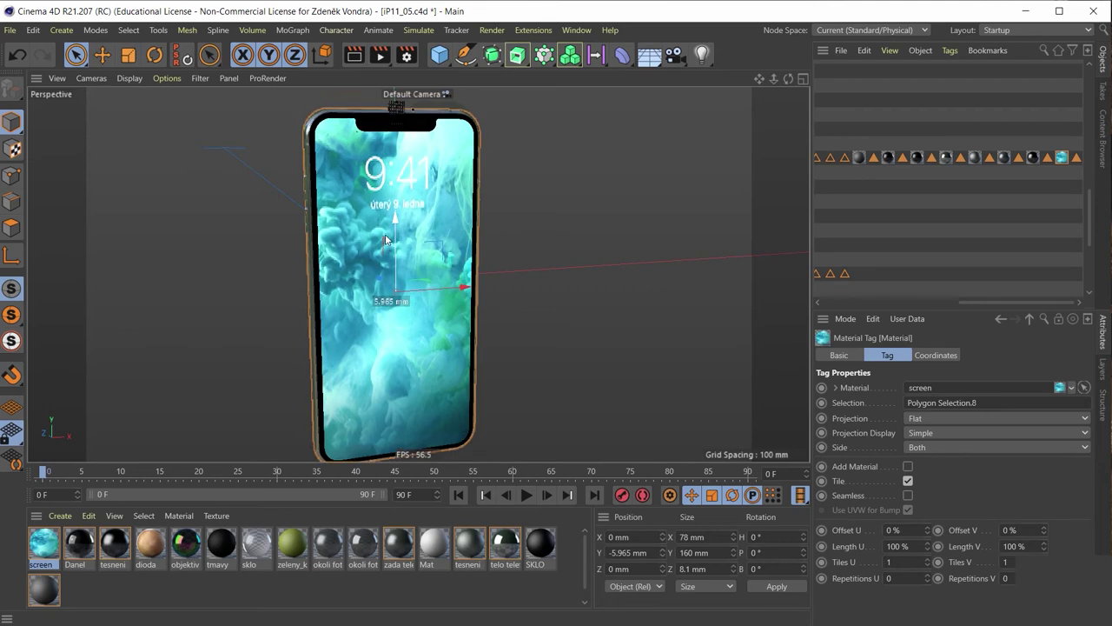
pyautogui.hotkey('ctrl', 'z')
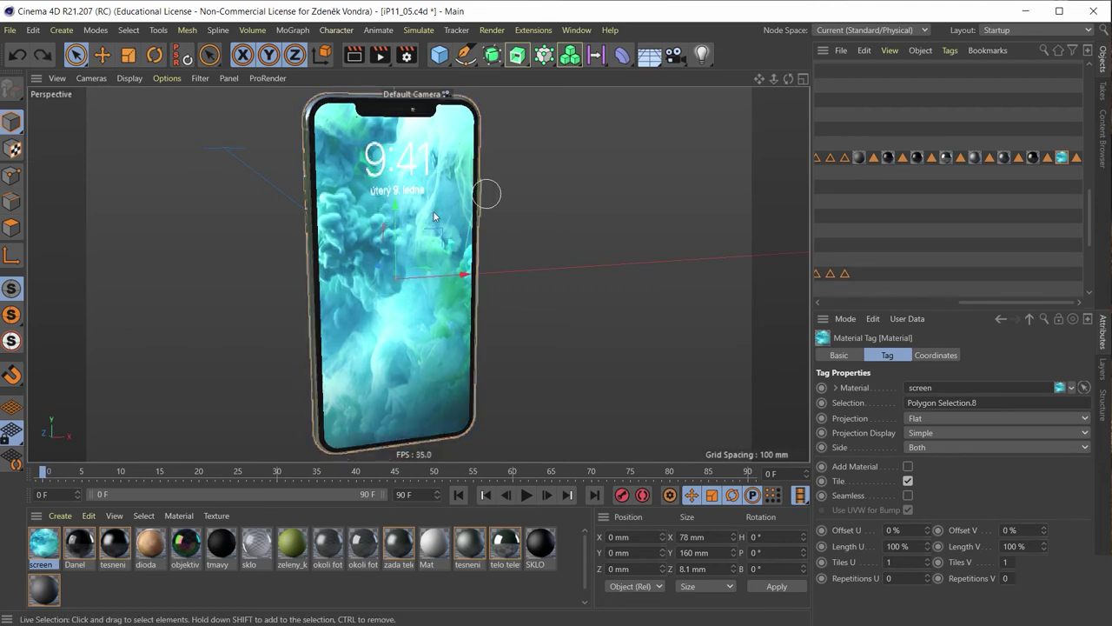
pyautogui.moveTo(486, 191)
pyautogui.keyDown('alt'); pyautogui.mouseDown()
pyautogui.moveTo(365, 139)
pyautogui.moveTo(600, 267)
pyautogui.mouseUp(); pyautogui.keyUp('alt')
pyautogui.scroll(3, 349, 128)
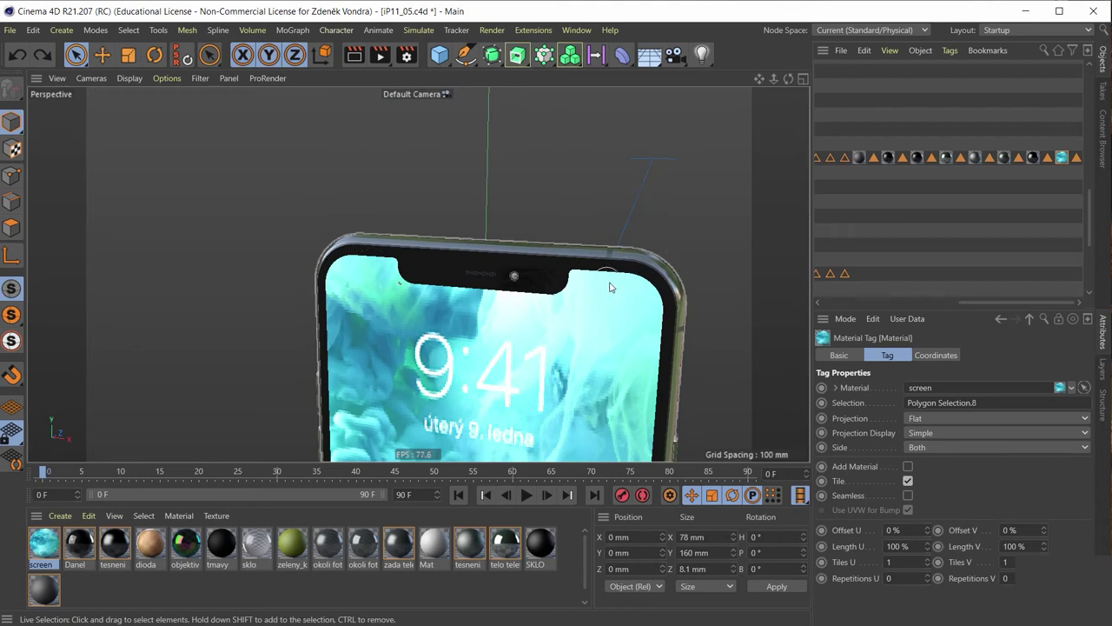
# Orbit to an upright front view of the phone and undo the previous change.
pyautogui.keyDown('alt'); pyautogui.moveTo(600, 338); pyautogui.dragTo(601, 231); pyautogui.keyUp('alt')
pyautogui.keyDown('alt'); pyautogui.moveTo(587, 351); pyautogui.dragTo(513, 217); pyautogui.keyUp('alt')
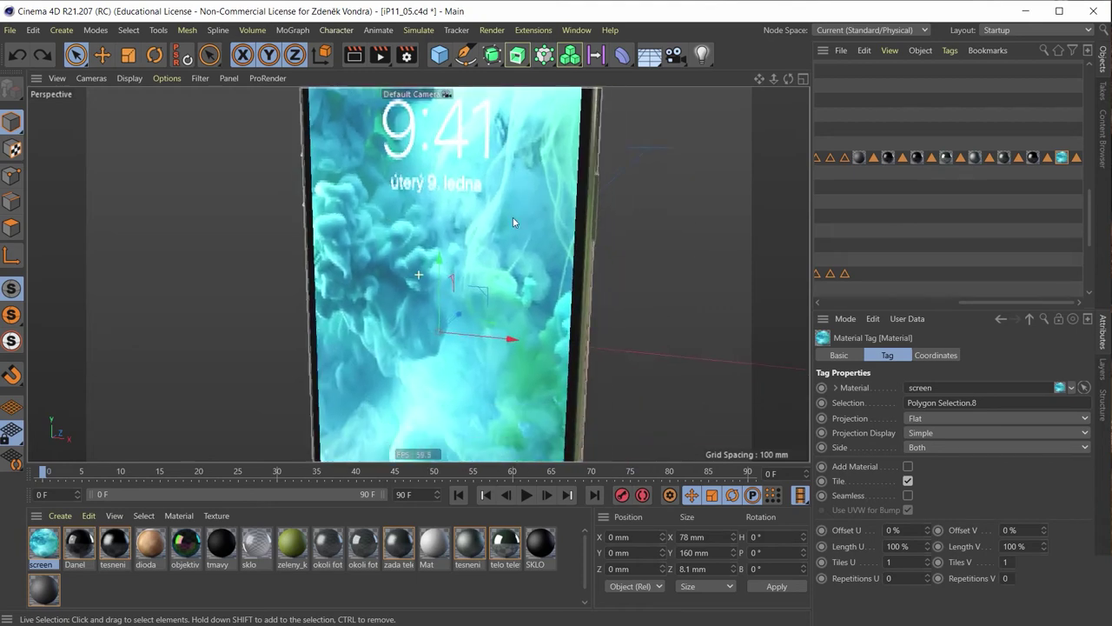
pyautogui.scroll(-2, 496, 268)
pyautogui.moveTo(496, 269)
pyautogui.keyDown('alt'); pyautogui.mouseDown()
pyautogui.moveTo(538, 260)
pyautogui.moveTo(521, 322)
pyautogui.moveTo(549, 241)
pyautogui.mouseUp(); pyautogui.keyUp('alt')
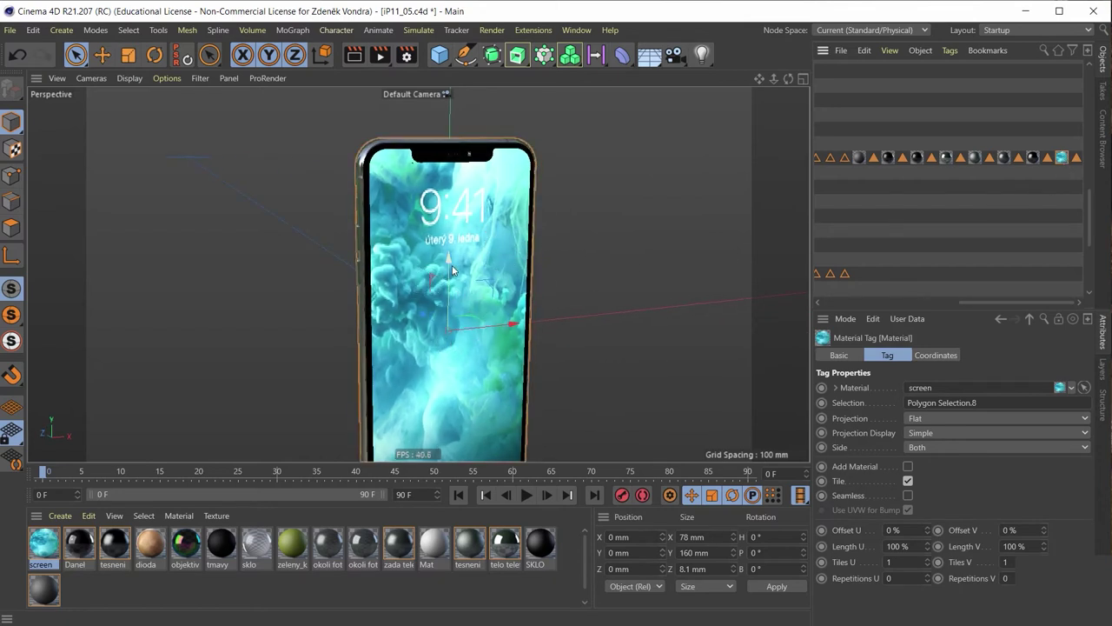
pyautogui.hotkey('ctrl', 'z')
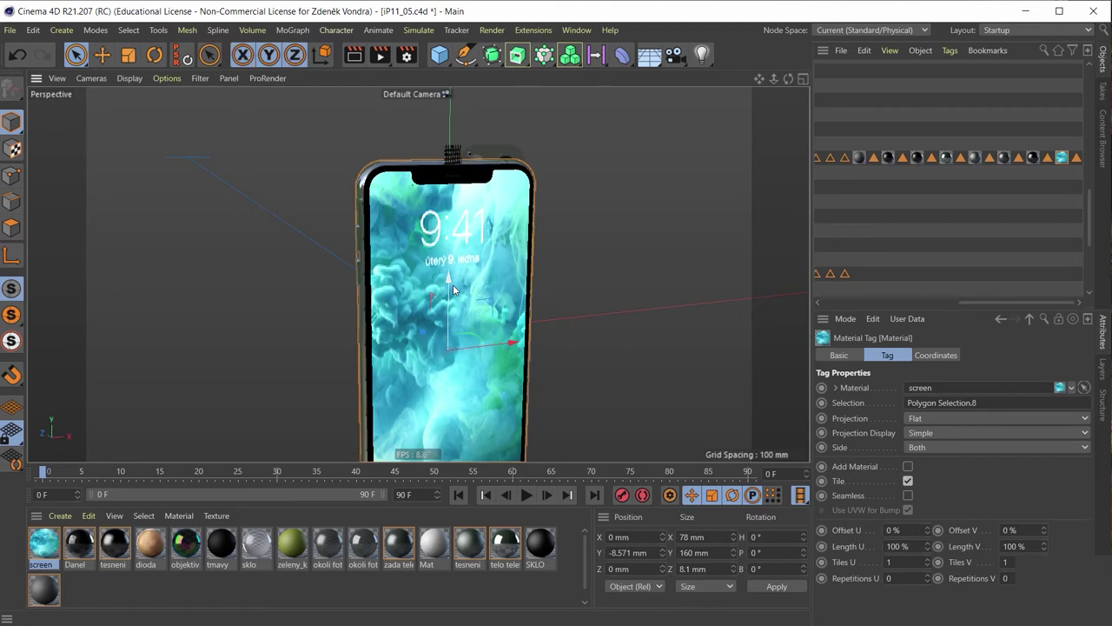
# Try moving the screen texture upward, then undo it back to Y -2.267 mm.
pyautogui.click(12, 149)
pyautogui.moveTo(453, 306)
pyautogui.mouseDown()
pyautogui.moveTo(453, 276)
pyautogui.moveTo(451, 288)
pyautogui.mouseUp()
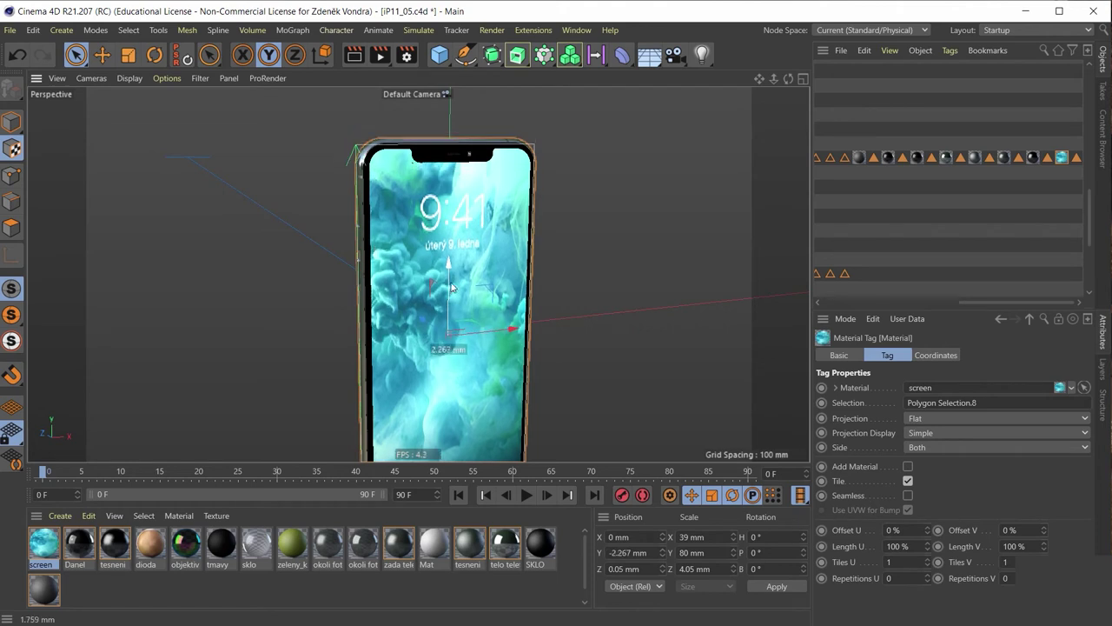
pyautogui.keyDown('alt'); pyautogui.moveTo(451, 287); pyautogui.dragTo(475, 207); pyautogui.keyUp('alt')
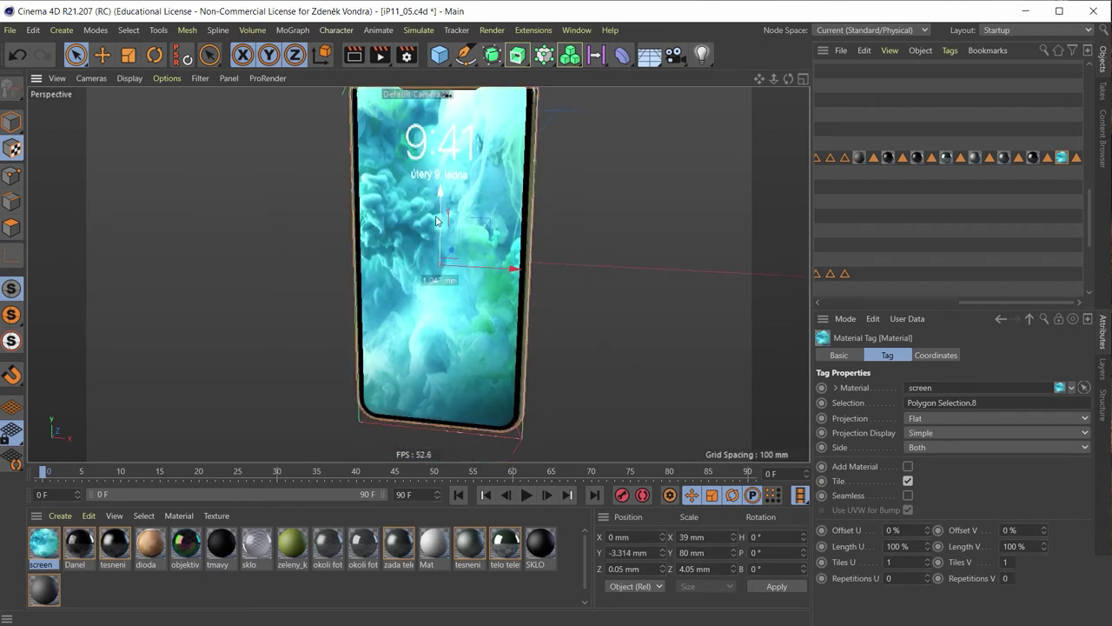
pyautogui.moveTo(439, 233); pyautogui.dragTo(449, 170)
pyautogui.hotkey('ctrl', 'z')
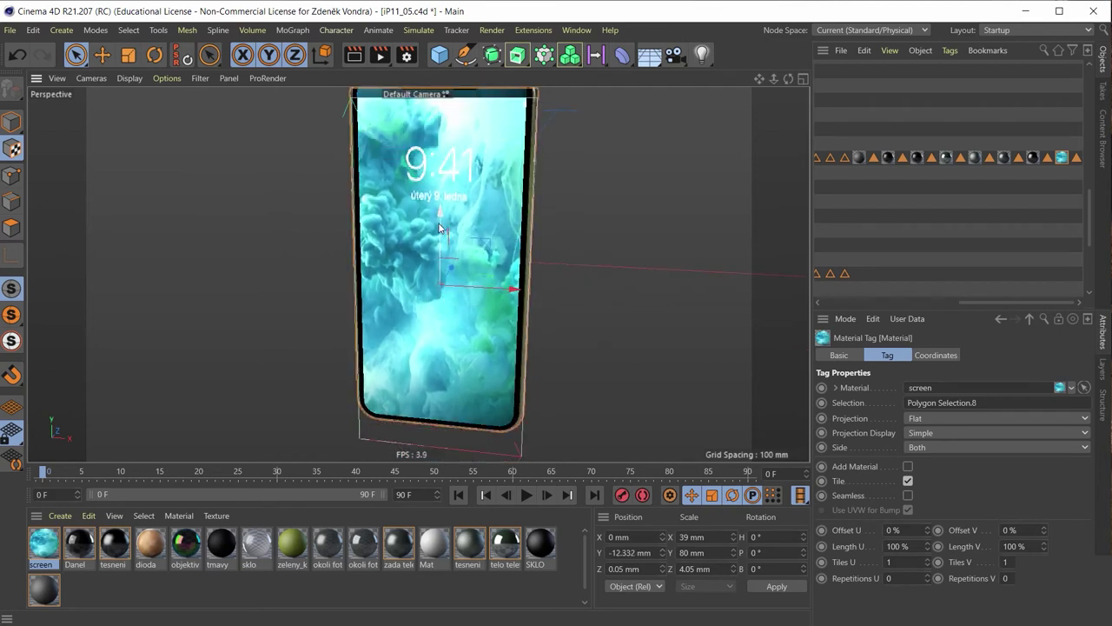
pyautogui.keyDown('alt'); pyautogui.moveTo(463, 237); pyautogui.dragTo(392, 281); pyautogui.keyUp('alt')
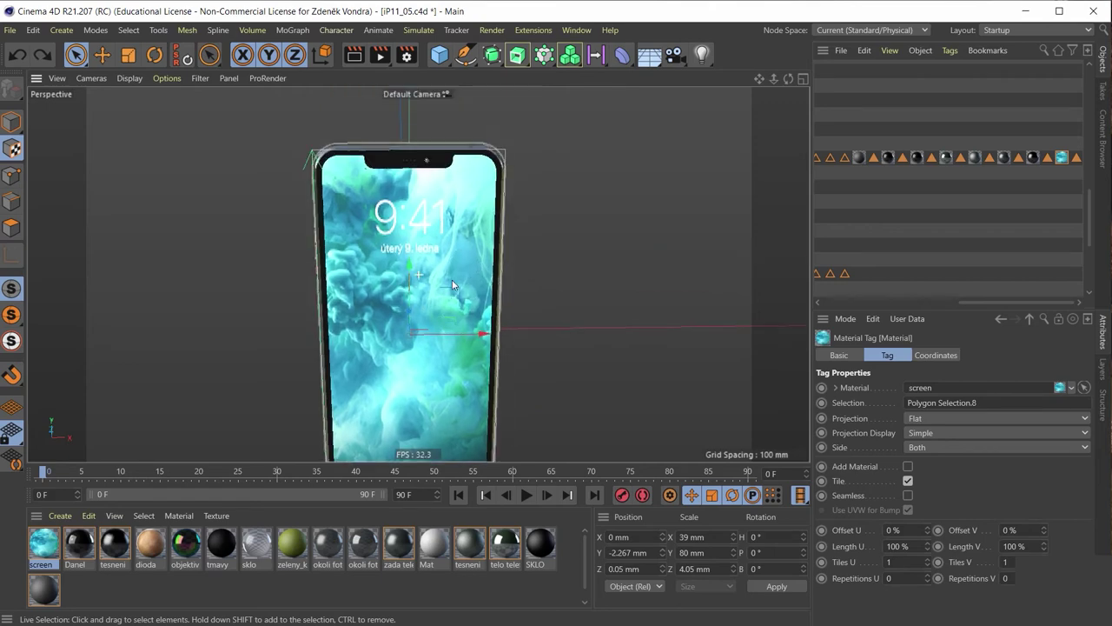
pyautogui.scroll(1, 392, 281)
pyautogui.scroll(2, 415, 219)
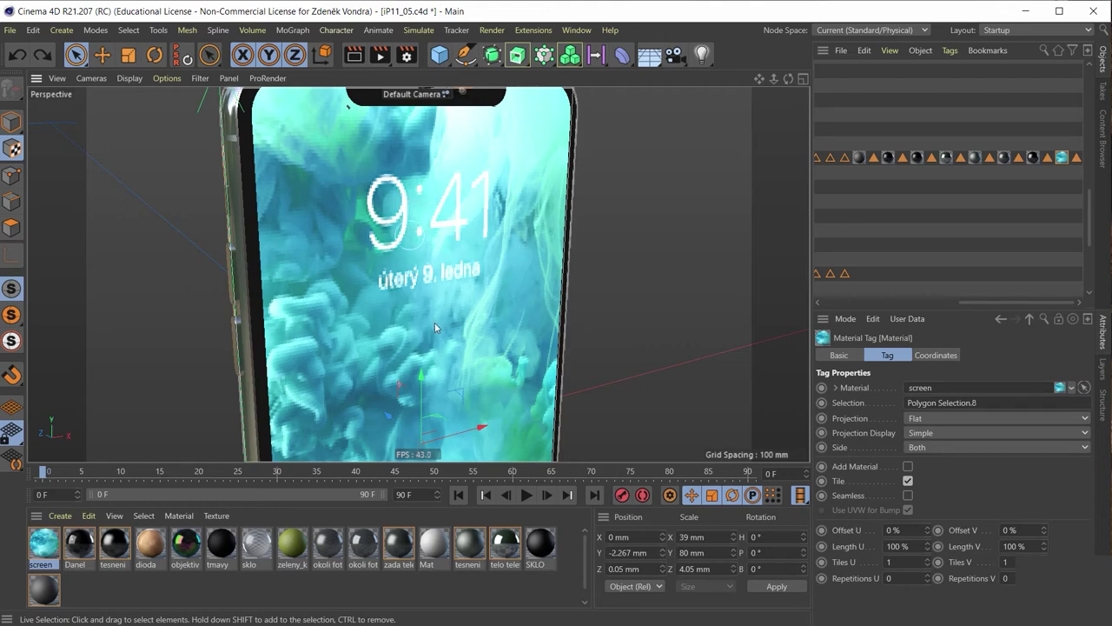
pyautogui.moveTo(418, 328)
pyautogui.keyDown('alt'); pyautogui.mouseDown()
pyautogui.moveTo(337, 289)
pyautogui.moveTo(352, 397)
pyautogui.moveTo(330, 409)
pyautogui.mouseUp(); pyautogui.keyUp('alt')
# Set the screen material's Editor texture preview size to 1024x1024.
pyautogui.click(54, 543)
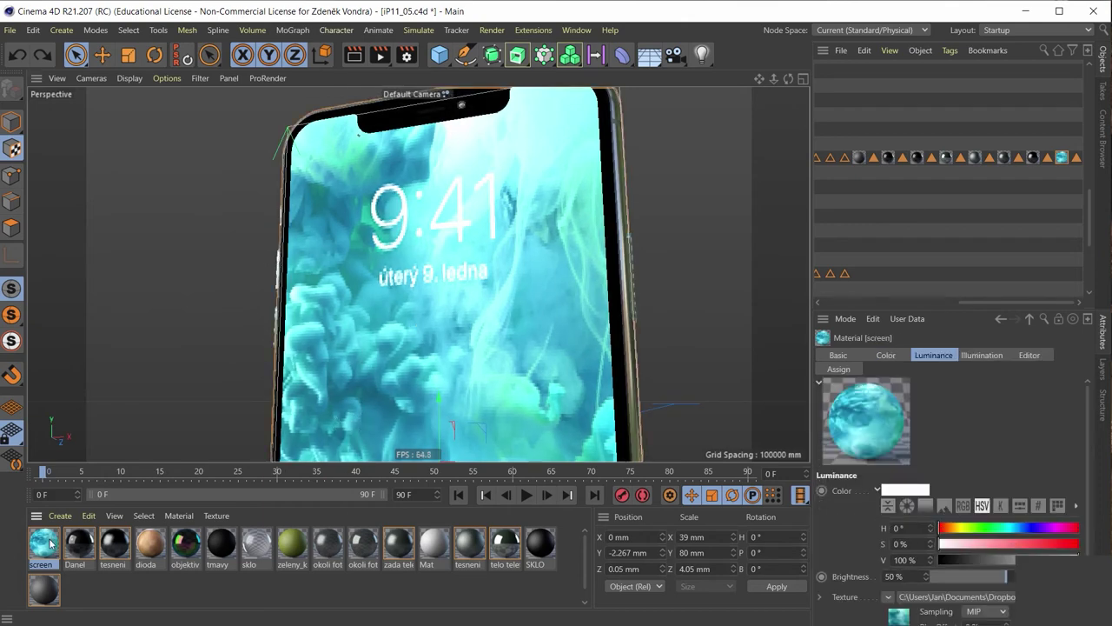
pyautogui.doubleClick(51, 549)
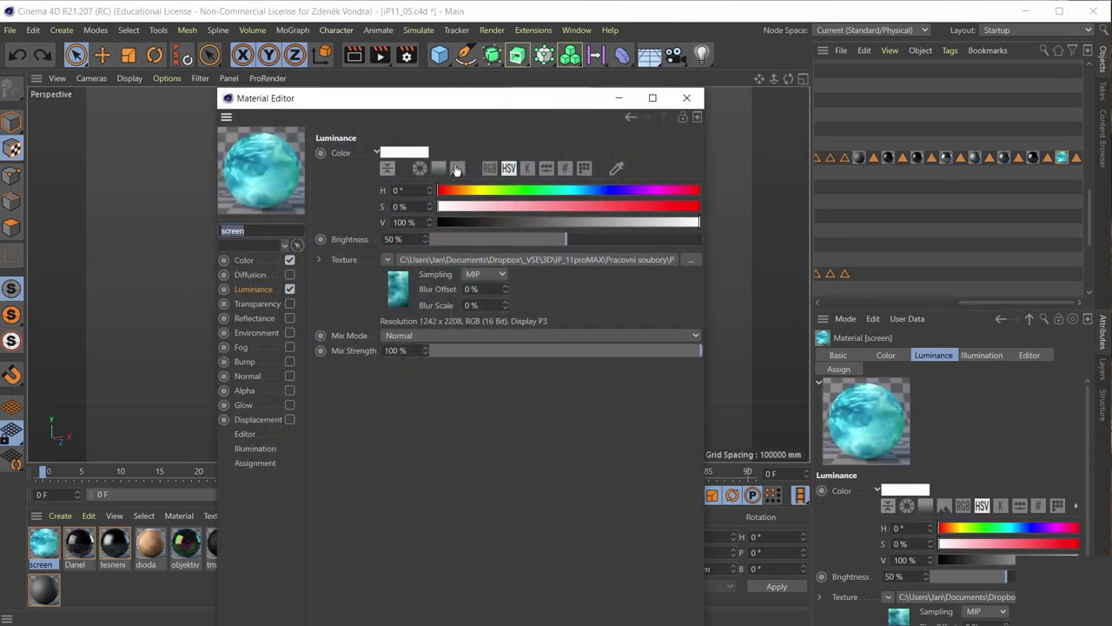
pyautogui.moveTo(467, 105); pyautogui.dragTo(895, 95)
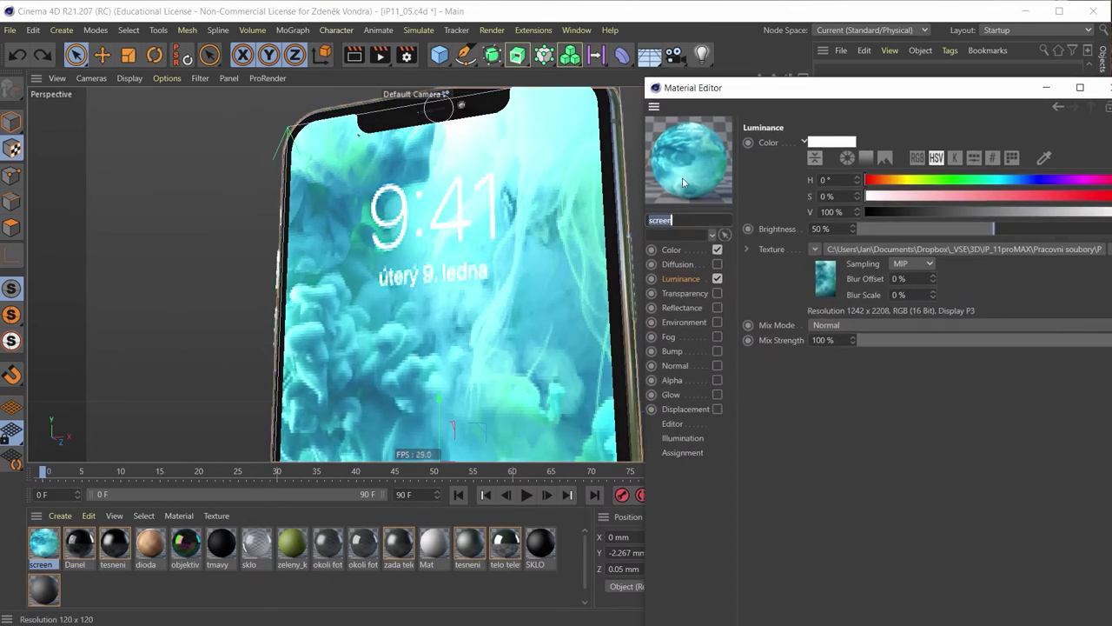
pyautogui.click(599, 303)
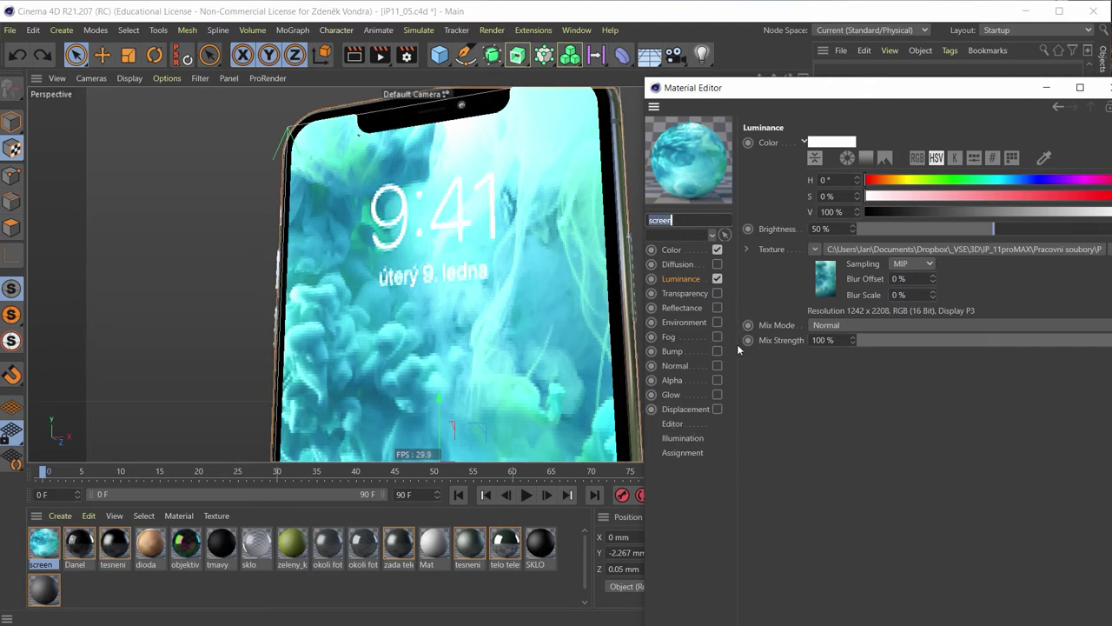
pyautogui.click(673, 424)
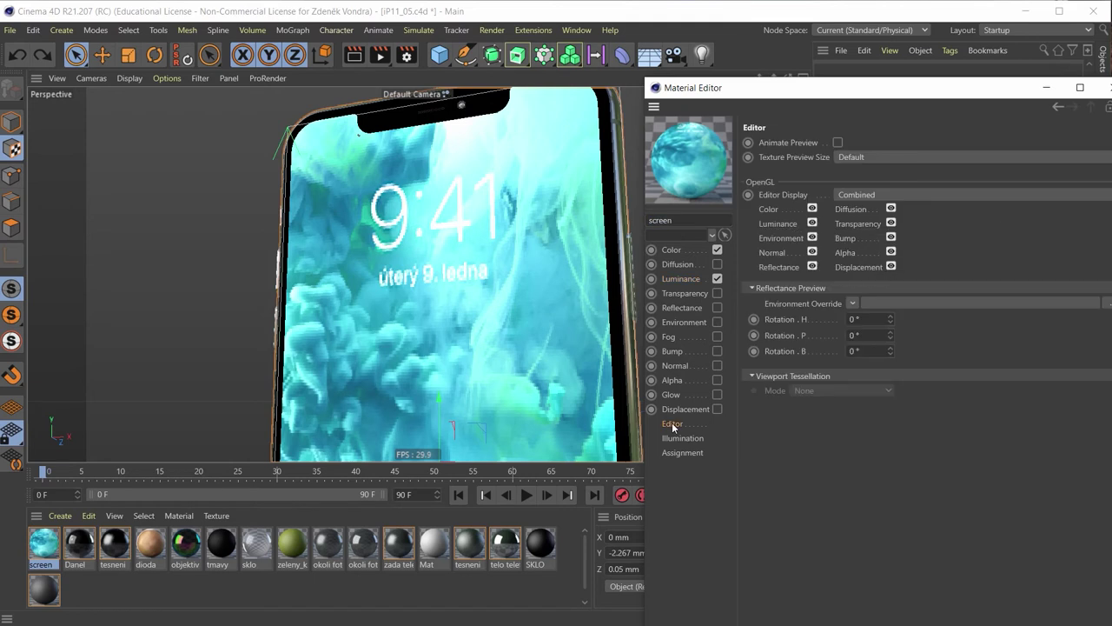
pyautogui.click(867, 158)
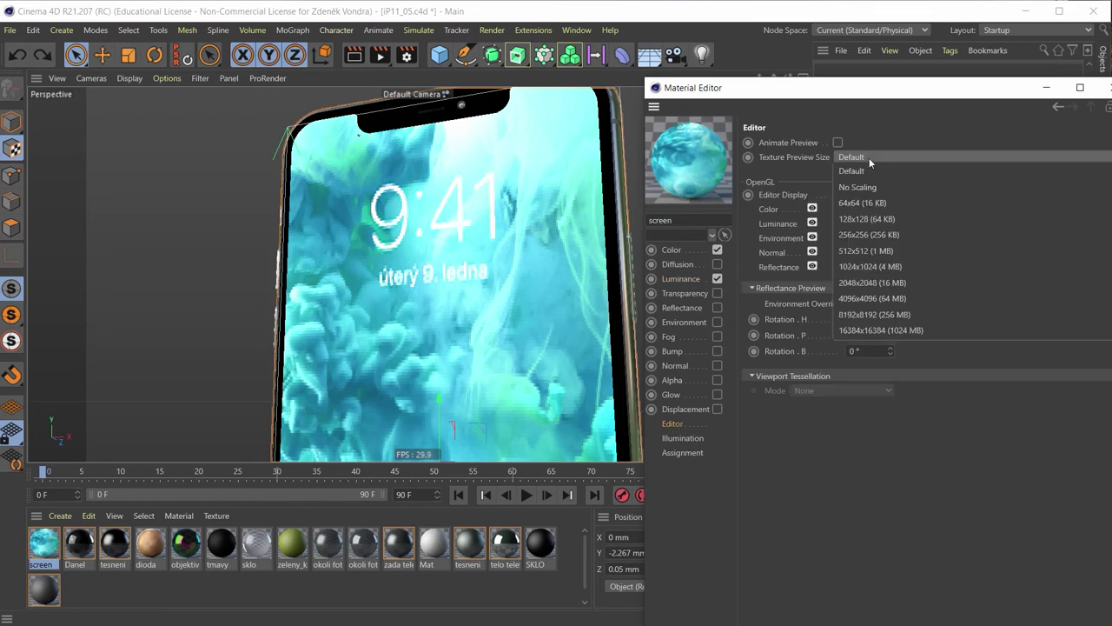
pyautogui.click(879, 269)
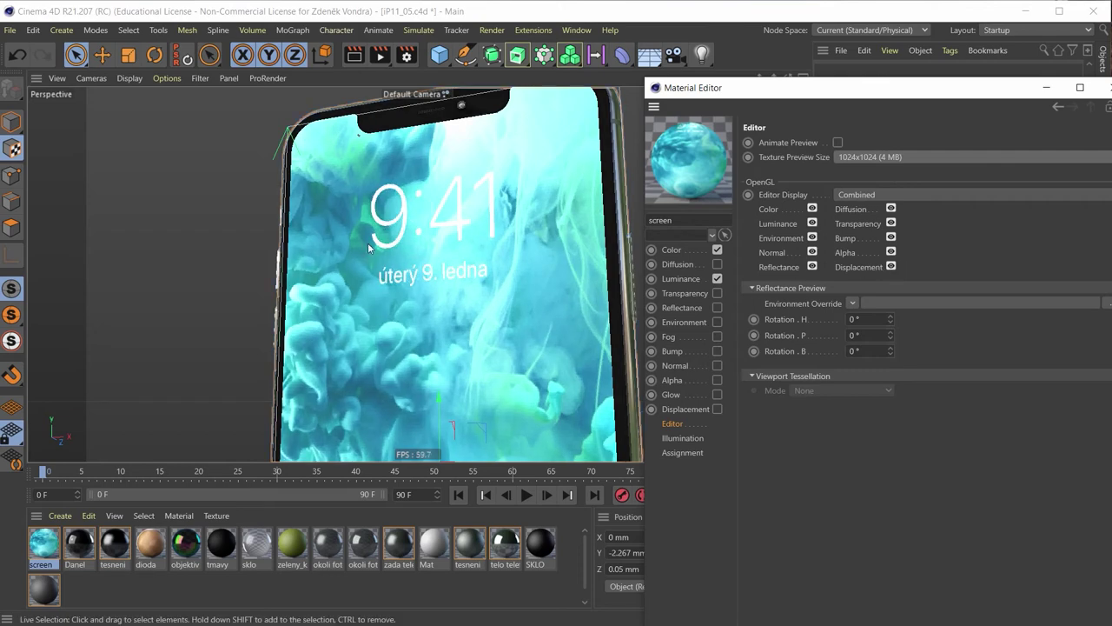
pyautogui.click(1108, 87)
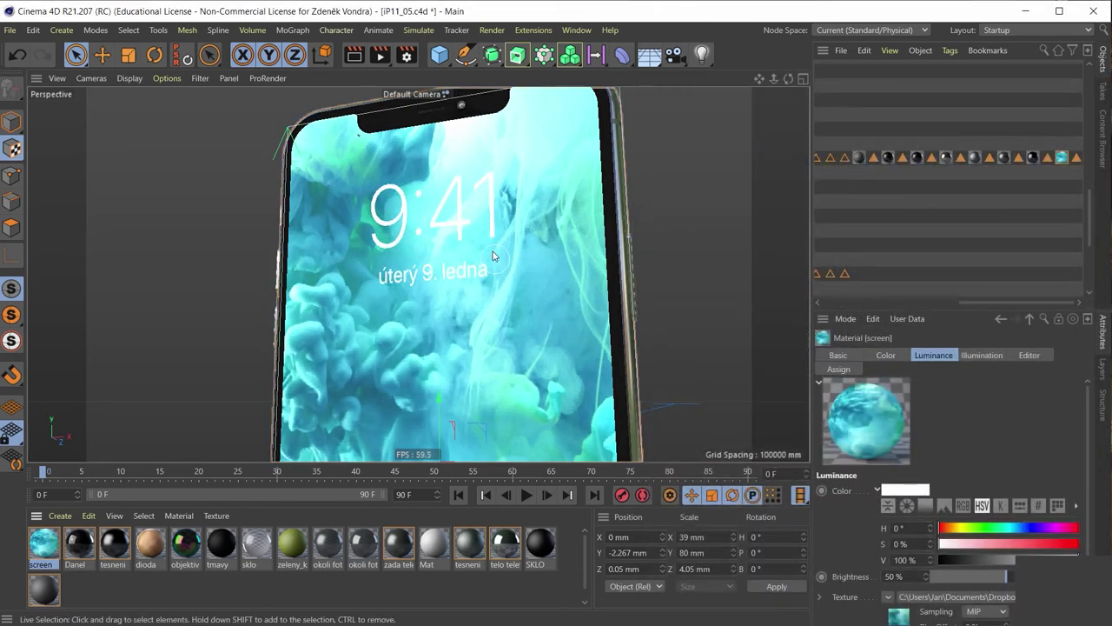
# Zoom and orbit until the phone's bottom edge with charging port and speaker holes faces the camera.
pyautogui.scroll(-3, 493, 255)
pyautogui.scroll(-3, 486, 261)
pyautogui.moveTo(461, 278)
pyautogui.keyDown('alt'); pyautogui.mouseDown()
pyautogui.moveTo(440, 267)
pyautogui.moveTo(387, 339)
pyautogui.mouseUp(); pyautogui.keyUp('alt')
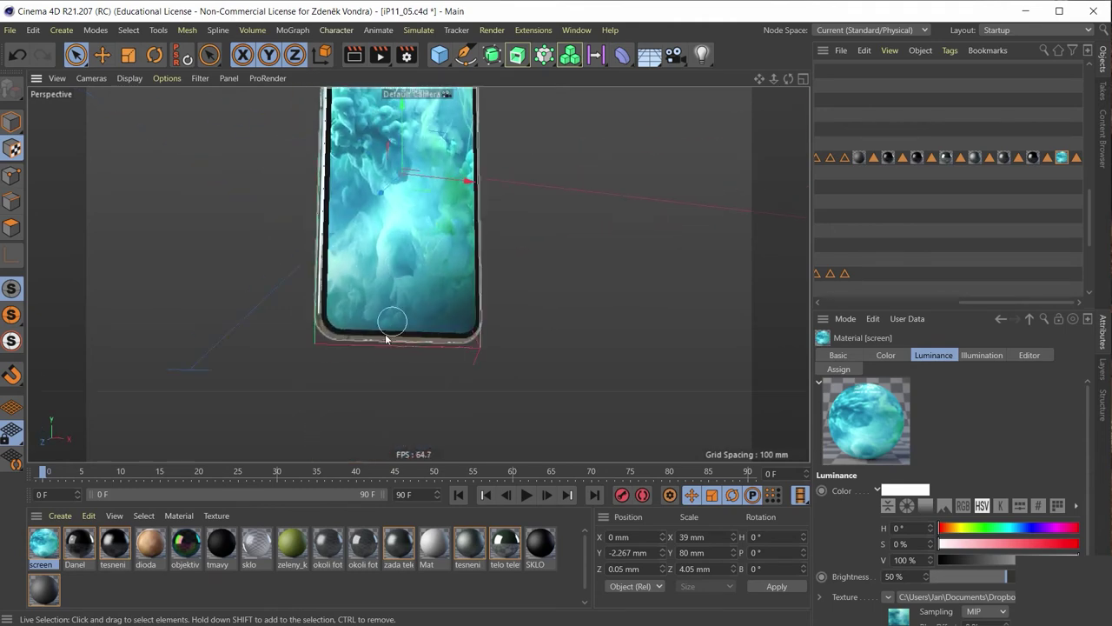
pyautogui.scroll(5, 362, 368)
pyautogui.scroll(1, 339, 377)
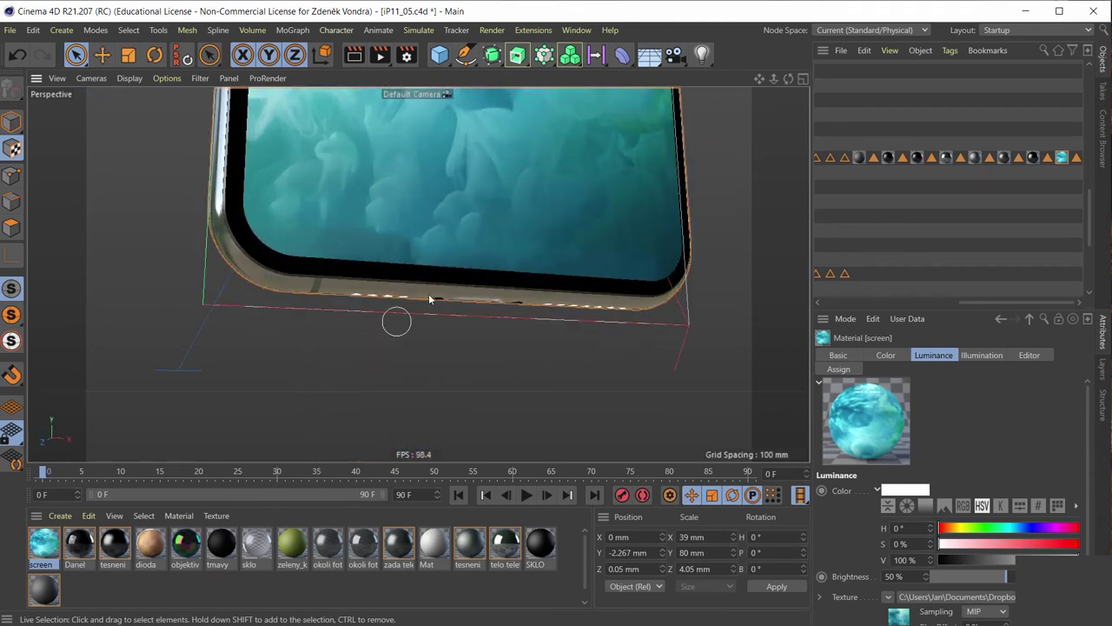
pyautogui.moveTo(429, 299)
pyautogui.keyDown('alt'); pyautogui.mouseDown()
pyautogui.moveTo(341, 247)
pyautogui.moveTo(348, 143)
pyautogui.moveTo(385, 186)
pyautogui.mouseUp(); pyautogui.keyUp('alt')
pyautogui.click(342, 174)
pyautogui.scroll(5, 435, 283)
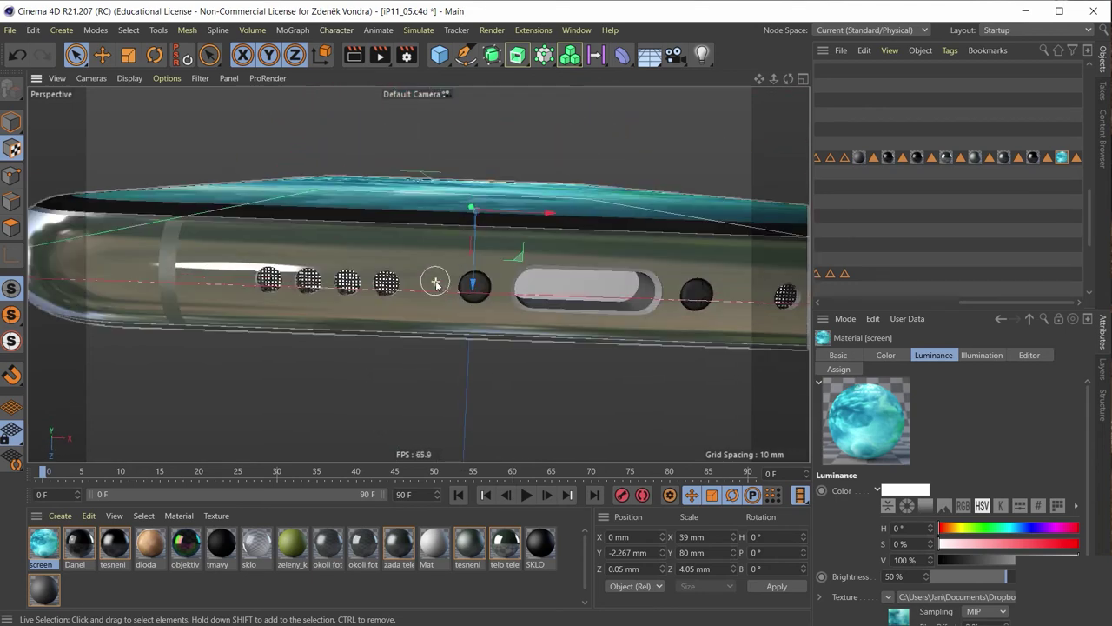
pyautogui.scroll(3, 435, 282)
pyautogui.moveTo(435, 282)
pyautogui.keyDown('alt'); pyautogui.mouseDown()
pyautogui.moveTo(521, 302)
pyautogui.moveTo(496, 310)
pyautogui.moveTo(360, 256)
pyautogui.moveTo(368, 246)
pyautogui.moveTo(339, 258)
pyautogui.moveTo(368, 243)
pyautogui.mouseUp(); pyautogui.keyUp('alt')
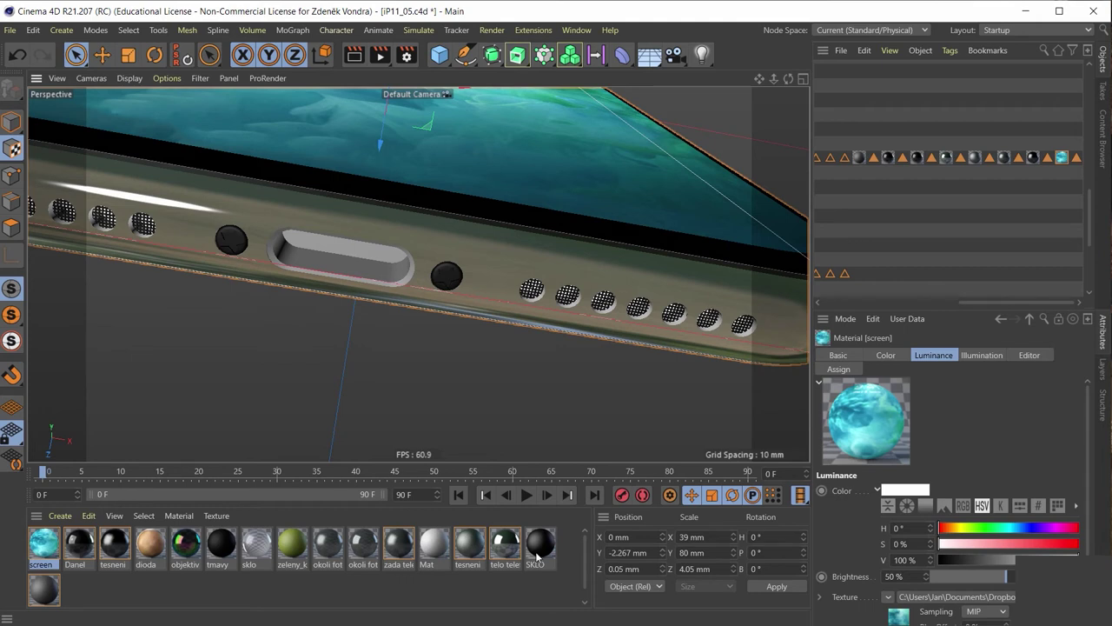
# Duplicate the tmavy material and rename the copy tmavy_leskly.
pyautogui.click(225, 546)
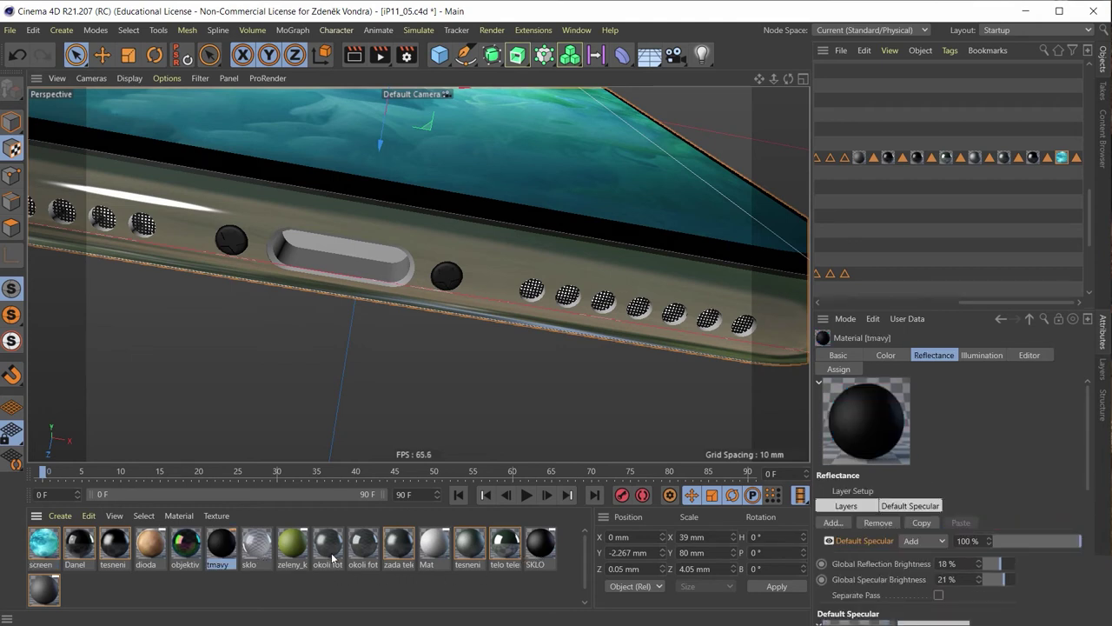
pyautogui.hotkey('ctrl', 'c')
pyautogui.hotkey('ctrl', 'v')
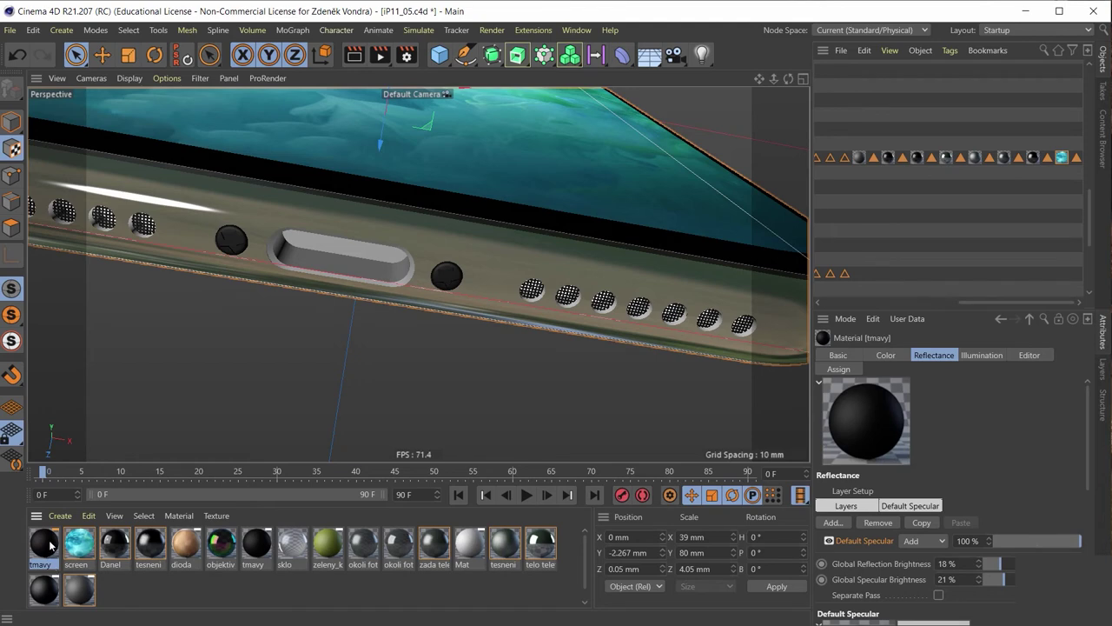
pyautogui.doubleClick(50, 545)
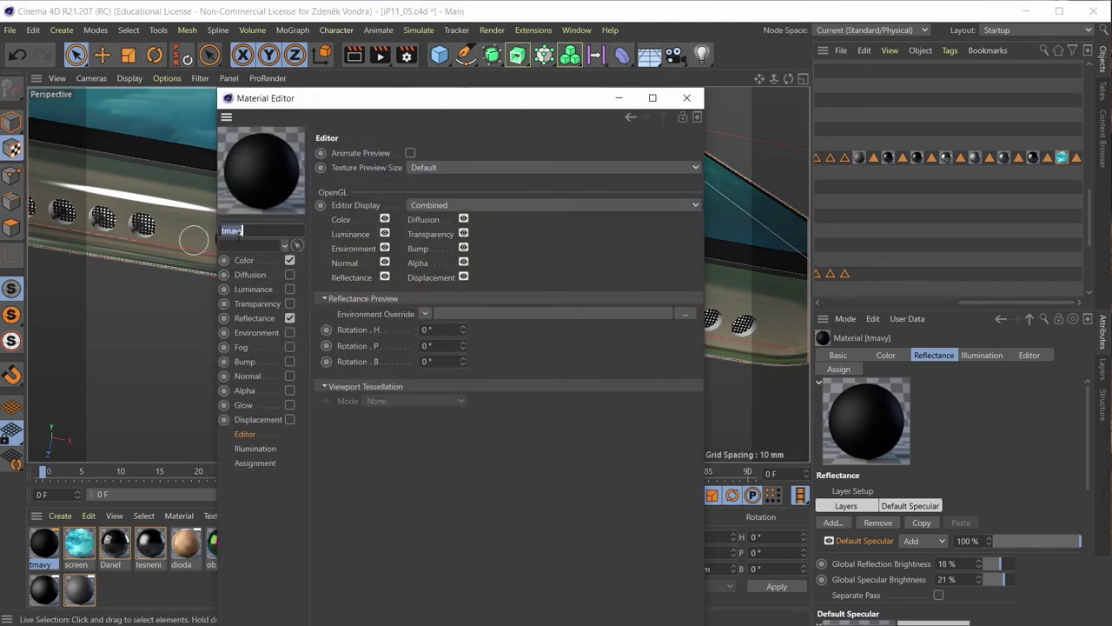
pyautogui.press('BackSpace')
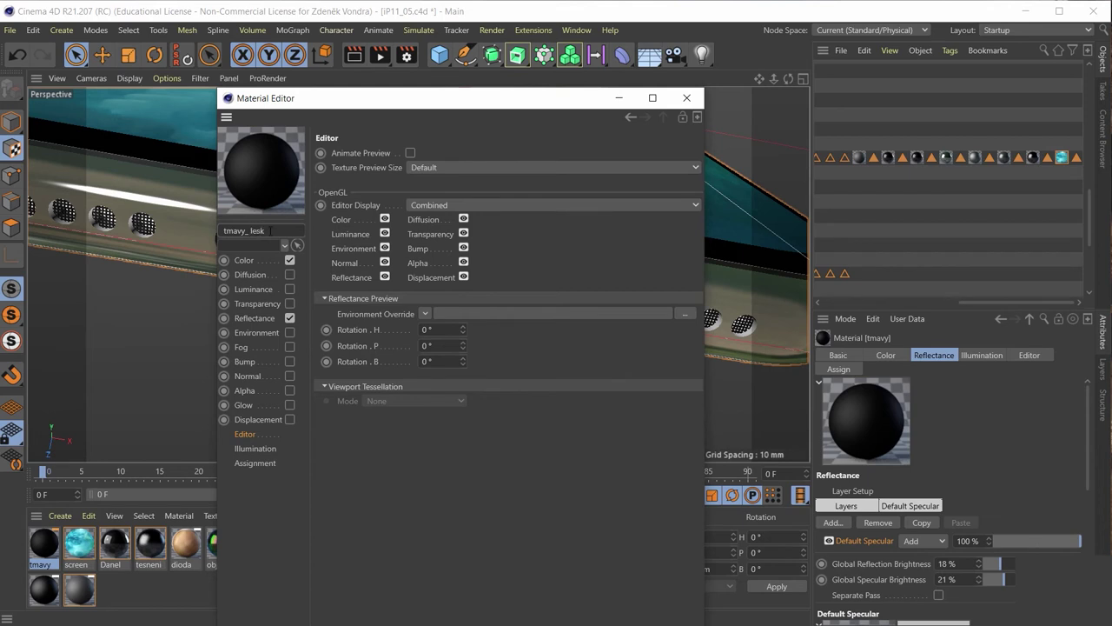
pyautogui.write('y')
pyautogui.press('Return')
# Replace Default Specular with a Beckmann layer: 15% global reflection and specular brightness, 26% roughness.
pyautogui.click(252, 318)
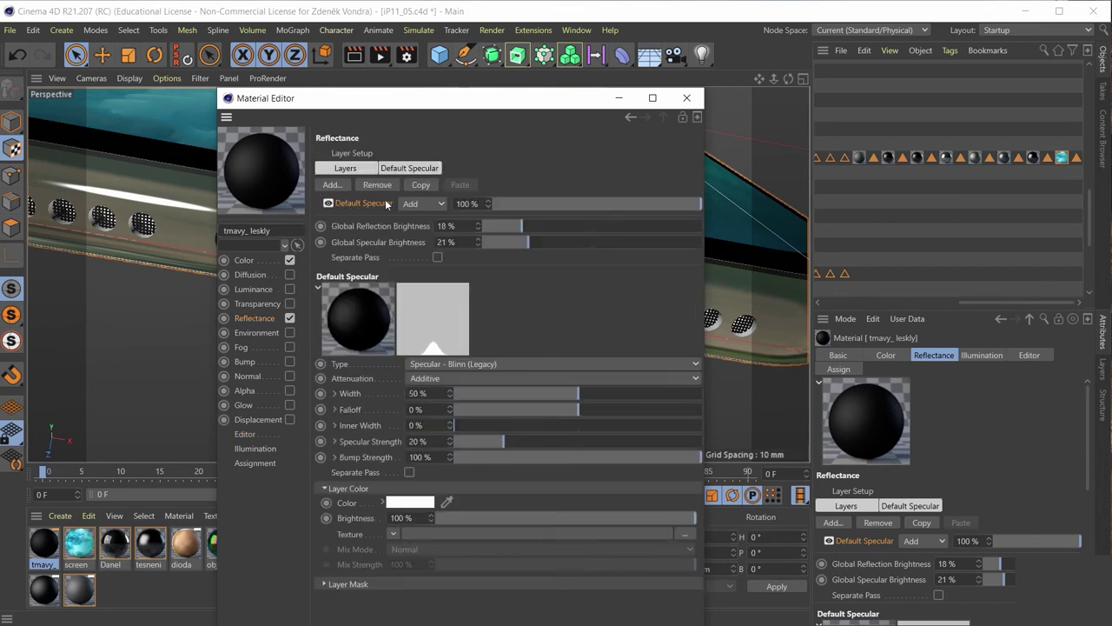
pyautogui.click(358, 186)
pyautogui.click(335, 186)
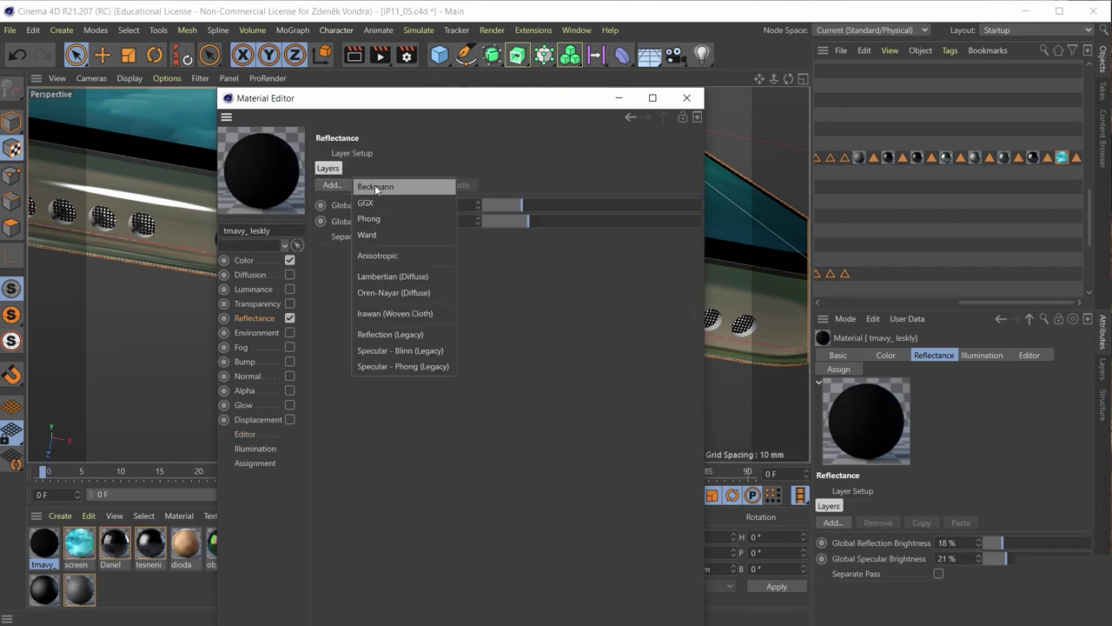
pyautogui.click(374, 185)
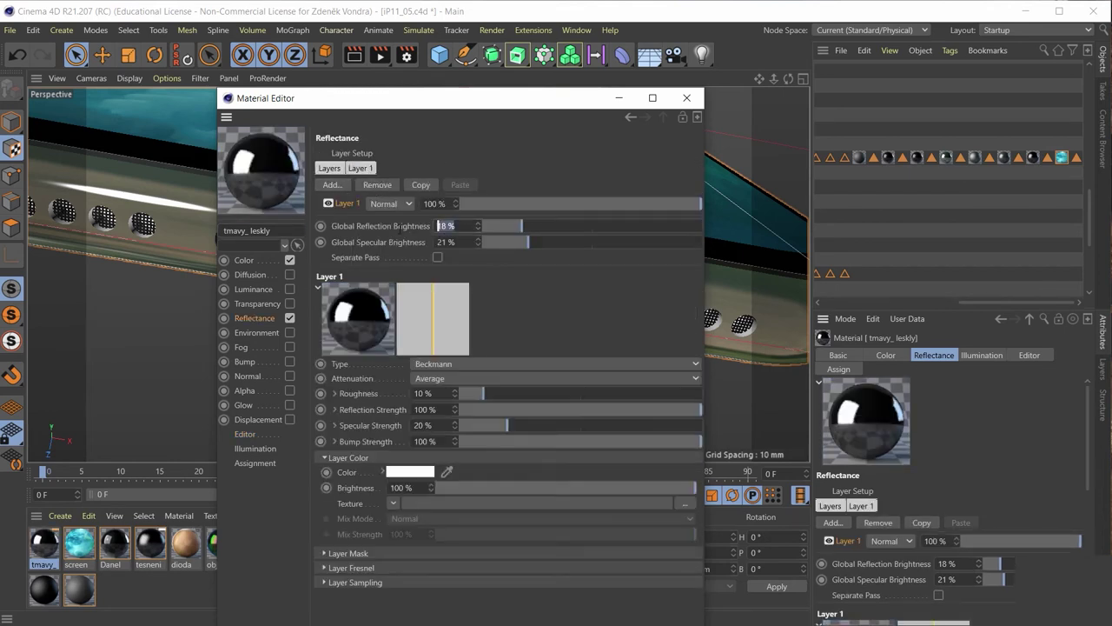
pyautogui.write('15')
pyautogui.press('Tab')
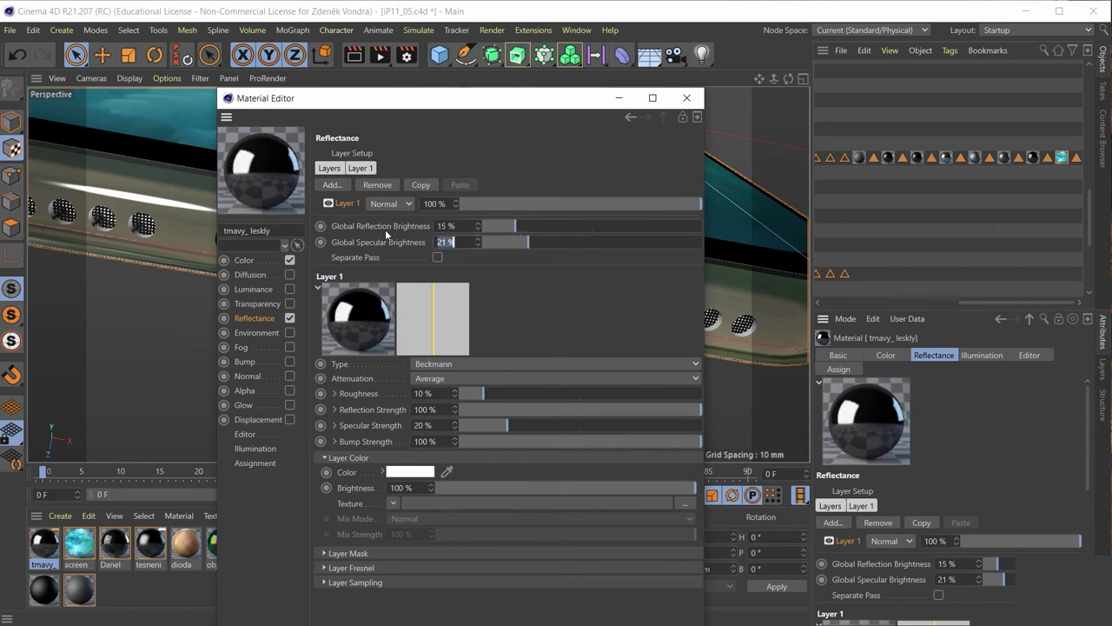
pyautogui.write('15')
pyautogui.press('Return')
pyautogui.moveTo(479, 394); pyautogui.dragTo(523, 393)
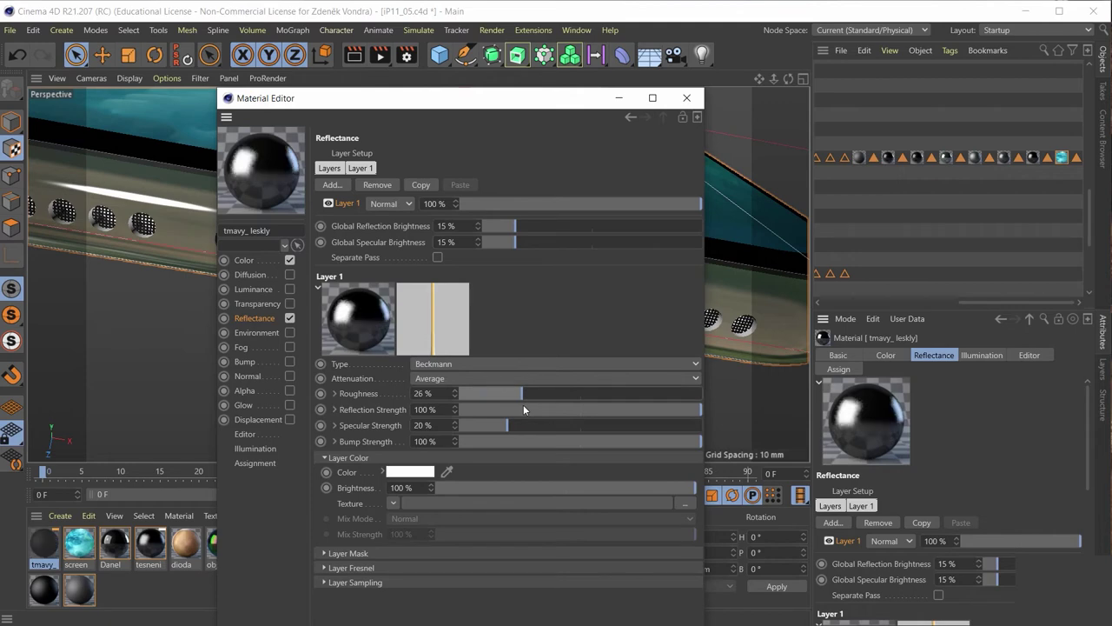
pyautogui.click(689, 100)
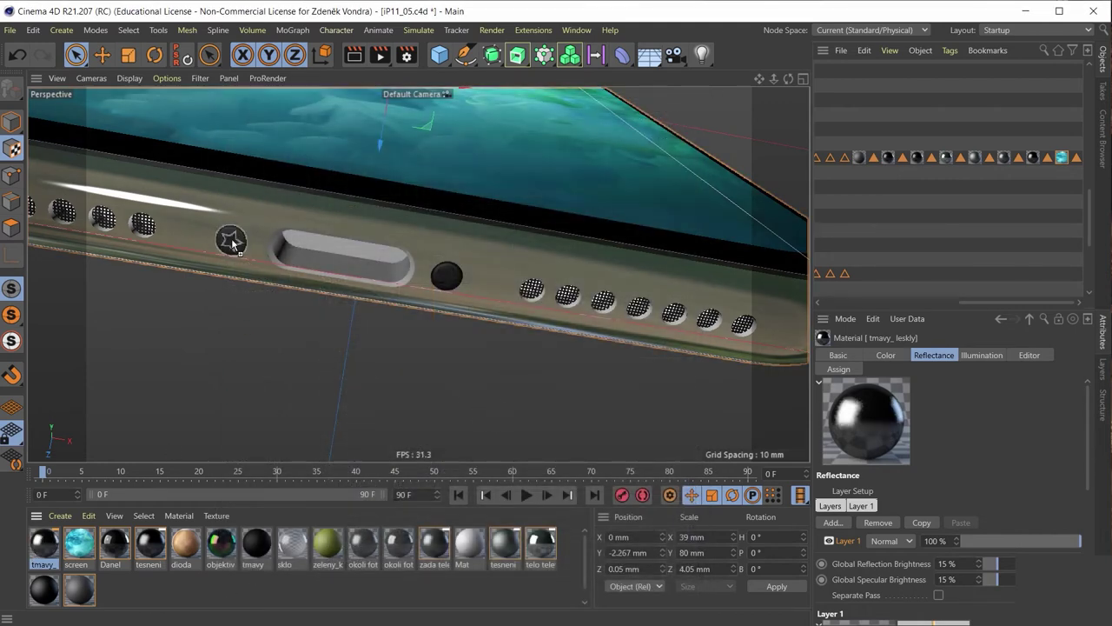
# Apply tmavy_leskly to both sroubek screws and to lightning_orez.
pyautogui.moveTo(36, 546); pyautogui.dragTo(231, 241)
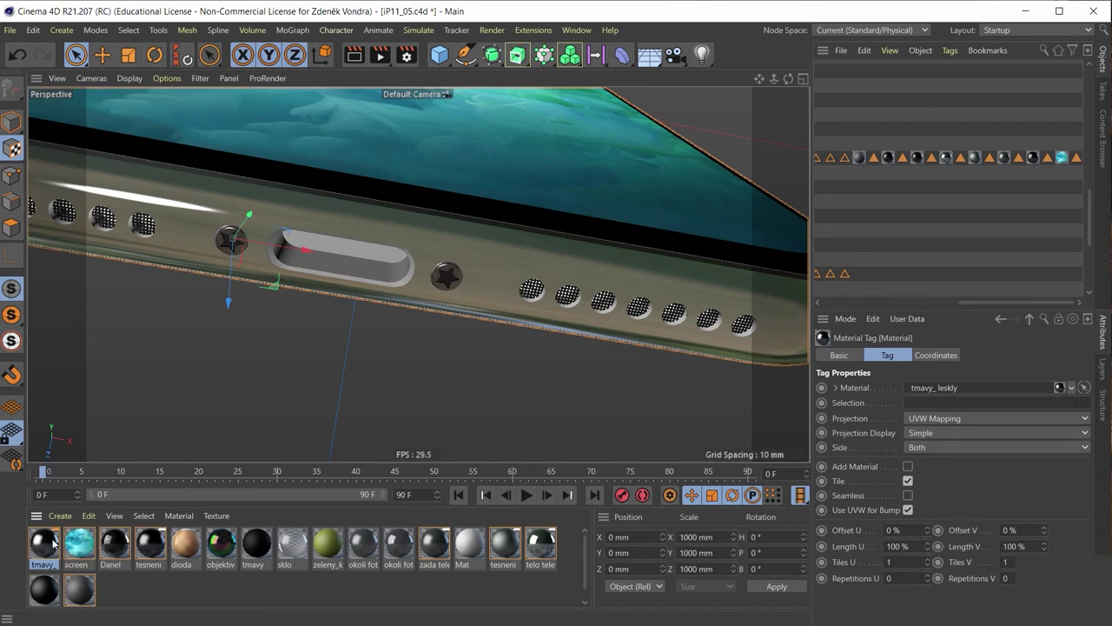
pyautogui.moveTo(54, 543); pyautogui.dragTo(441, 276)
pyautogui.scroll(5, 446, 276)
pyautogui.click(39, 541)
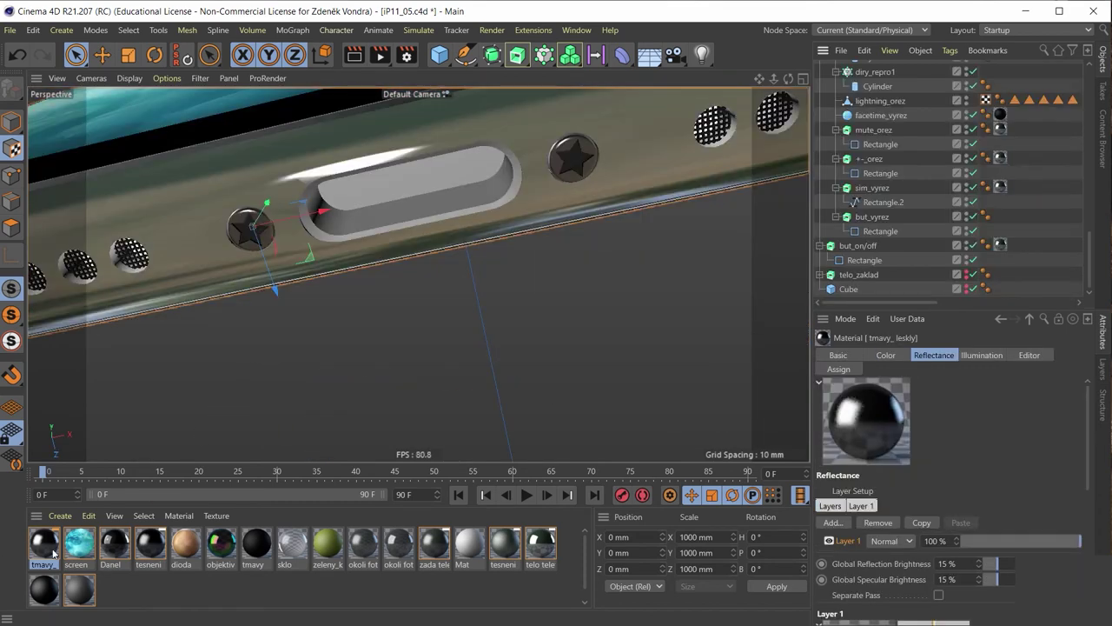
pyautogui.moveTo(51, 556); pyautogui.dragTo(886, 102)
pyautogui.moveTo(887, 103); pyautogui.dragTo(887, 102)
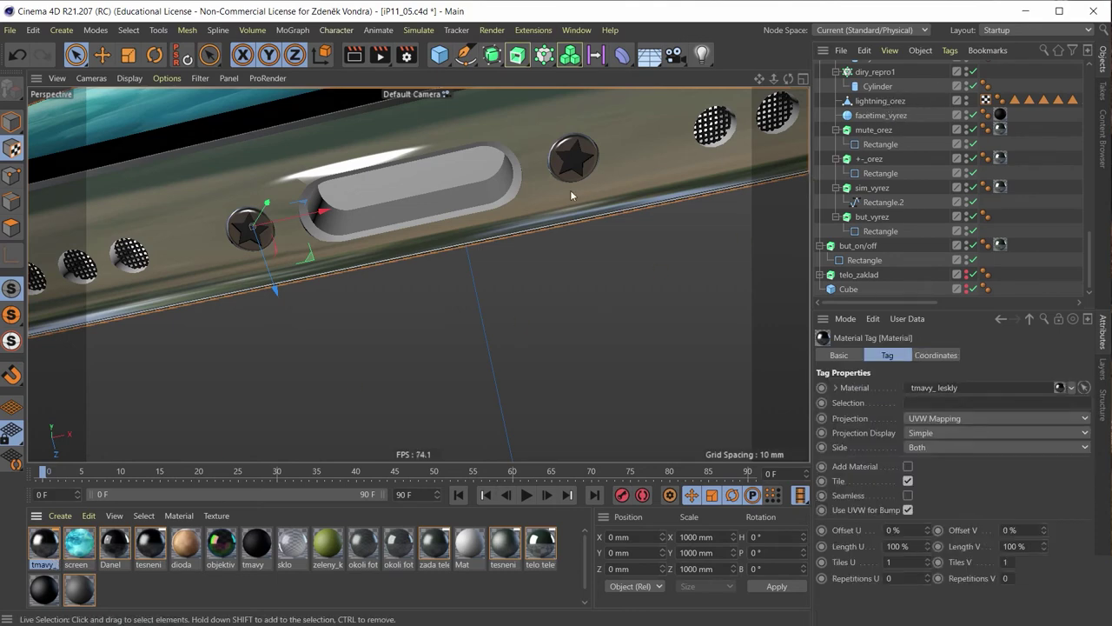
# Select the star screw and put the dark tmavy material on its Cylinder.
pyautogui.moveTo(337, 197)
pyautogui.keyDown('alt'); pyautogui.mouseDown(button='middle')
pyautogui.moveTo(230, 247)
pyautogui.moveTo(318, 255)
pyautogui.mouseUp(button='middle'); pyautogui.keyUp('alt')
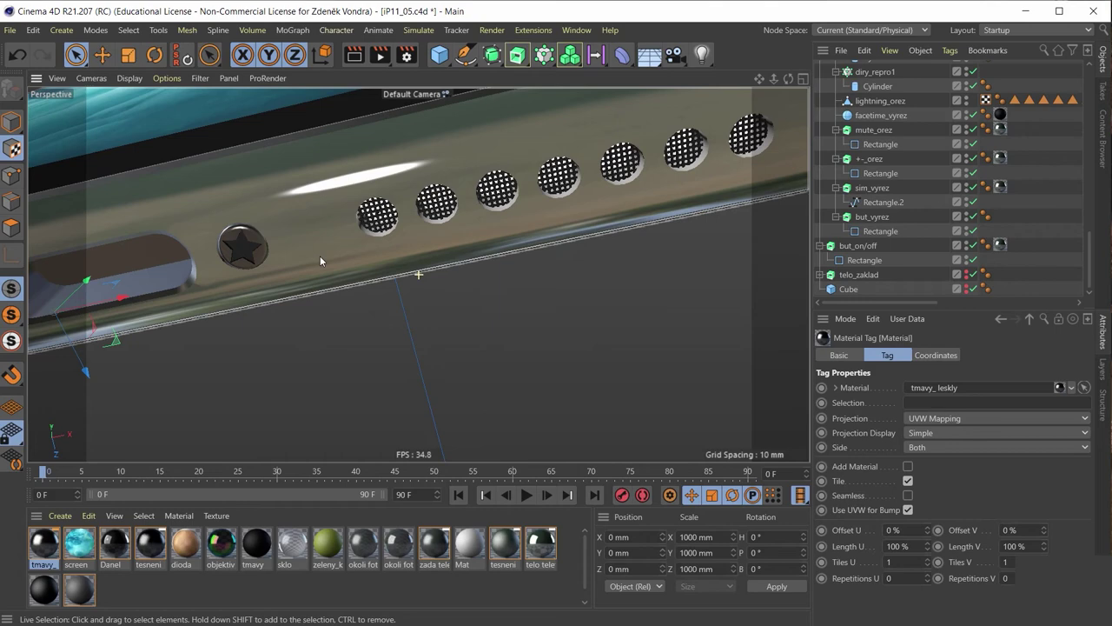
pyautogui.click(247, 252)
pyautogui.click(330, 346)
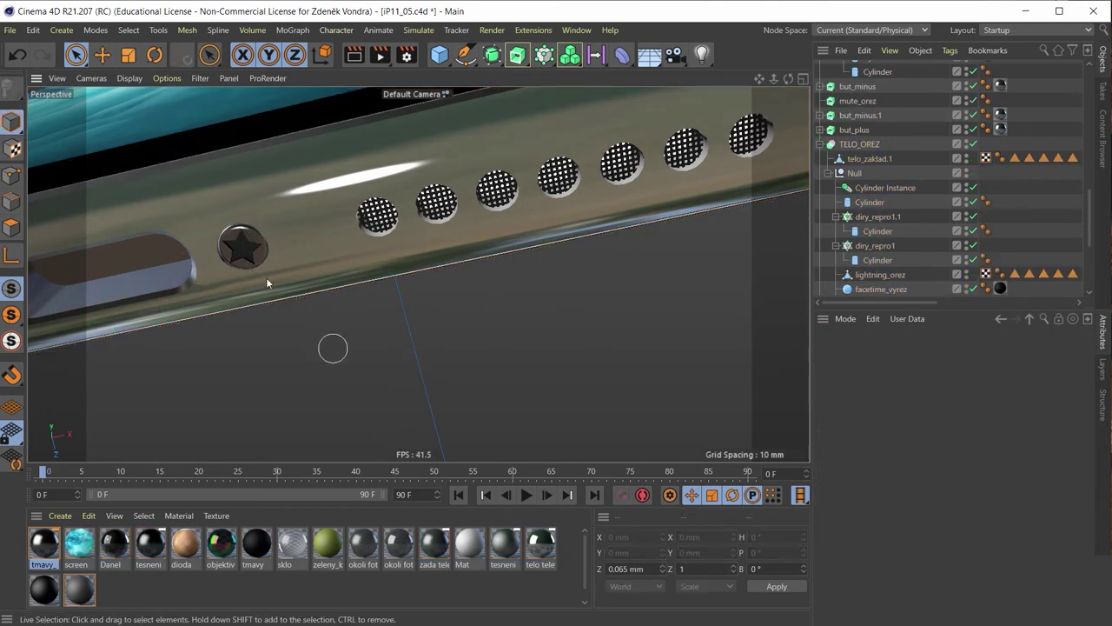
pyautogui.click(251, 249)
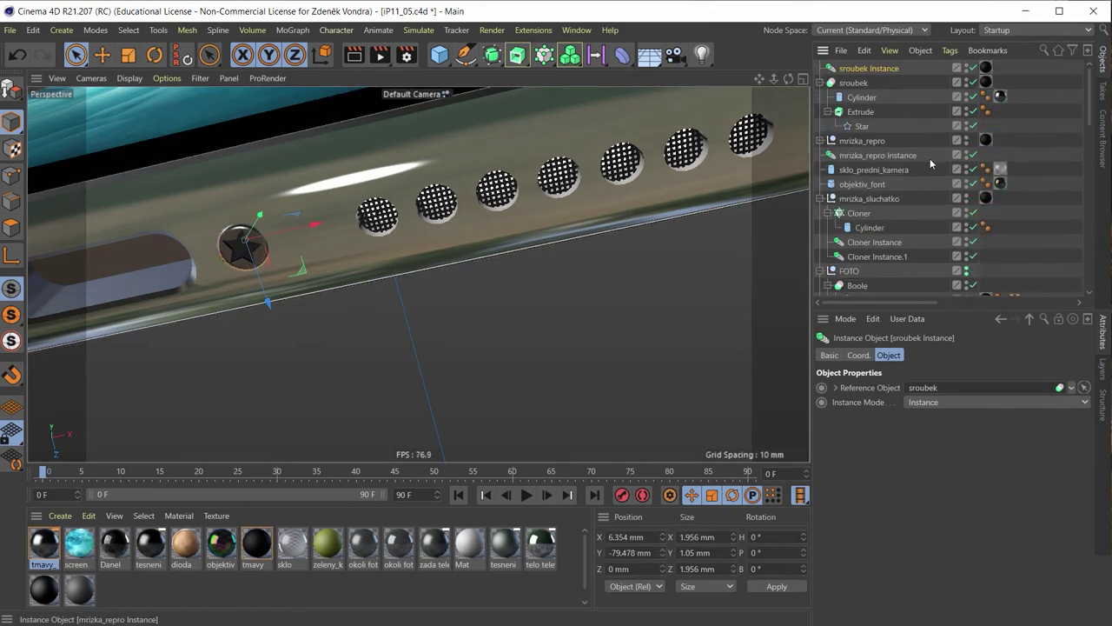
pyautogui.moveTo(38, 554); pyautogui.dragTo(987, 94)
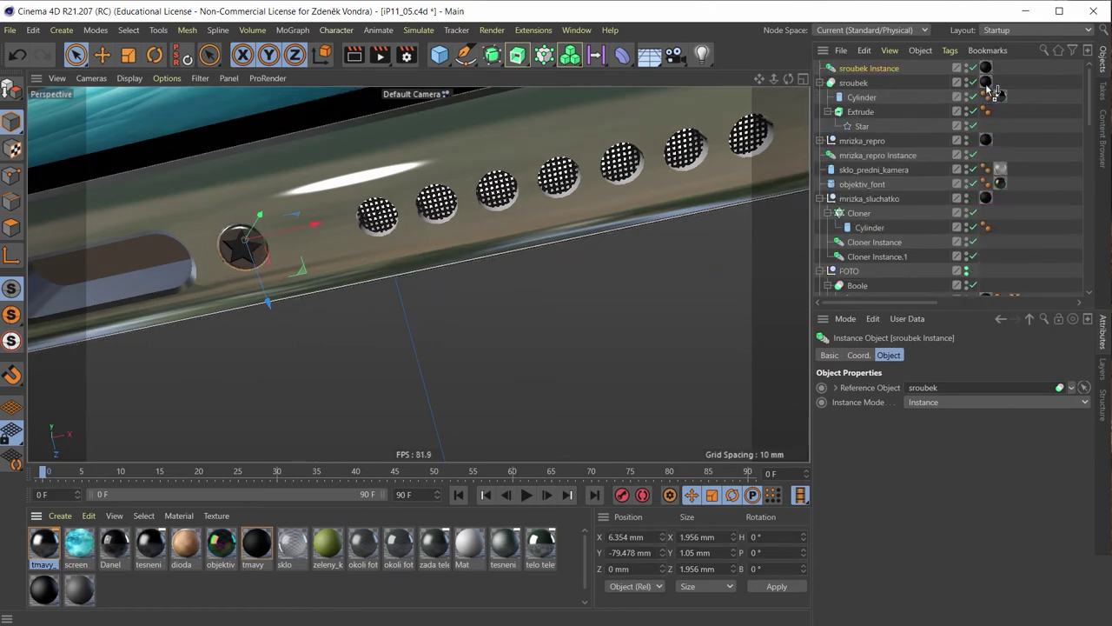
pyautogui.moveTo(991, 89); pyautogui.dragTo(993, 94)
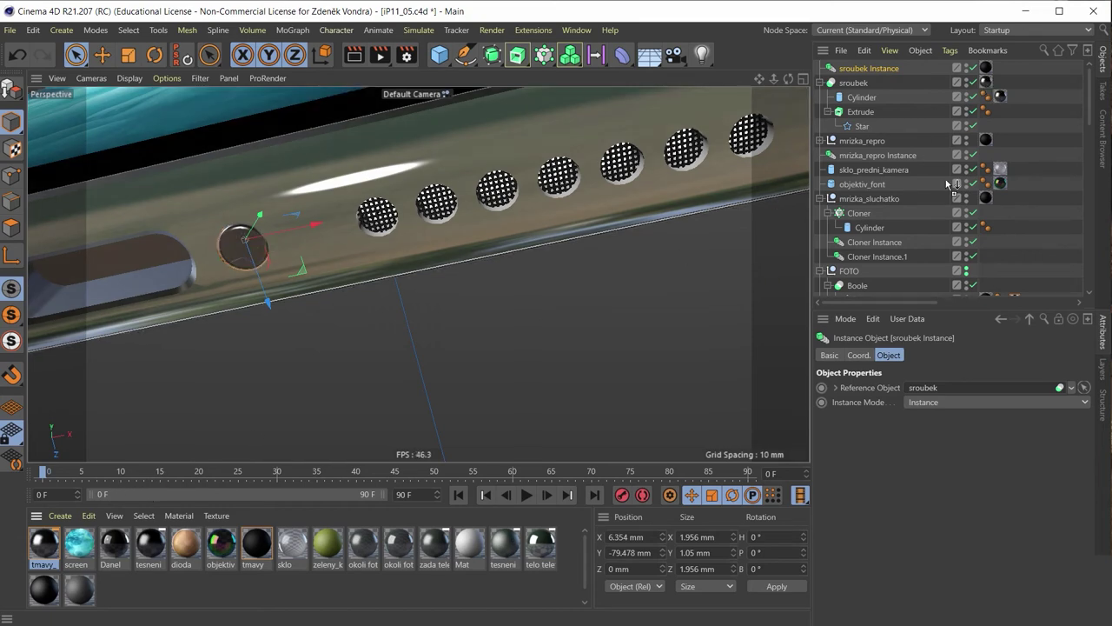
pyautogui.moveTo(281, 348)
pyautogui.keyDown('alt'); pyautogui.mouseDown()
pyautogui.moveTo(291, 274)
pyautogui.moveTo(401, 277)
pyautogui.mouseUp(); pyautogui.keyUp('alt')
pyautogui.scroll(-5, 893, 120)
pyautogui.scroll(-5, 880, 139)
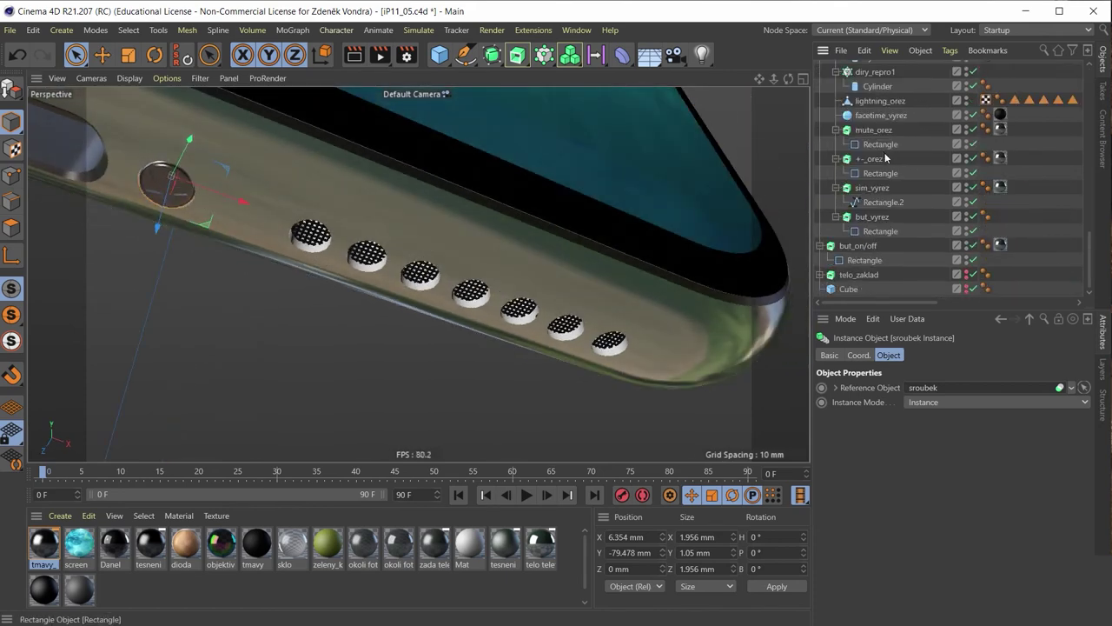
pyautogui.scroll(3, 890, 170)
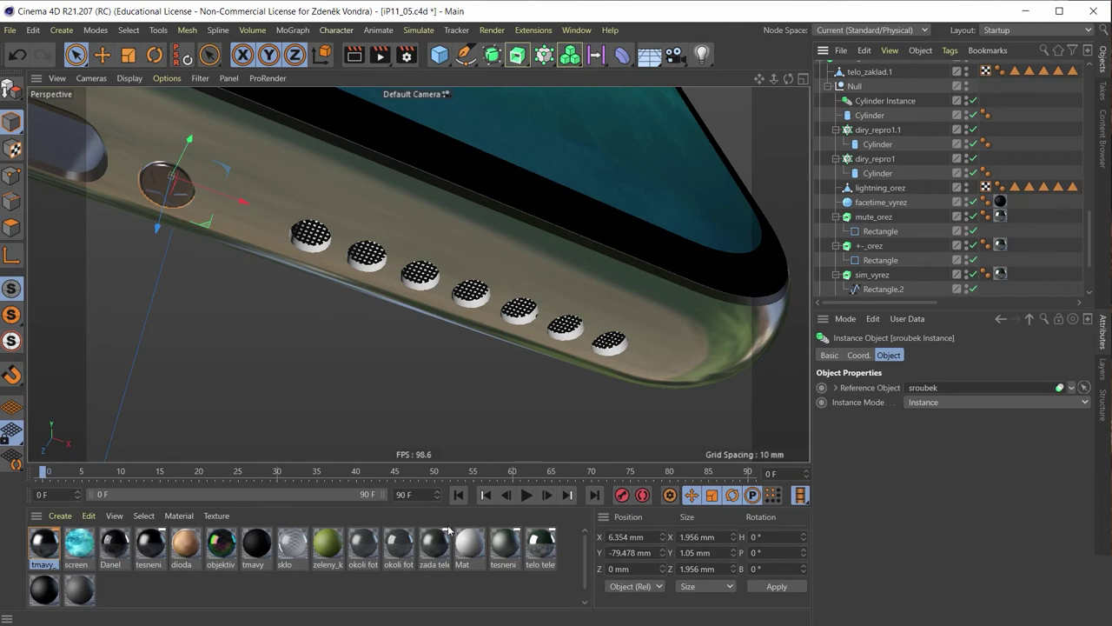
# Apply the telo telefonu material to both speaker-hole cloners, diry_repro1.1 and diry_repro1.
pyautogui.click(540, 545)
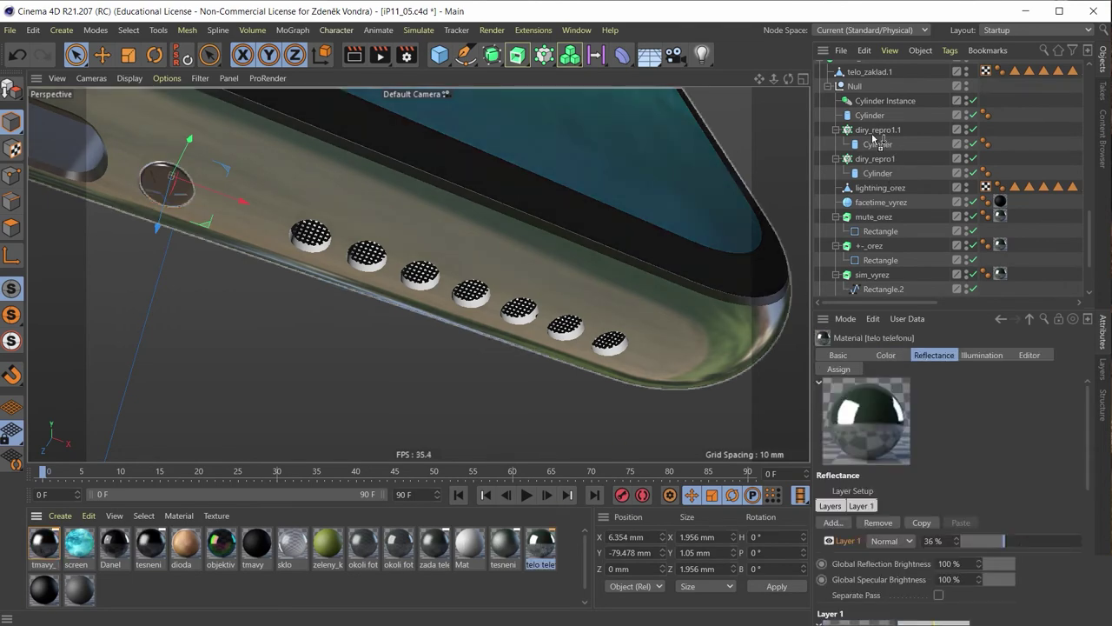
pyautogui.moveTo(872, 133); pyautogui.dragTo(873, 132)
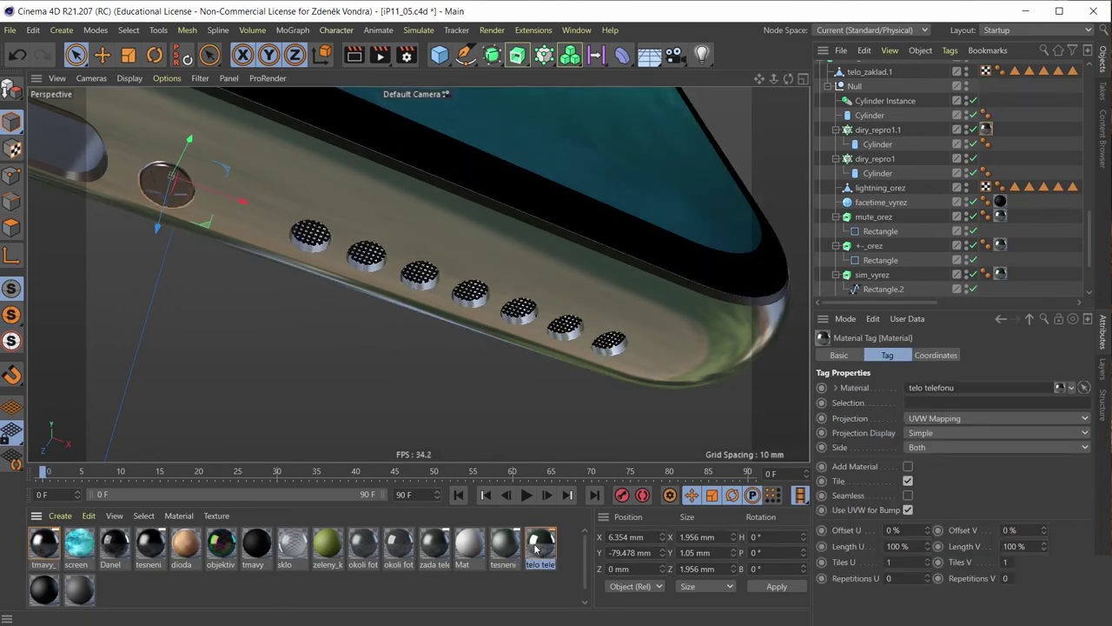
pyautogui.moveTo(536, 546); pyautogui.dragTo(872, 159)
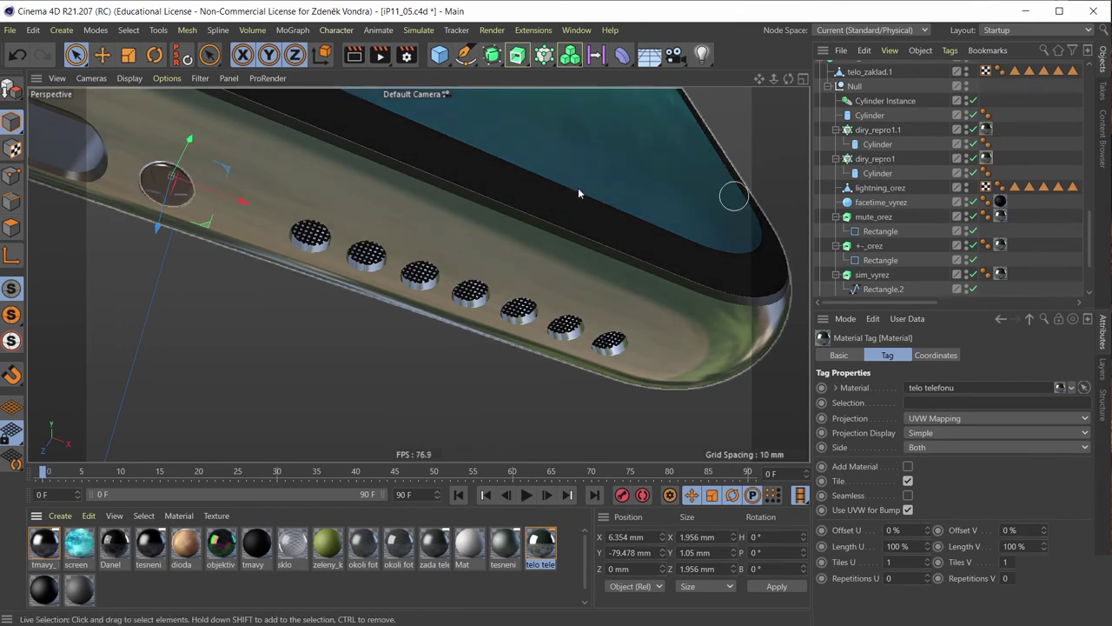
# Orbit to view the phone's back and select the telo telefonu material.
pyautogui.moveTo(578, 193)
pyautogui.keyDown('alt'); pyautogui.mouseDown()
pyautogui.moveTo(363, 187)
pyautogui.moveTo(342, 250)
pyautogui.moveTo(358, 138)
pyautogui.moveTo(169, 297)
pyautogui.moveTo(226, 269)
pyautogui.moveTo(417, 273)
pyautogui.moveTo(277, 303)
pyautogui.moveTo(254, 219)
pyautogui.moveTo(307, 249)
pyautogui.moveTo(359, 179)
pyautogui.moveTo(340, 218)
pyautogui.mouseUp(); pyautogui.keyUp('alt')
pyautogui.scroll(-3, 363, 187)
pyautogui.scroll(2, 287, 222)
pyautogui.scroll(2, 304, 222)
pyautogui.moveTo(313, 284)
pyautogui.keyDown('alt'); pyautogui.mouseDown()
pyautogui.moveTo(461, 292)
pyautogui.moveTo(723, 266)
pyautogui.moveTo(588, 281)
pyautogui.moveTo(417, 261)
pyautogui.moveTo(289, 239)
pyautogui.moveTo(301, 188)
pyautogui.moveTo(216, 194)
pyautogui.moveTo(403, 334)
pyautogui.mouseUp(); pyautogui.keyUp('alt')
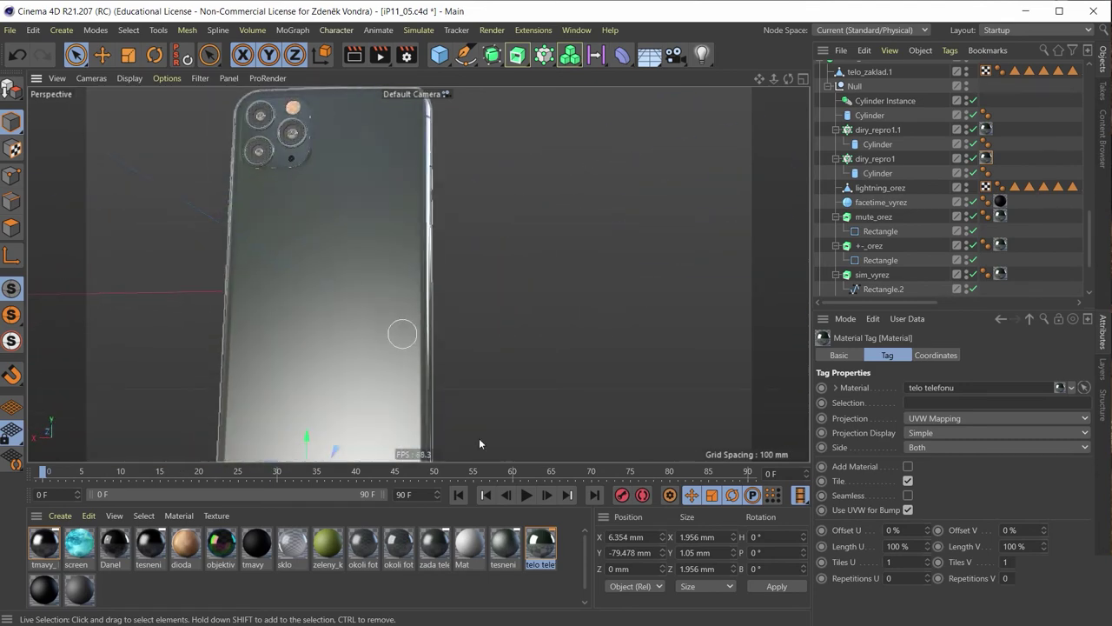
pyautogui.moveTo(541, 543); pyautogui.dragTo(547, 545)
pyautogui.click(549, 549)
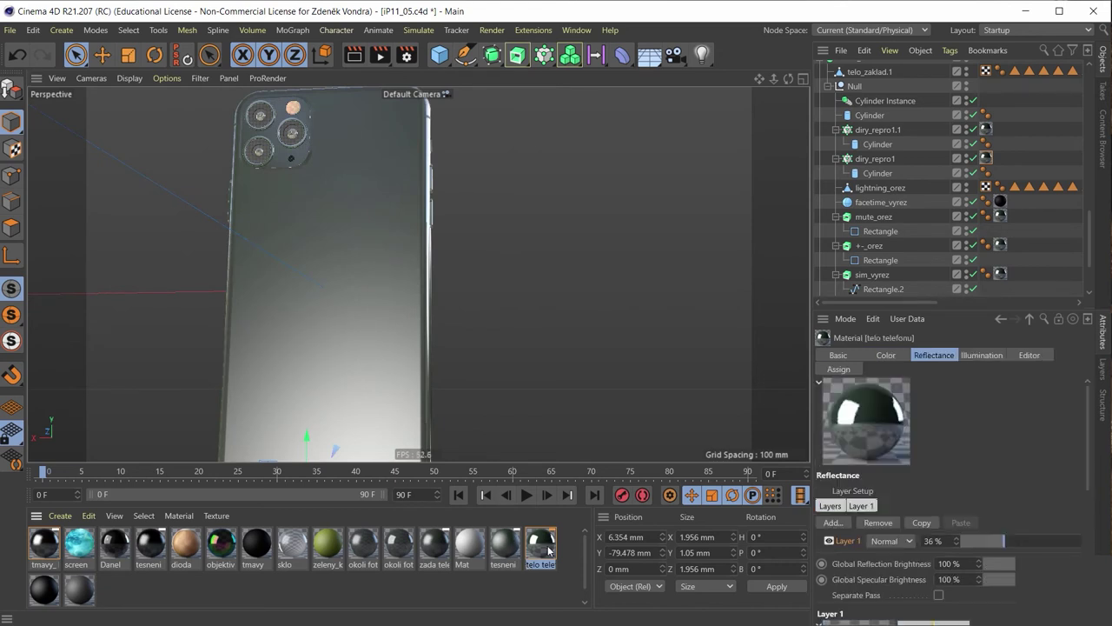
# Duplicate the telo telefonu material with Ctrl+C/Ctrl+V and open the copy in the Material Editor.
pyautogui.hotkey('ctrl', 'c')
pyautogui.hotkey('ctrl', 'v')
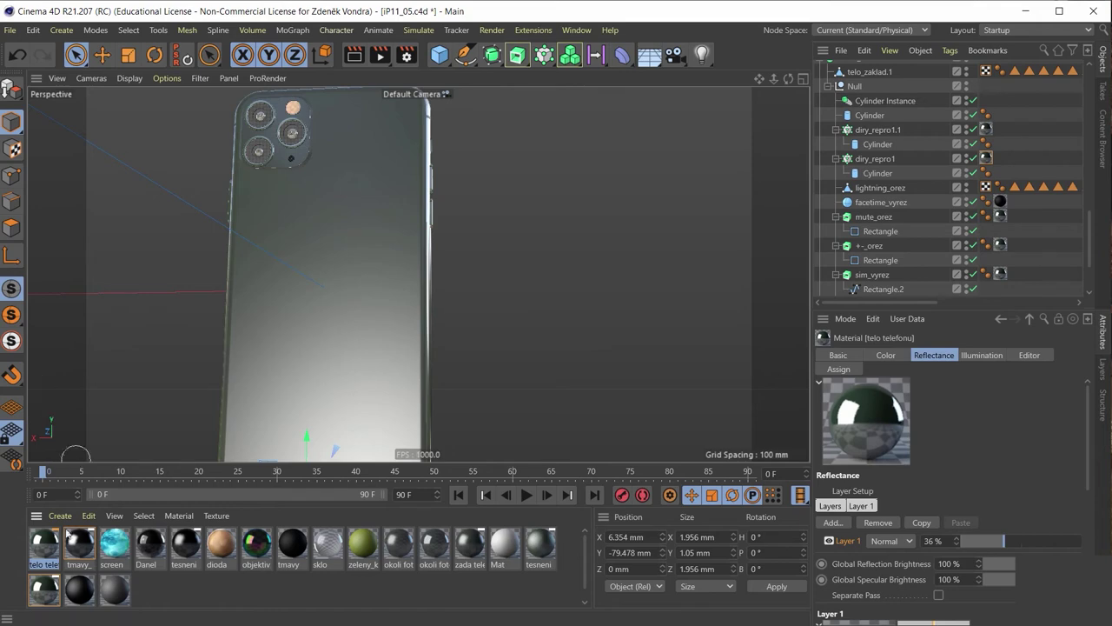
pyautogui.doubleClick(41, 548)
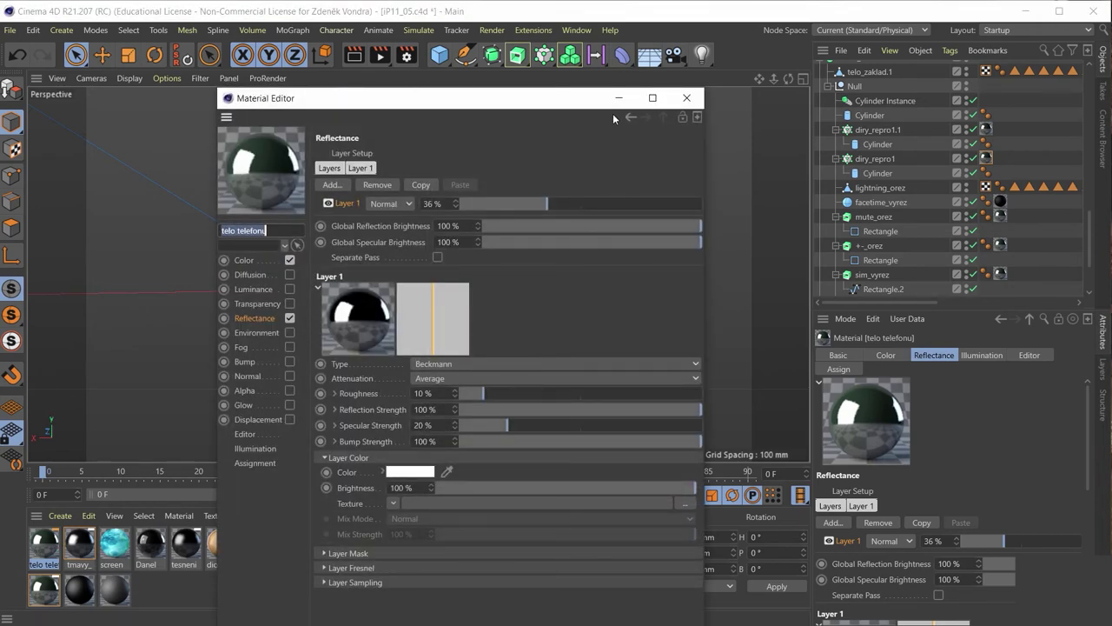
# Rename the copied material to logo and enable its Alpha channel.
pyautogui.press('BackSpace')
pyautogui.write('logo')
pyautogui.press('Return')
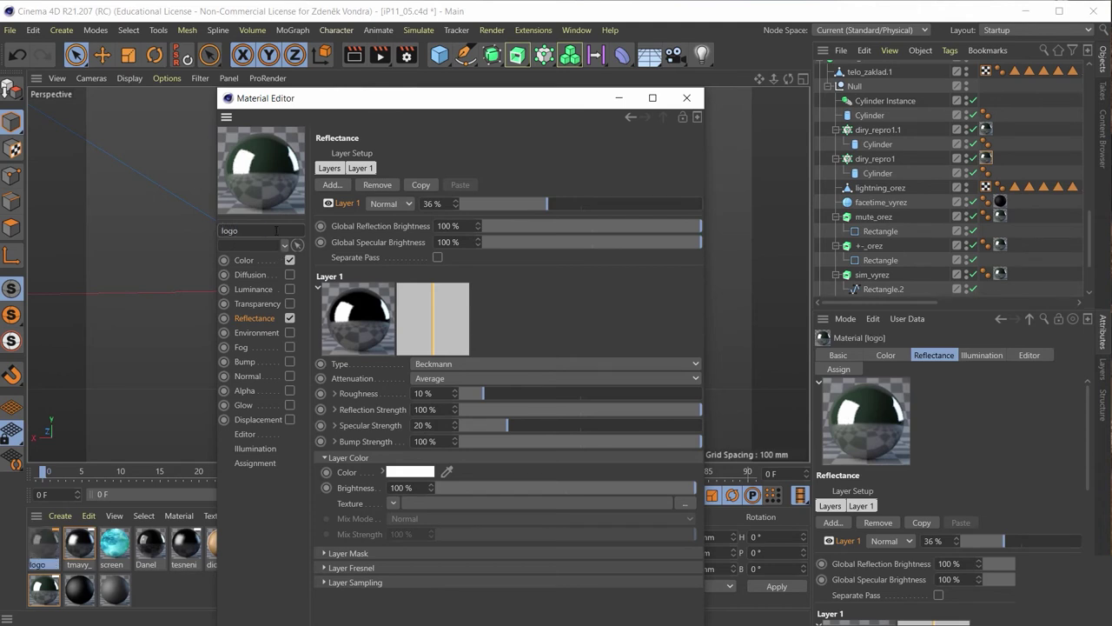
pyautogui.click(248, 392)
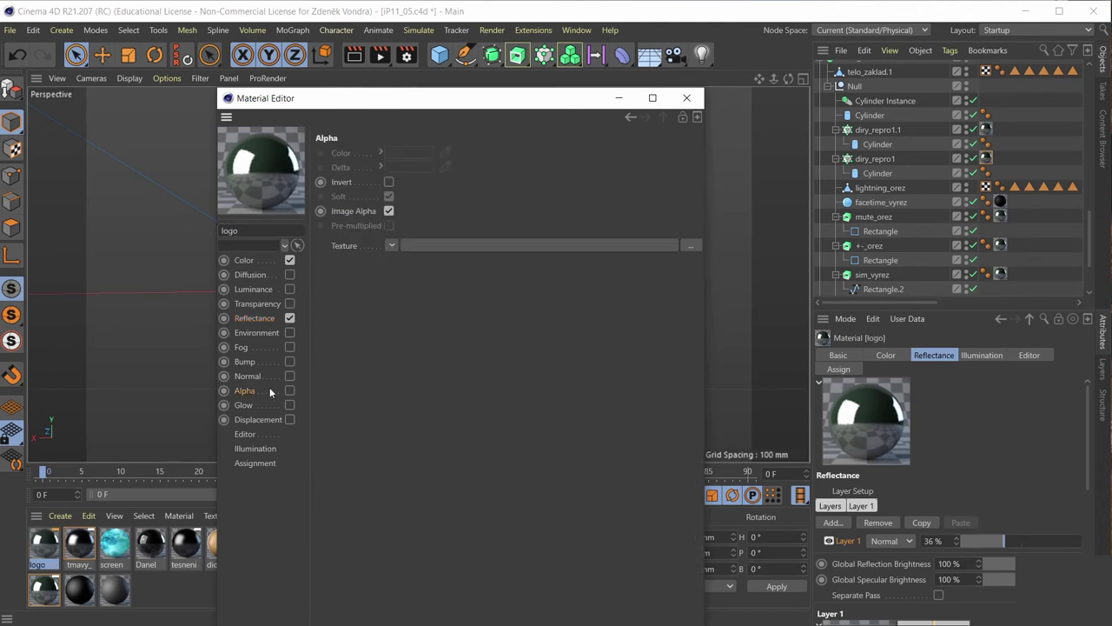
pyautogui.click(290, 390)
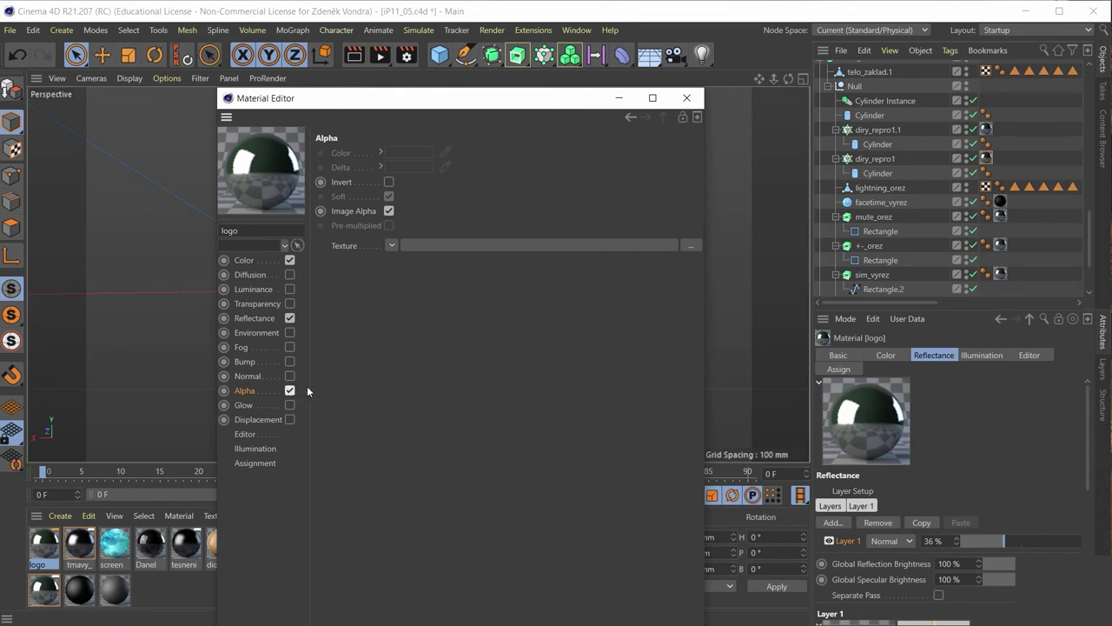
# Load apple.png as the Alpha texture and close the Material Editor.
pyautogui.click(473, 246)
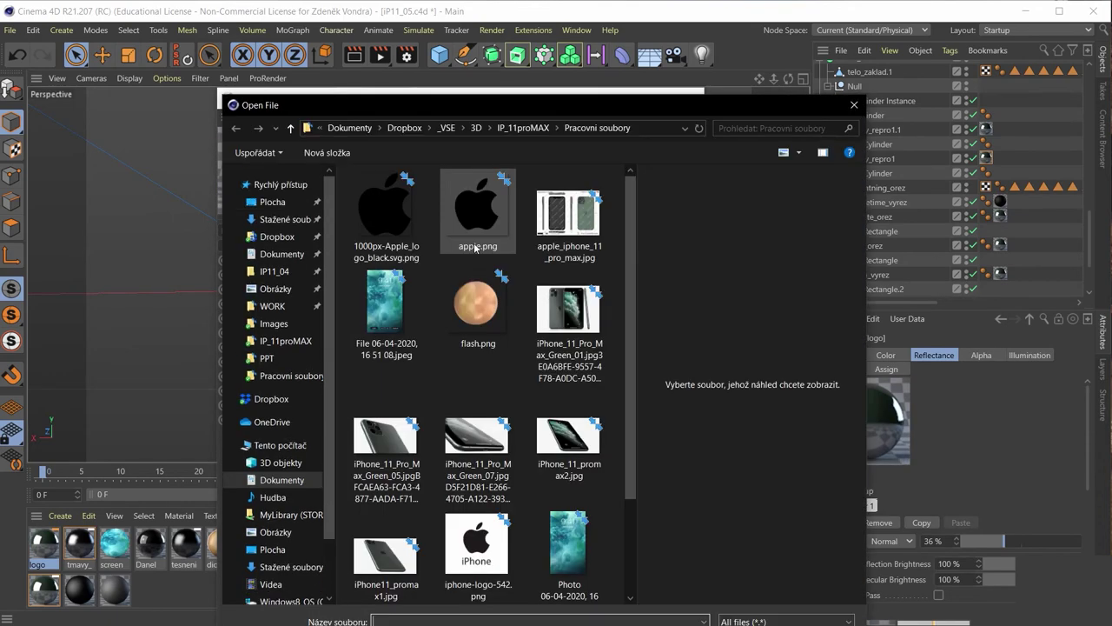
pyautogui.click(475, 222)
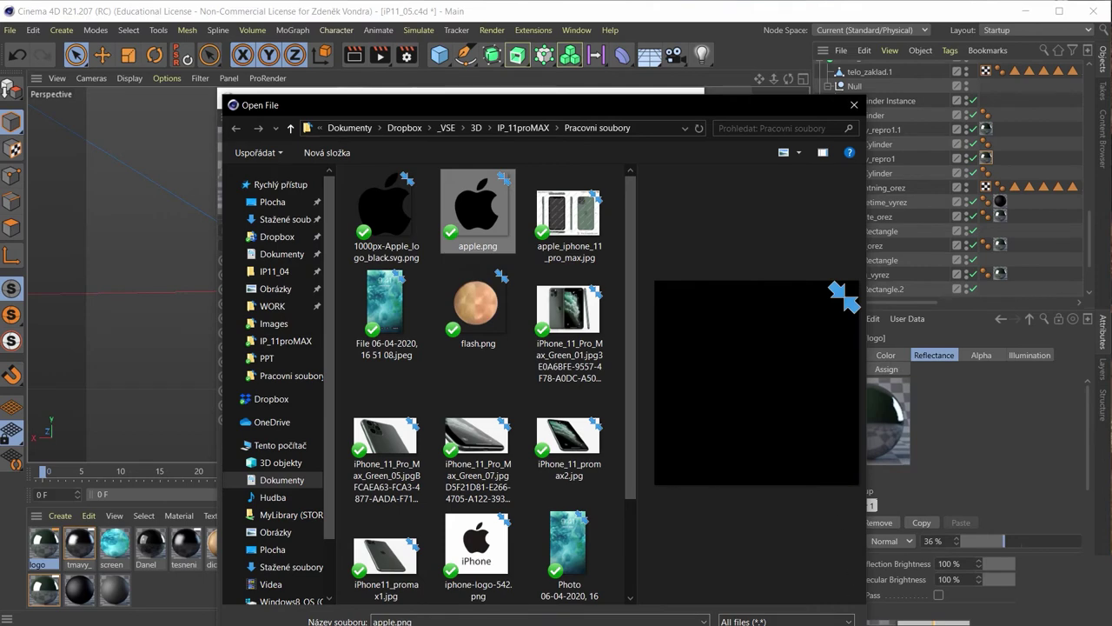
pyautogui.press('Return')
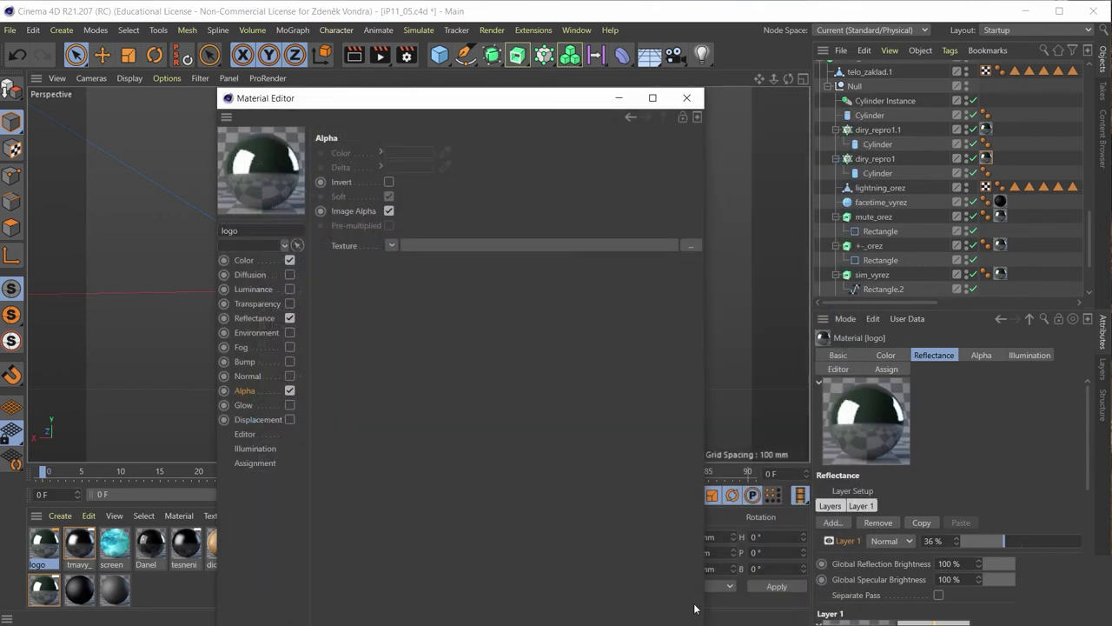
pyautogui.click(710, 405)
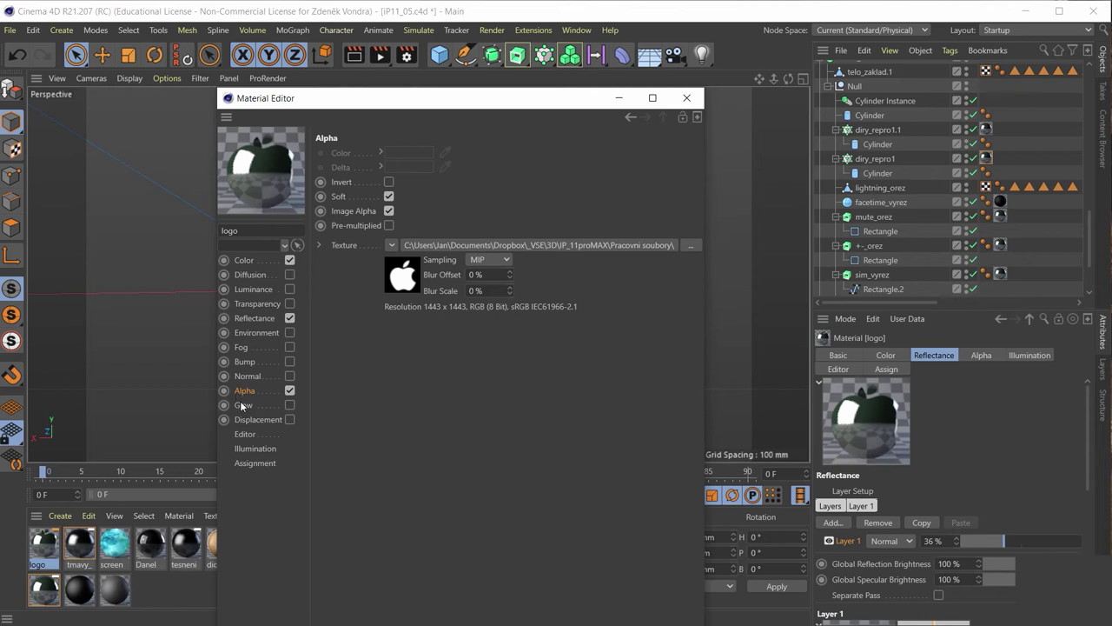
pyautogui.click(686, 97)
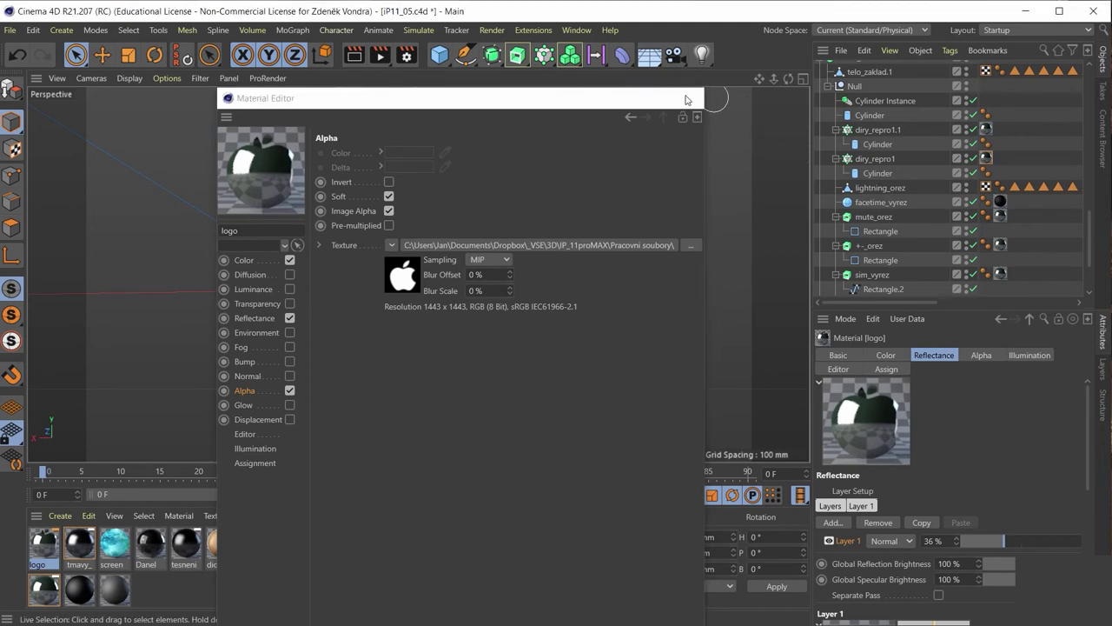
# Add a Plane primitive to the scene and name it logo.
pyautogui.scroll(-3, 322, 243)
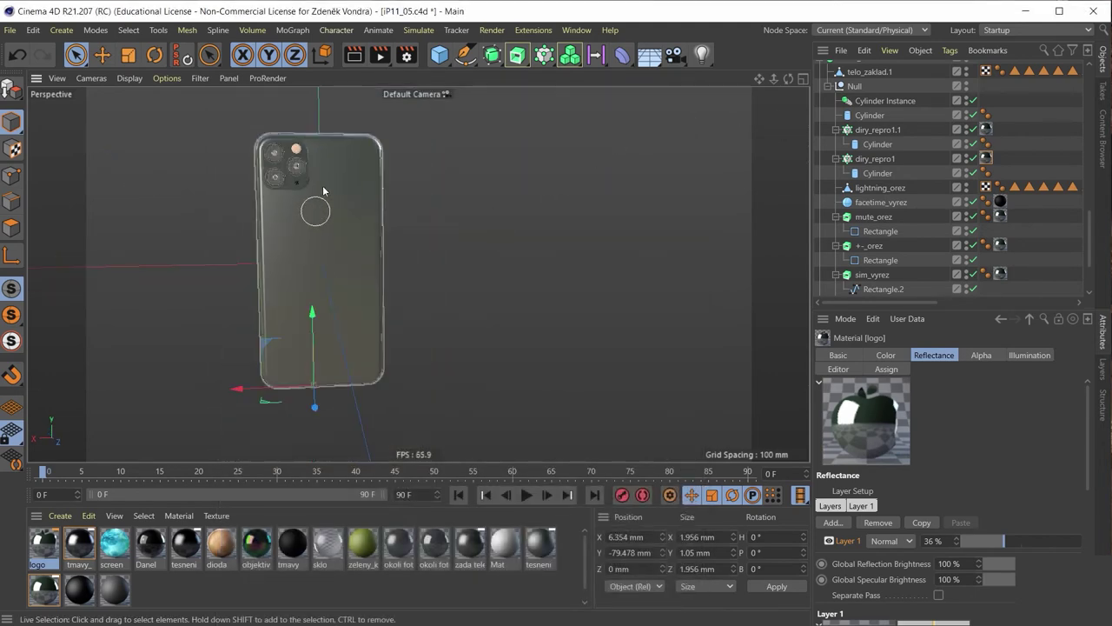
pyautogui.moveTo(322, 243)
pyautogui.keyDown('alt'); pyautogui.mouseDown()
pyautogui.moveTo(330, 238)
pyautogui.moveTo(150, 191)
pyautogui.moveTo(279, 163)
pyautogui.moveTo(247, 195)
pyautogui.mouseUp(); pyautogui.keyUp('alt')
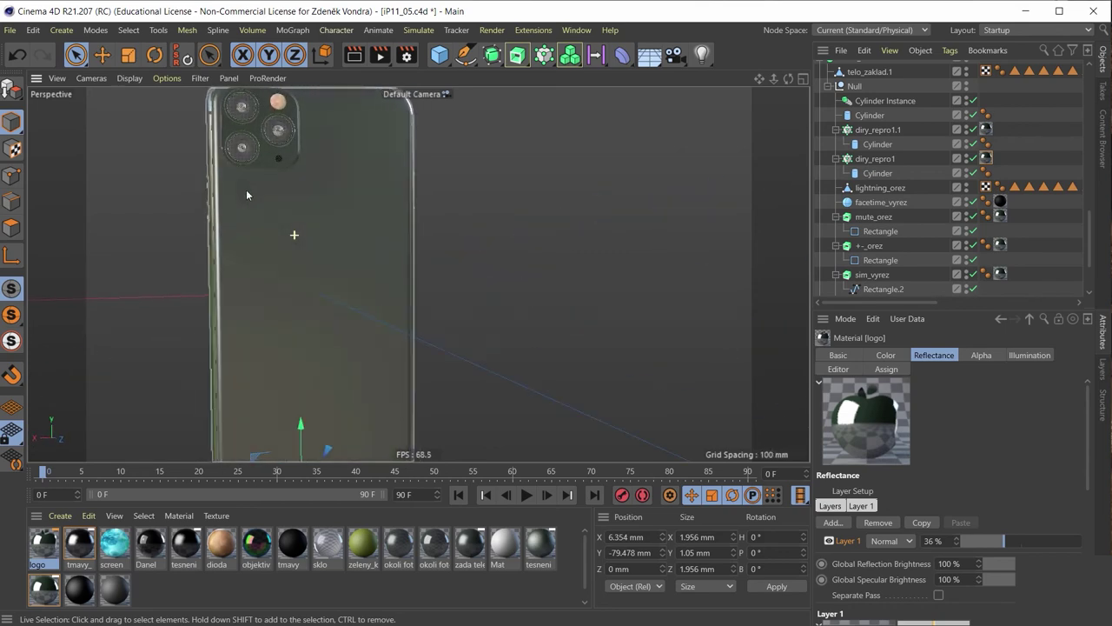
pyautogui.click(452, 59)
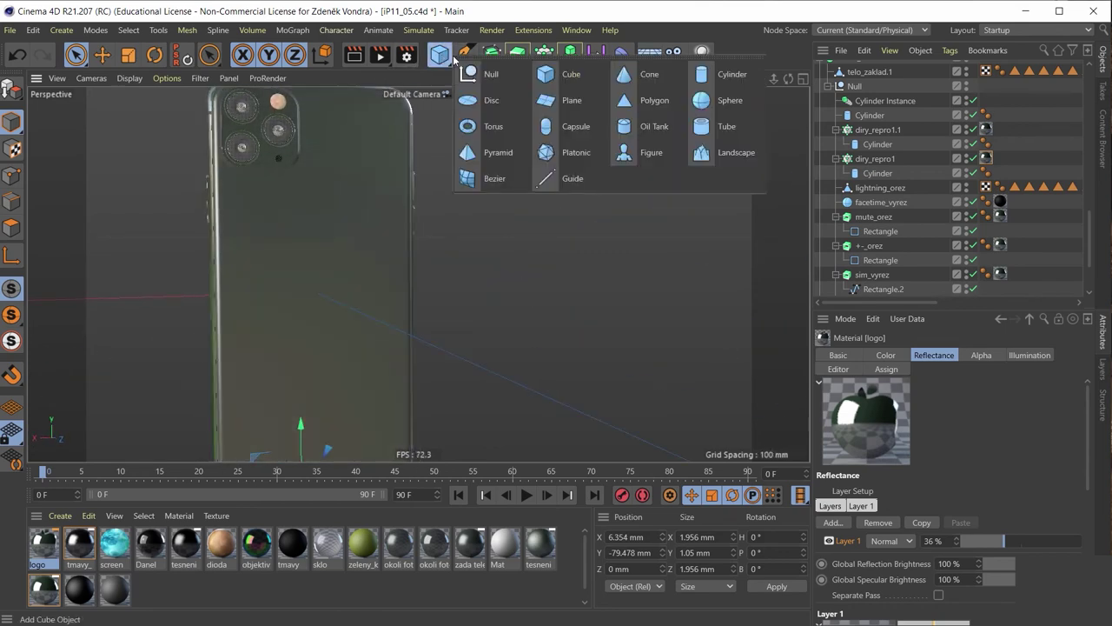
pyautogui.click(547, 101)
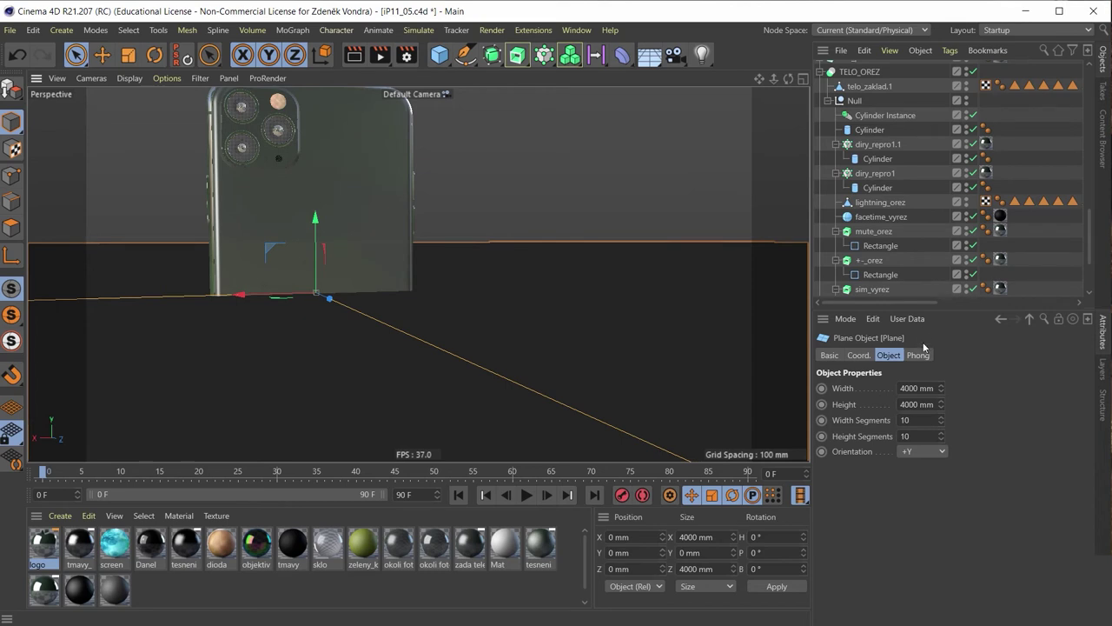
pyautogui.scroll(10, 869, 174)
pyautogui.doubleClick(852, 68)
pyautogui.write('logo')
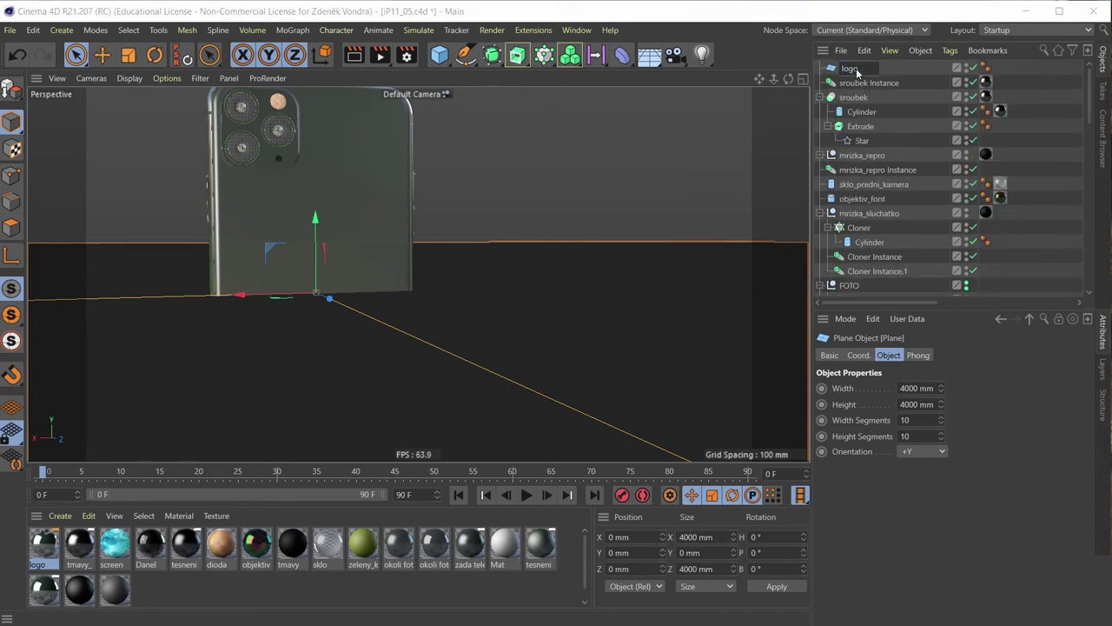
pyautogui.press('Return')
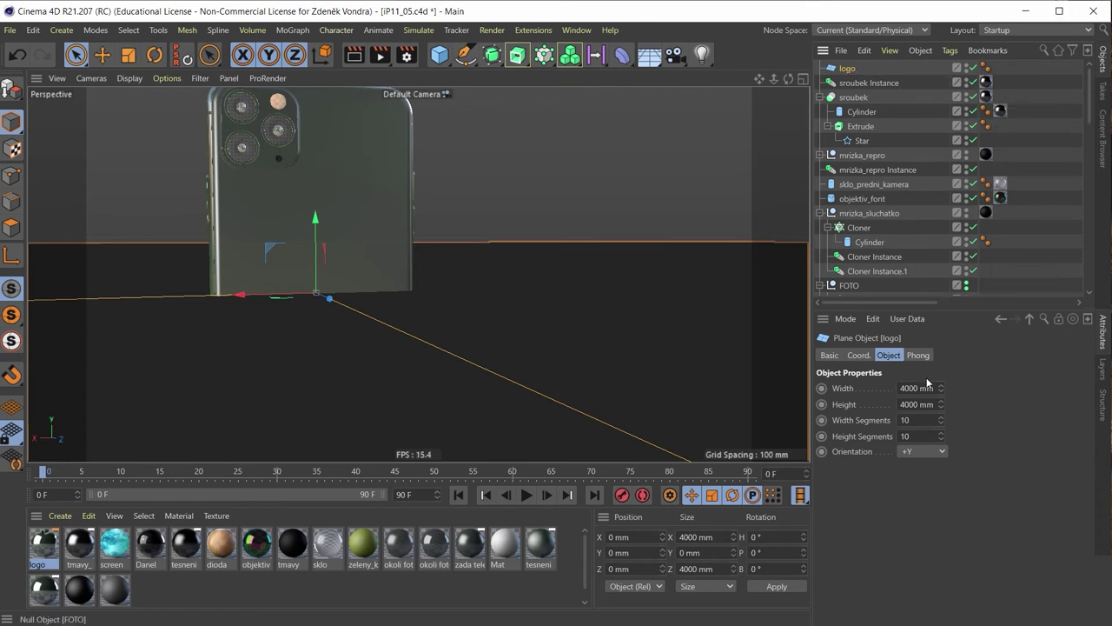
# Set the logo plane's orientation to +Z and its size to 30 x 30 mm.
pyautogui.click(923, 451)
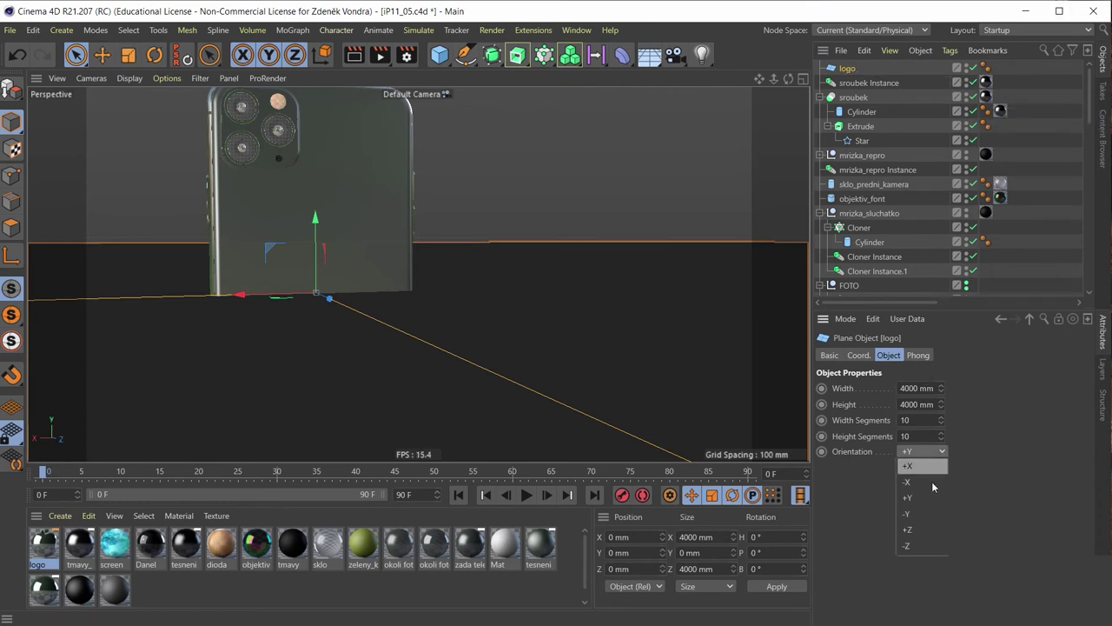
pyautogui.click(927, 530)
pyautogui.click(912, 388)
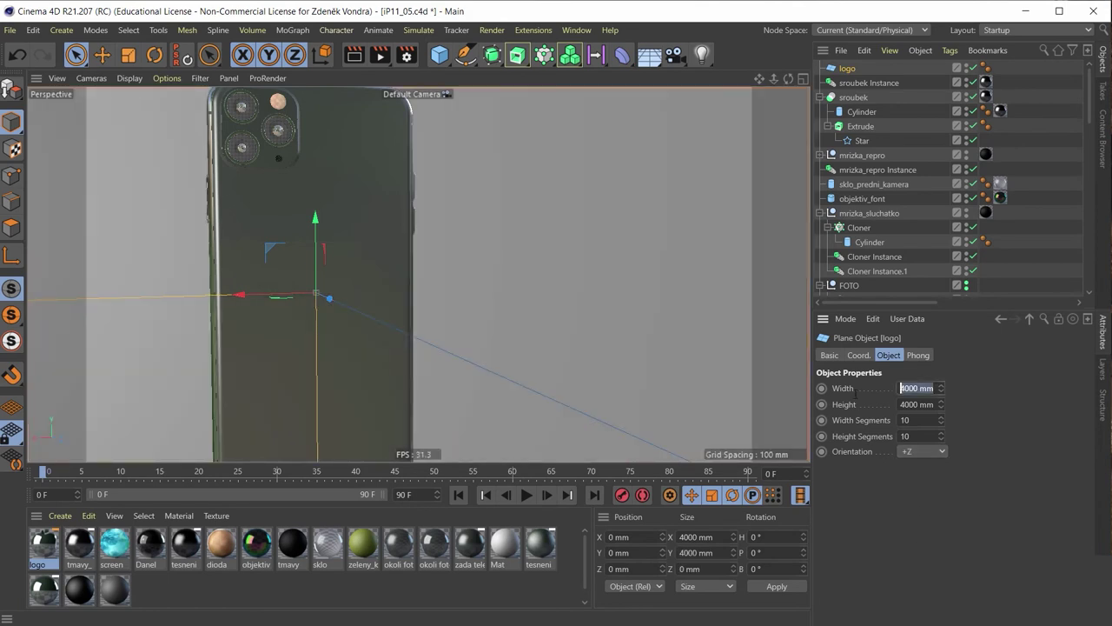
pyautogui.write('30')
pyautogui.press('Tab')
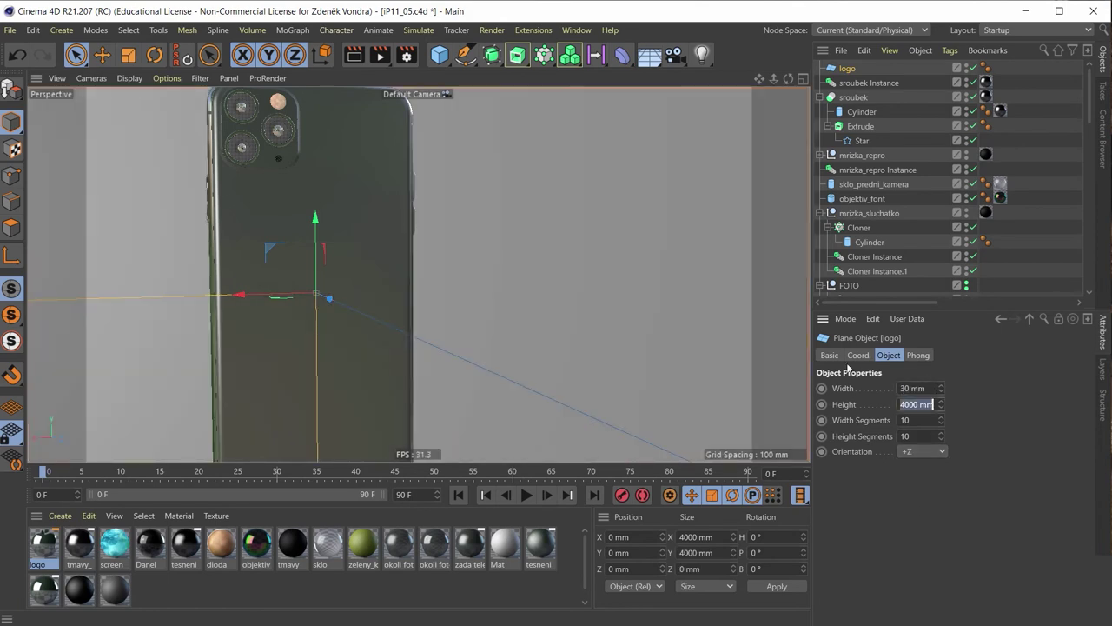
pyautogui.write('30')
pyautogui.press('Return')
# Move the logo plane in front of the phone back and apply the logo material to it.
pyautogui.scroll(3, 293, 268)
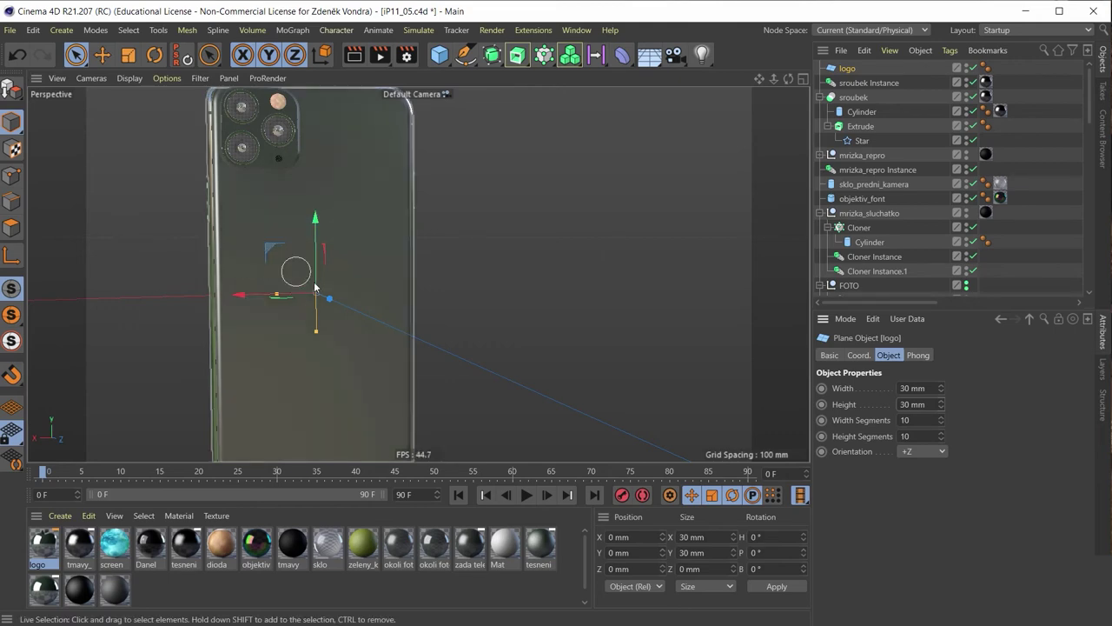
pyautogui.scroll(5, 325, 305)
pyautogui.moveTo(331, 303); pyautogui.dragTo(396, 327)
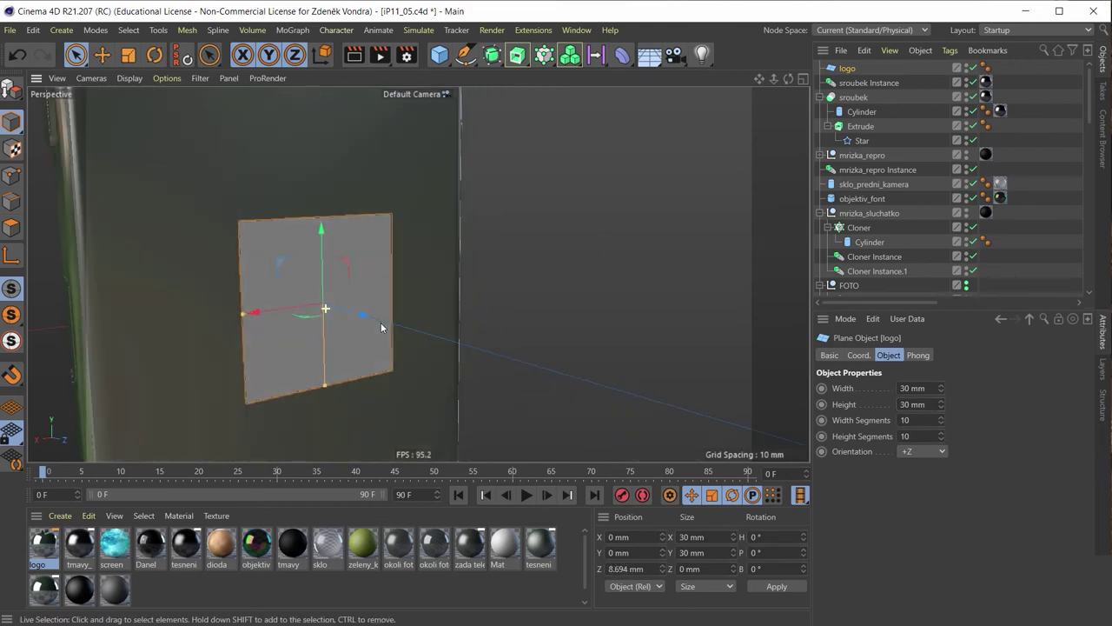
pyautogui.moveTo(43, 544); pyautogui.dragTo(279, 241)
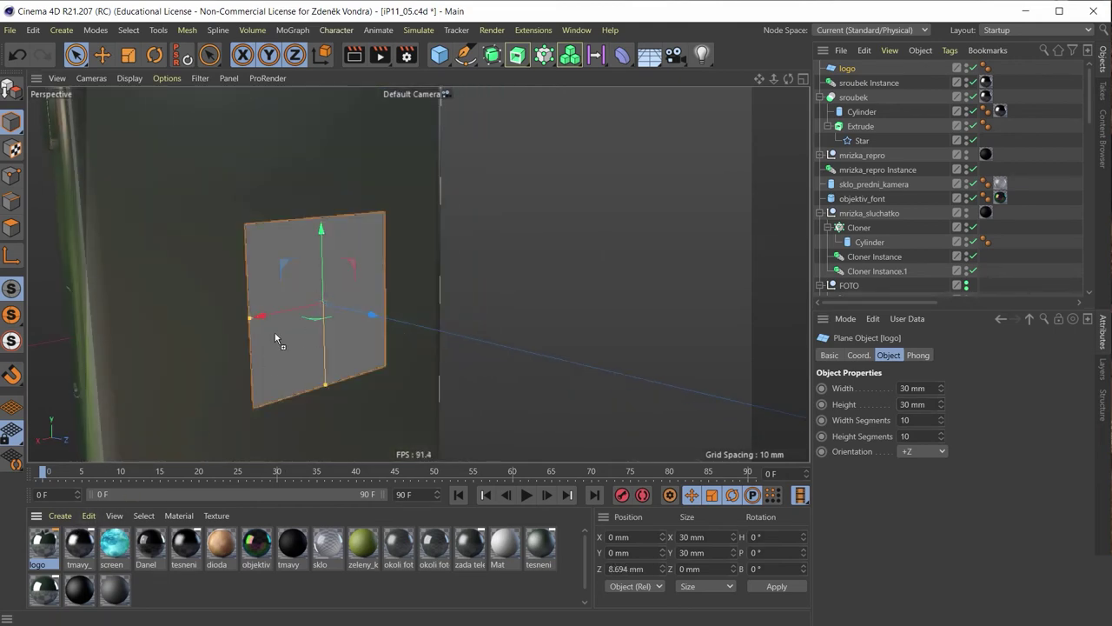
pyautogui.moveTo(305, 359)
pyautogui.keyDown('alt'); pyautogui.mouseDown()
pyautogui.moveTo(165, 301)
pyautogui.moveTo(268, 355)
pyautogui.moveTo(220, 374)
pyautogui.moveTo(240, 345)
pyautogui.moveTo(233, 331)
pyautogui.mouseUp(); pyautogui.keyUp('alt')
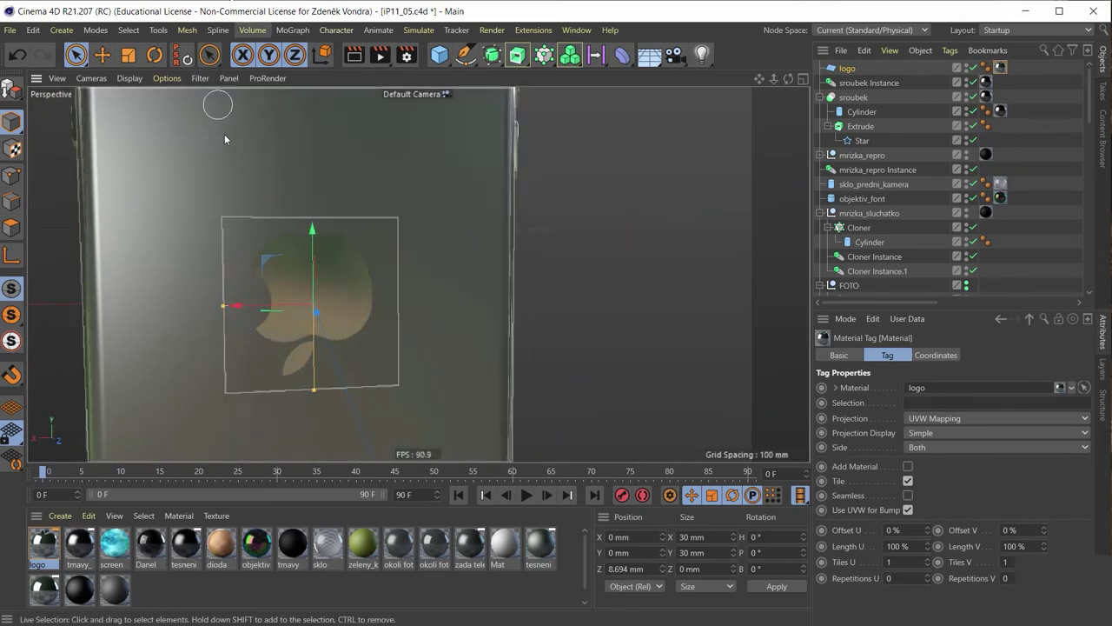
# Rotate the logo plane -180° on B.
pyautogui.click(101, 54)
pyautogui.press('r')
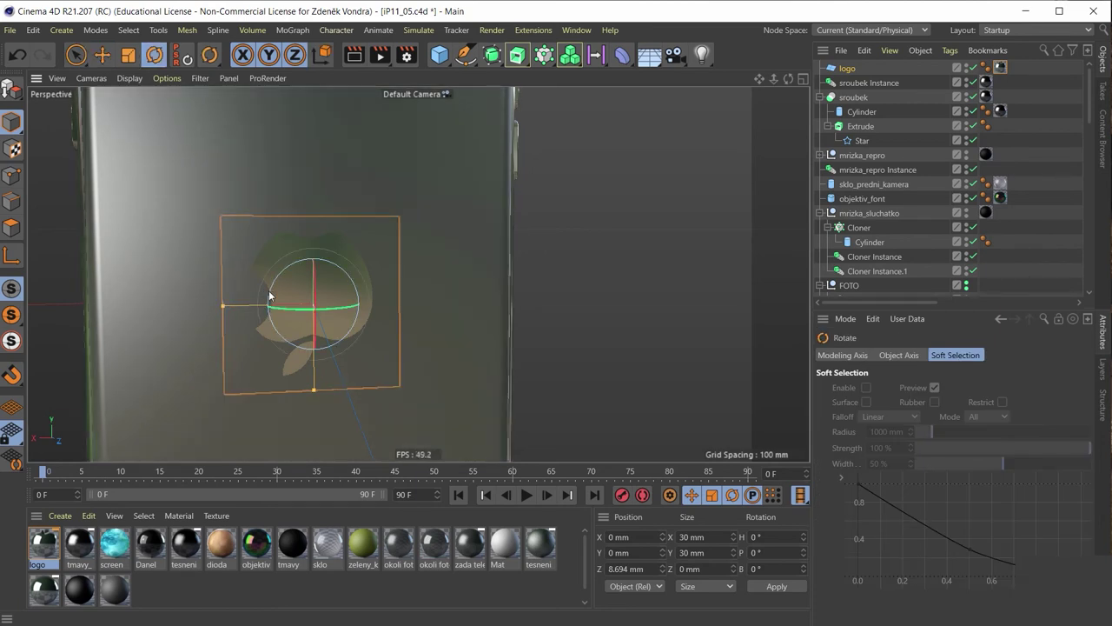
pyautogui.moveTo(329, 275)
pyautogui.mouseDown()
pyautogui.moveTo(423, 355)
pyautogui.moveTo(430, 329)
pyautogui.mouseUp()
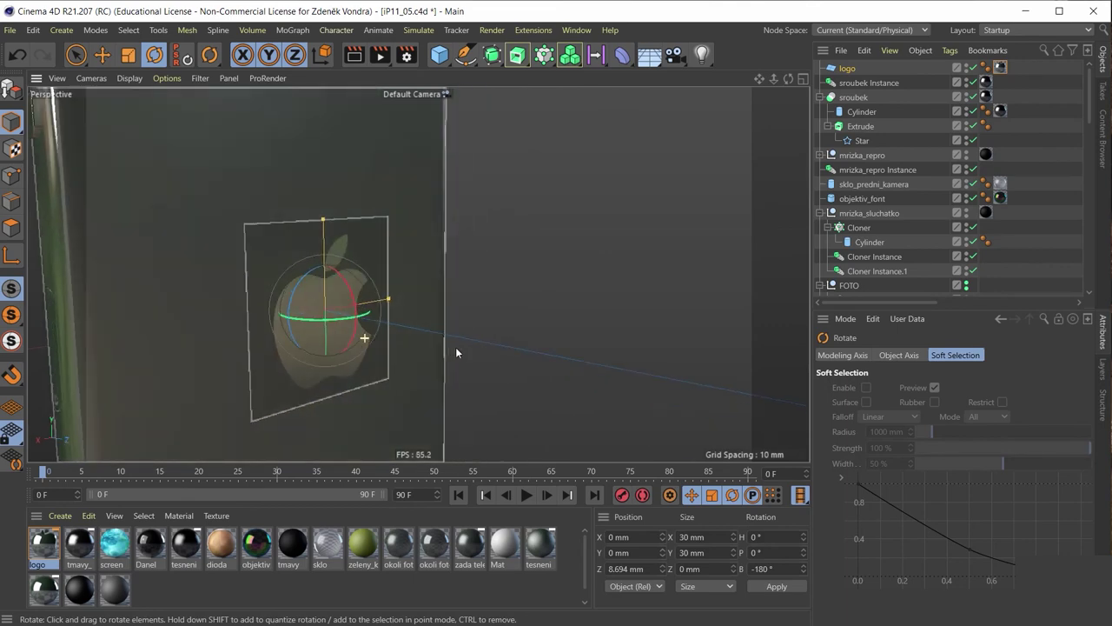
# In the Left view, slide the logo plane along Z to 4.121 mm, nearly flush with the back.
pyautogui.middleClick(381, 324)
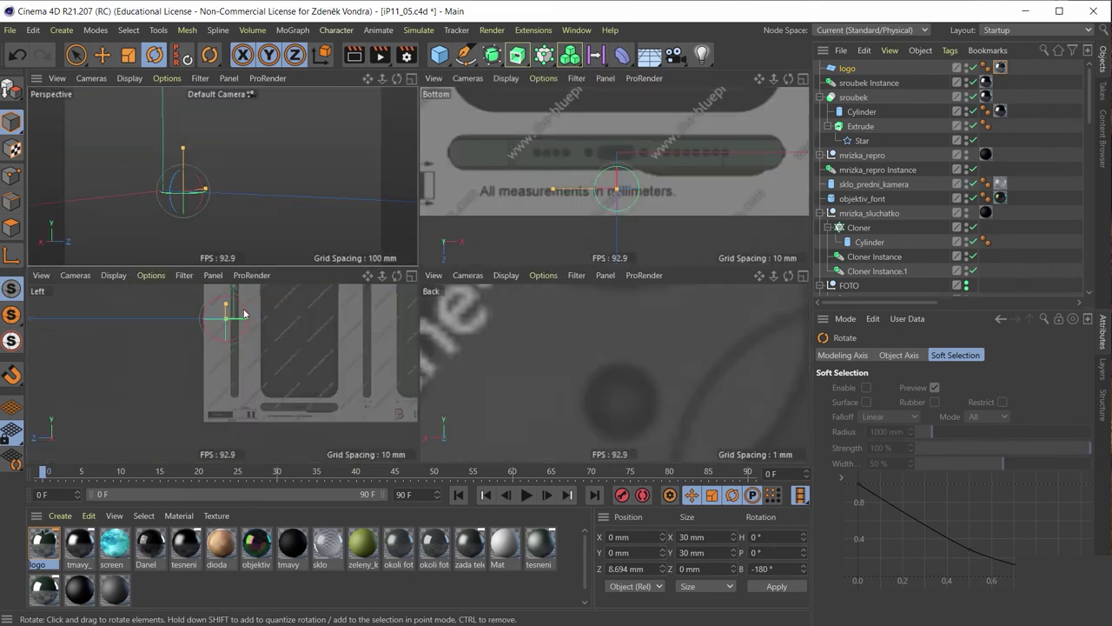
pyautogui.middleClick(221, 302)
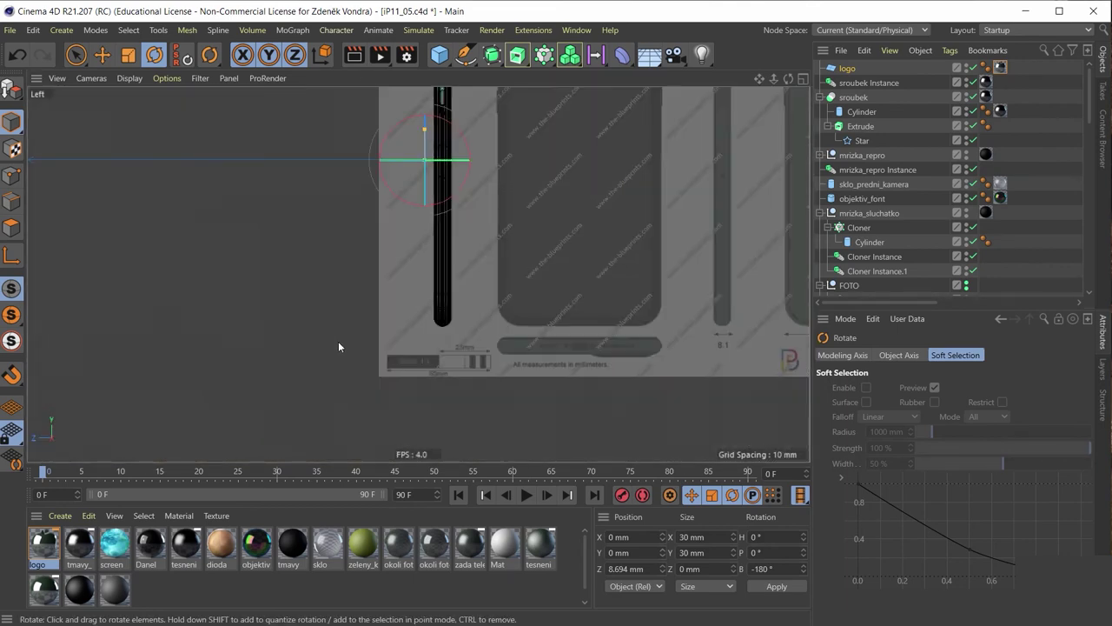
pyautogui.scroll(3, 418, 101)
pyautogui.scroll(3, 419, 148)
pyautogui.scroll(2, 419, 146)
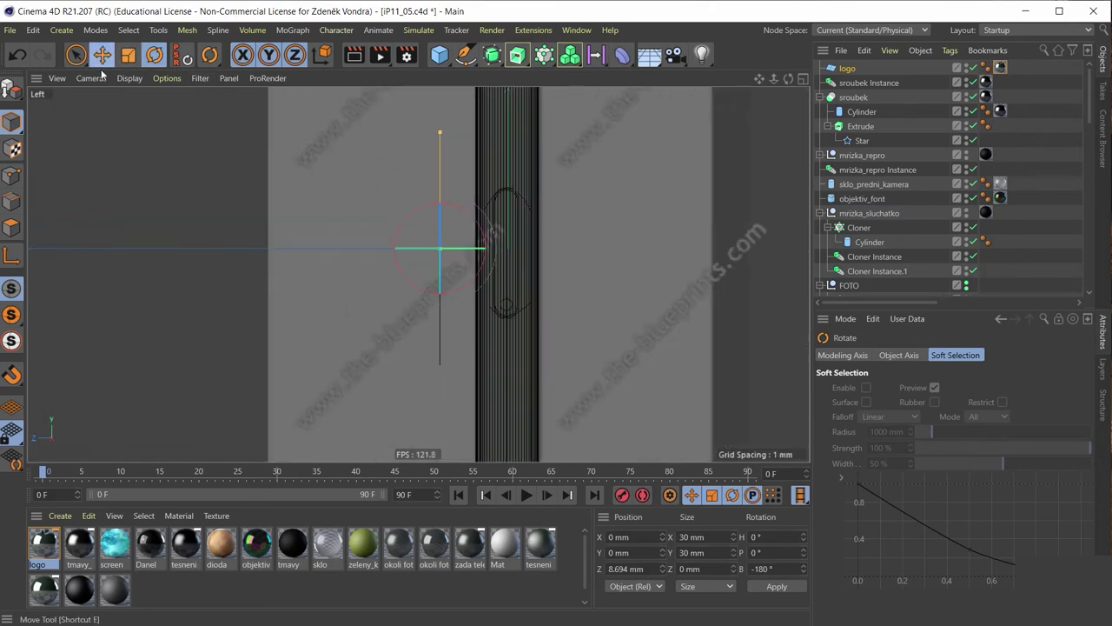
pyautogui.click(101, 55)
pyautogui.scroll(2, 467, 232)
pyautogui.scroll(2, 426, 228)
pyautogui.moveTo(326, 230); pyautogui.dragTo(424, 244)
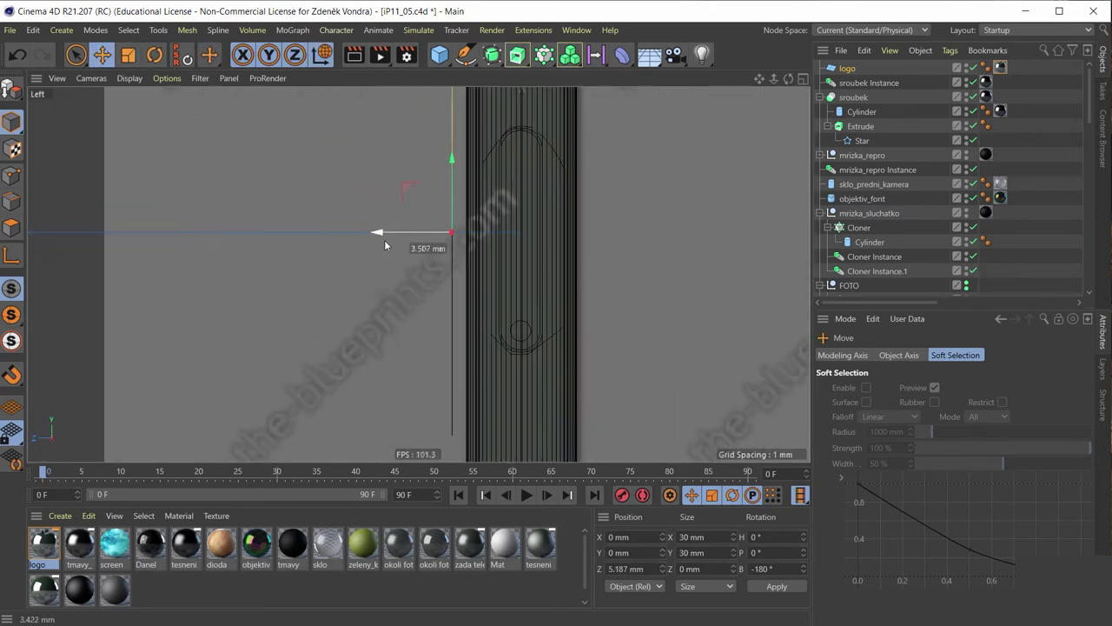
pyautogui.scroll(3, 434, 236)
pyautogui.scroll(1, 469, 237)
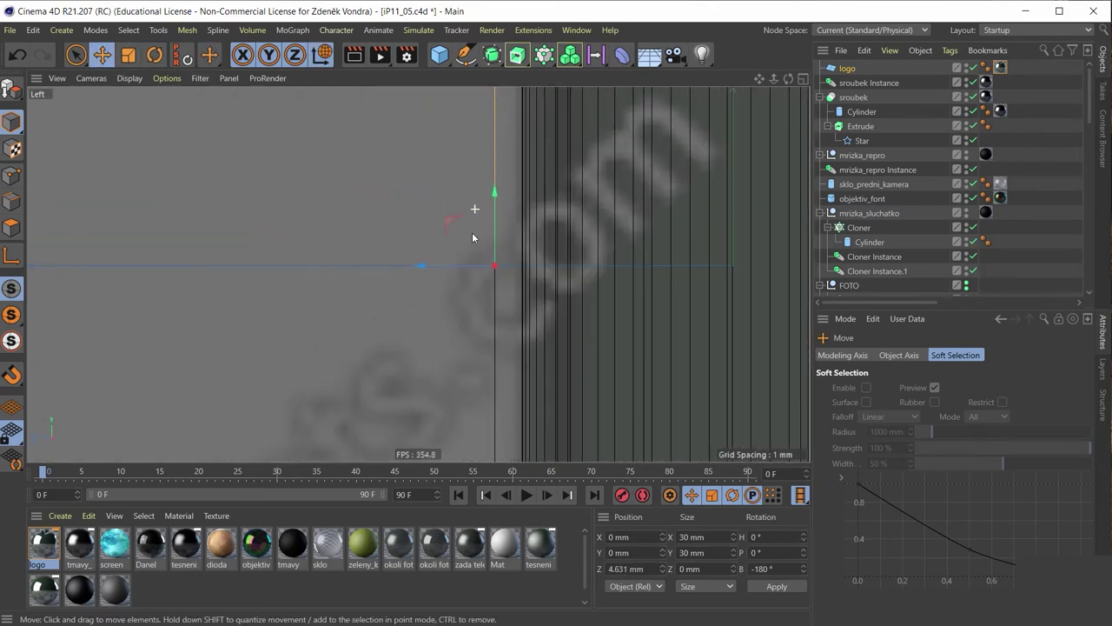
pyautogui.moveTo(453, 265); pyautogui.dragTo(565, 293)
pyautogui.scroll(2, 513, 287)
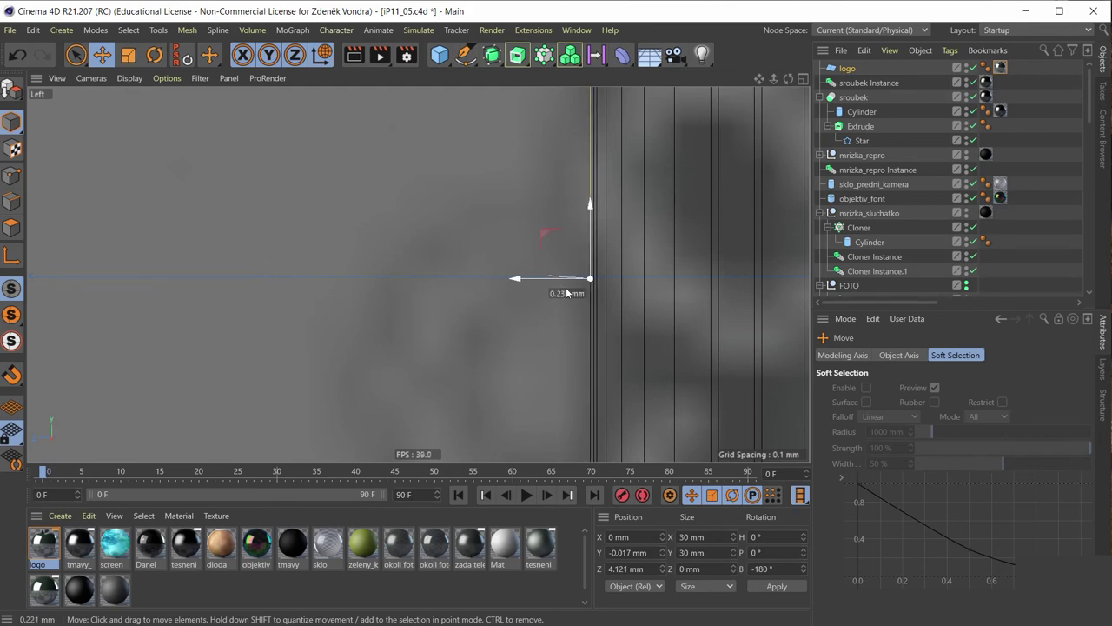
# Check the logo placement in the Perspective view, then return to the four-view layout.
pyautogui.middleClick(548, 230)
pyautogui.middleClick(249, 129)
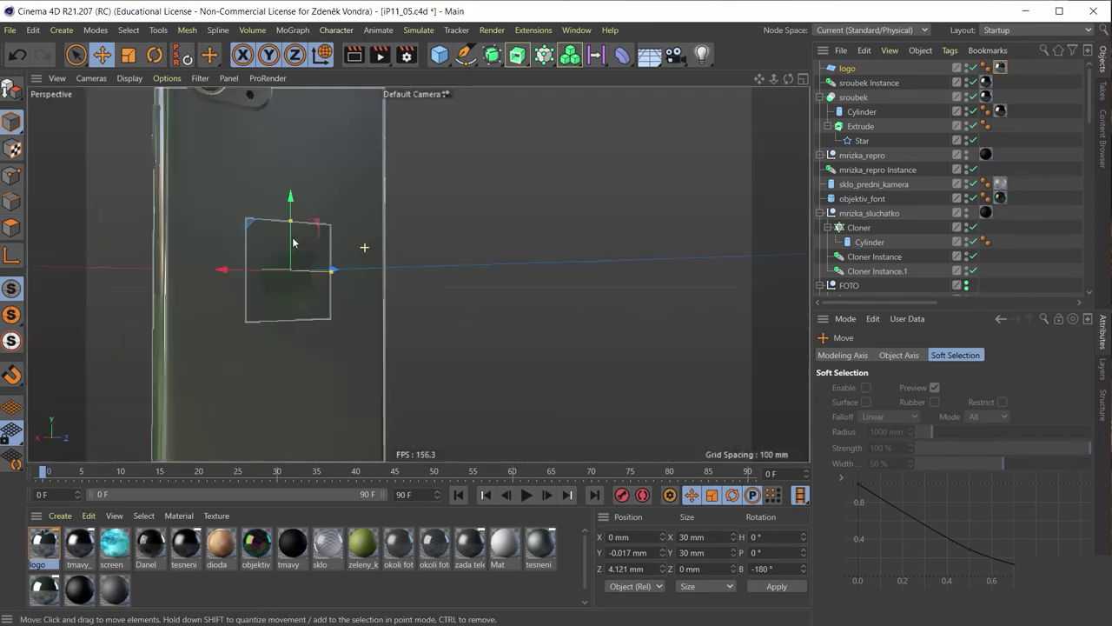
pyautogui.scroll(-5, 293, 243)
pyautogui.moveTo(269, 229)
pyautogui.keyDown('alt'); pyautogui.mouseDown()
pyautogui.moveTo(264, 218)
pyautogui.moveTo(201, 286)
pyautogui.moveTo(281, 275)
pyautogui.mouseUp(); pyautogui.keyUp('alt')
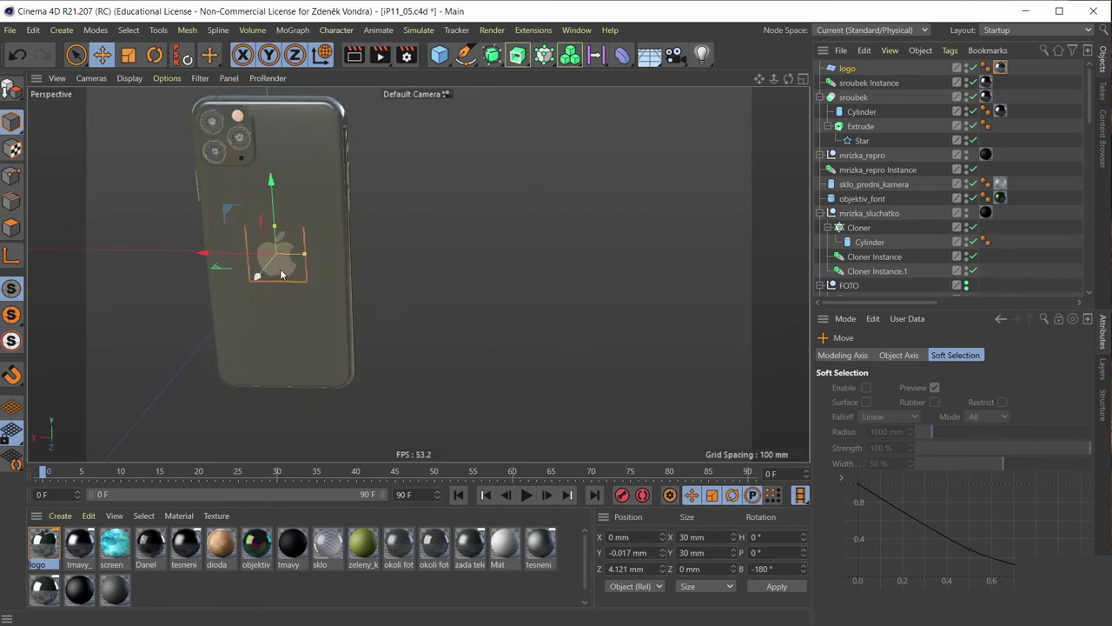
pyautogui.middleClick(462, 277)
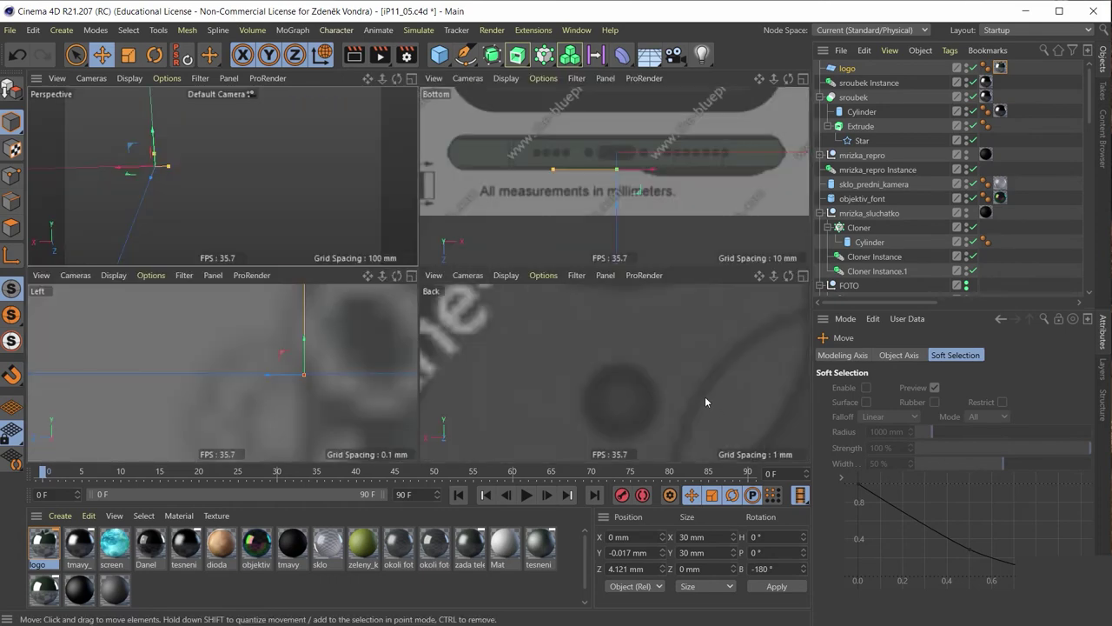
pyautogui.scroll(-3, 646, 325)
pyautogui.scroll(-3, 644, 329)
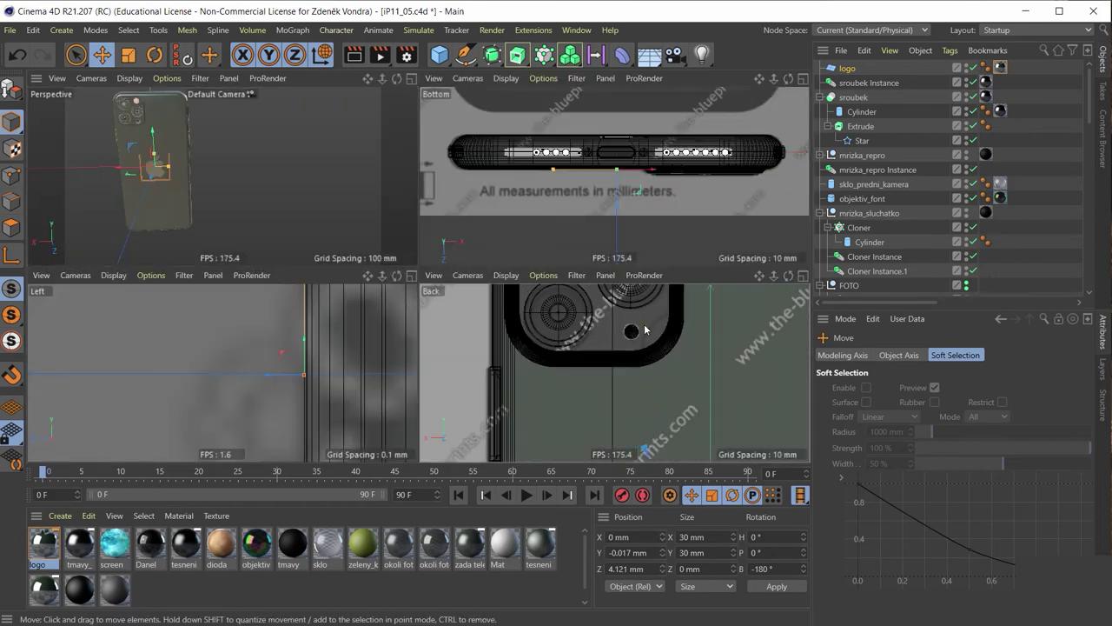
pyautogui.scroll(-2, 683, 379)
pyautogui.scroll(-2, 643, 382)
pyautogui.scroll(-2, 612, 405)
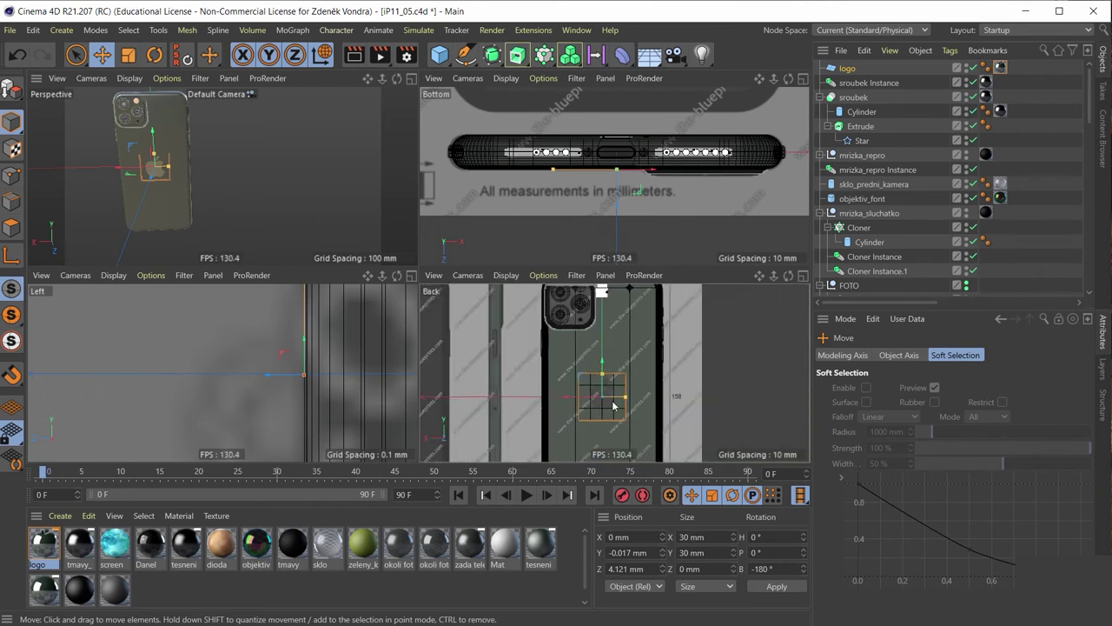
pyautogui.scroll(2, 613, 404)
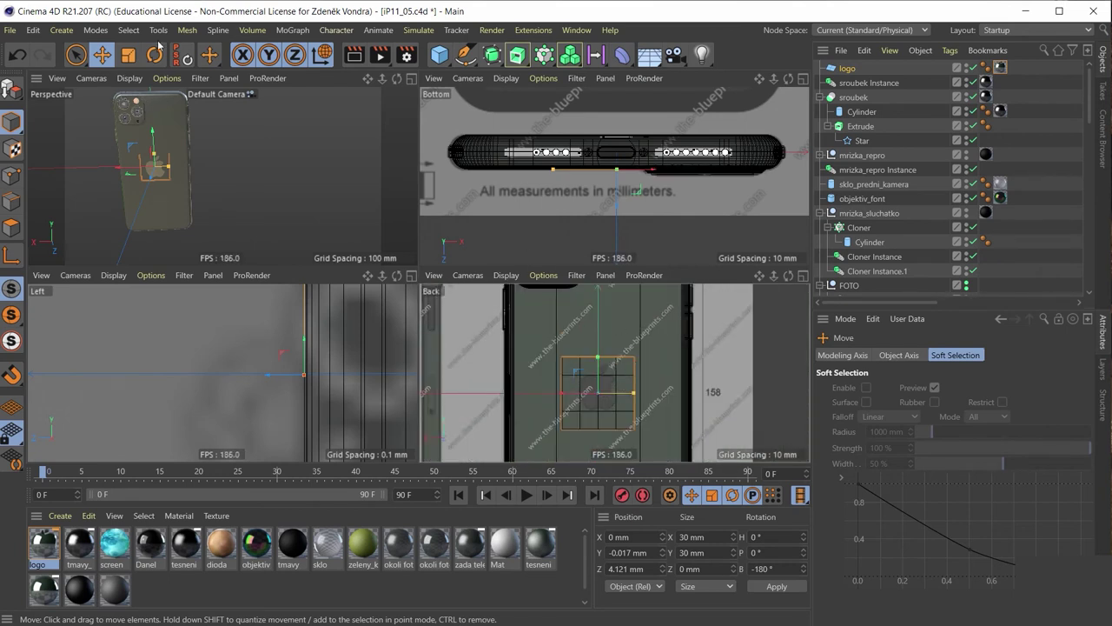
pyautogui.click(127, 54)
# Scale the logo plane down to 26.406 x 26.406 mm and orbit to inspect the logo.
pyautogui.click(214, 64)
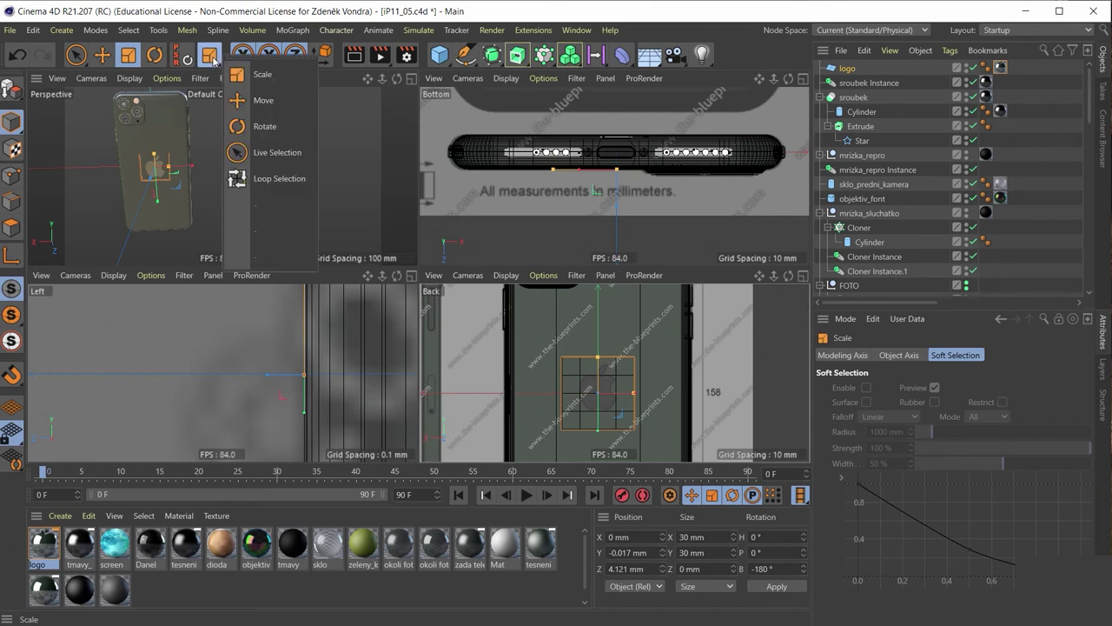
pyautogui.click(321, 59)
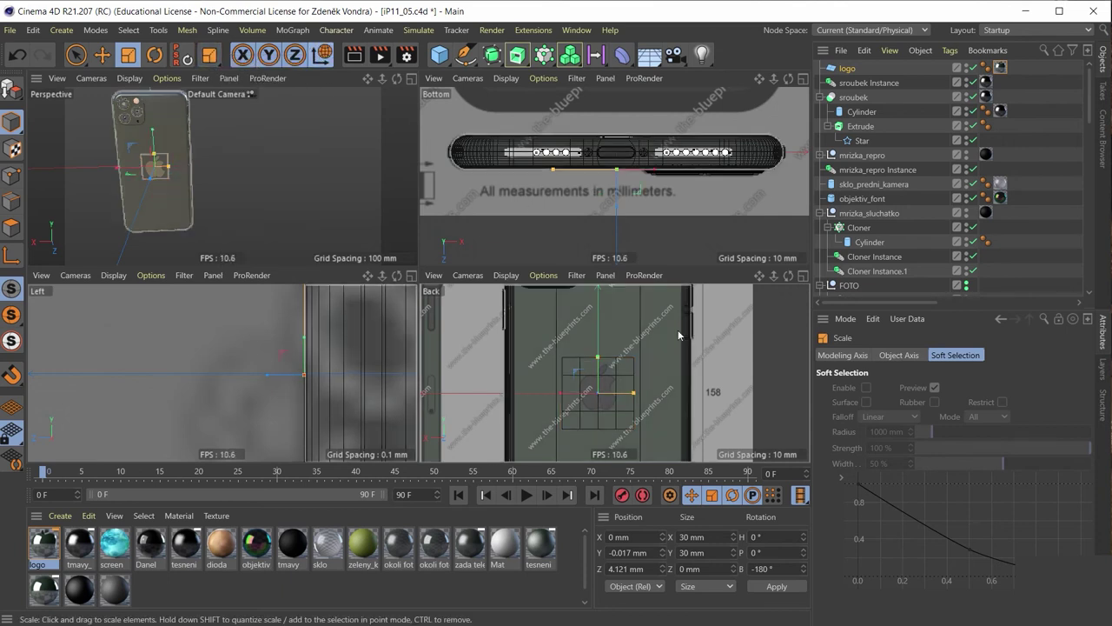
pyautogui.moveTo(659, 343); pyautogui.dragTo(644, 355)
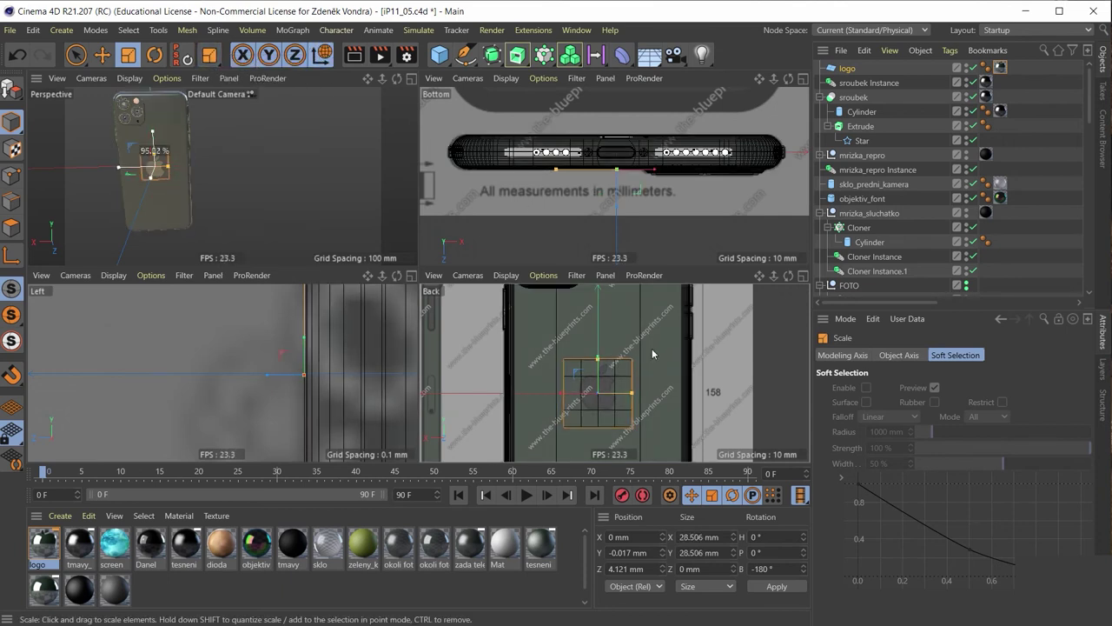
pyautogui.middleClick(234, 167)
pyautogui.moveTo(356, 271); pyautogui.dragTo(310, 222)
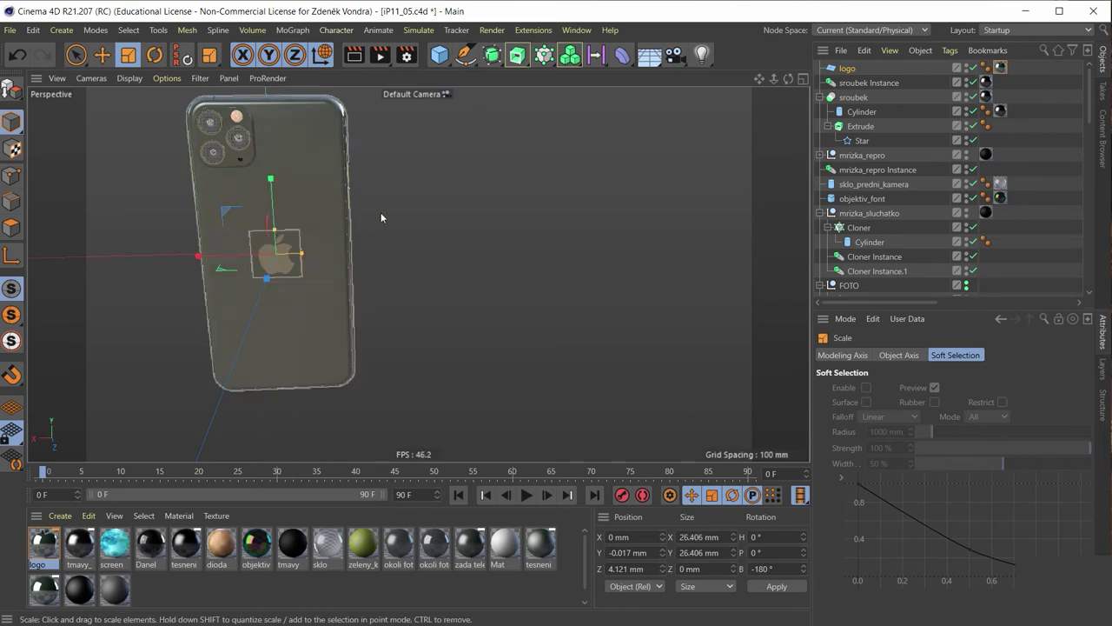
pyautogui.moveTo(381, 212)
pyautogui.keyDown('alt'); pyautogui.mouseDown()
pyautogui.moveTo(328, 182)
pyautogui.moveTo(376, 216)
pyautogui.mouseUp(); pyautogui.keyUp('alt')
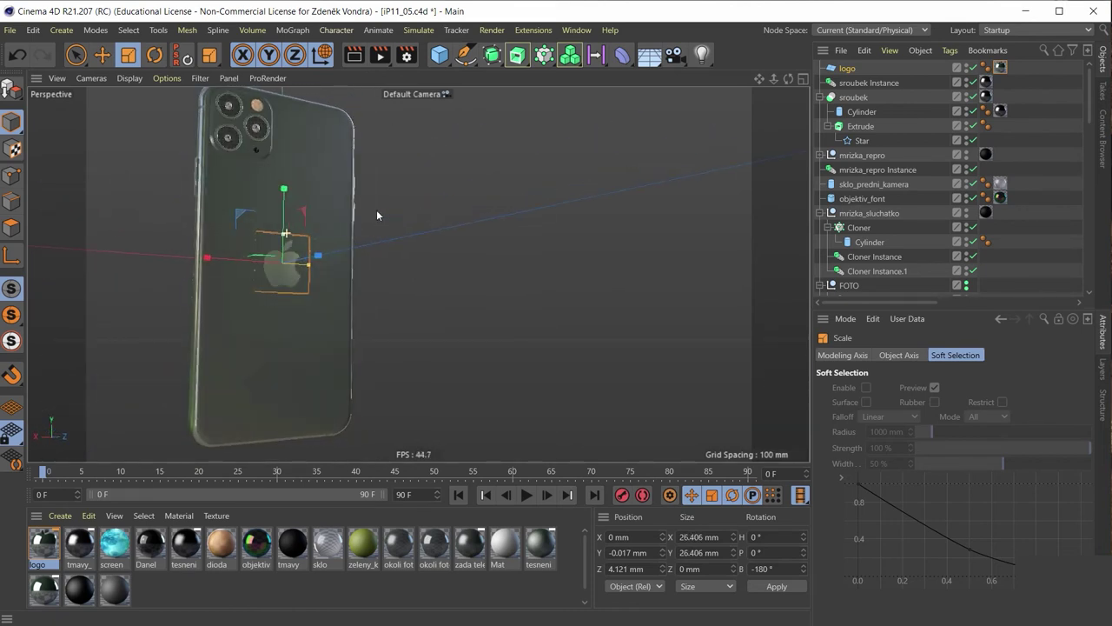
pyautogui.moveTo(198, 292)
pyautogui.keyDown('alt'); pyautogui.mouseDown()
pyautogui.moveTo(201, 264)
pyautogui.moveTo(211, 265)
pyautogui.moveTo(177, 291)
pyautogui.mouseUp(); pyautogui.keyUp('alt')
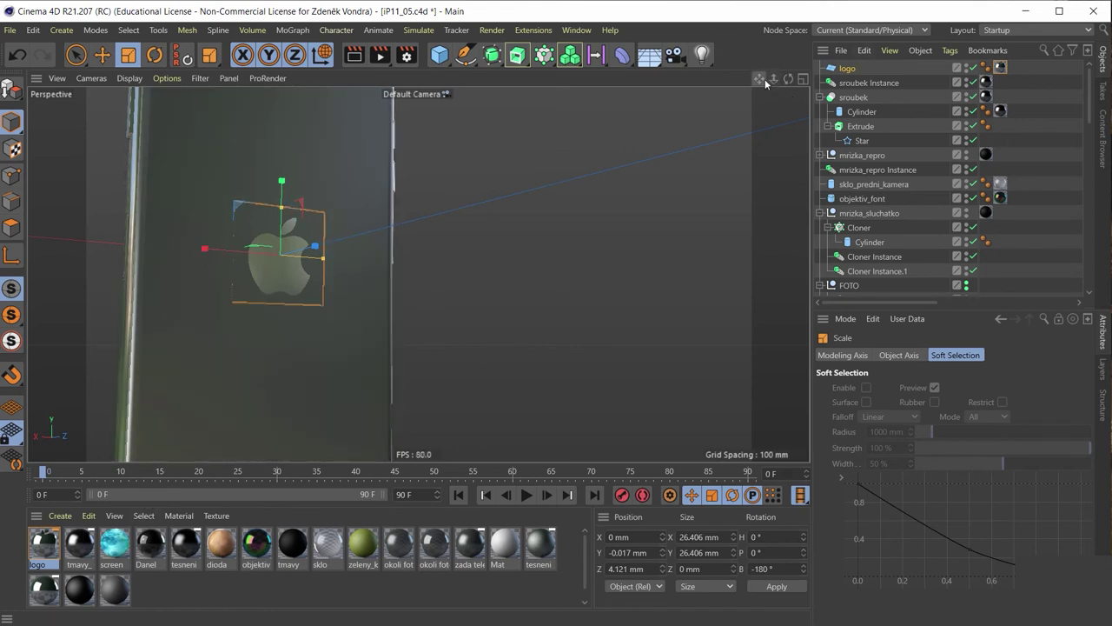
pyautogui.moveTo(789, 80)
pyautogui.mouseDown()
pyautogui.moveTo(712, 92)
pyautogui.moveTo(694, 125)
pyautogui.moveTo(749, 141)
pyautogui.moveTo(793, 104)
pyautogui.moveTo(739, 52)
pyautogui.moveTo(684, 55)
pyautogui.moveTo(669, 81)
pyautogui.moveTo(709, 105)
pyautogui.mouseUp()
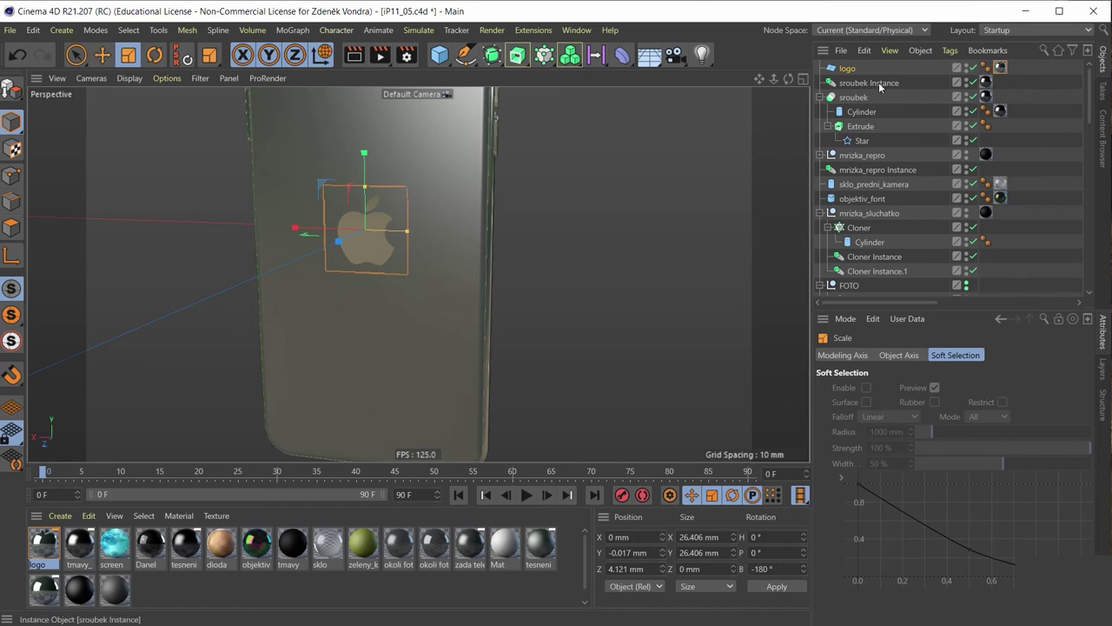
# Attach a Compositing render tag to the logo plane.
pyautogui.rightClick(854, 68)
pyautogui.moveTo(903, 144)
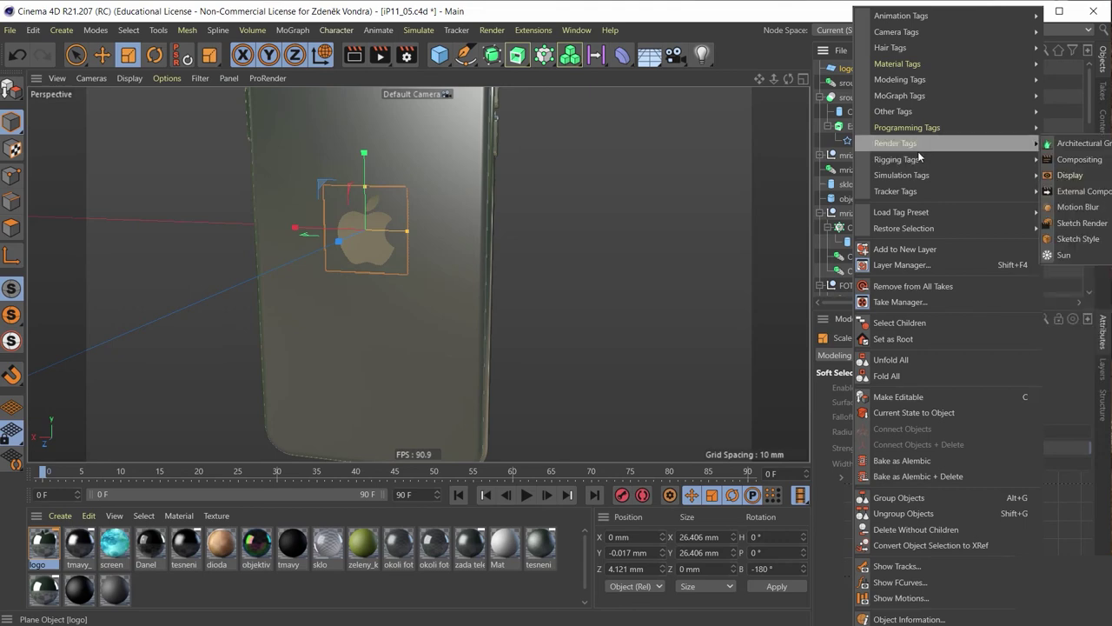
pyautogui.press('Escape')
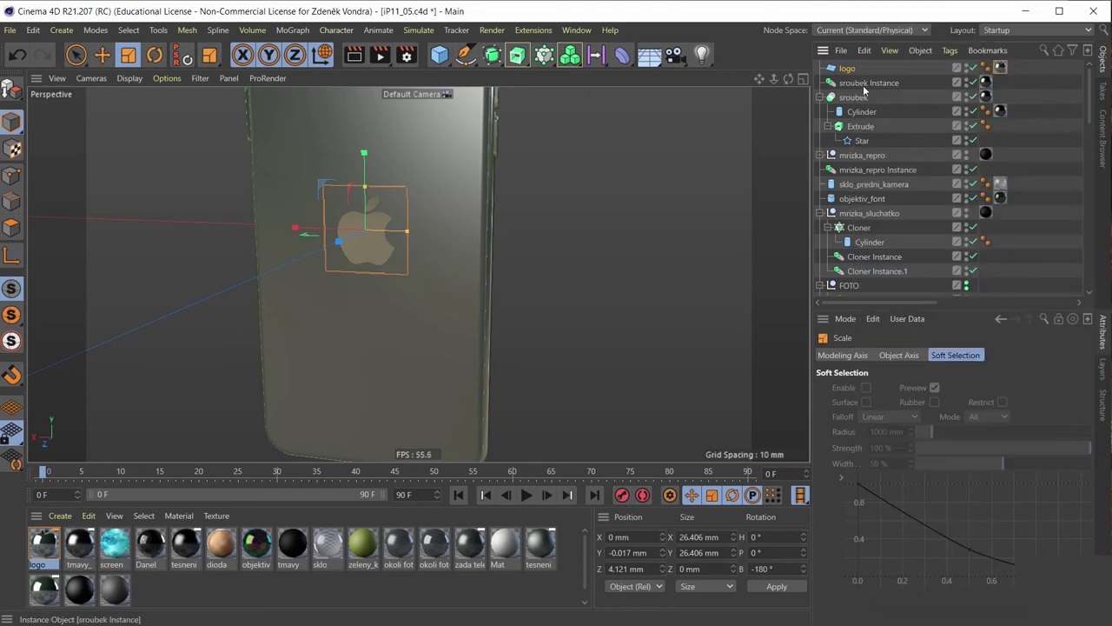
pyautogui.rightClick(857, 68)
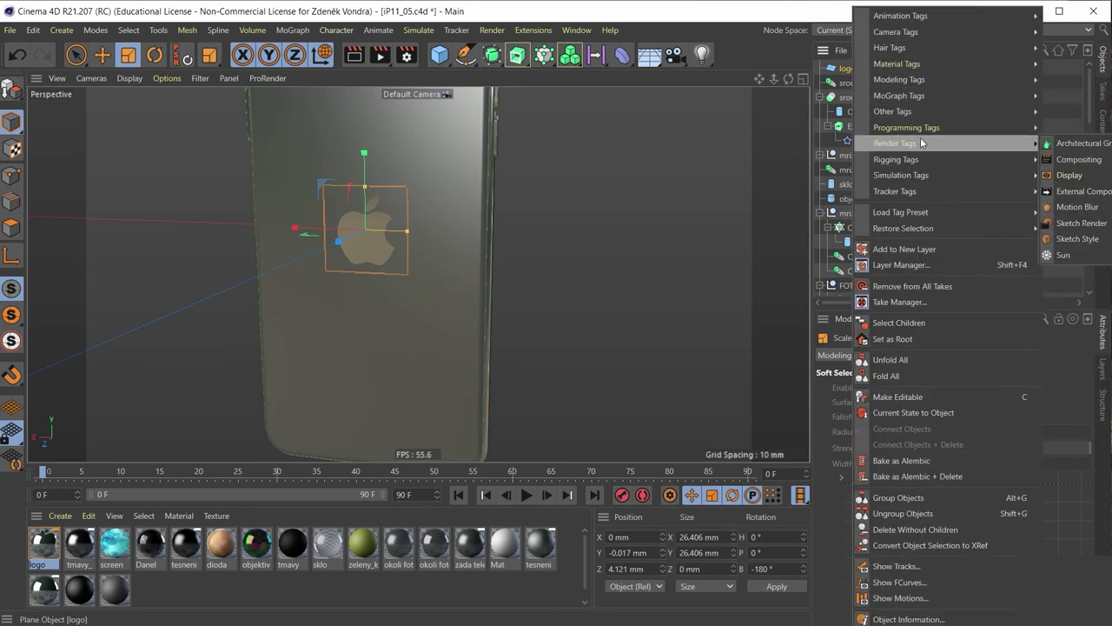
pyautogui.click(1080, 160)
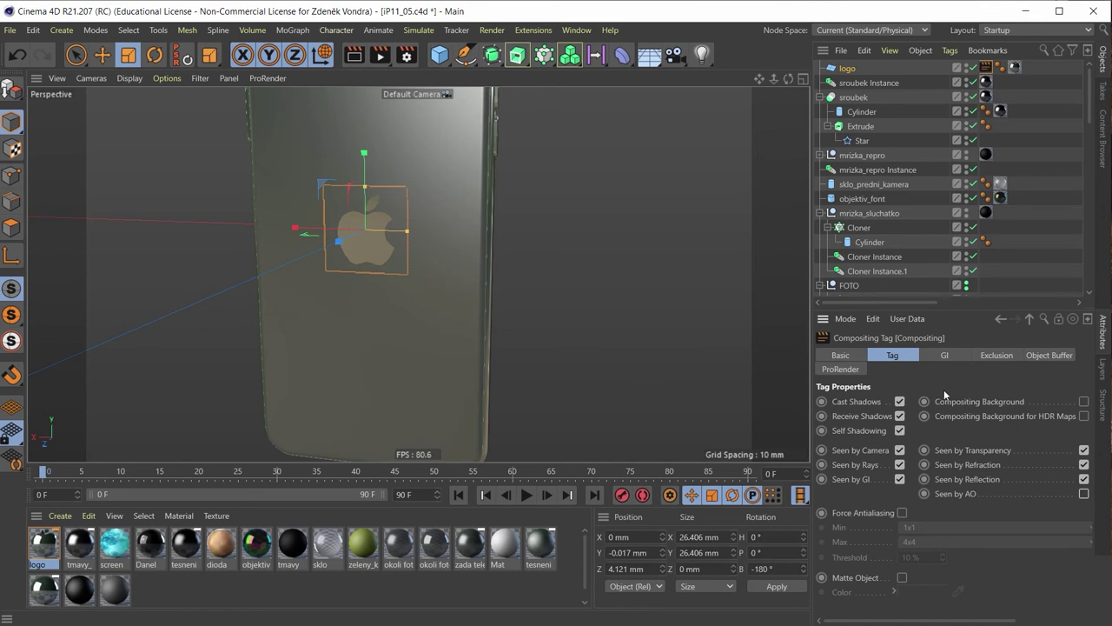
# Turn off Cast Shadows in the Apple logo's Compositing tag.
pyautogui.click(900, 402)
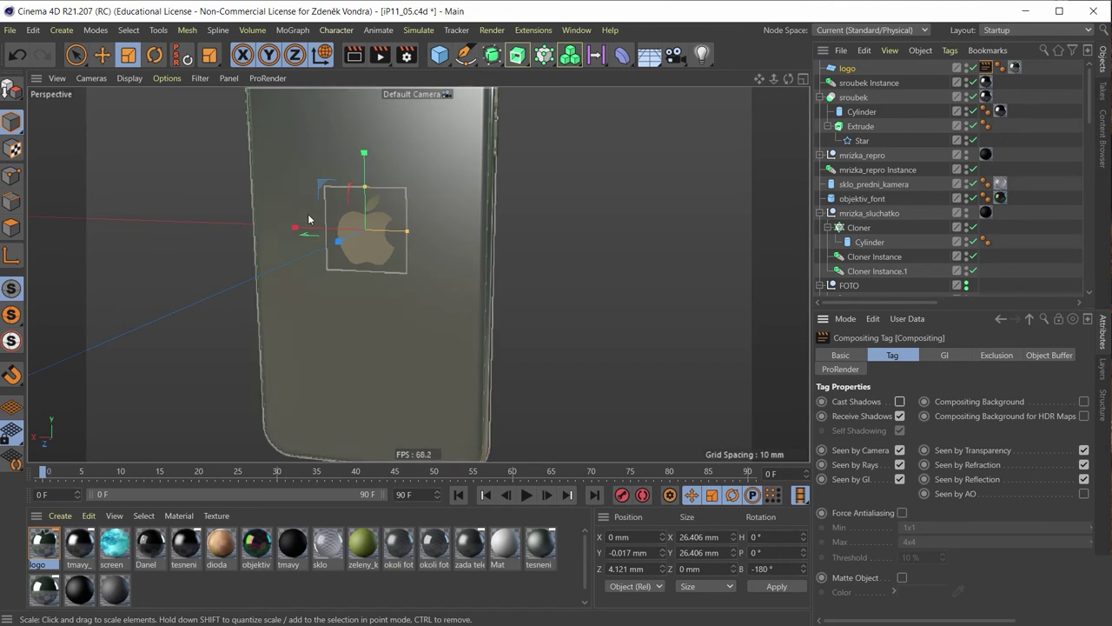
pyautogui.scroll(-4, 359, 186)
pyautogui.scroll(-1, 379, 283)
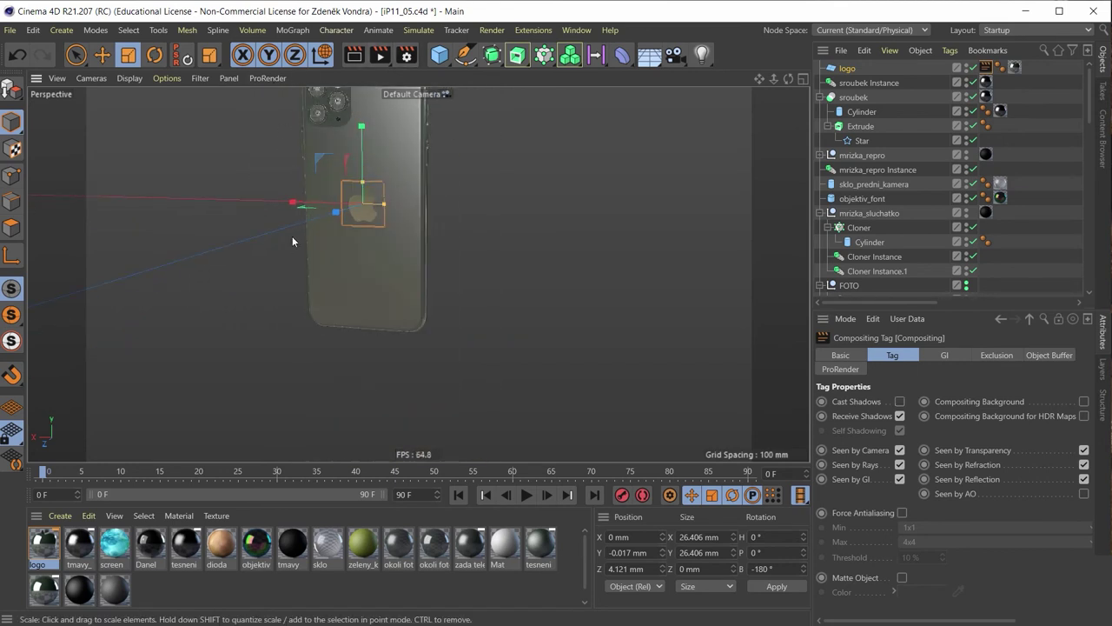
# Orbit the viewport until the phone's back faces the camera.
pyautogui.moveTo(352, 209)
pyautogui.keyDown('alt'); pyautogui.mouseDown()
pyautogui.moveTo(339, 226)
pyautogui.moveTo(407, 275)
pyautogui.mouseUp(); pyautogui.keyUp('alt')
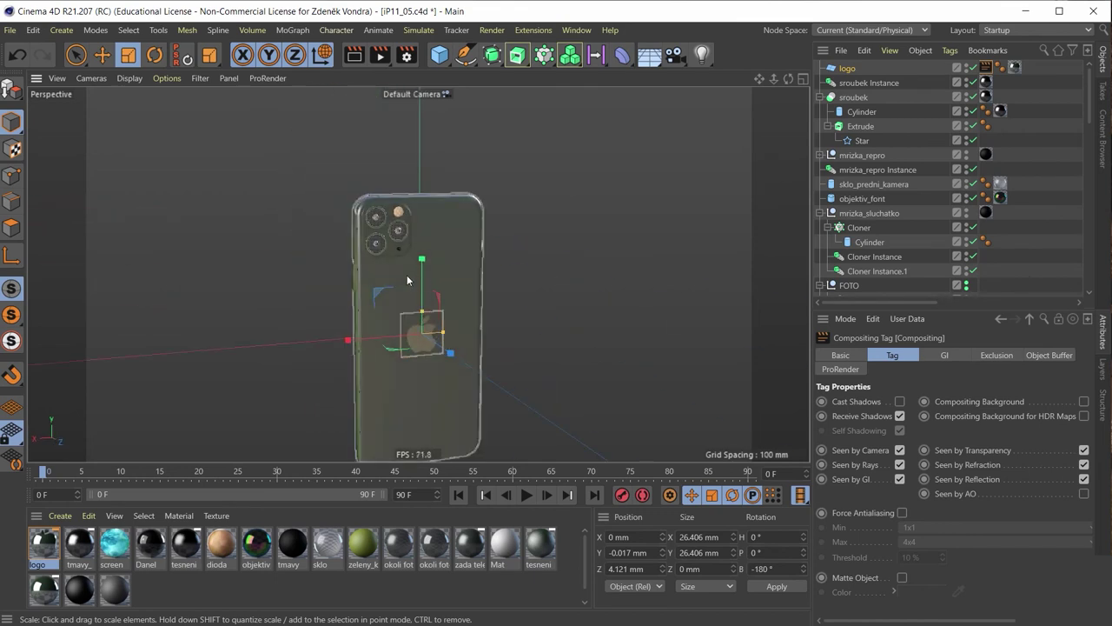
pyautogui.moveTo(407, 274)
pyautogui.keyDown('alt'); pyautogui.mouseDown()
pyautogui.moveTo(479, 304)
pyautogui.moveTo(574, 189)
pyautogui.mouseUp(); pyautogui.keyUp('alt')
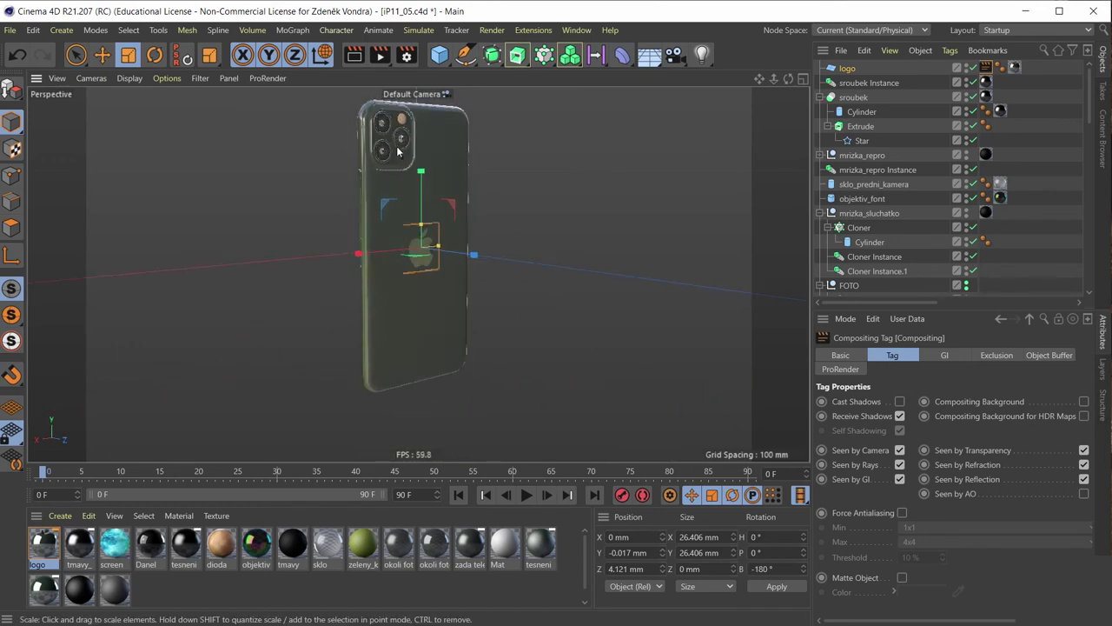
pyautogui.scroll(2, 396, 170)
pyautogui.moveTo(449, 184)
pyautogui.keyDown('alt'); pyautogui.mouseDown()
pyautogui.moveTo(633, 197)
pyautogui.moveTo(713, 217)
pyautogui.moveTo(476, 204)
pyautogui.moveTo(212, 168)
pyautogui.moveTo(184, 149)
pyautogui.moveTo(461, 153)
pyautogui.moveTo(438, 178)
pyautogui.moveTo(502, 168)
pyautogui.mouseUp(); pyautogui.keyUp('alt')
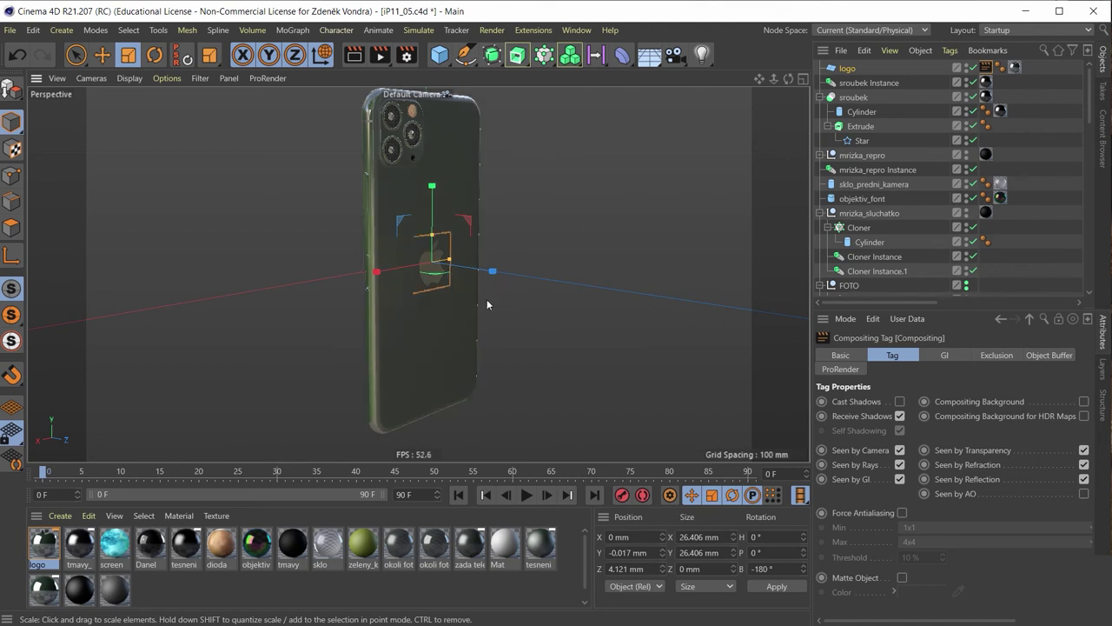
pyautogui.keyDown('alt'); pyautogui.moveTo(482, 321); pyautogui.dragTo(438, 289); pyautogui.keyUp('alt')
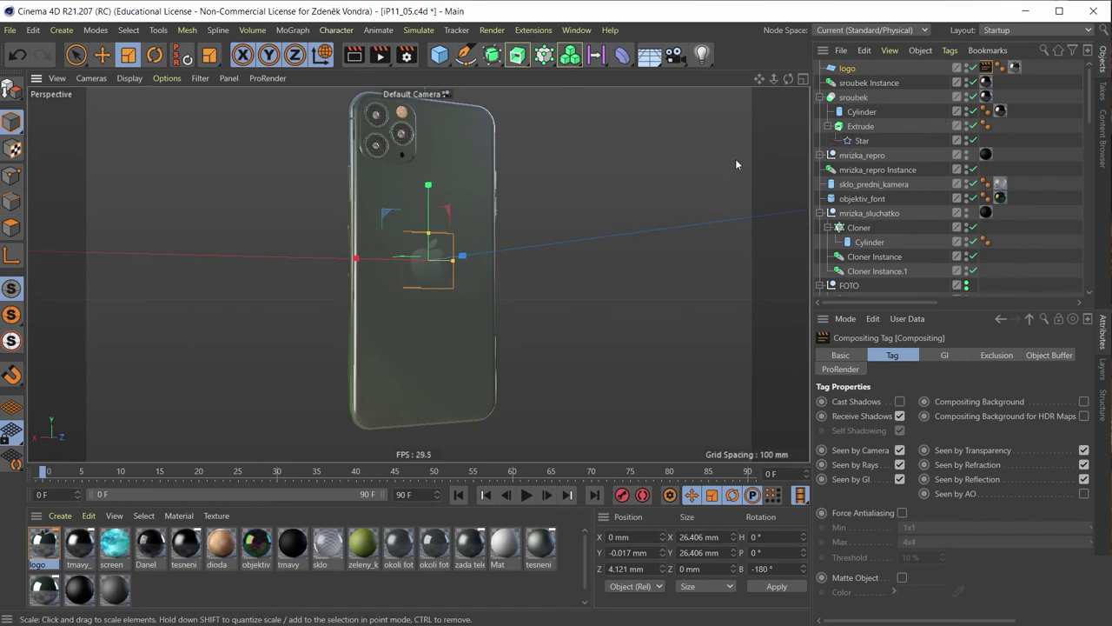
pyautogui.moveTo(626, 219)
pyautogui.keyDown('alt'); pyautogui.mouseDown()
pyautogui.moveTo(453, 278)
pyautogui.moveTo(460, 271)
pyautogui.mouseUp(); pyautogui.keyUp('alt')
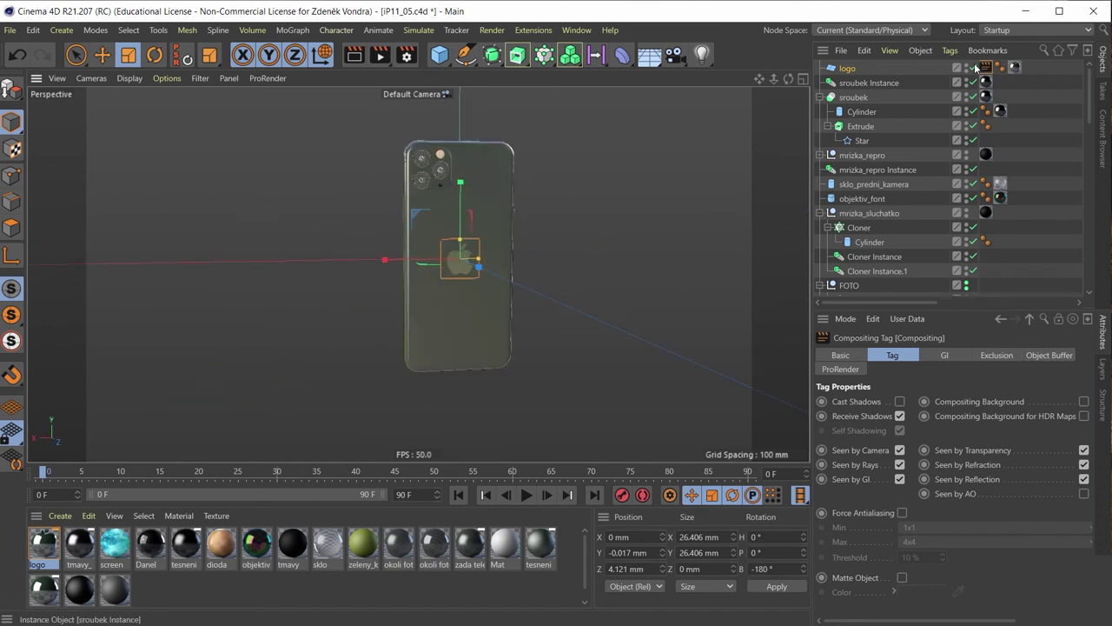
# Group every phone part under a null named IP and add an Instance of it.
pyautogui.click(840, 71)
pyautogui.scroll(-5, 866, 174)
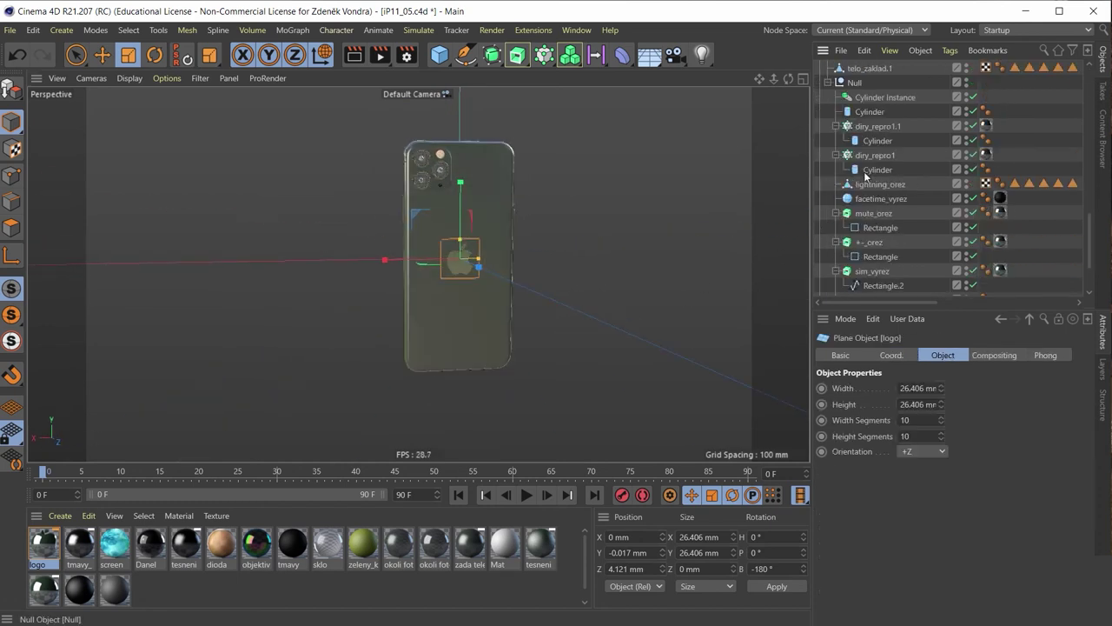
pyautogui.scroll(-5, 867, 184)
pyautogui.keyDown('shift'); pyautogui.click(848, 289); pyautogui.keyUp('shift')
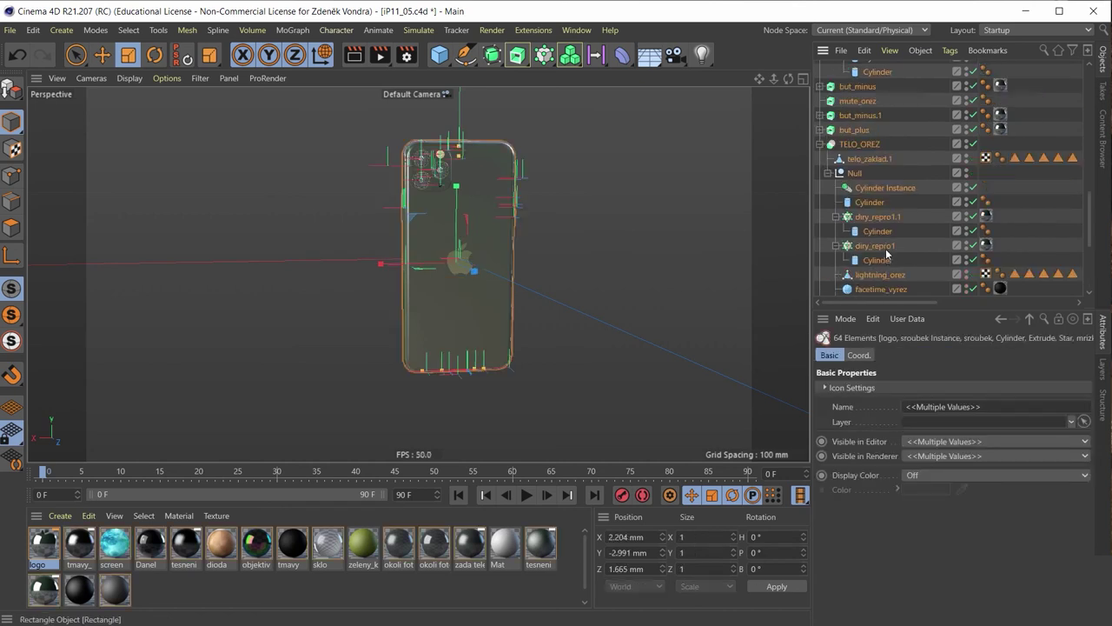
pyautogui.scroll(10, 882, 243)
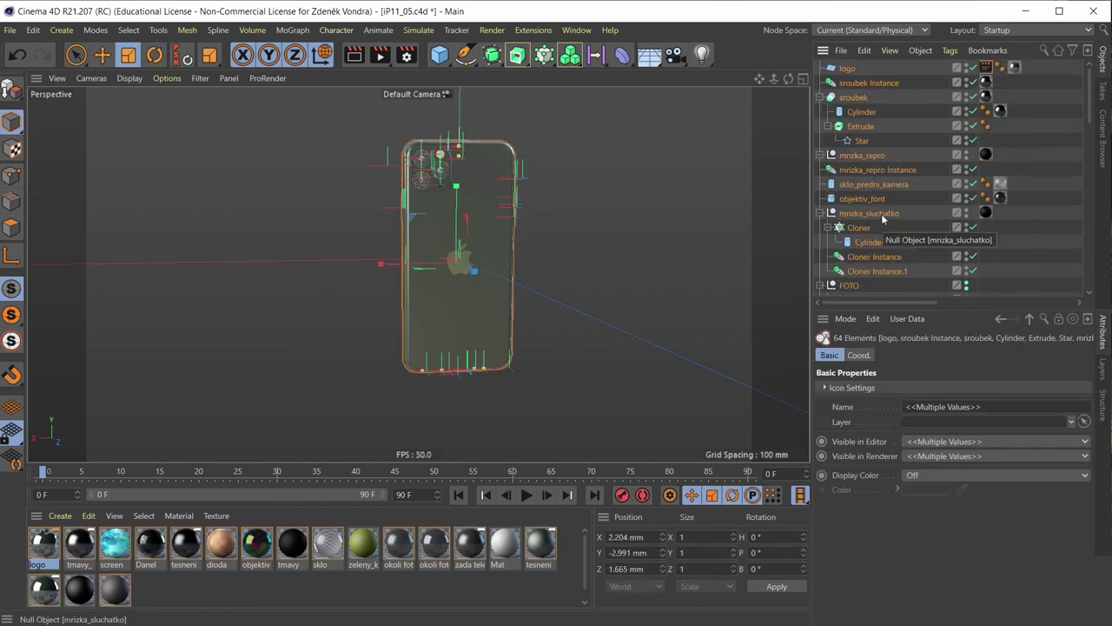
pyautogui.hotkey('alt', 'g')
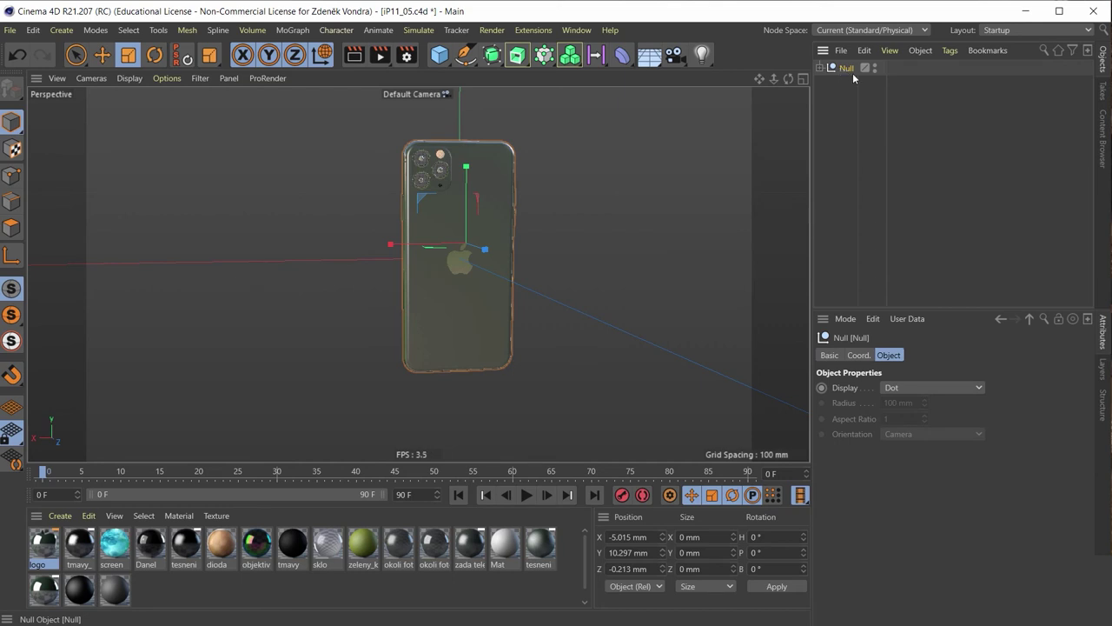
pyautogui.doubleClick(846, 67)
pyautogui.write('iP')
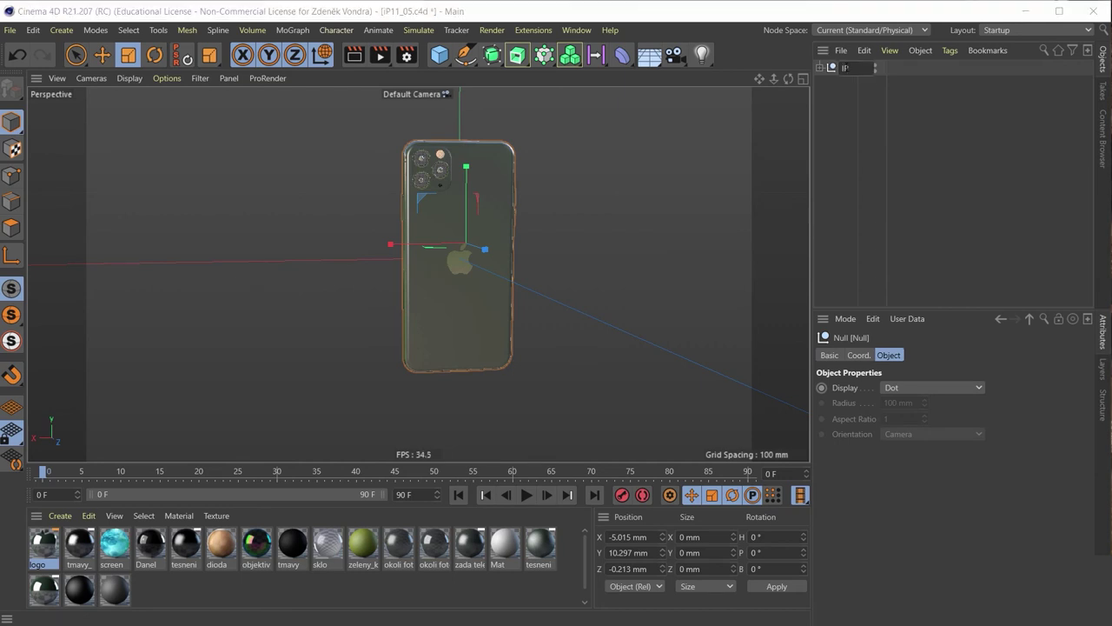
pyautogui.press('Return')
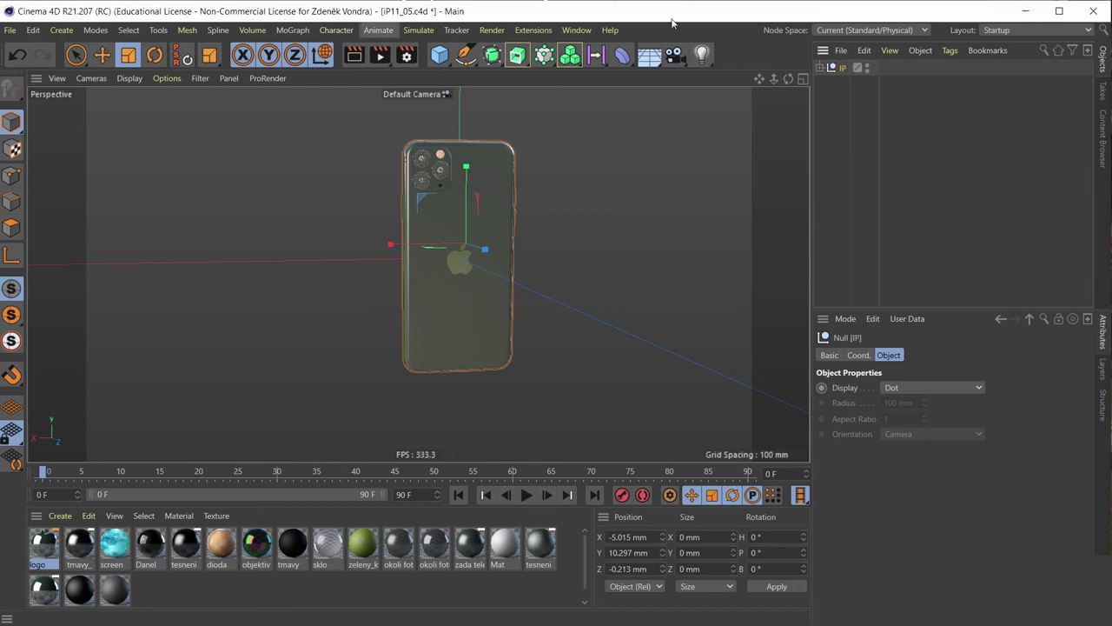
pyautogui.click(494, 61)
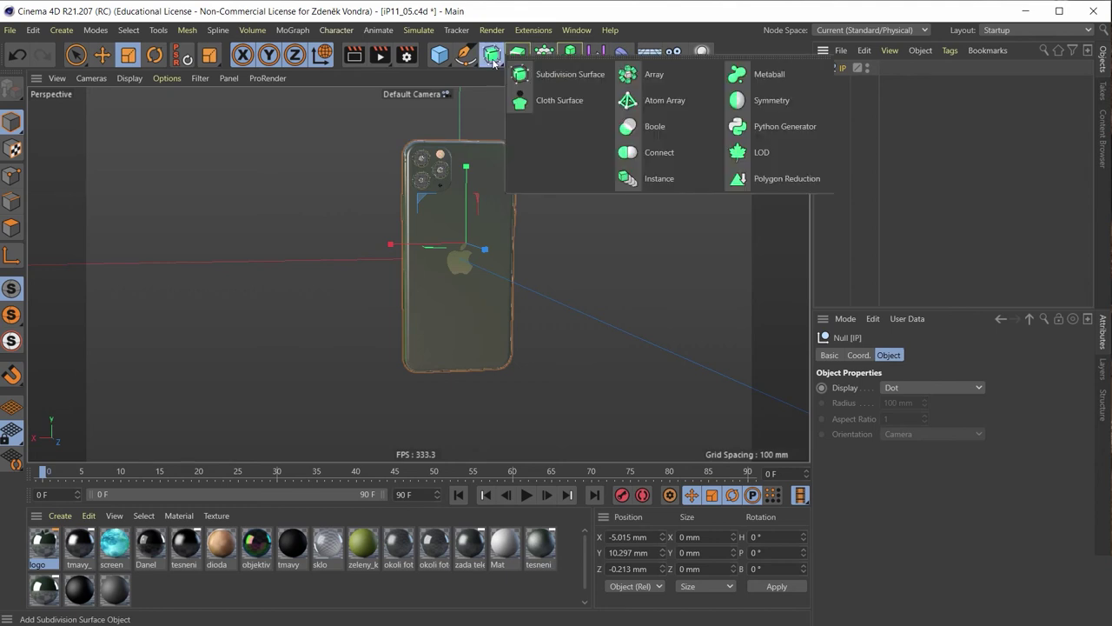
pyautogui.click(675, 180)
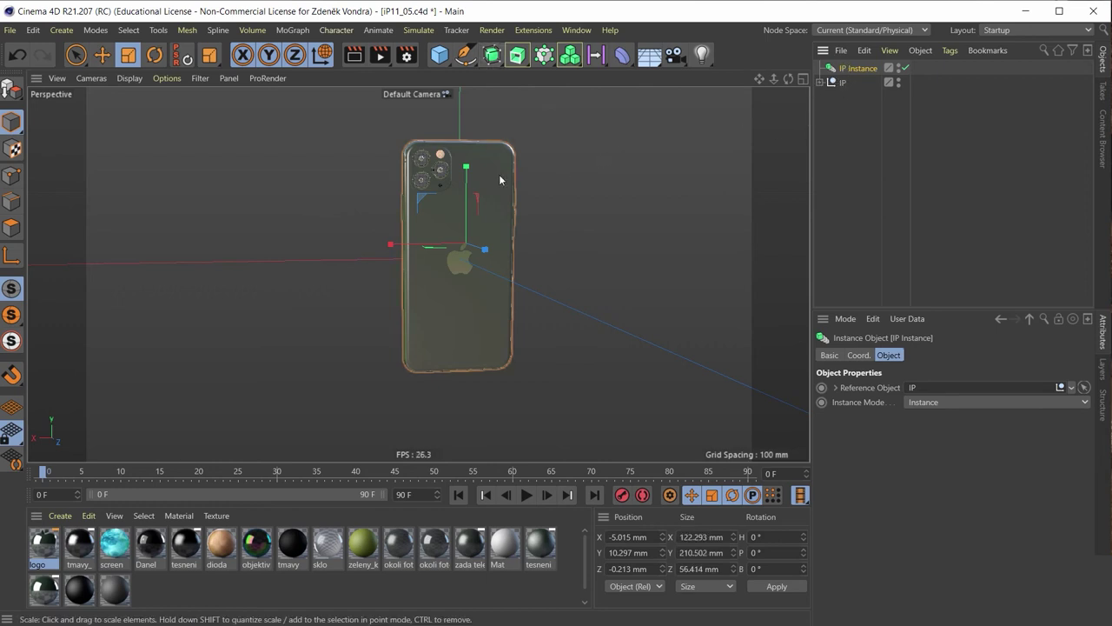
# Move the IP Instance left along X to sit beside the original phone.
pyautogui.click(104, 56)
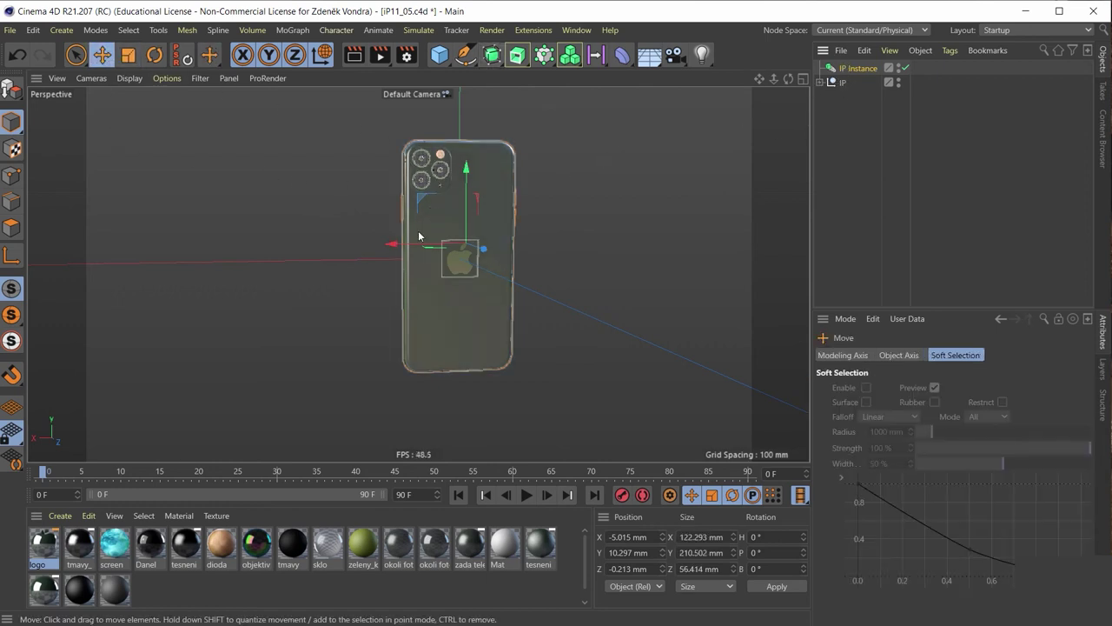
pyautogui.moveTo(348, 236); pyautogui.dragTo(302, 235)
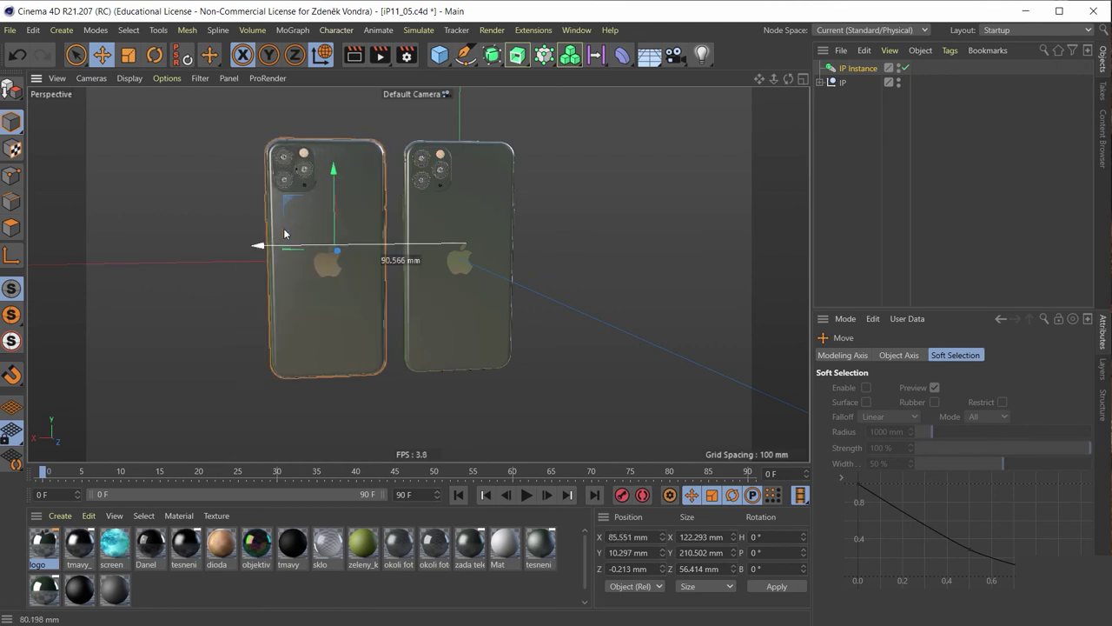
pyautogui.moveTo(301, 234); pyautogui.dragTo(283, 228)
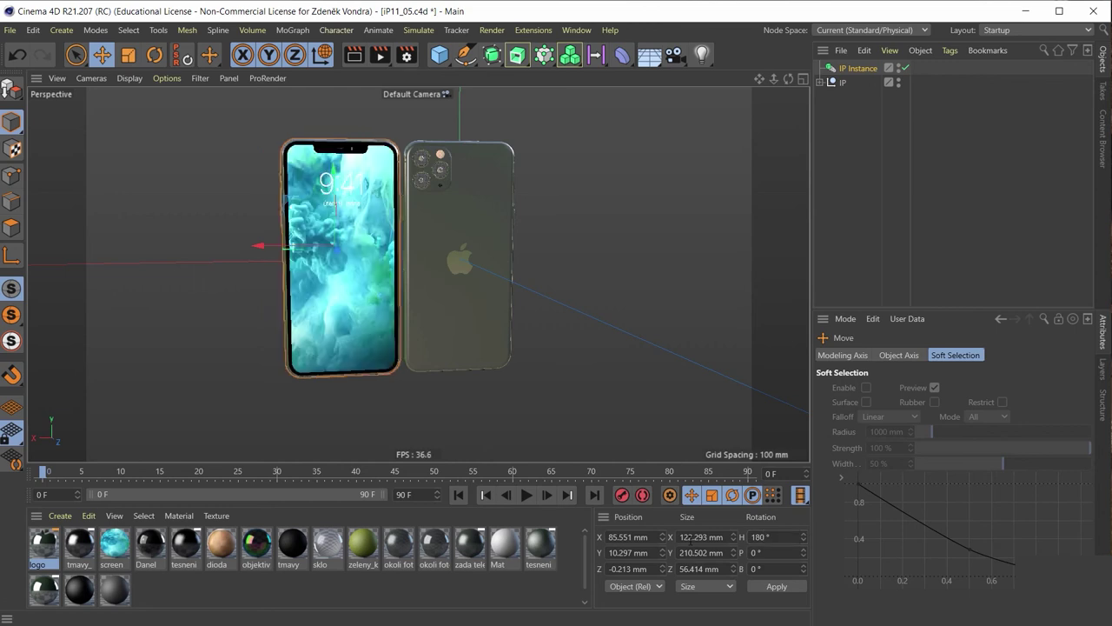
pyautogui.moveTo(277, 249); pyautogui.dragTo(265, 250)
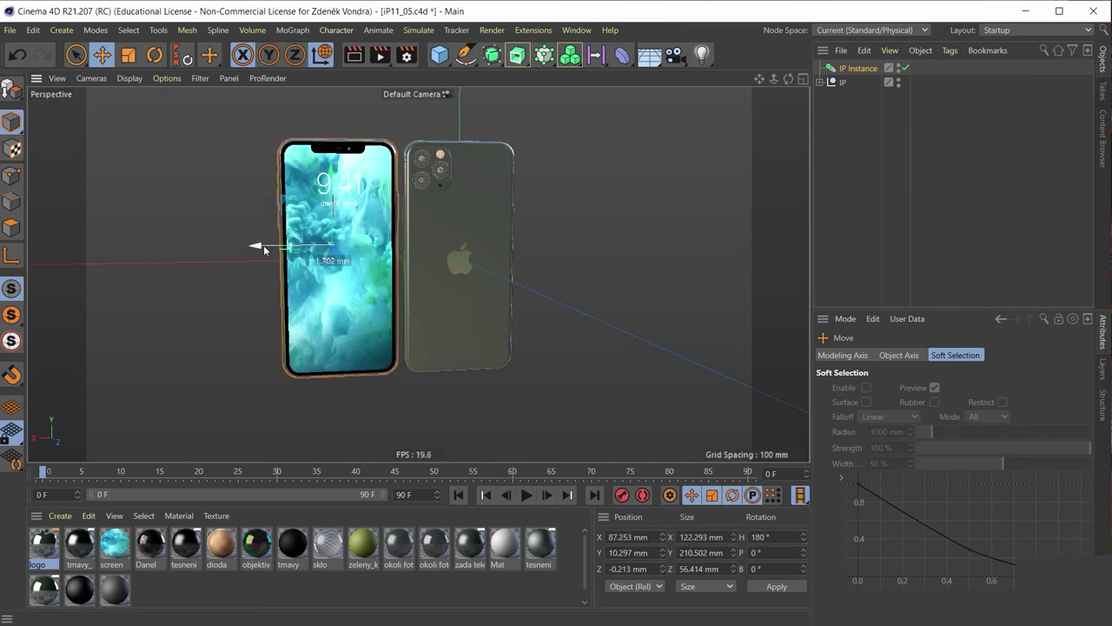
pyautogui.moveTo(430, 203); pyautogui.dragTo(254, 199)
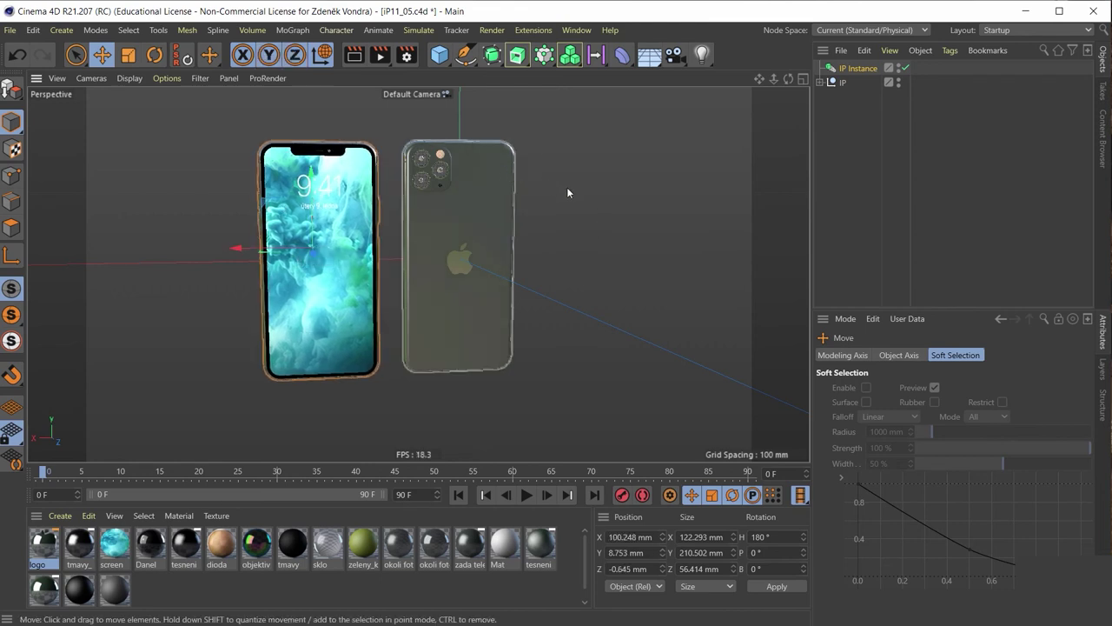
# Orbit closer to re-angle the view of both phones.
pyautogui.moveTo(619, 209)
pyautogui.keyDown('alt'); pyautogui.mouseDown()
pyautogui.moveTo(513, 191)
pyautogui.moveTo(547, 171)
pyautogui.moveTo(452, 168)
pyautogui.moveTo(468, 204)
pyautogui.moveTo(551, 284)
pyautogui.moveTo(577, 262)
pyautogui.mouseUp(); pyautogui.keyUp('alt')
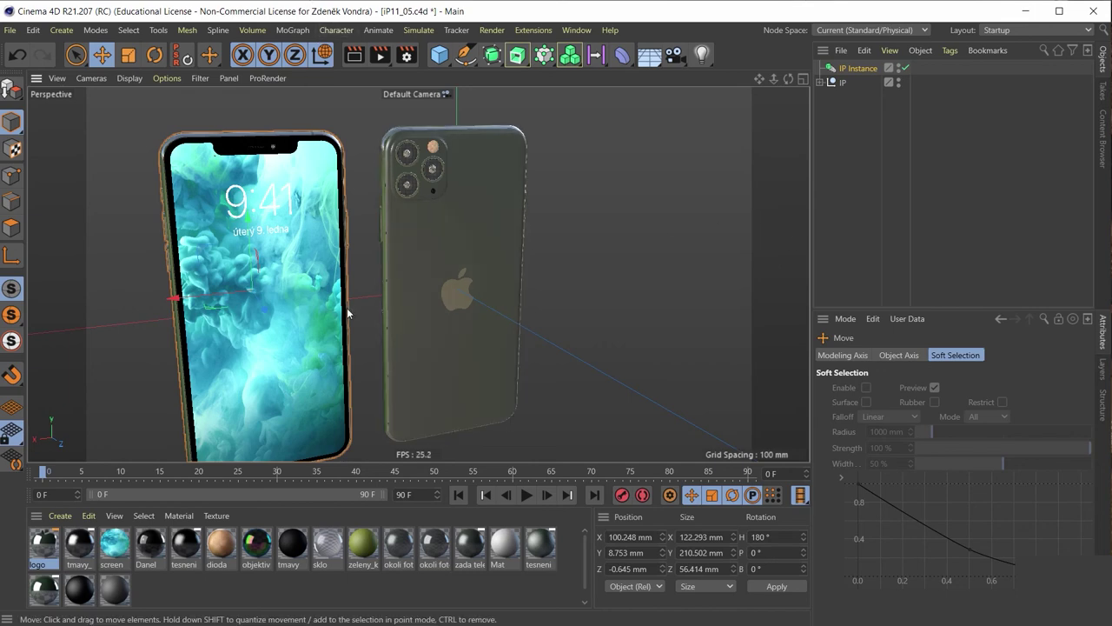
pyautogui.keyDown('alt'); pyautogui.moveTo(347, 310); pyautogui.dragTo(300, 313); pyautogui.keyUp('alt')
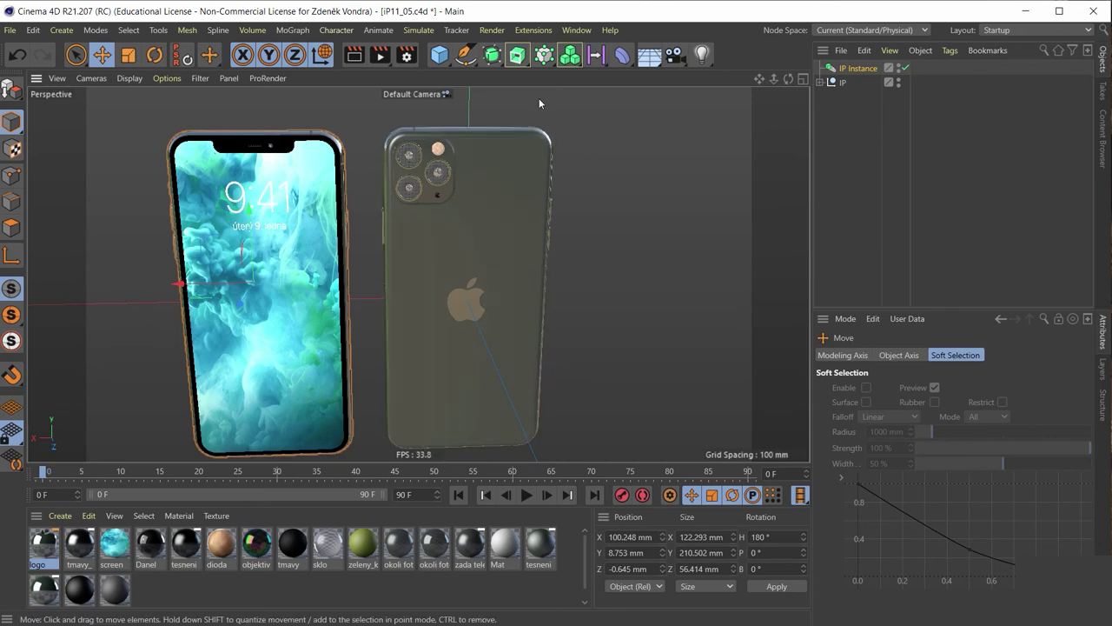
pyautogui.moveTo(566, 215)
pyautogui.keyDown('alt'); pyautogui.mouseDown()
pyautogui.moveTo(525, 169)
pyautogui.moveTo(503, 170)
pyautogui.moveTo(555, 182)
pyautogui.moveTo(495, 186)
pyautogui.mouseUp(); pyautogui.keyUp('alt')
# Create a new material named pozadi.
pyautogui.doubleClick(218, 596)
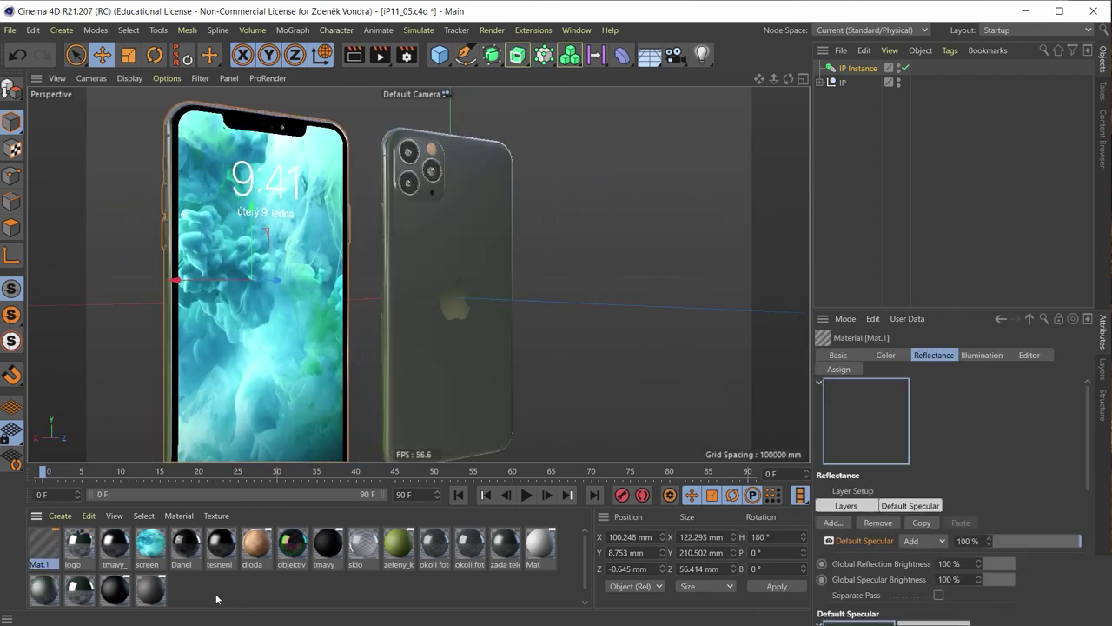
pyautogui.doubleClick(35, 545)
pyautogui.write('pozadi')
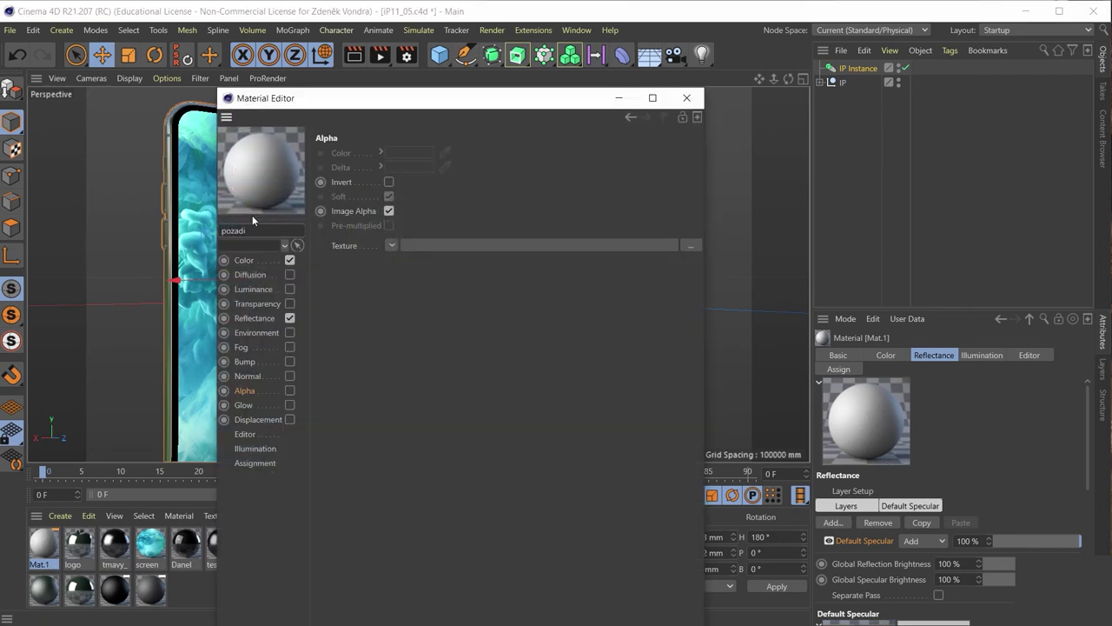
pyautogui.press('Return')
# Give pozadi's Color channel a 2D - Circular Gradient texture.
pyautogui.click(261, 262)
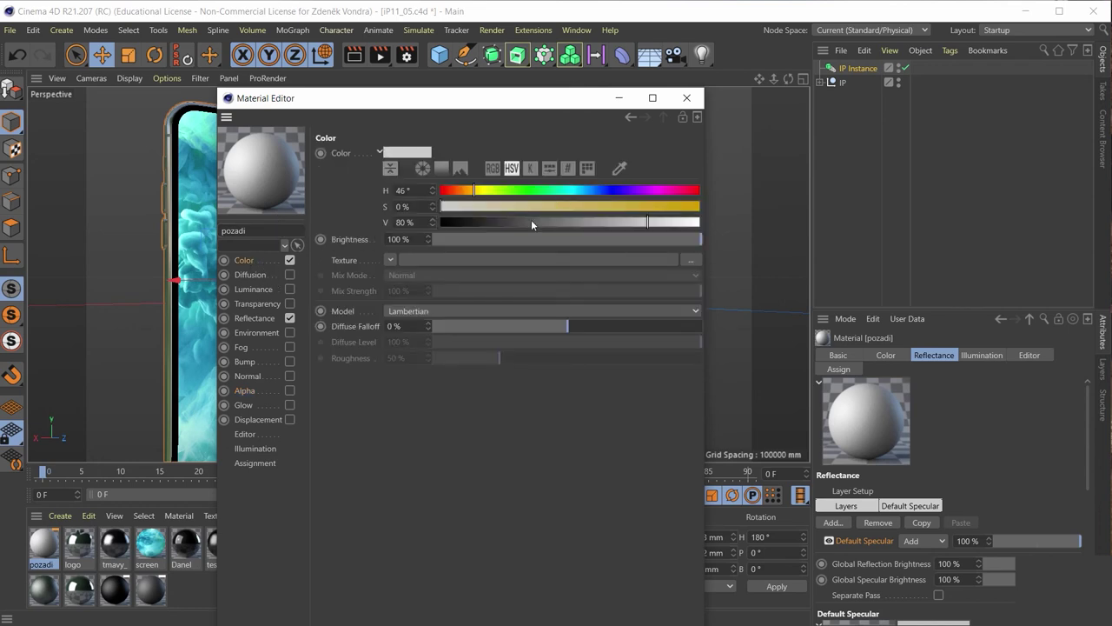
pyautogui.click(385, 258)
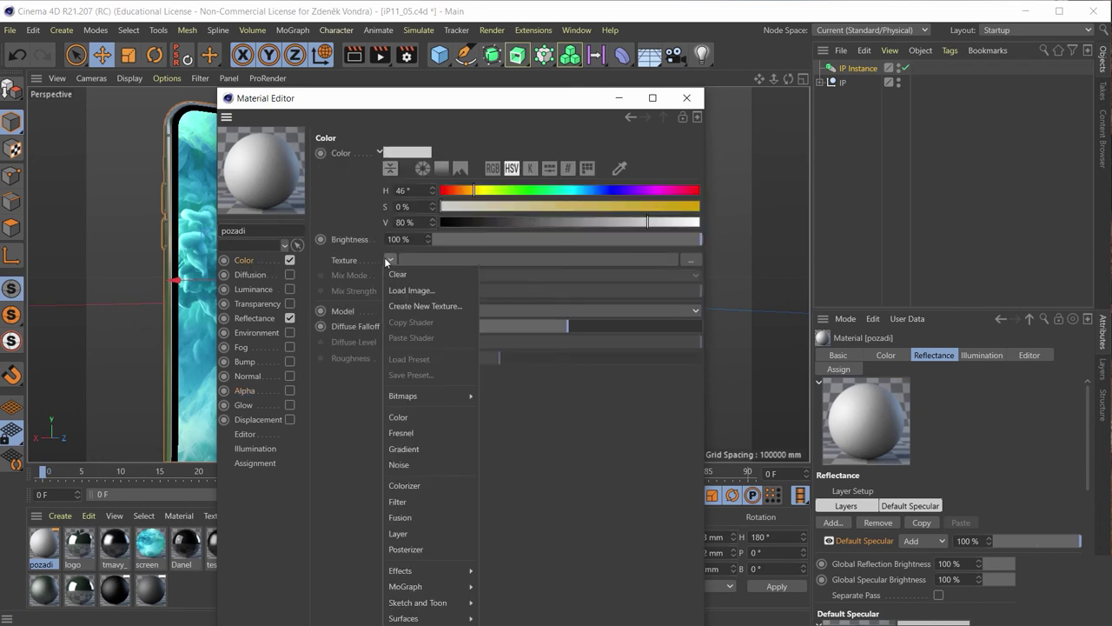
pyautogui.click(431, 447)
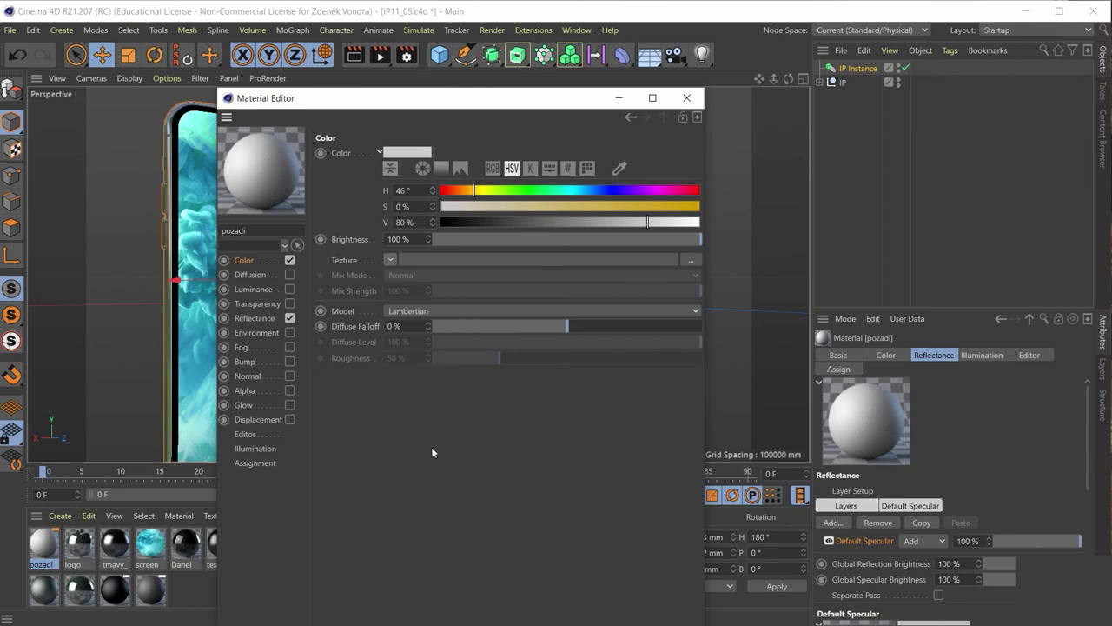
pyautogui.click(494, 260)
pyautogui.click(455, 295)
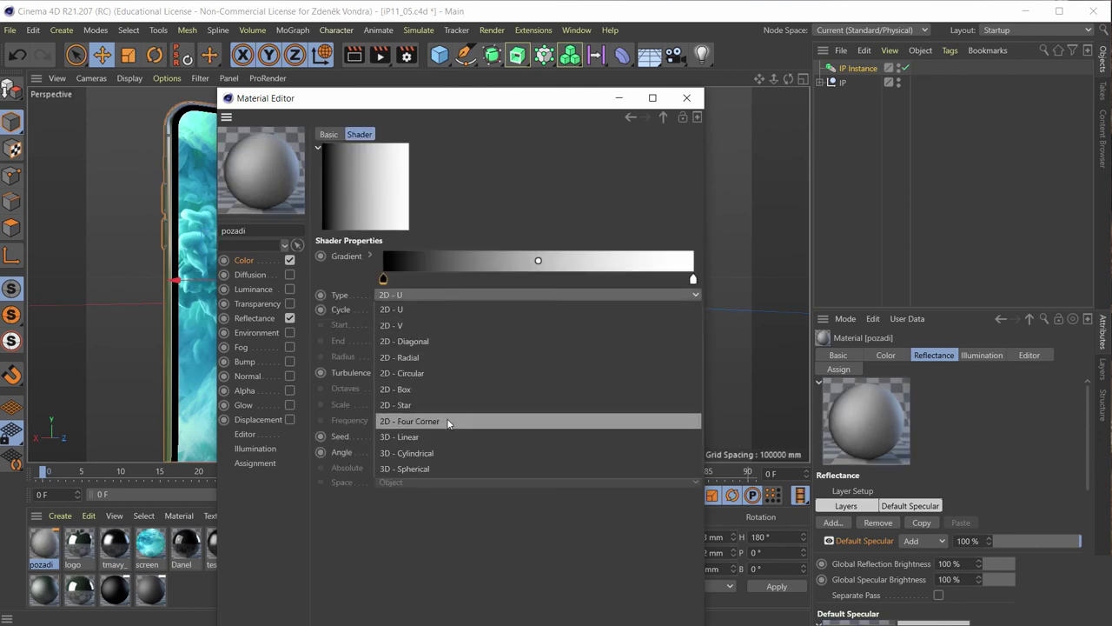
pyautogui.click(446, 375)
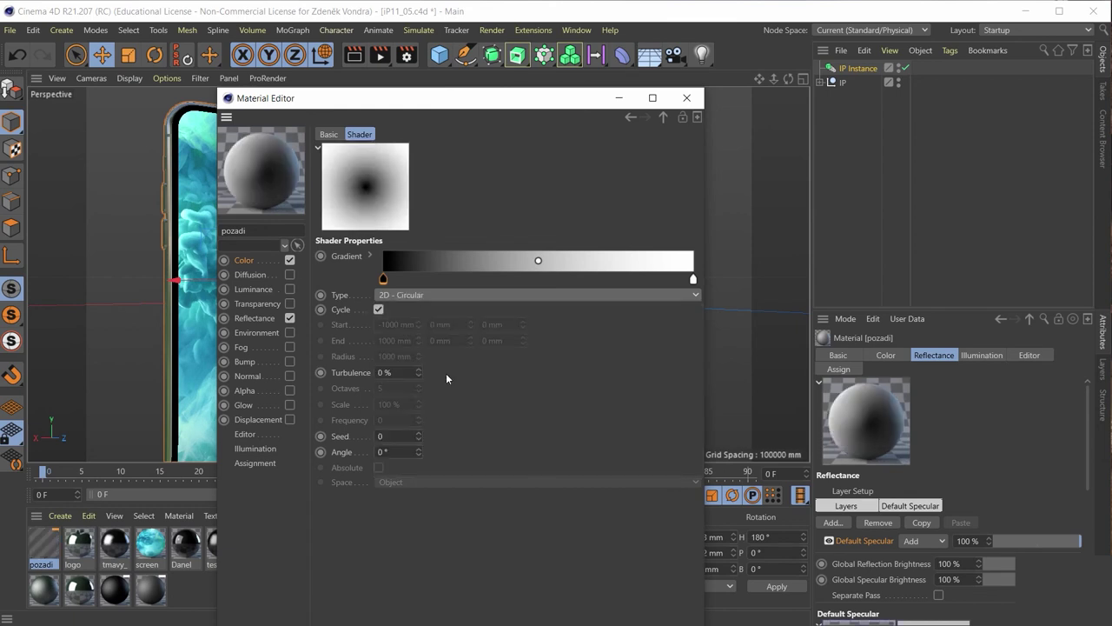
# Set the gradient knots to black and 30% grey, then minimize the Material Editor.
pyautogui.doubleClick(693, 279)
pyautogui.moveTo(635, 324); pyautogui.dragTo(603, 324)
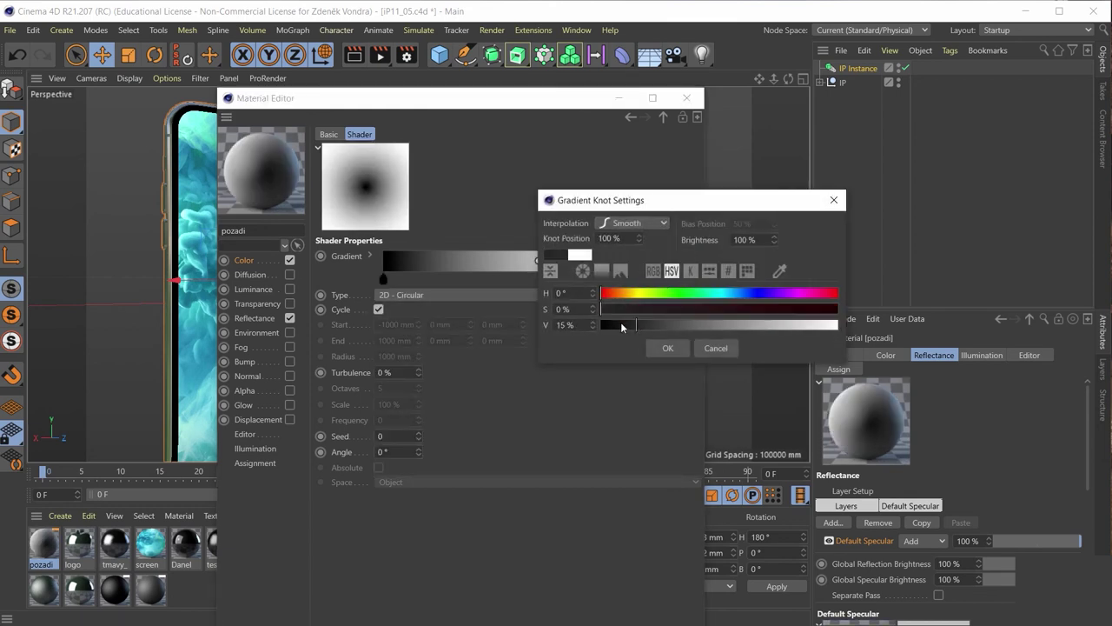
pyautogui.click(667, 348)
pyautogui.doubleClick(384, 280)
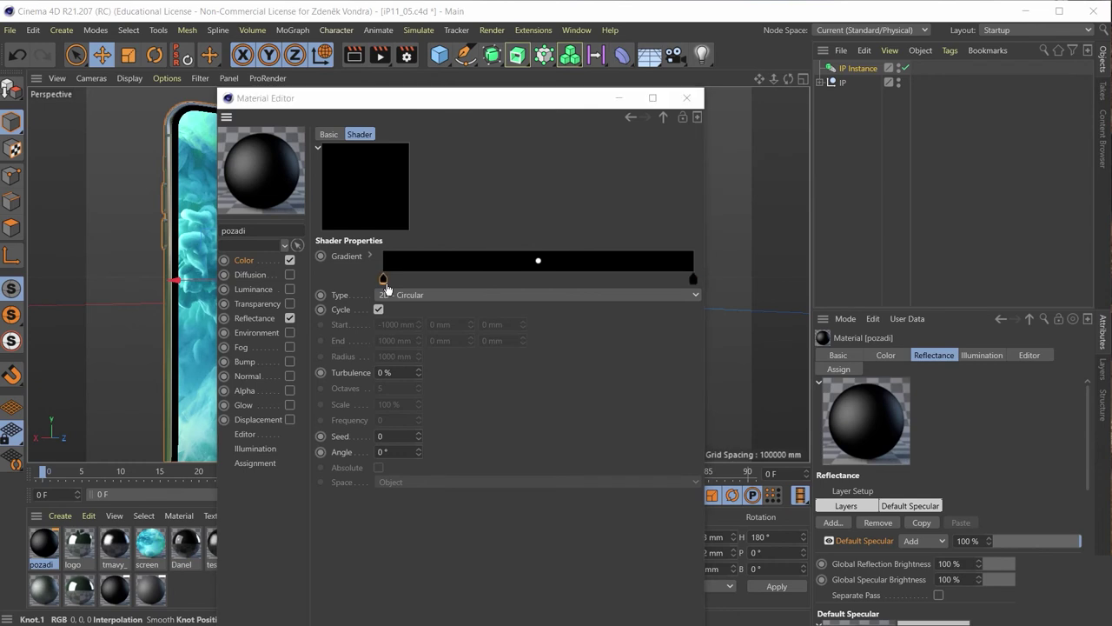
pyautogui.moveTo(390, 330); pyautogui.dragTo(364, 330)
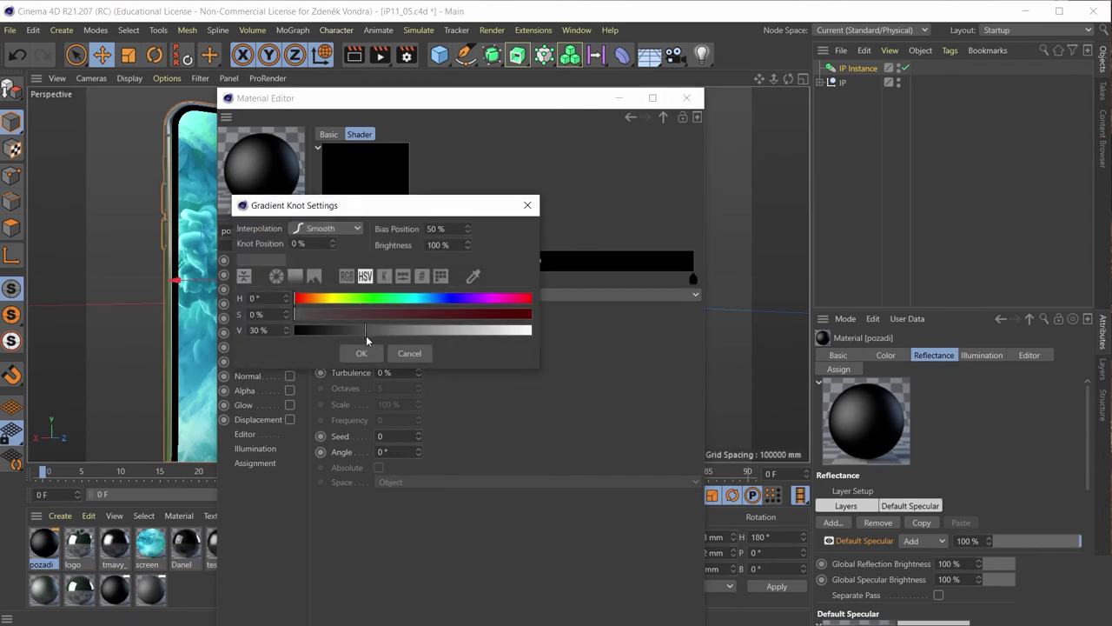
pyautogui.click(367, 354)
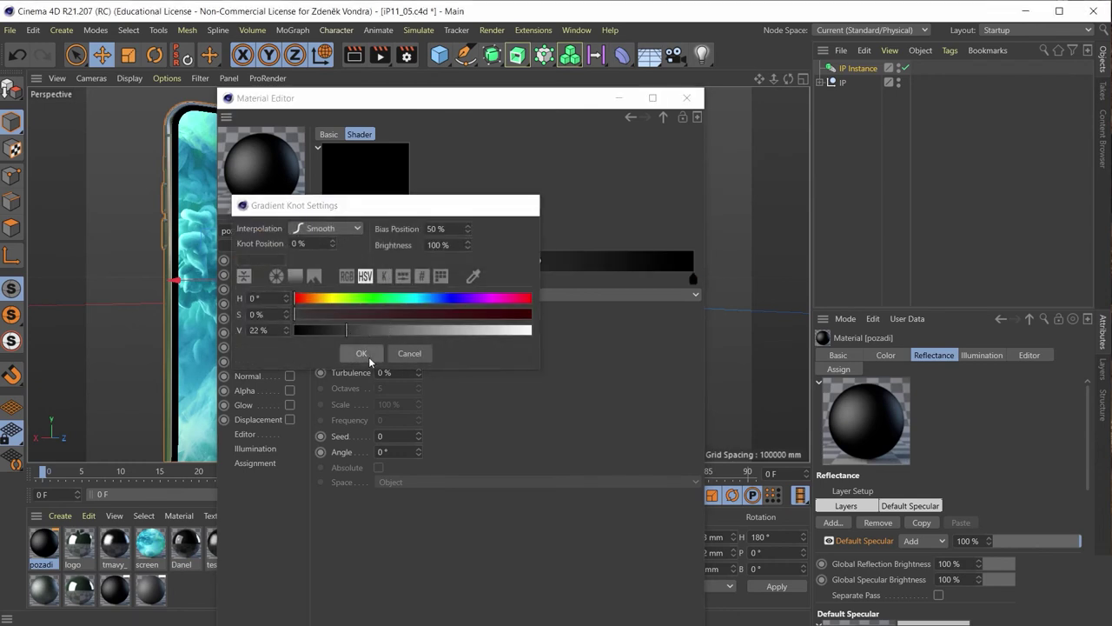
pyautogui.click(619, 97)
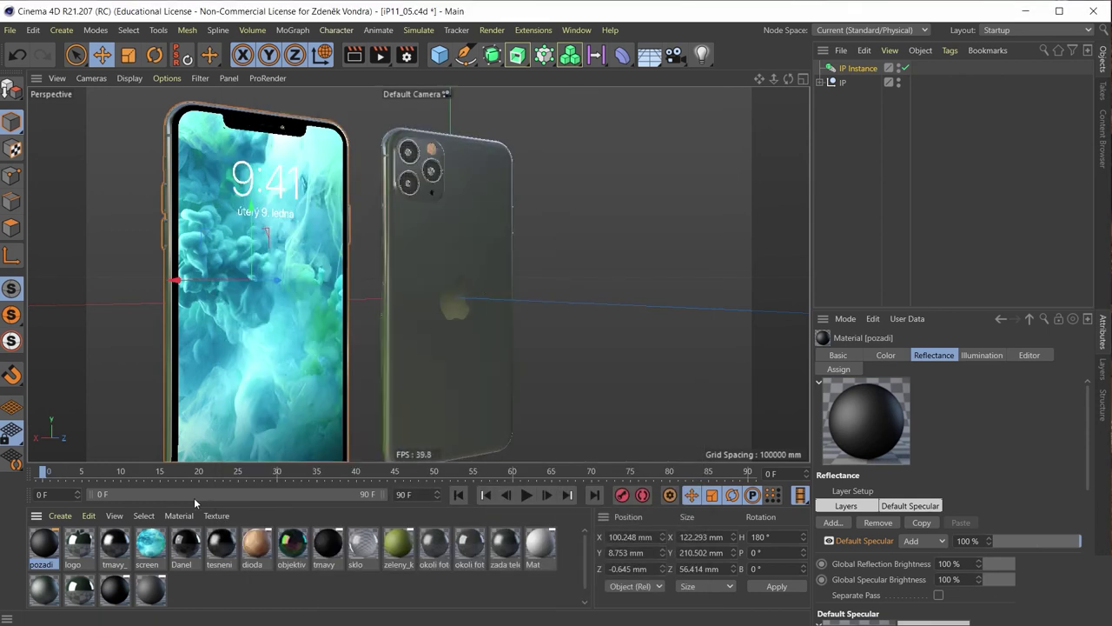
# Add a Background object and apply the pozadi material to it.
pyautogui.click(651, 58)
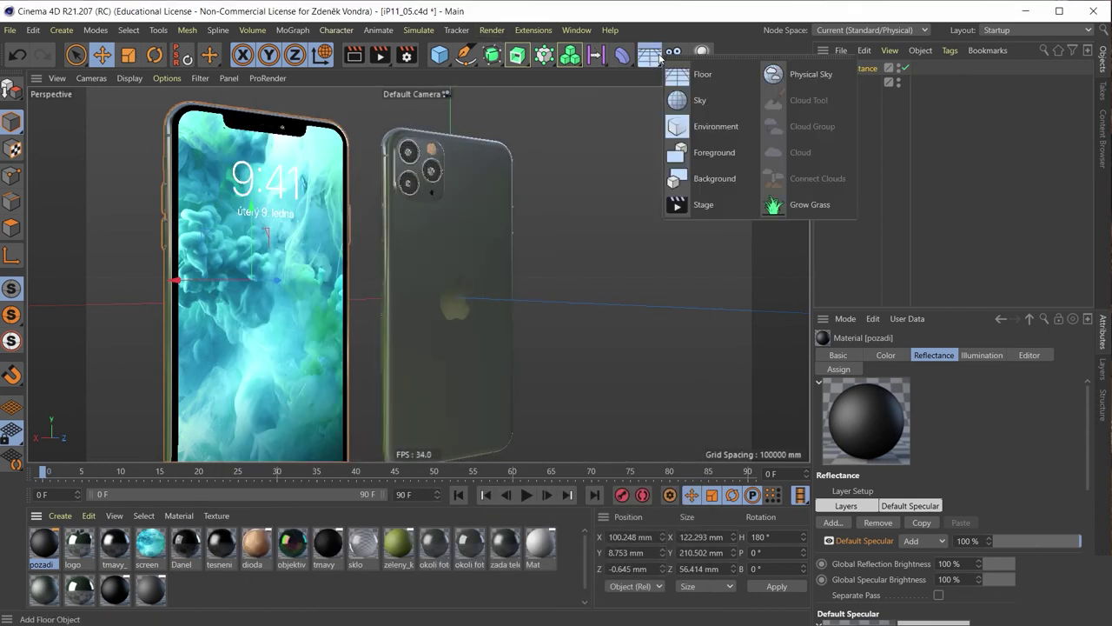
pyautogui.click(686, 178)
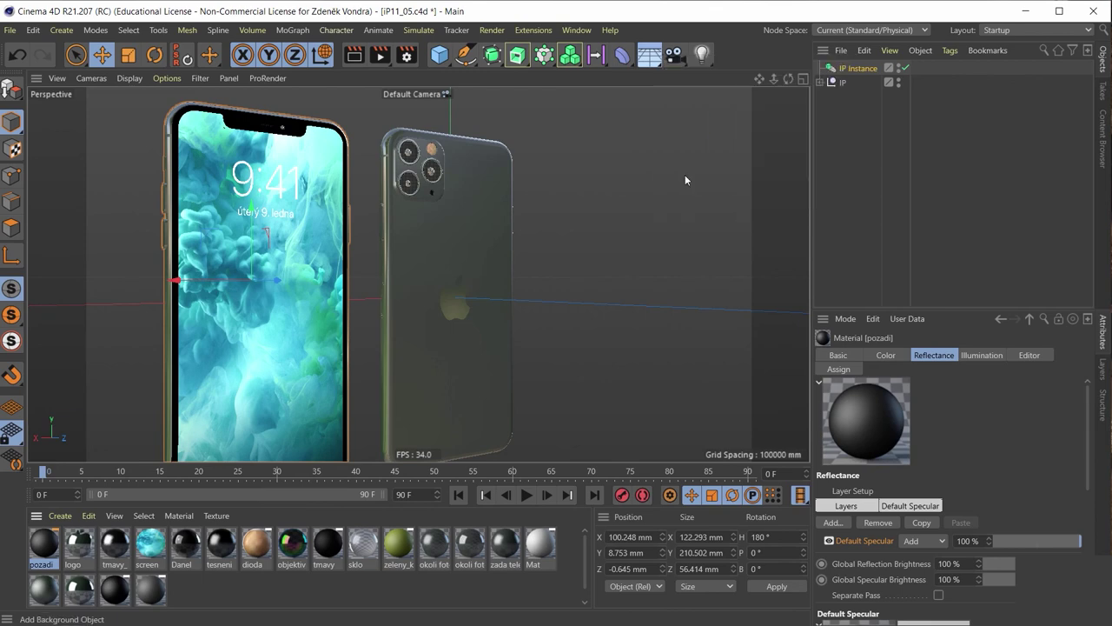
pyautogui.click(45, 548)
pyautogui.moveTo(802, 84); pyautogui.dragTo(869, 68)
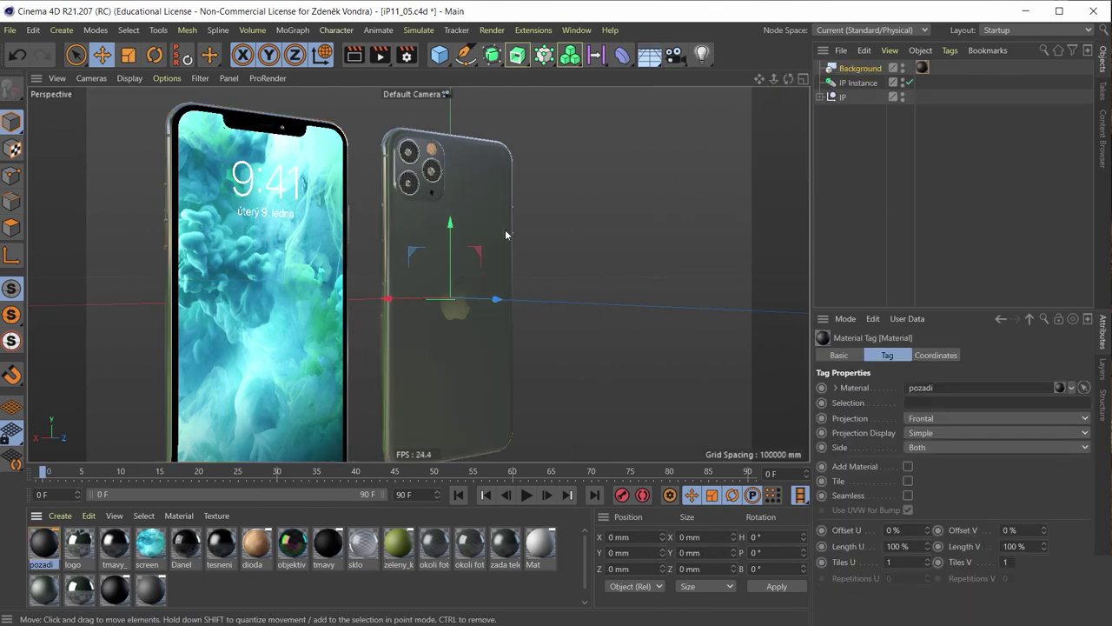
# Reframe the view on both phones and create a new blank material.
pyautogui.moveTo(558, 217)
pyautogui.keyDown('alt'); pyautogui.mouseDown()
pyautogui.moveTo(544, 214)
pyautogui.moveTo(580, 216)
pyautogui.moveTo(569, 211)
pyautogui.mouseUp(); pyautogui.keyUp('alt')
pyautogui.scroll(2, 558, 212)
pyautogui.scroll(2, 514, 232)
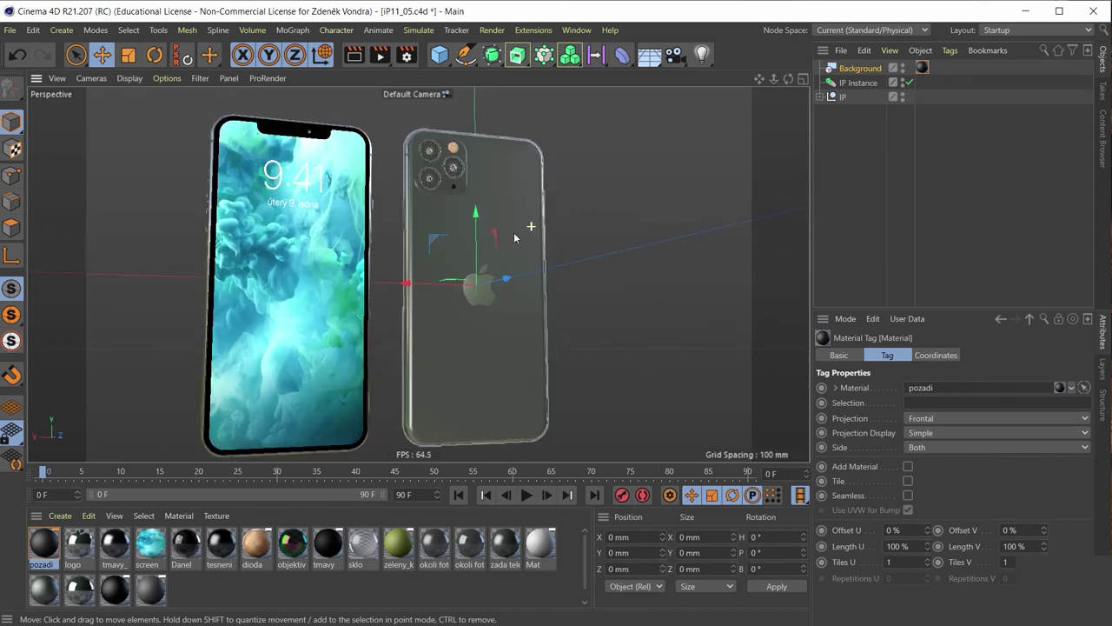
pyautogui.scroll(2, 591, 244)
pyautogui.keyDown('alt'); pyautogui.moveTo(591, 245); pyautogui.dragTo(586, 241); pyautogui.keyUp('alt')
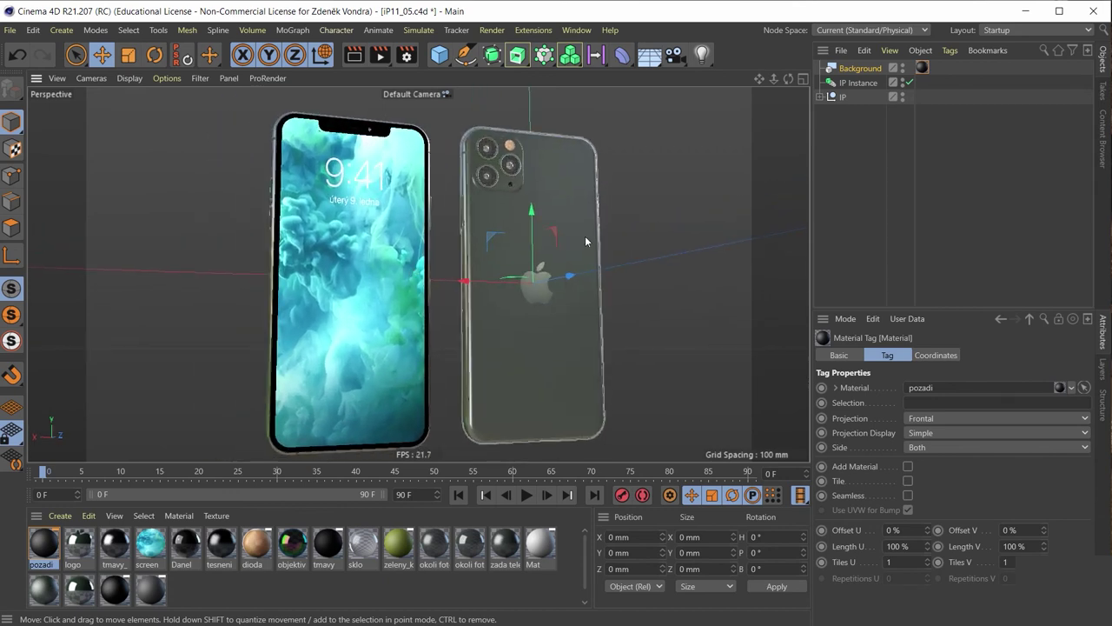
pyautogui.doubleClick(214, 582)
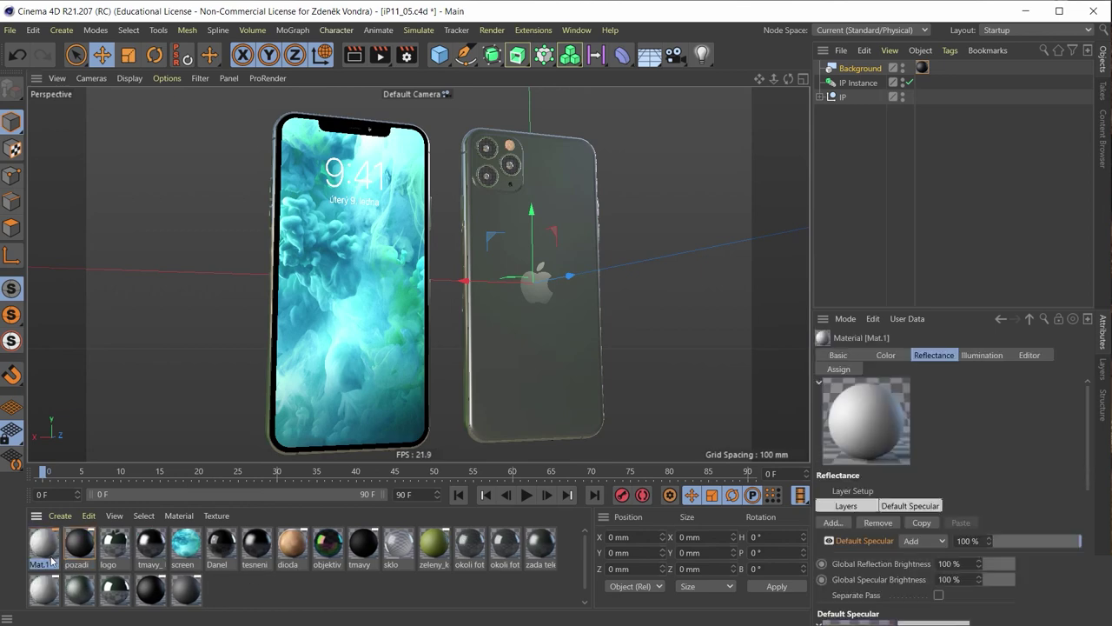
# Rename the new material to HDR obloha.
pyautogui.doubleClick(43, 545)
pyautogui.doubleClick(251, 230)
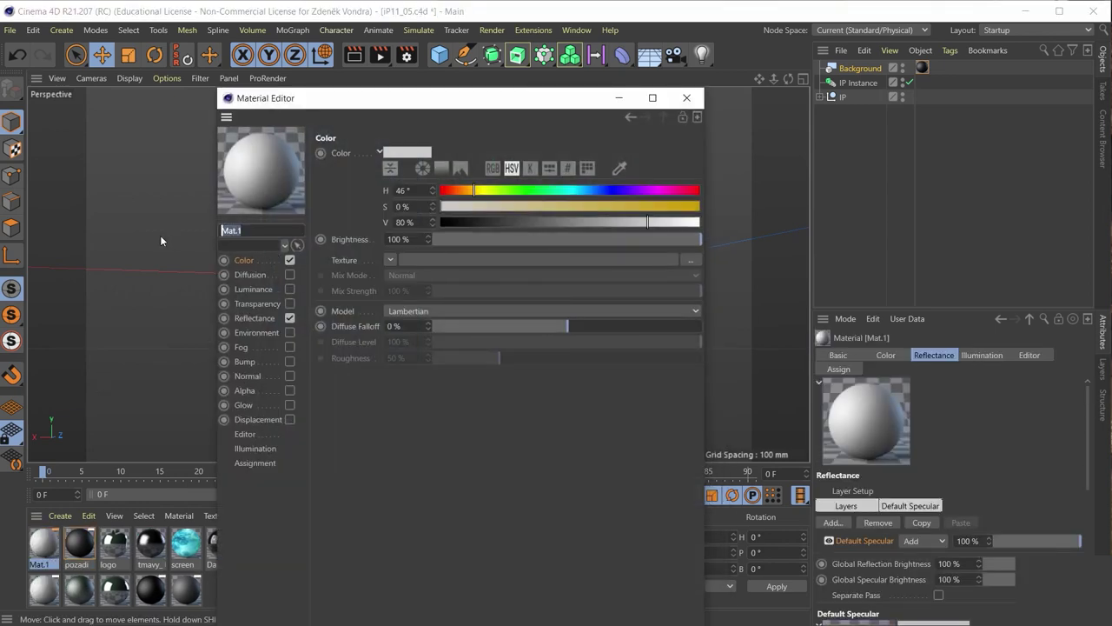
pyautogui.write('HDR')
pyautogui.write(' obloha')
pyautogui.press('Return')
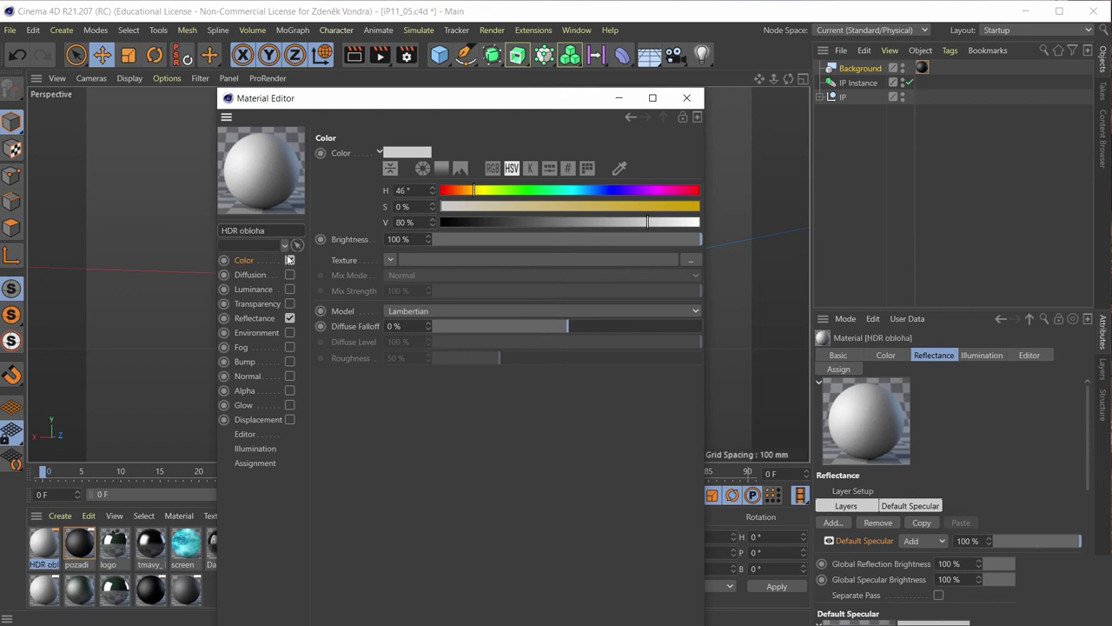
# Disable Color and Reflectance and enable only the Luminance channel.
pyautogui.click(289, 260)
pyautogui.click(290, 318)
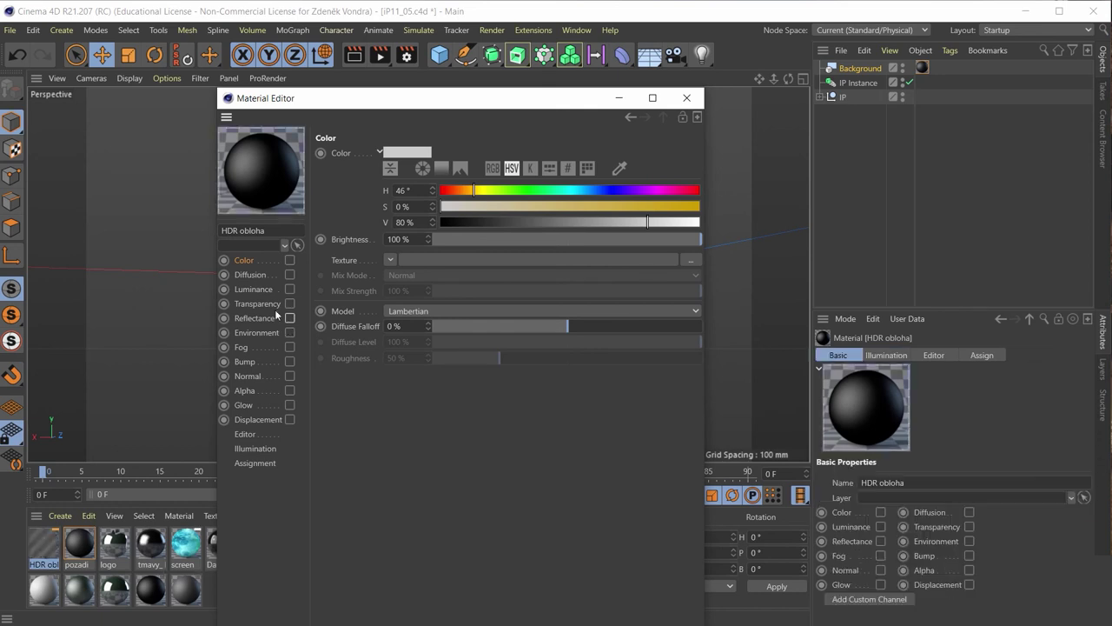
pyautogui.click(253, 289)
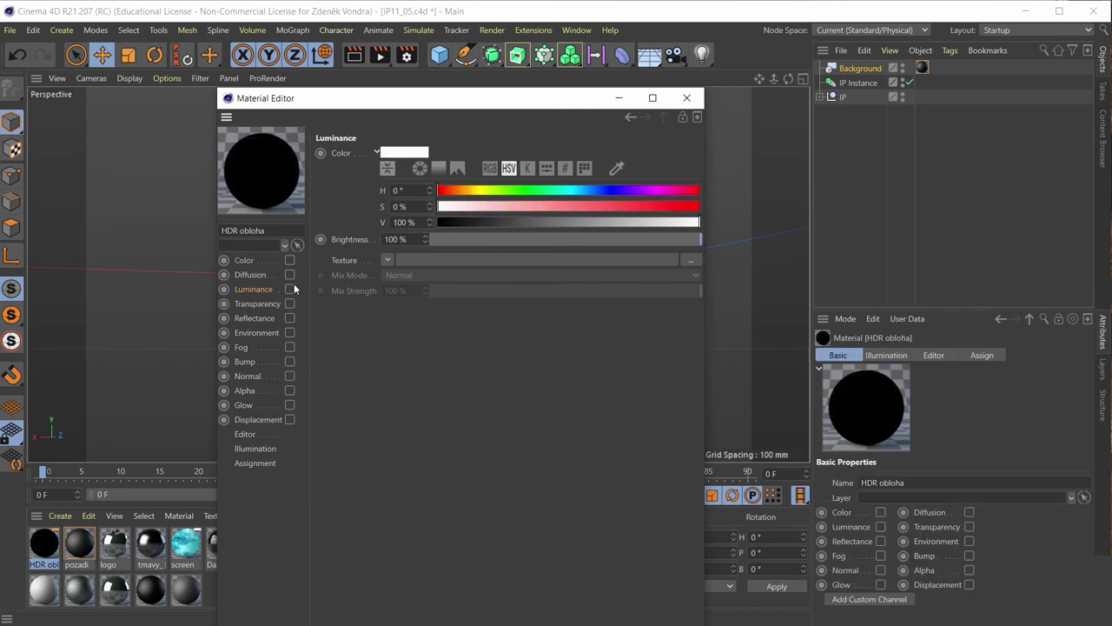
pyautogui.click(289, 289)
pyautogui.click(290, 304)
pyautogui.click(289, 304)
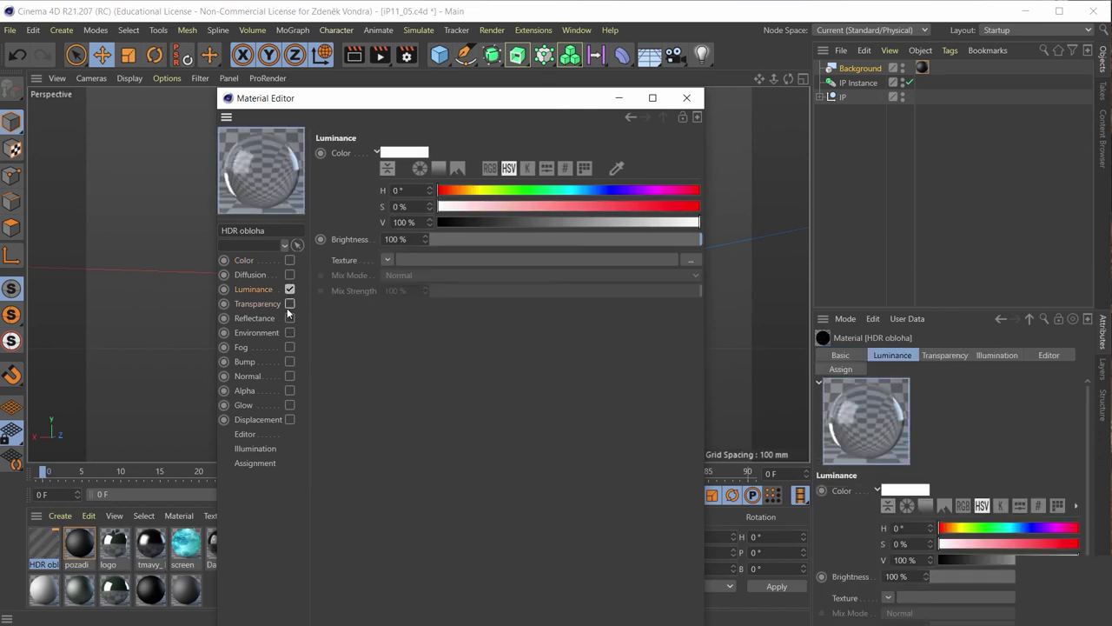
# Load studio021.hdr as the Luminance texture without copying it, then close the editor.
pyautogui.click(527, 259)
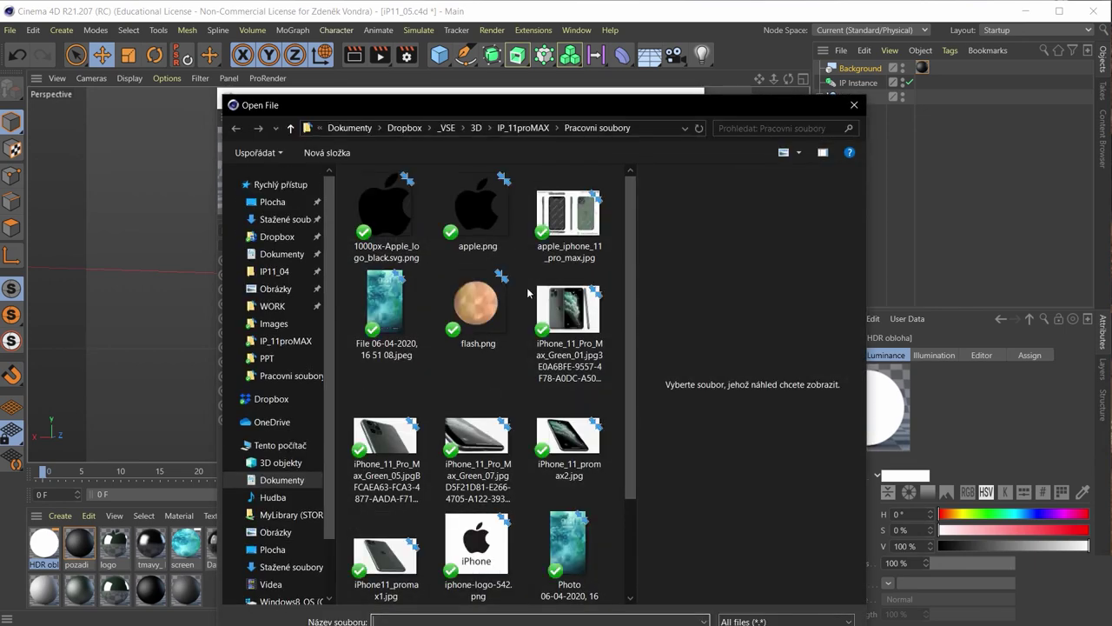
pyautogui.scroll(-2, 557, 367)
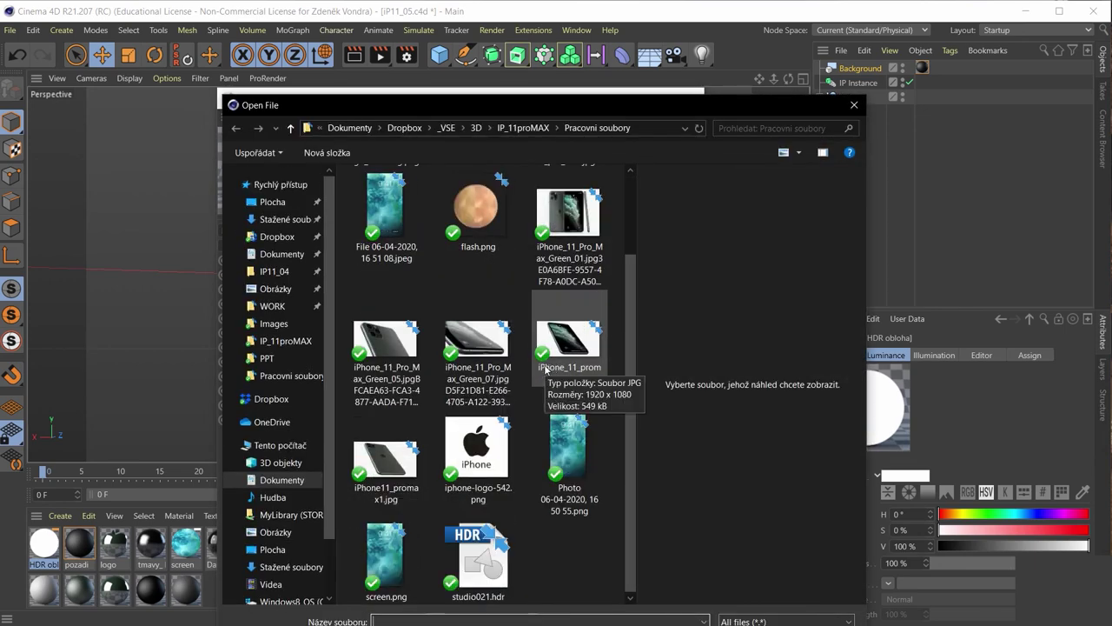
pyautogui.doubleClick(479, 547)
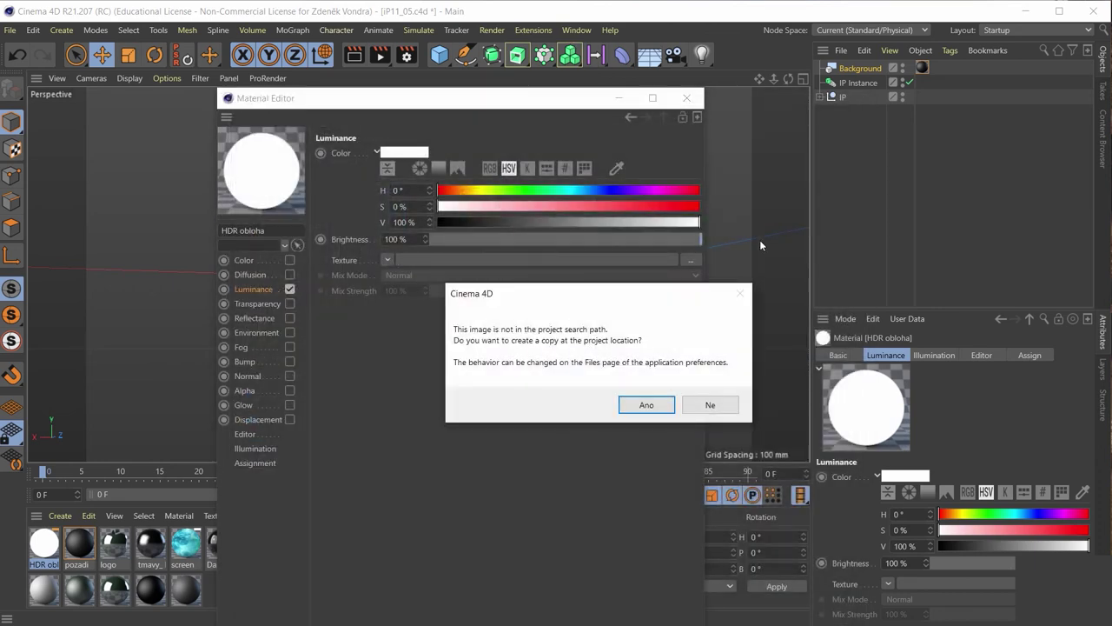
pyautogui.click(712, 405)
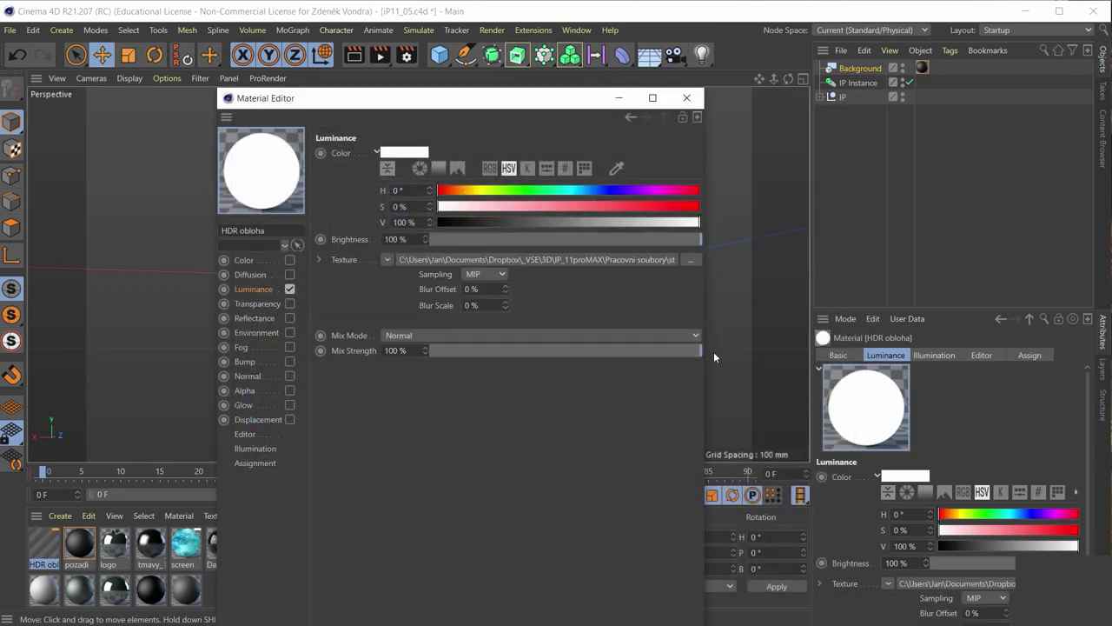
pyautogui.click(685, 101)
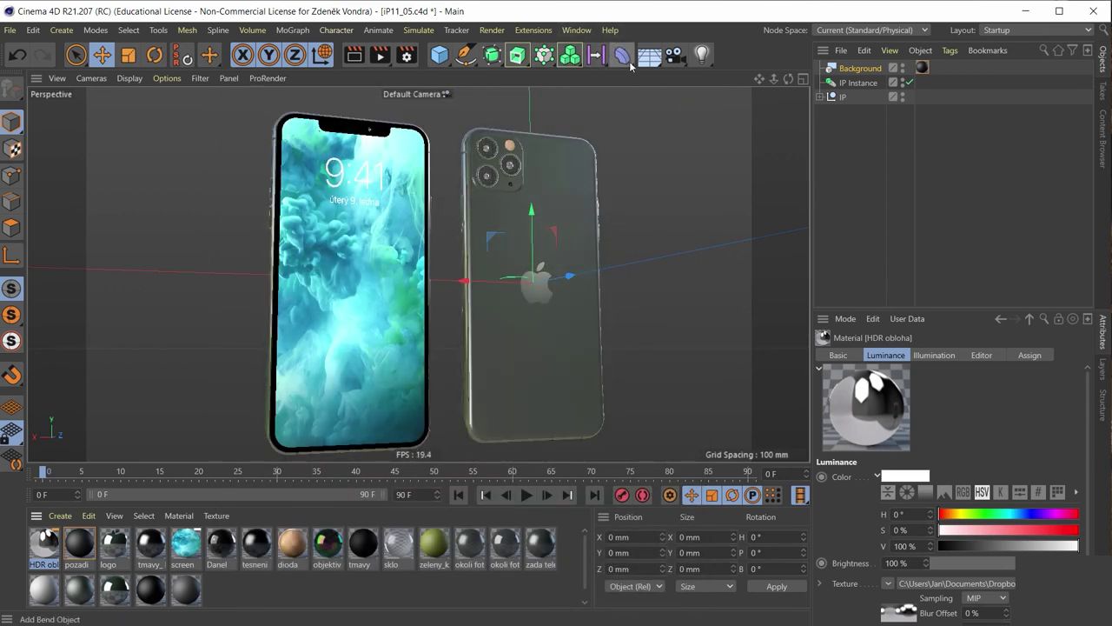
# Add a Sky object and apply the HDR obloha material to it.
pyautogui.click(648, 68)
pyautogui.click(694, 101)
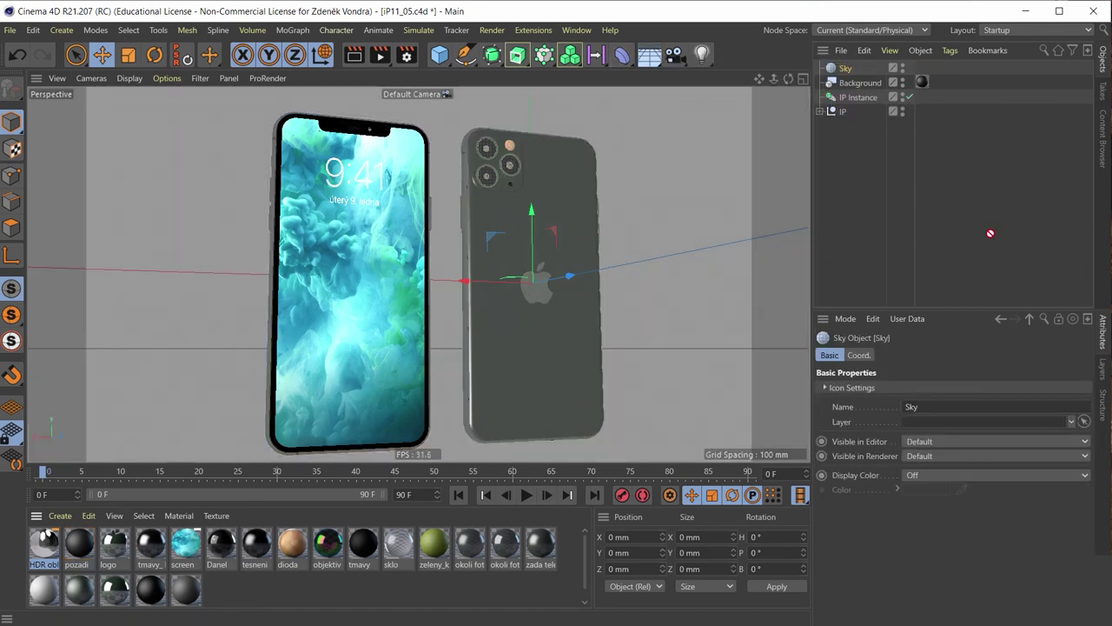
pyautogui.moveTo(860, 67); pyautogui.dragTo(847, 69)
# Orbit and zoom around the phones to inspect the studio reflections from above.
pyautogui.keyDown('alt'); pyautogui.moveTo(782, 174); pyautogui.dragTo(768, 129); pyautogui.keyUp('alt')
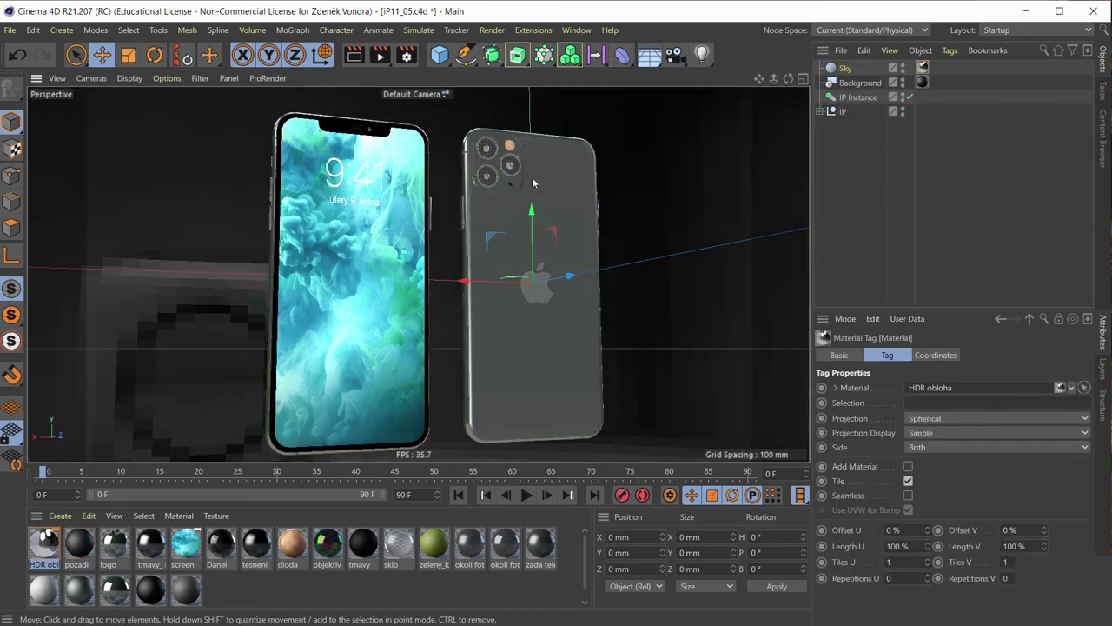
pyautogui.moveTo(619, 217)
pyautogui.keyDown('alt'); pyautogui.mouseDown()
pyautogui.moveTo(780, 211)
pyautogui.moveTo(799, 185)
pyautogui.moveTo(600, 180)
pyautogui.moveTo(648, 191)
pyautogui.moveTo(576, 192)
pyautogui.mouseUp(); pyautogui.keyUp('alt')
pyautogui.moveTo(552, 138)
pyautogui.keyDown('alt'); pyautogui.mouseDown()
pyautogui.moveTo(530, 114)
pyautogui.moveTo(560, 177)
pyautogui.moveTo(504, 161)
pyautogui.moveTo(487, 152)
pyautogui.moveTo(557, 163)
pyautogui.moveTo(586, 128)
pyautogui.moveTo(470, 103)
pyautogui.moveTo(498, 195)
pyautogui.moveTo(310, 241)
pyautogui.moveTo(280, 221)
pyautogui.moveTo(425, 261)
pyautogui.moveTo(502, 313)
pyautogui.mouseUp(); pyautogui.keyUp('alt')
pyautogui.scroll(5, 461, 145)
pyautogui.scroll(-3, 497, 190)
pyautogui.scroll(-1, 497, 191)
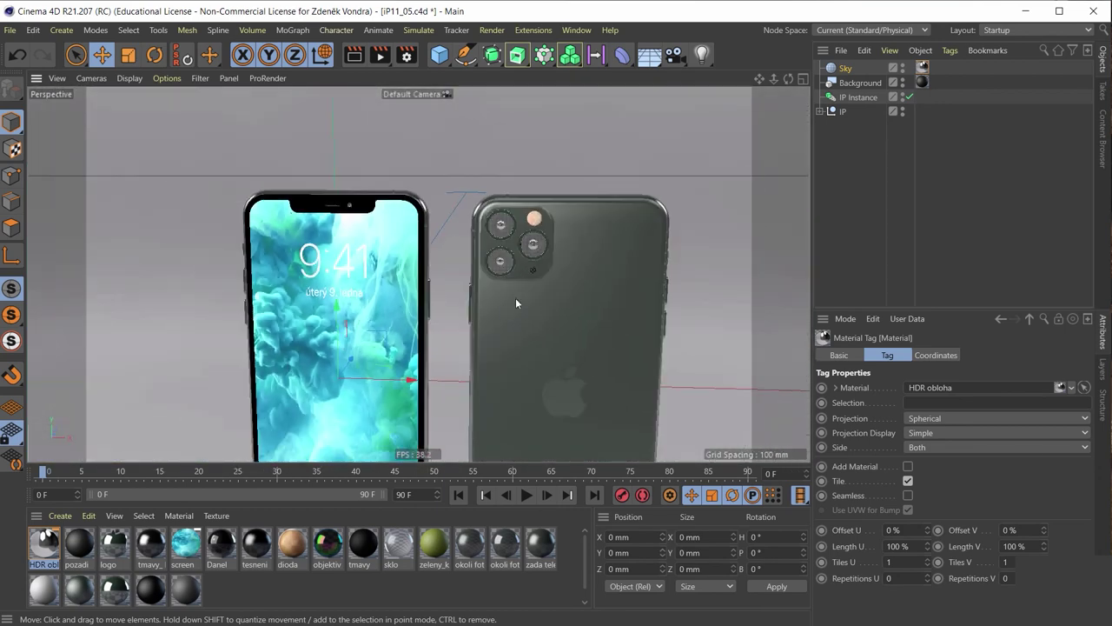
pyautogui.scroll(2, 512, 292)
pyautogui.scroll(2, 570, 217)
pyautogui.scroll(2, 534, 219)
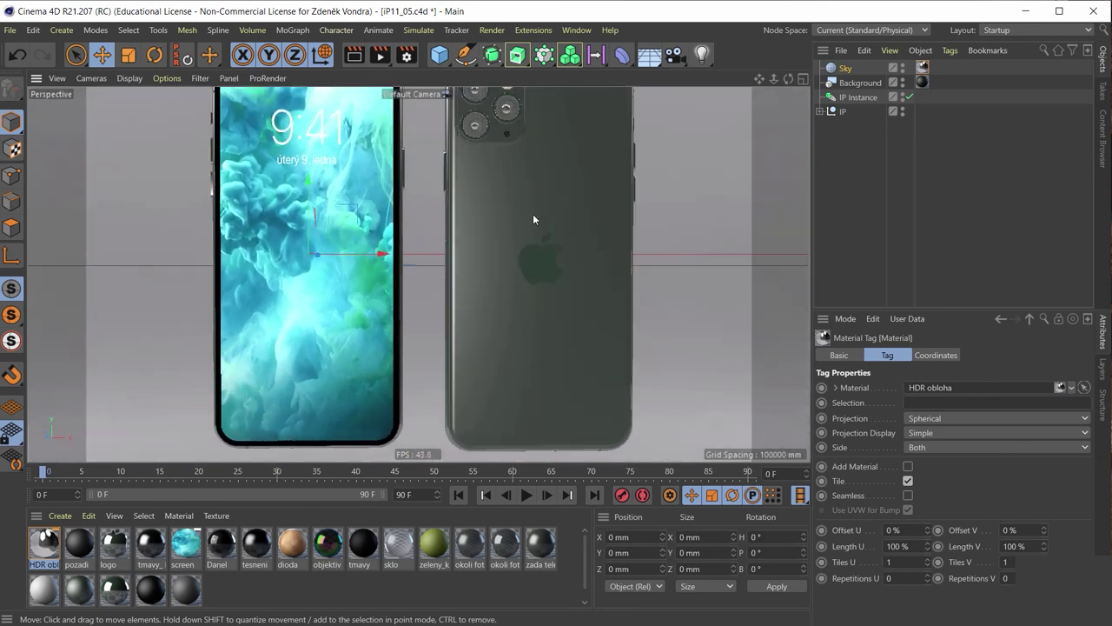
pyautogui.scroll(-3, 530, 217)
pyautogui.moveTo(527, 214)
pyautogui.keyDown('alt'); pyautogui.mouseDown()
pyautogui.moveTo(584, 253)
pyautogui.moveTo(580, 224)
pyautogui.mouseUp(); pyautogui.keyUp('alt')
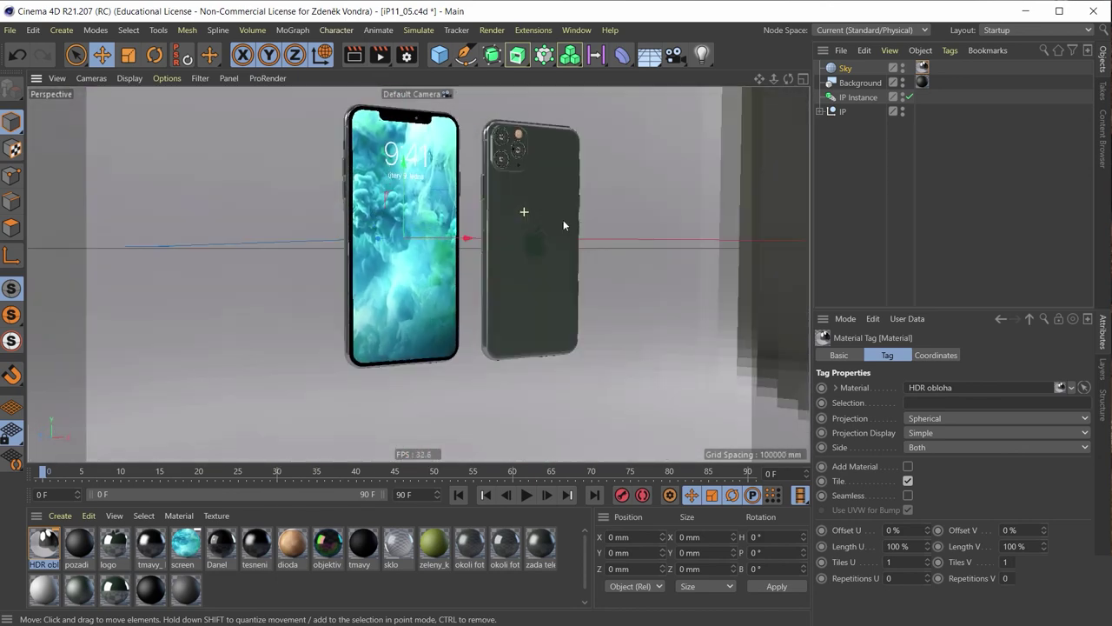
pyautogui.scroll(2, 532, 135)
pyautogui.moveTo(522, 186)
pyautogui.keyDown('alt'); pyautogui.mouseDown()
pyautogui.moveTo(573, 191)
pyautogui.moveTo(517, 243)
pyautogui.moveTo(498, 242)
pyautogui.mouseUp(); pyautogui.keyUp('alt')
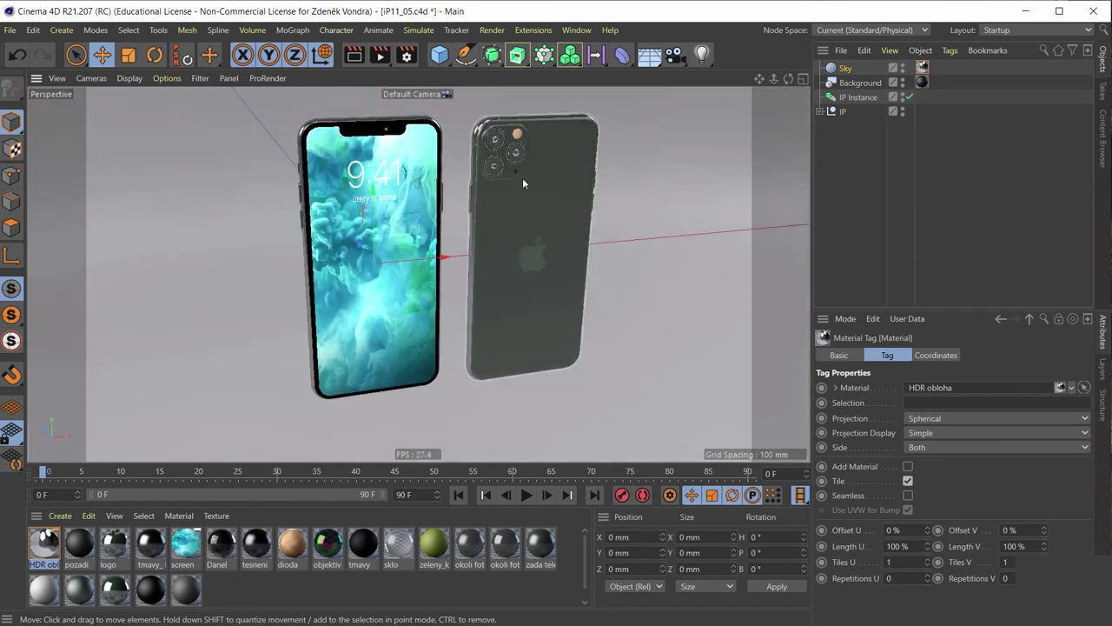
pyautogui.keyDown('alt'); pyautogui.moveTo(522, 177); pyautogui.dragTo(459, 139); pyautogui.keyUp('alt')
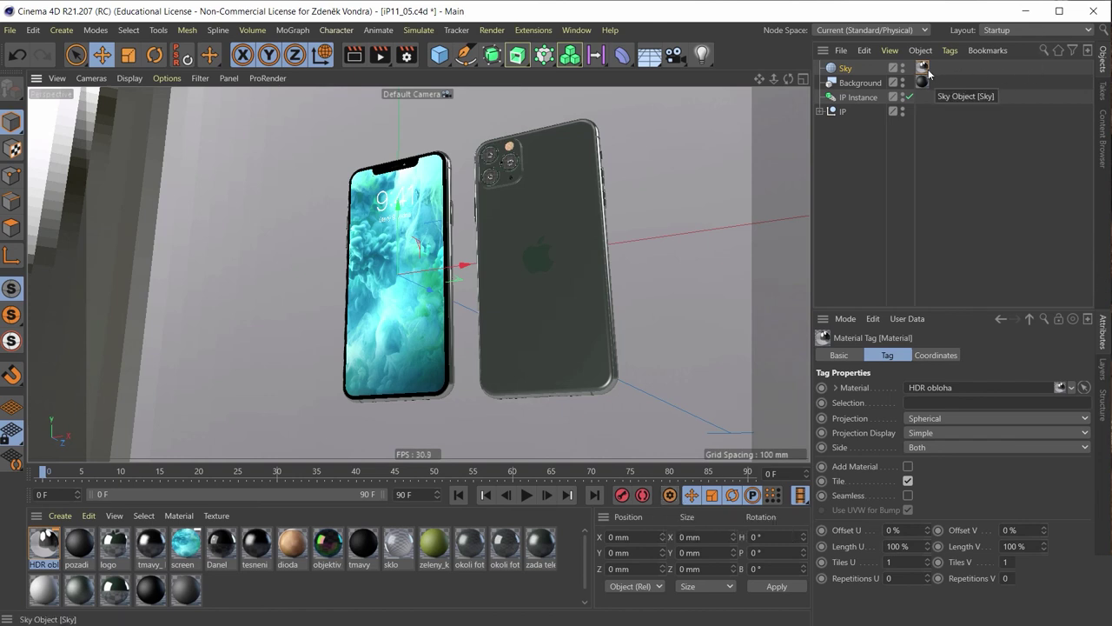
# Give the Sky a Compositing tag with Seen by Camera off, then view the phones head-on.
pyautogui.rightClick(870, 72)
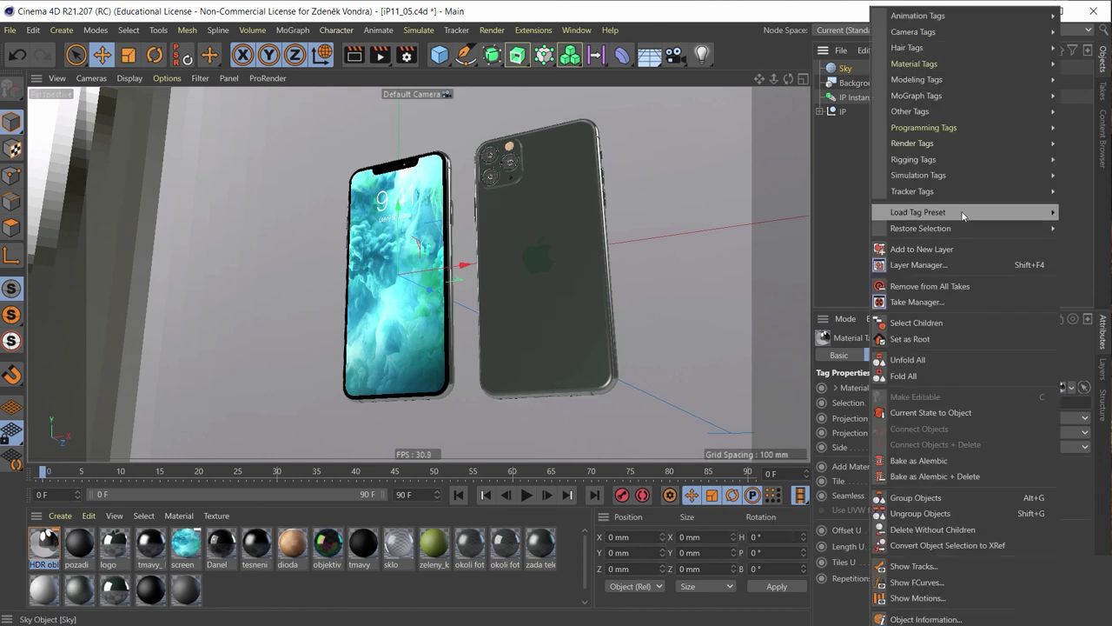
pyautogui.moveTo(965, 143)
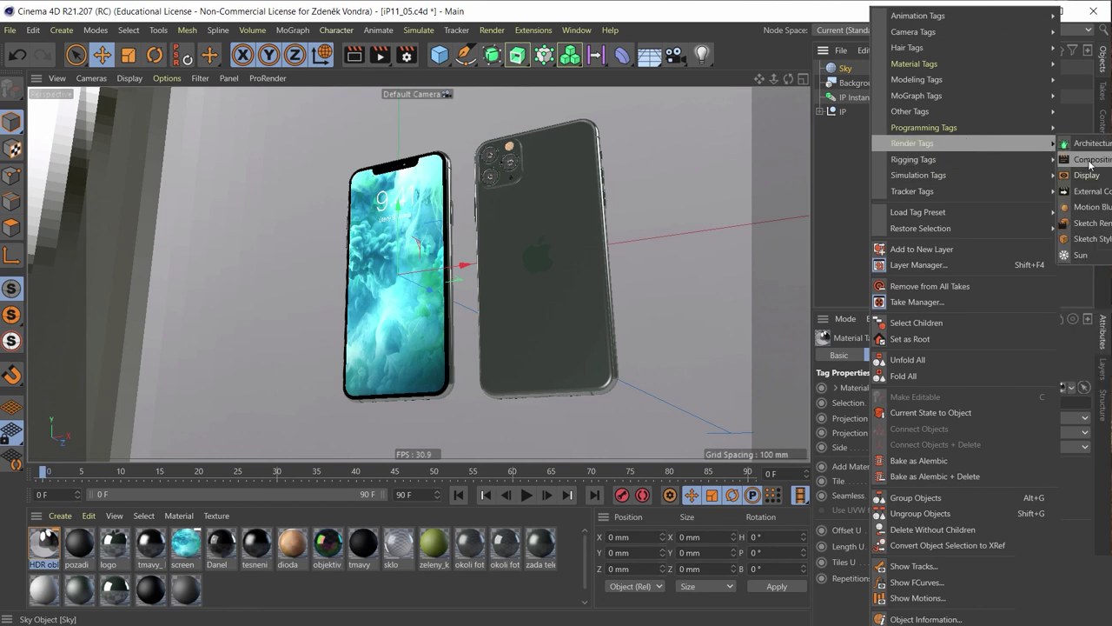
pyautogui.click(1082, 159)
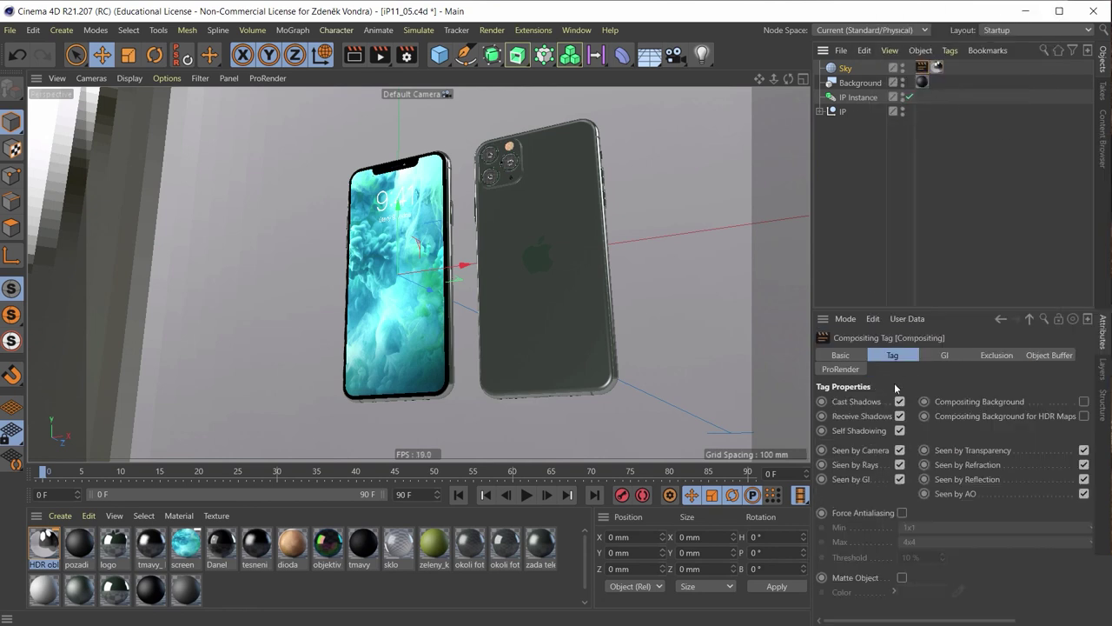
pyautogui.click(901, 450)
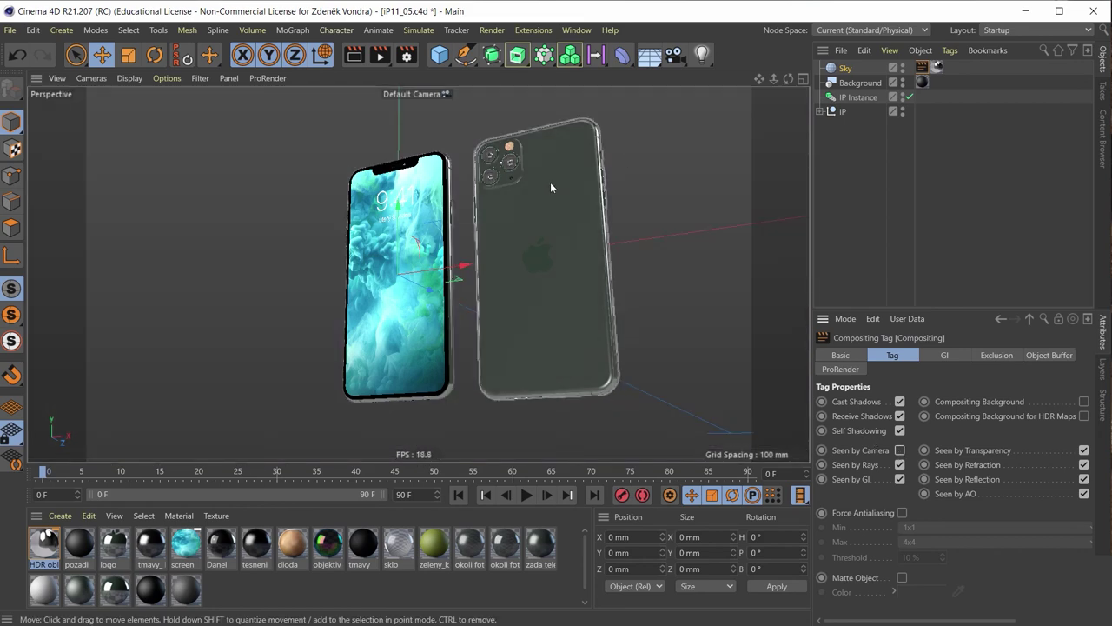
pyautogui.moveTo(550, 182)
pyautogui.keyDown('alt'); pyautogui.mouseDown()
pyautogui.moveTo(515, 251)
pyautogui.moveTo(575, 313)
pyautogui.moveTo(592, 286)
pyautogui.moveTo(530, 198)
pyautogui.moveTo(448, 212)
pyautogui.moveTo(465, 223)
pyautogui.moveTo(501, 215)
pyautogui.mouseUp(); pyautogui.keyUp('alt')
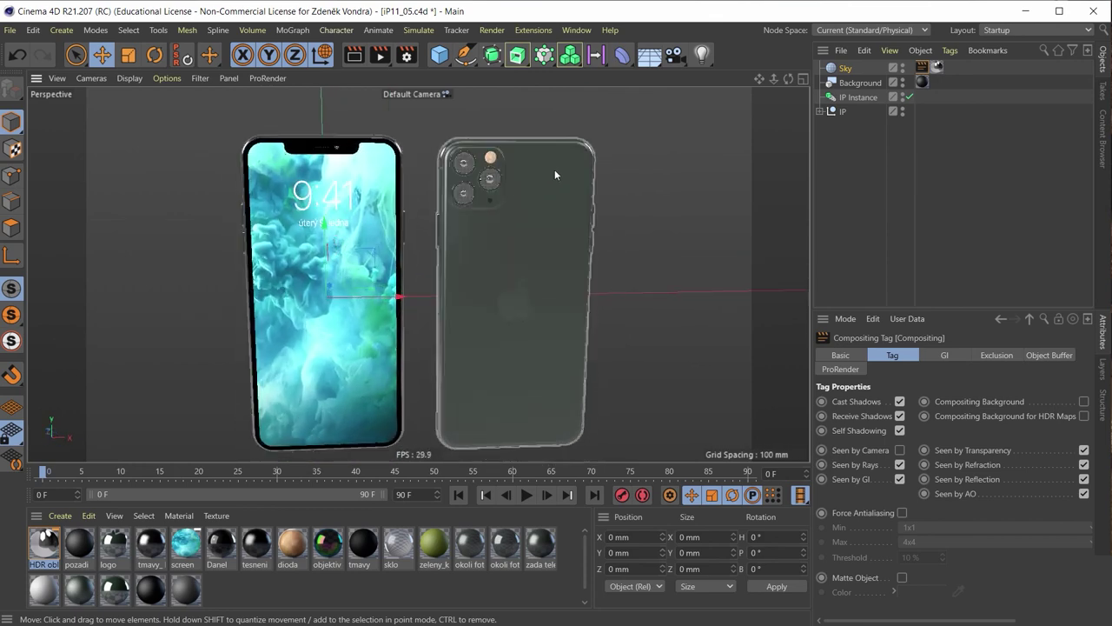
# Add a target spot light aimed at the phones.
pyautogui.click(704, 56)
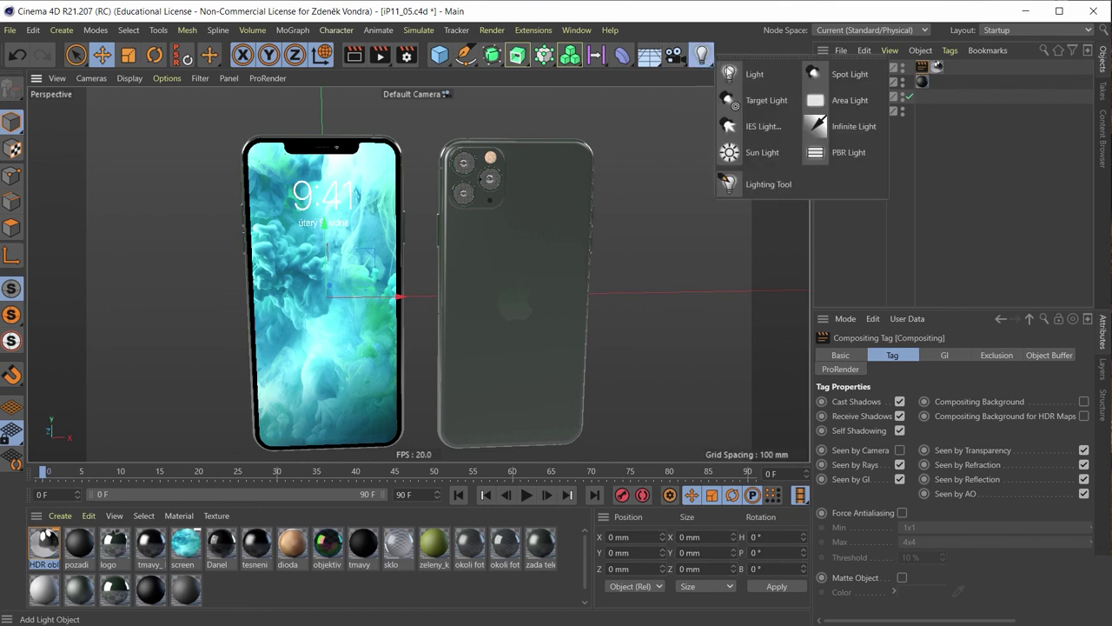
pyautogui.click(750, 102)
pyautogui.middleClick(577, 193)
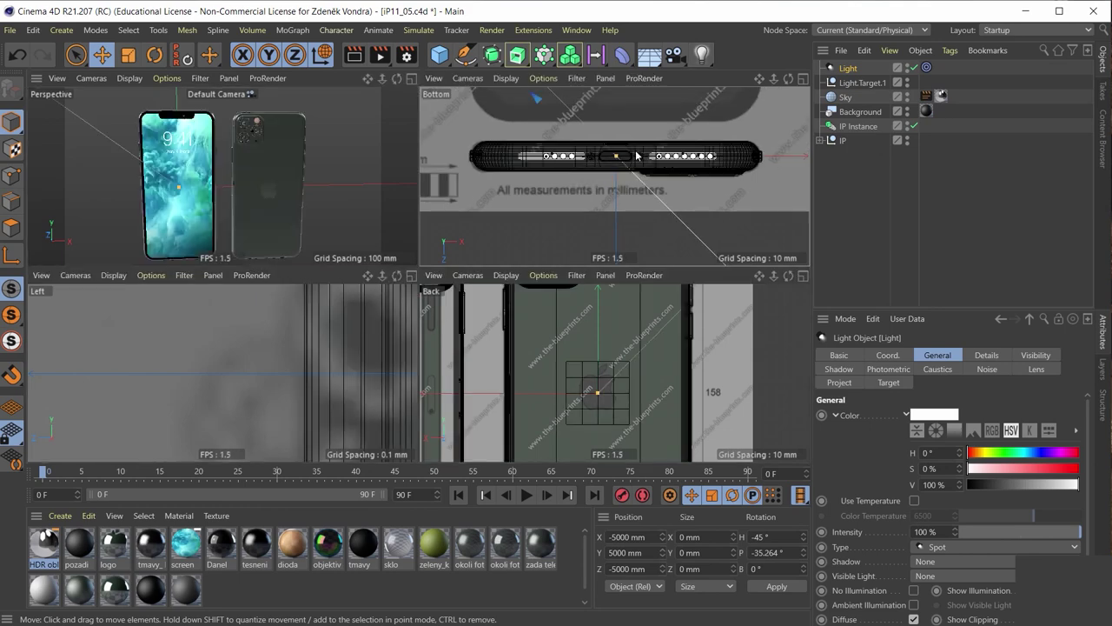
pyautogui.middleClick(342, 134)
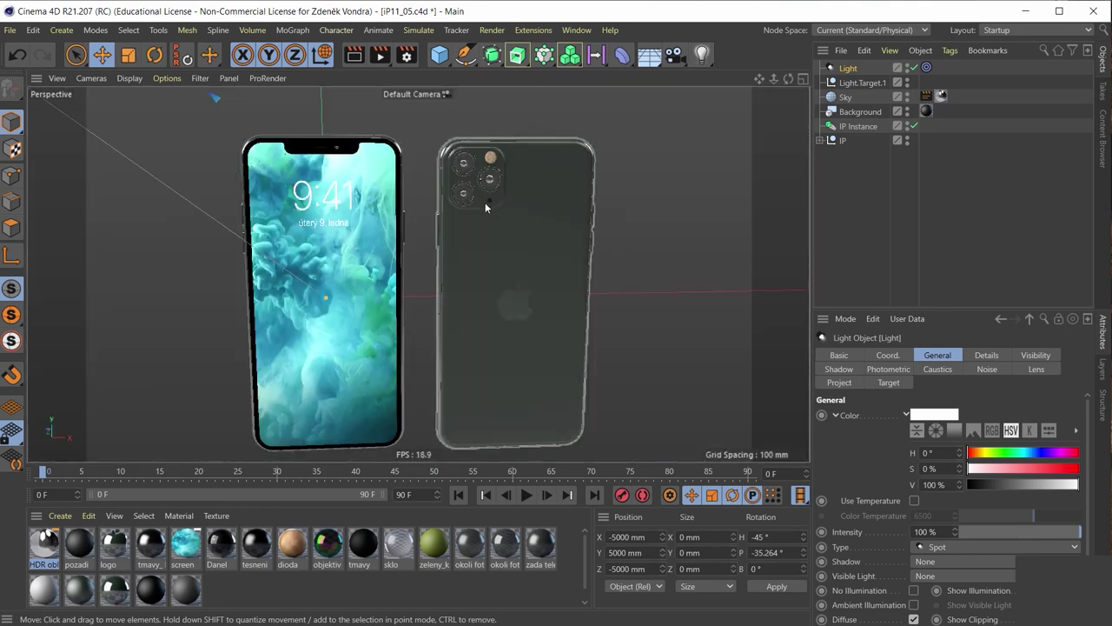
# Add a new Camera and zoom out in the Bottom view to check the layout.
pyautogui.click(675, 55)
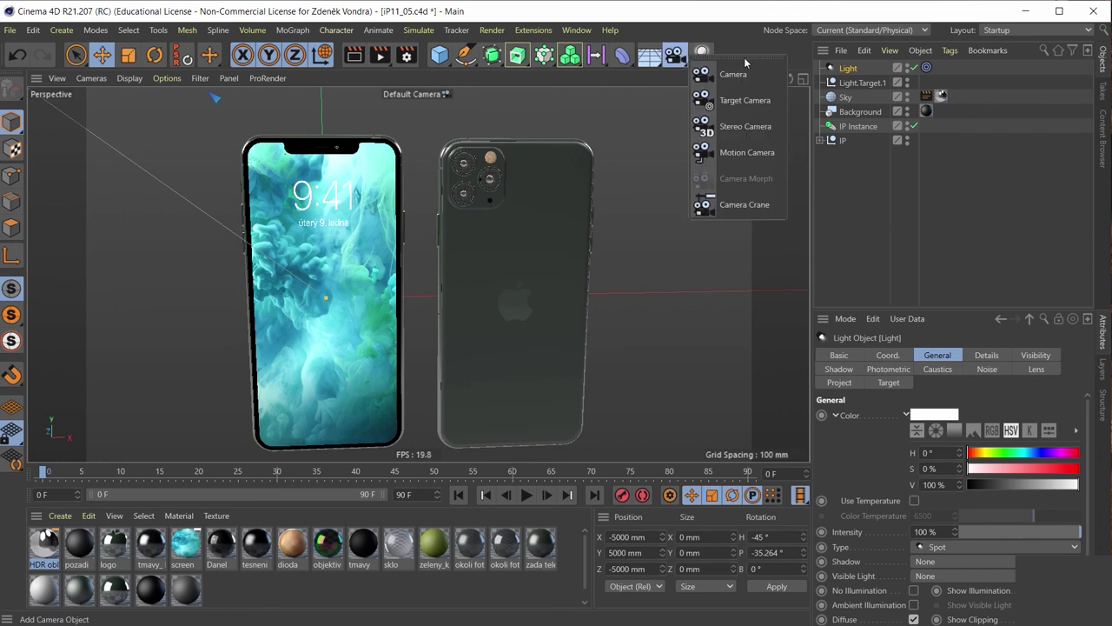
pyautogui.click(727, 72)
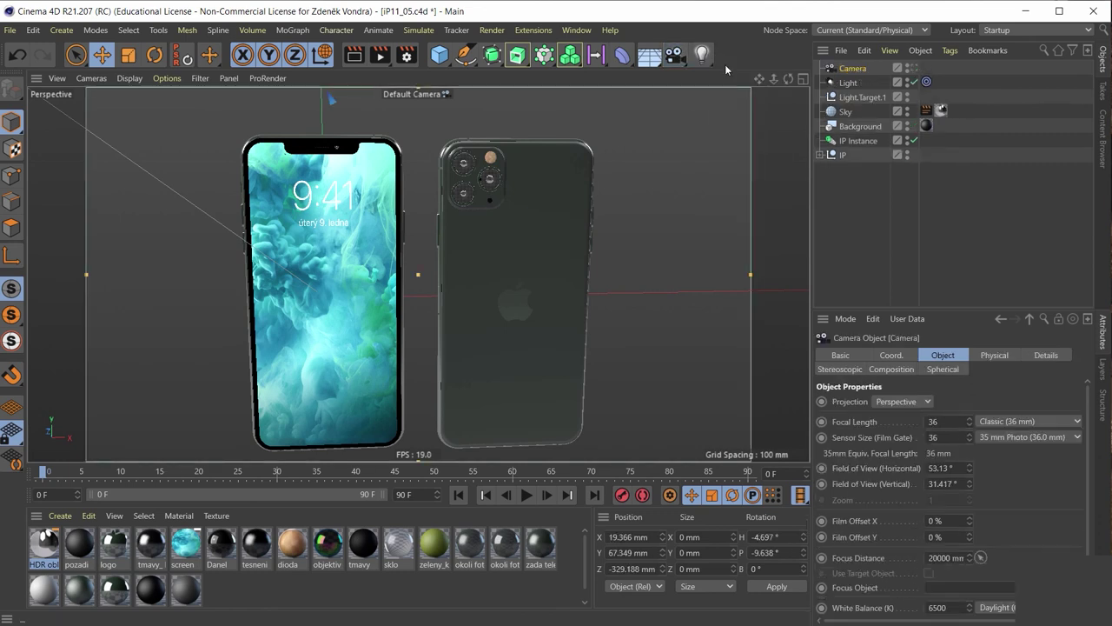
pyautogui.middleClick(540, 190)
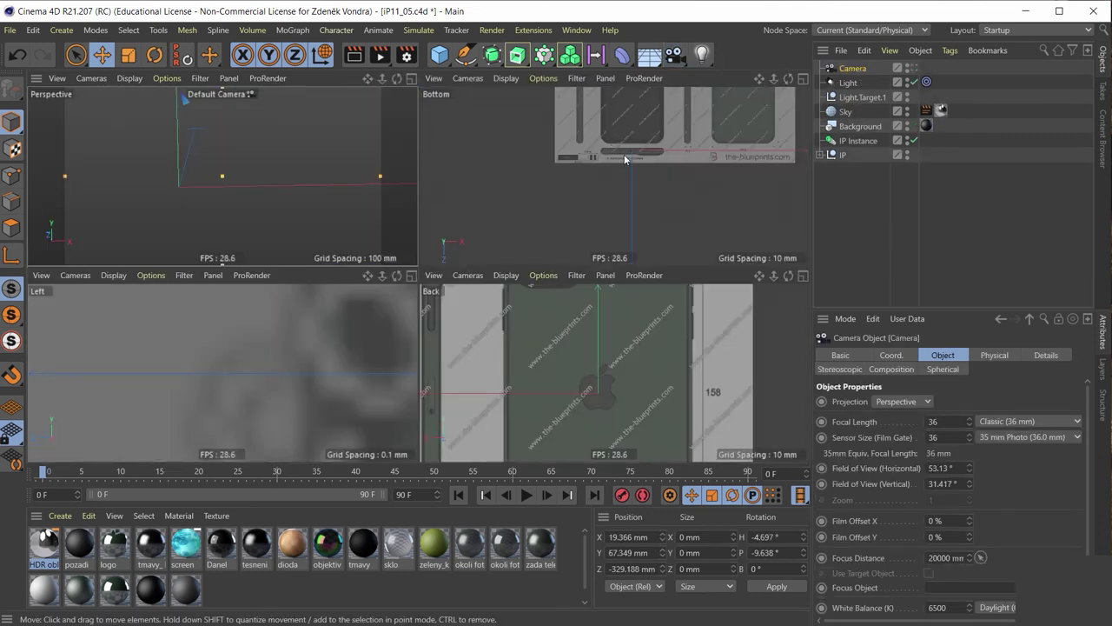
pyautogui.middleClick(619, 146)
pyautogui.scroll(-3, 592, 158)
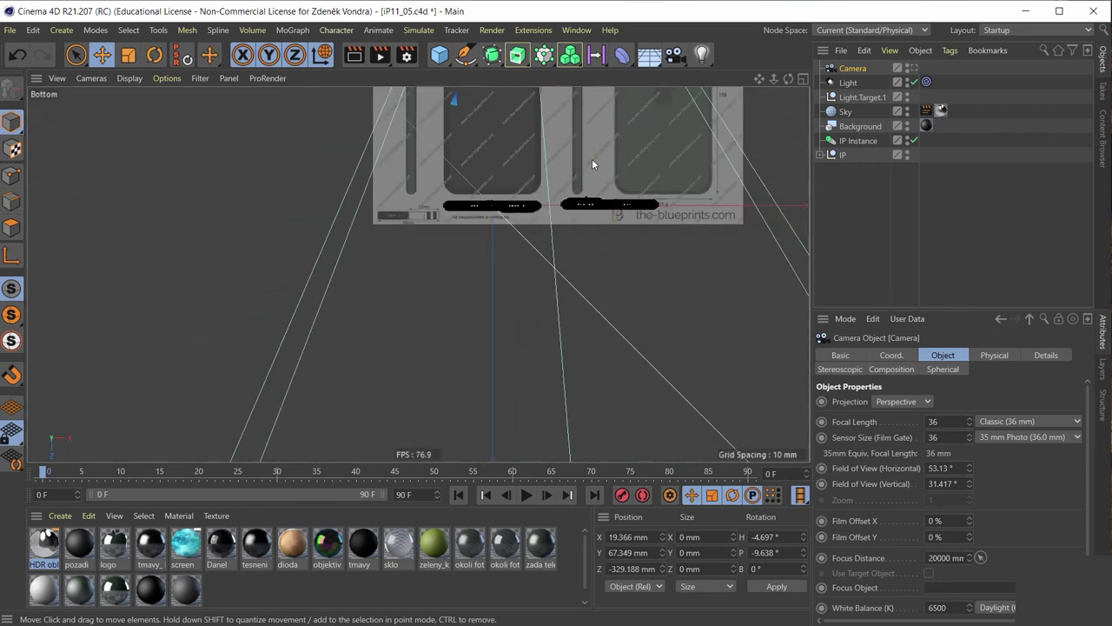
pyautogui.scroll(-3, 591, 148)
pyautogui.scroll(-2, 590, 142)
pyautogui.scroll(-2, 578, 153)
pyautogui.scroll(-2, 565, 166)
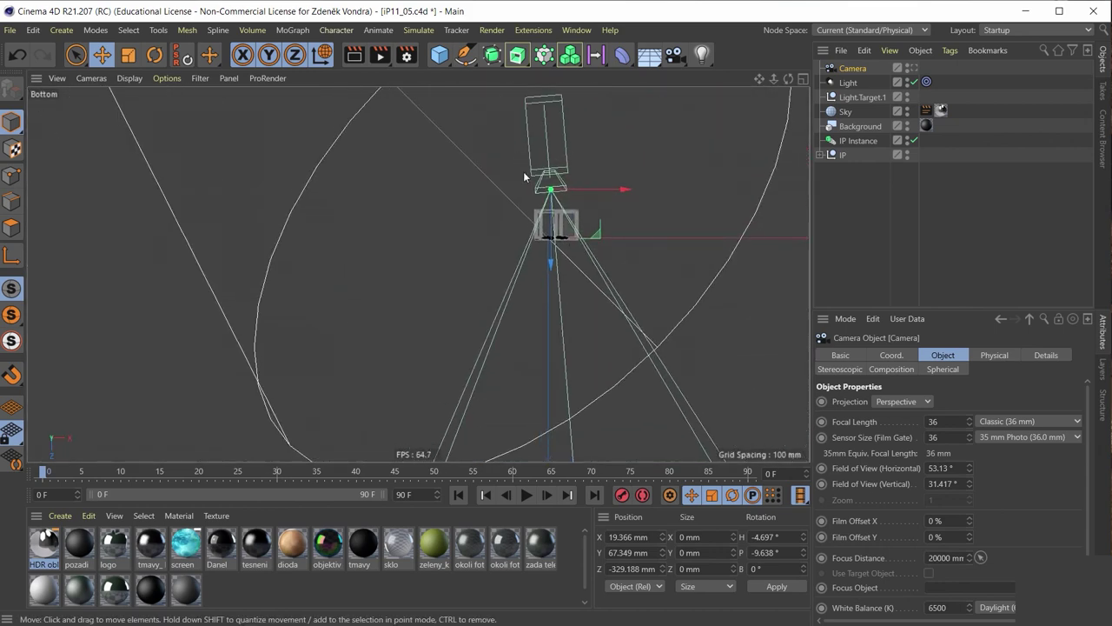
pyautogui.scroll(-2, 543, 184)
pyautogui.scroll(-2, 542, 184)
pyautogui.scroll(-2, 537, 195)
pyautogui.scroll(-2, 521, 225)
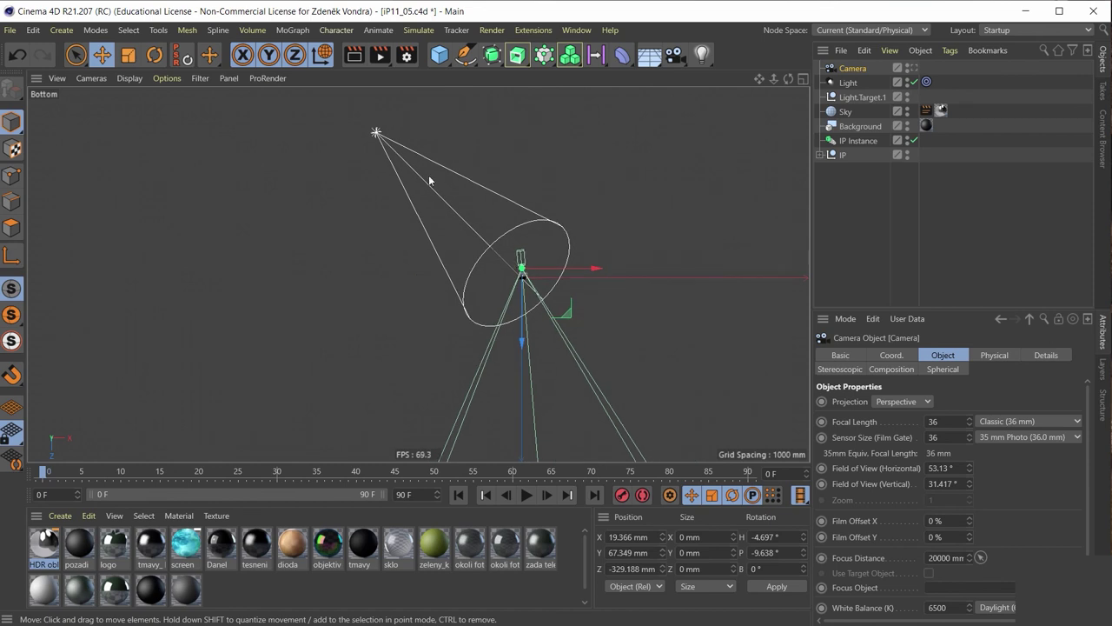
# Change the light's Type to Area.
pyautogui.click(847, 83)
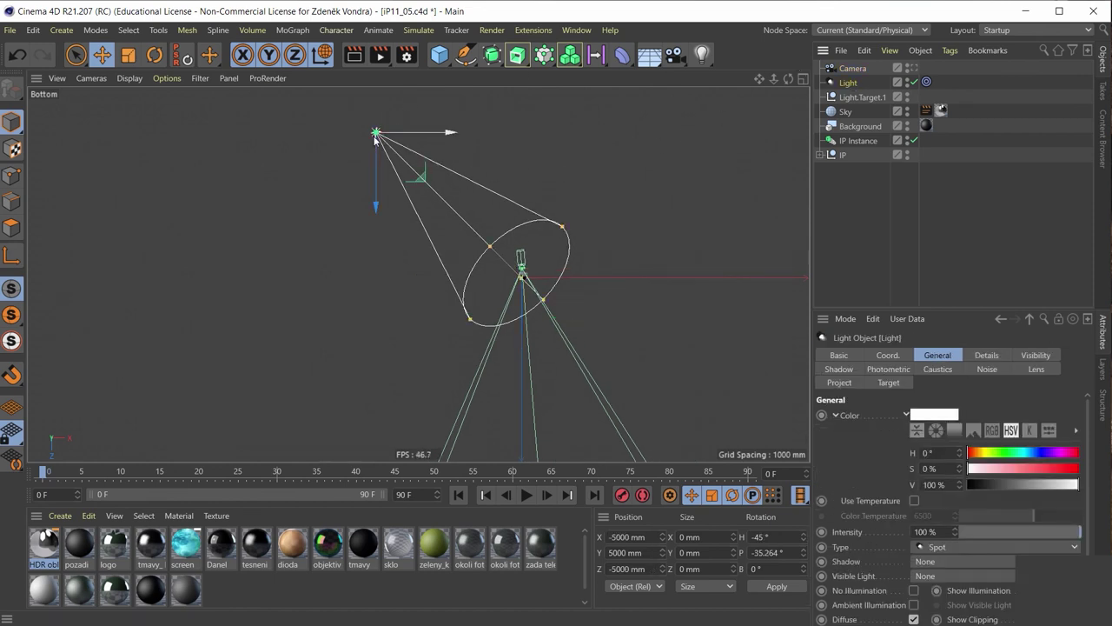
pyautogui.click(940, 548)
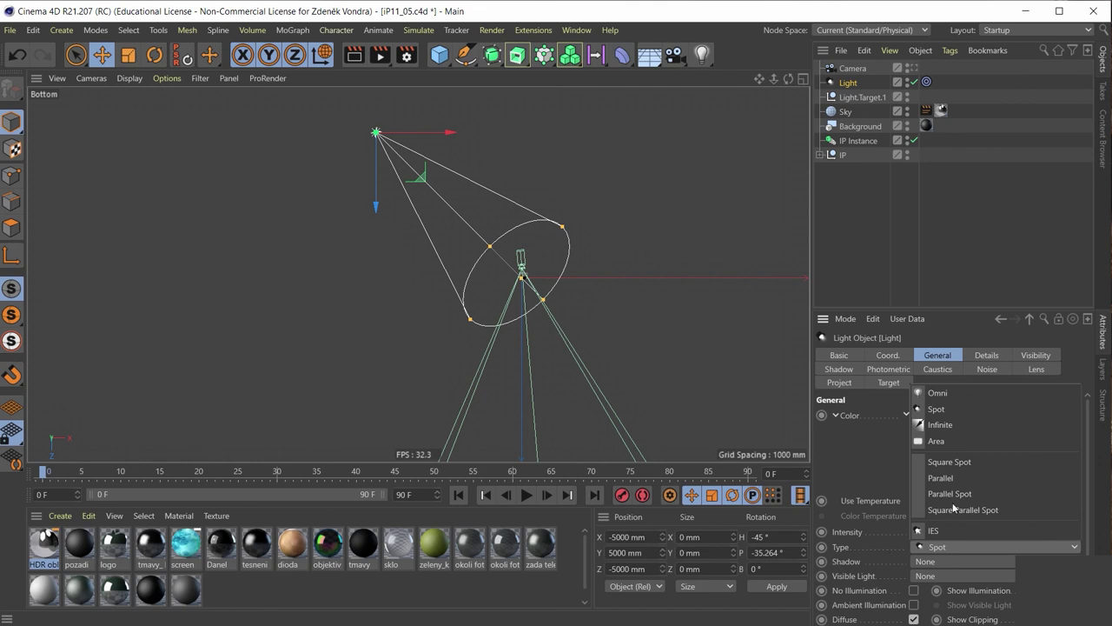
pyautogui.click(961, 441)
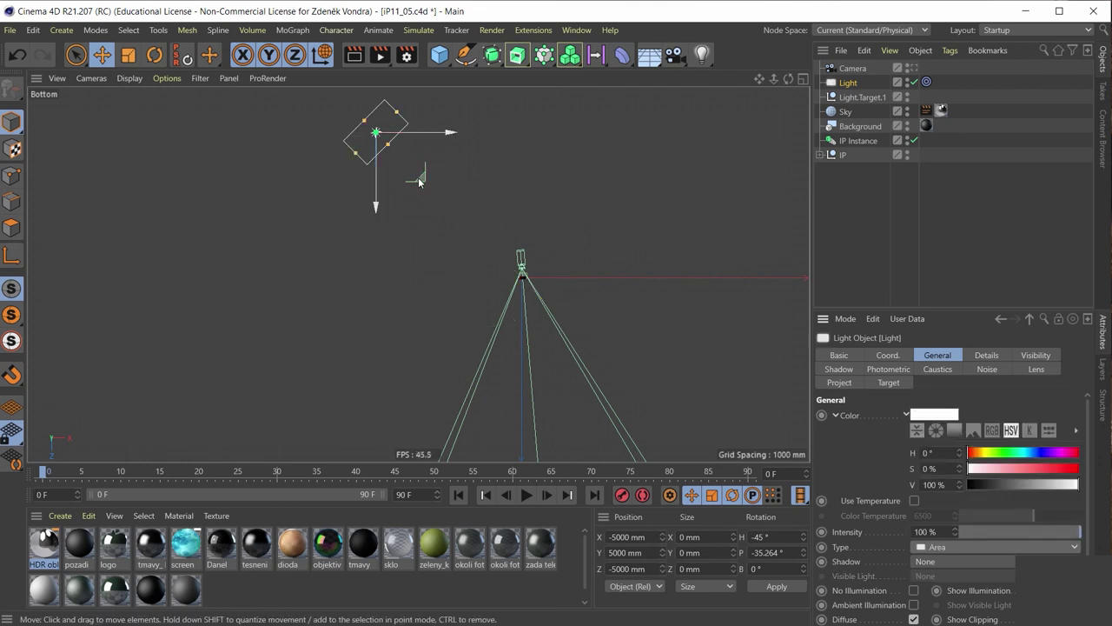
# Reposition the area light toward the phones at about Y 1244 mm in Bottom and side views.
pyautogui.moveTo(415, 177); pyautogui.dragTo(501, 242)
pyautogui.middleClick(502, 243)
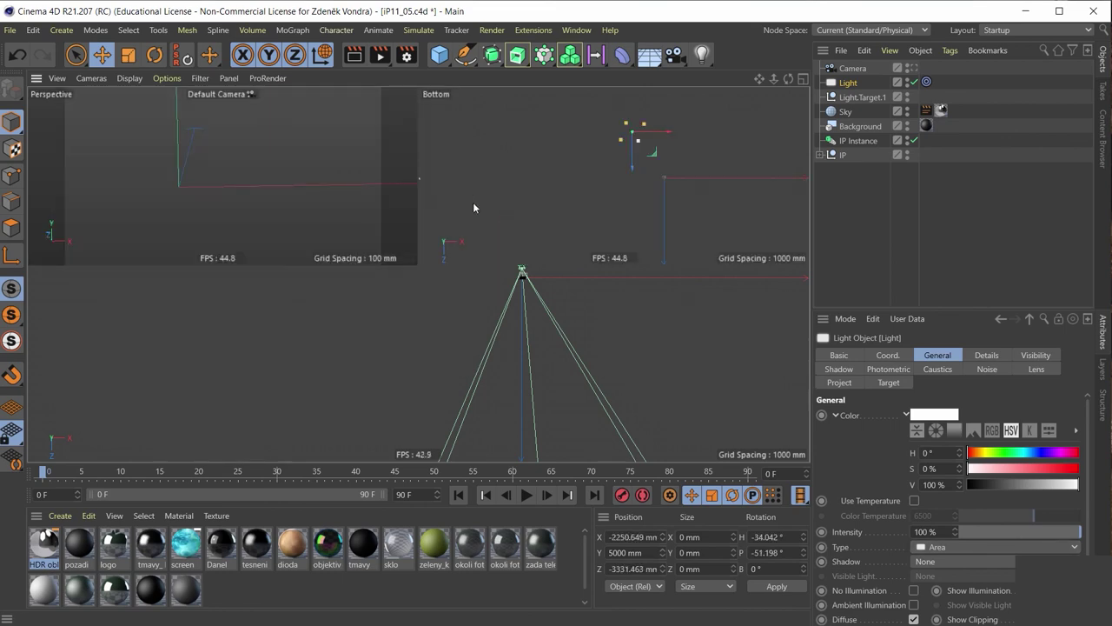
pyautogui.middleClick(261, 349)
pyautogui.scroll(-3, 275, 324)
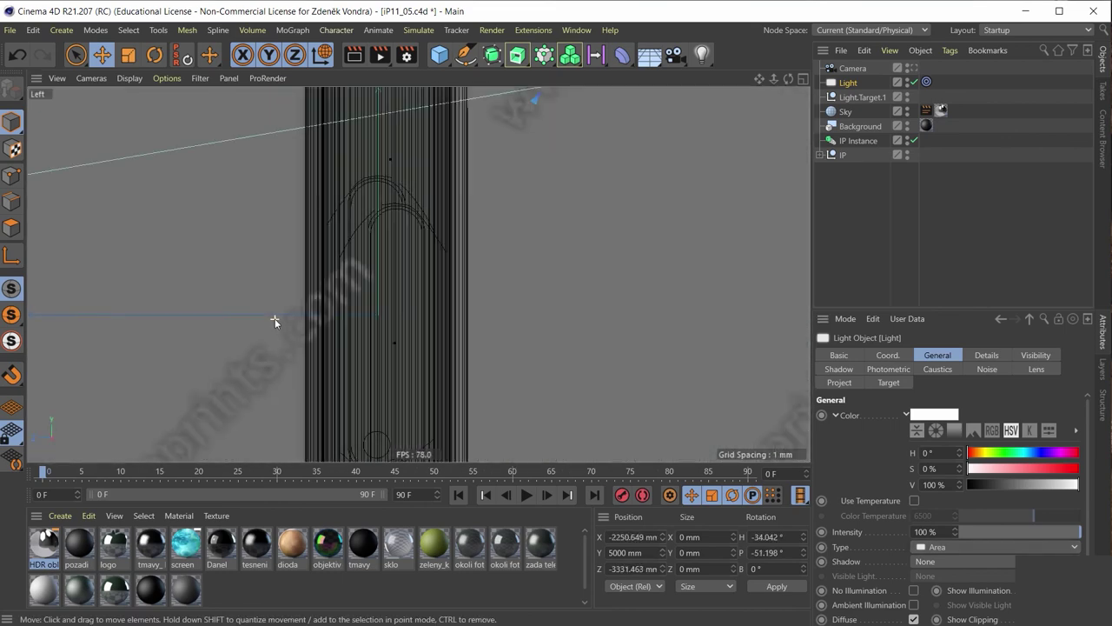
pyautogui.scroll(-3, 275, 320)
pyautogui.scroll(-3, 288, 315)
pyautogui.scroll(-2, 293, 319)
pyautogui.scroll(-3, 295, 321)
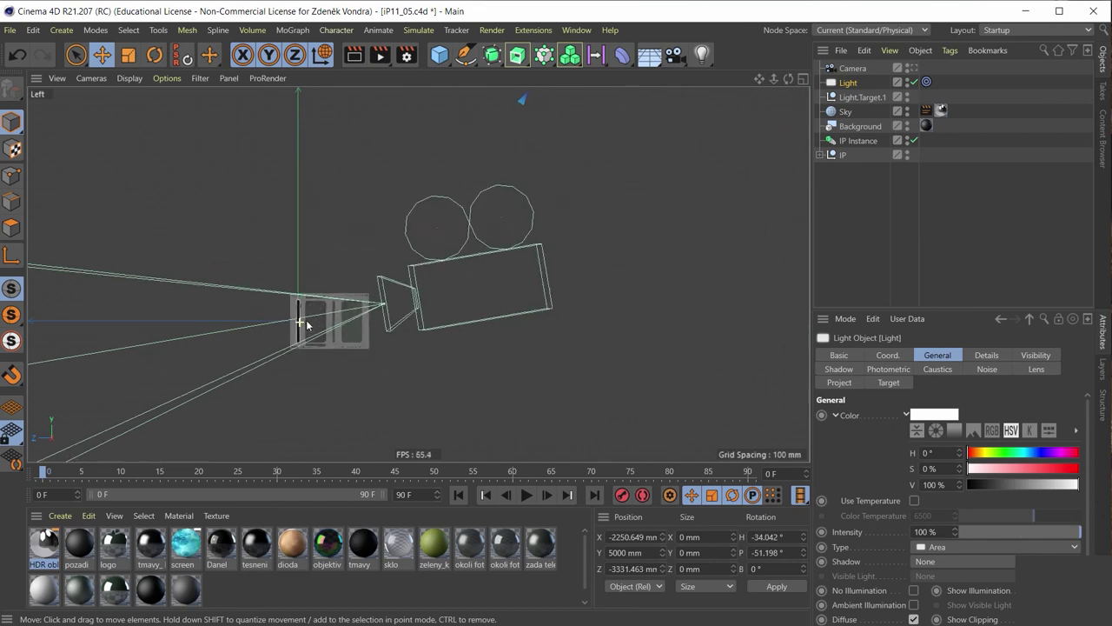
pyautogui.scroll(-2, 299, 321)
pyautogui.scroll(-2, 300, 322)
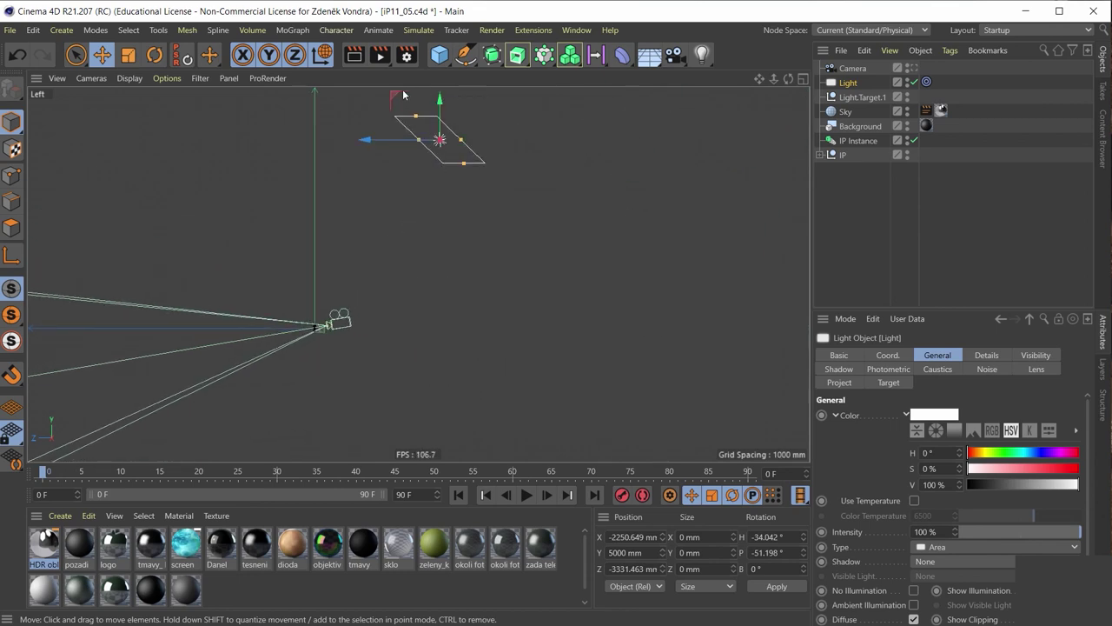
pyautogui.moveTo(407, 101)
pyautogui.mouseDown()
pyautogui.moveTo(408, 239)
pyautogui.moveTo(402, 221)
pyautogui.mouseUp()
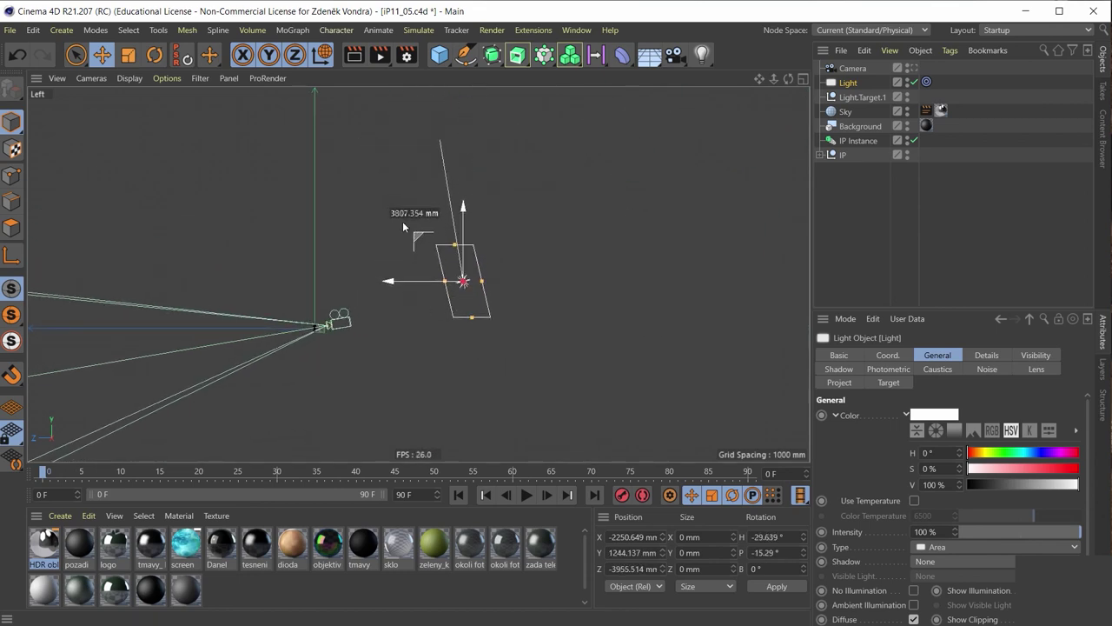
pyautogui.middleClick(394, 199)
pyautogui.middleClick(306, 147)
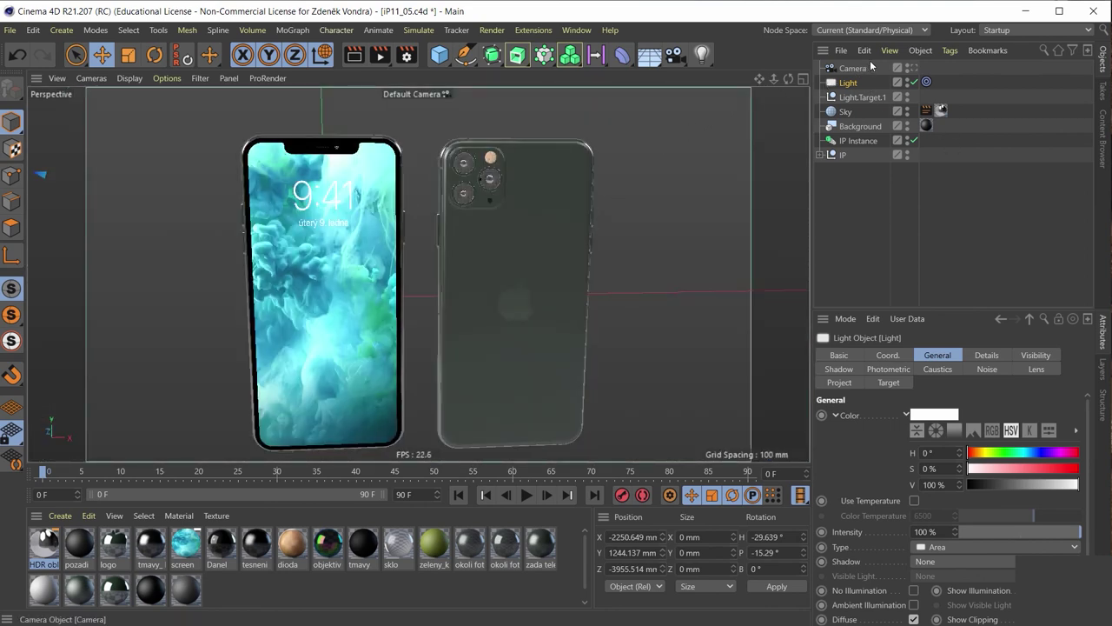
pyautogui.click(860, 69)
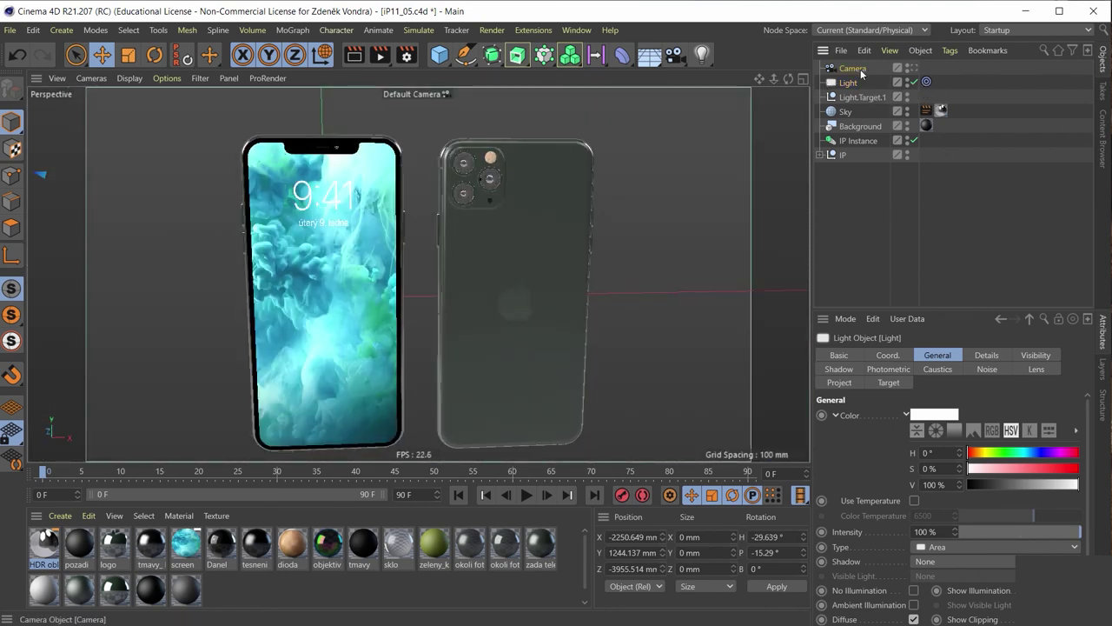
# Look through the scene camera and set its focal length to 80 mm.
pyautogui.click(913, 70)
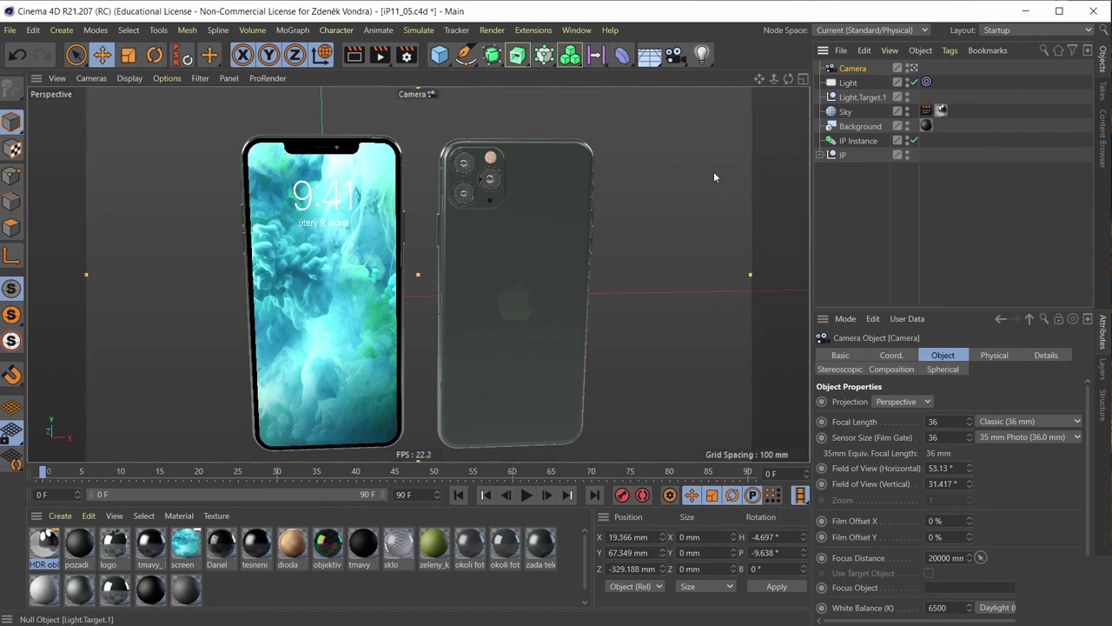
pyautogui.click(947, 423)
pyautogui.write('24')
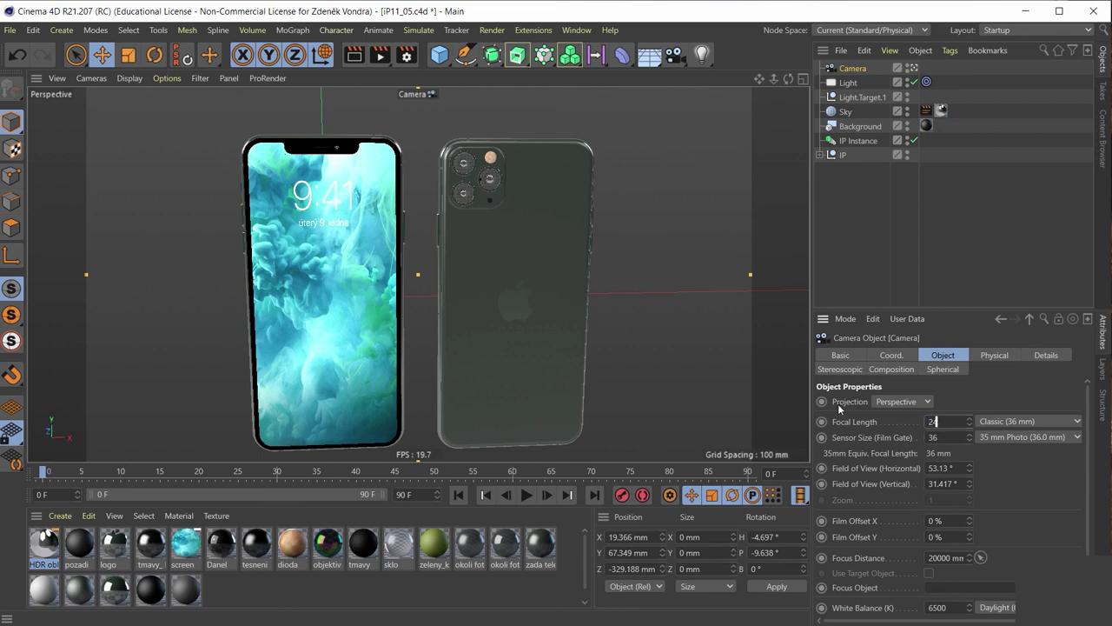
pyautogui.press('Return')
pyautogui.scroll(5, 355, 264)
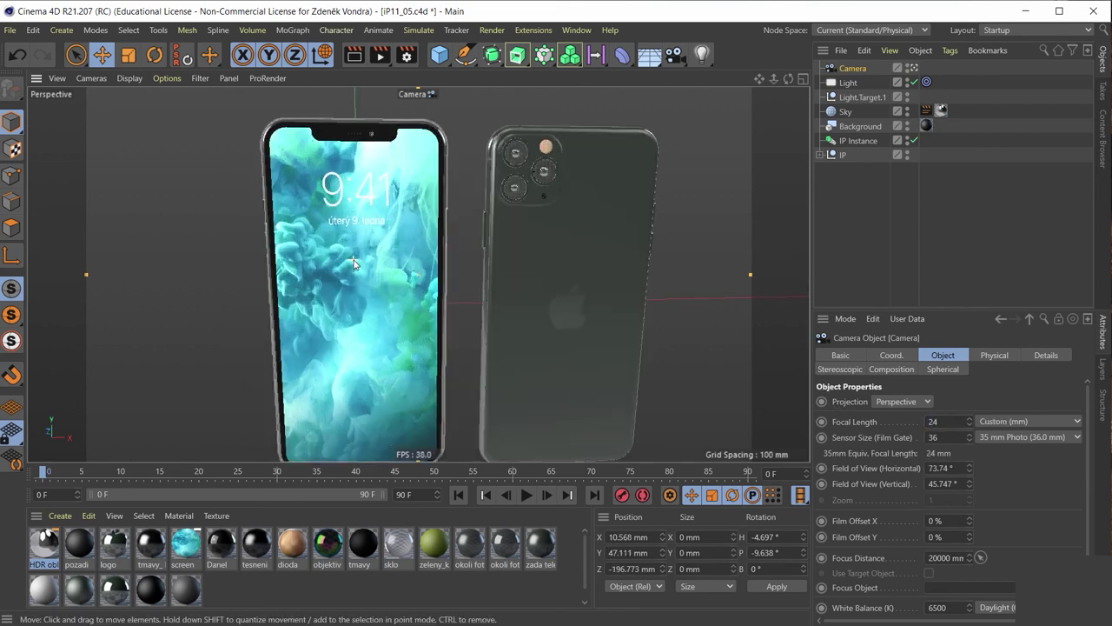
pyautogui.scroll(3, 356, 266)
pyautogui.scroll(-2, 383, 279)
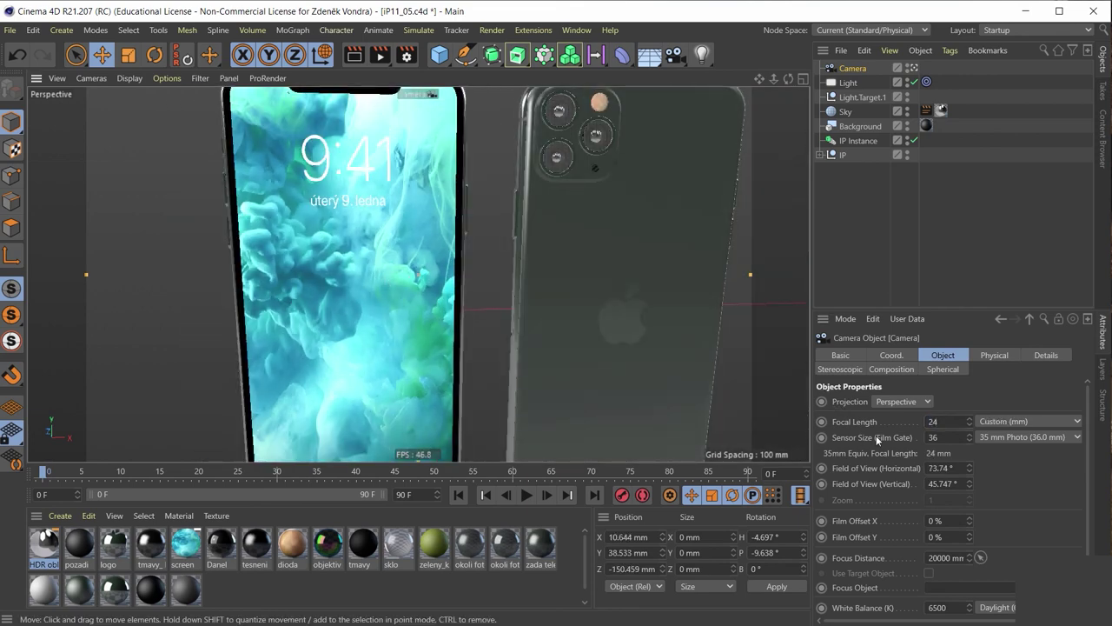
pyautogui.click(944, 425)
pyautogui.write('80')
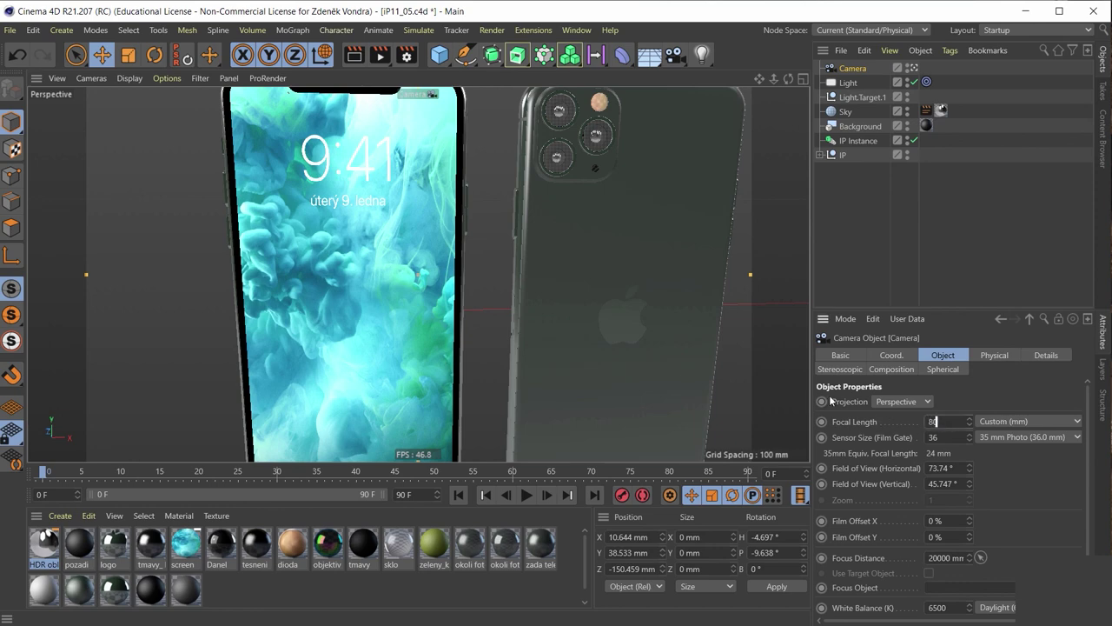
pyautogui.press('Return')
# Orbit and tilt the camera so both iPhones are framed side by side.
pyautogui.scroll(-3, 585, 259)
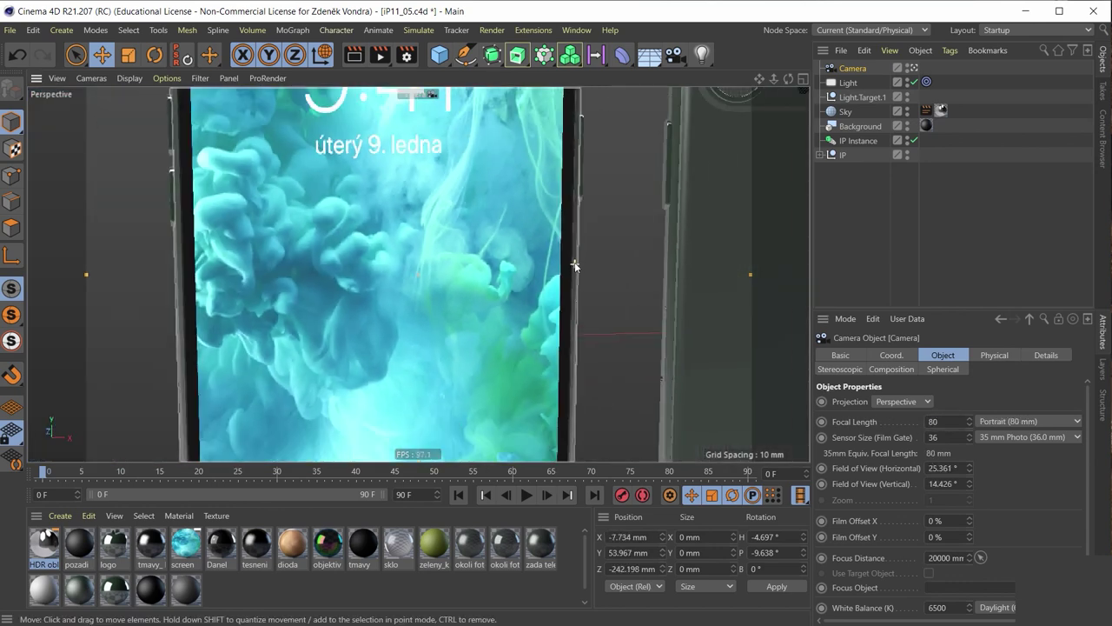
pyautogui.scroll(-3, 574, 252)
pyautogui.scroll(-3, 574, 247)
pyautogui.scroll(-2, 599, 225)
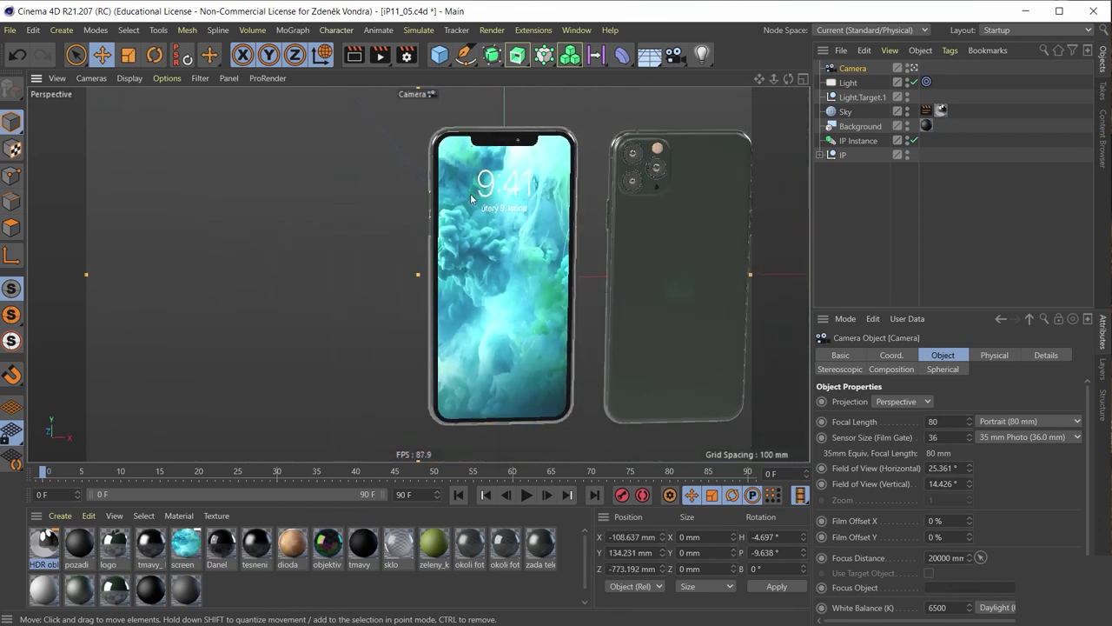
pyautogui.keyDown('alt'); pyautogui.moveTo(599, 224); pyautogui.dragTo(329, 161); pyautogui.keyUp('alt')
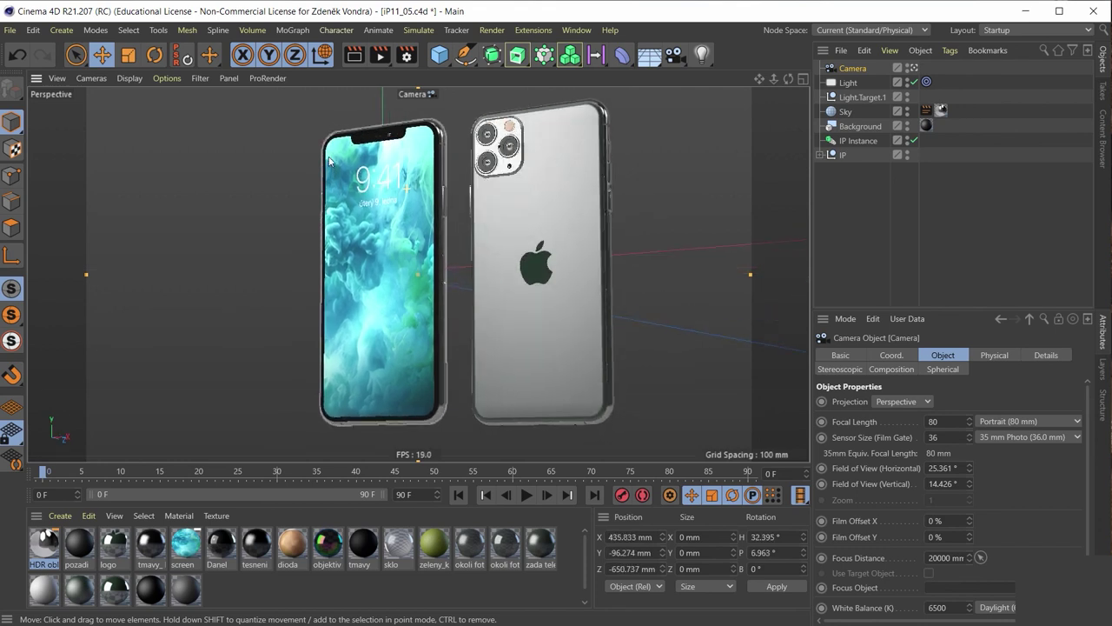
pyautogui.keyDown('alt'); pyautogui.moveTo(342, 153); pyautogui.dragTo(344, 148); pyautogui.keyUp('alt')
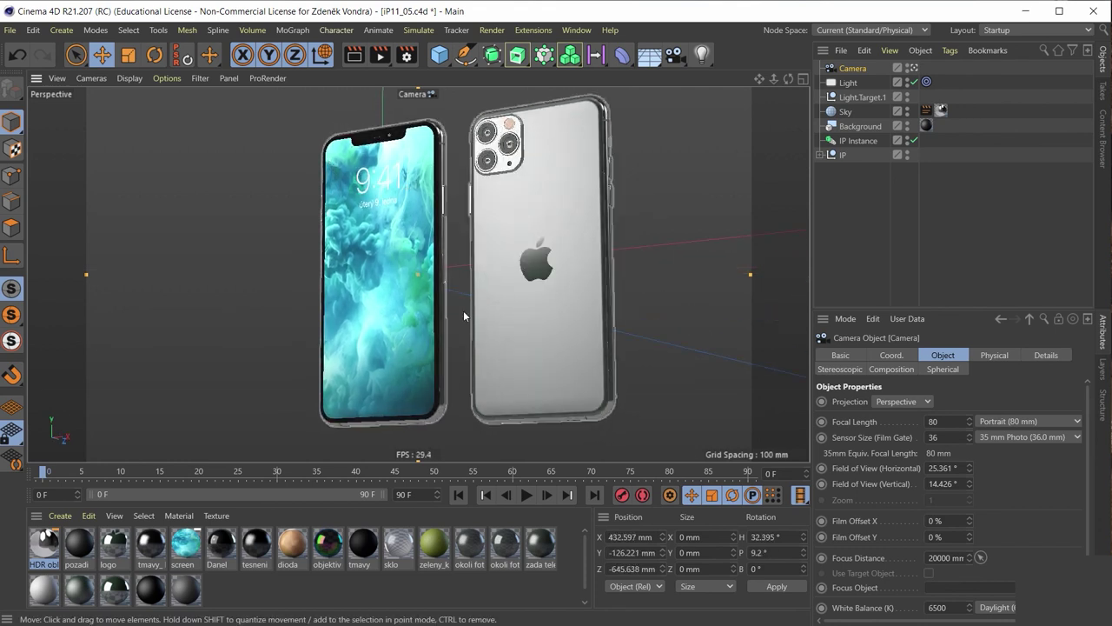
pyautogui.moveTo(574, 223)
pyautogui.keyDown('alt'); pyautogui.mouseDown()
pyautogui.moveTo(457, 261)
pyautogui.moveTo(469, 228)
pyautogui.moveTo(501, 205)
pyautogui.moveTo(503, 247)
pyautogui.mouseUp(); pyautogui.keyUp('alt')
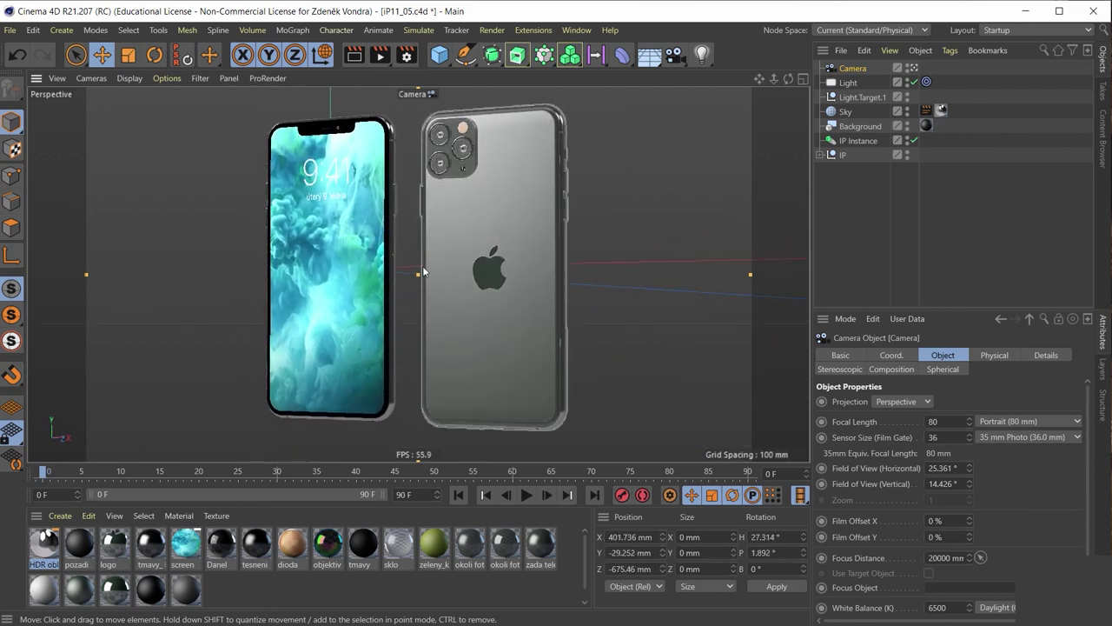
pyautogui.moveTo(467, 206)
pyautogui.keyDown('alt'); pyautogui.mouseDown()
pyautogui.moveTo(444, 199)
pyautogui.moveTo(466, 188)
pyautogui.moveTo(438, 209)
pyautogui.moveTo(470, 207)
pyautogui.mouseUp(); pyautogui.keyUp('alt')
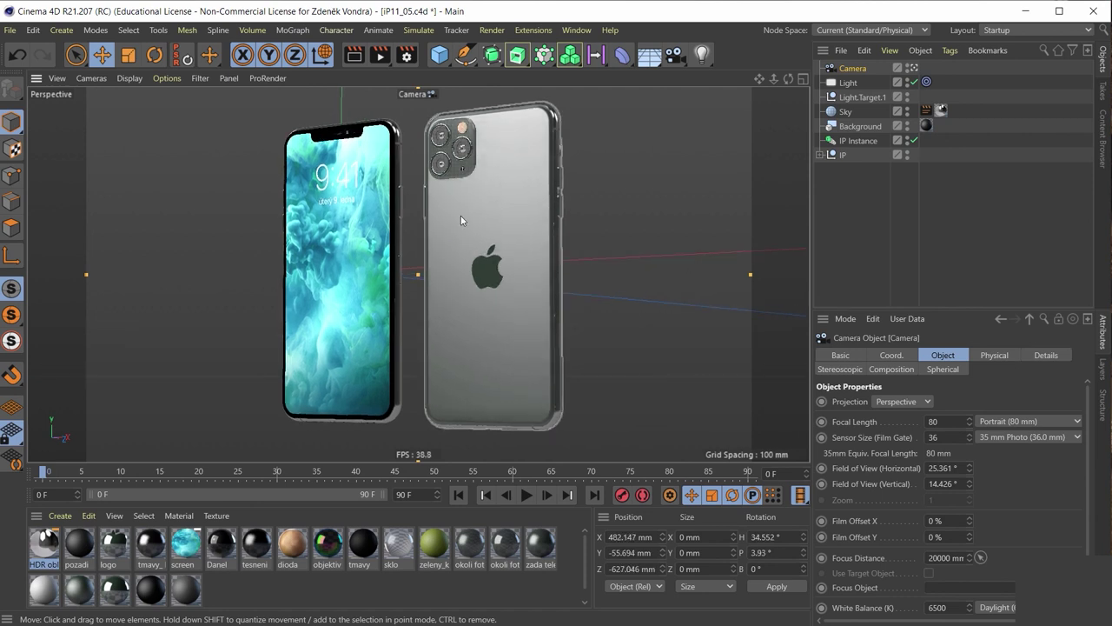
# Set render output to 1920 × 1080 with Lock Ratio on and the Physical renderer.
pyautogui.click(406, 55)
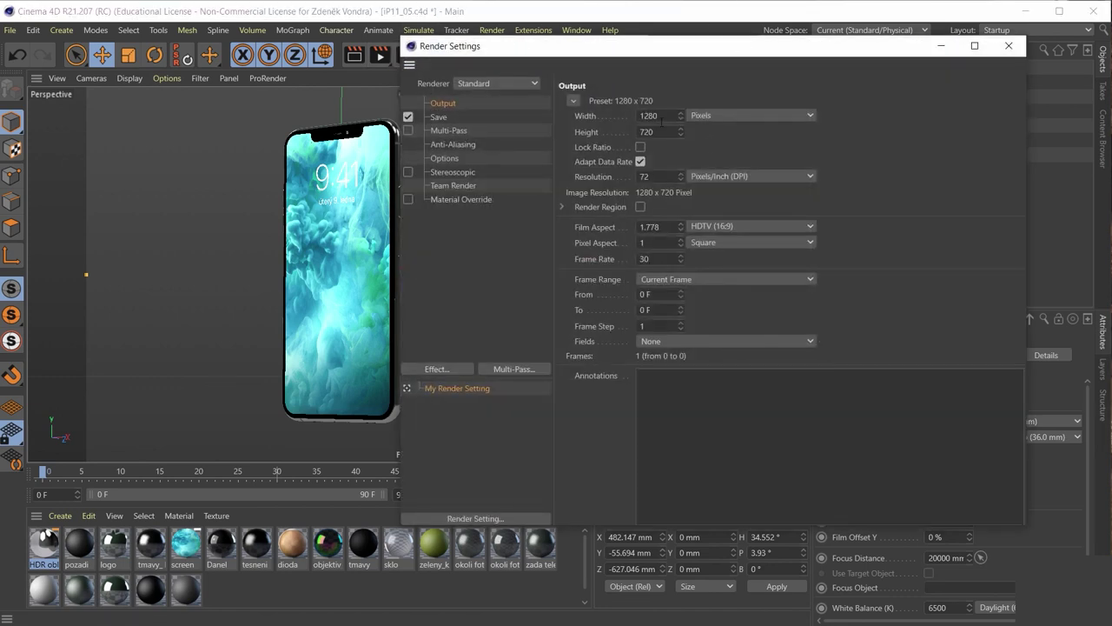
pyautogui.click(640, 146)
pyautogui.doubleClick(658, 116)
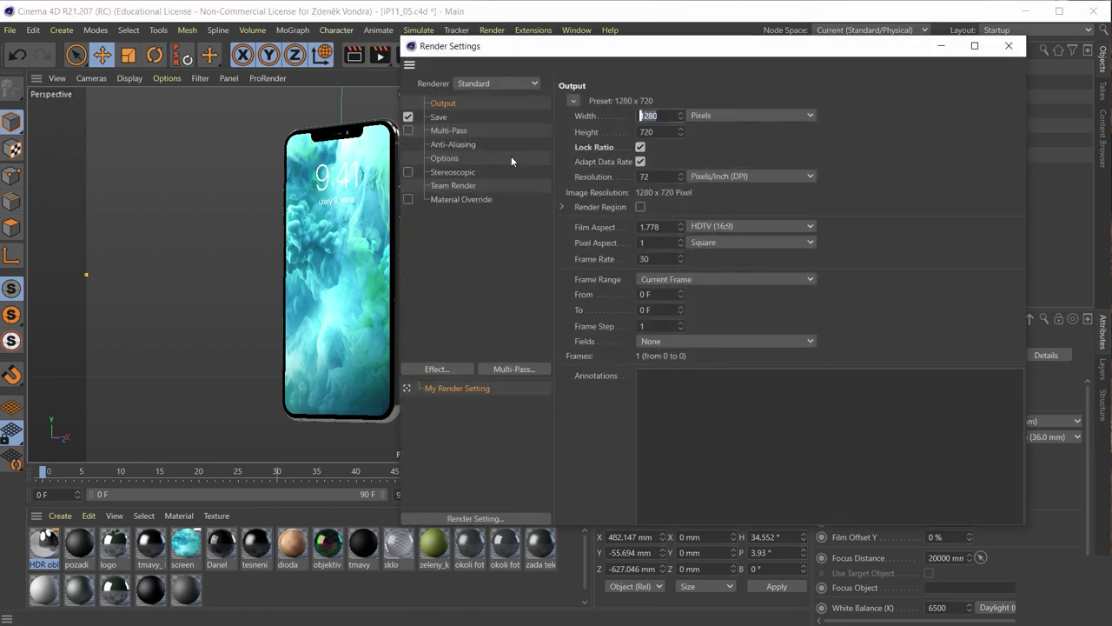
pyautogui.write('920')
pyautogui.press('BackSpace')
pyautogui.press('BackSpace')
pyautogui.press('BackSpace')
pyautogui.write('1920')
pyautogui.press('Return')
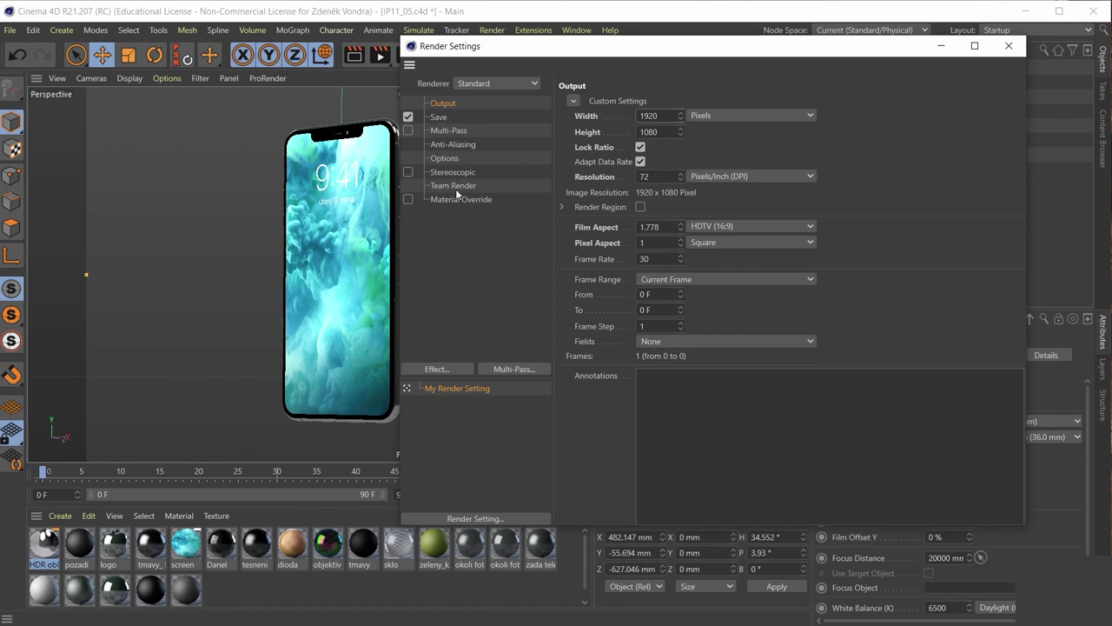
pyautogui.click(510, 79)
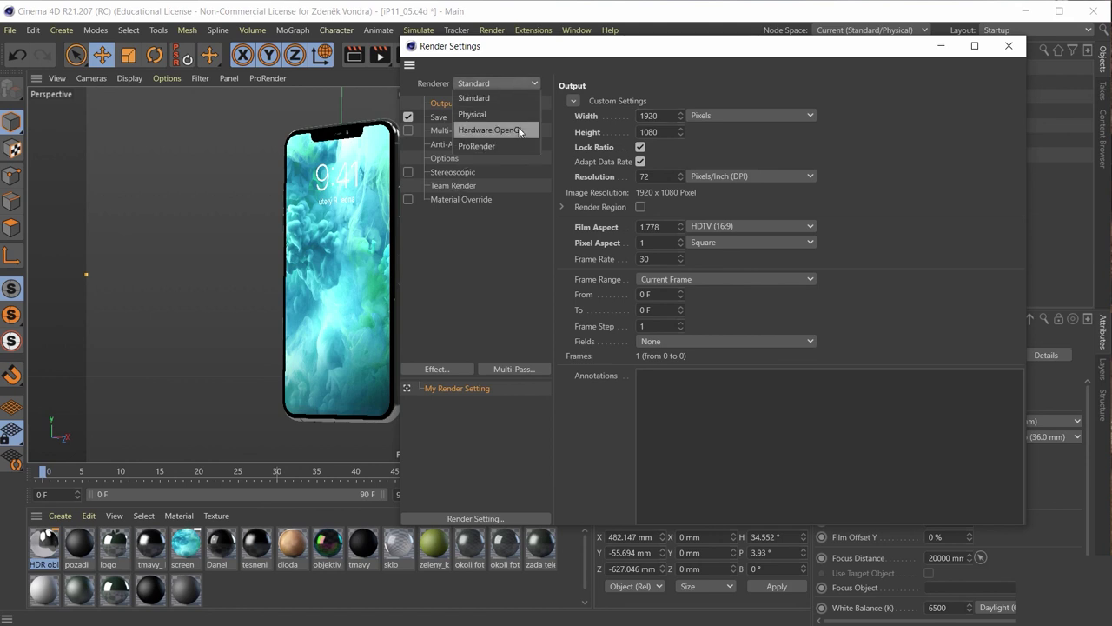
pyautogui.click(496, 118)
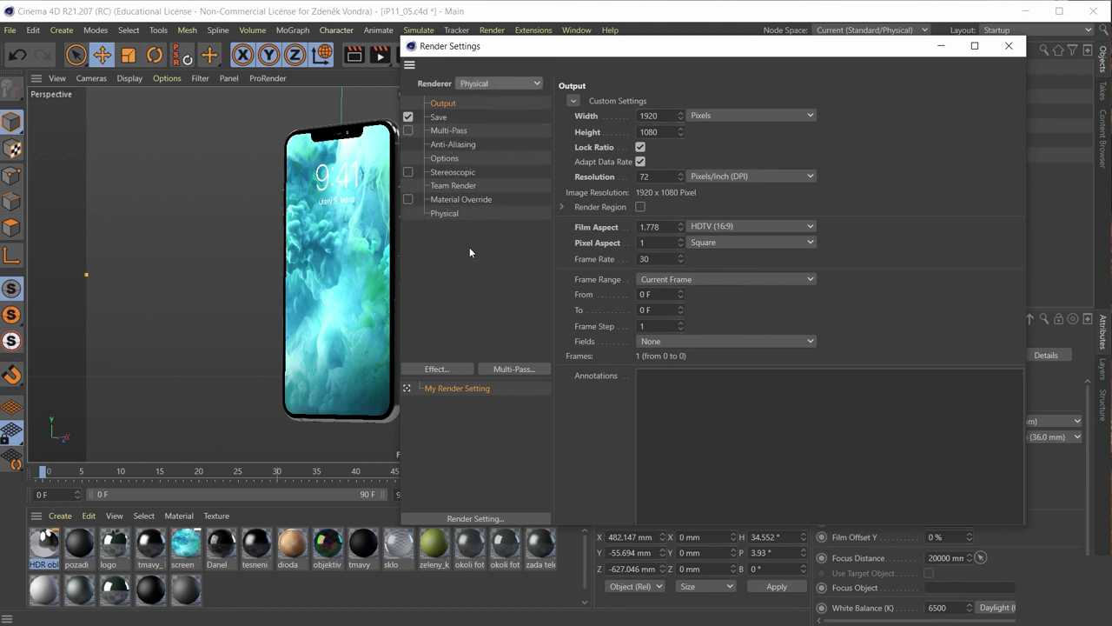
# Add Ambient Occlusion and Global Illumination effects to the render settings.
pyautogui.click(439, 369)
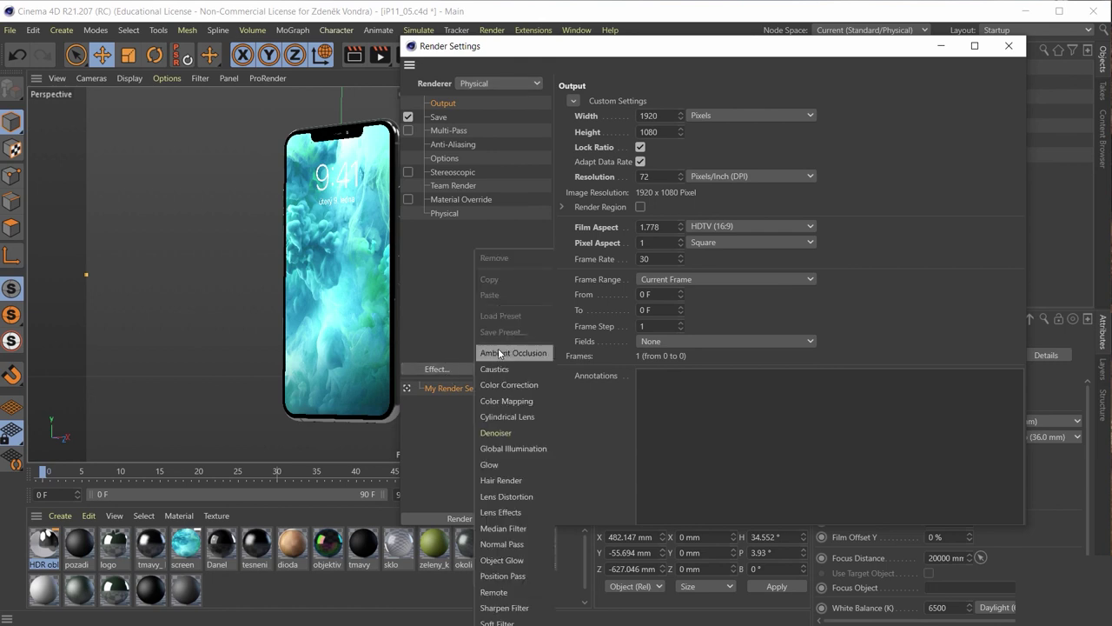
pyautogui.click(500, 352)
pyautogui.click(439, 369)
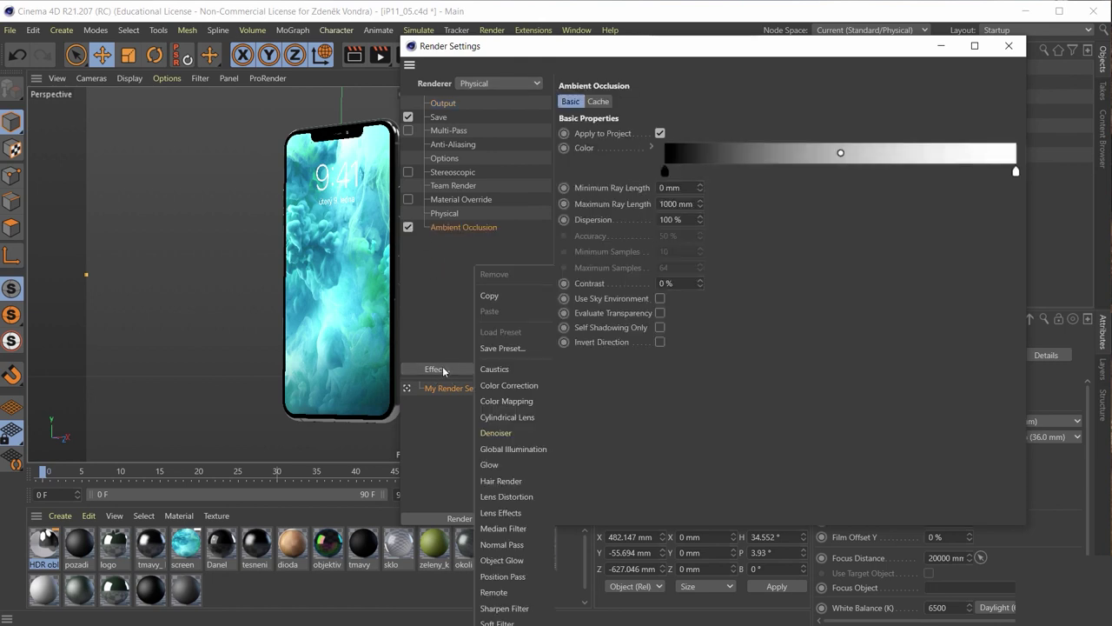
pyautogui.click(515, 452)
# Set Global Illumination to Light Mapping secondary method, Low samples and Low record density.
pyautogui.click(707, 167)
pyautogui.click(724, 166)
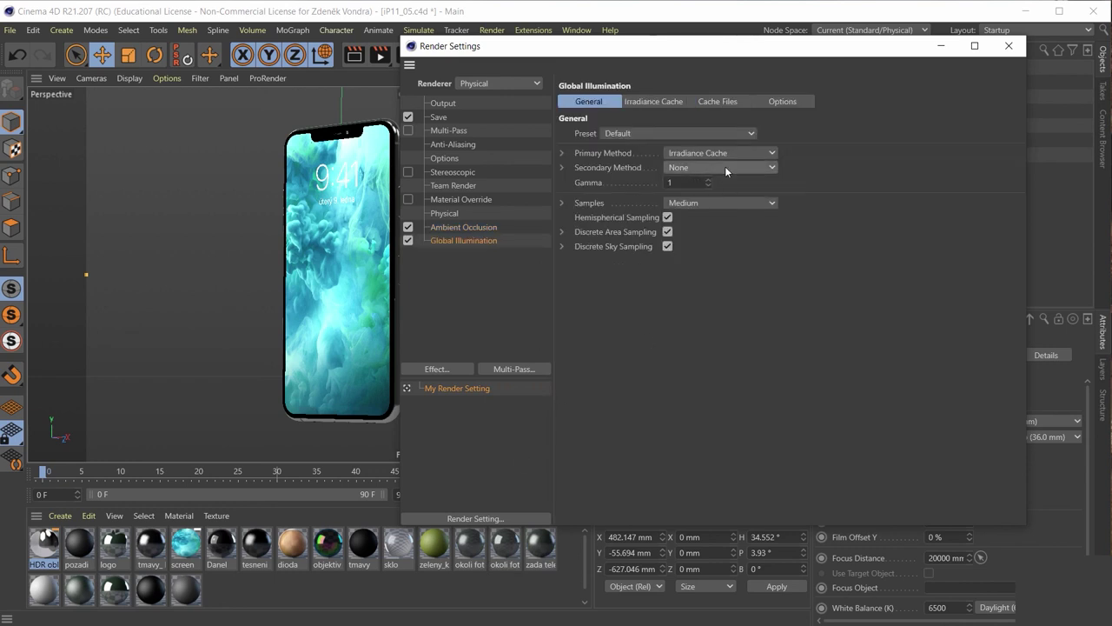
pyautogui.click(721, 168)
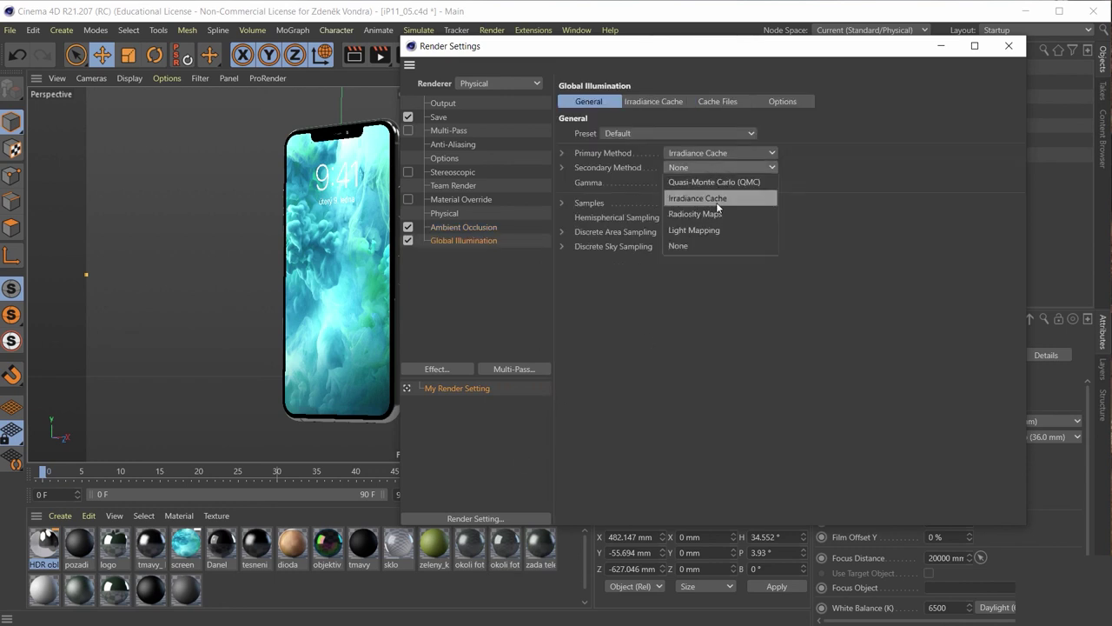
pyautogui.click(704, 229)
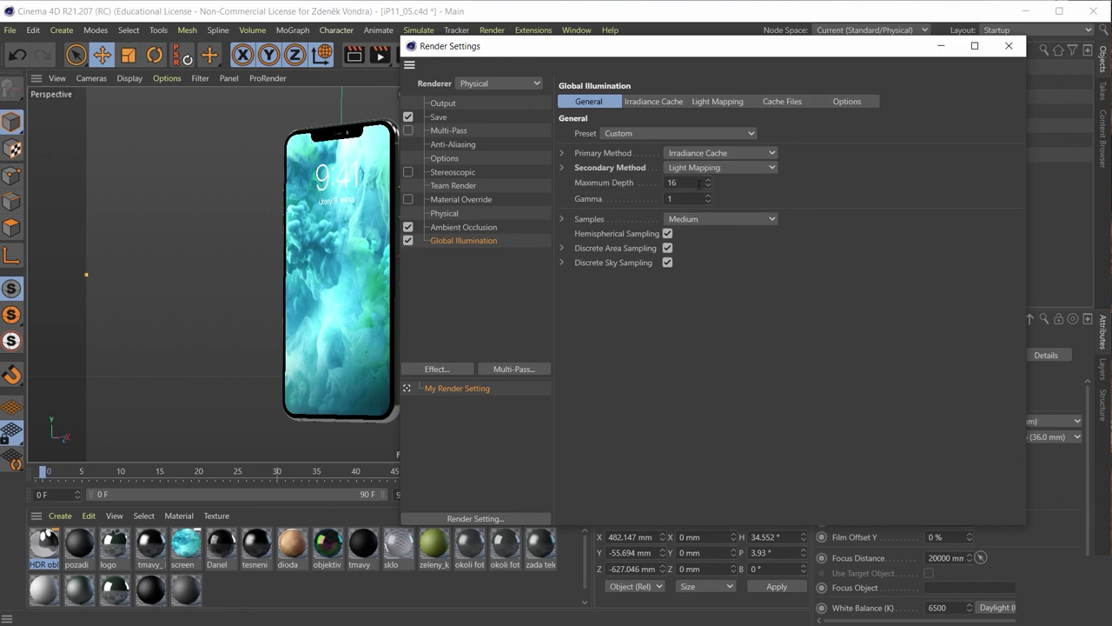
pyautogui.click(688, 218)
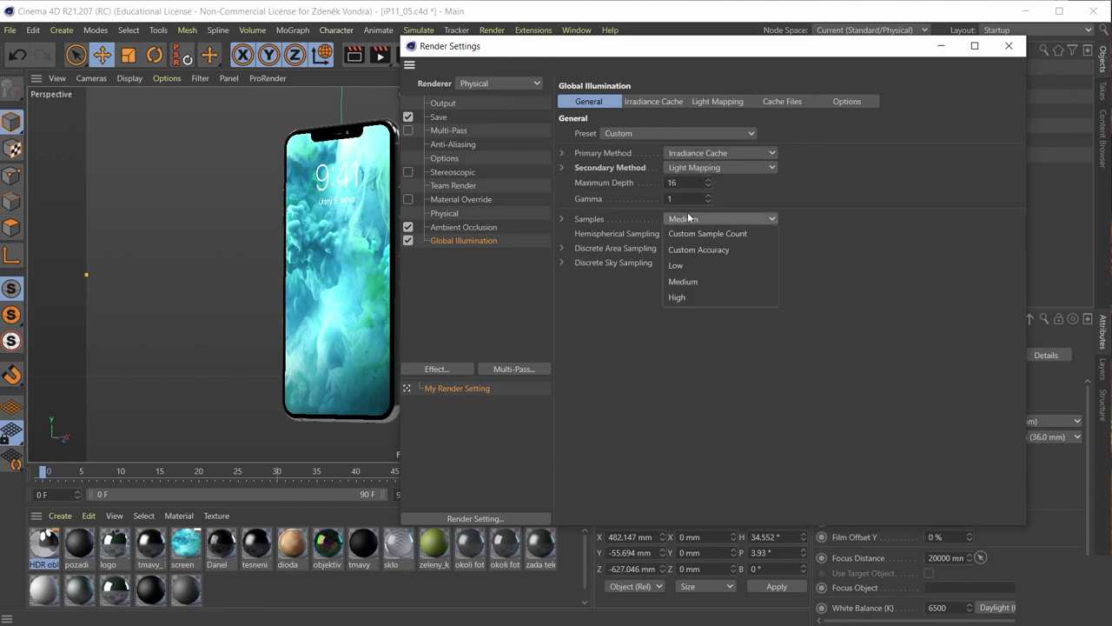
pyautogui.click(694, 281)
pyautogui.click(651, 106)
pyautogui.click(675, 135)
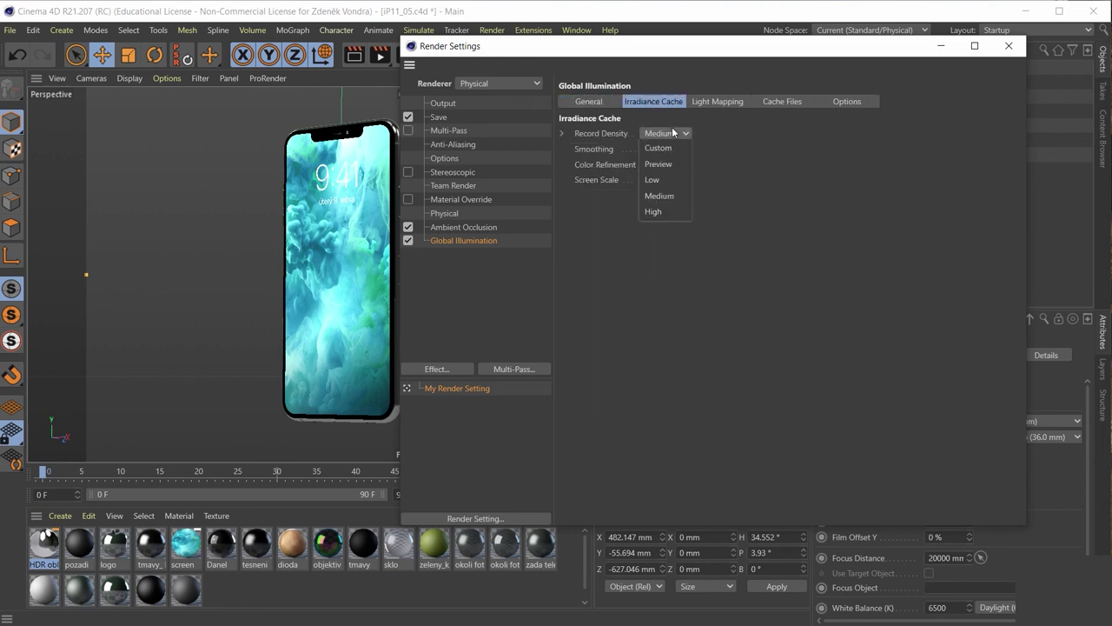
pyautogui.click(670, 180)
pyautogui.click(598, 102)
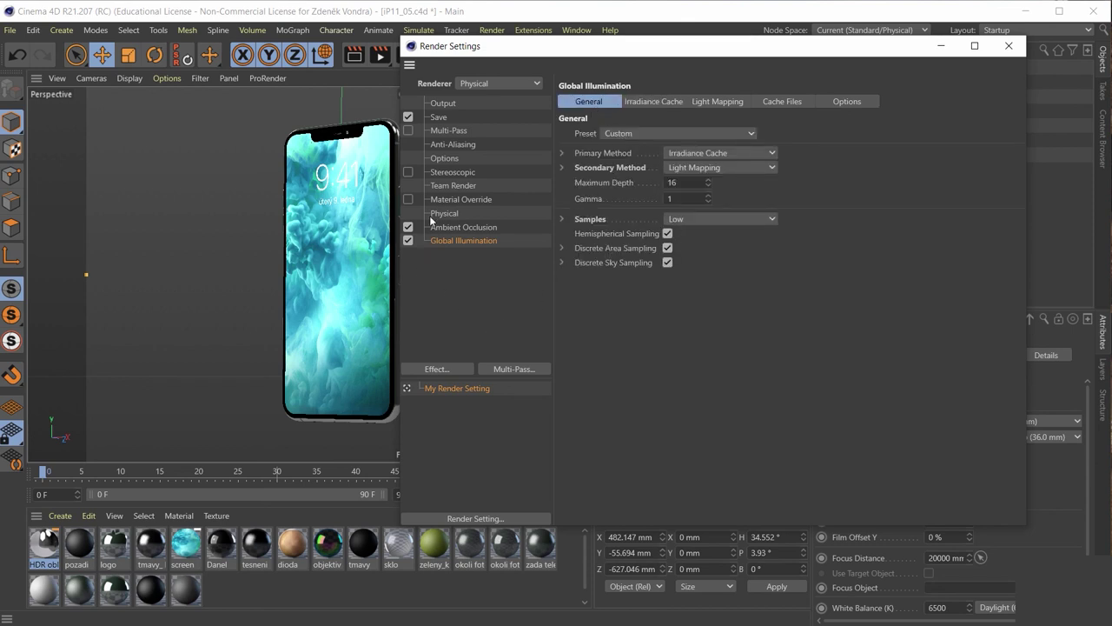
# Switch the Physical renderer sampler to Progressive and close Render Settings.
pyautogui.click(458, 218)
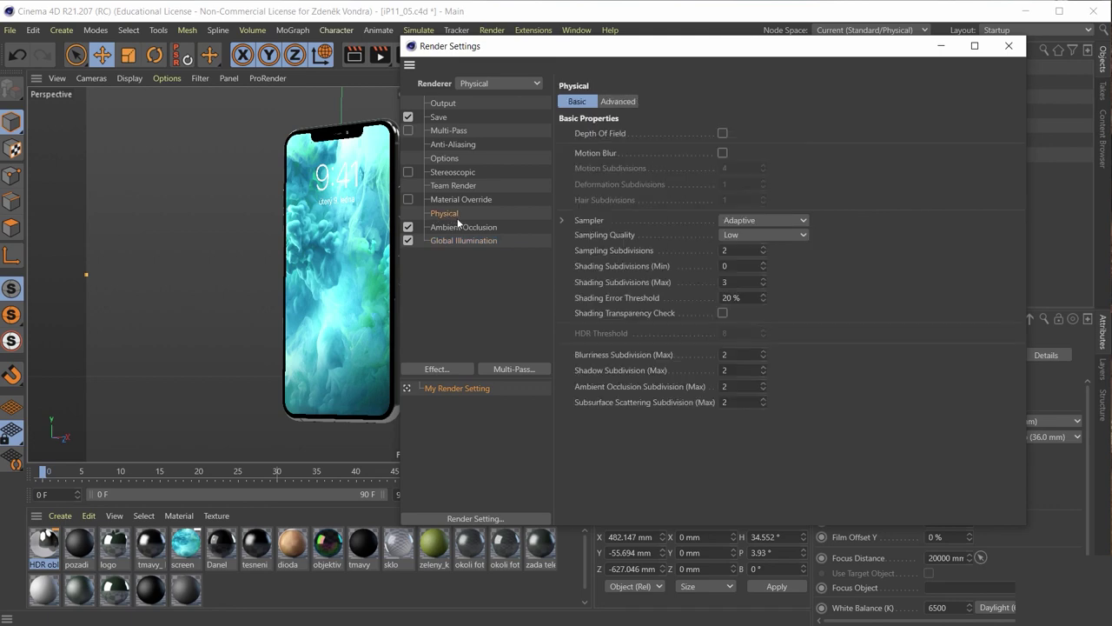
pyautogui.click(766, 222)
pyautogui.click(759, 261)
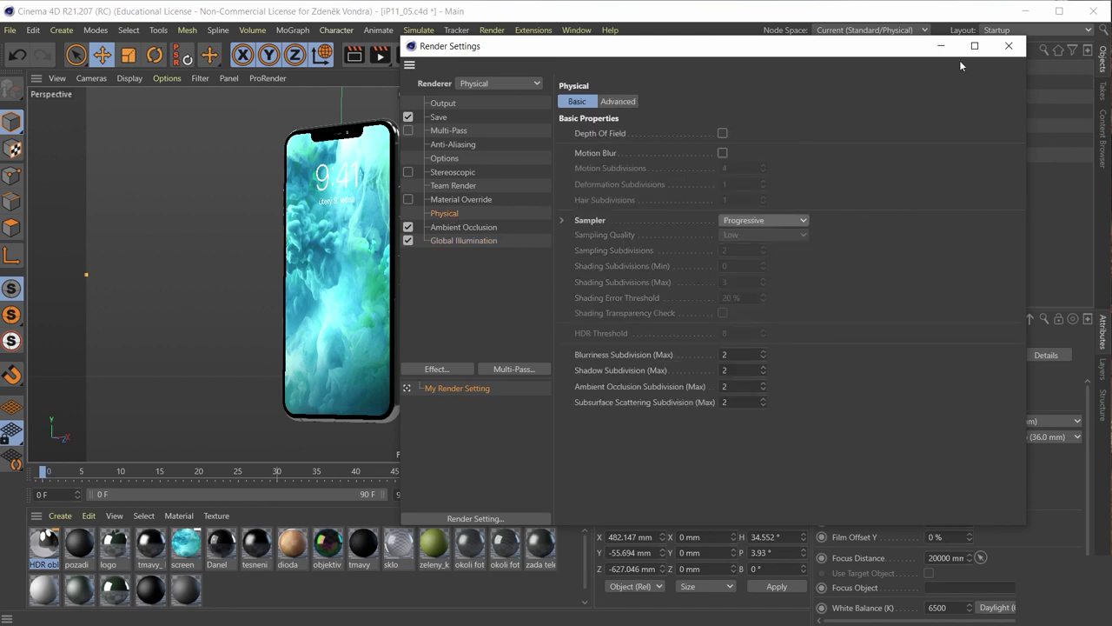
pyautogui.click(1011, 48)
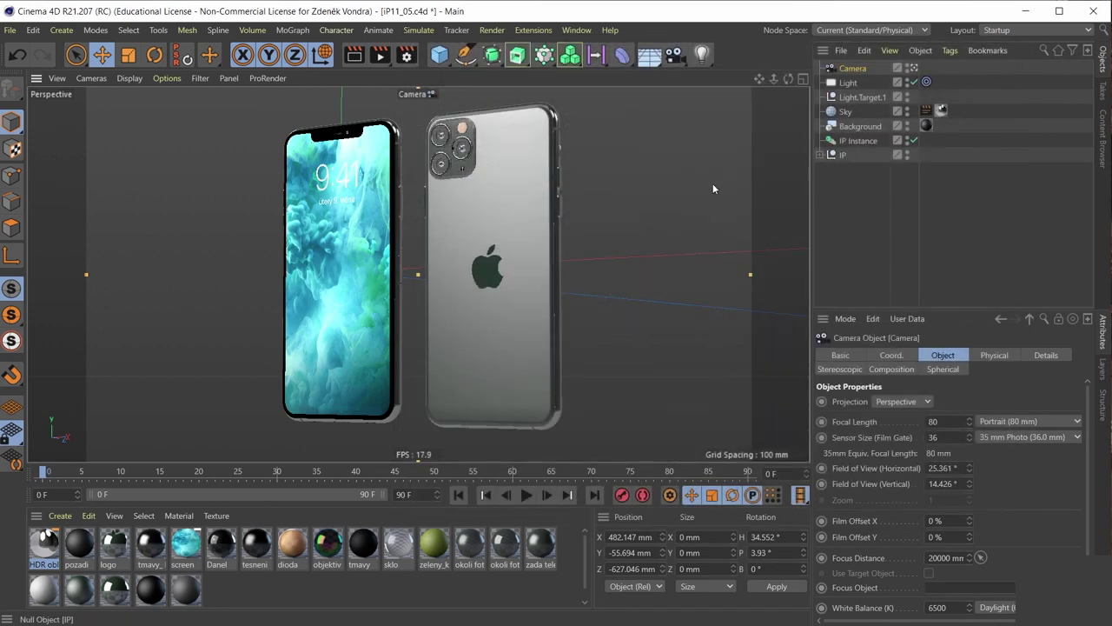
# Start rendering the scene to the Picture Viewer and move its window aside.
pyautogui.click(380, 54)
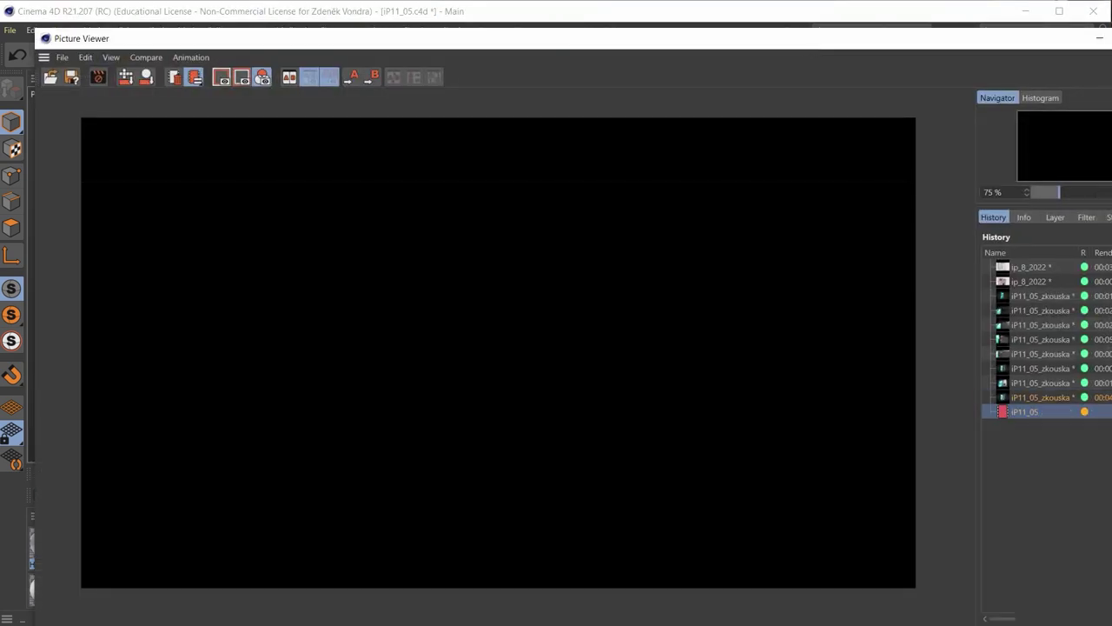
pyautogui.moveTo(1052, 41); pyautogui.dragTo(956, 30)
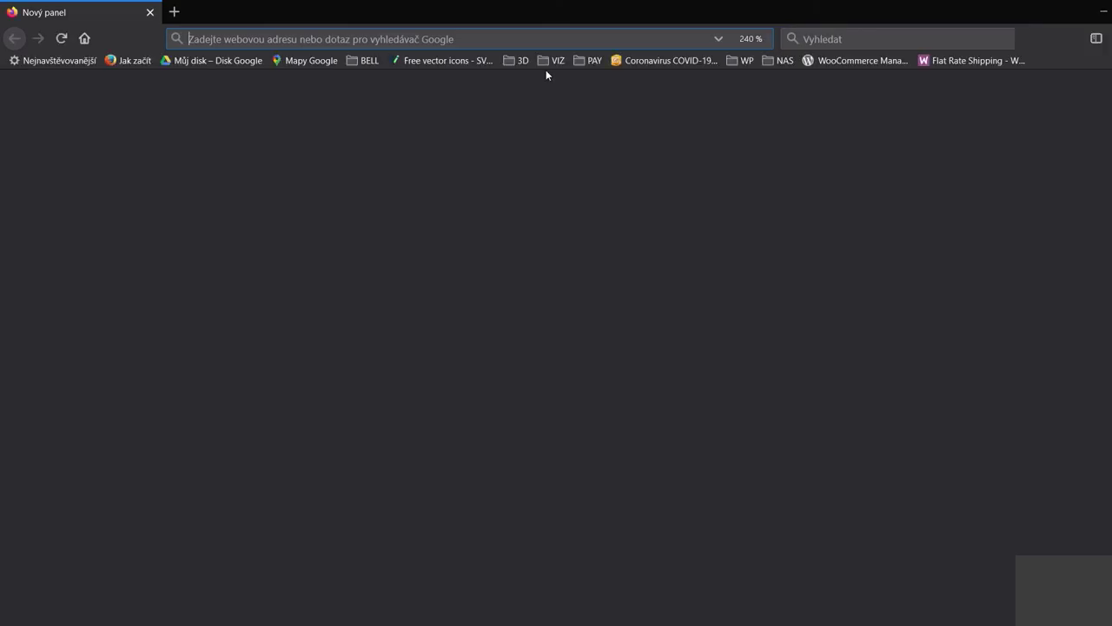
# Load apple.com and open the iPhone 11 Pro product page in a restored window.
pyautogui.write('apple.com')
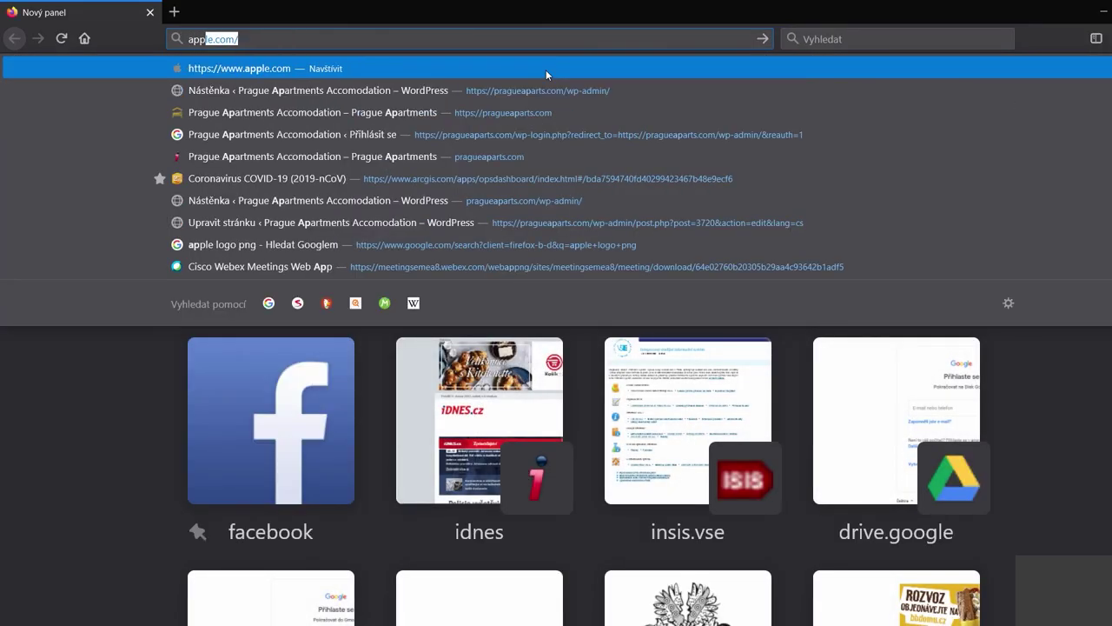
pyautogui.press('Return')
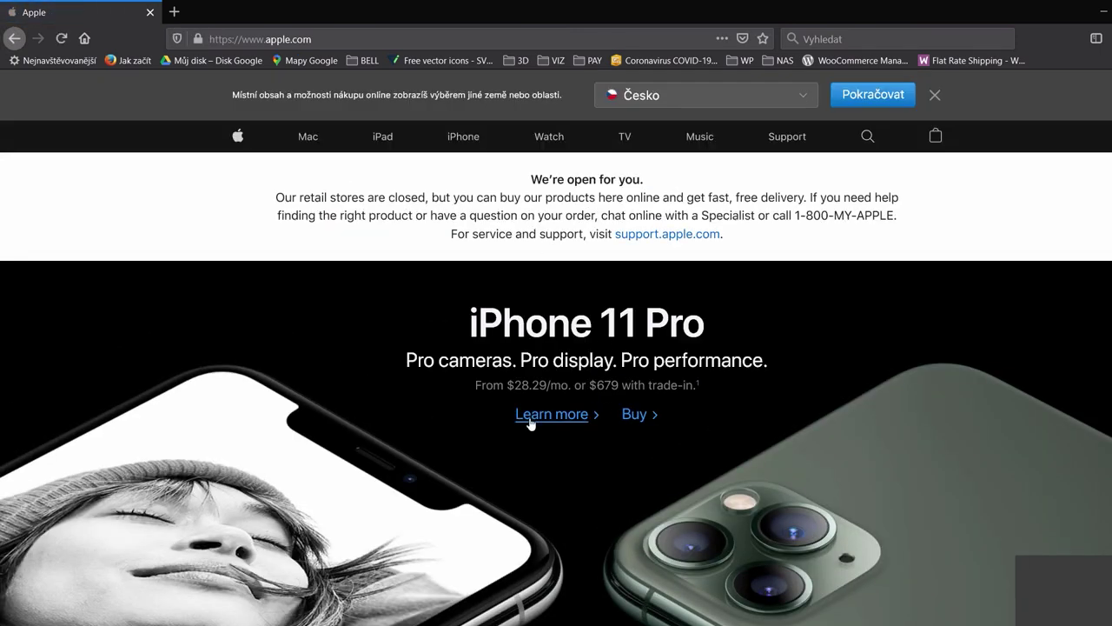
pyautogui.click(530, 419)
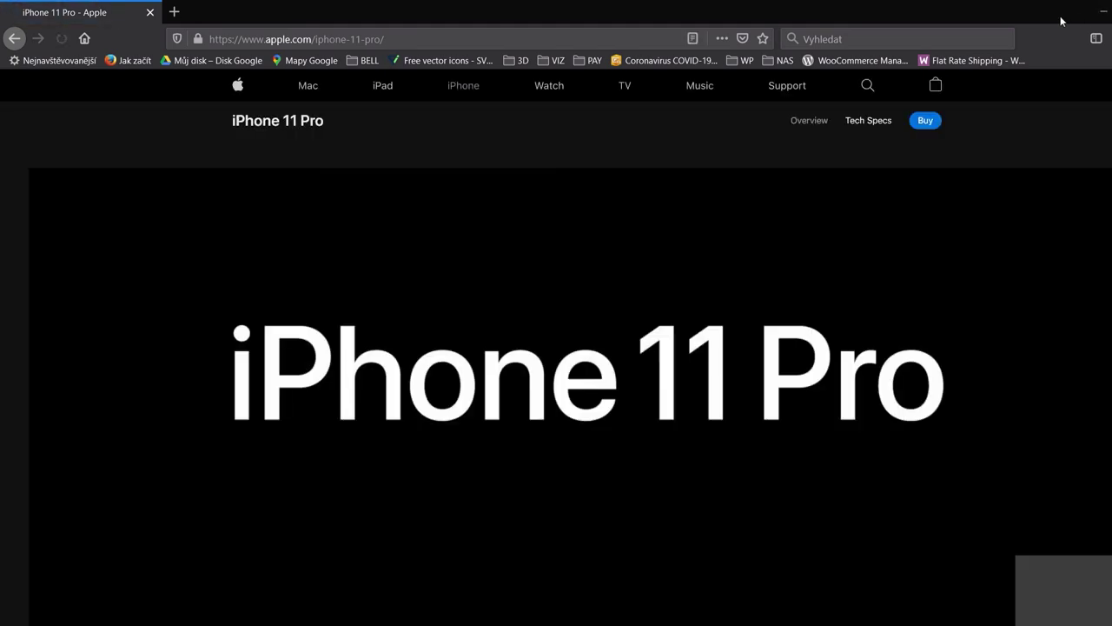
pyautogui.doubleClick(975, 11)
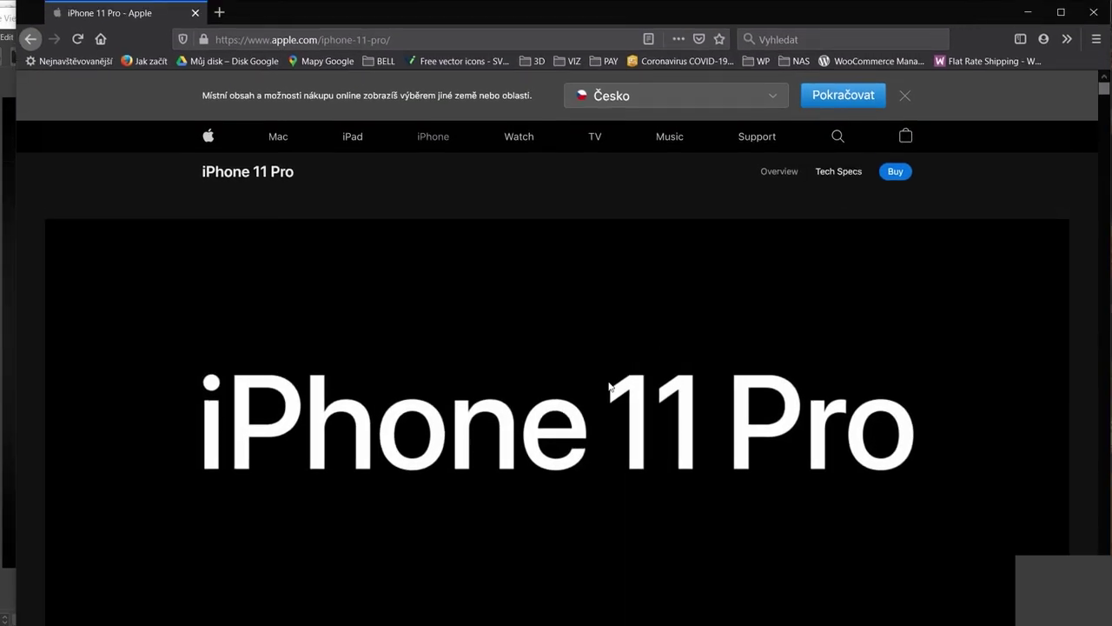
# Scroll the iPhone 11 Pro page down to the camera specs, then minimize Firefox.
pyautogui.scroll(-5, 569, 447)
pyautogui.scroll(-3, 568, 447)
pyautogui.scroll(-2, 569, 448)
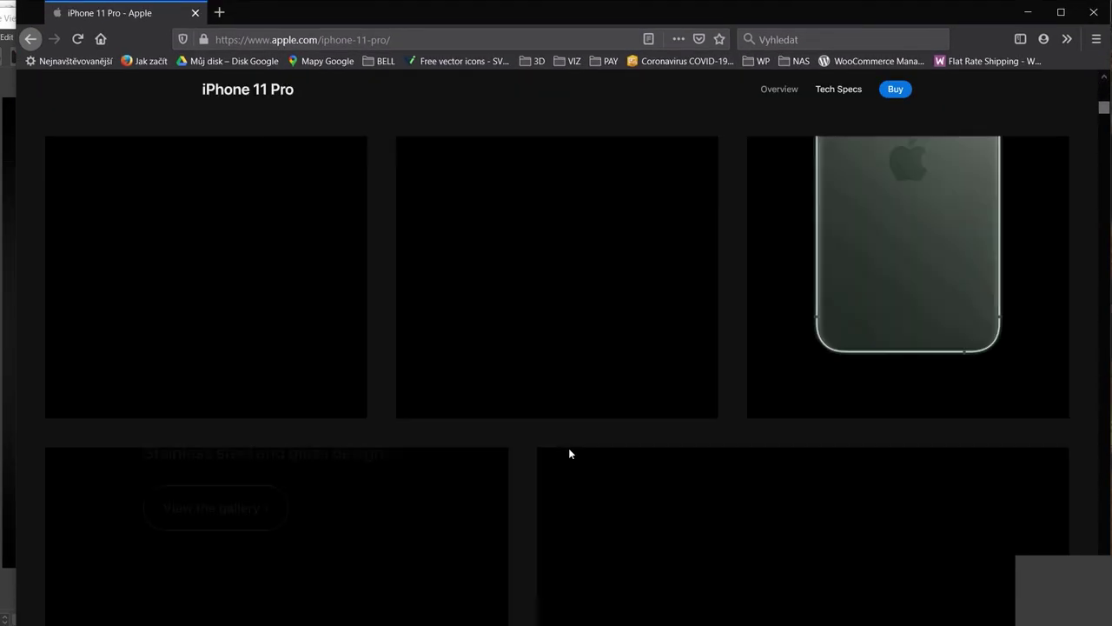
pyautogui.scroll(-1, 569, 448)
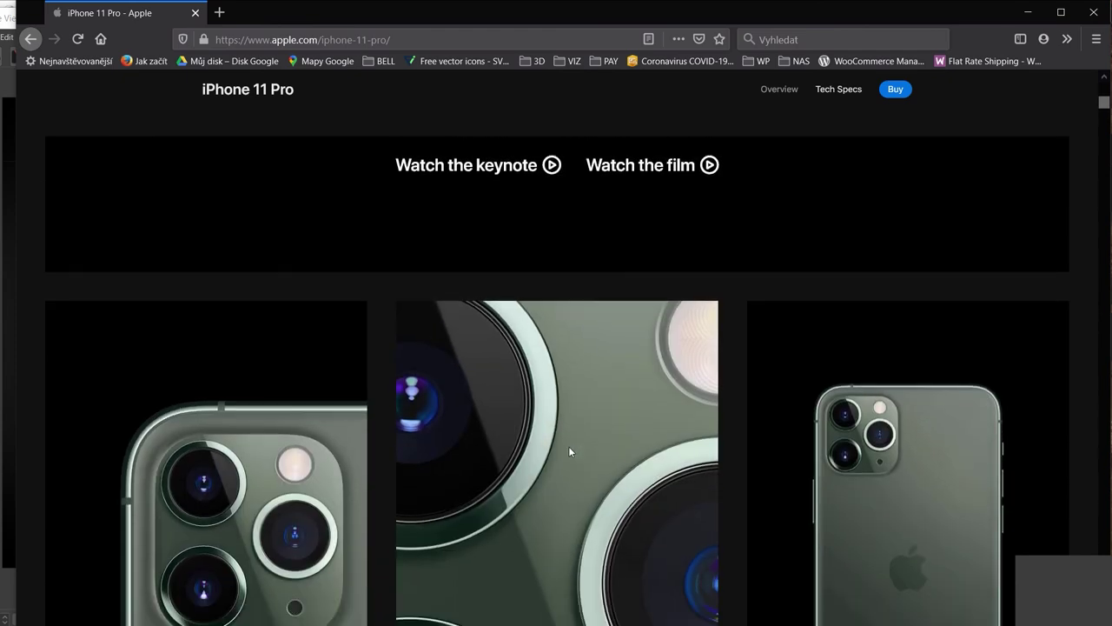
pyautogui.scroll(-3, 568, 446)
pyautogui.scroll(-3, 569, 446)
pyautogui.scroll(-3, 568, 446)
pyautogui.scroll(3, 568, 446)
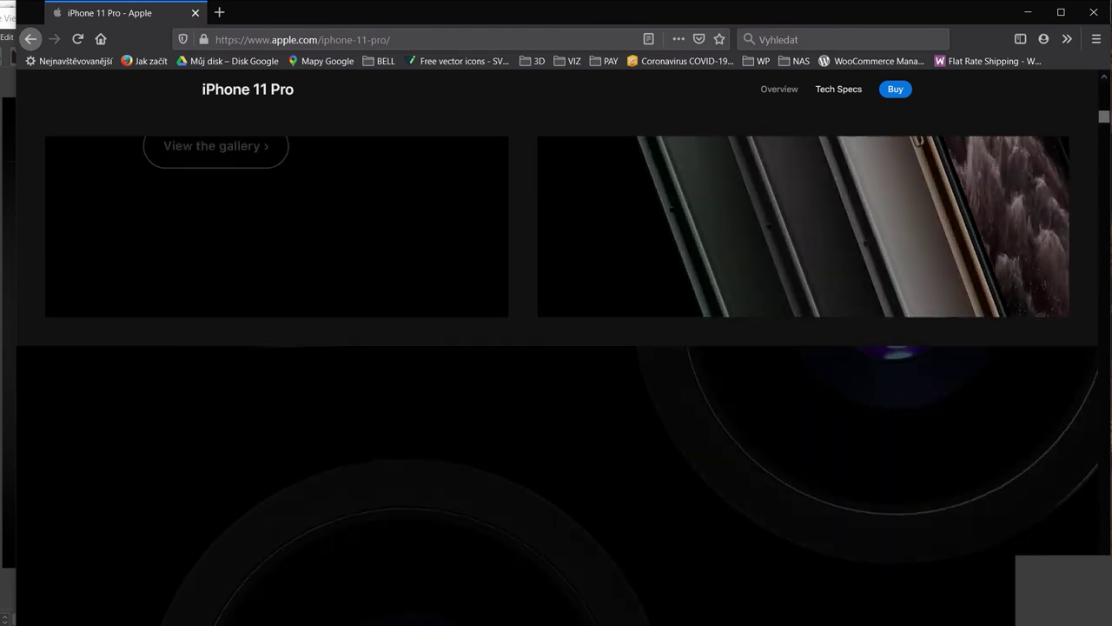
pyautogui.scroll(-3, 572, 445)
pyautogui.scroll(-3, 572, 448)
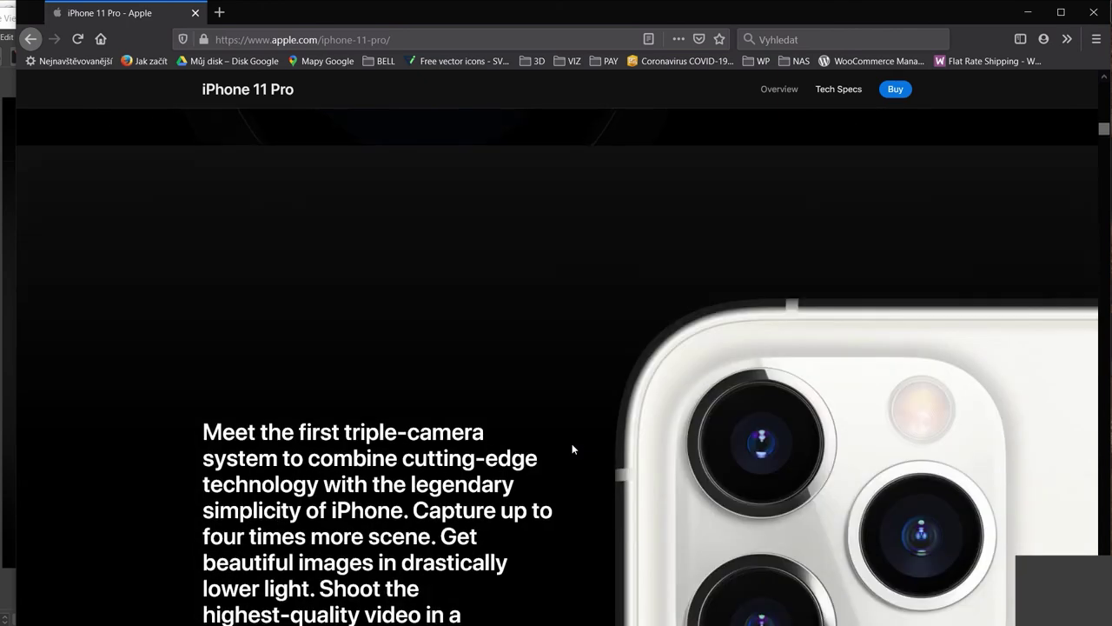
pyautogui.scroll(-2, 572, 449)
pyautogui.scroll(-2, 572, 448)
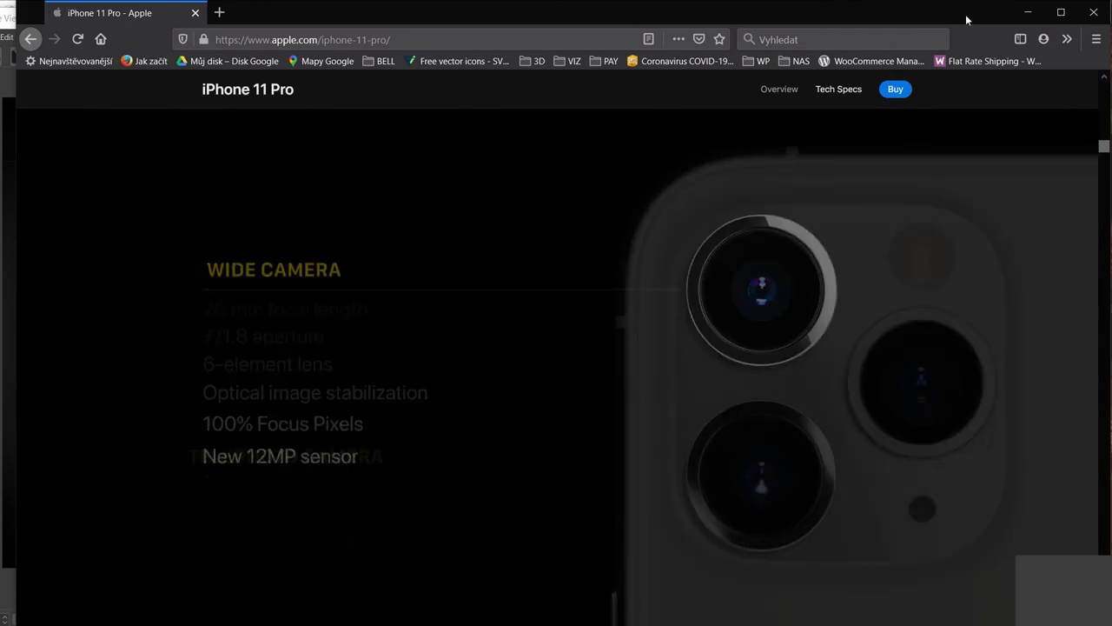
pyautogui.click(1029, 19)
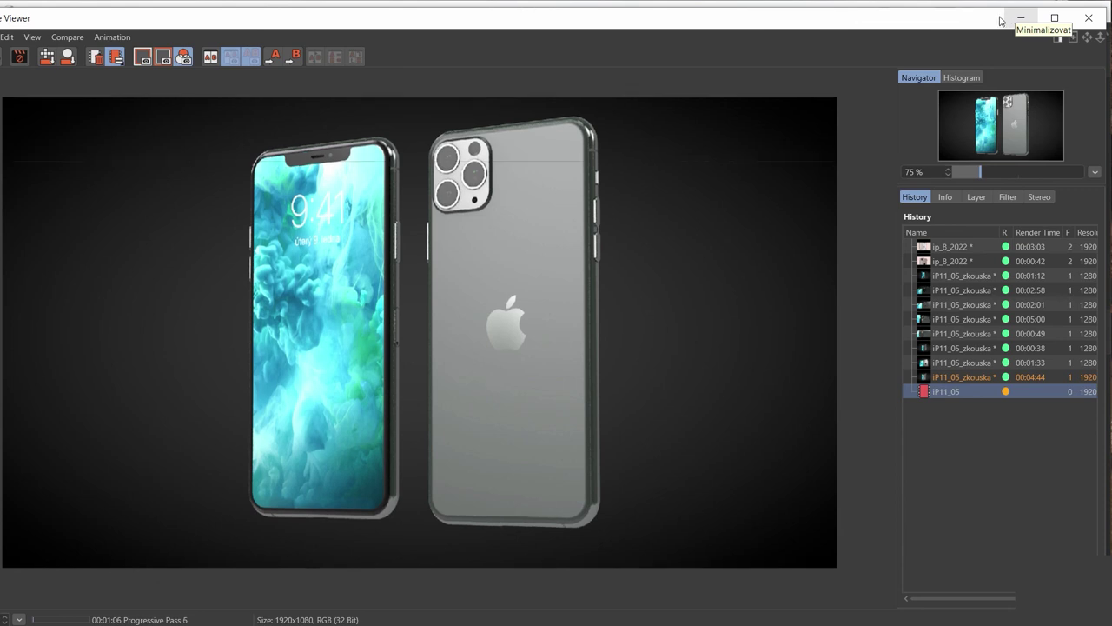
pyautogui.scroll(-1, 435, 257)
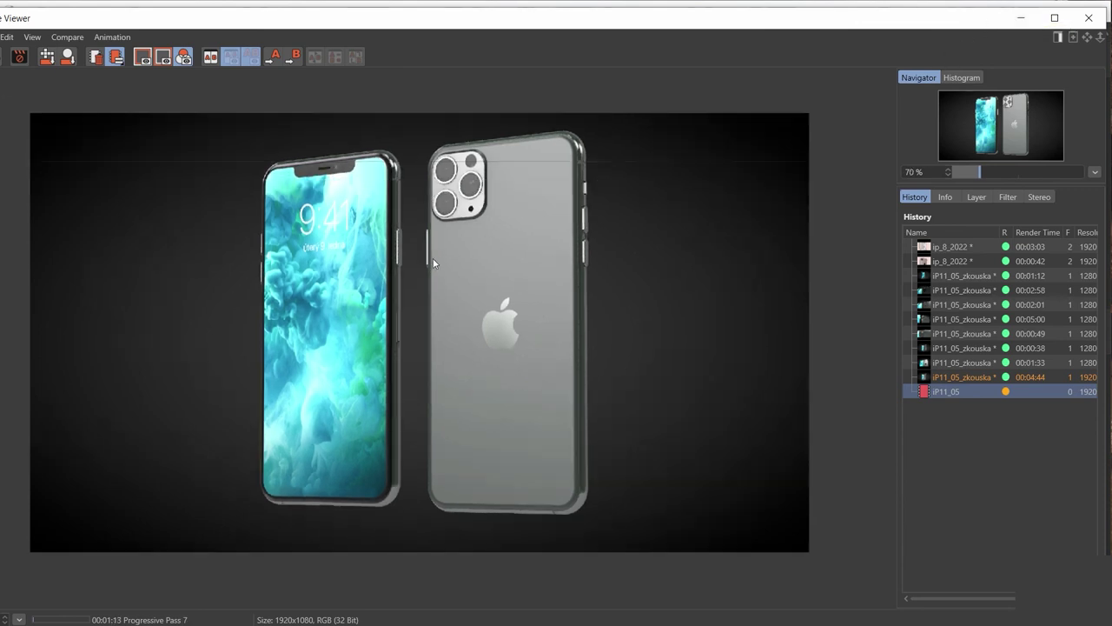